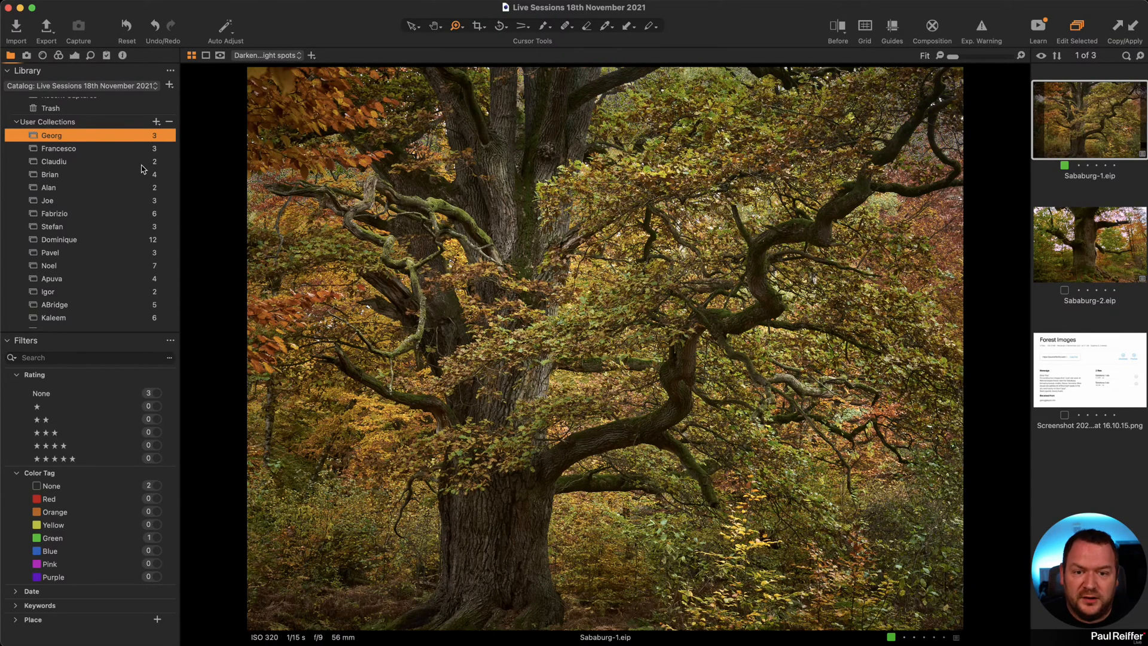
Compare Sababurg-1 with its unedited version in the before/after split view and check how the image is cropped.
click(43, 55)
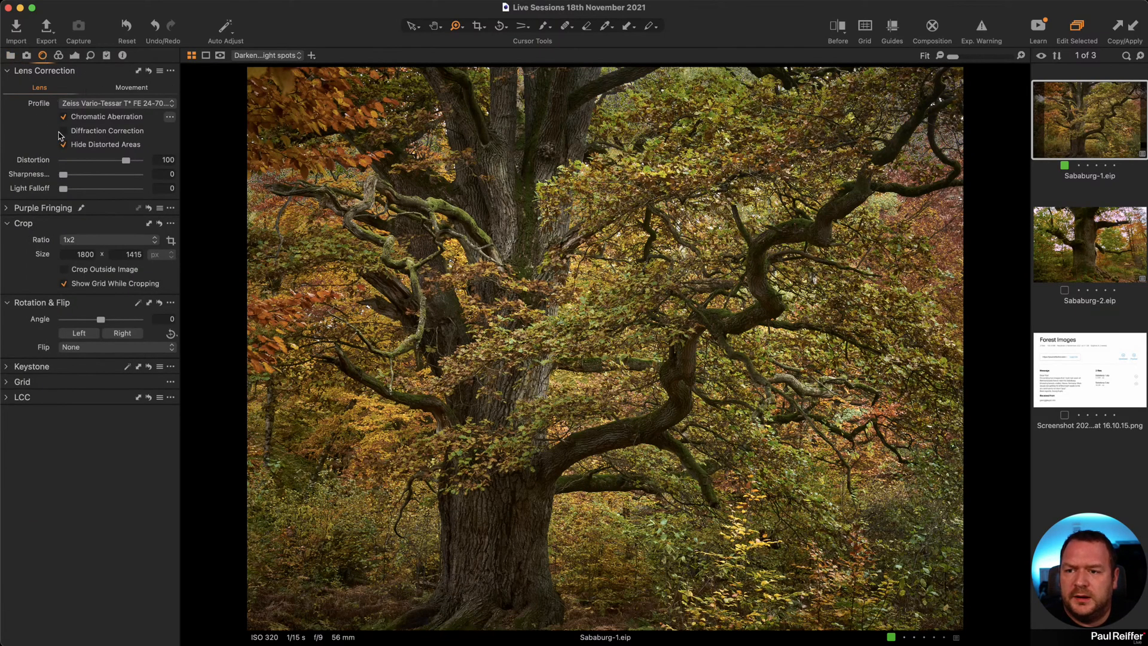
click(75, 55)
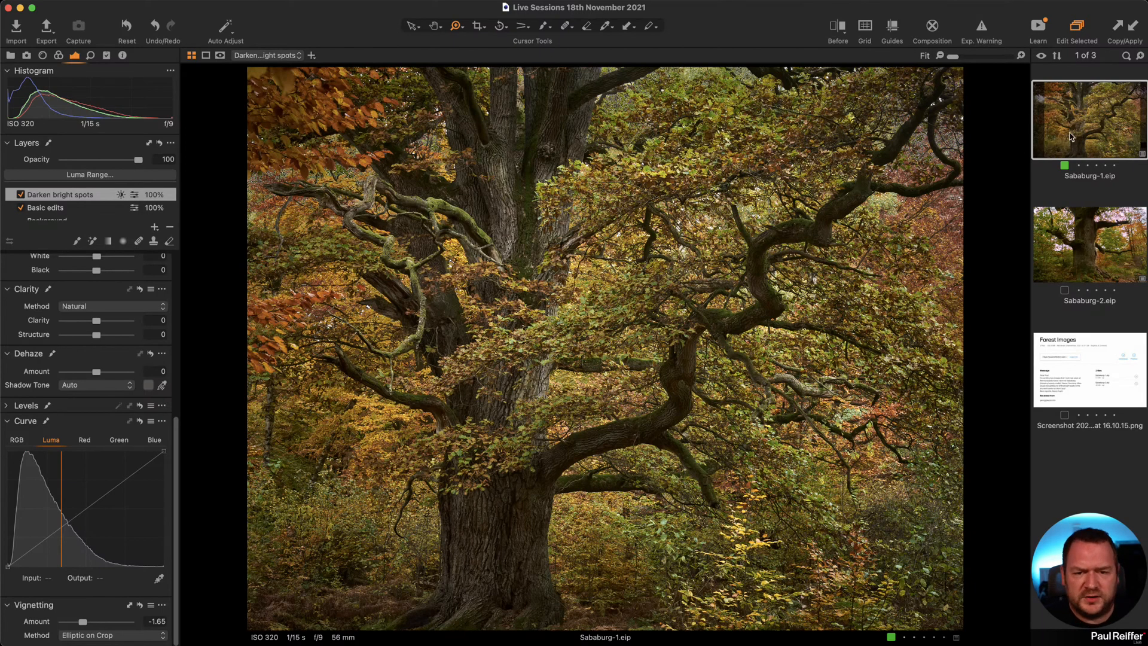
key(y)
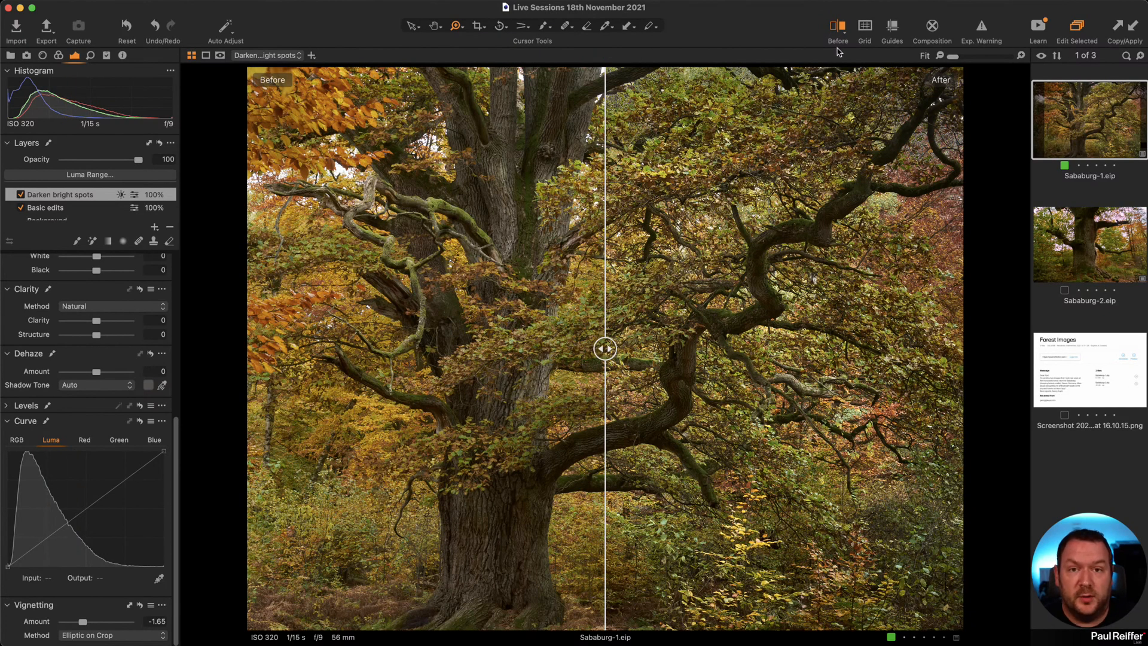
drag(610, 347, 287, 347)
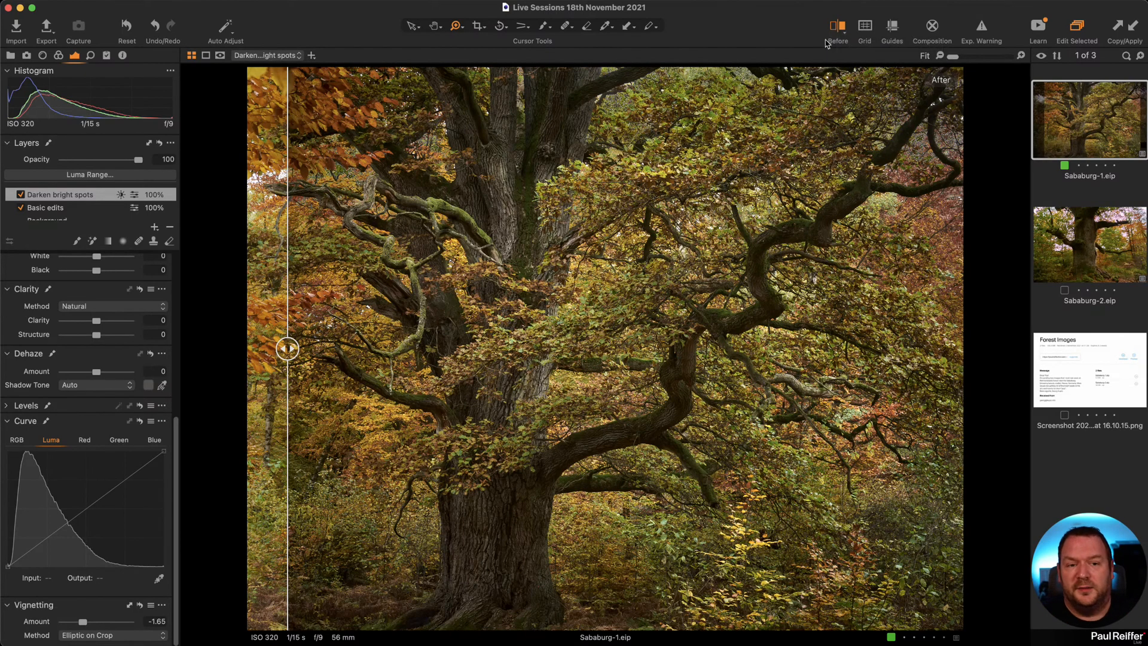
click(478, 27)
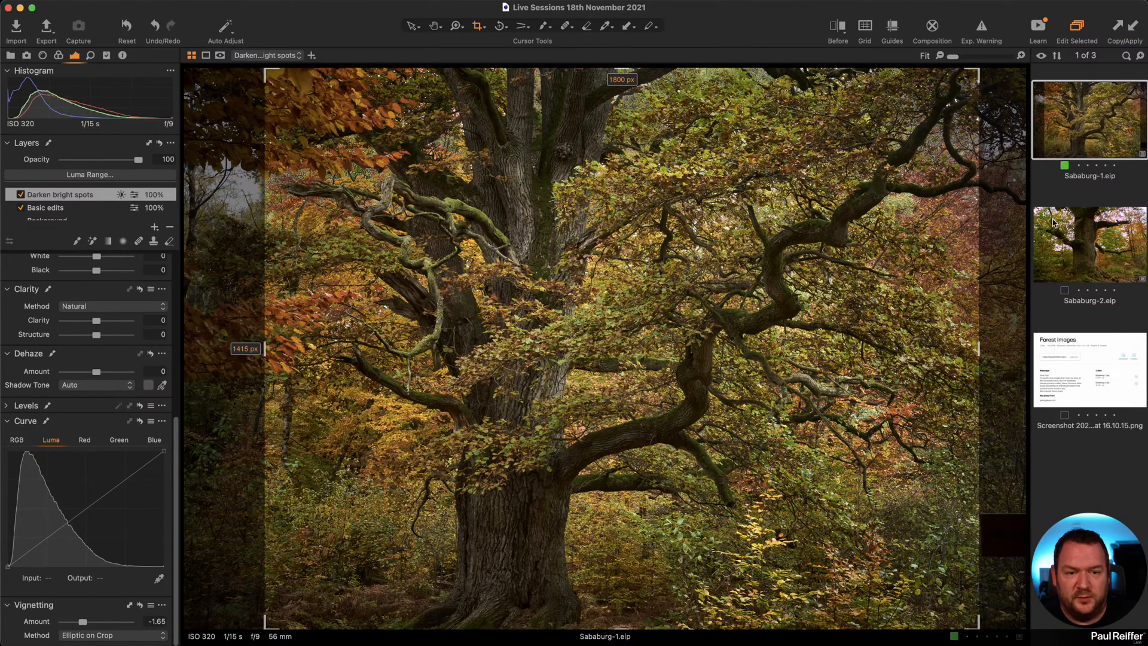
click(412, 27)
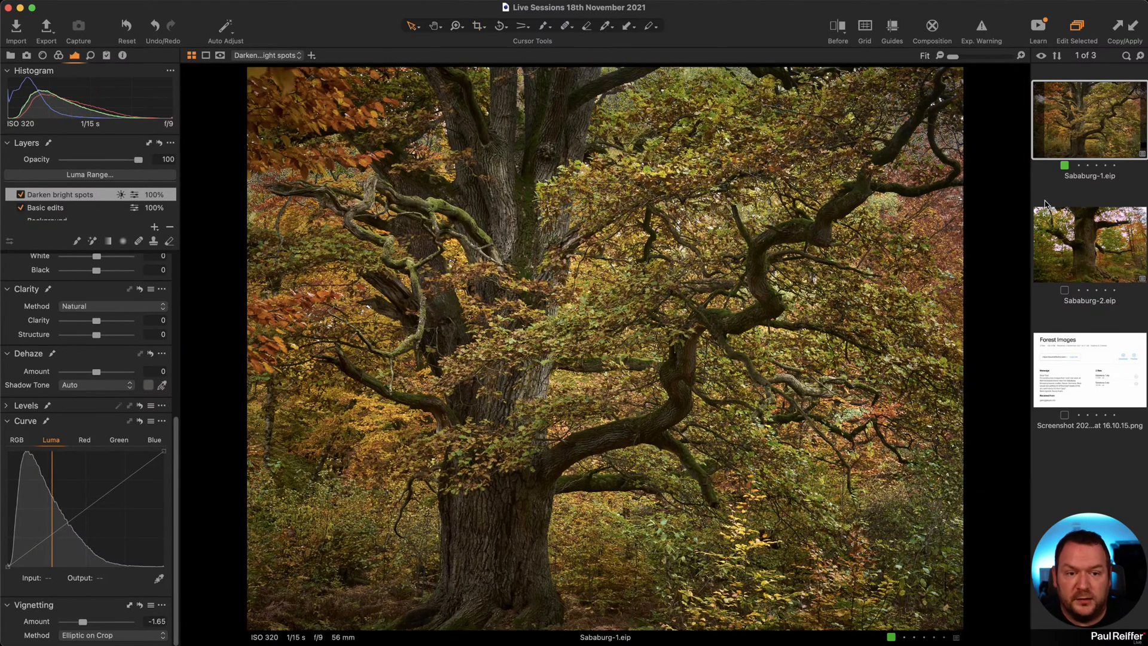
Show the Sababurg-2 image and examine the bright sky above the broken branch close up.
click(1089, 250)
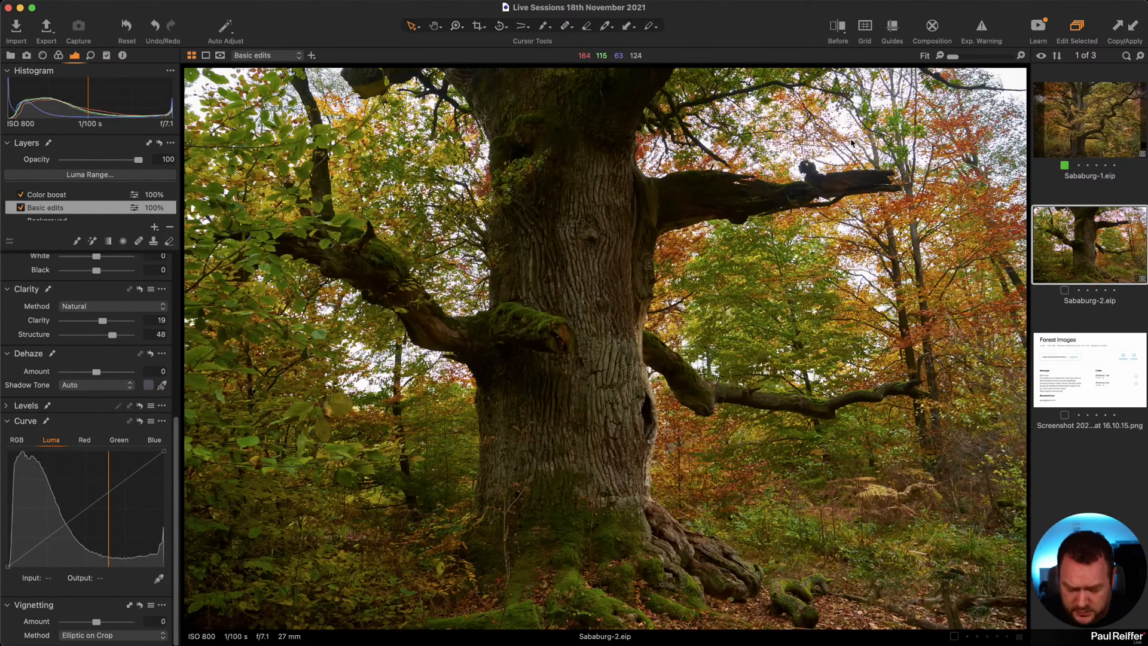
key(z)
click(839, 159)
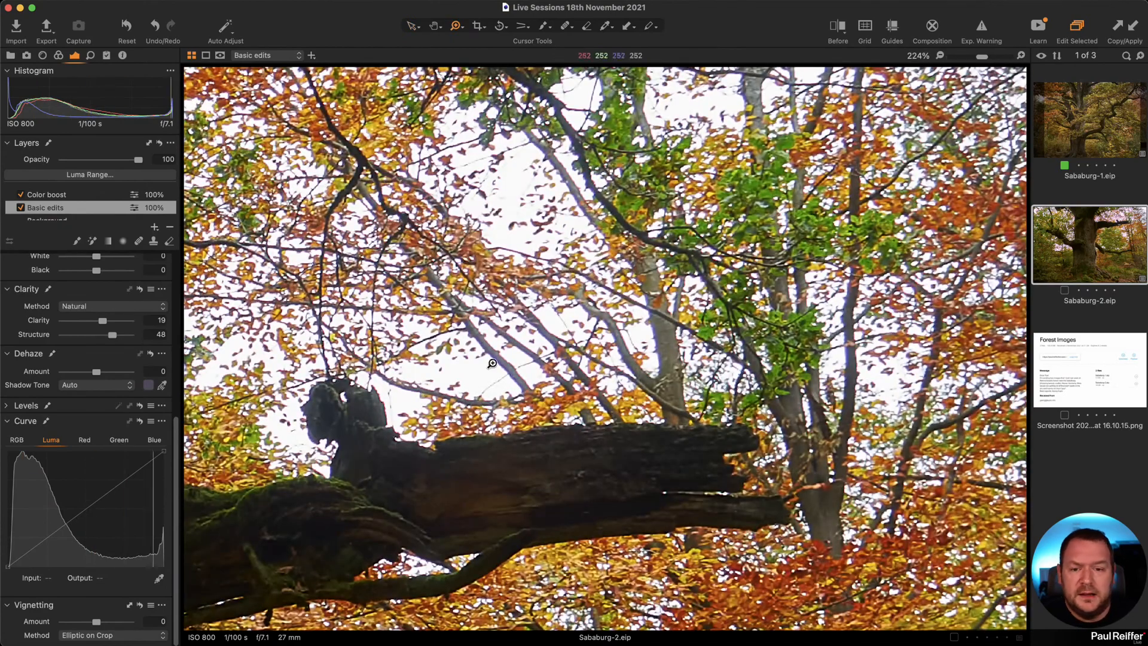
drag(386, 507, 593, 477)
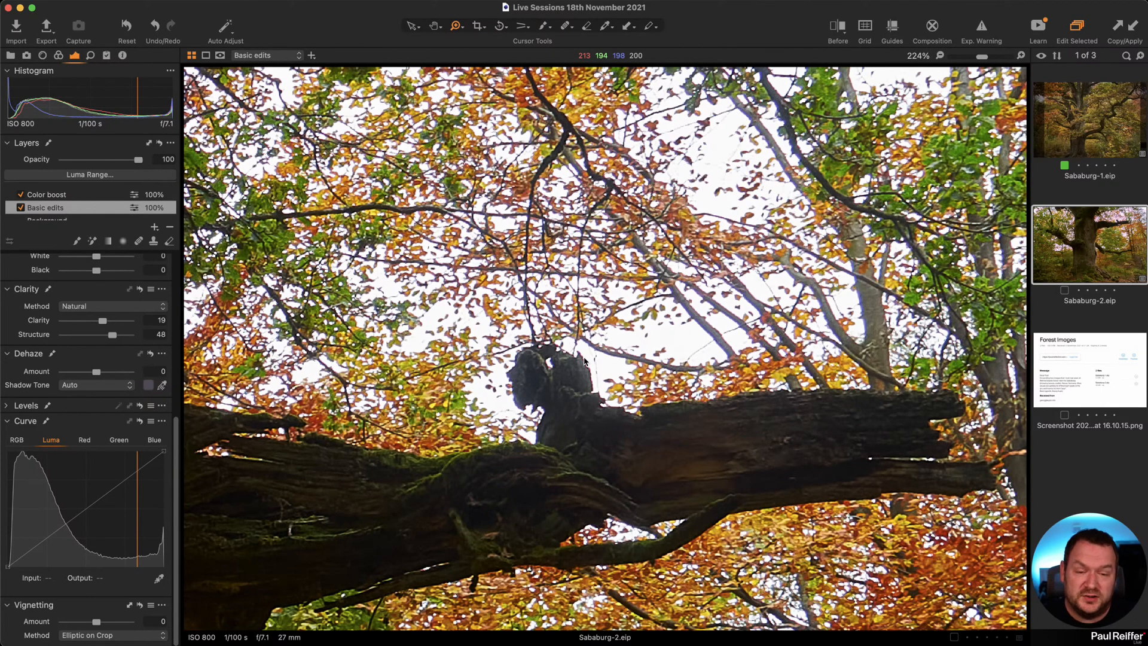
Set the Background layer's Exposure to -4 and turn on the exposure warning overlay.
scroll(65, 215, down, 2)
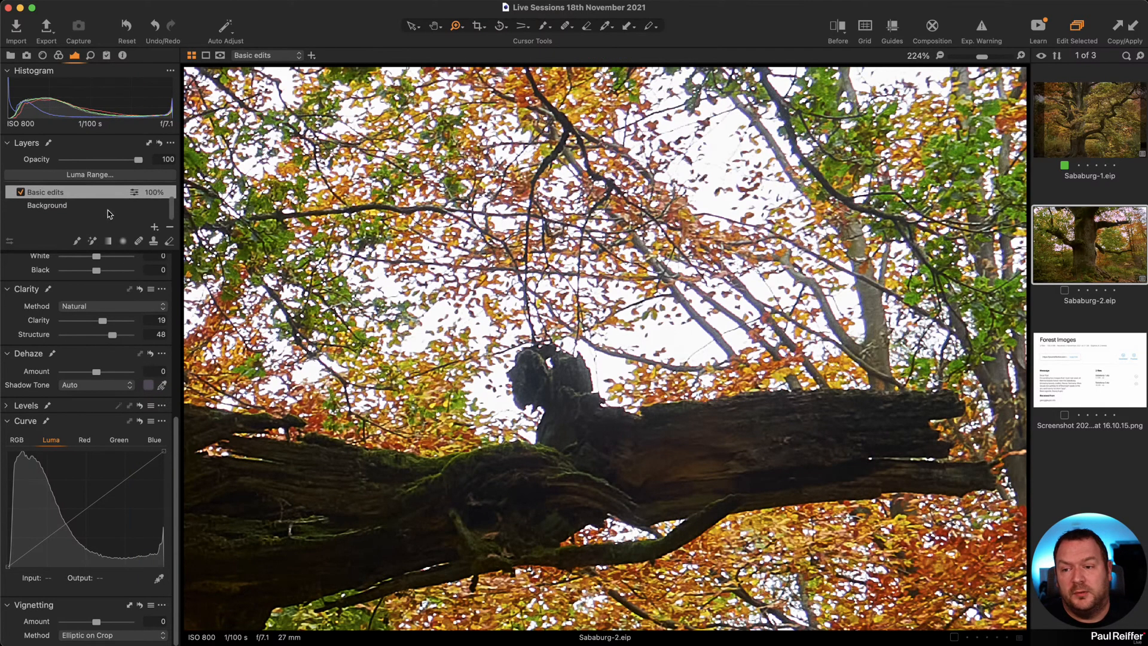
click(65, 210)
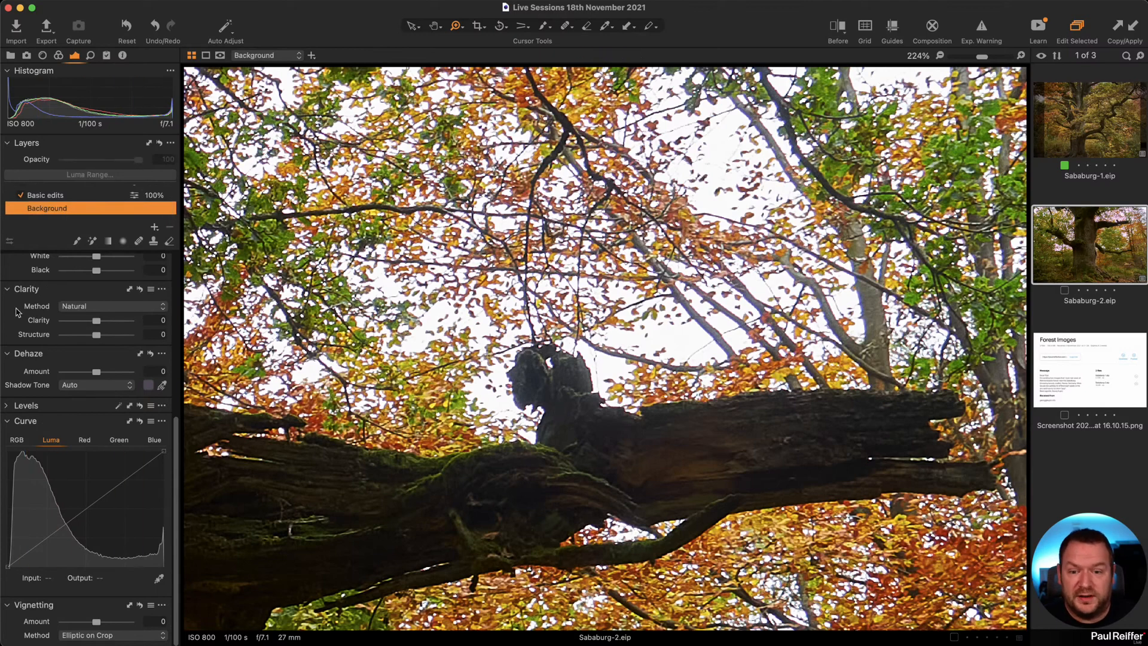
scroll(139, 325, up, 5)
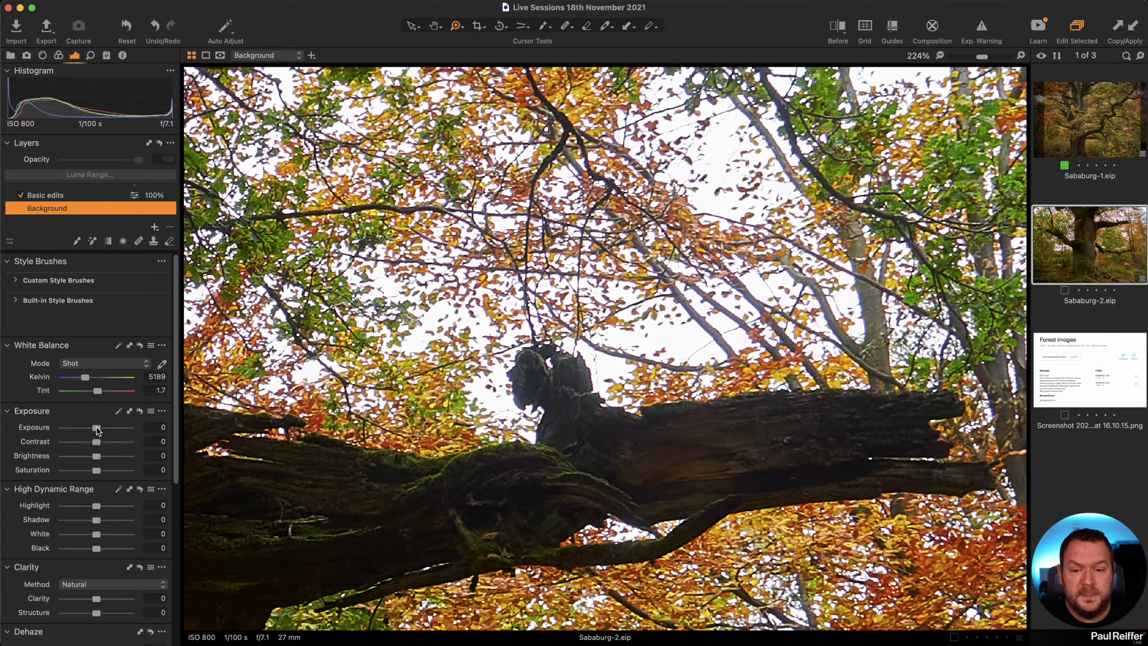
drag(96, 429, 65, 433)
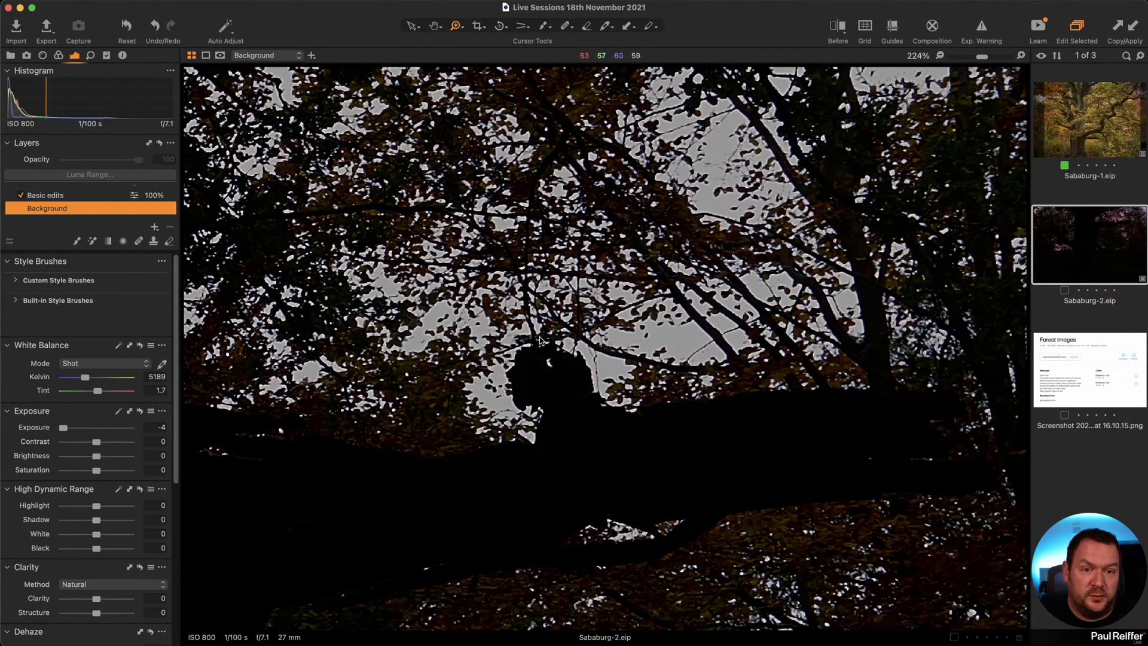
click(981, 46)
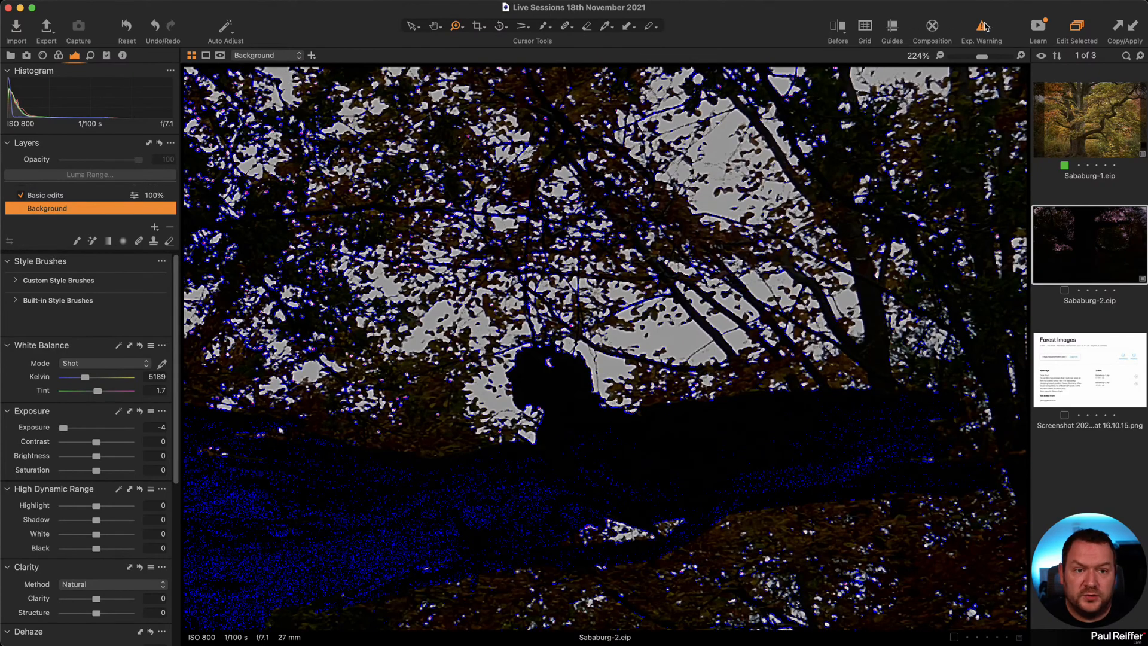
Raise the Background layer's Exposure to check the highlights, and reset it to 0.
drag(63, 428, 94, 428)
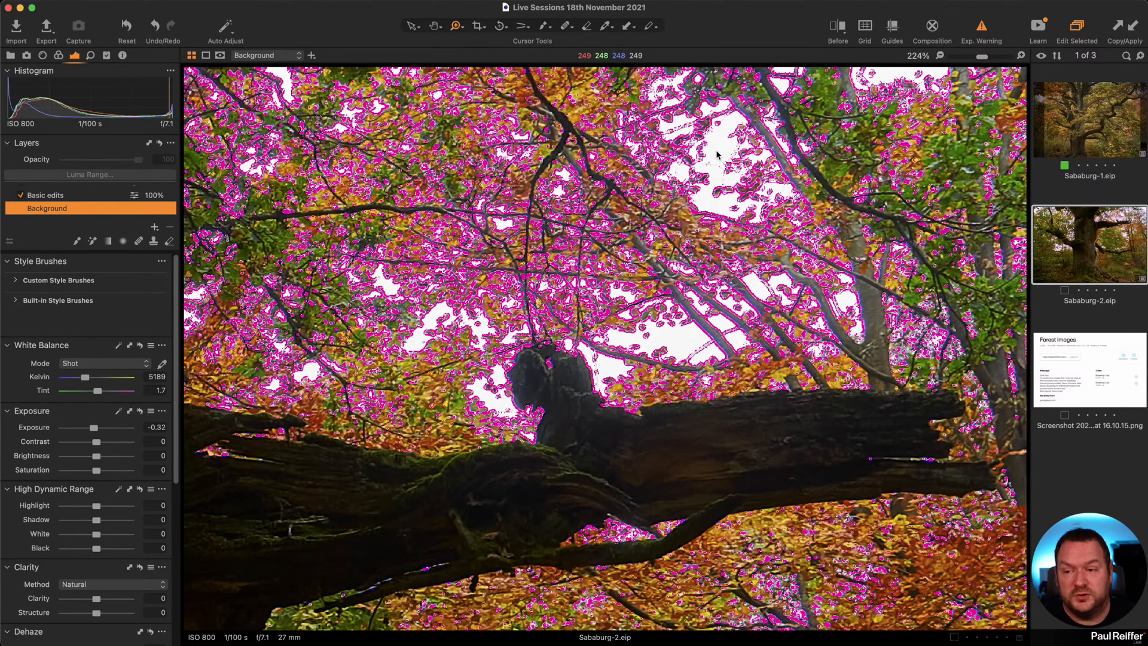
double_click(93, 426)
Set the Highlight value of the Basic edits layer to 8.
scroll(83, 206, up, 1)
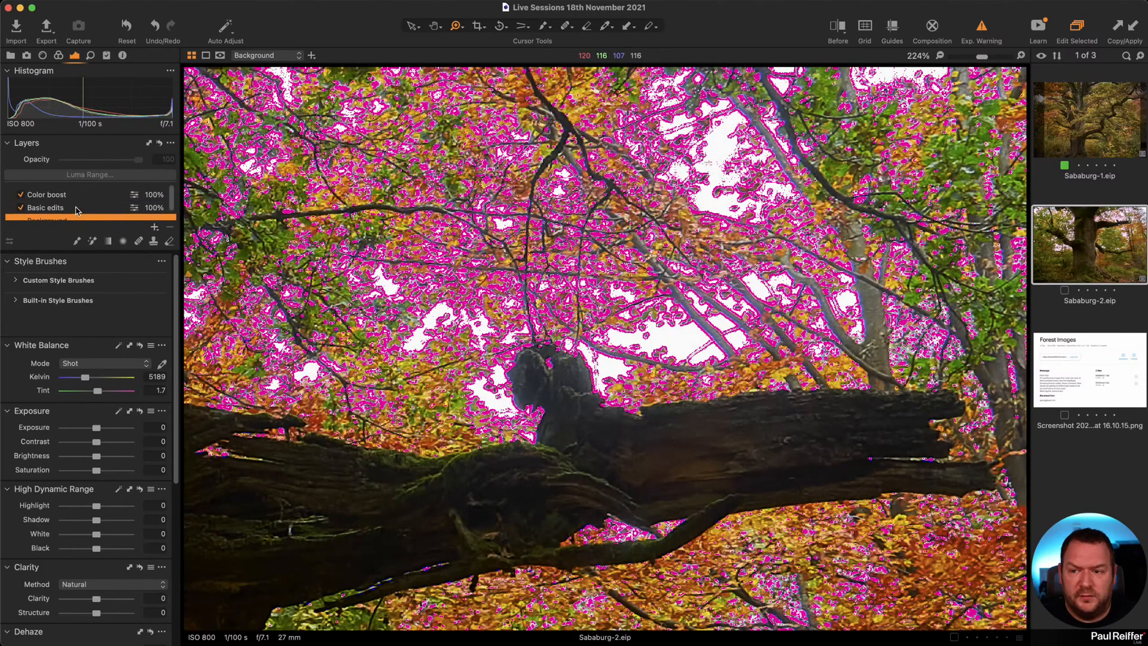
click(78, 209)
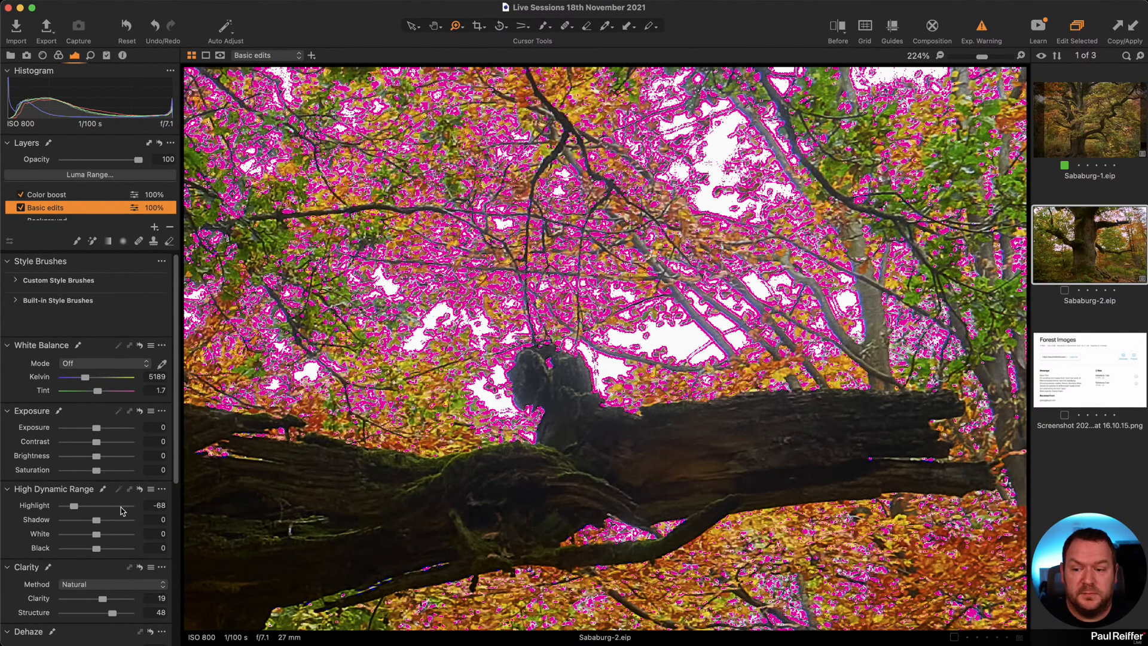
drag(74, 506, 99, 508)
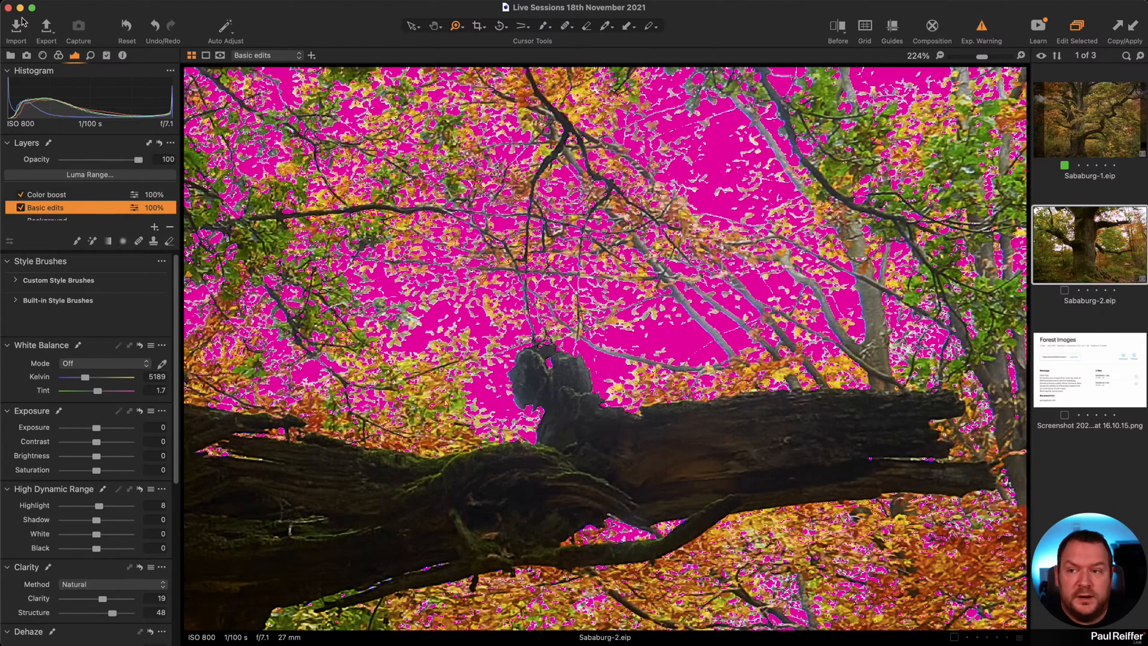
Review the exposure warning thresholds for highlights and shadows in the program preferences.
click(12, 1)
click(27, 28)
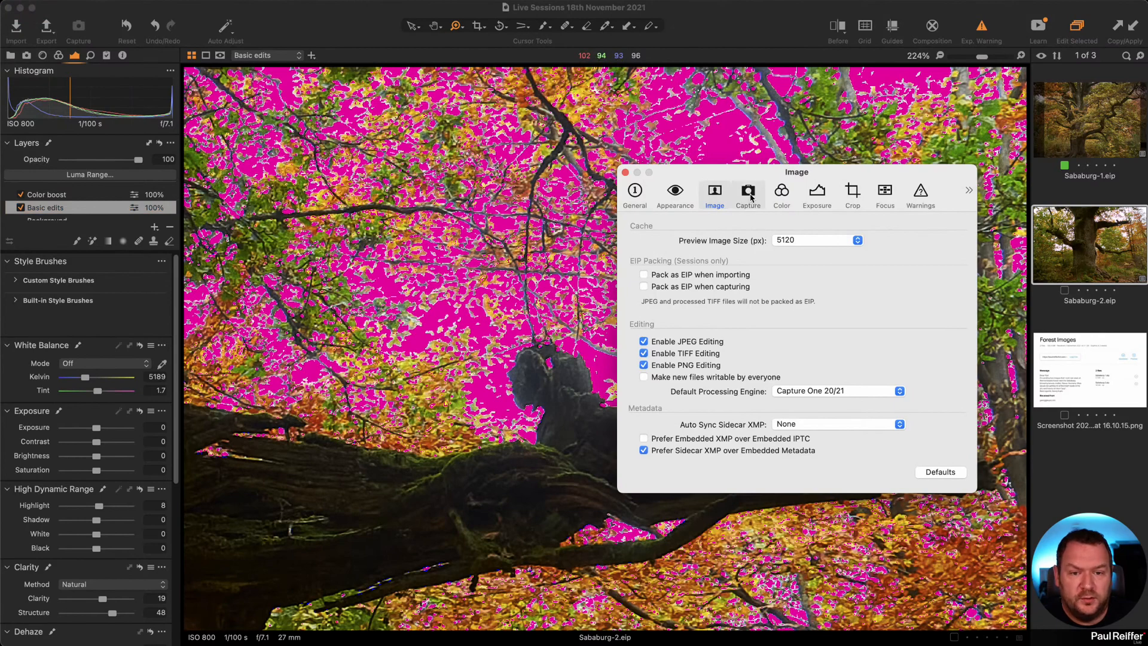
click(829, 201)
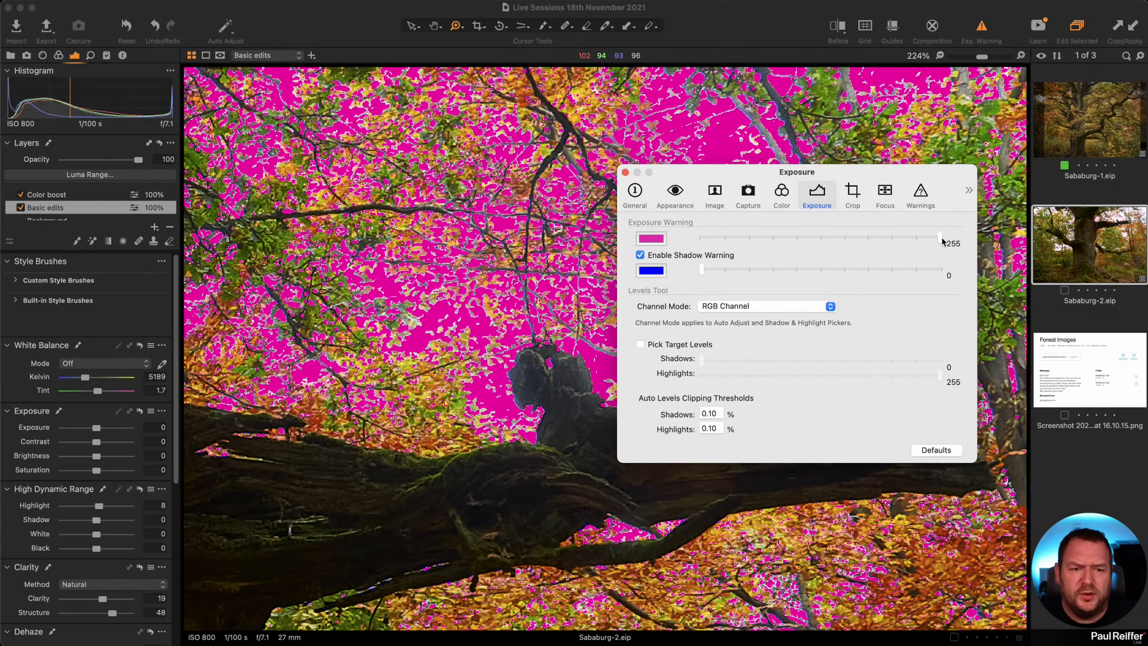
click(625, 173)
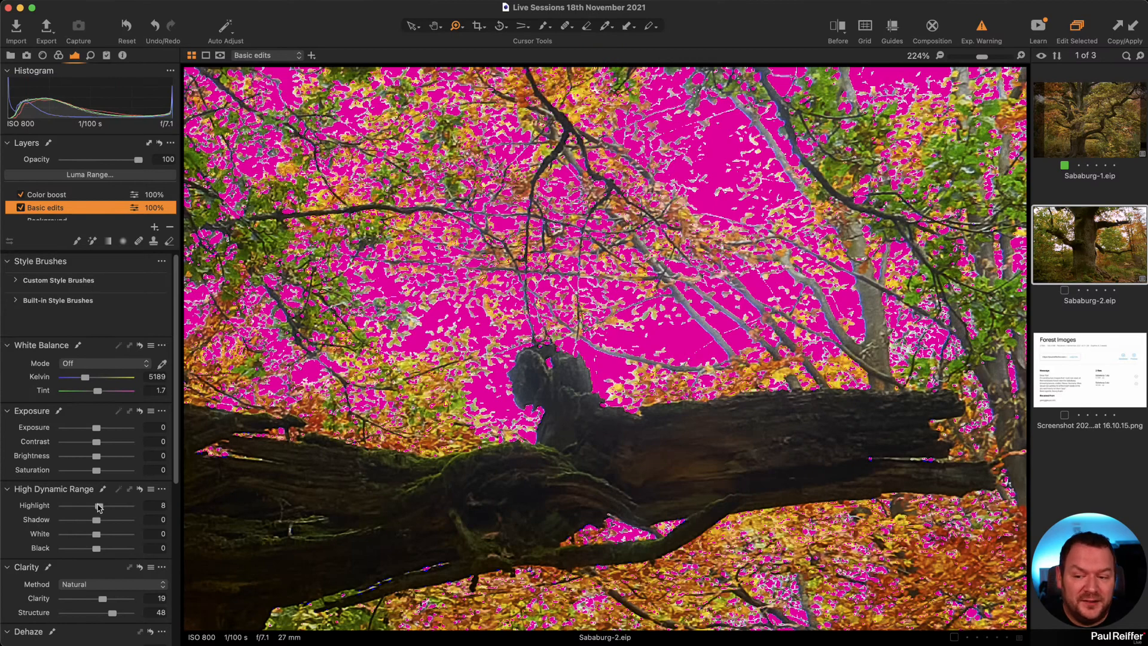
Set the Basic edits layer's Highlight to -100 and its Exposure to -3.22.
drag(99, 507, 62, 507)
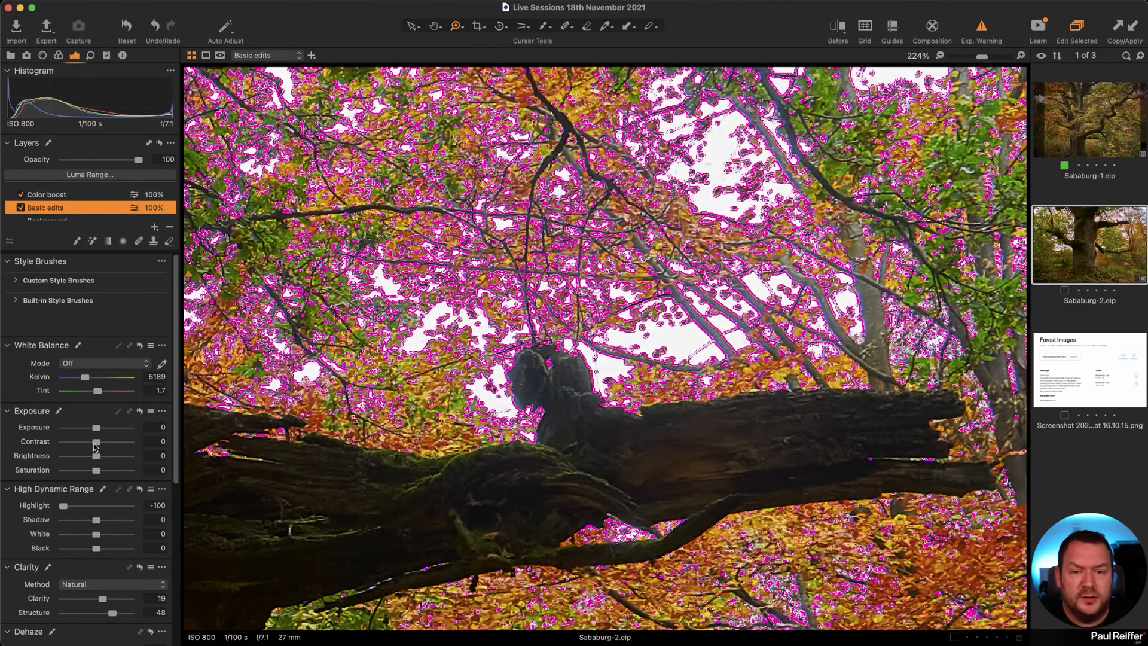
drag(95, 429, 69, 429)
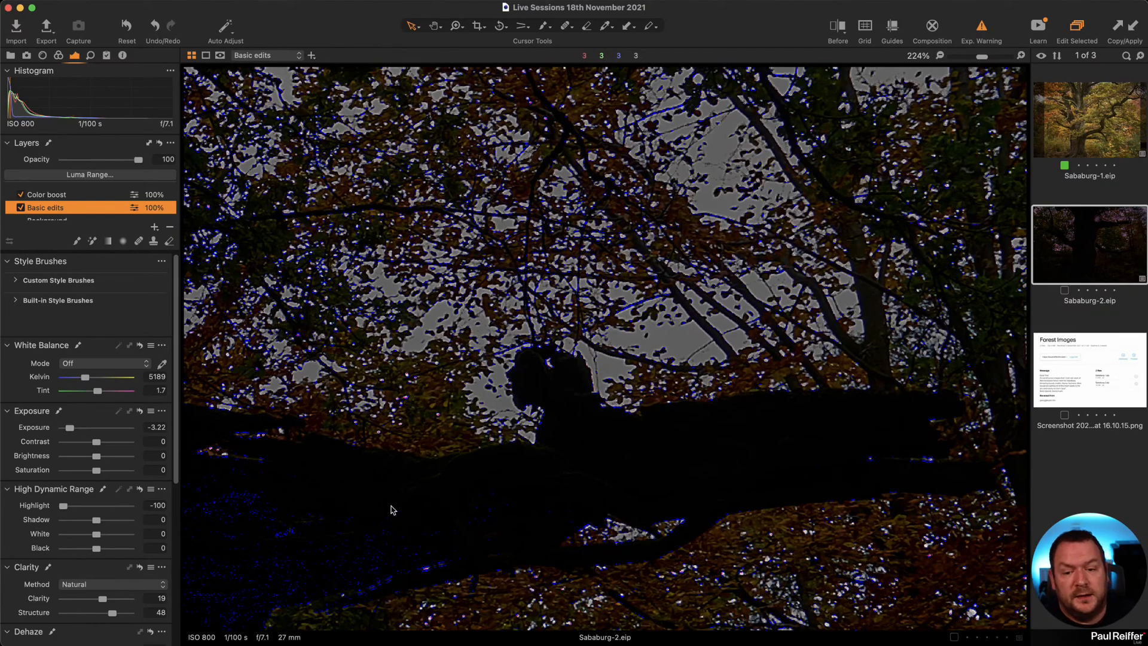
Reset the Basic edits layer's Exposure and all its High Dynamic Range values to 0.
drag(69, 427, 94, 428)
double_click(93, 429)
click(139, 489)
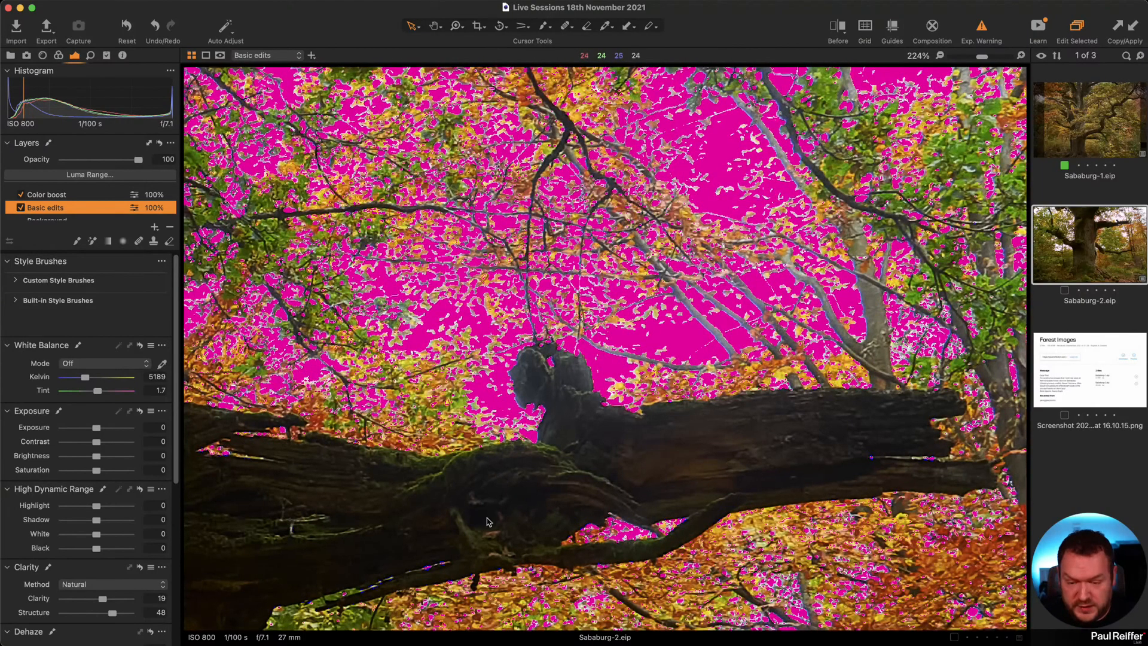
Examine the trunk, foliage and broken branch at high magnification for clipped highlights and shadows.
drag(487, 522, 981, 233)
drag(454, 383, 861, 168)
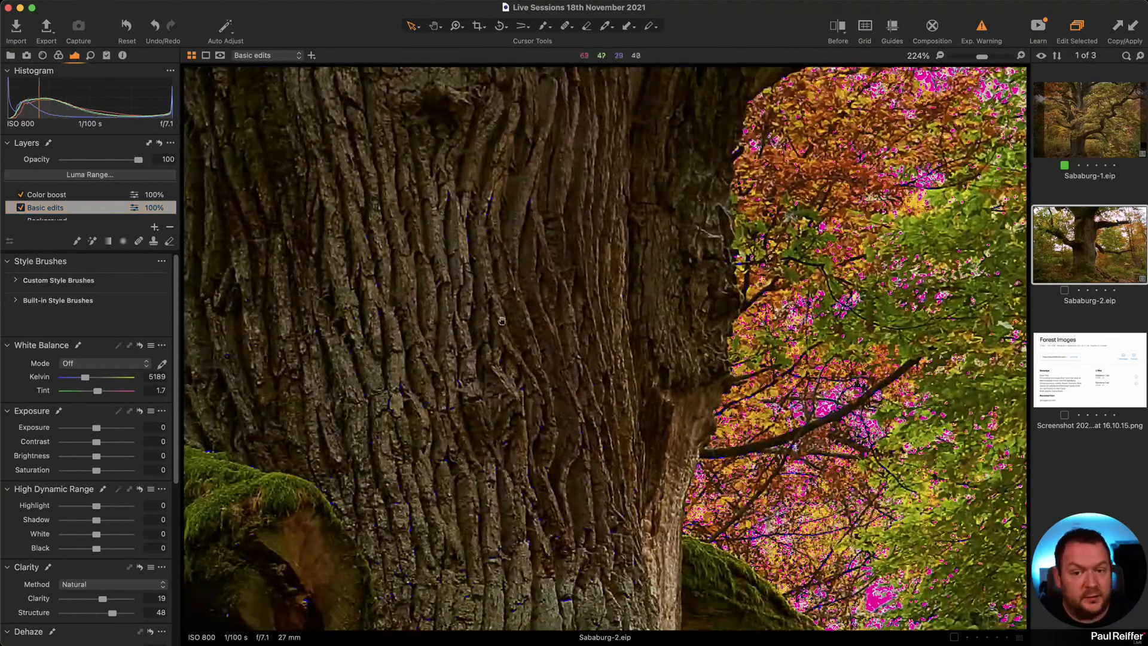
drag(502, 321, 920, 78)
drag(479, 505, 559, 414)
drag(755, 245, 368, 463)
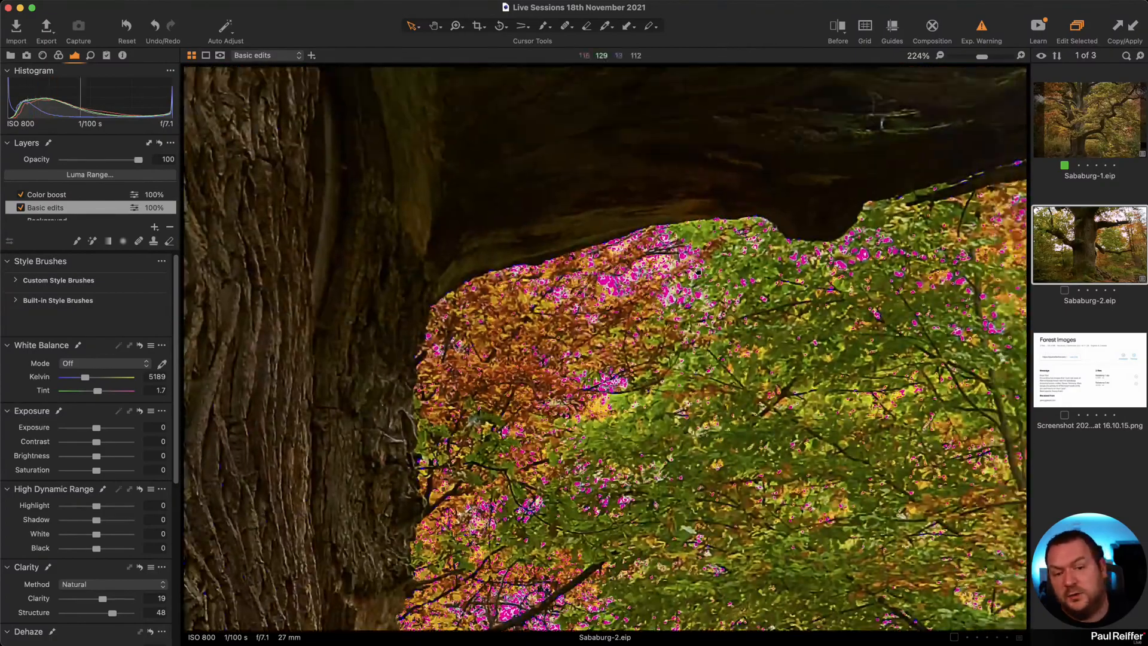
drag(884, 143, 607, 395)
drag(747, 274, 609, 382)
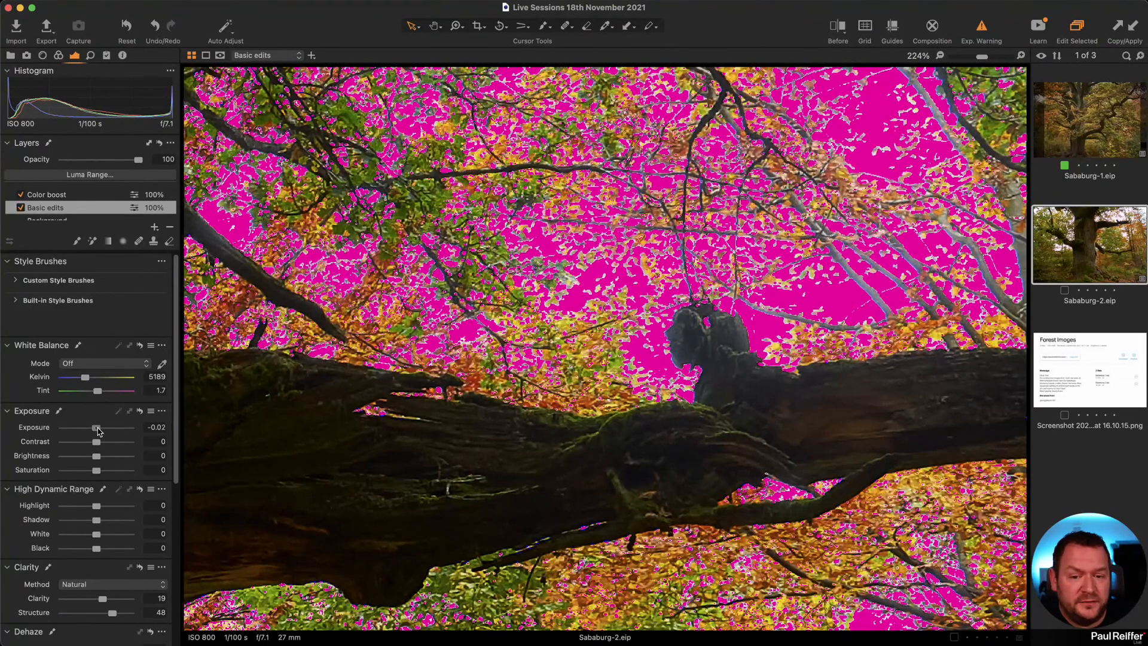
Set the Basic edits layer's Exposure to -1.94 and inspect the trunk, mossy branch and sky for lost detail.
drag(97, 428, 82, 430)
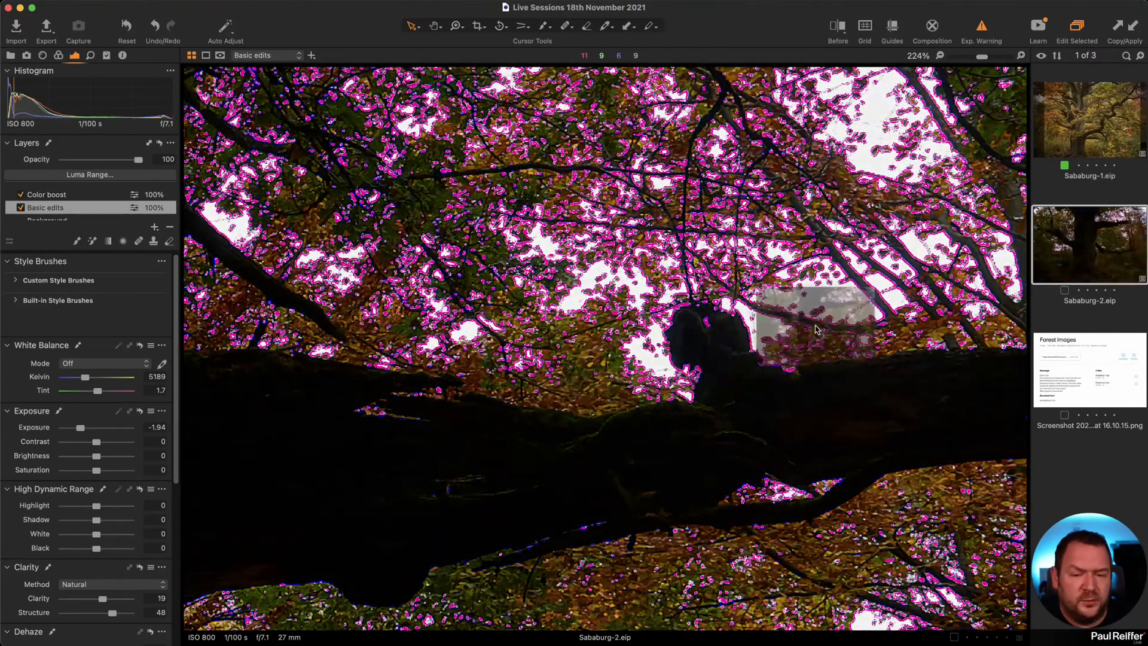
drag(389, 507, 1025, 275)
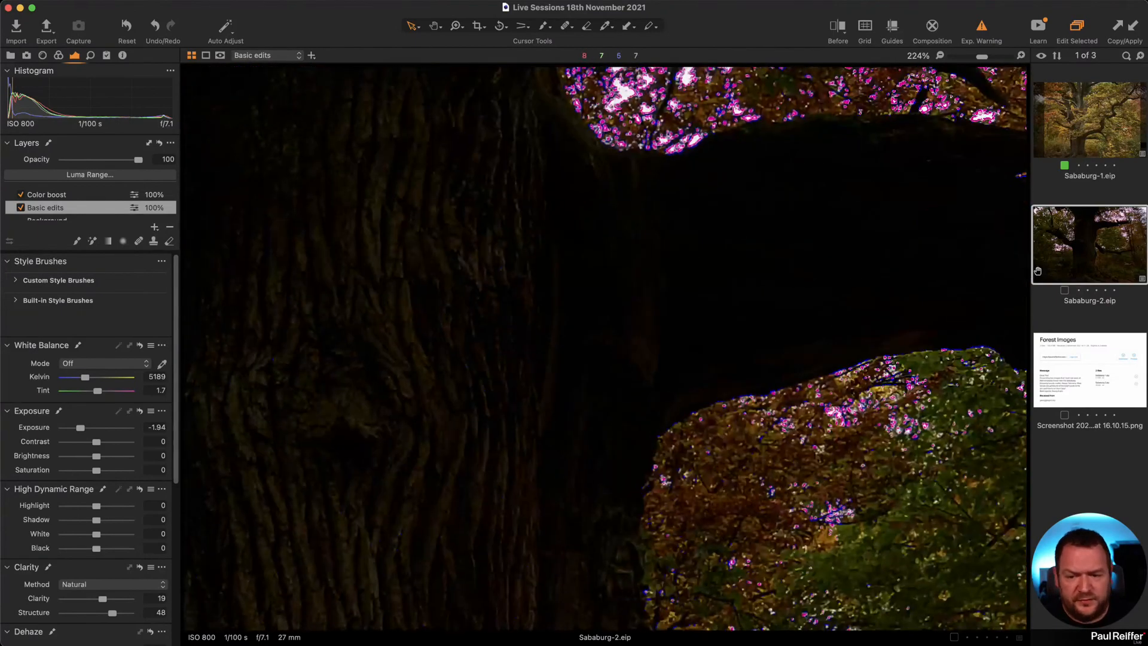
drag(562, 381, 586, 266)
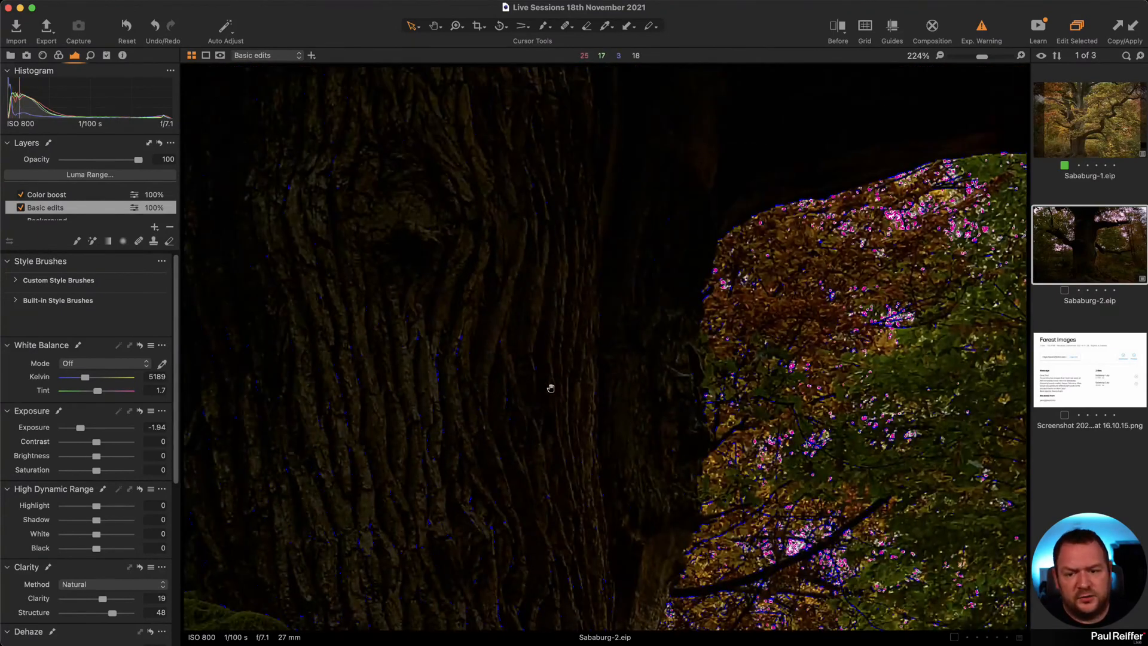
drag(551, 386, 802, 223)
drag(611, 286, 799, 223)
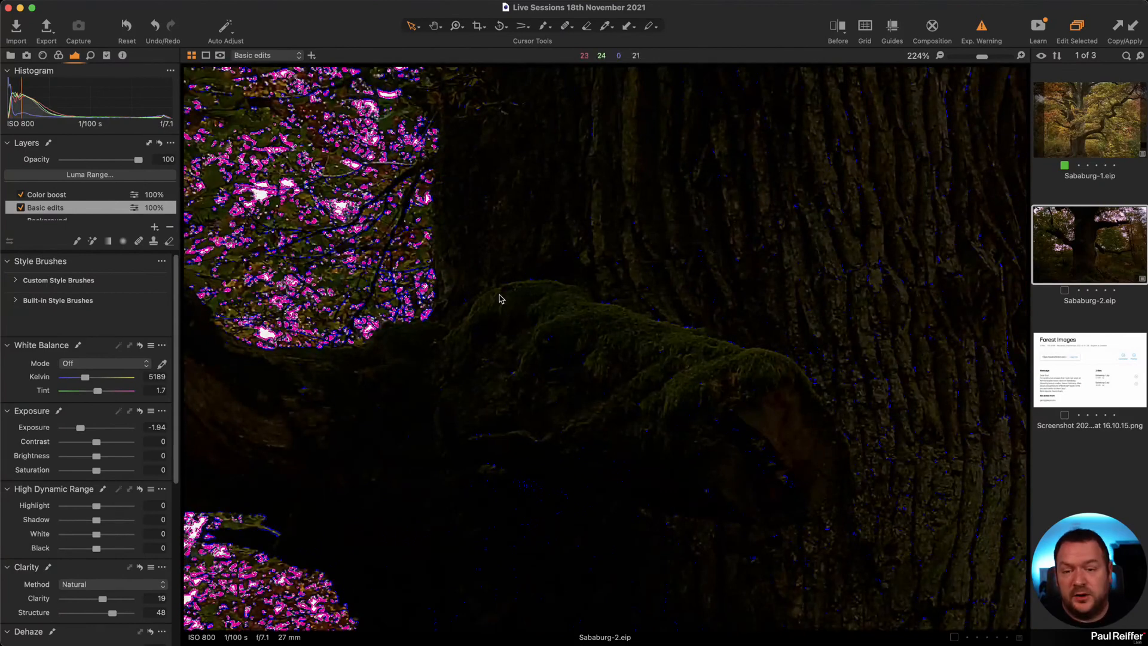
drag(608, 307, 661, 307)
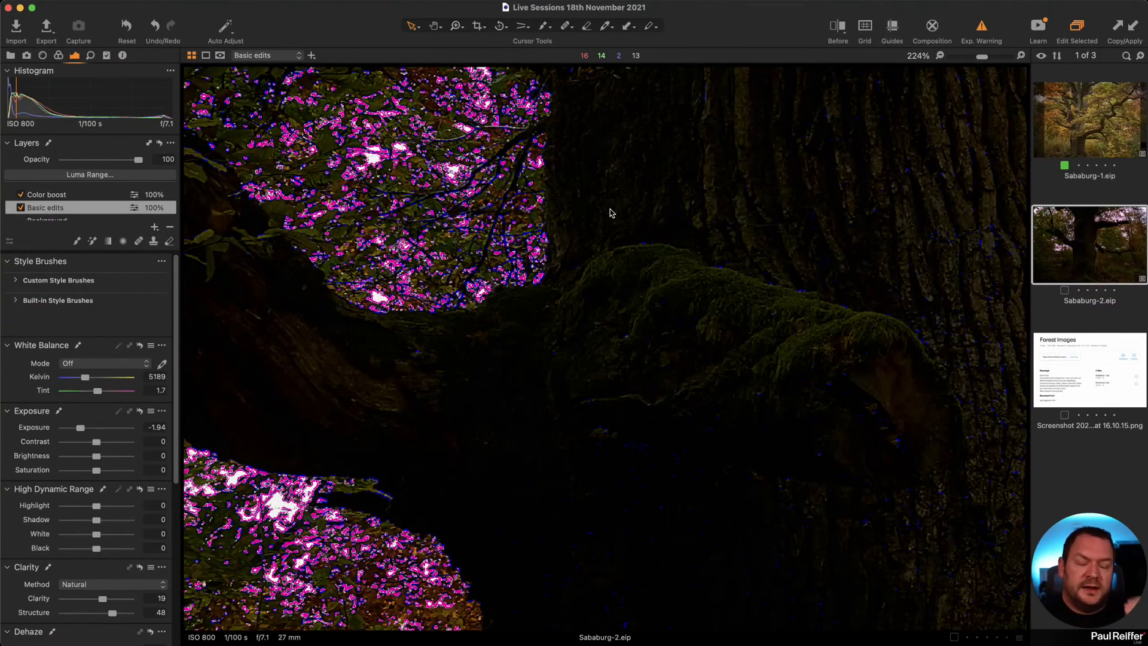
drag(883, 122, 269, 478)
drag(939, 180, 407, 514)
drag(912, 157, 559, 393)
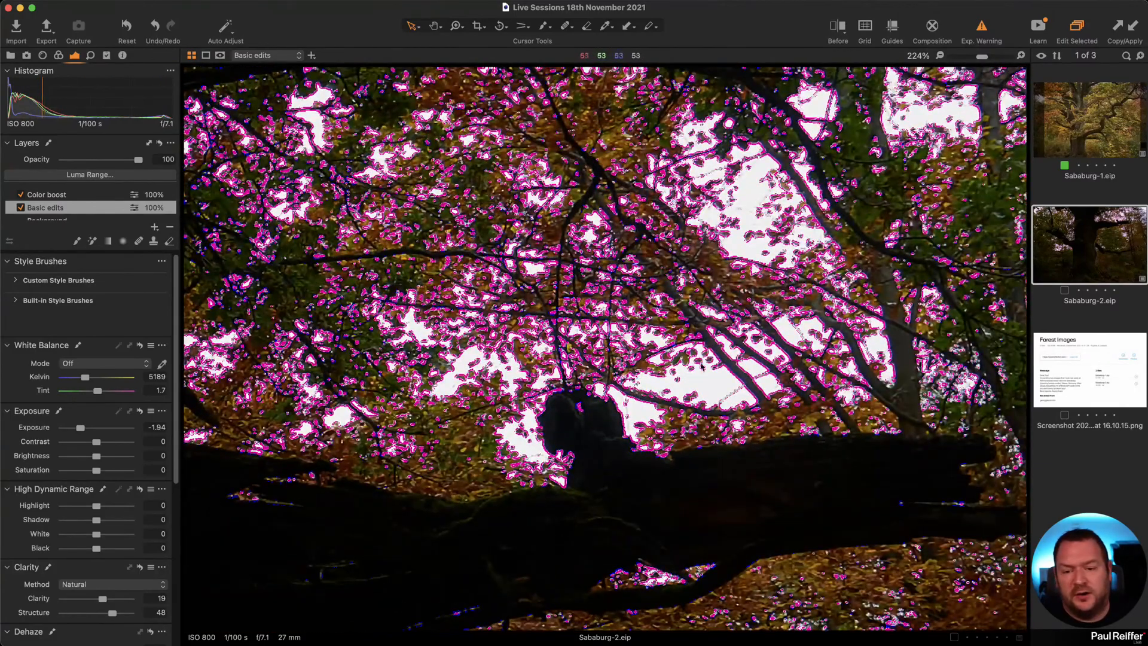
Set the Basic edits layer's Shadow to 44 and inspect the dark branch and surrounding foliage.
drag(96, 520, 110, 524)
drag(465, 502, 764, 324)
drag(305, 448, 492, 400)
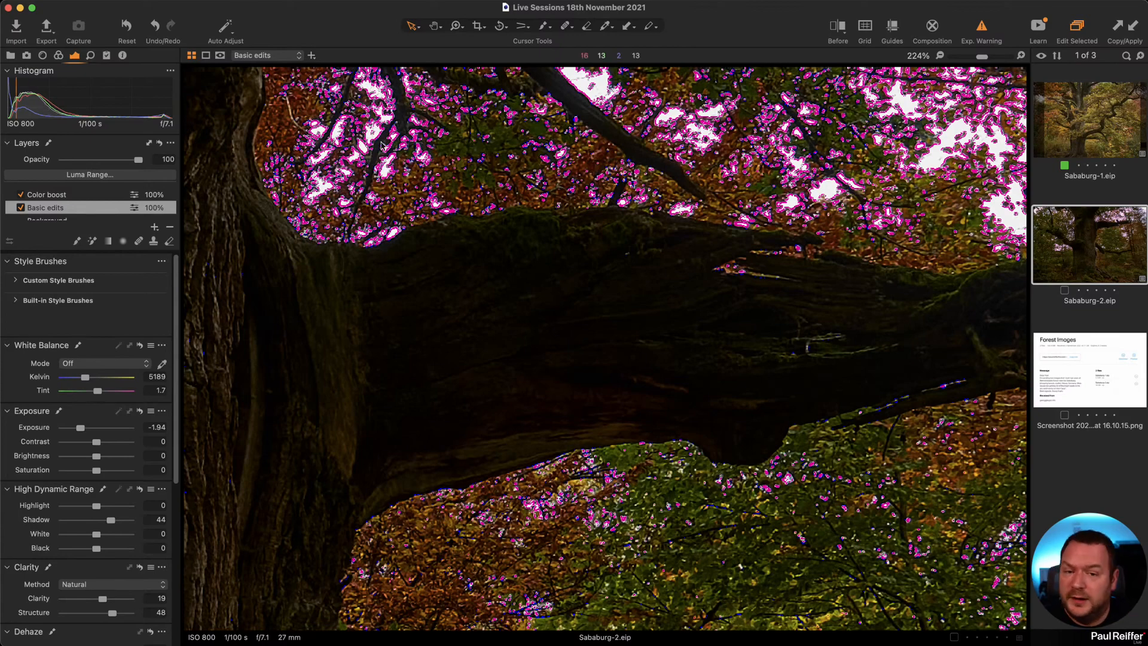
drag(672, 220, 389, 362)
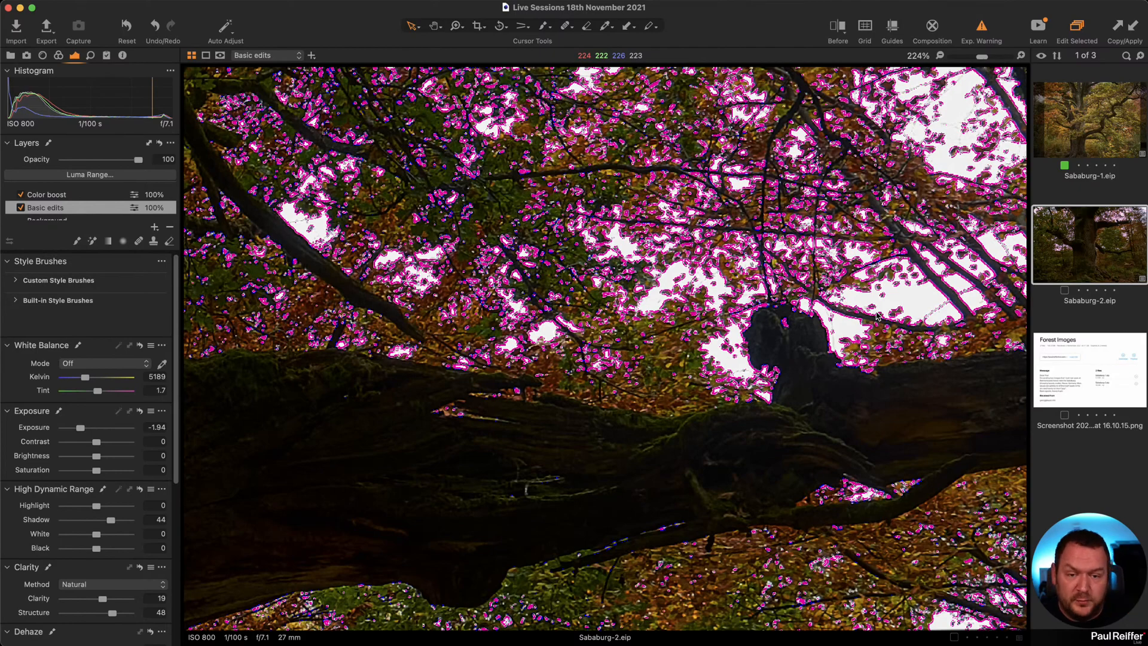
Set the Curve in the Background layer's Base Characteristics to Linear Response for Sababurg-2.
key(z)
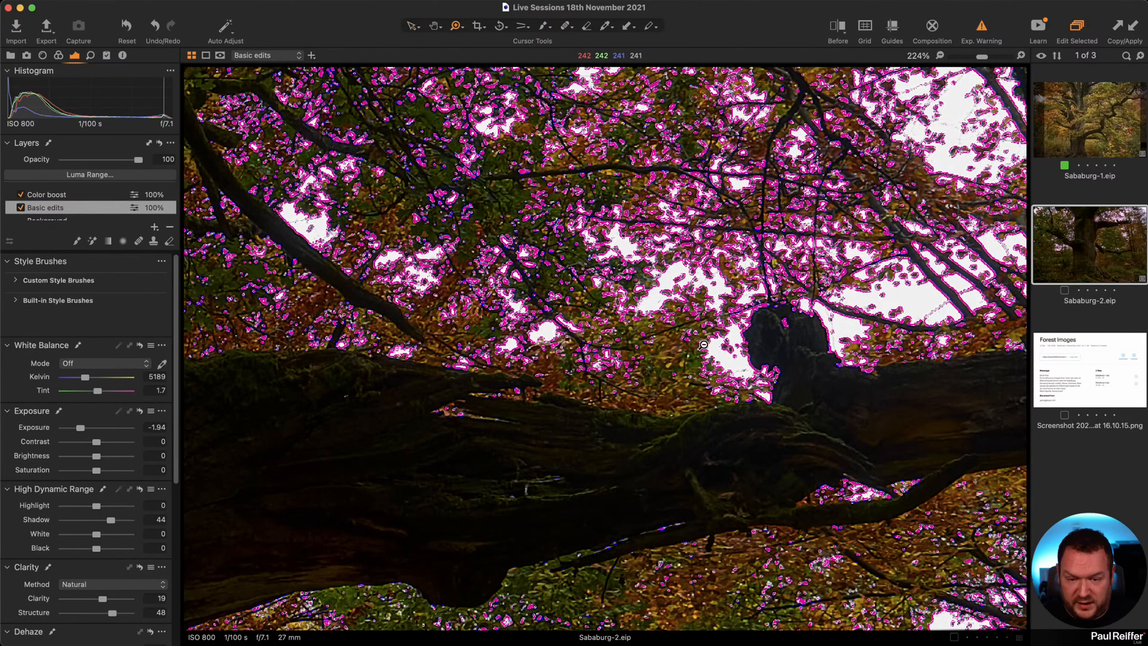
alt+click(700, 342)
alt+click(701, 342)
alt+click(701, 342)
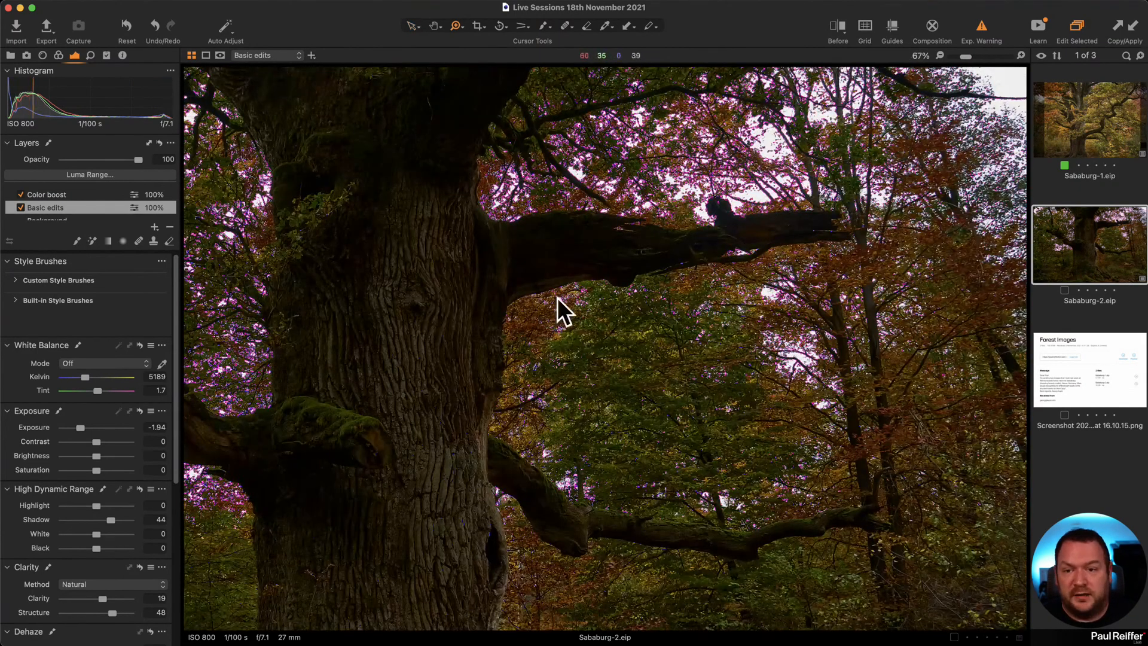
drag(637, 311, 820, 311)
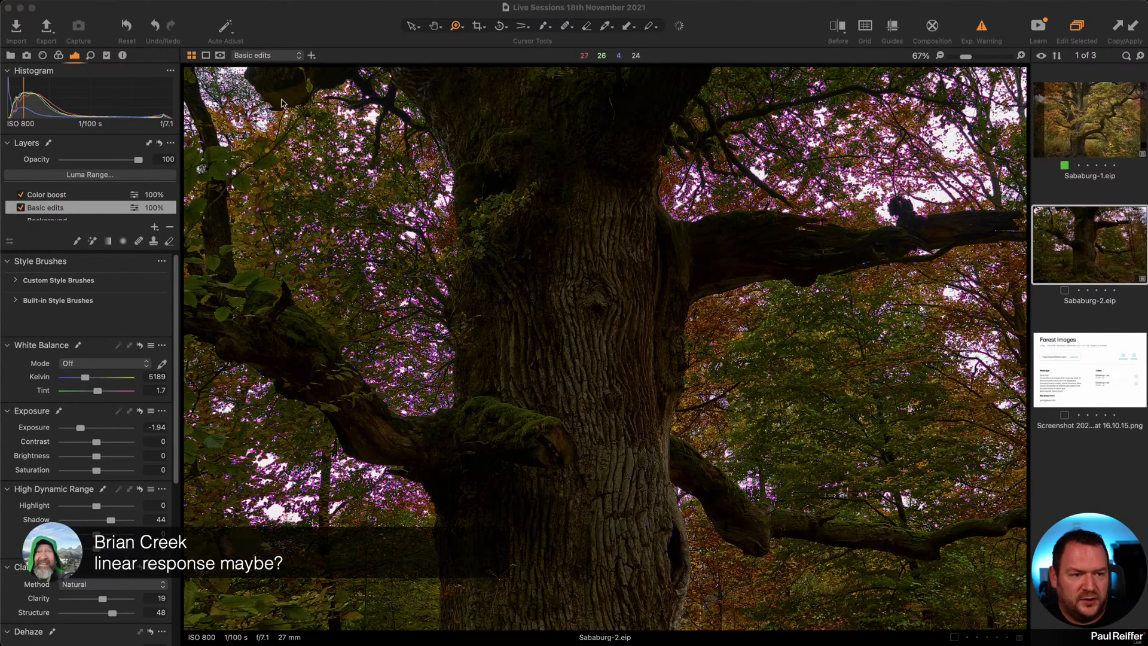
click(54, 220)
click(58, 55)
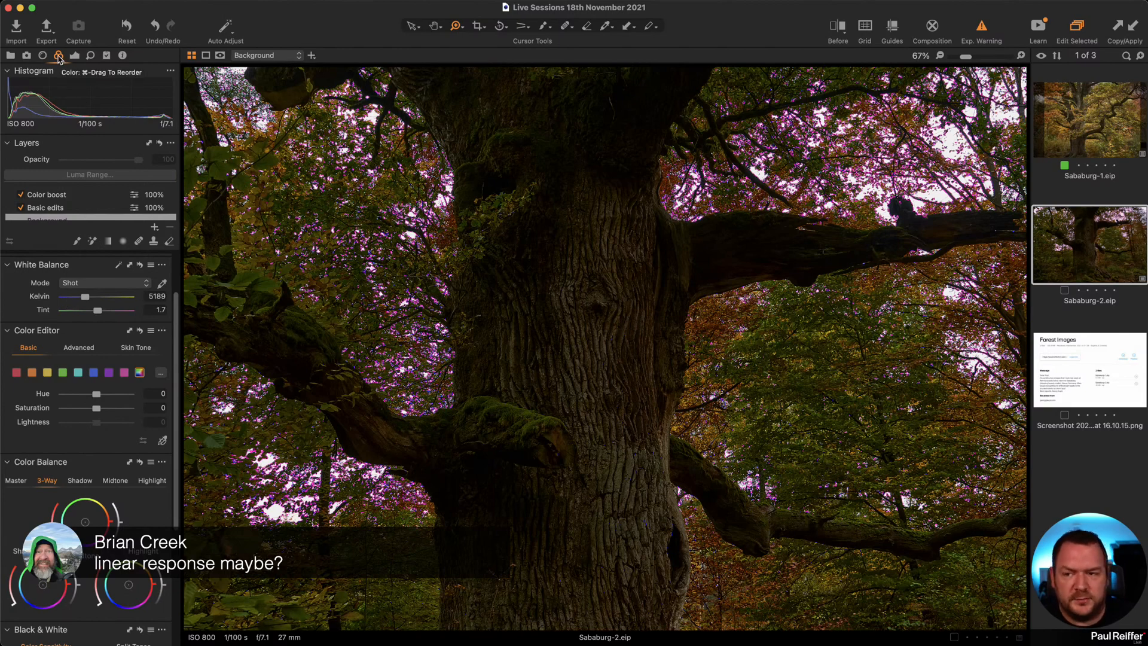
scroll(84, 257, up, 3)
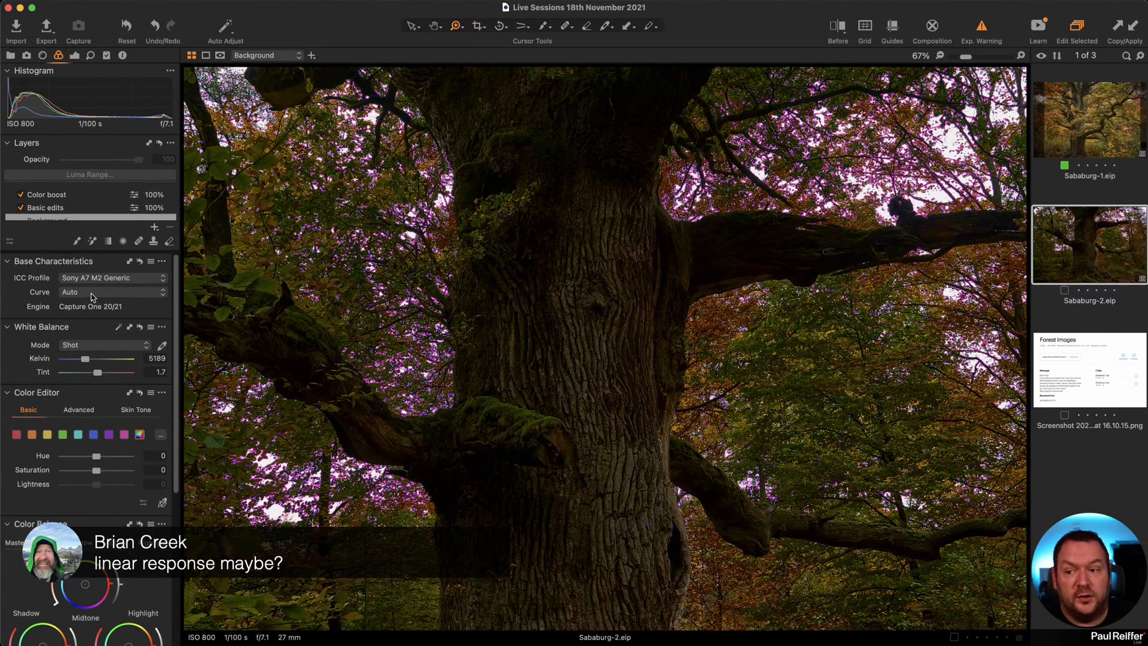
click(93, 293)
click(103, 345)
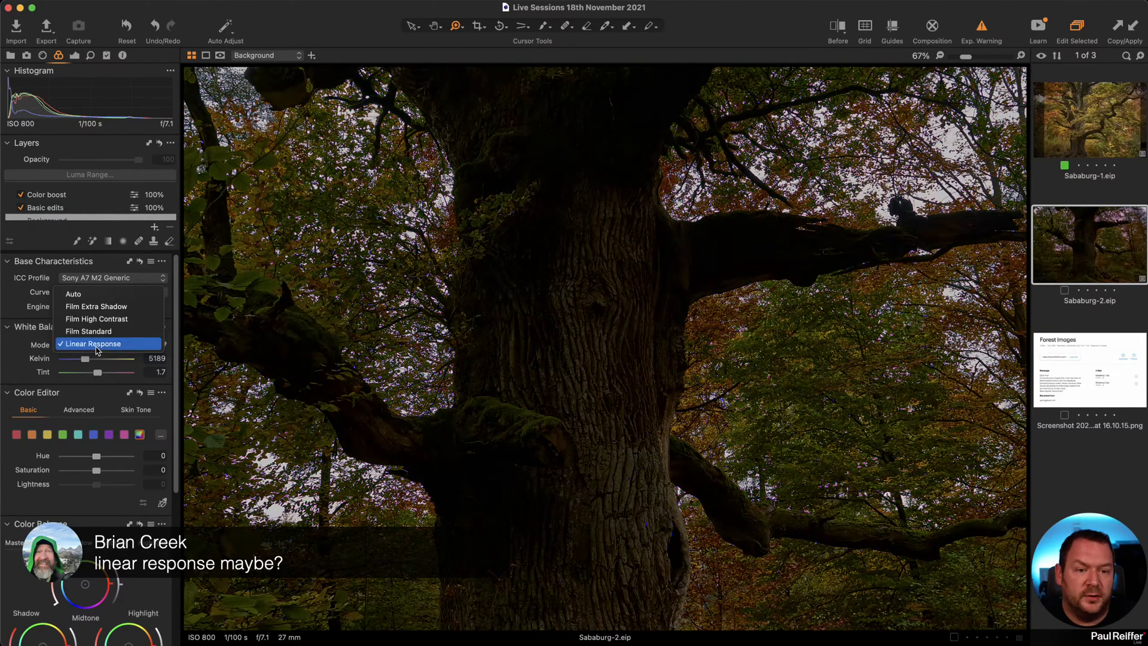
click(101, 345)
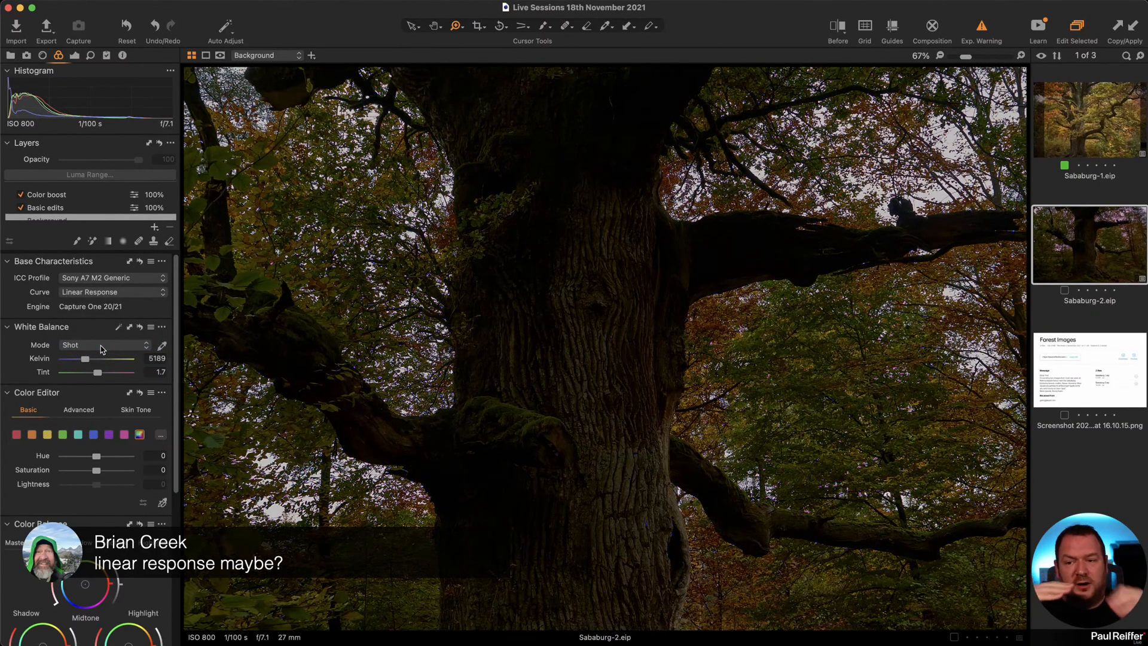
Try shaping the Background layer's Luma curve with a midtone point and a raised point in the upper tones.
click(75, 55)
scroll(94, 342, down, 5)
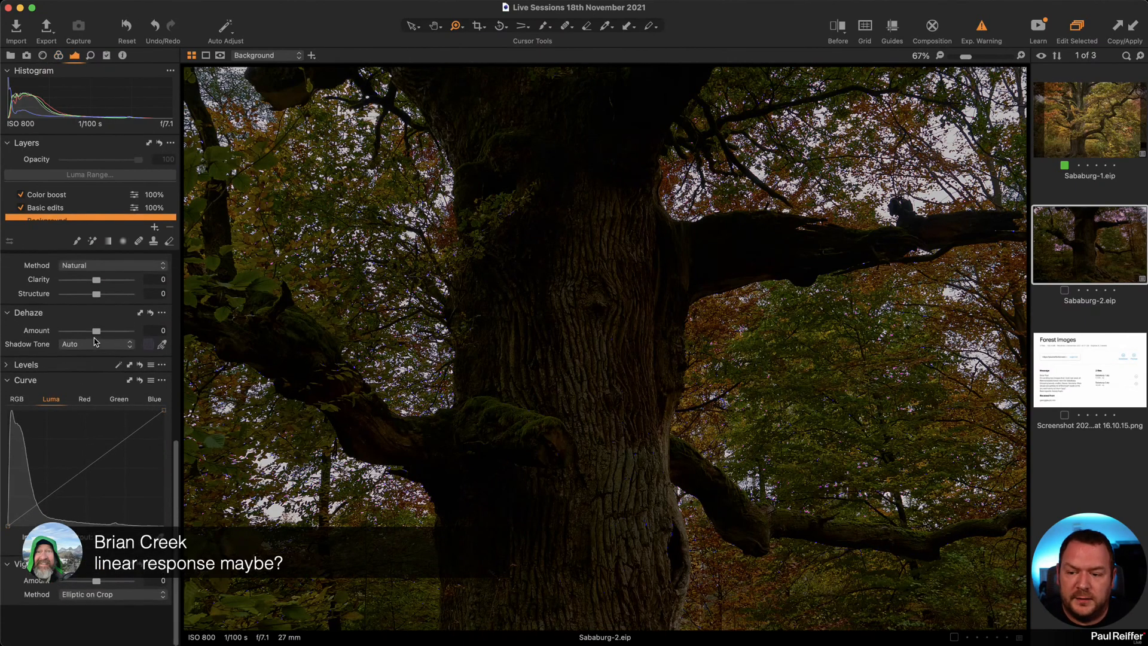
scroll(95, 341, up, 2)
click(87, 509)
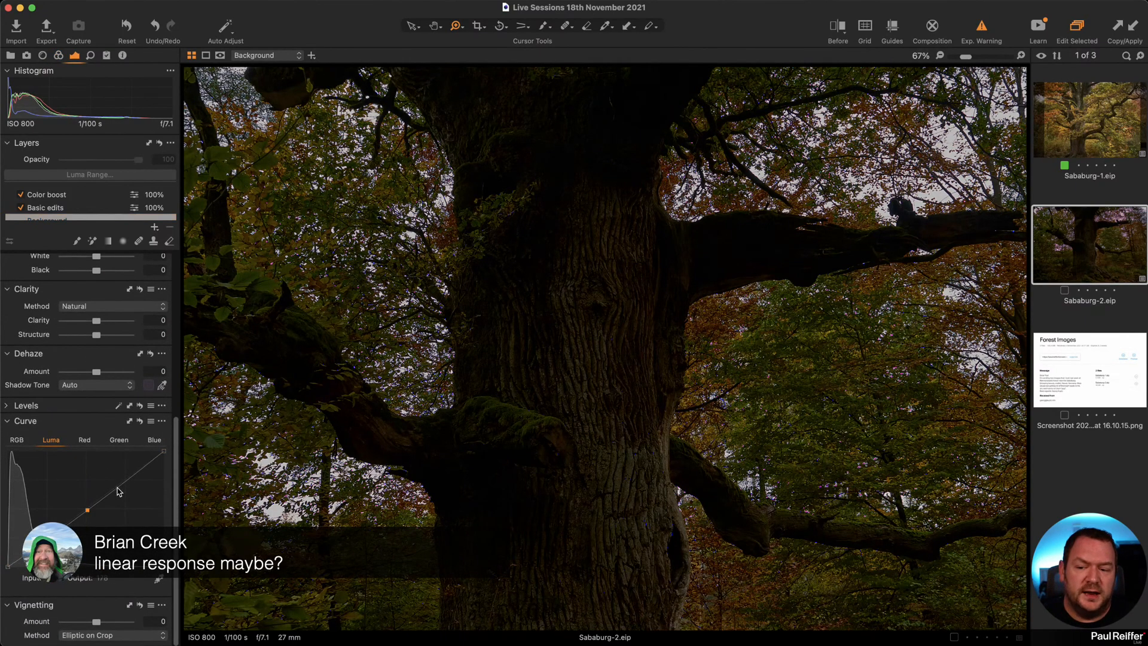
drag(118, 489, 83, 510)
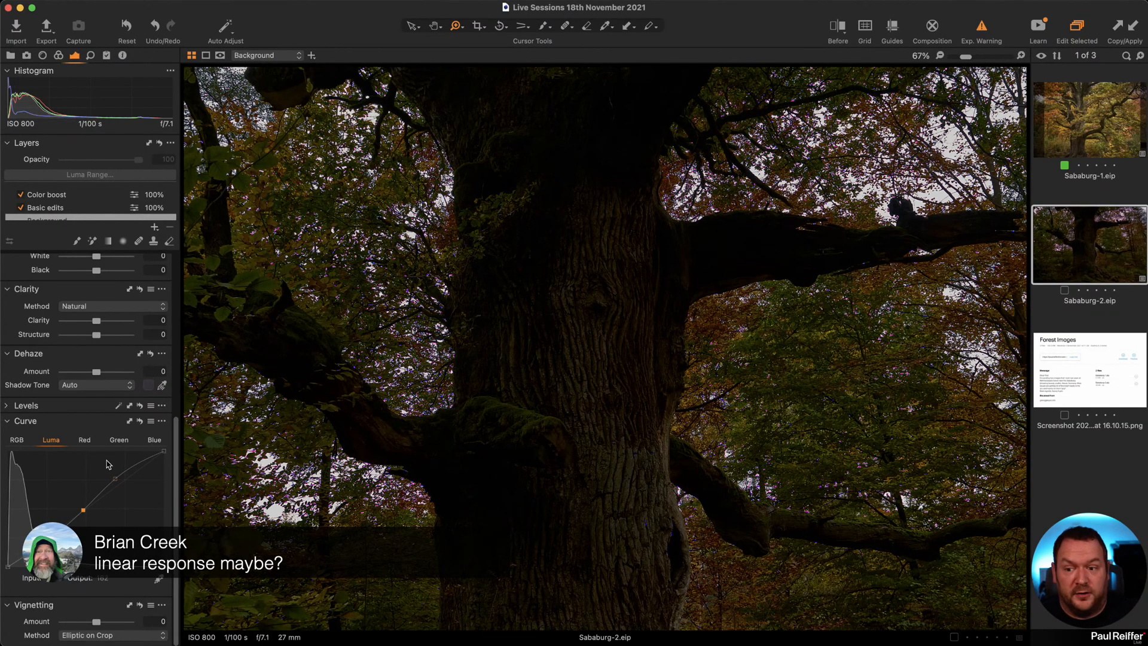
scroll(83, 336, up, 5)
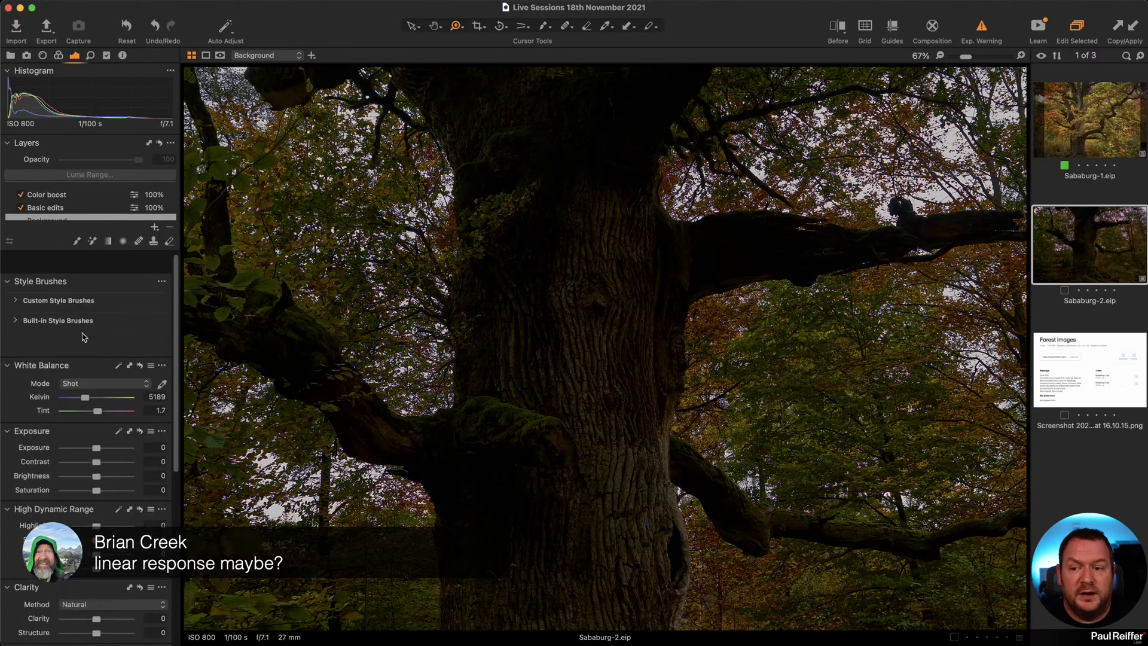
click(58, 55)
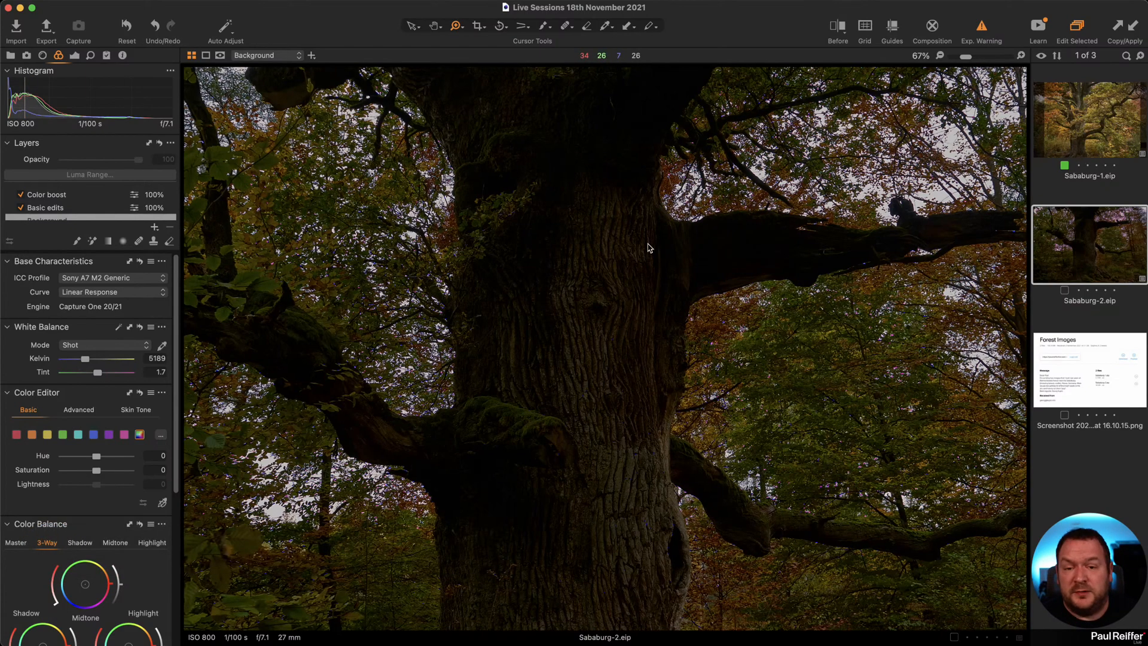
Open Sababurg-1 fitted to the viewer and turn off the exposure warning.
key(h)
key(super+0)
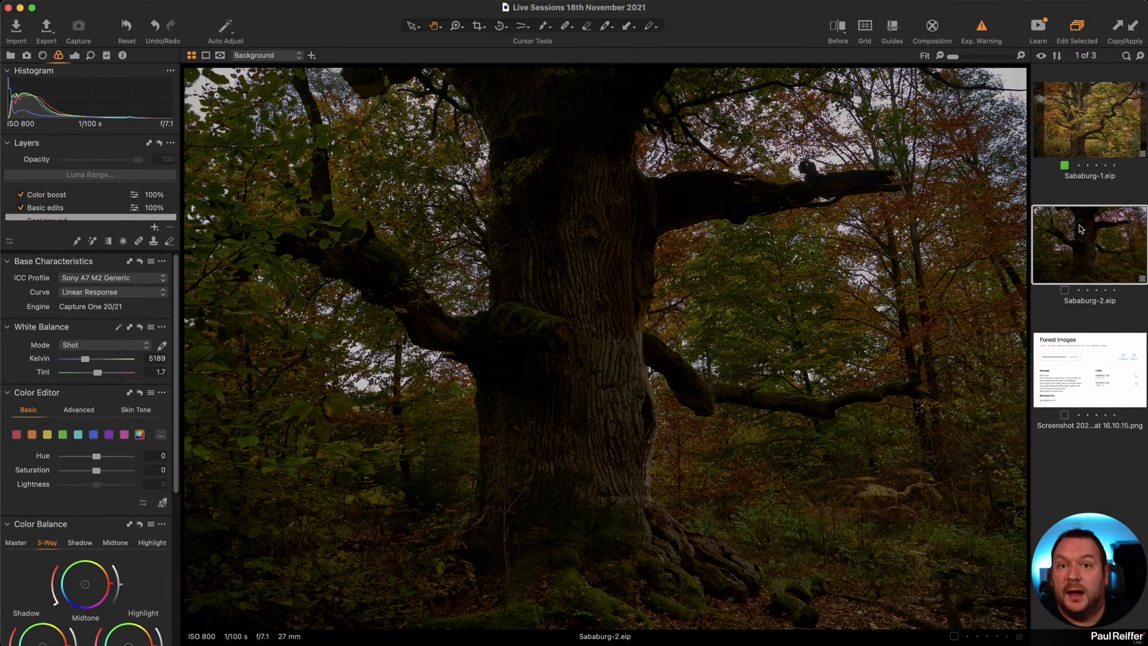
click(1108, 128)
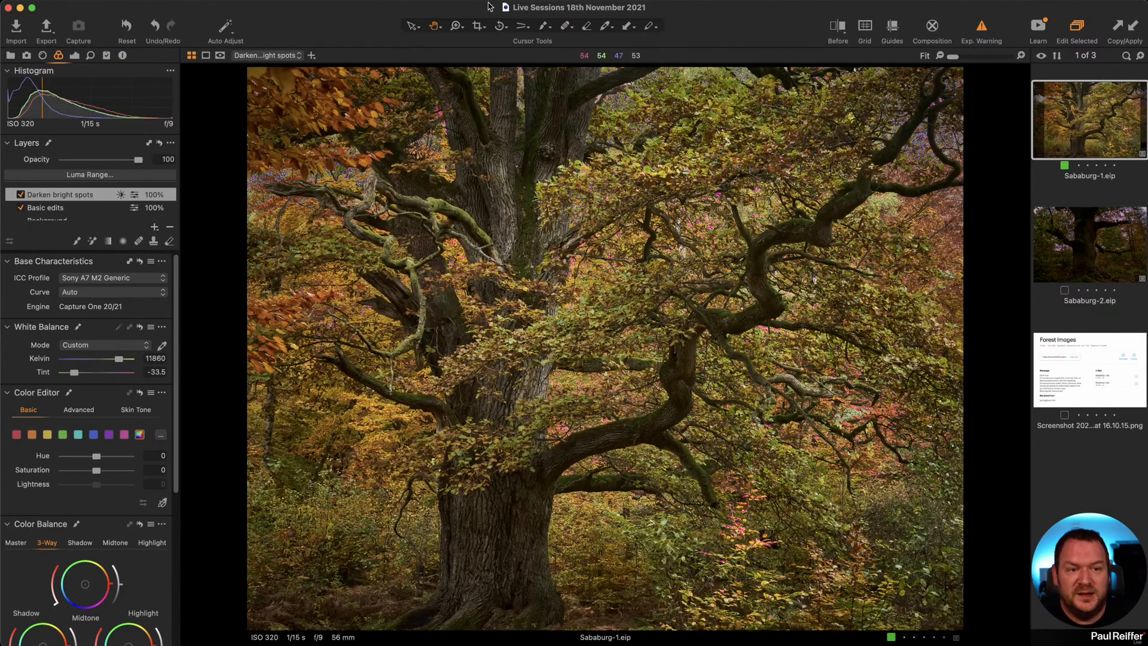
click(972, 27)
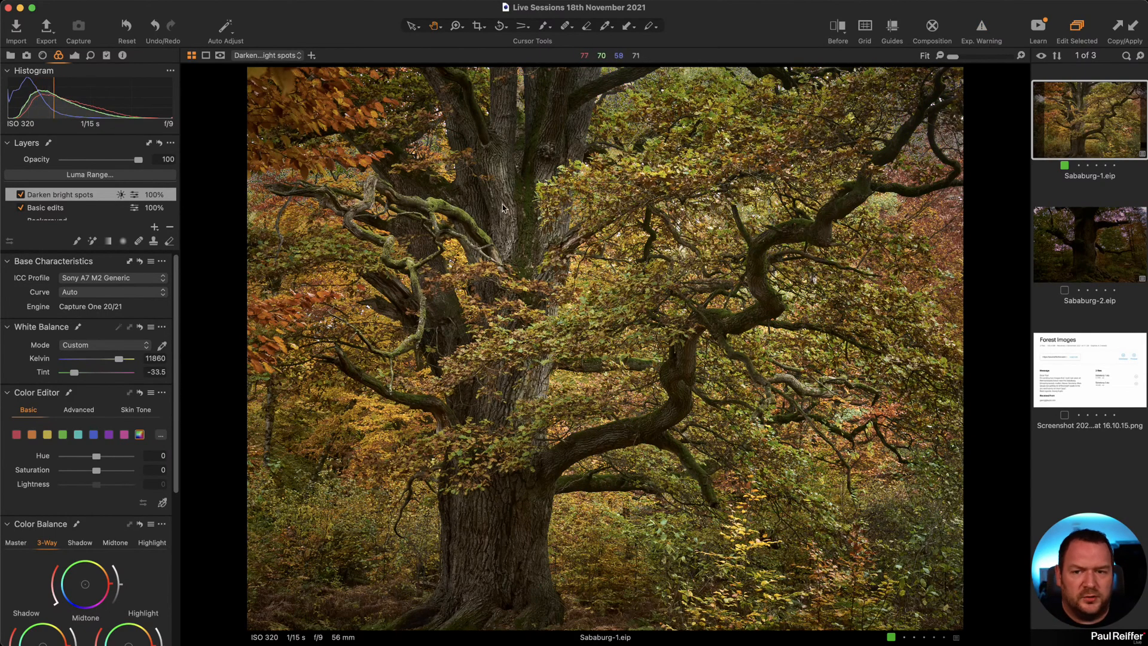
Recrop Sababurg-1 to a 3x4 aspect ratio, extending the crop outward at the photo's upper-right corner.
click(478, 26)
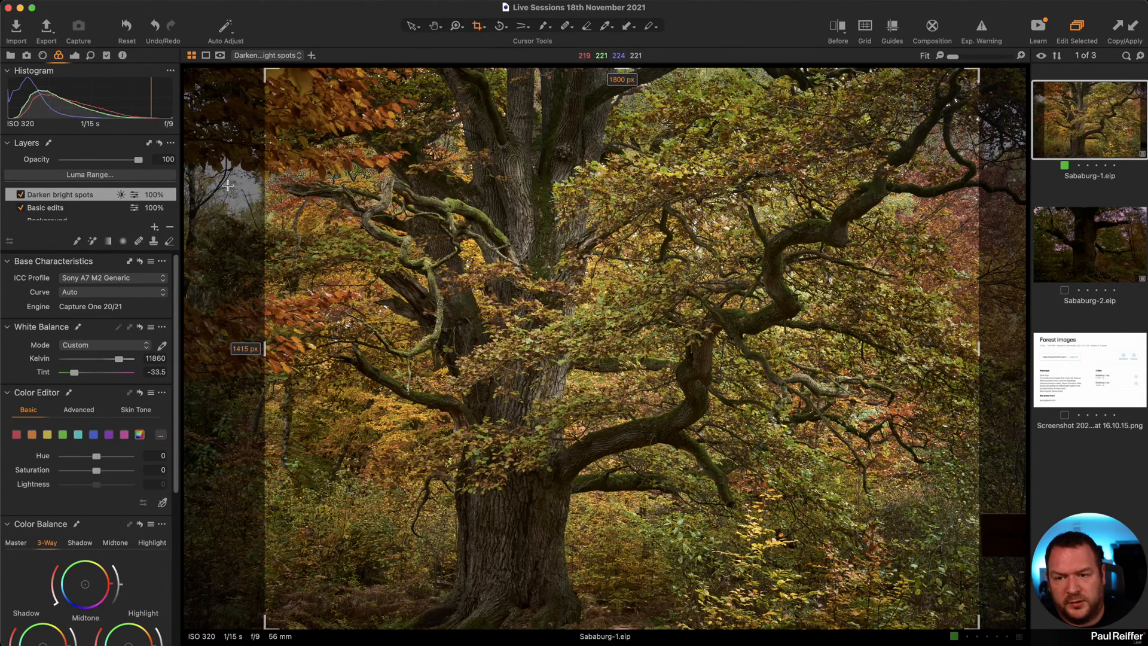
click(412, 26)
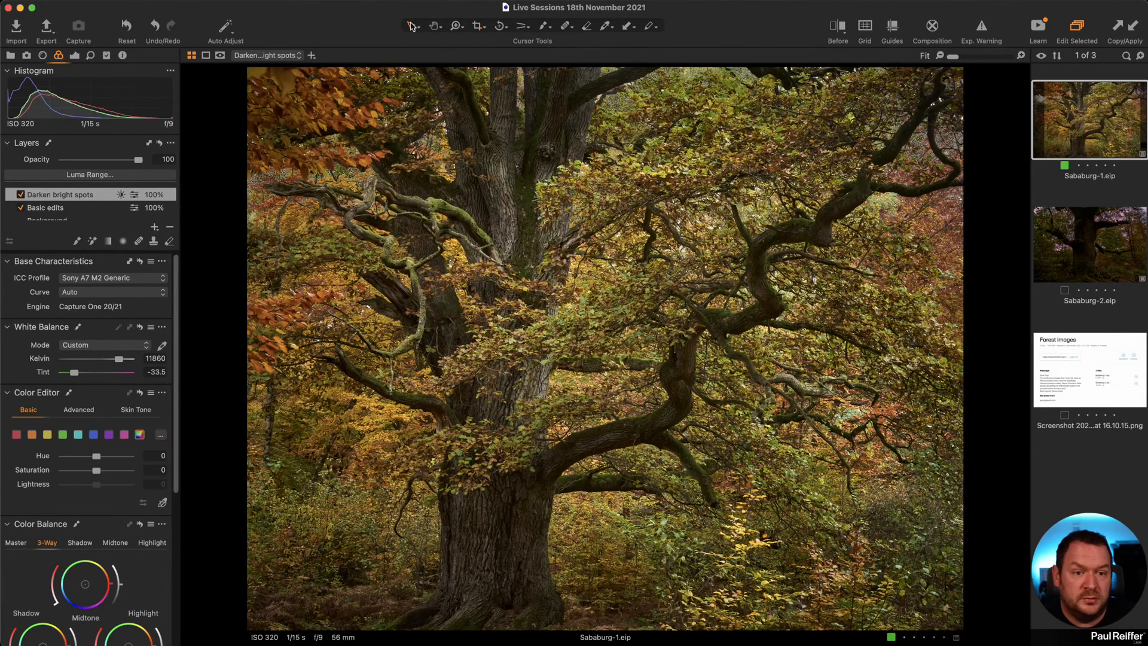
click(478, 26)
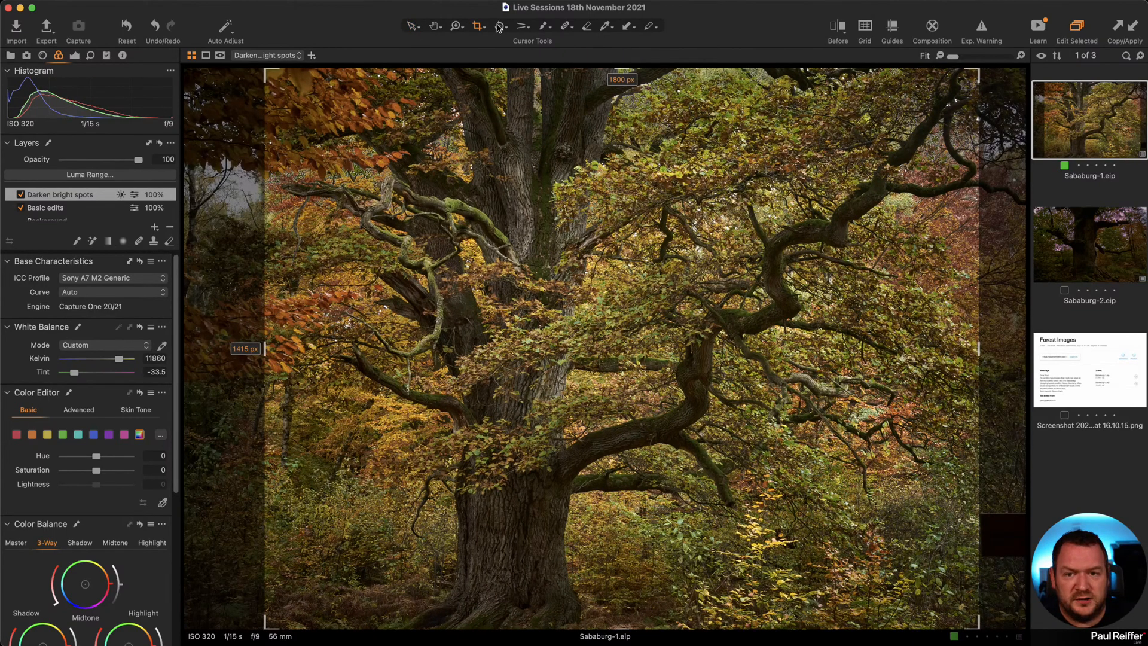
click(477, 26)
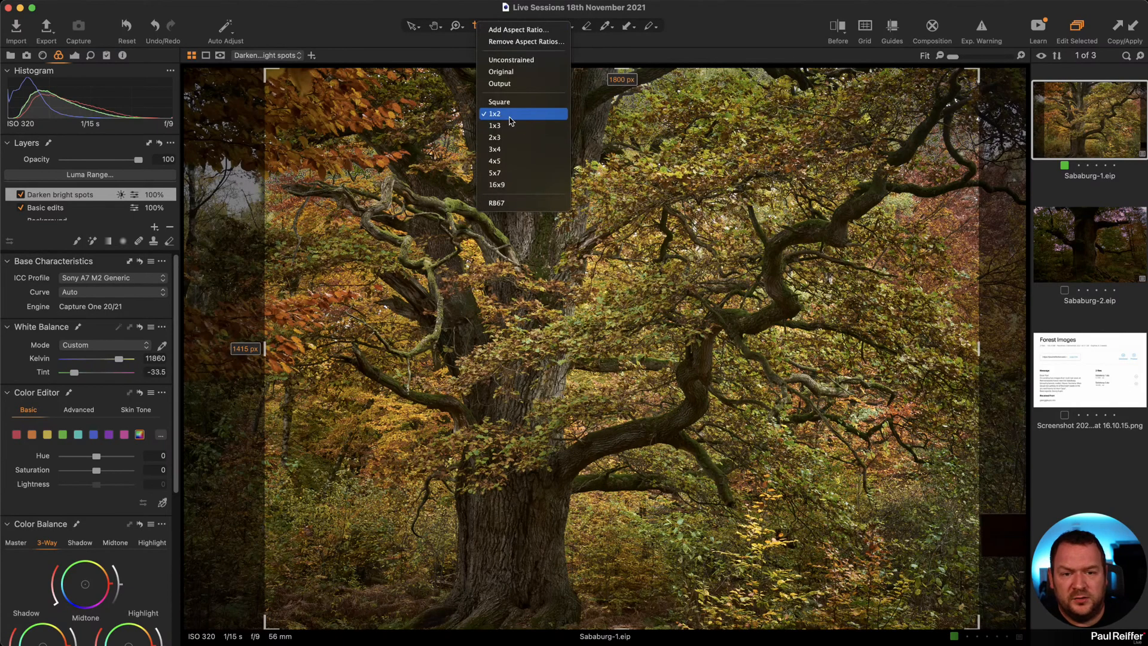
click(512, 149)
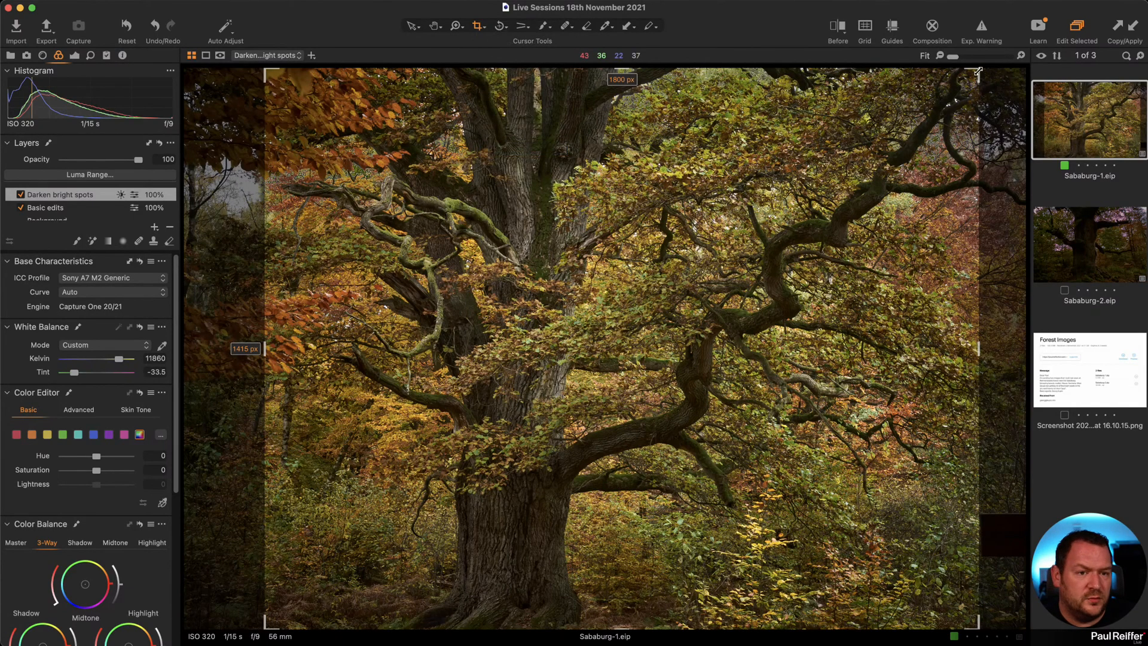
drag(978, 71, 1010, 70)
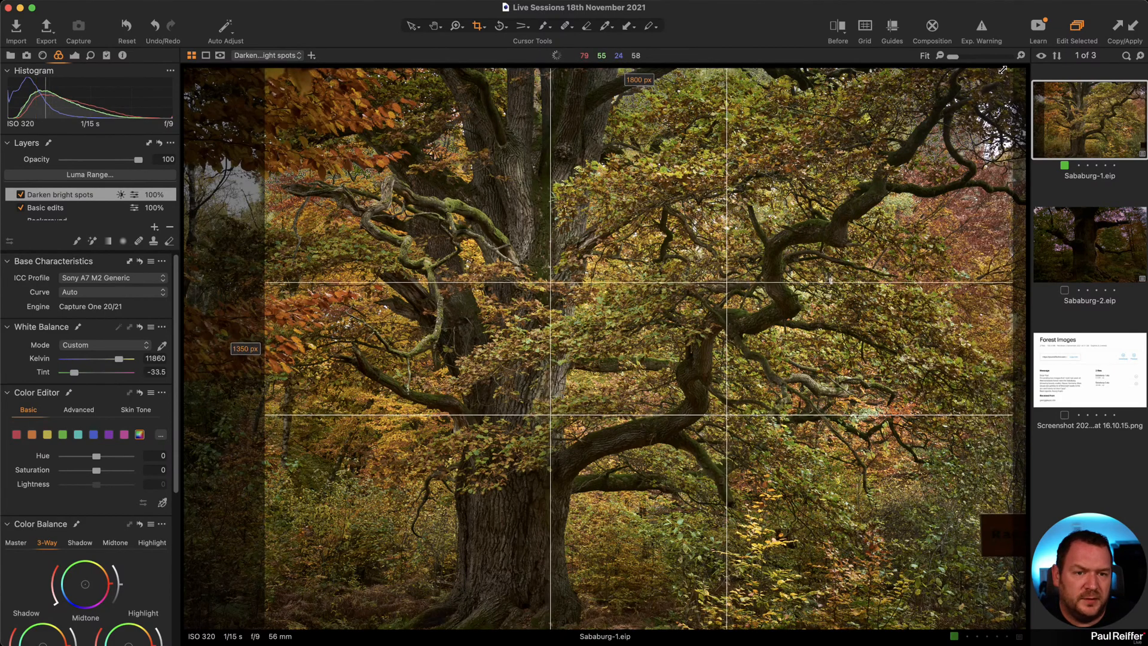
key(v)
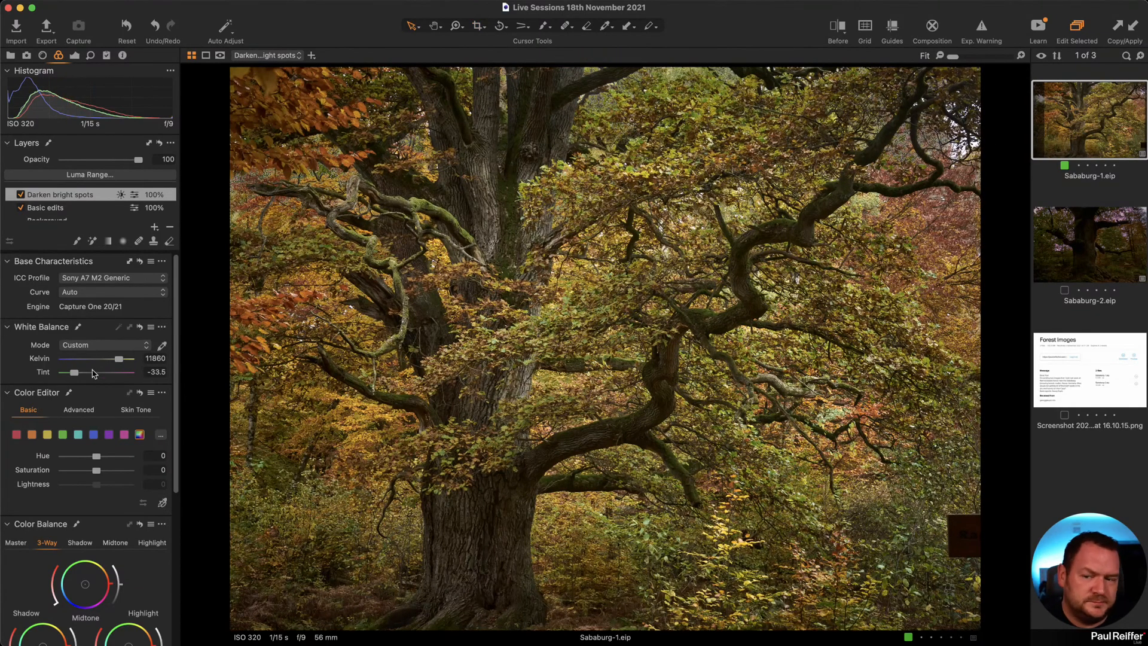
Select the Basic edits layer of Sababurg-1 and clone the photo's variant.
scroll(70, 213, down, 1)
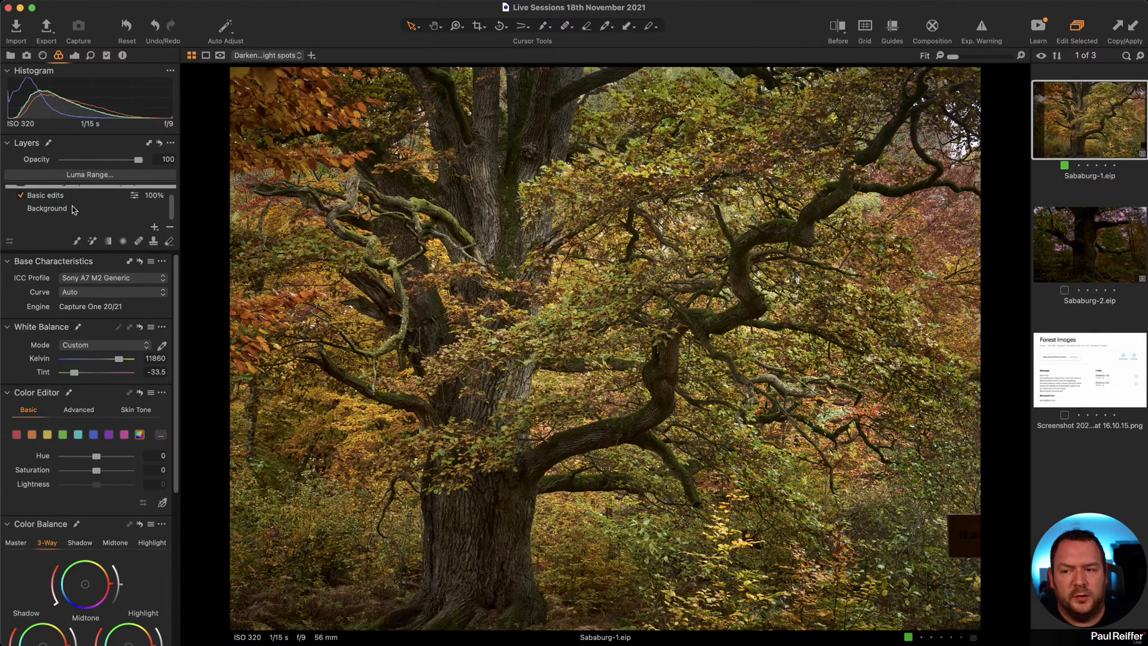
click(70, 196)
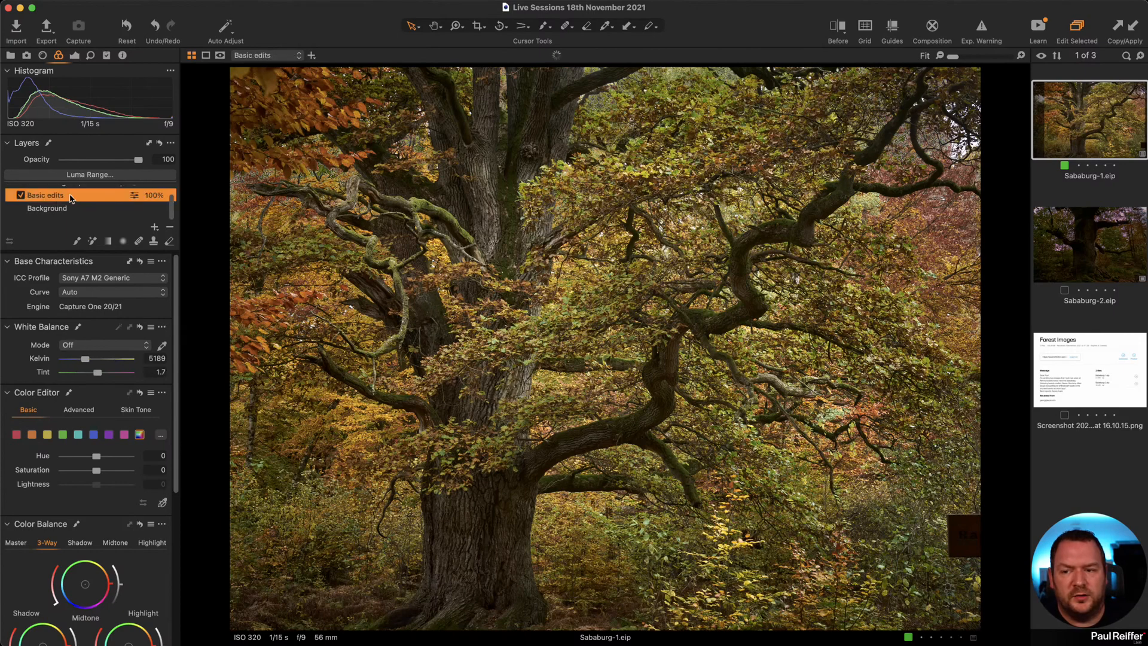
click(74, 55)
right_click(1061, 124)
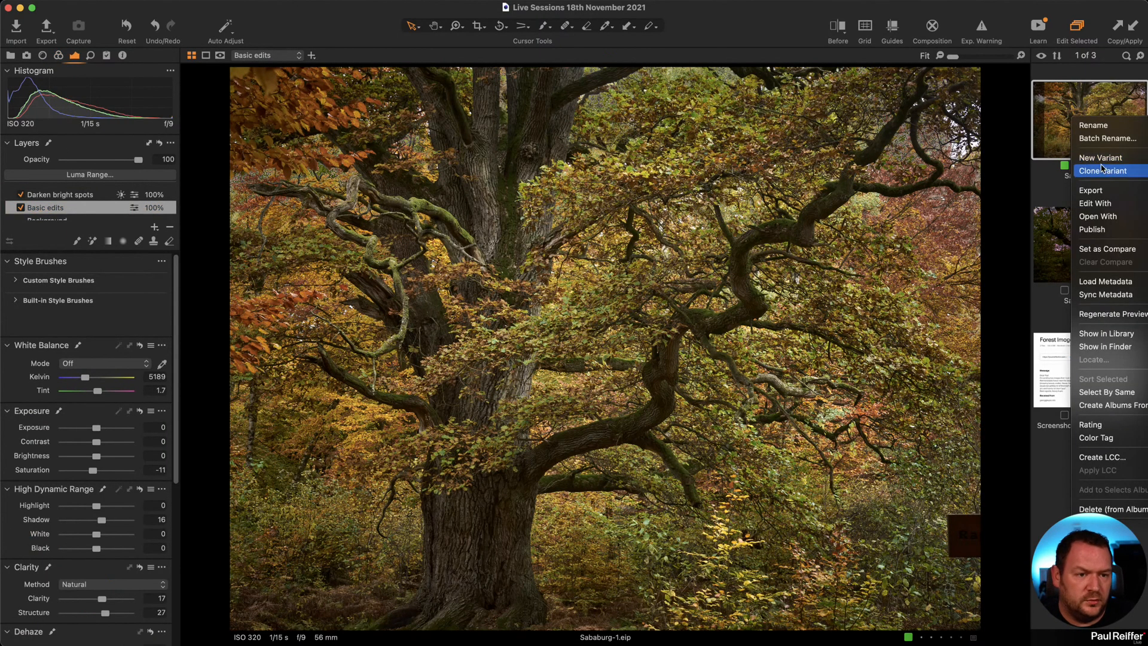
click(1073, 173)
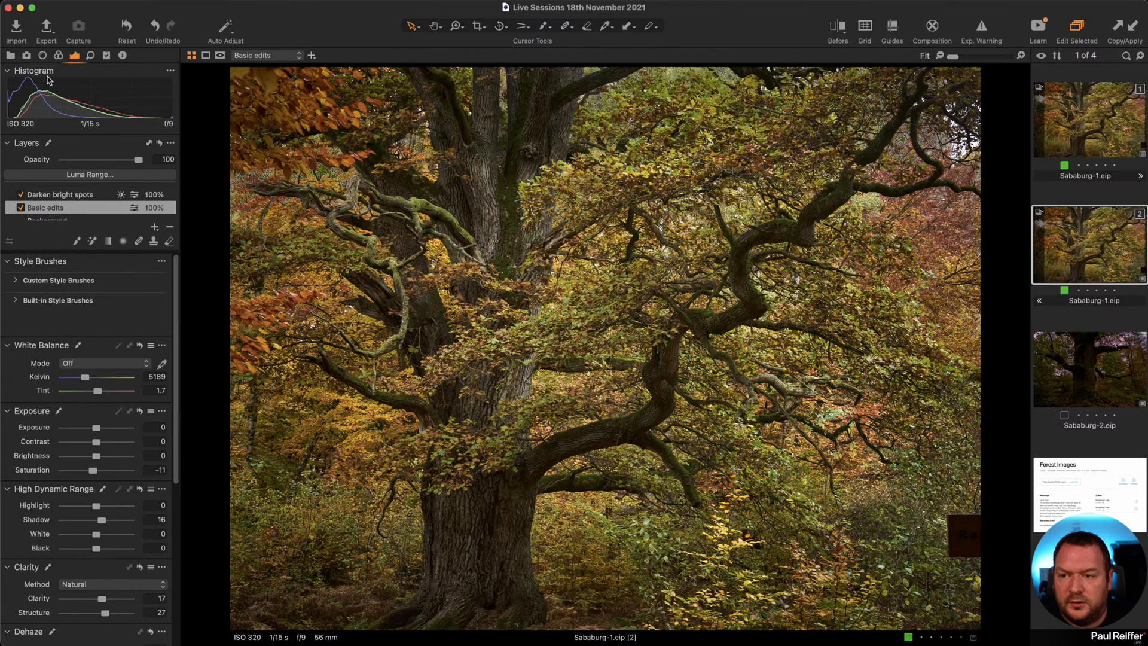
Set the Basic edits layer's Opacity to 87 in the cloned Sababurg-1 variant.
click(59, 56)
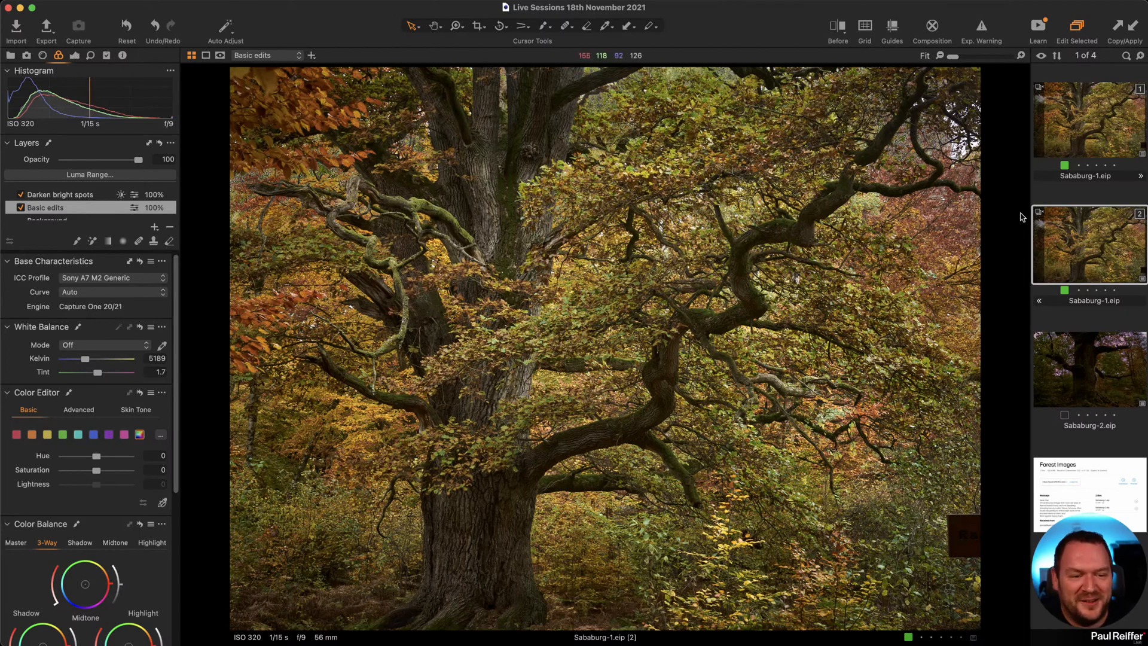
click(75, 55)
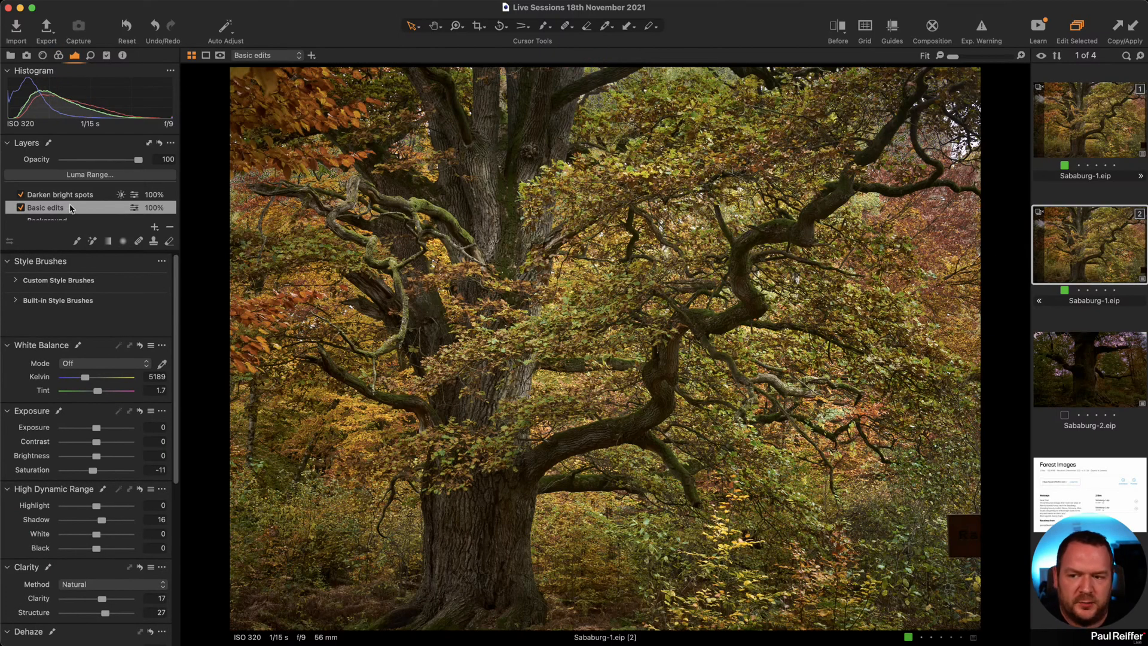
scroll(70, 212, down, 1)
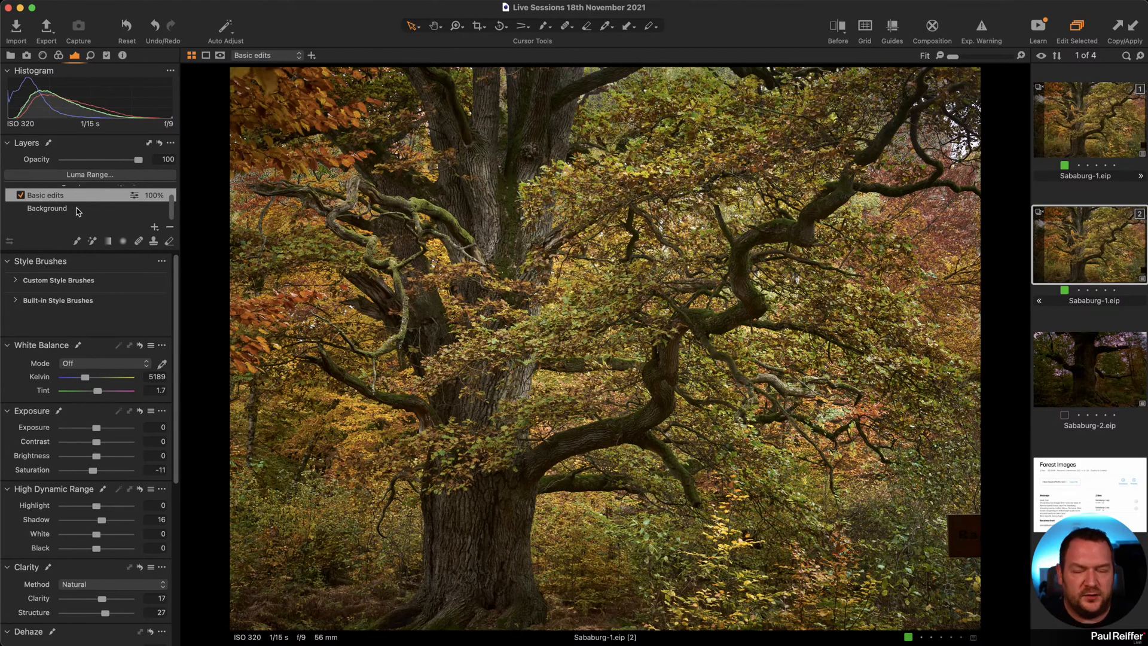
click(68, 209)
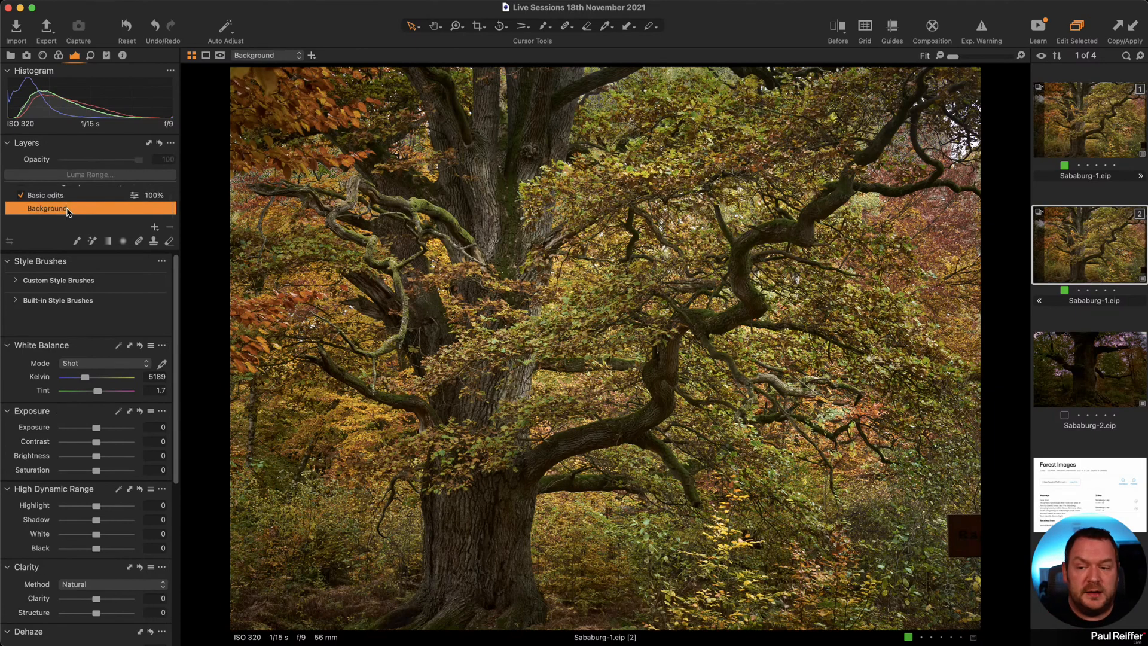
click(74, 195)
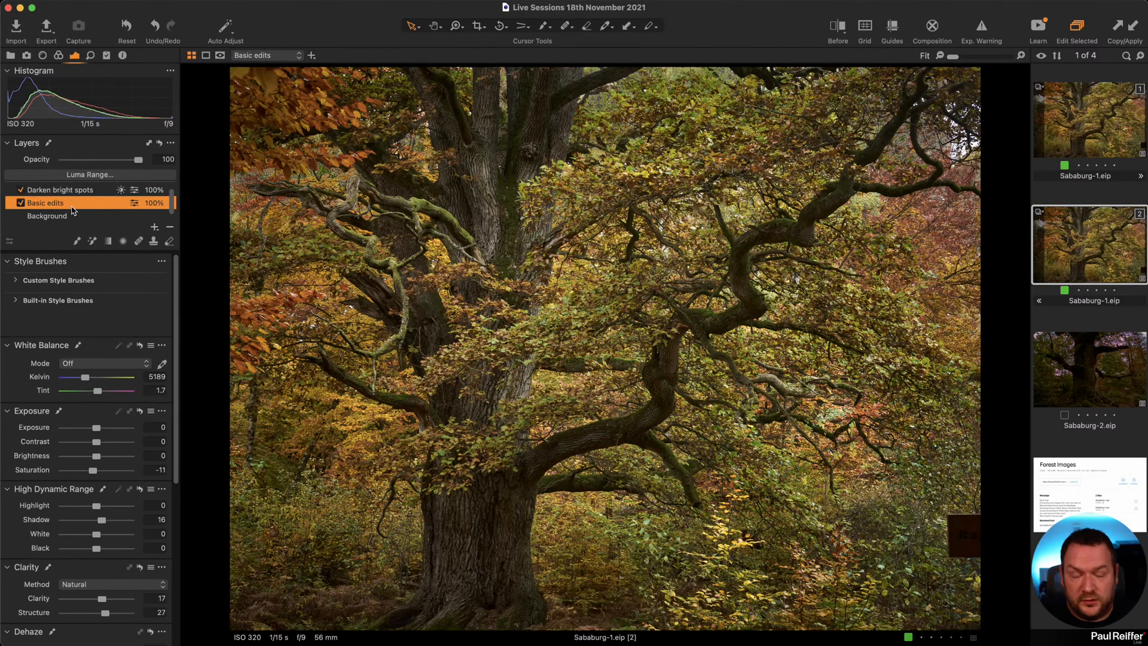
mouse_move(138, 161)
mouse_down()
mouse_move(92, 159)
mouse_move(128, 159)
mouse_up()
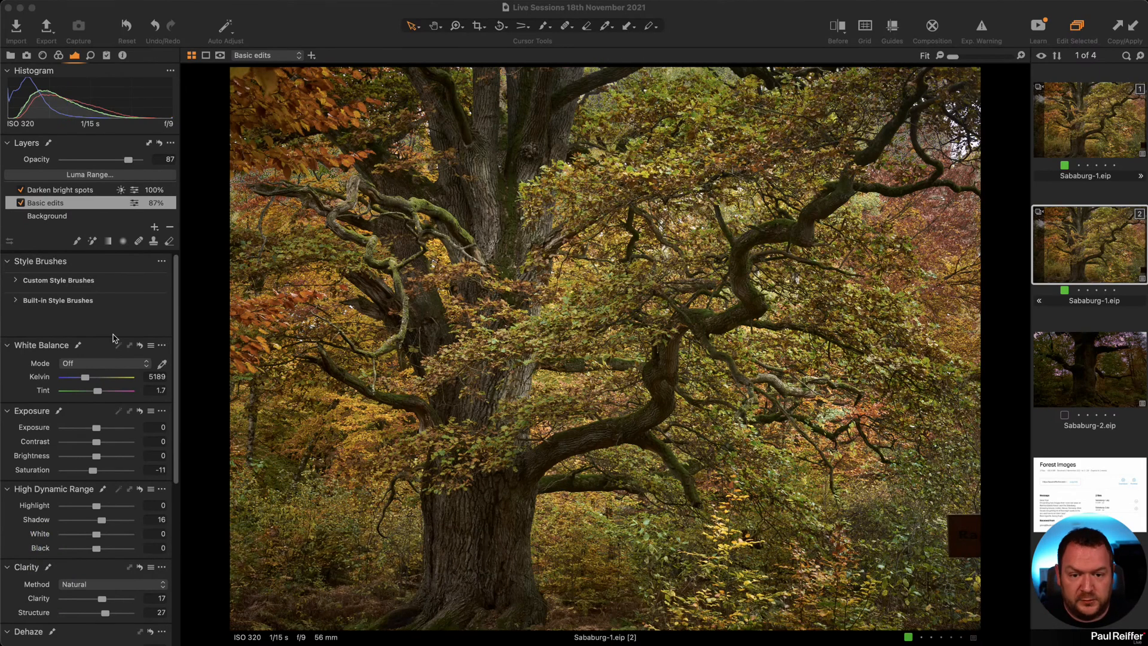
Display the Basic edits layer's mask over the photo and cancel renaming the layer.
click(86, 206)
key(m)
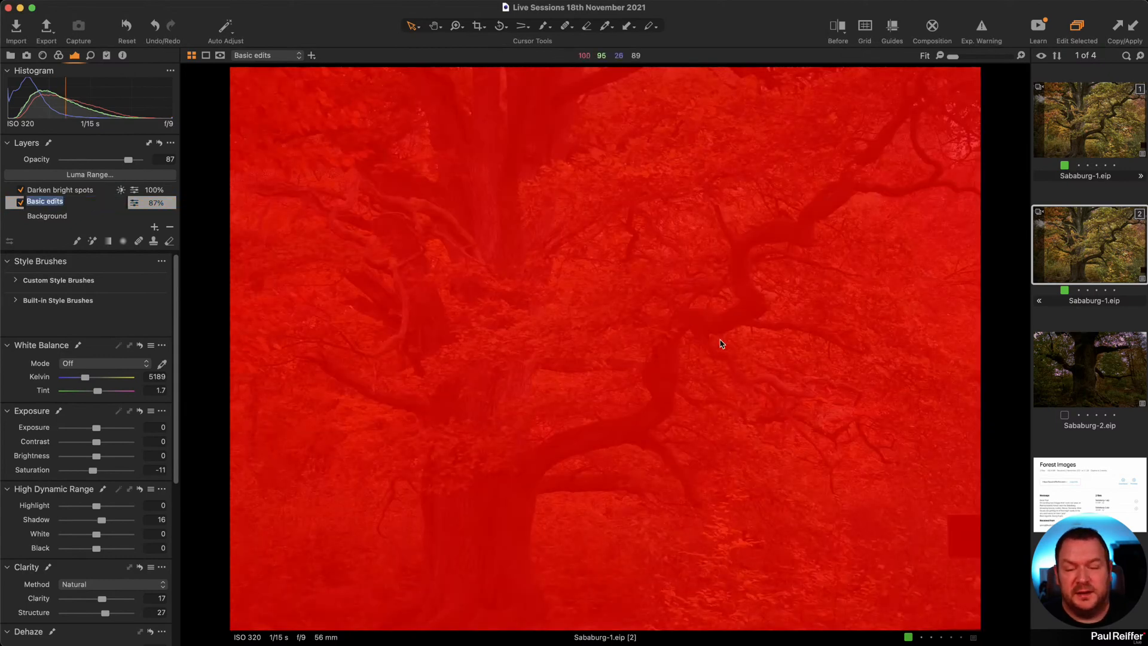
text(m)
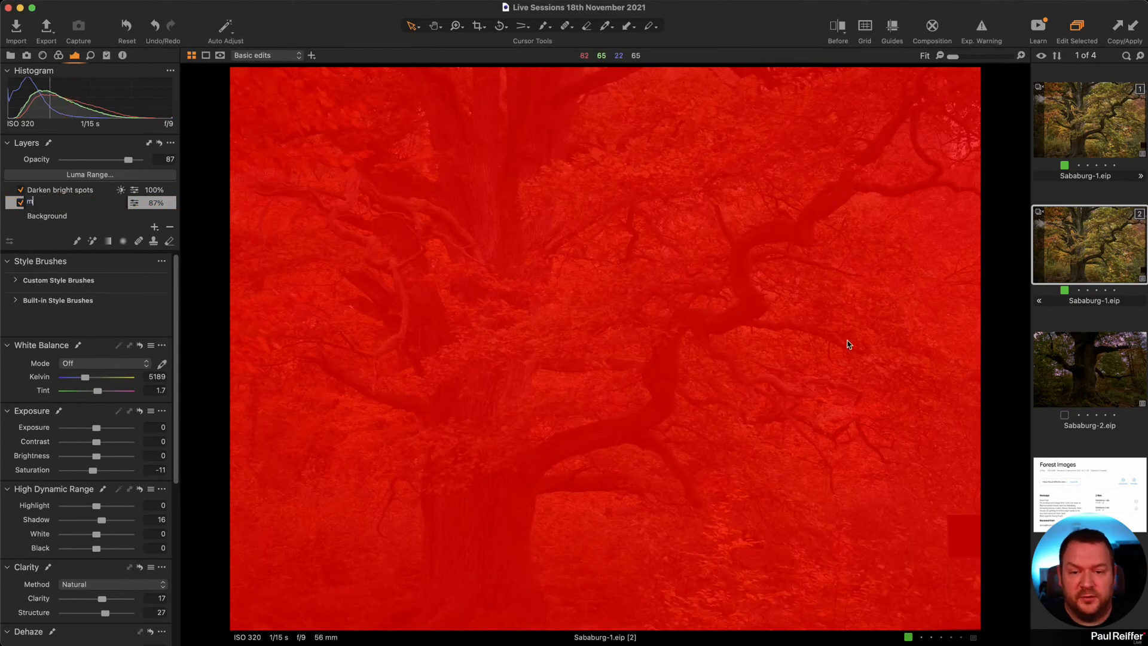
key(Escape)
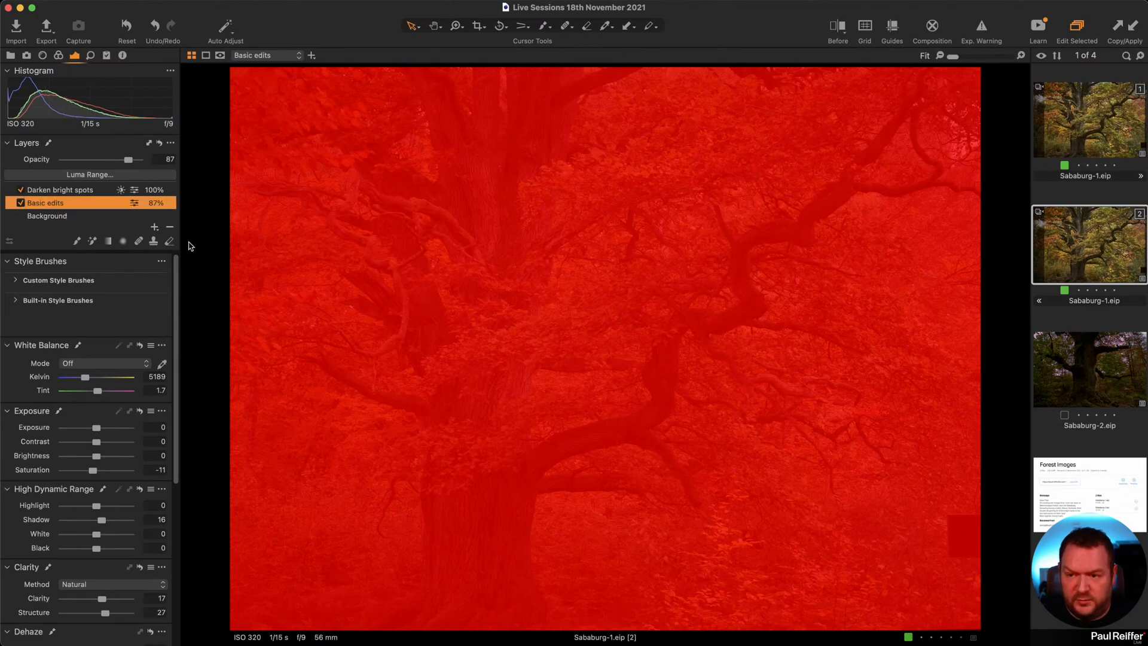
Hide the mask overlay and set the Basic edits layer's Highlight to -73 and White to -100.
key(m)
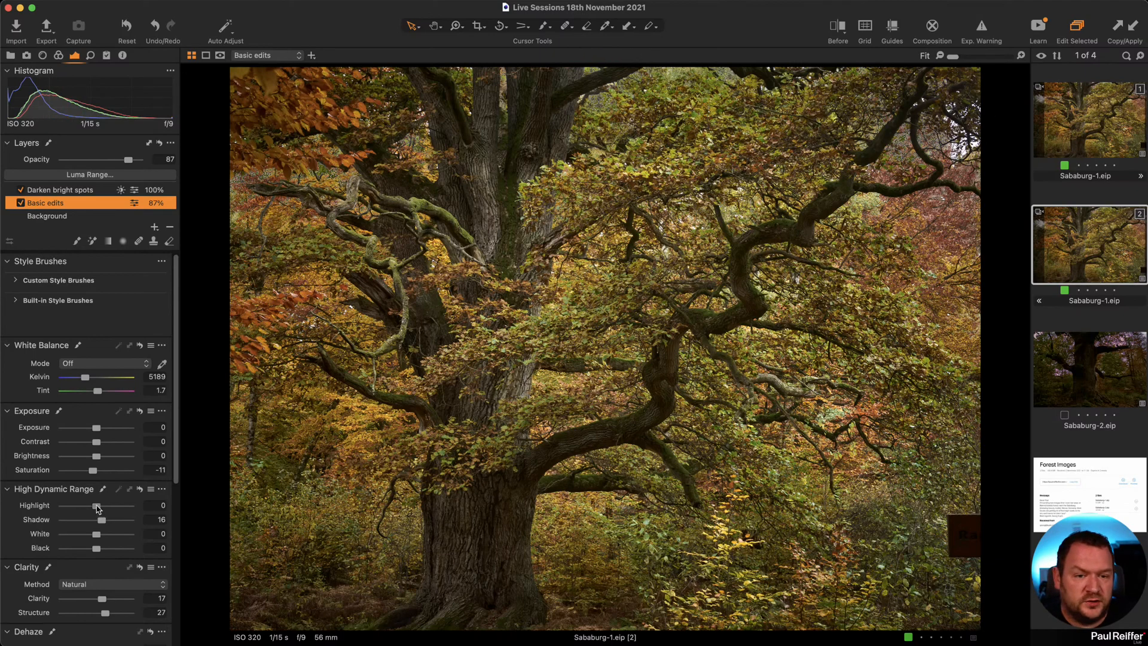
drag(97, 507, 63, 535)
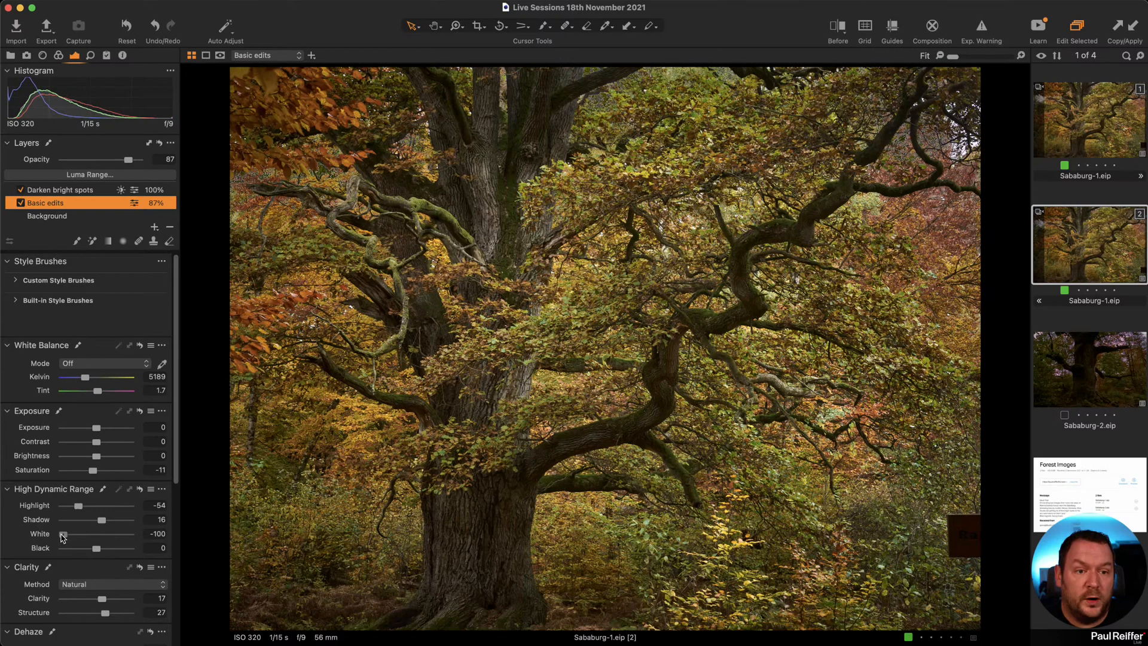
double_click(952, 137)
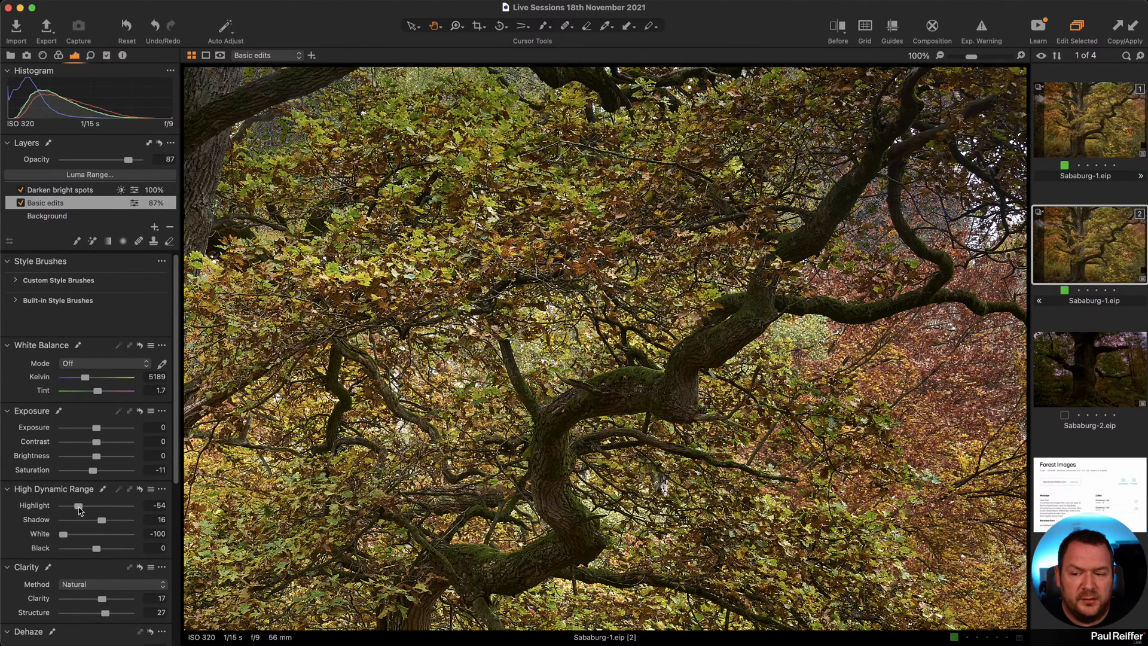
drag(78, 506, 72, 506)
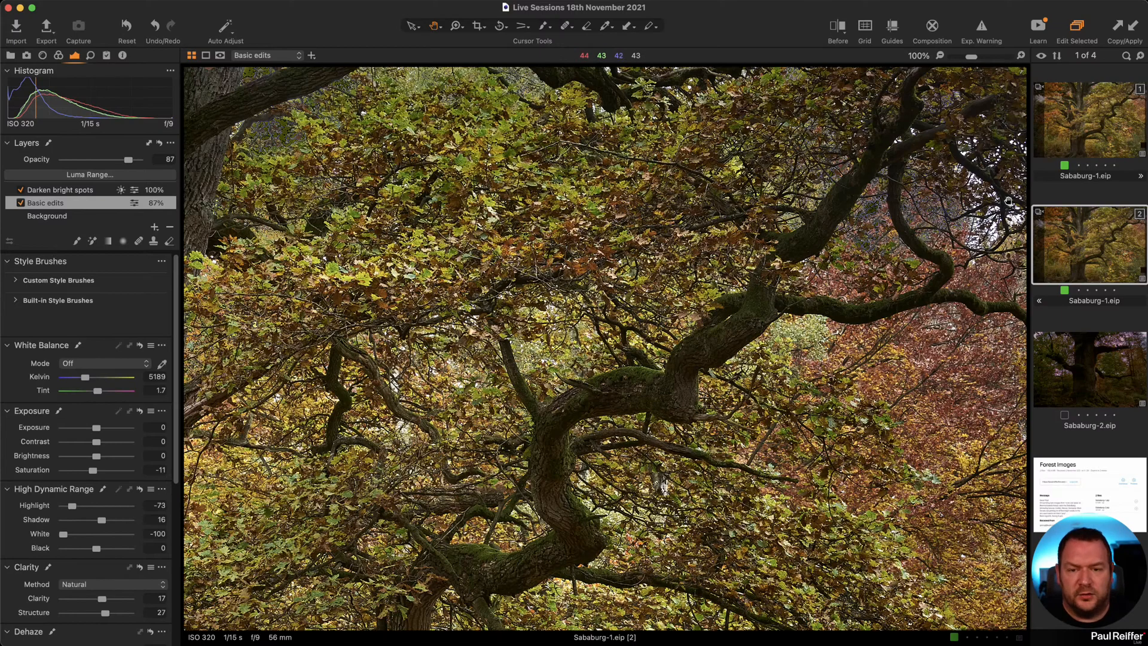
double_click(715, 257)
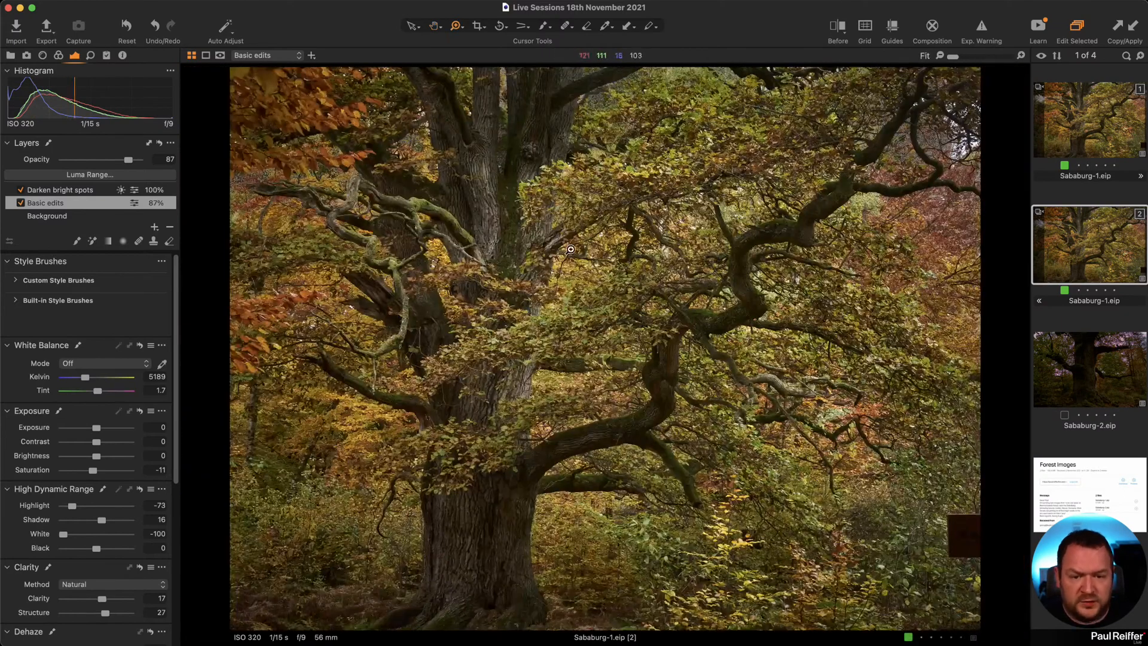
click(814, 442)
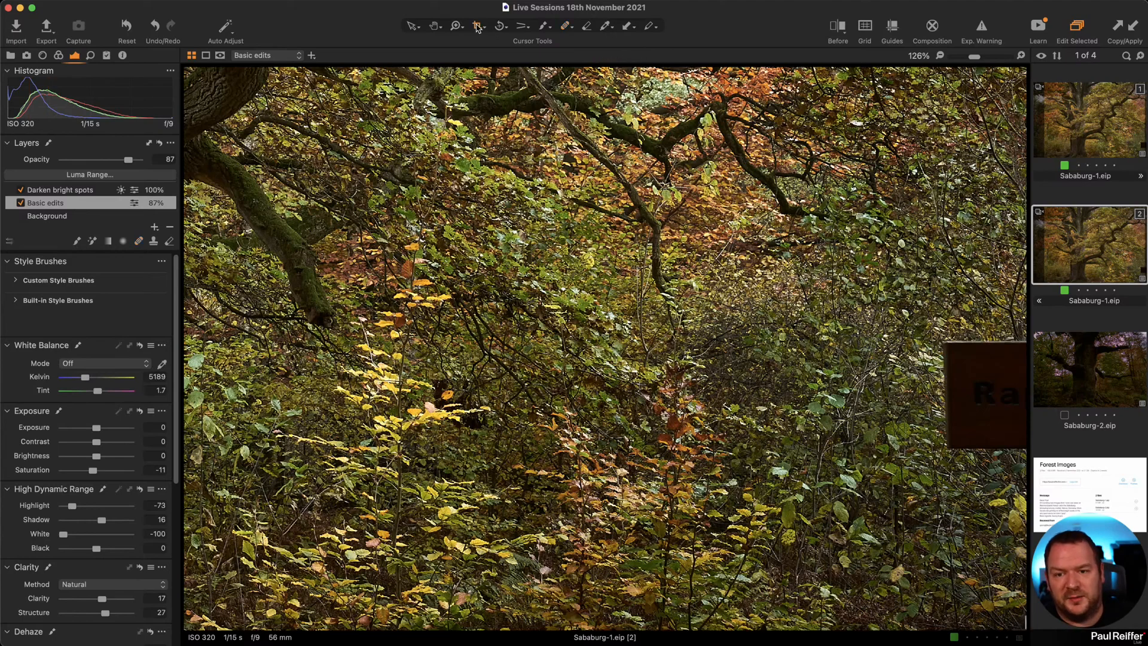
key(z)
alt+click(606, 290)
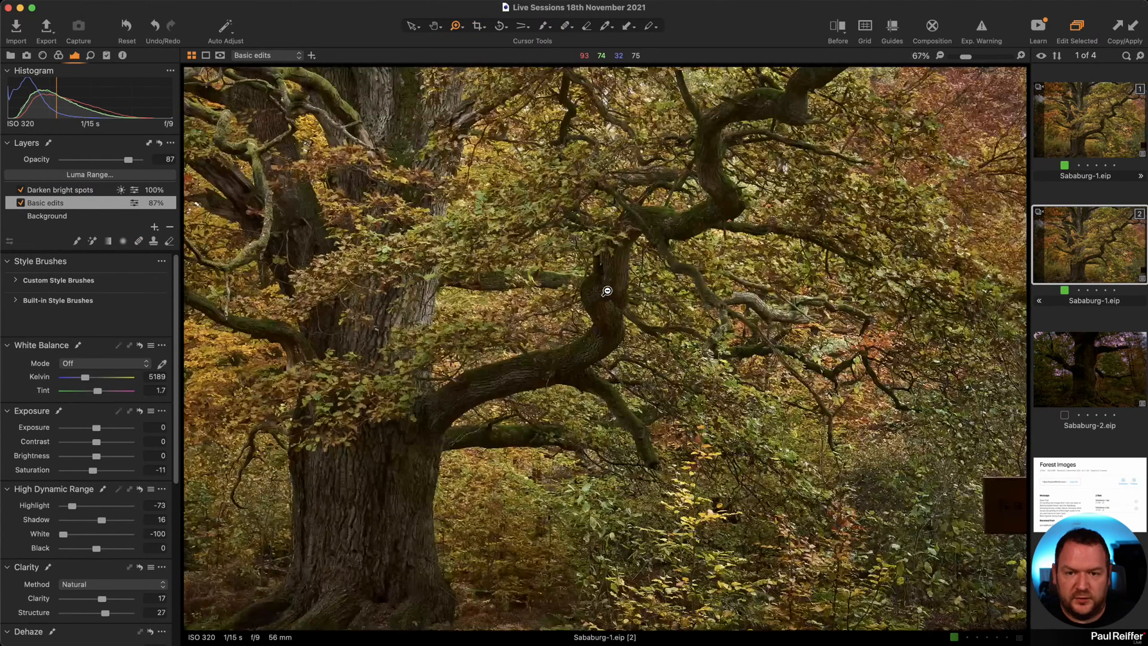
alt+click(606, 291)
key(c)
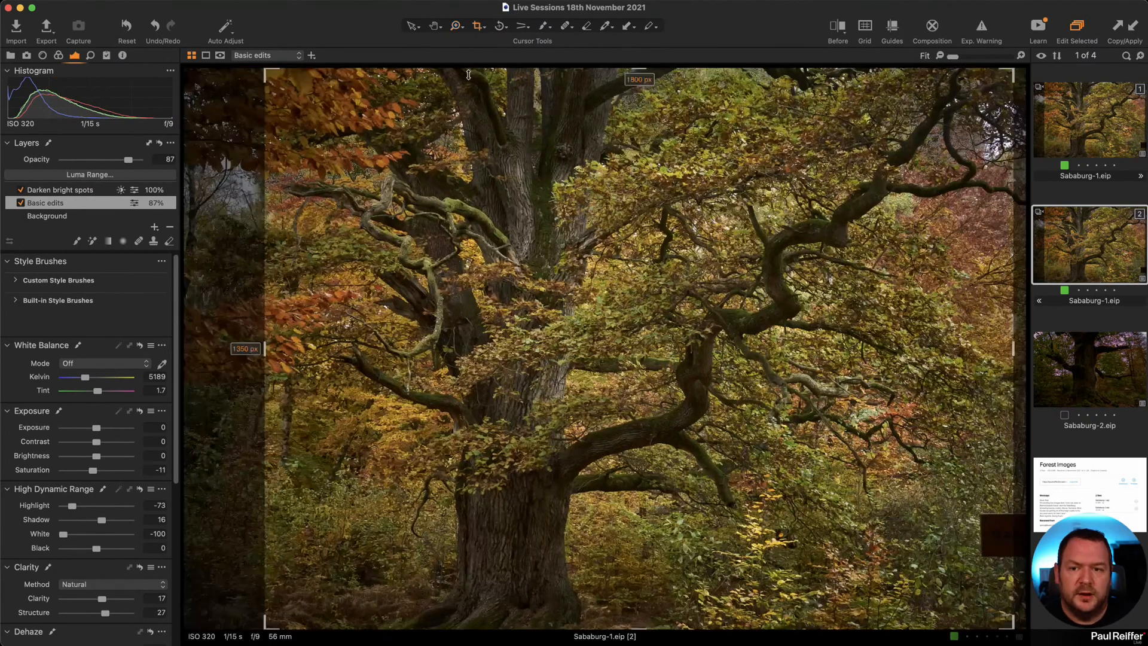
click(564, 29)
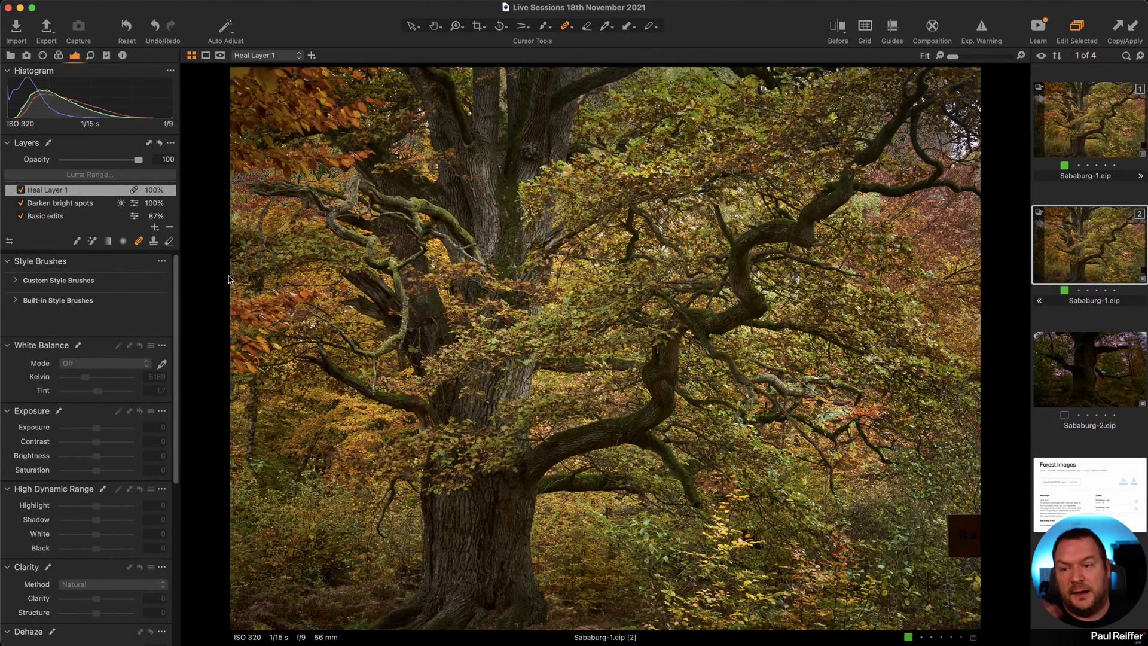
click(259, 261)
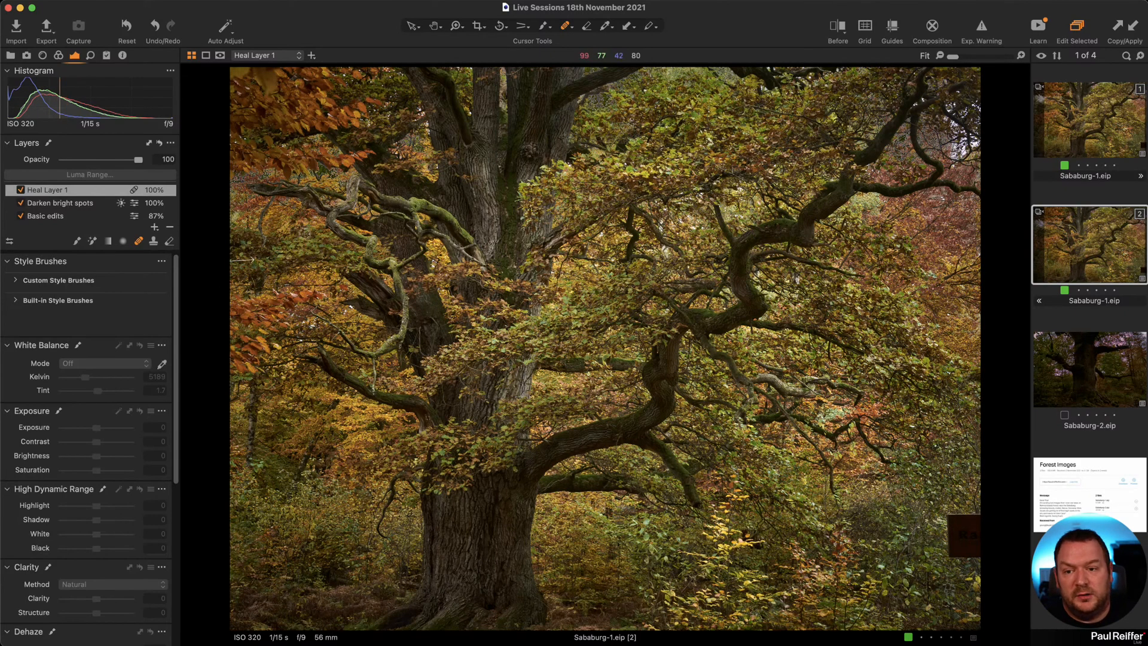
click(476, 26)
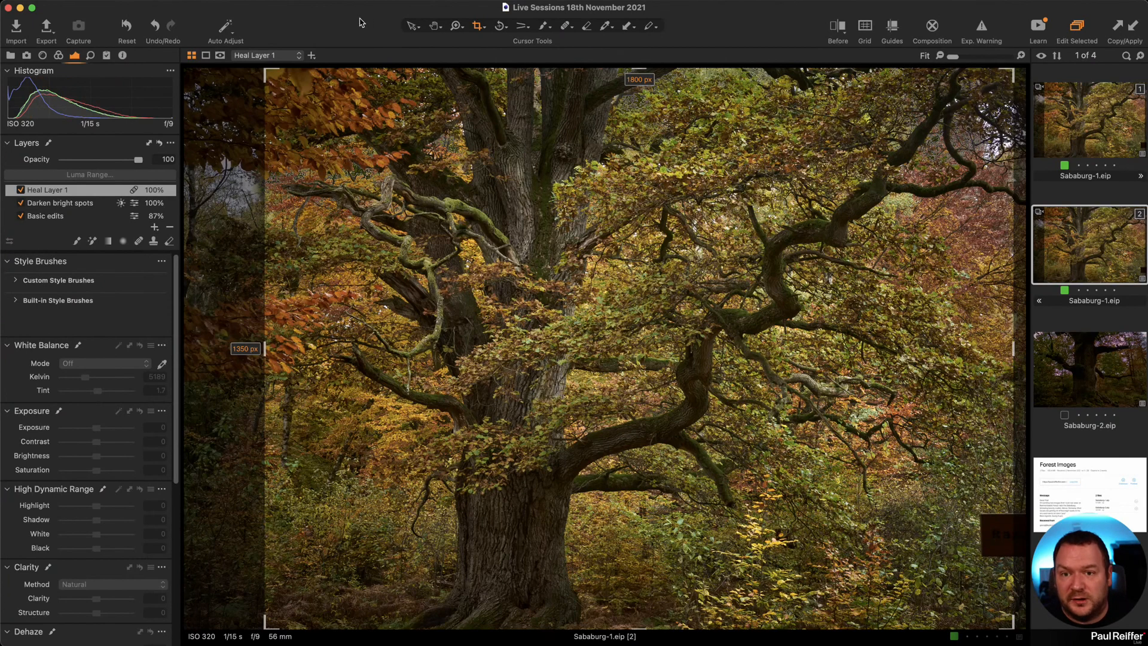
click(171, 227)
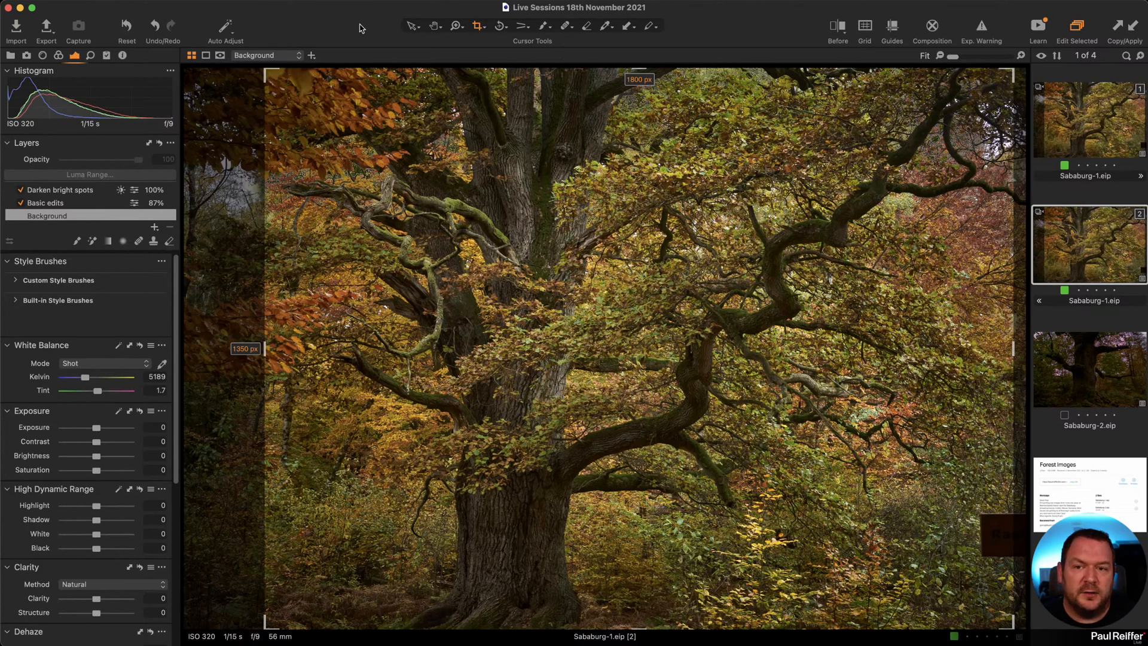
click(419, 25)
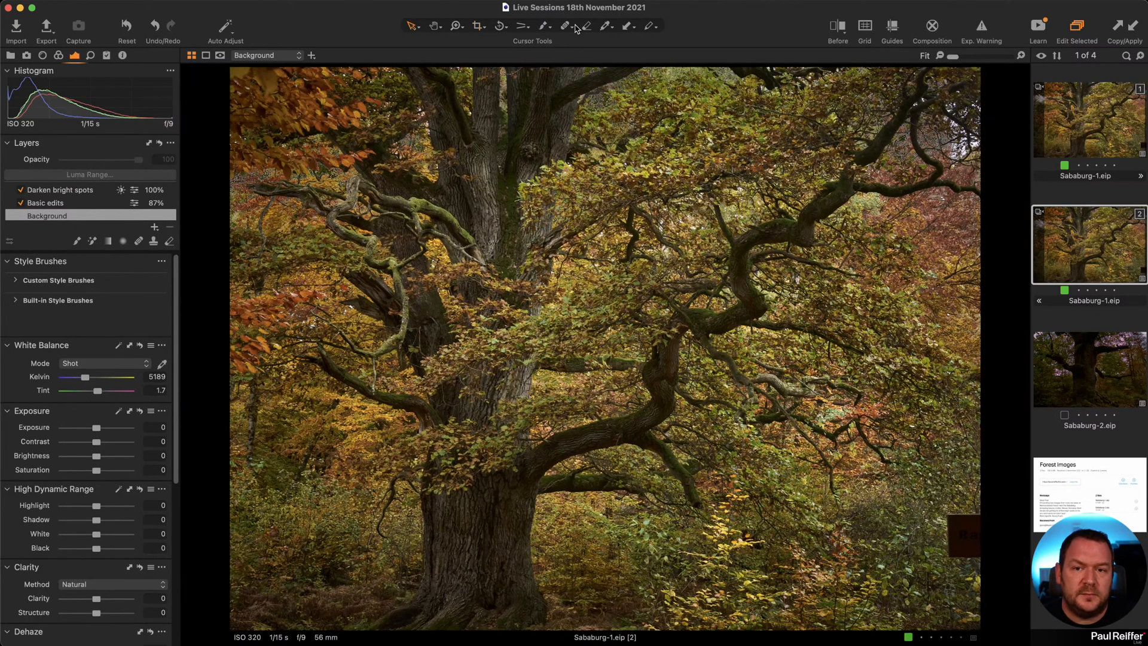
Heal away the dark red sign at the photo's lower-right edge, using nearby foliage as the source.
click(566, 26)
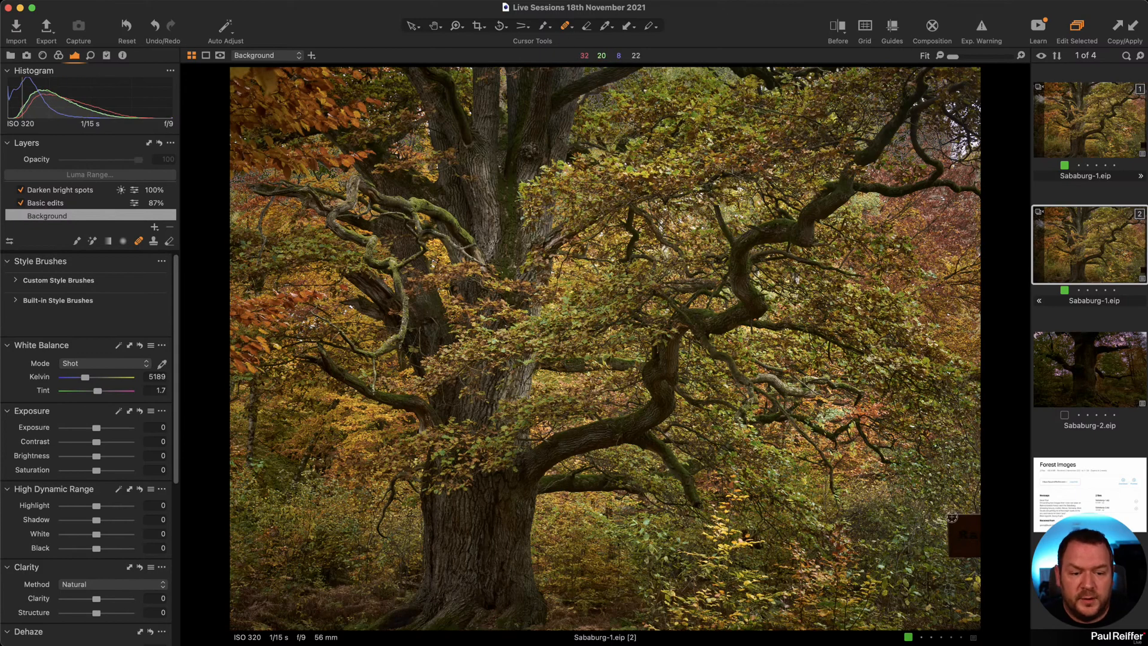
key(z)
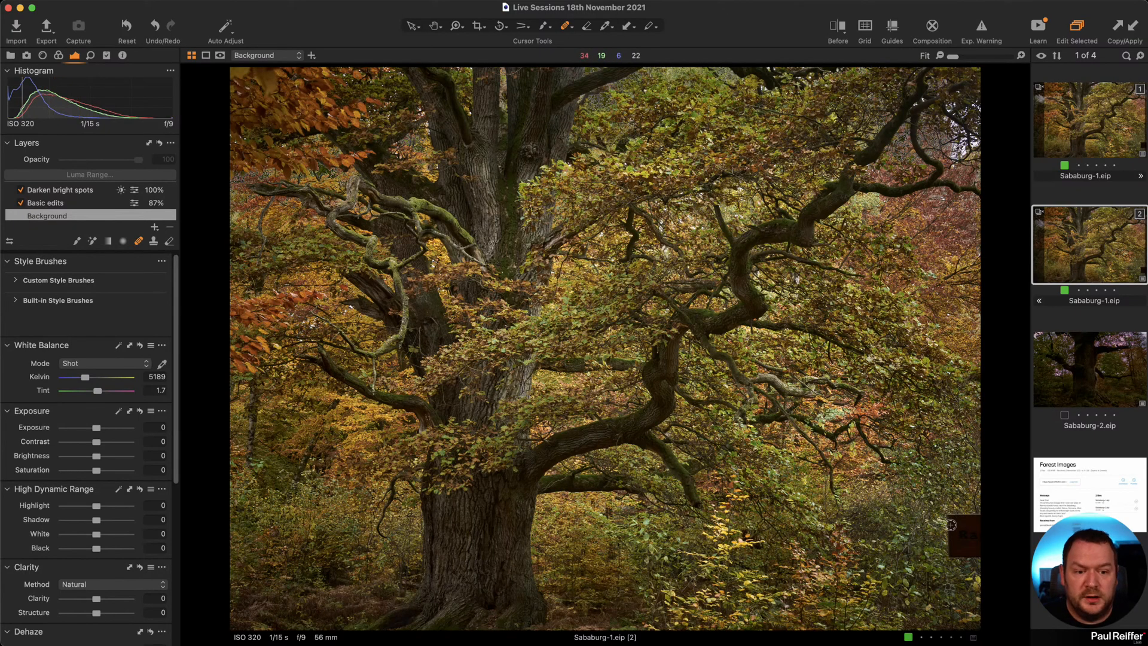
click(953, 530)
click(957, 489)
click(975, 451)
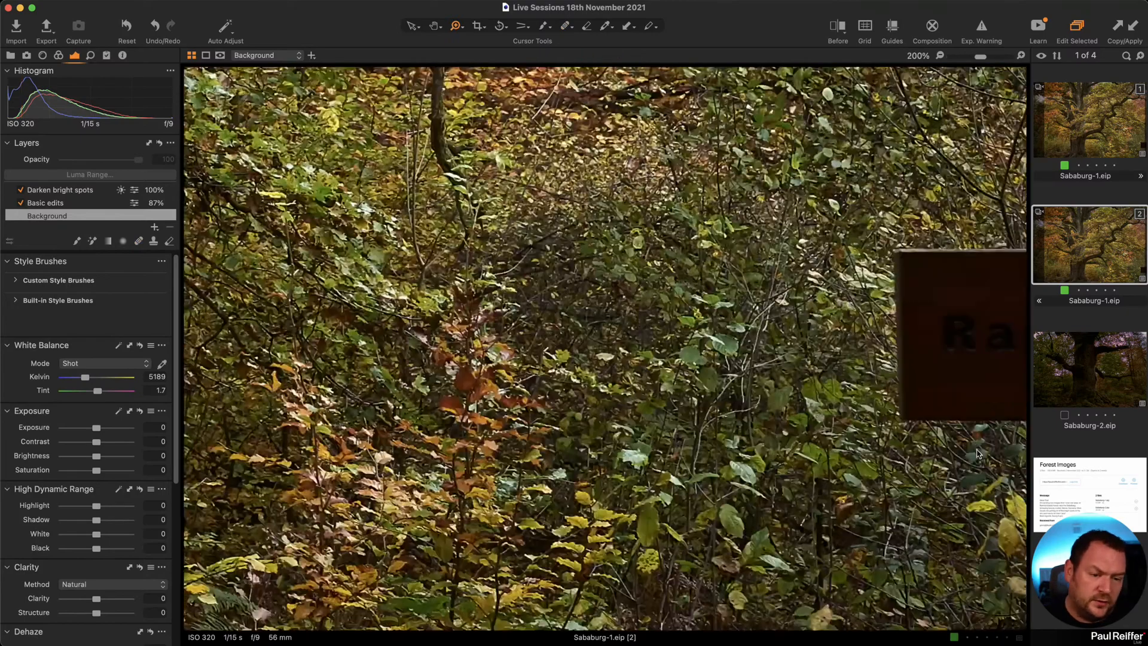
drag(691, 395, 691, 446)
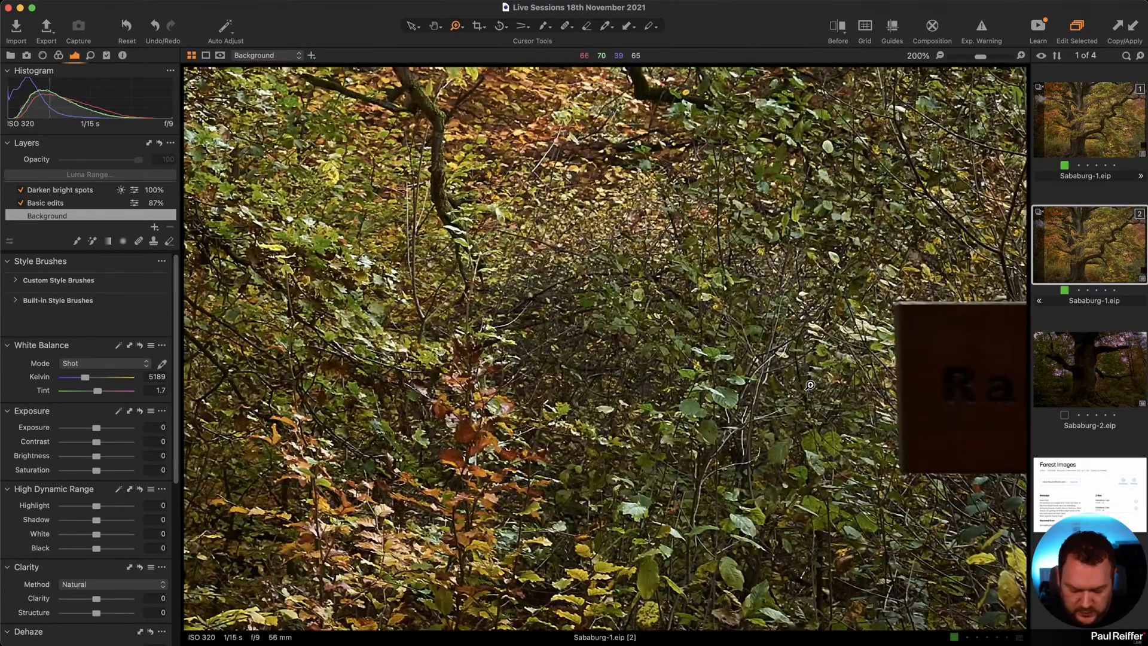
key(b)
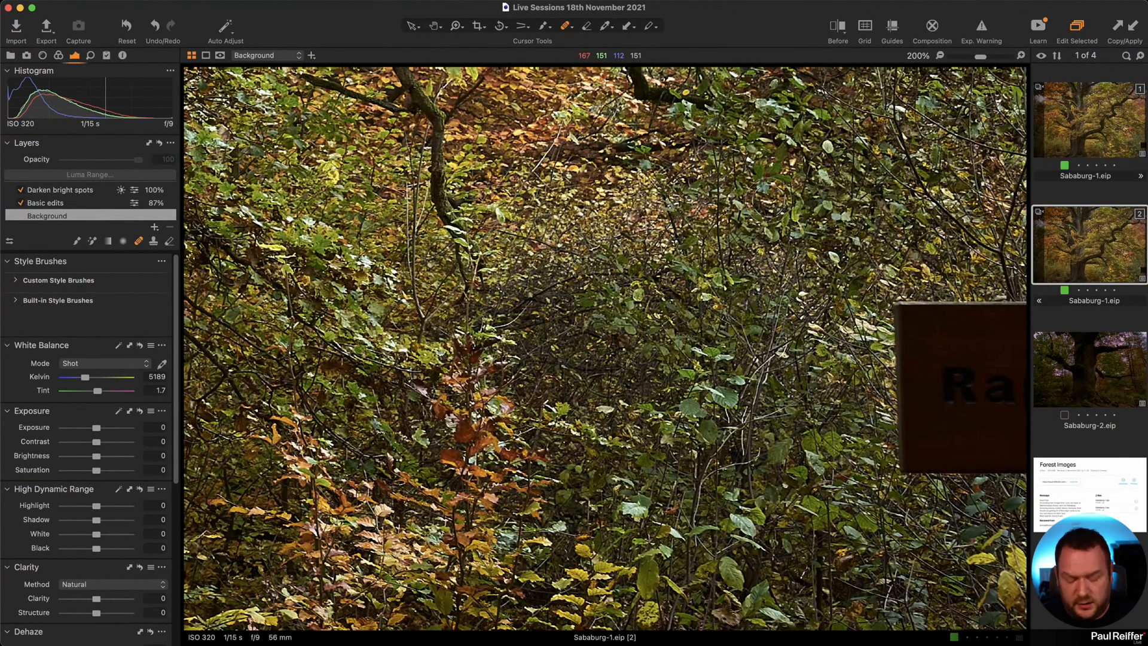
click(750, 226)
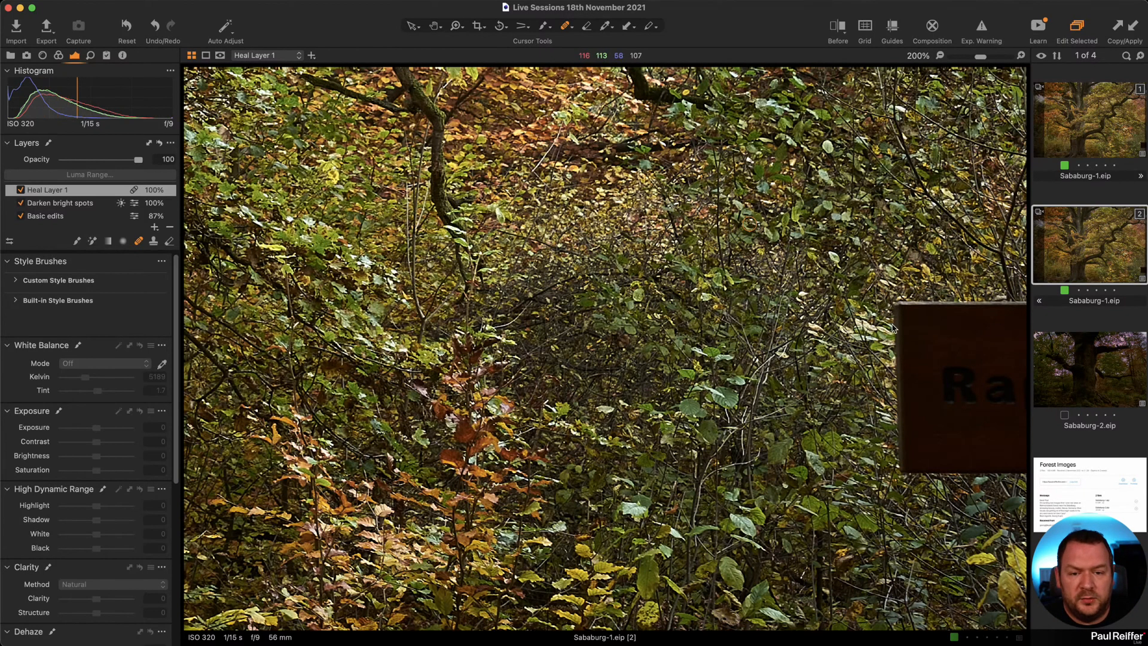
click(900, 306)
mouse_move(908, 312)
mouse_down()
mouse_move(1028, 308)
mouse_move(896, 339)
mouse_move(902, 469)
mouse_move(916, 401)
mouse_move(979, 362)
mouse_move(933, 363)
mouse_move(948, 369)
mouse_move(1024, 329)
mouse_move(1044, 332)
mouse_move(972, 395)
mouse_move(1055, 408)
mouse_move(964, 438)
mouse_move(997, 450)
mouse_move(945, 469)
mouse_up()
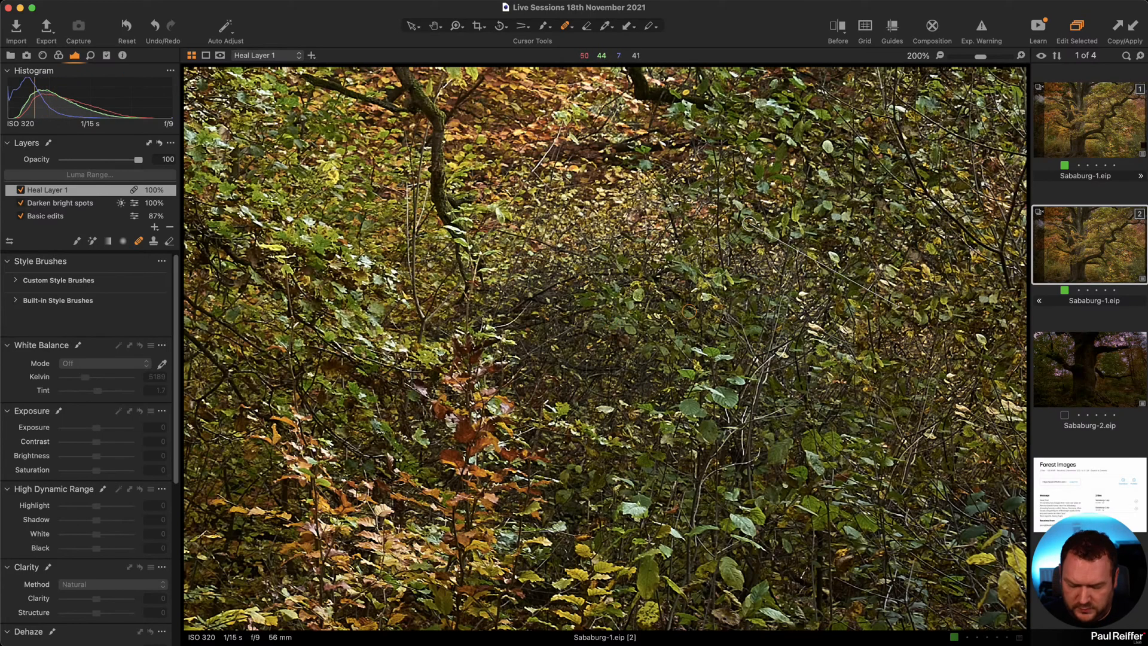
click(456, 26)
click(598, 272)
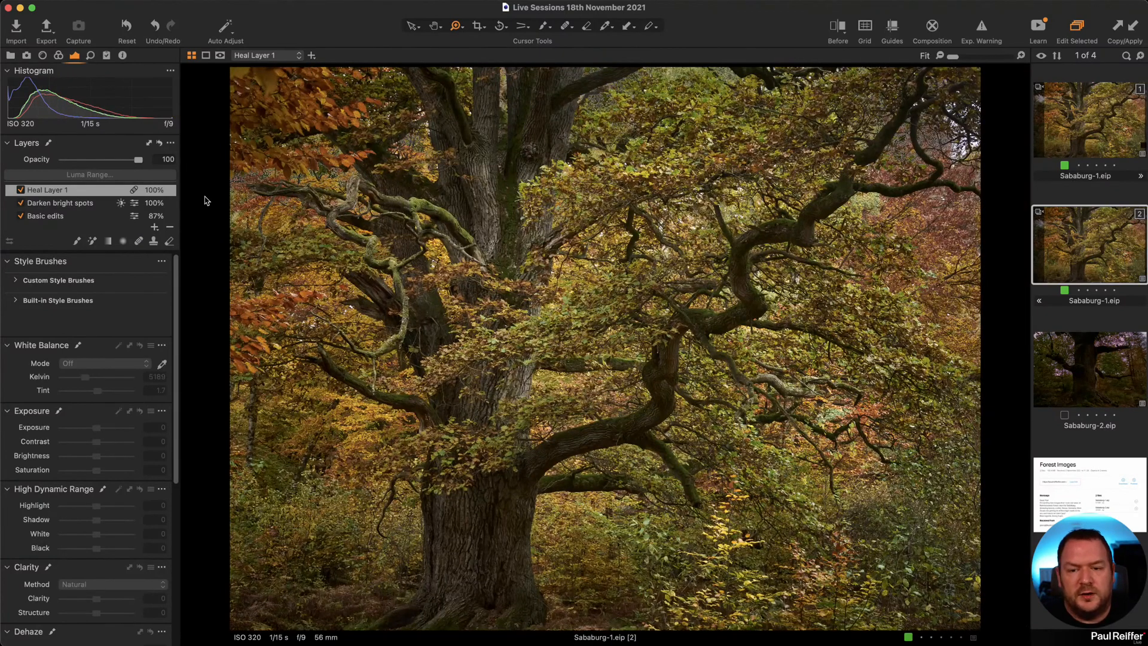
Choose the built-in Dodge (brighten) style brush from Light & Contrast and enlarge its brush size.
click(58, 56)
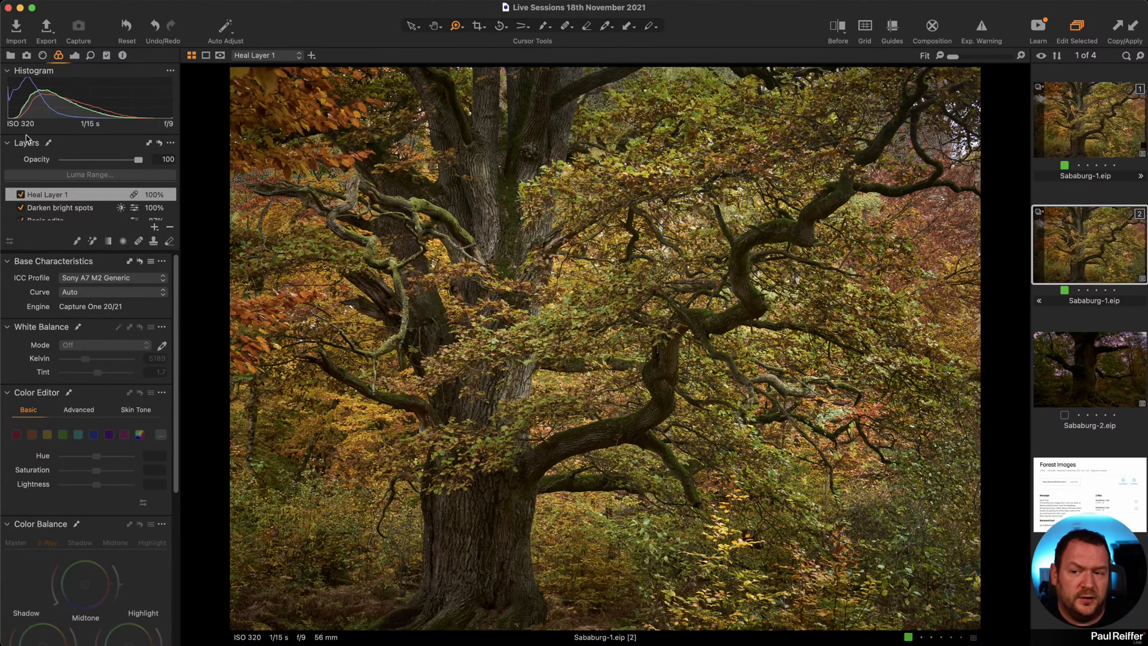
click(74, 56)
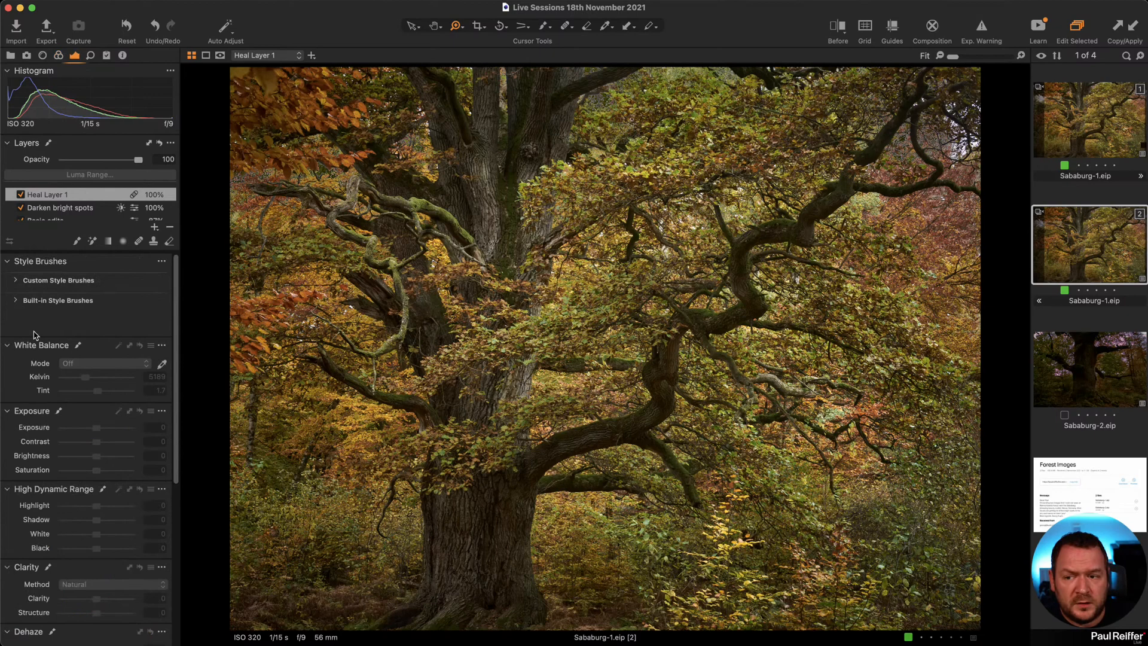
click(16, 302)
scroll(99, 313, down, 2)
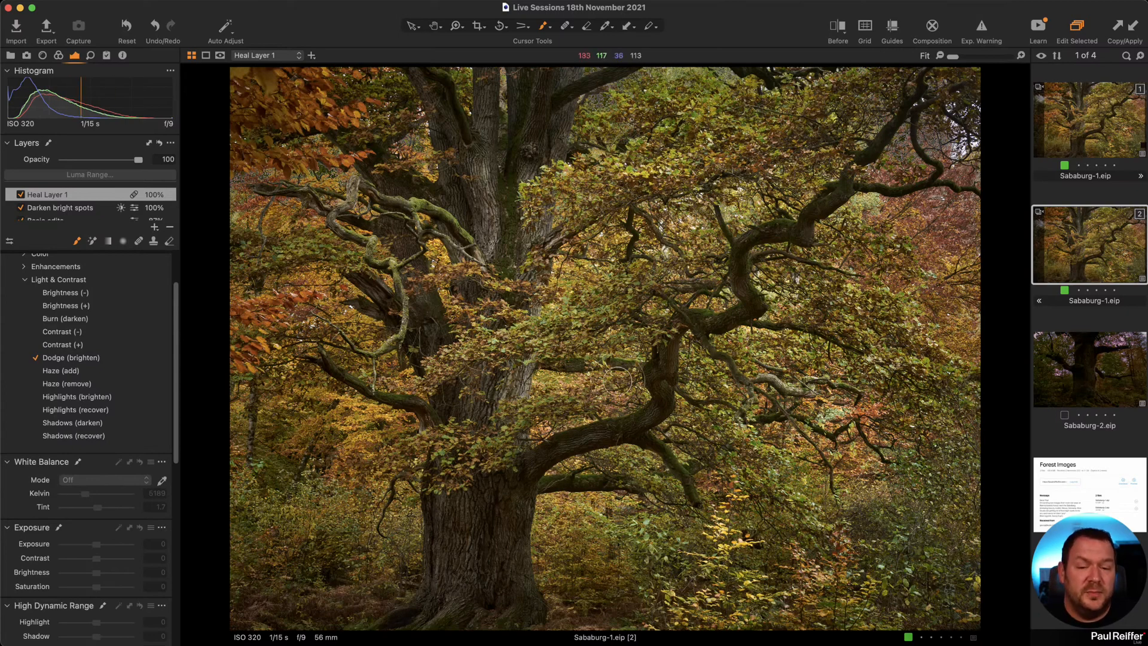
scroll(103, 475, down, 6)
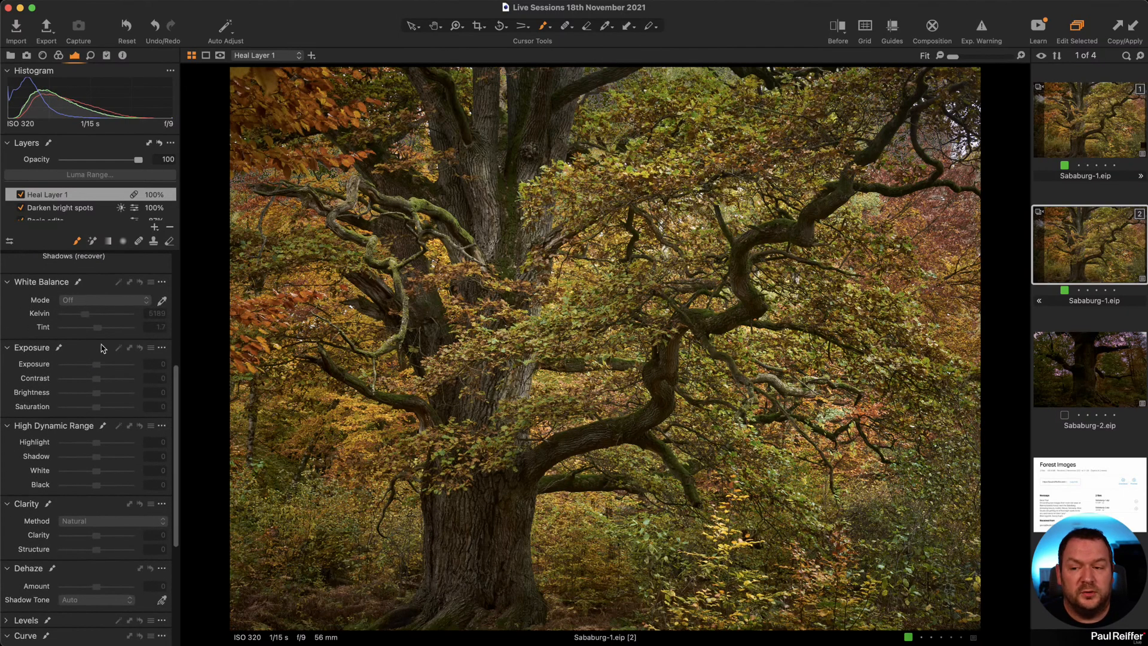
scroll(103, 348, up, 8)
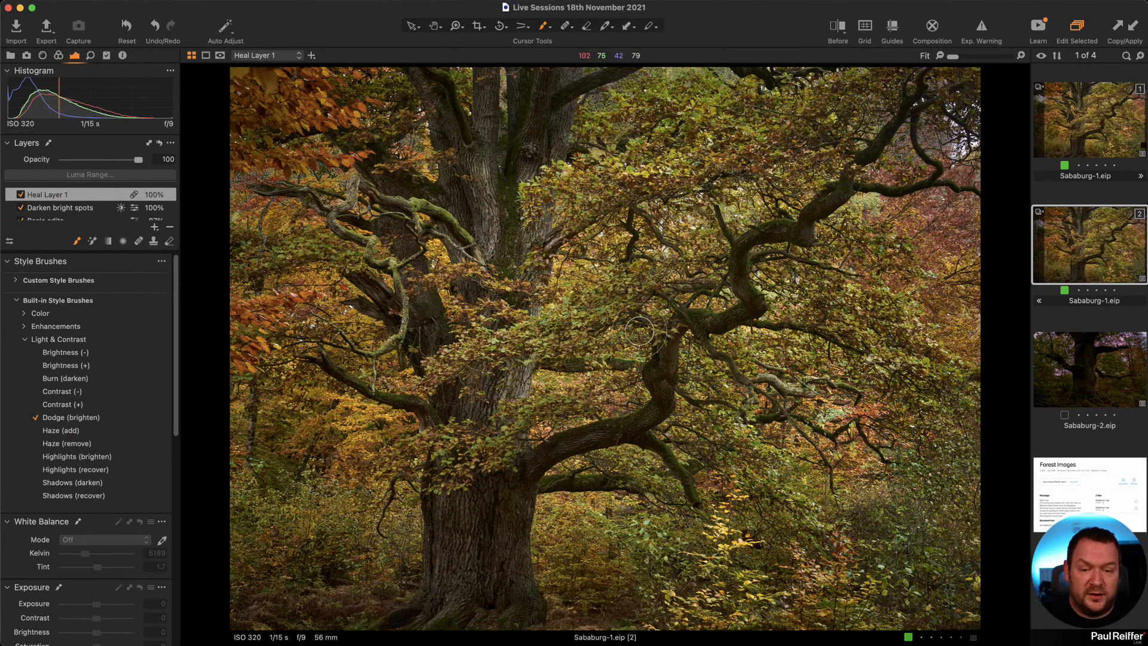
right_click(629, 311)
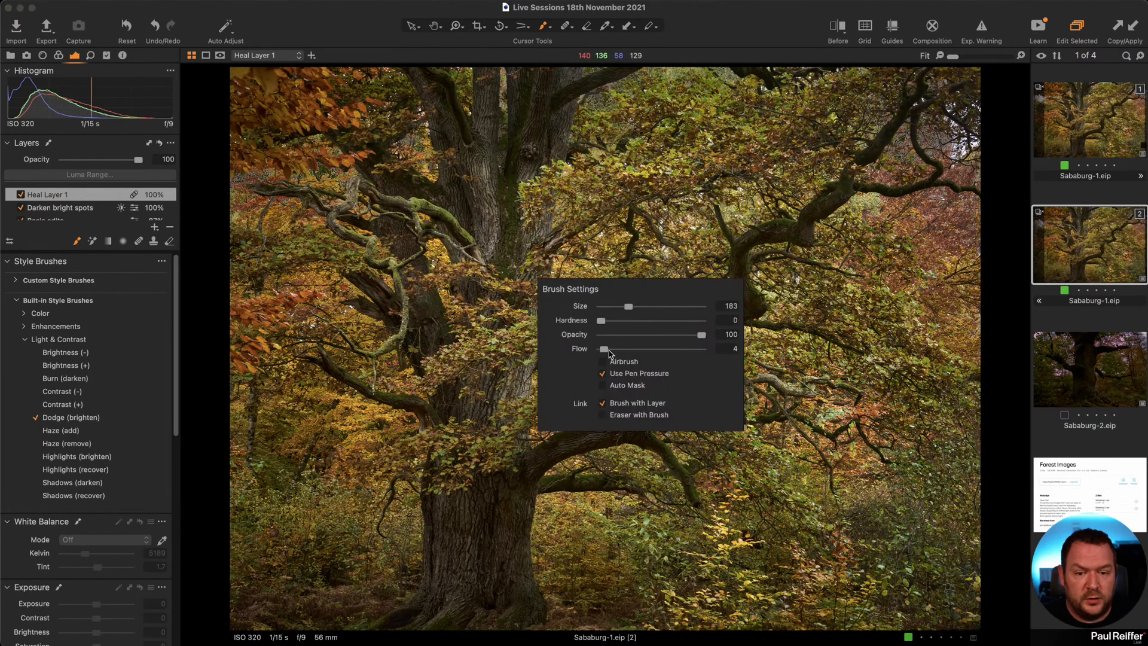
drag(629, 308, 636, 308)
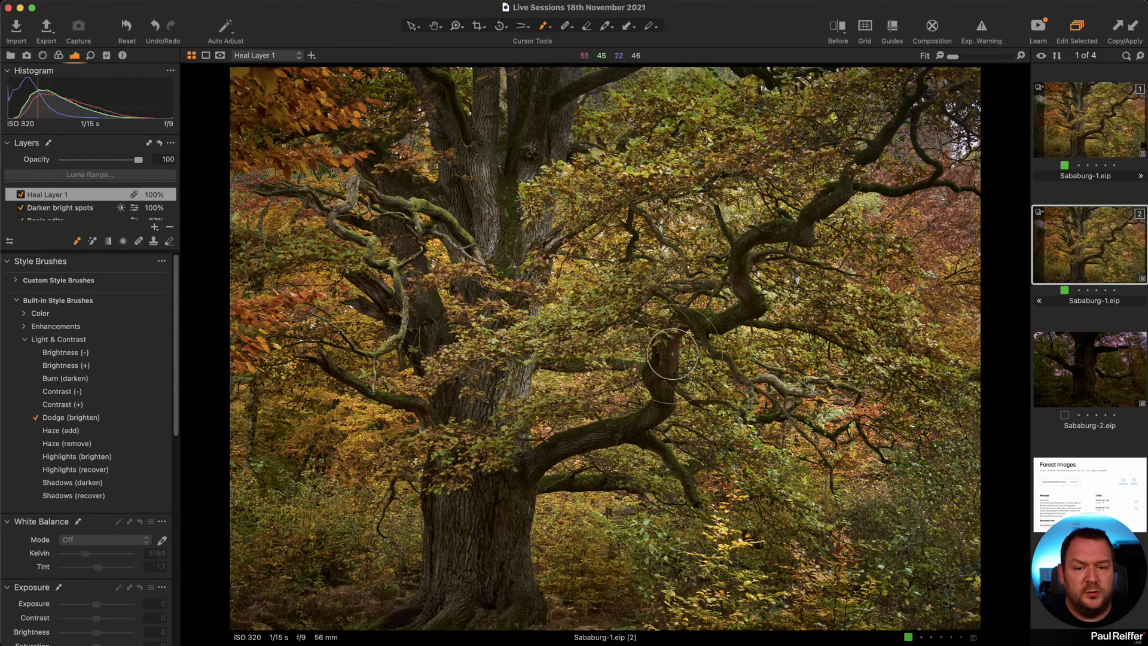
Brighten the foliage along the photo's right side and to the left of the trunk with Dodge strokes.
drag(921, 259, 919, 239)
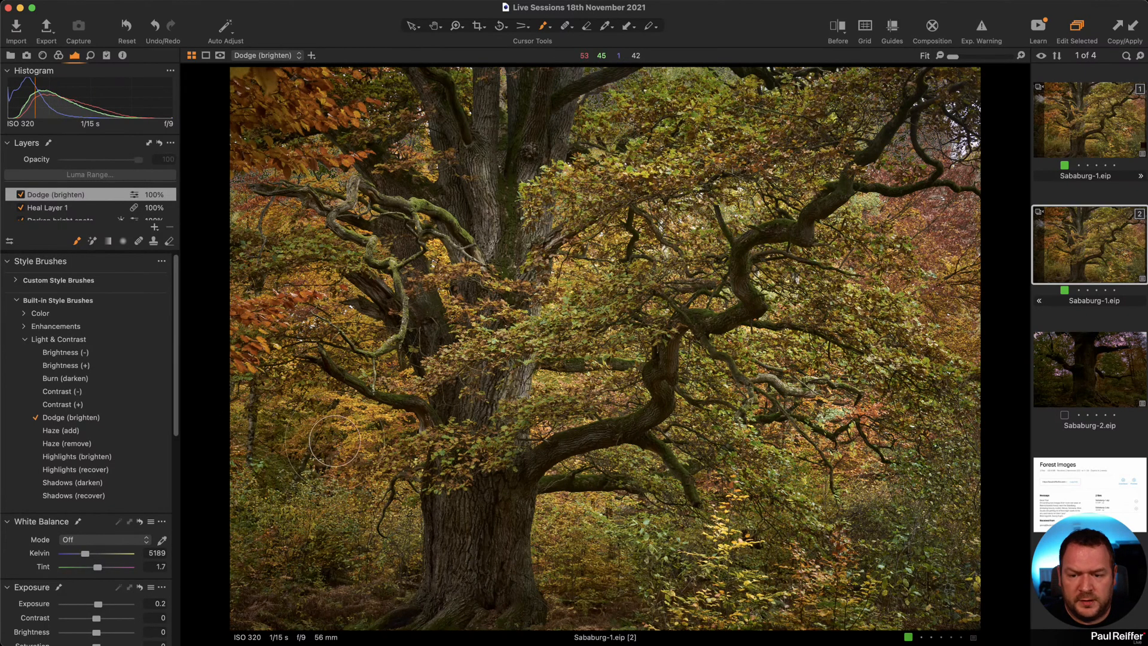
drag(281, 319, 240, 295)
mouse_move(299, 462)
mouse_down()
mouse_move(367, 518)
mouse_move(367, 585)
mouse_up()
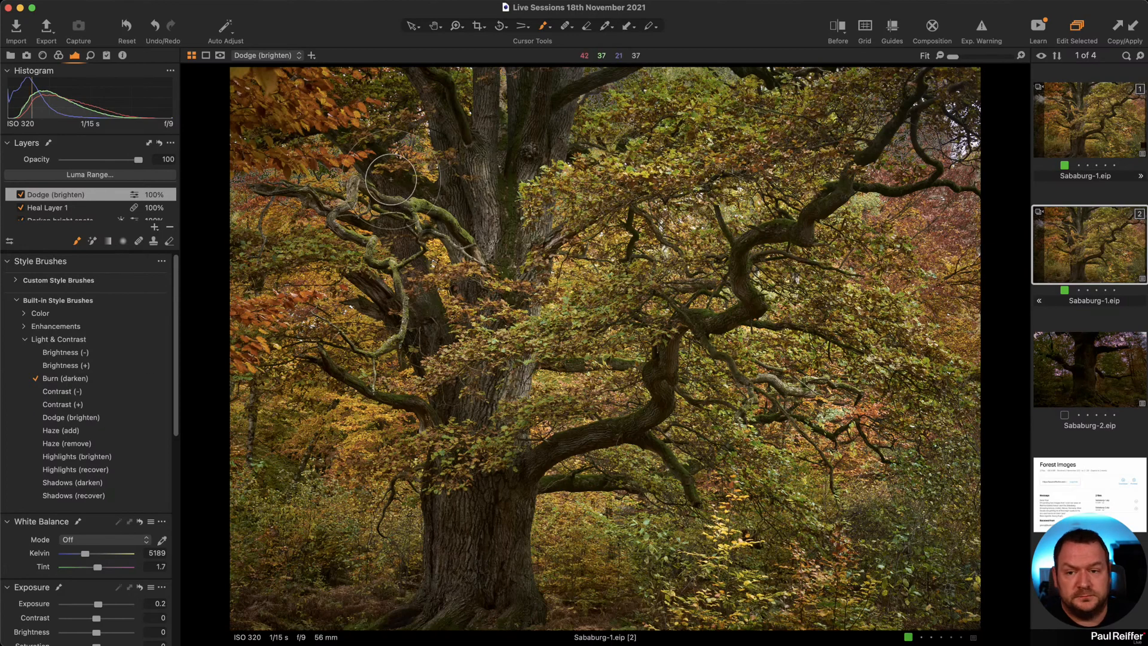
Switch to the Burn (darken) style brush at size 261 and darken the upper trunk and the winding branches on its right.
right_click(511, 132)
drag(508, 133, 505, 132)
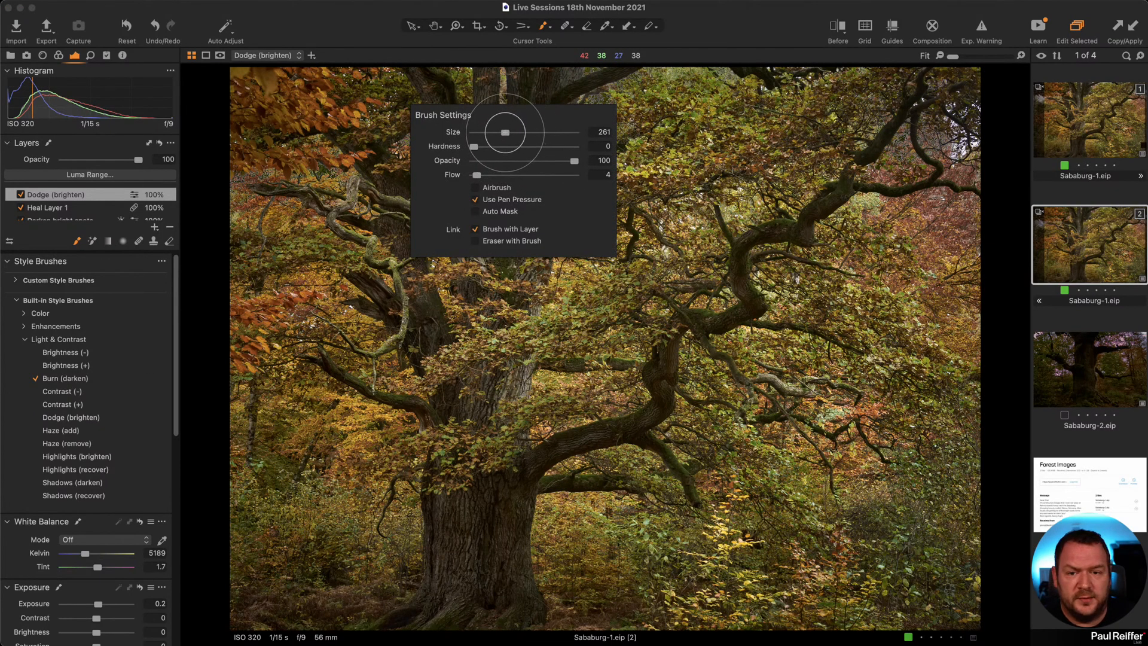
mouse_move(437, 84)
mouse_down()
mouse_move(461, 217)
mouse_move(492, 71)
mouse_move(518, 203)
mouse_up()
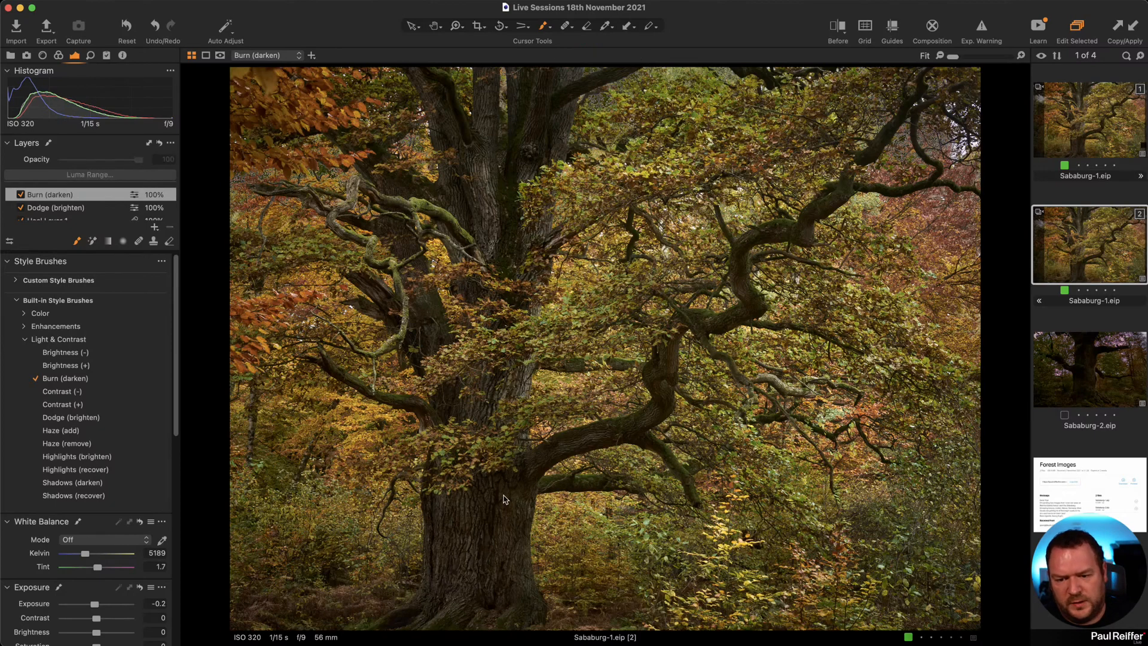
mouse_move(814, 209)
mouse_down()
mouse_move(748, 257)
mouse_move(727, 303)
mouse_move(654, 346)
mouse_move(672, 354)
mouse_move(509, 480)
mouse_move(539, 446)
mouse_move(658, 412)
mouse_up()
mouse_move(779, 394)
mouse_down()
mouse_move(716, 368)
mouse_move(850, 396)
mouse_up()
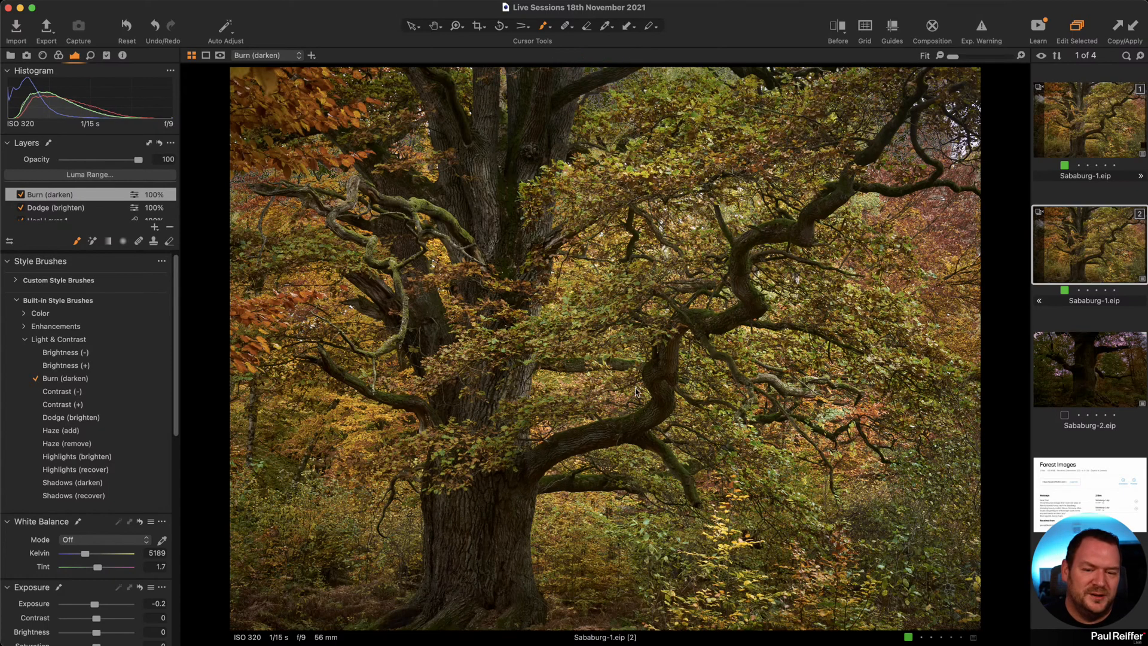
Darken the main trunk further with Burn strokes from its top down to the base.
drag(552, 71, 496, 360)
drag(480, 170, 482, 270)
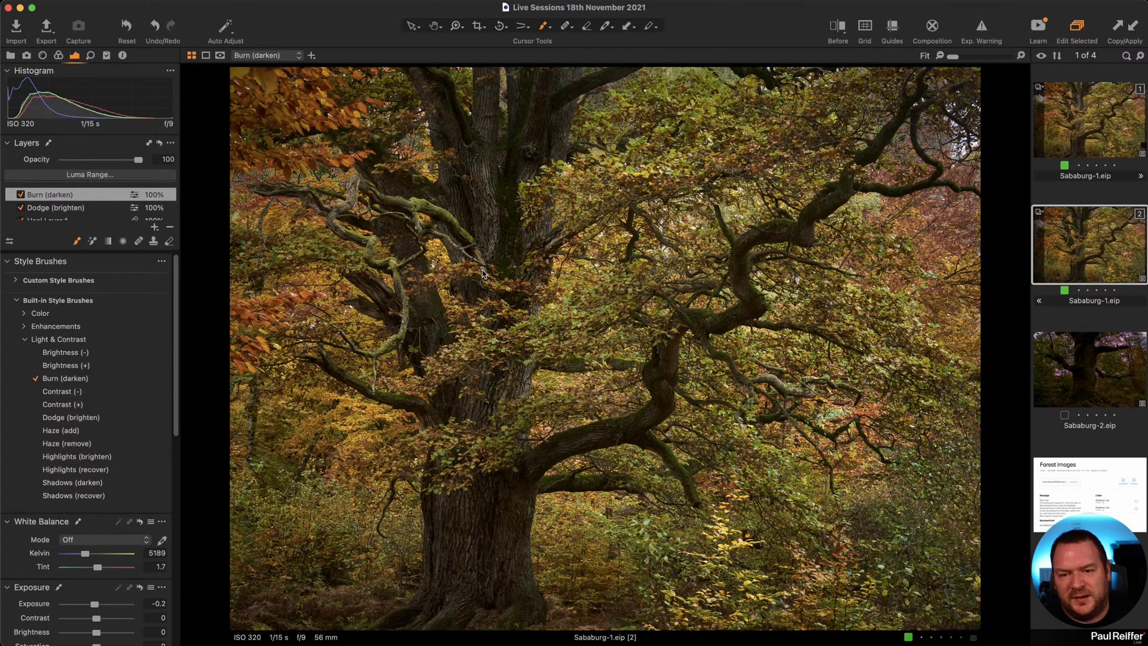
mouse_move(553, 70)
mouse_down()
mouse_move(535, 250)
mouse_move(551, 248)
mouse_up()
mouse_move(519, 370)
mouse_down()
mouse_move(505, 424)
mouse_move(543, 454)
mouse_move(379, 589)
mouse_up()
drag(528, 604, 545, 554)
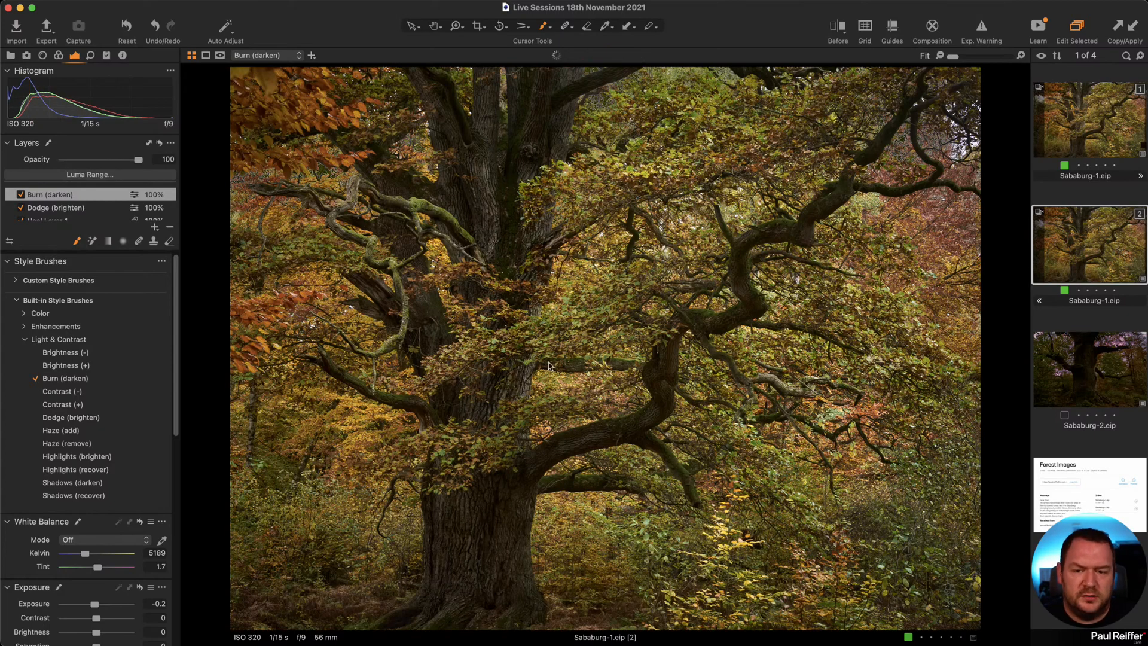
Darken the middle and upper trunk and the twisted branches on its left with more Burn strokes.
drag(525, 415, 571, 159)
mouse_move(428, 134)
mouse_down()
mouse_move(442, 128)
mouse_move(482, 166)
mouse_up()
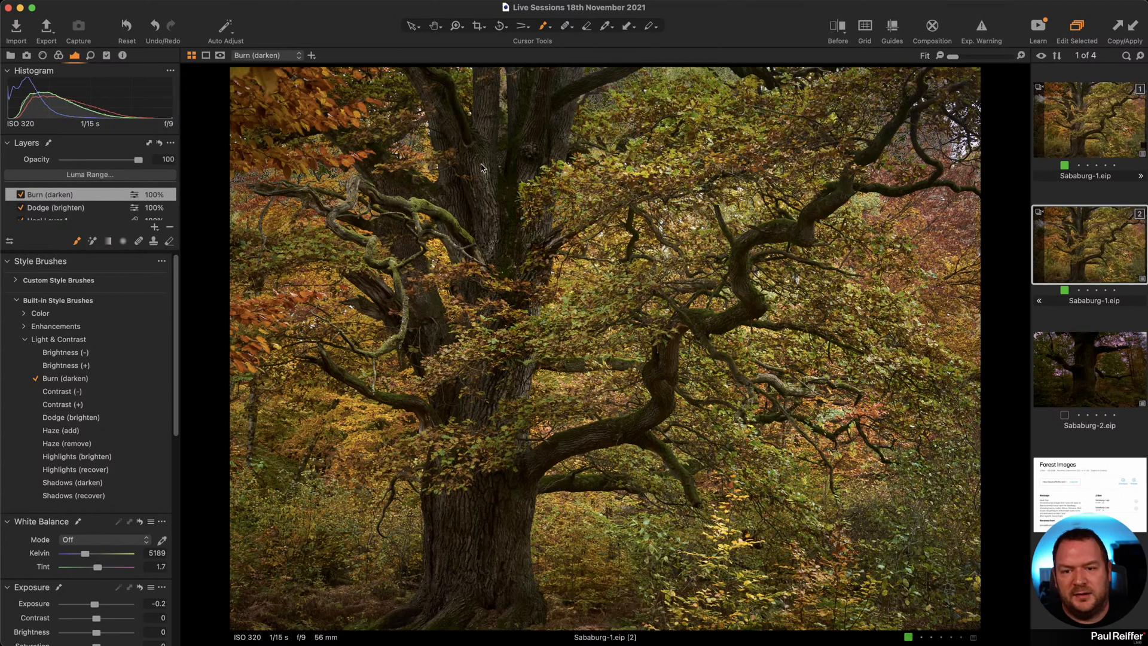
mouse_move(500, 93)
mouse_down()
mouse_move(556, 87)
mouse_move(606, 65)
mouse_up()
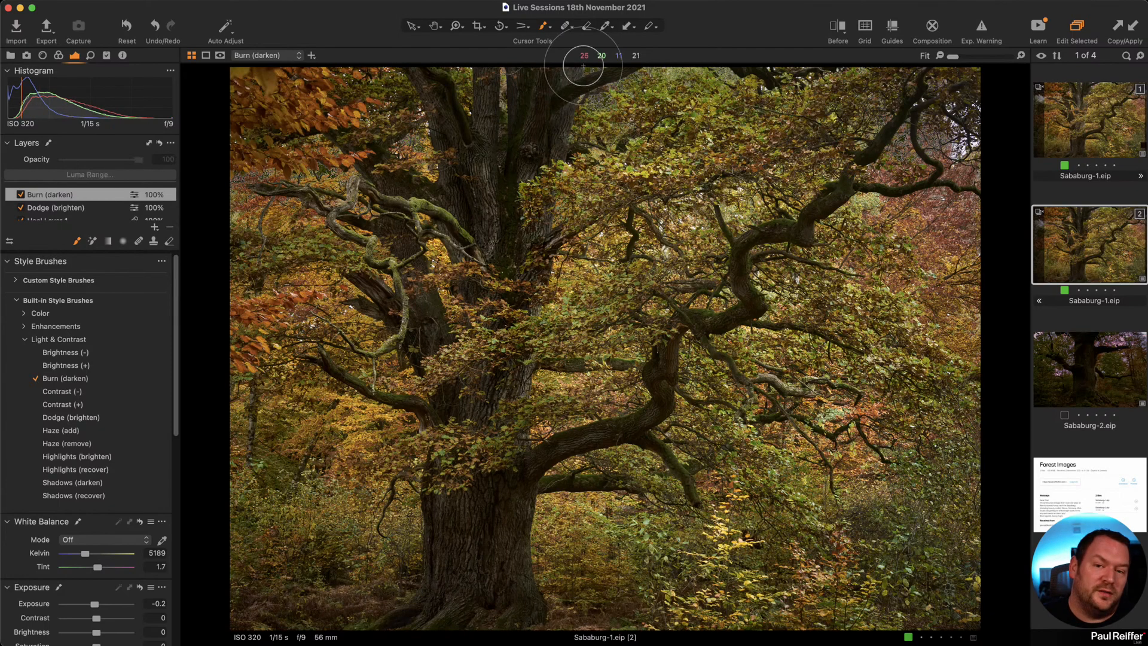
mouse_move(346, 170)
mouse_down()
mouse_move(351, 232)
mouse_move(331, 217)
mouse_move(436, 355)
mouse_move(405, 370)
mouse_up()
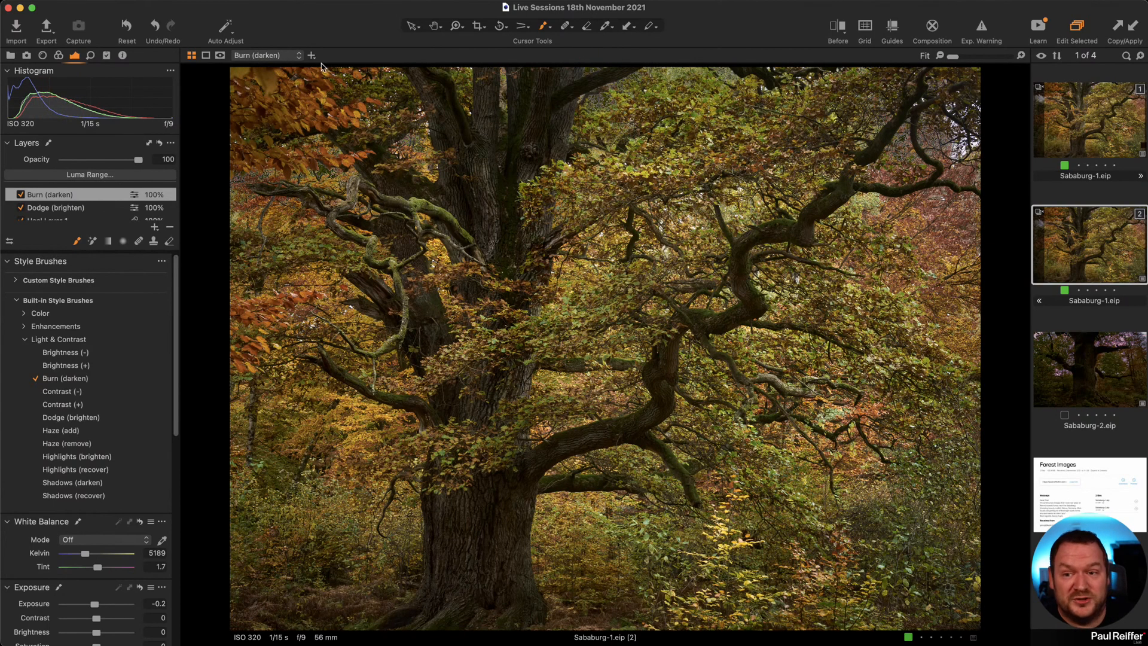
Inspect the Burn layer's painted areas as a grayscale mask, and turn the mask display off again.
click(220, 55)
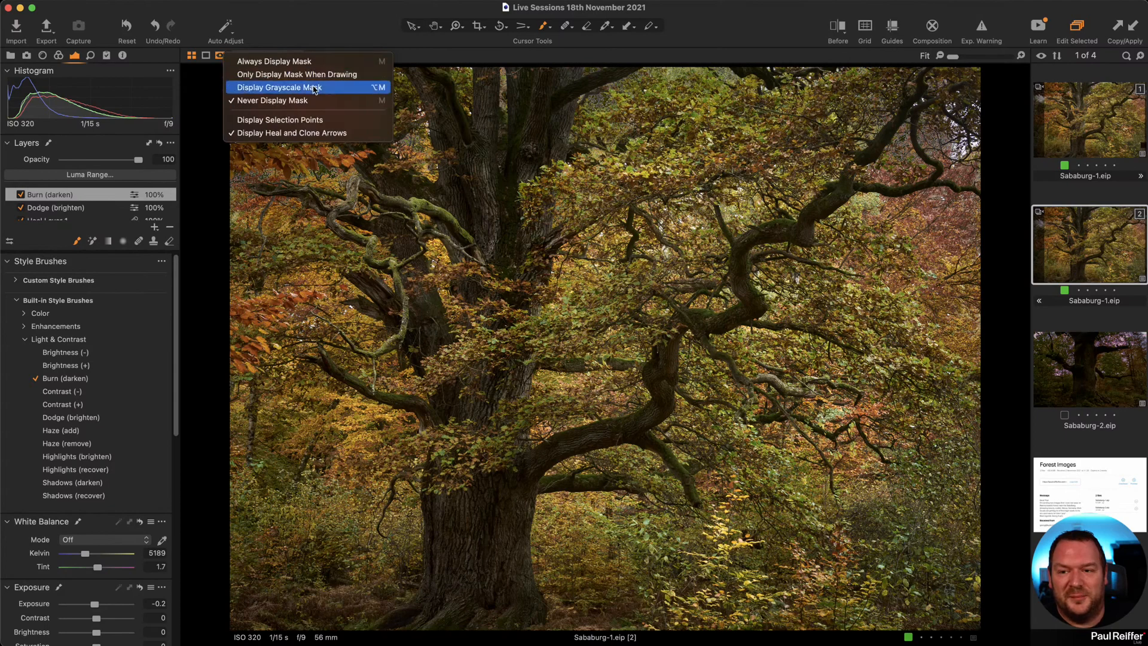
click(284, 88)
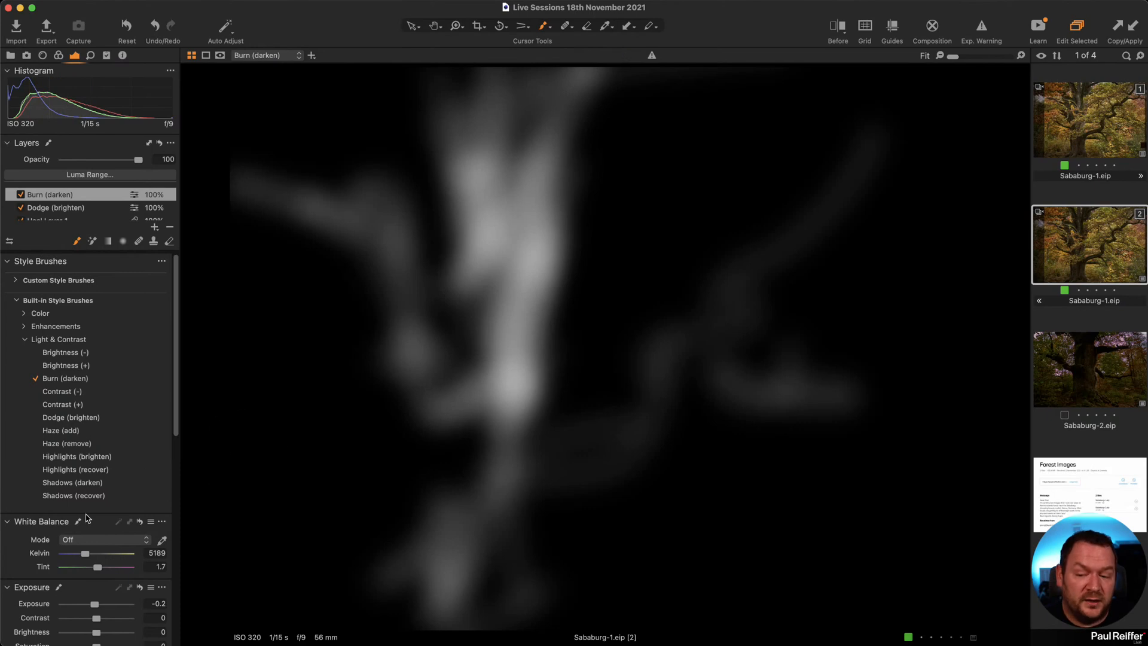
scroll(87, 517, down, 5)
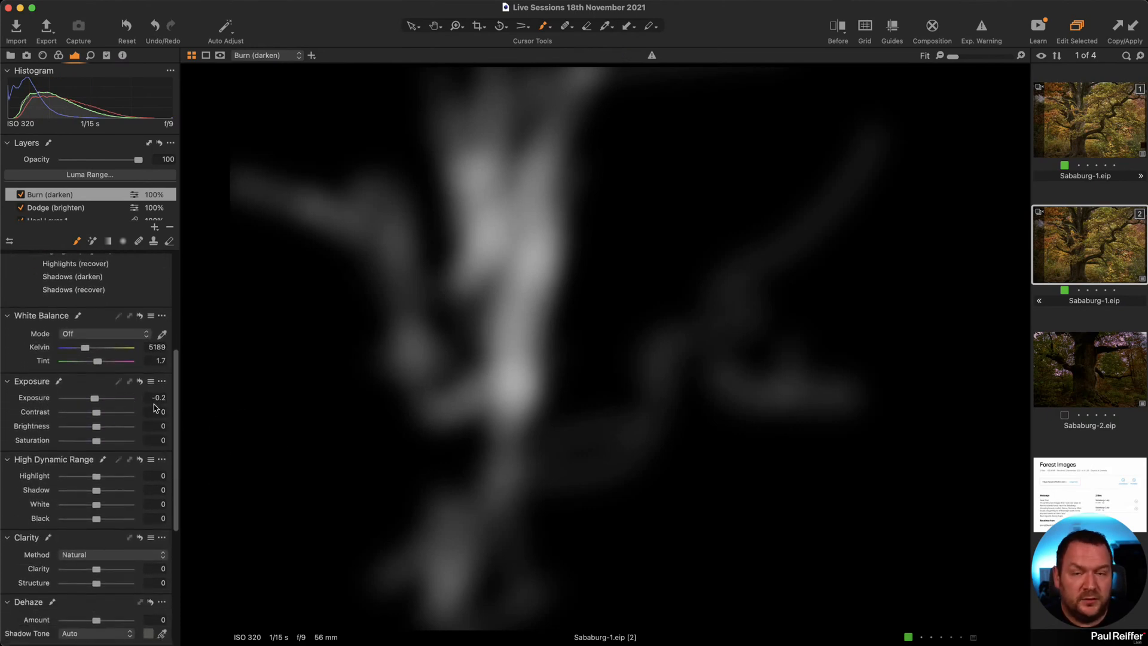
click(220, 55)
click(260, 101)
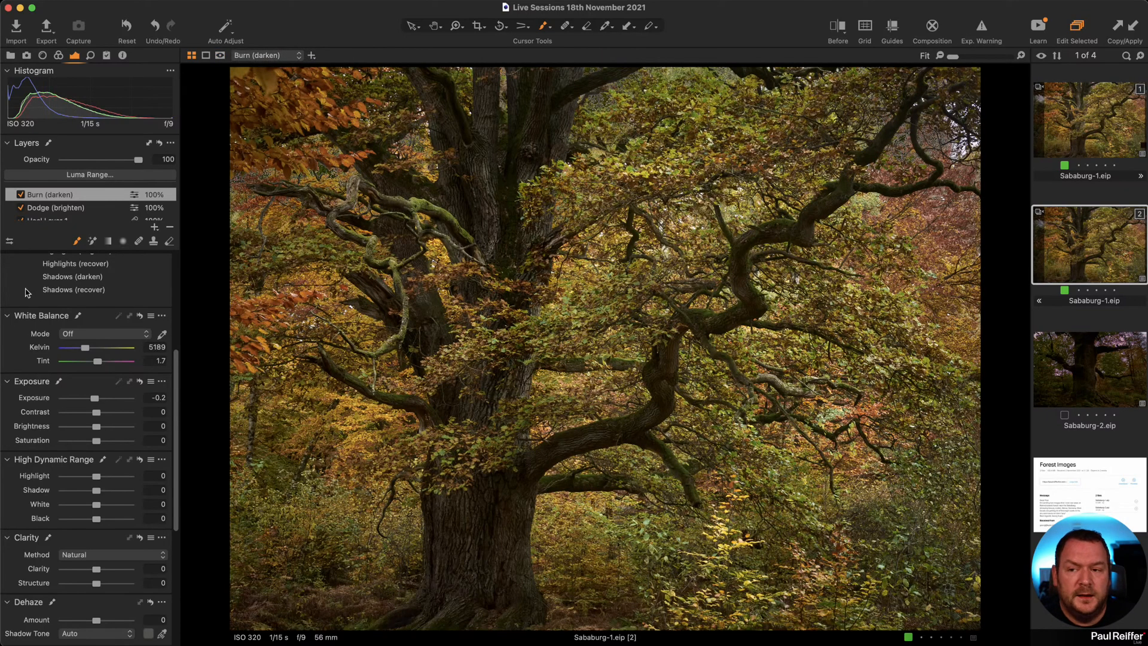
On the Basic edits layer, shift the 3-way color balance slightly toward teal in the shadows, red in the highlights and blue-violet in the midtones.
click(58, 55)
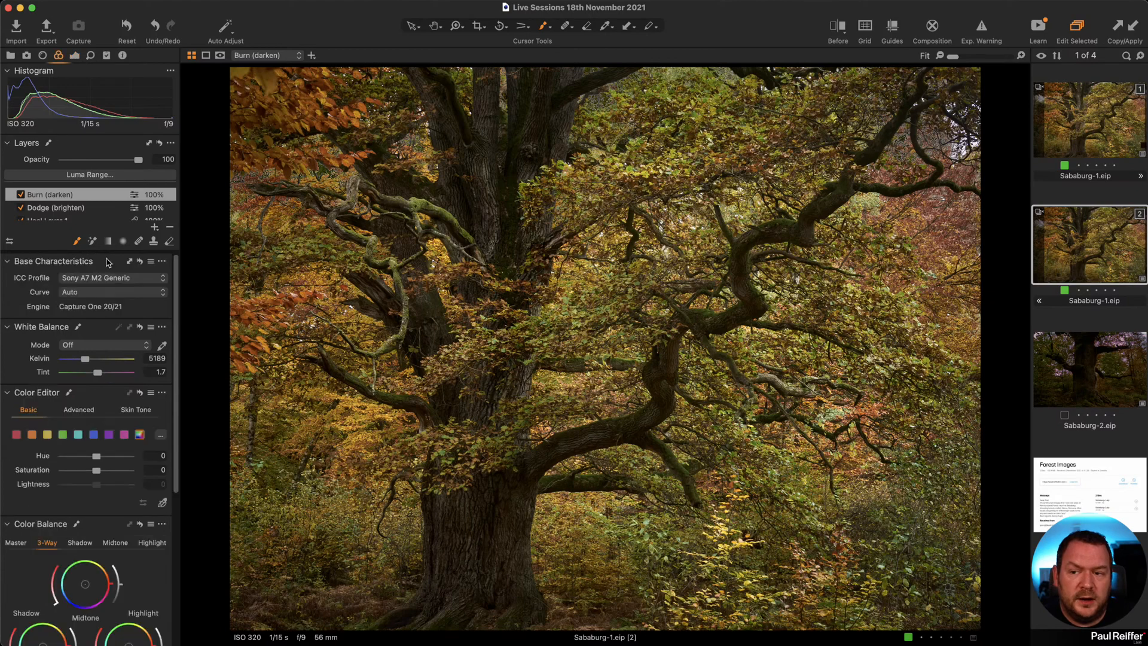
scroll(59, 207, down, 3)
click(59, 196)
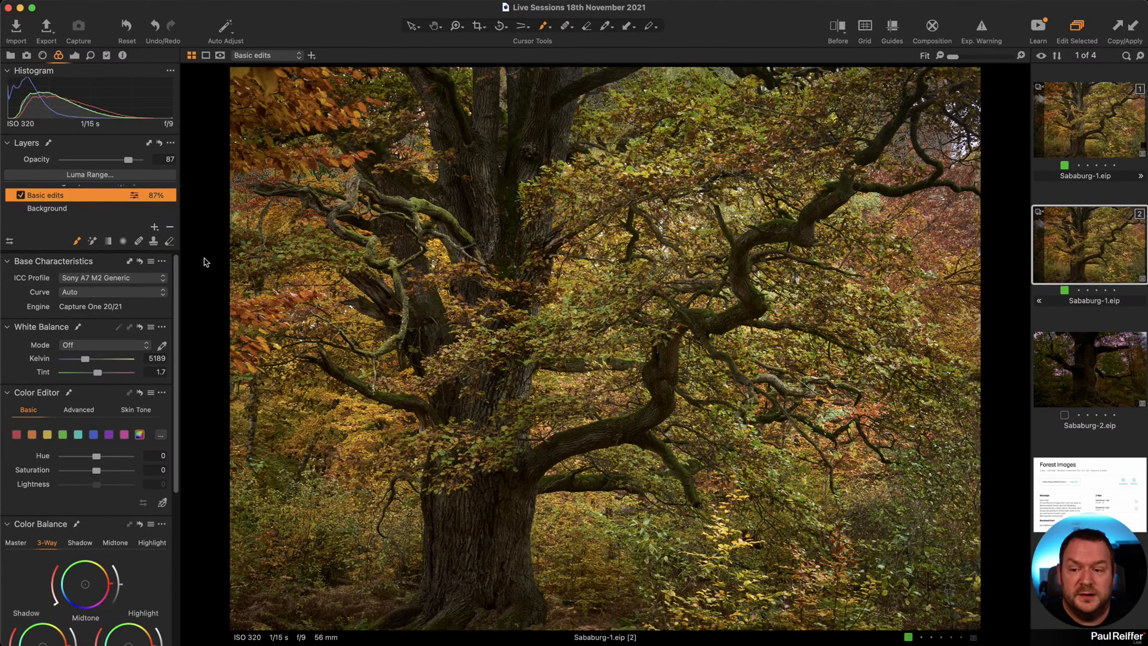
scroll(93, 455, down, 8)
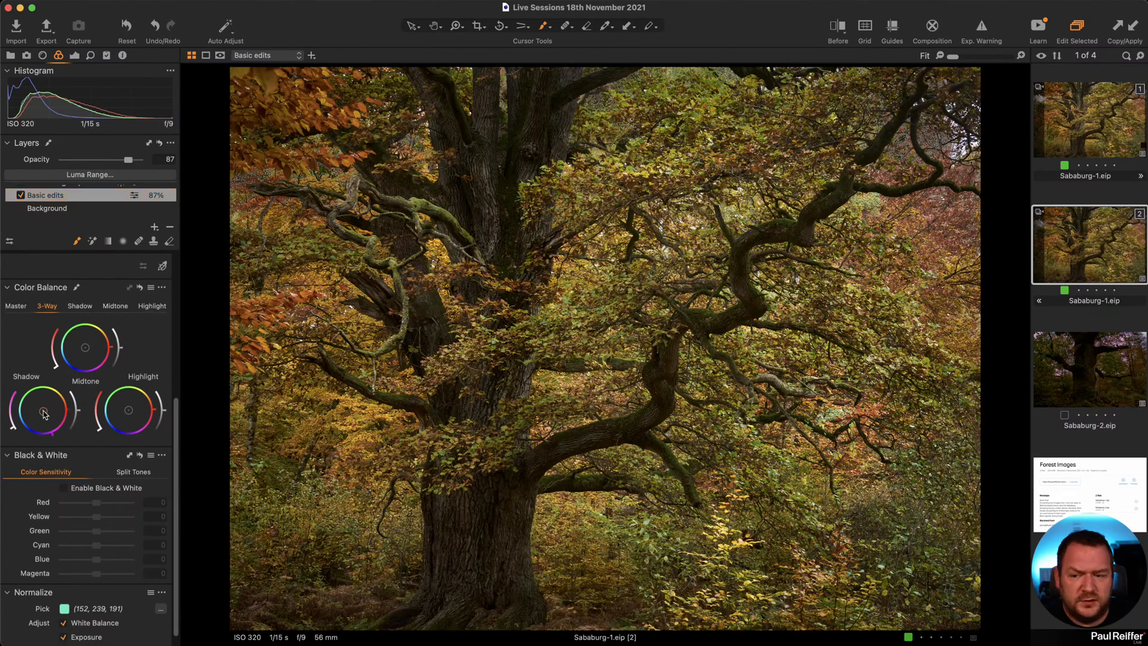
drag(43, 414, 42, 409)
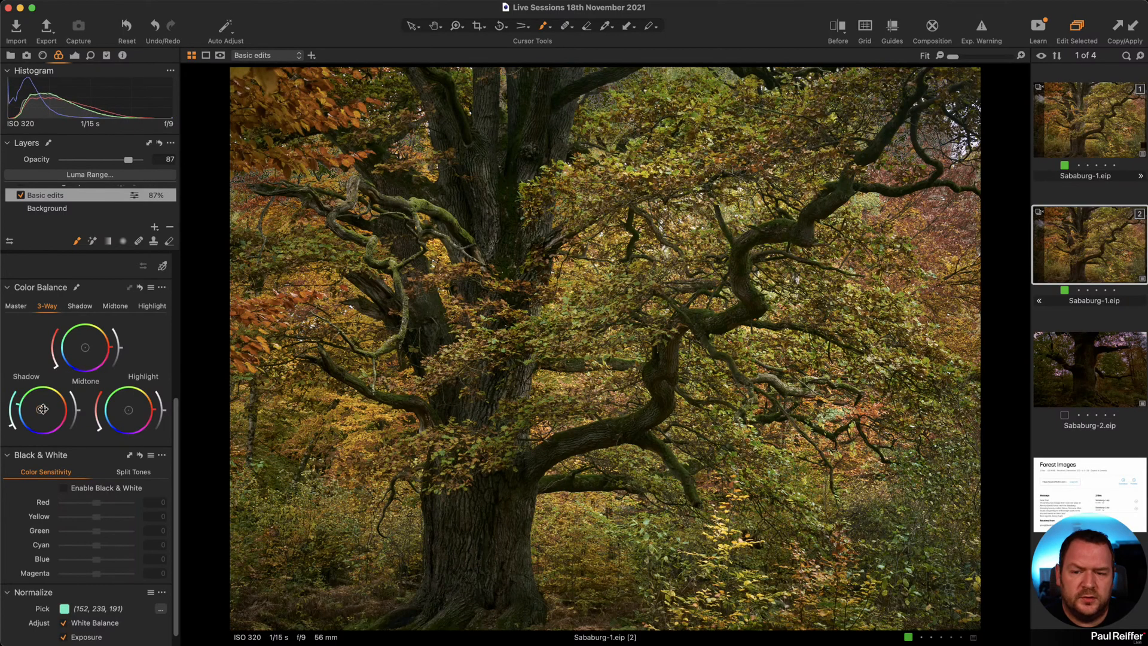
drag(130, 410, 134, 411)
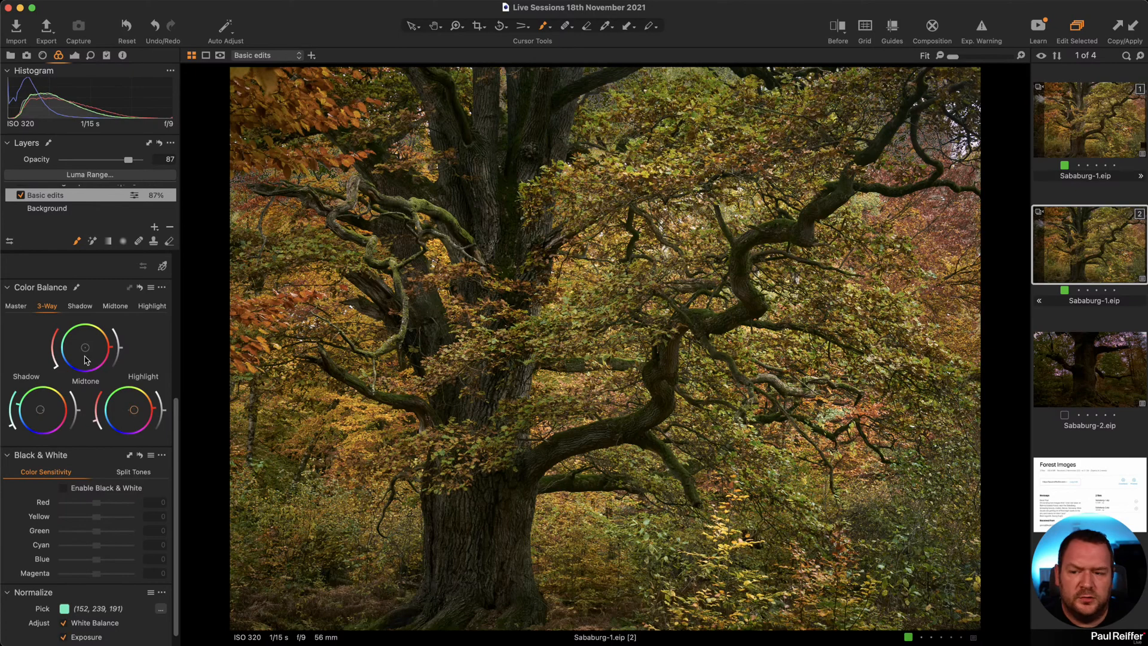
drag(86, 349, 83, 352)
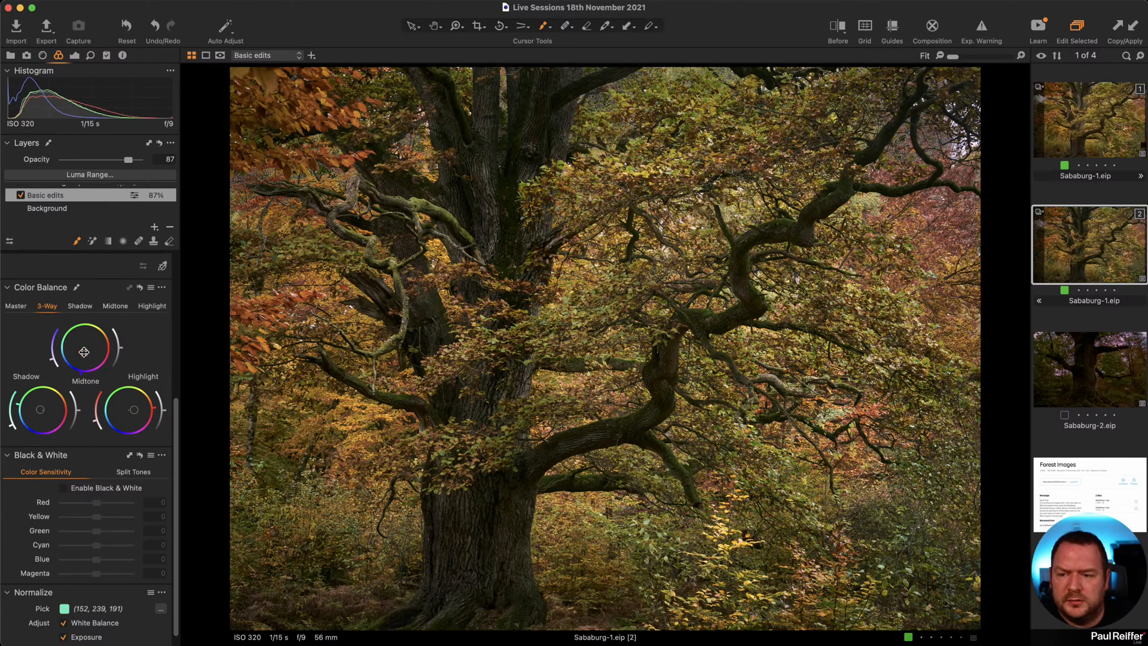
drag(83, 351, 83, 350)
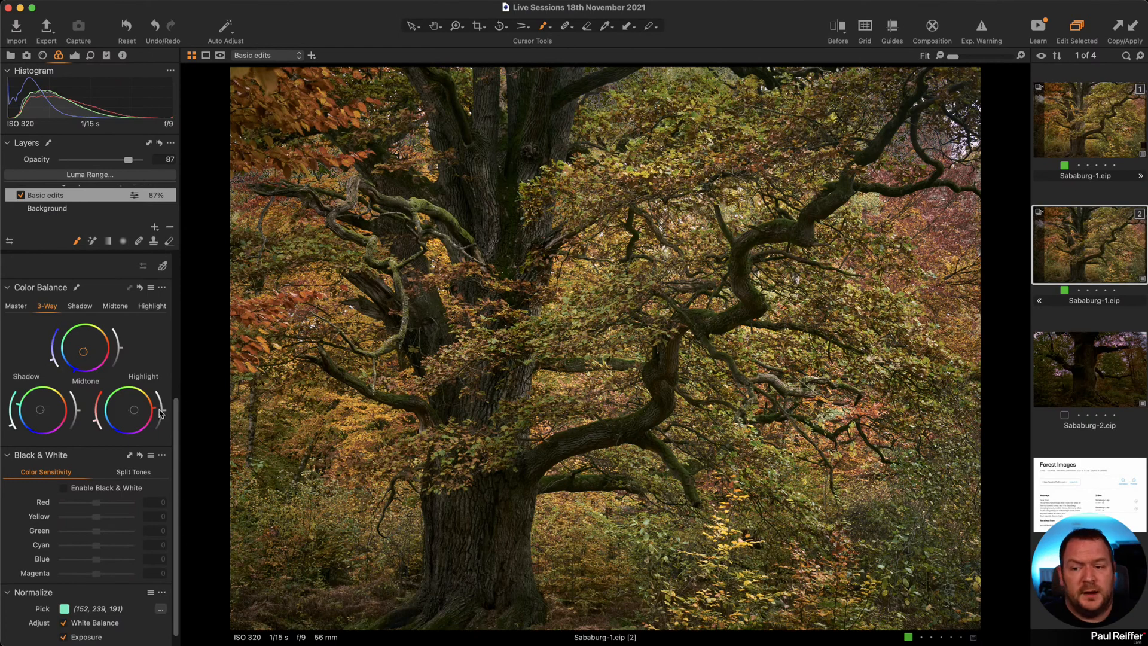
Examine the built-in Color style brushes alongside the Color Balance wheels.
scroll(98, 394, up, 5)
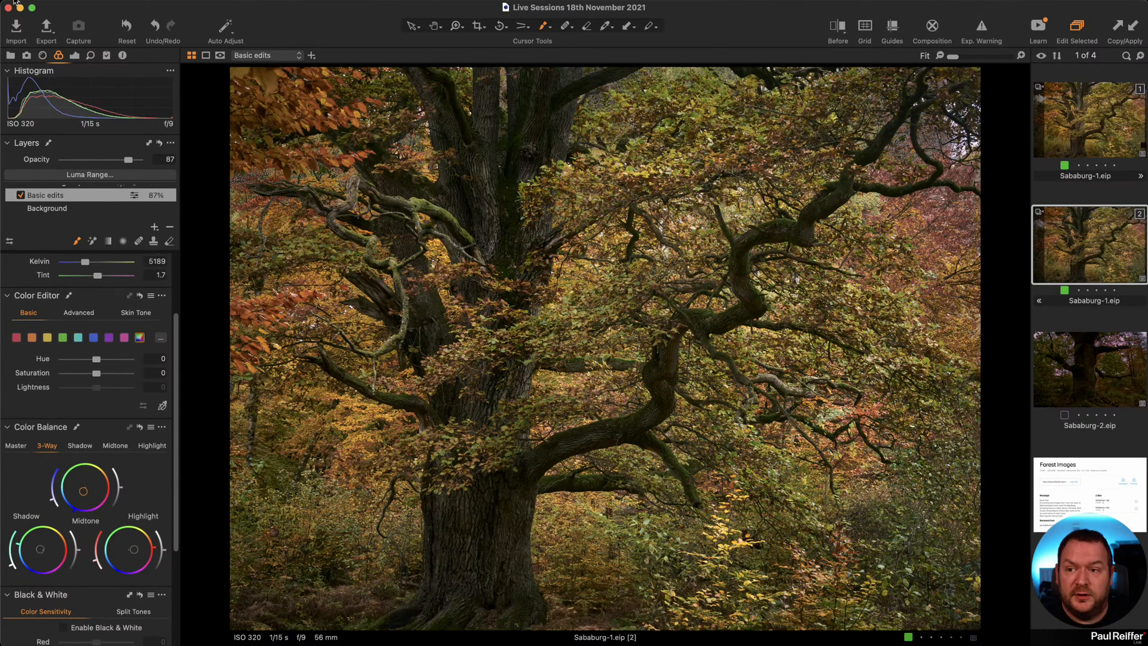
click(74, 55)
scroll(38, 299, up, 4)
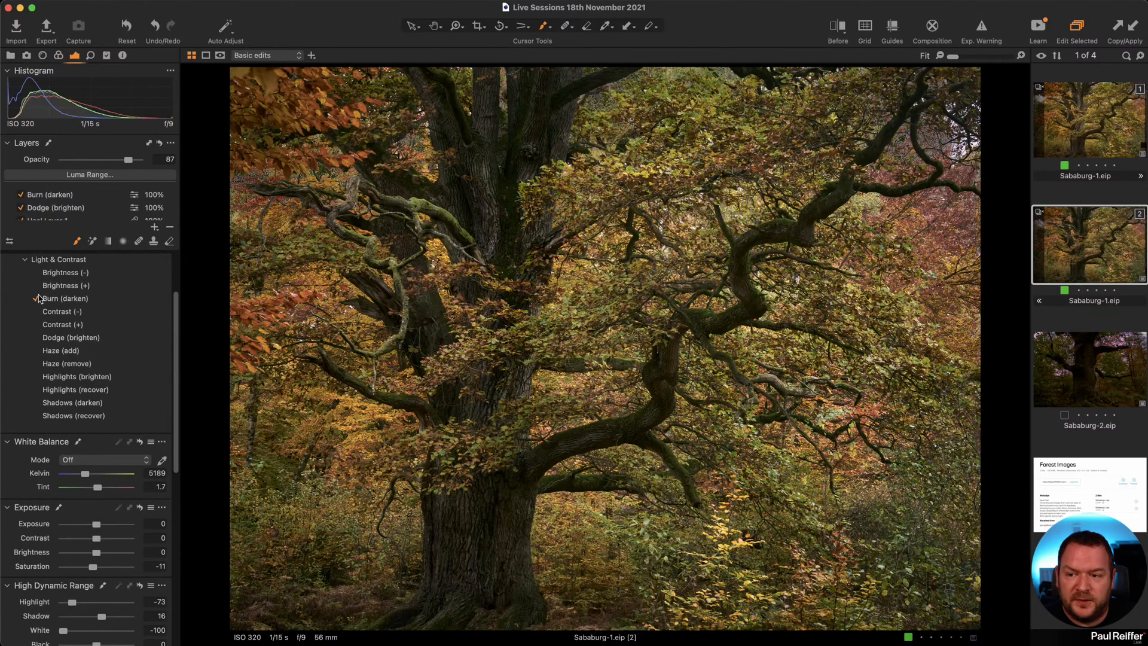
scroll(65, 338, up, 2)
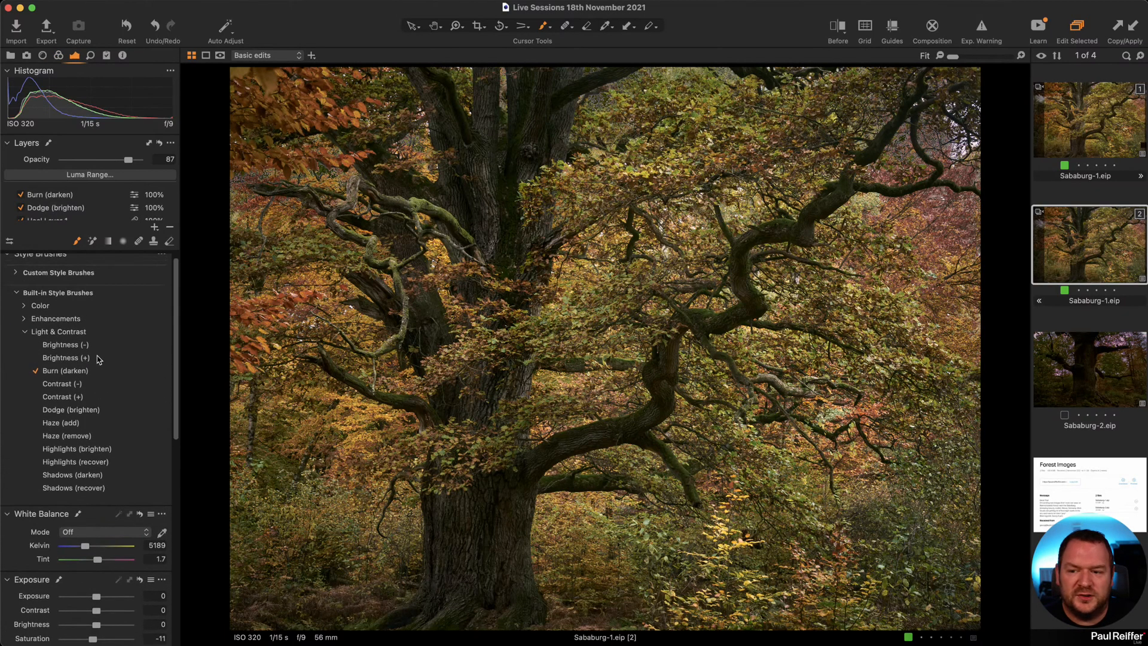
click(25, 306)
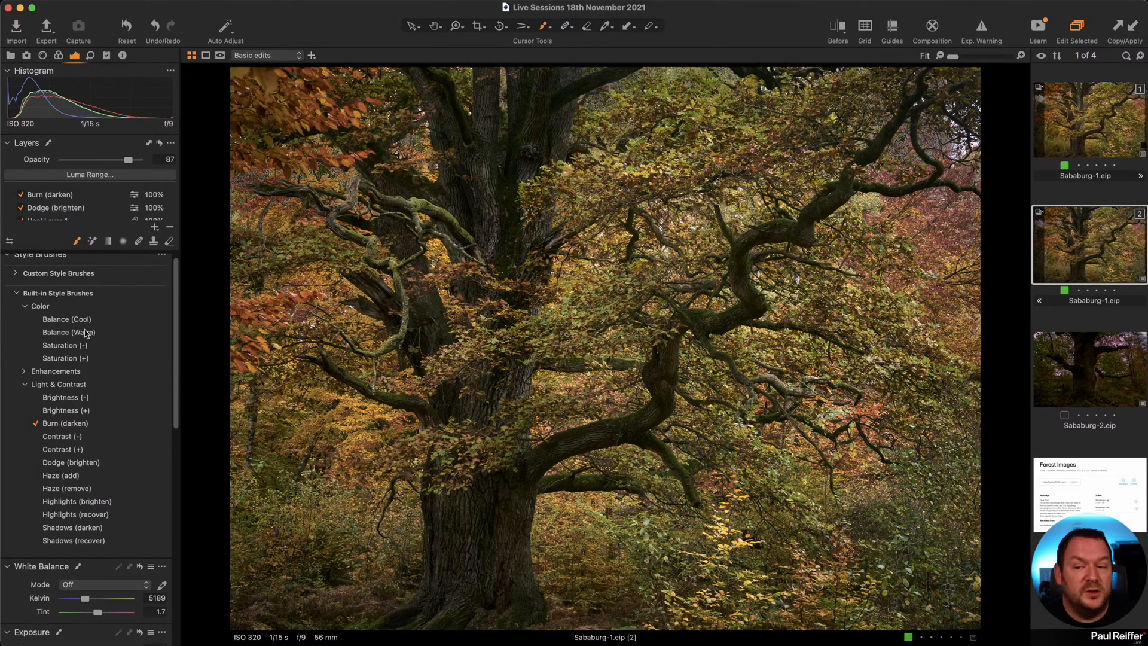
click(62, 55)
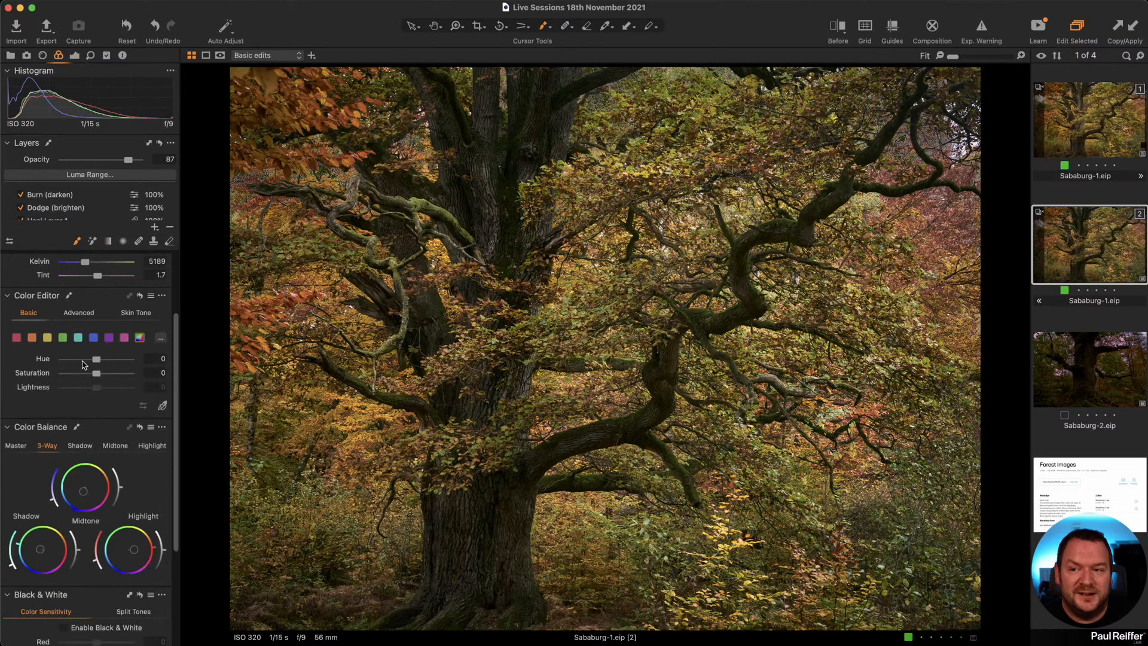
scroll(82, 533, down, 1)
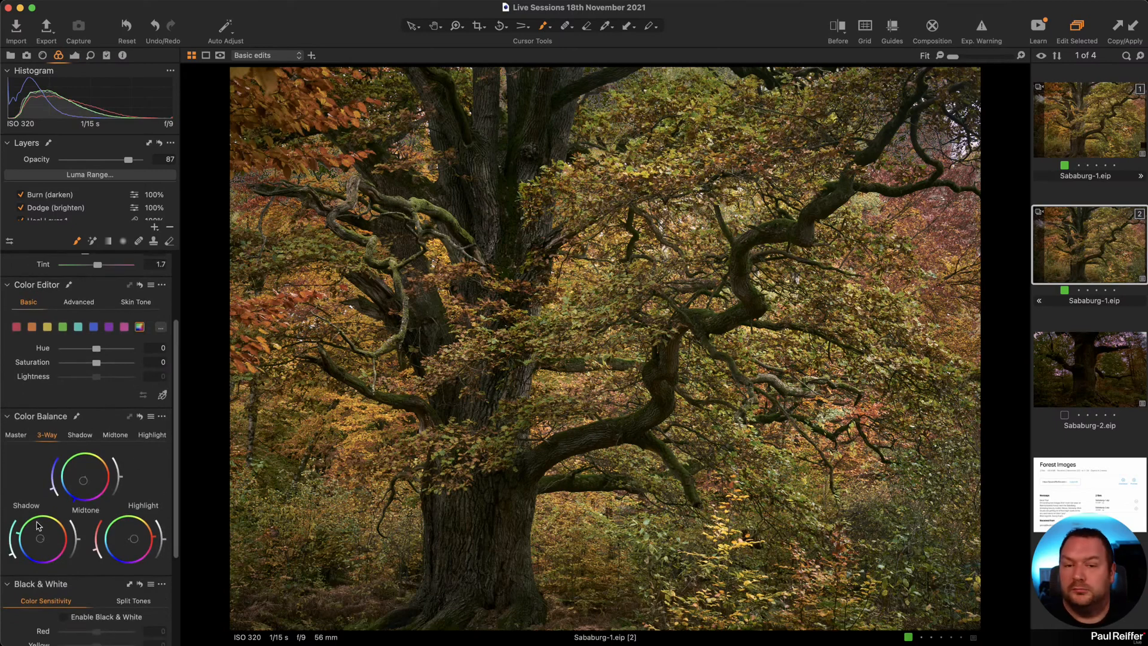
click(74, 55)
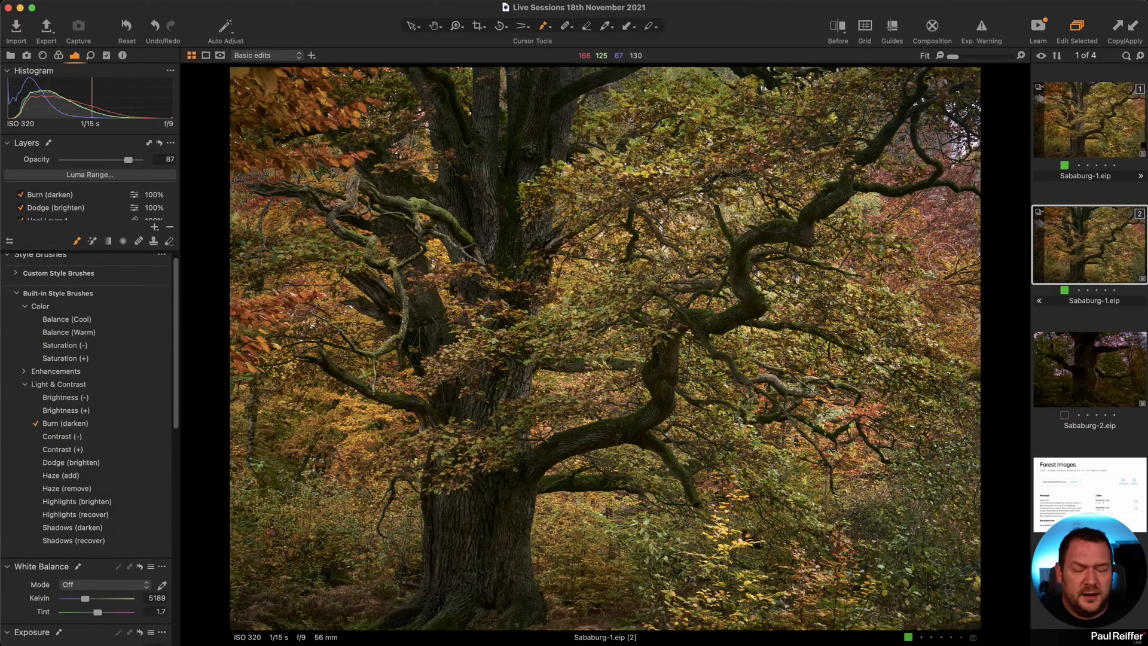
Compare the photo before and after editing in split view, sliding the divider across to the photo's left edge.
key(y)
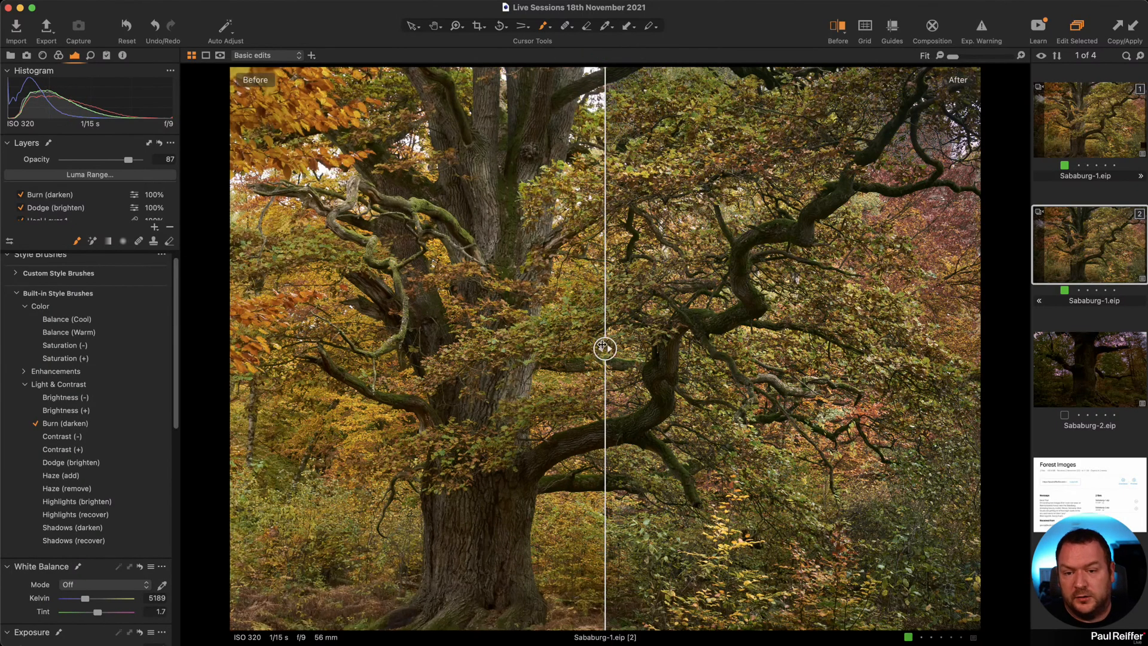
drag(595, 357, 172, 403)
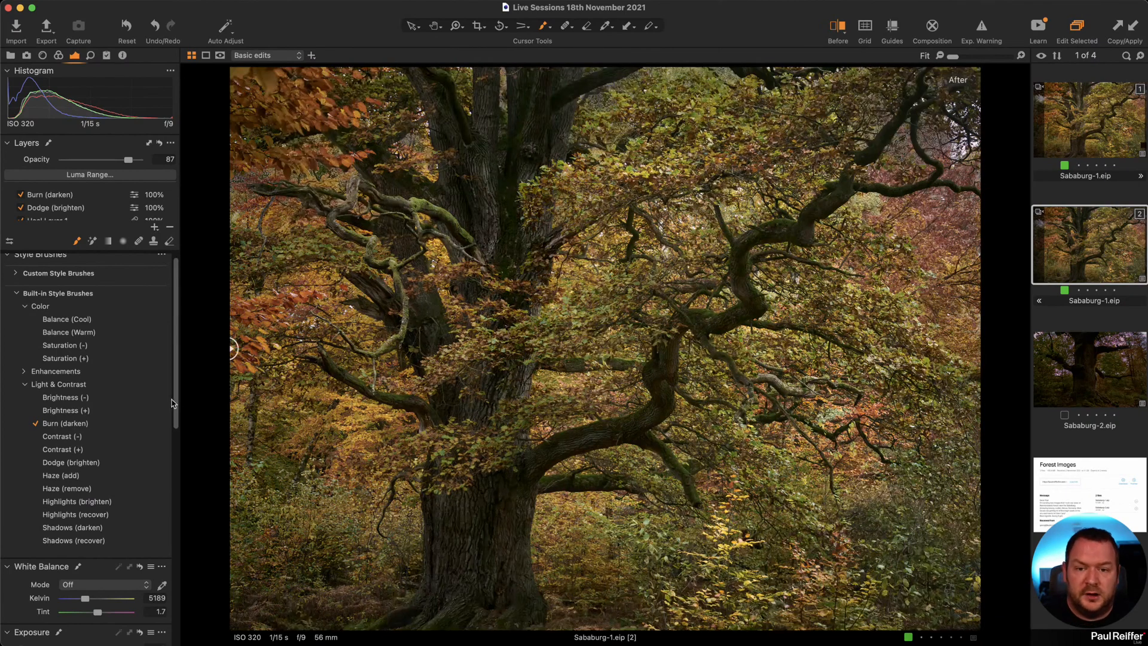
drag(231, 352, 145, 357)
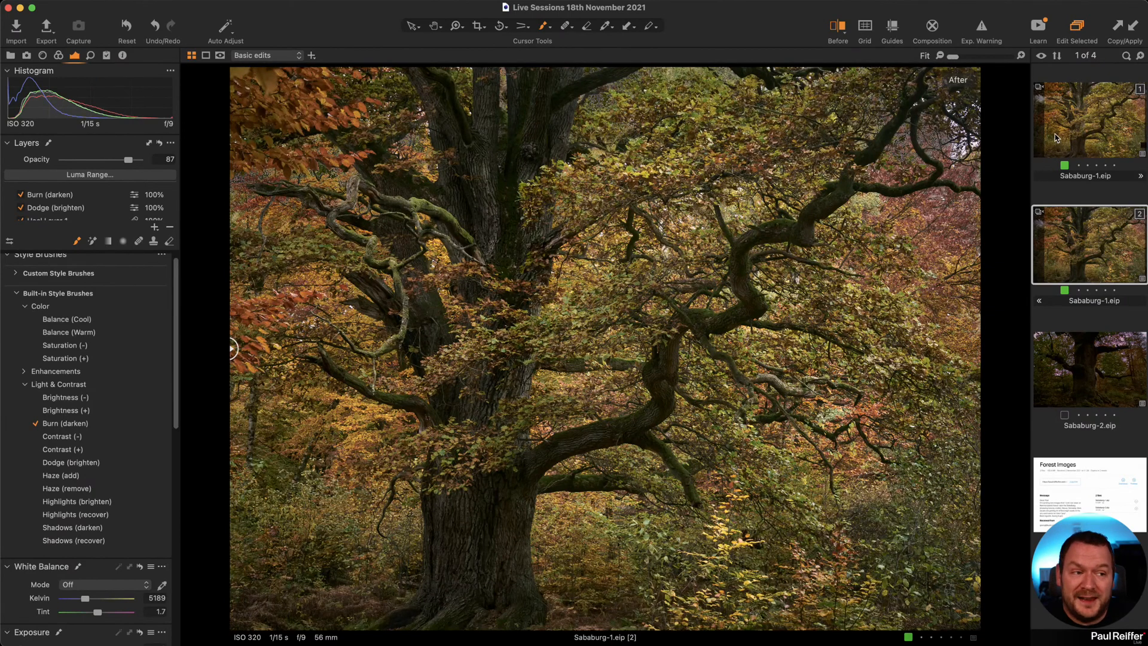
Compare the two Sababurg-1 variants side by side and one at a time, ending on variant 2.
click(1082, 118)
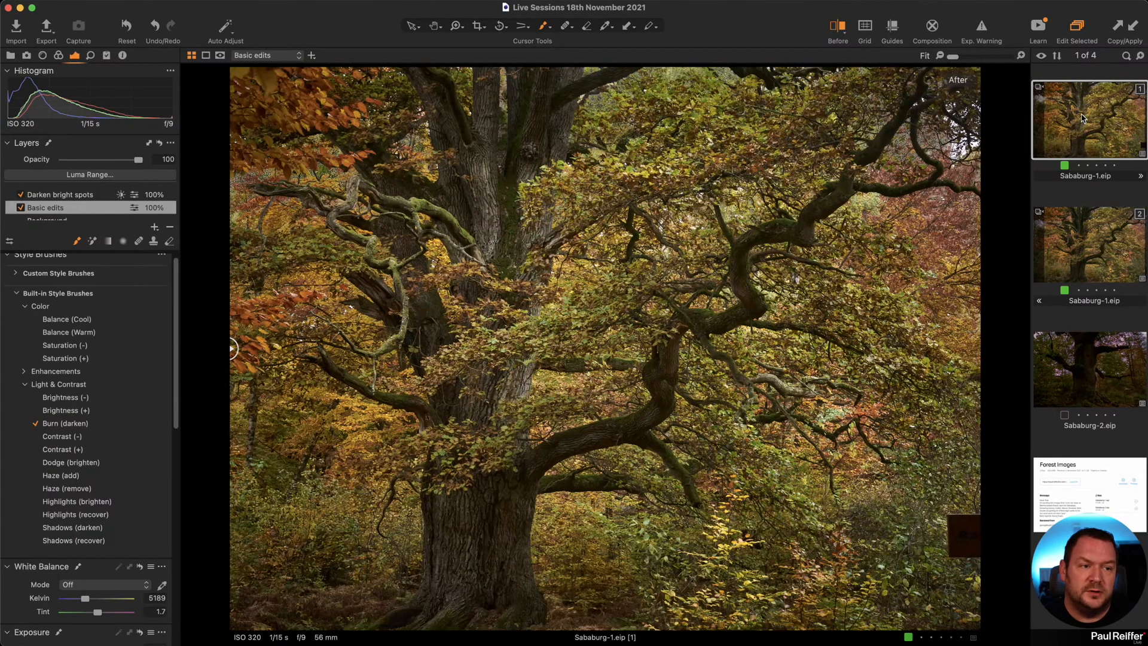
super+click(1090, 234)
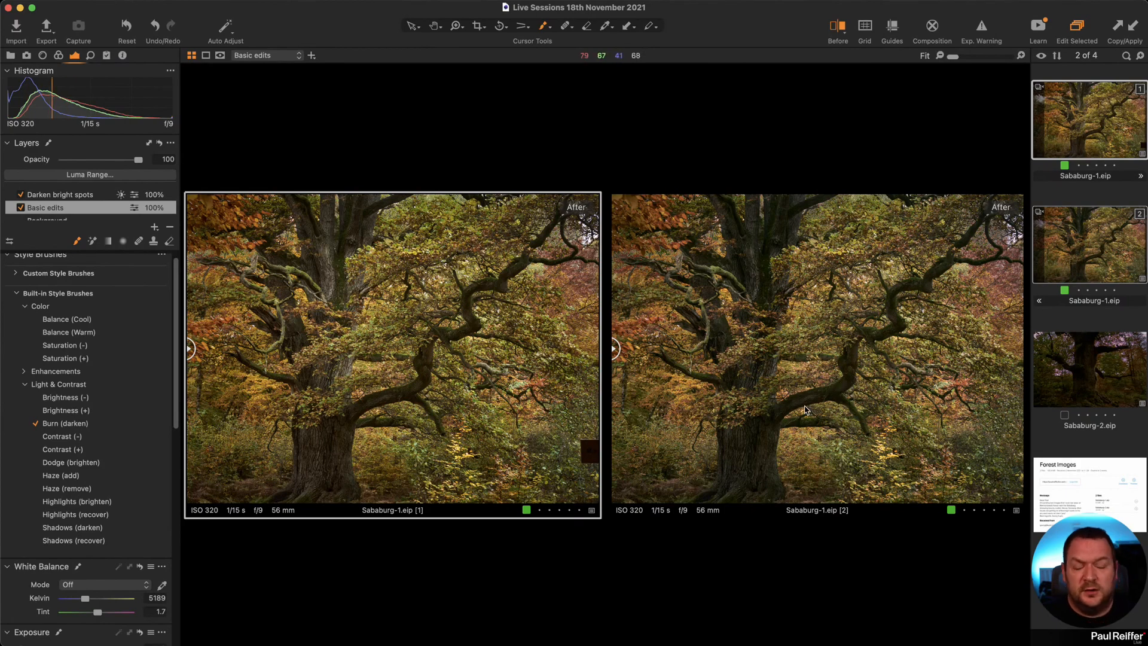
click(1054, 196)
click(1070, 239)
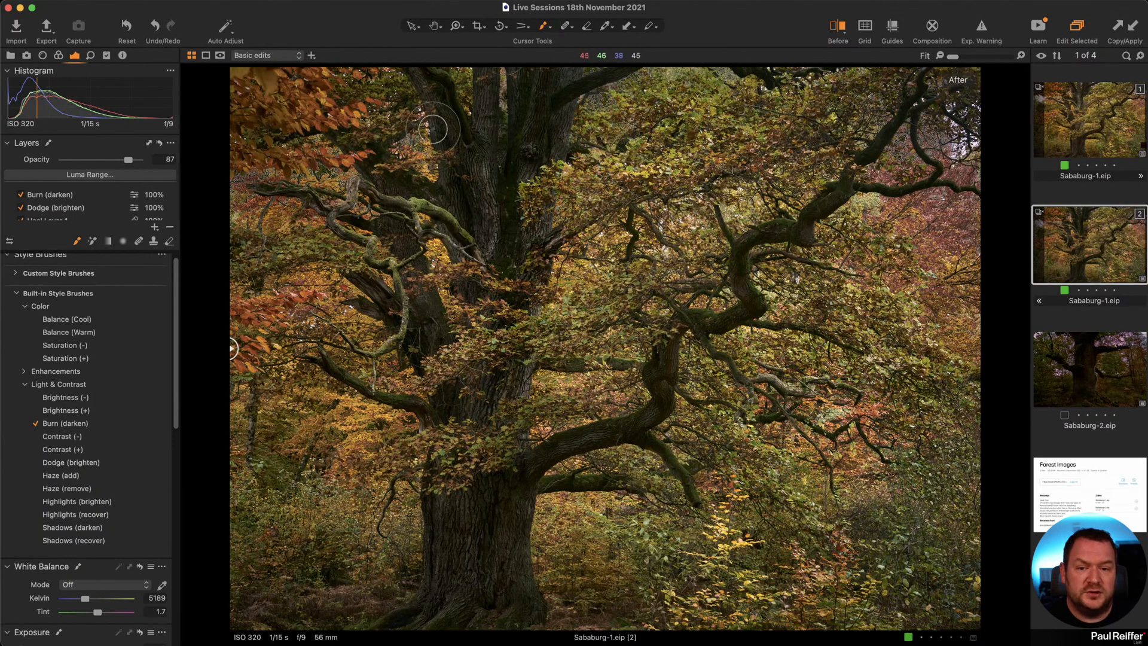
click(1089, 133)
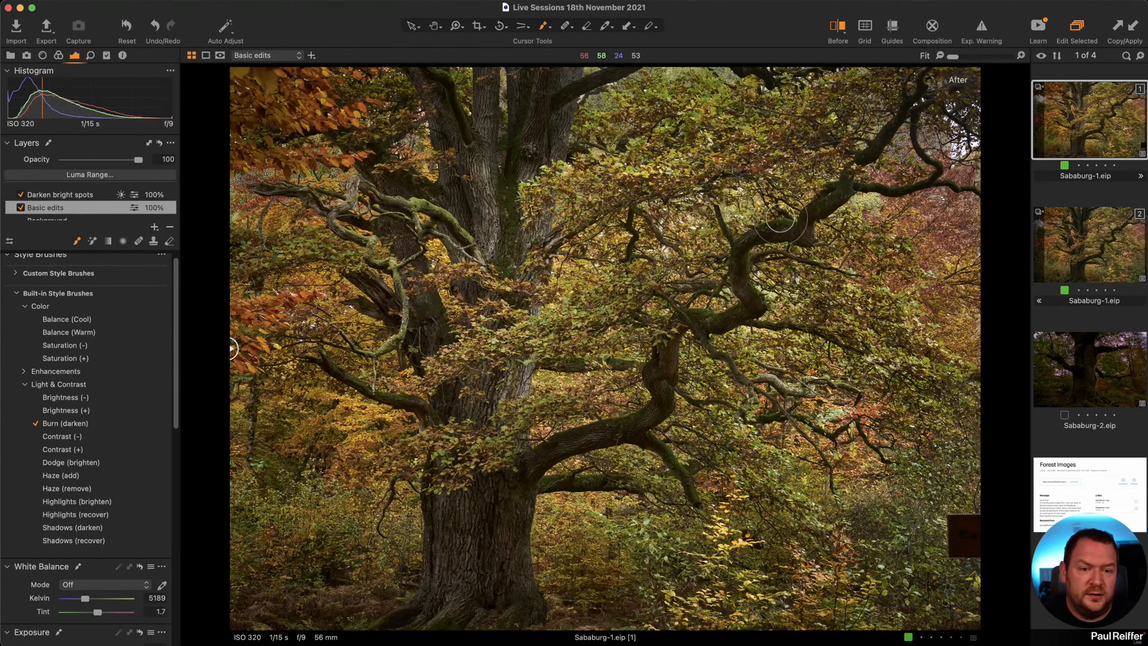
click(1100, 236)
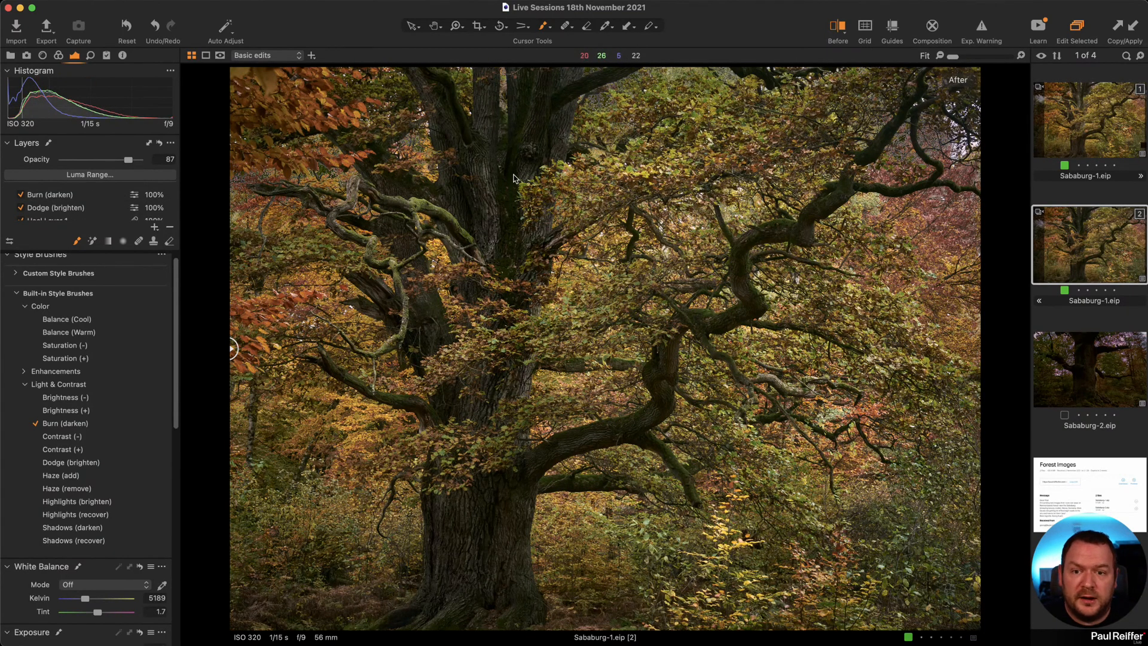
Lower the Burn (darken) layer's opacity to 70.
click(69, 196)
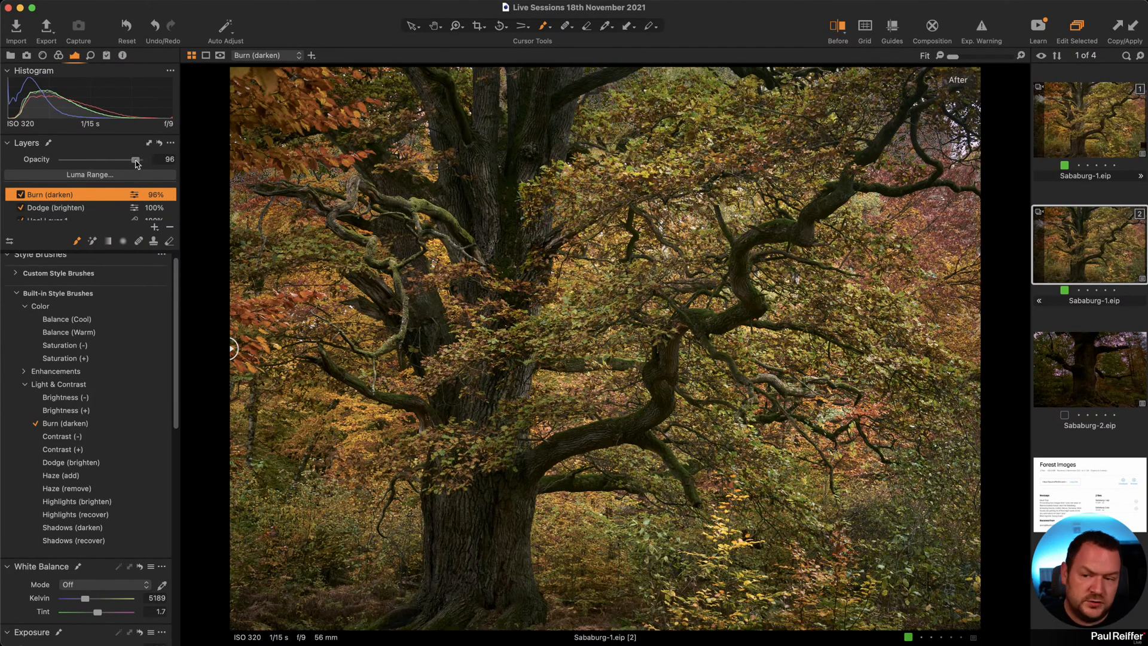
mouse_move(136, 162)
mouse_down()
mouse_move(49, 162)
mouse_move(181, 167)
mouse_move(122, 165)
mouse_up()
drag(118, 165, 116, 165)
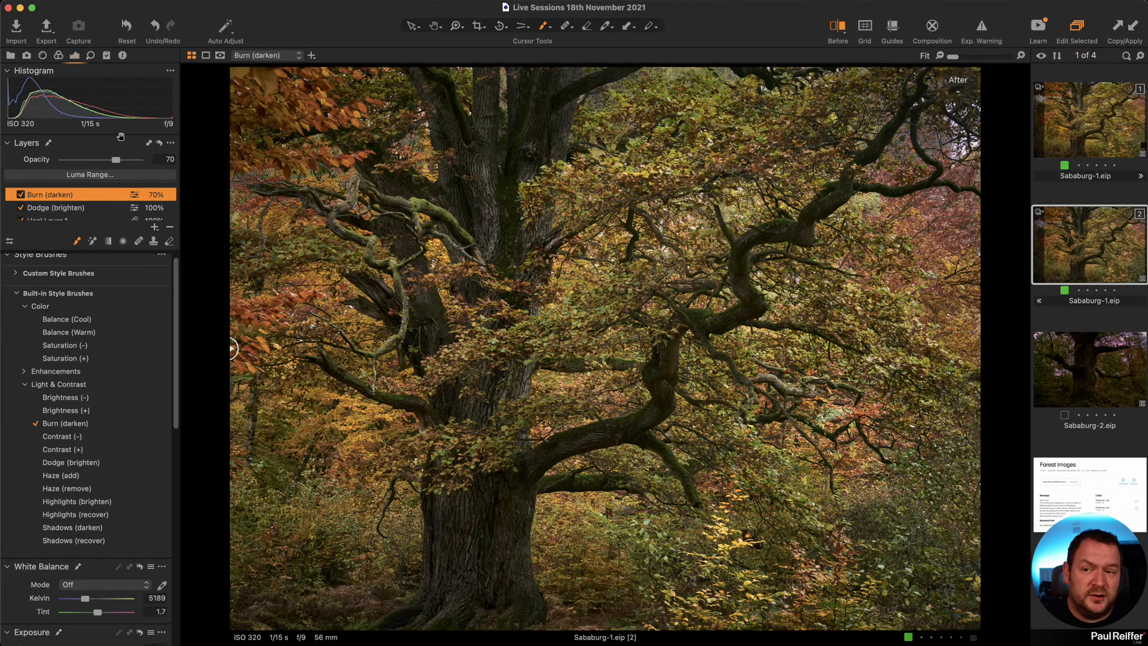
Set Contrast to 7 and Brightness to 3 on the Basic edits layer of the second Sababurg-1 variant.
click(90, 55)
click(74, 56)
scroll(122, 295, up, 1)
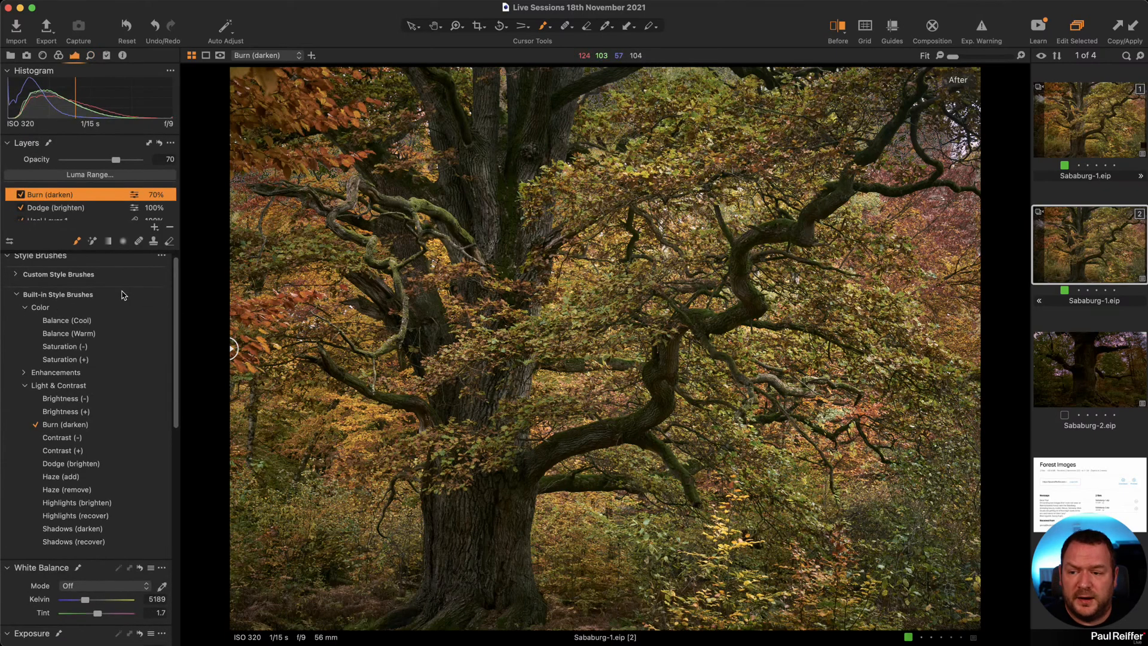
click(17, 295)
scroll(60, 358, down, 1)
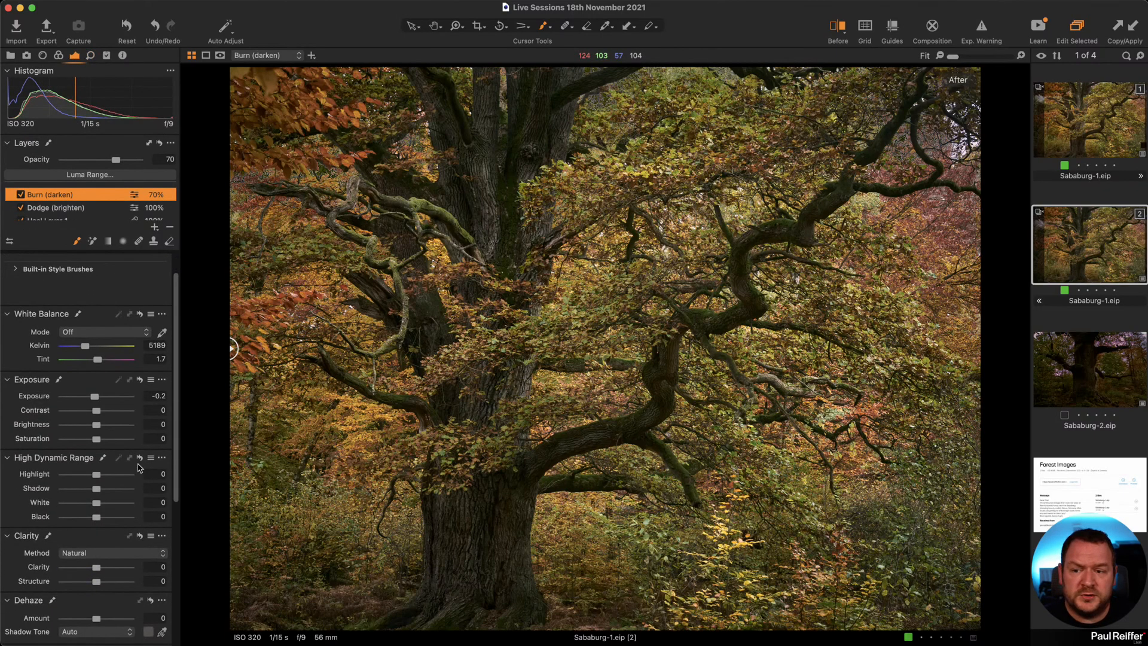
scroll(92, 204, down, 3)
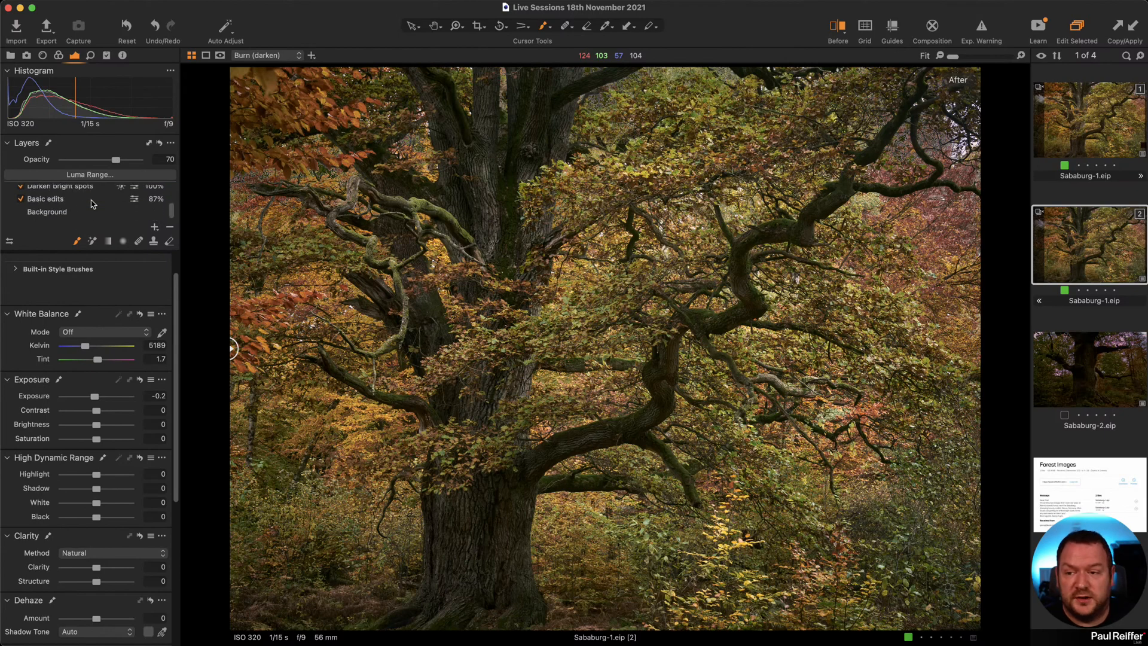
click(93, 203)
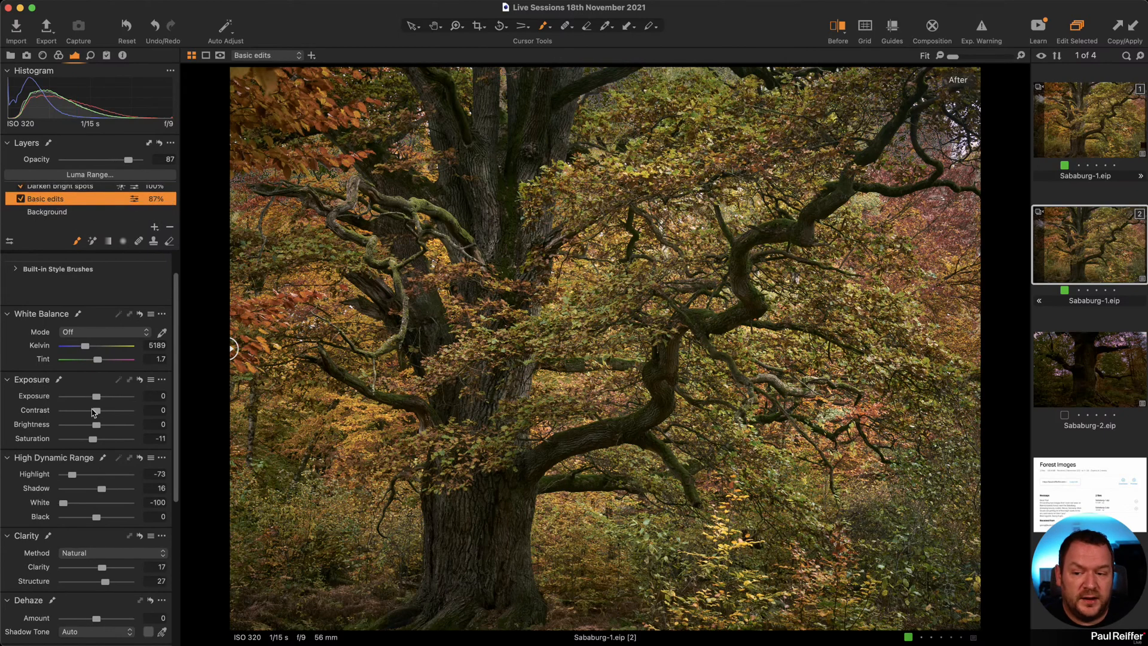
drag(95, 412, 98, 426)
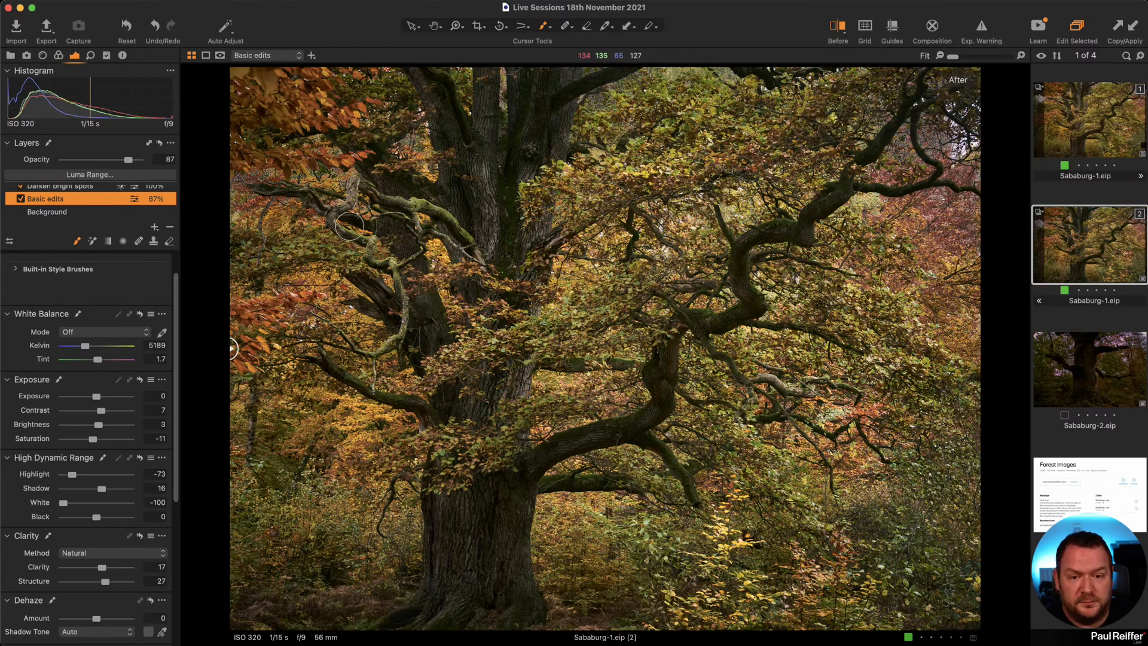
Reset the Exposure of Sababurg-2's Basic edits layer to 0.
click(1108, 370)
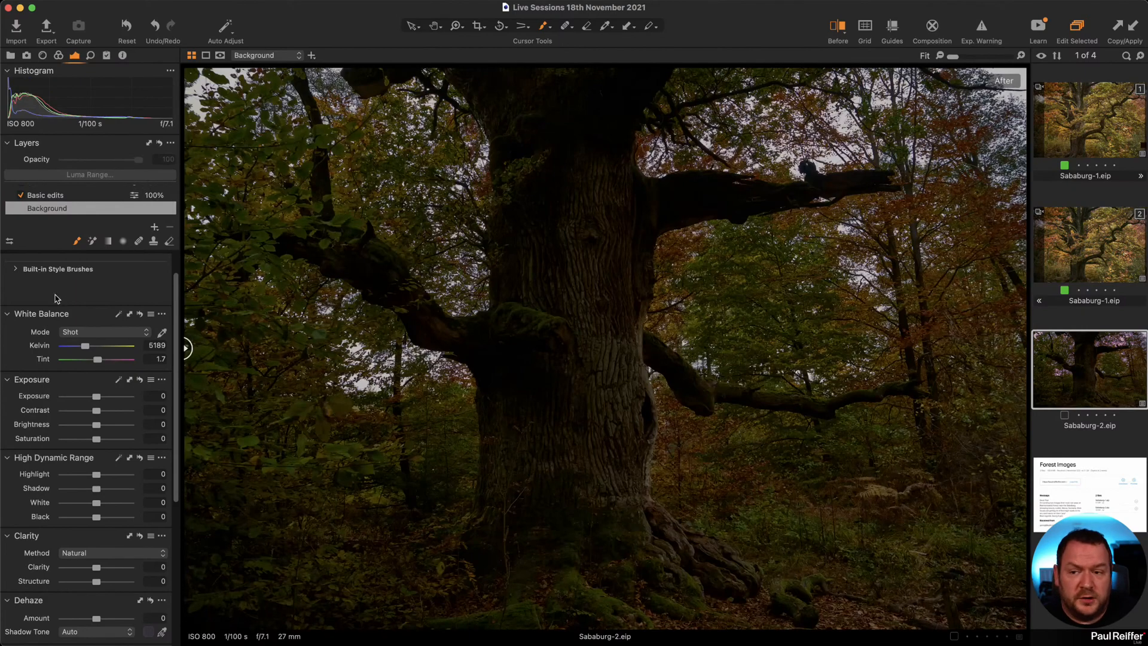
click(69, 197)
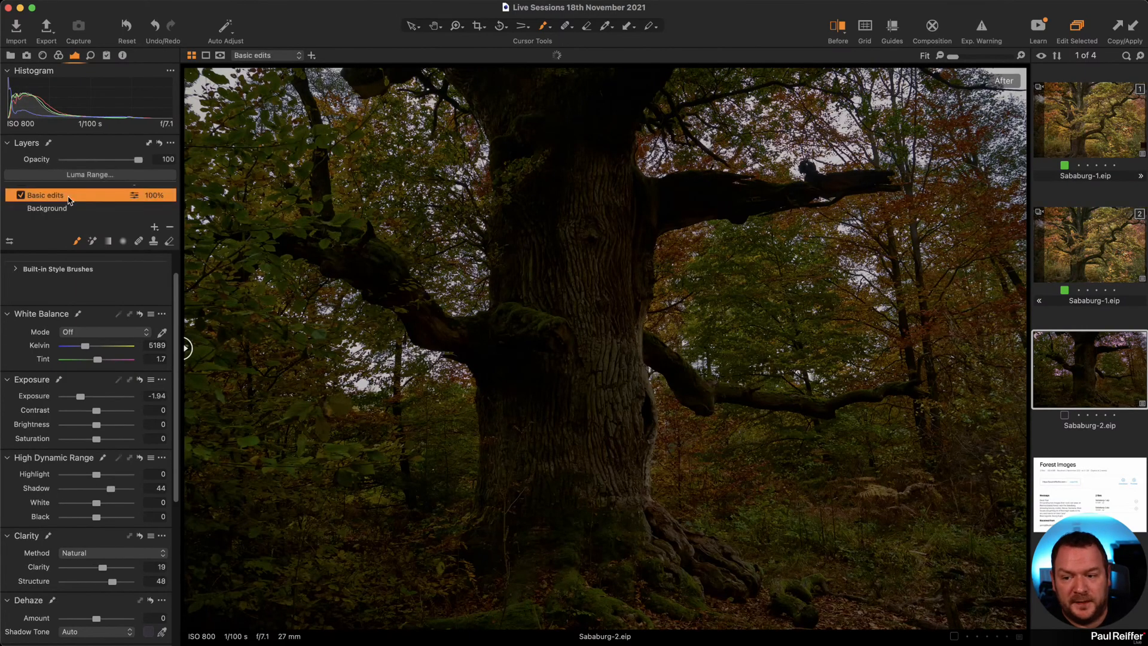
double_click(80, 397)
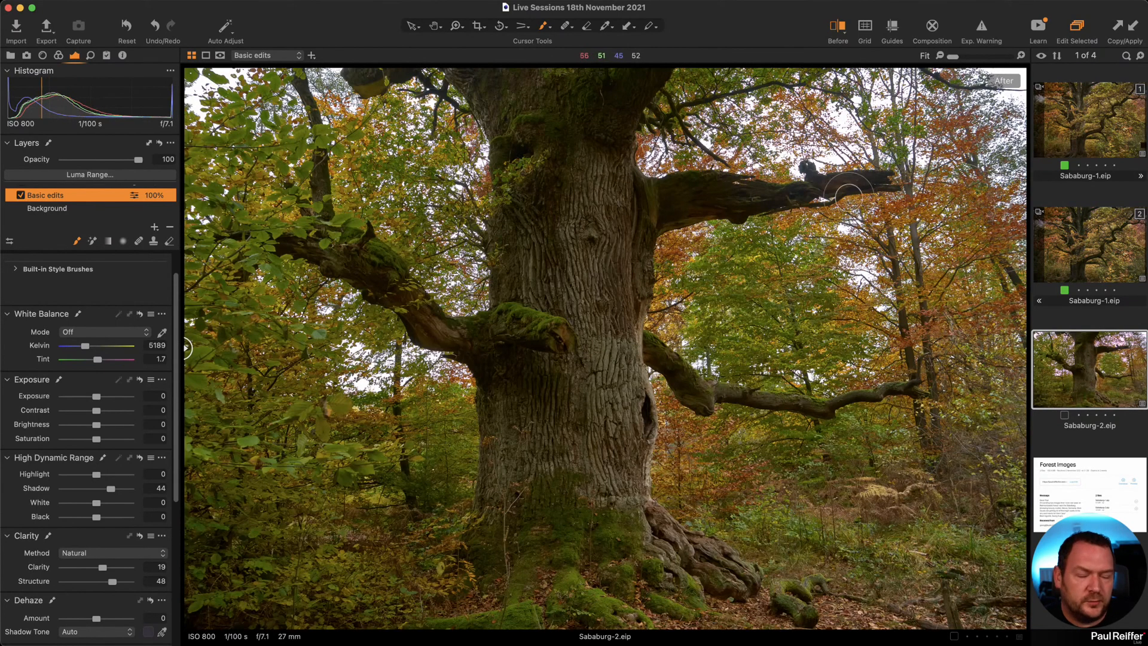
Inspect Sababurg-2's trunk and branches at 100% with and without Shadow recovery, and return to the second Sababurg-1 variant.
key(h)
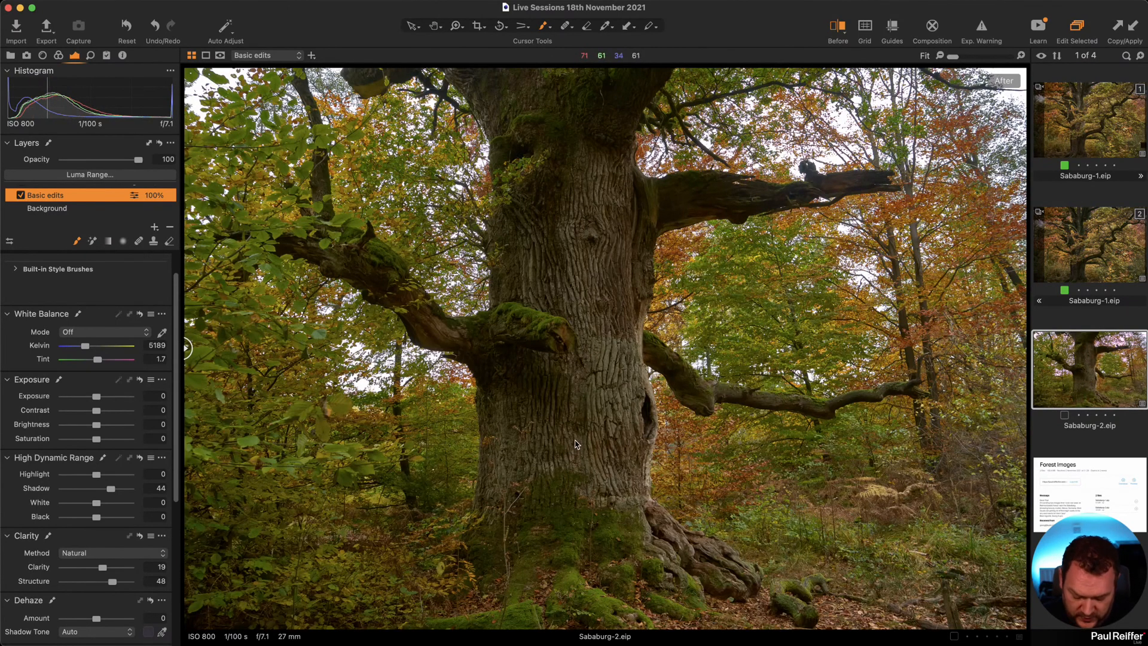
click(603, 490)
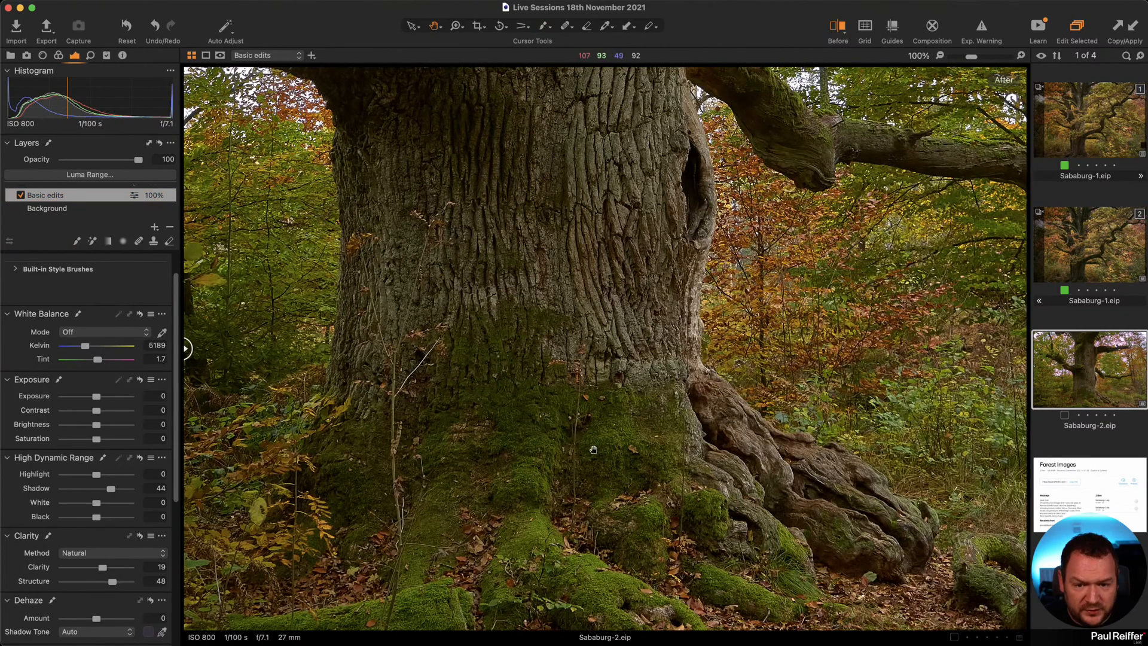
double_click(110, 489)
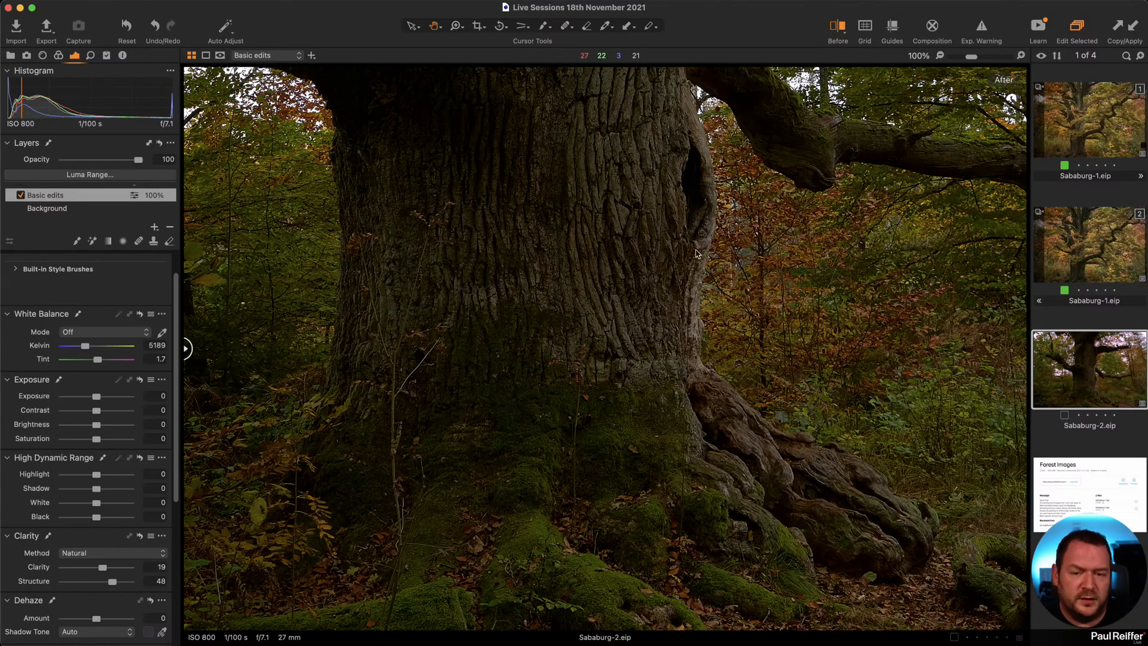
drag(720, 208, 468, 527)
drag(886, 213, 679, 423)
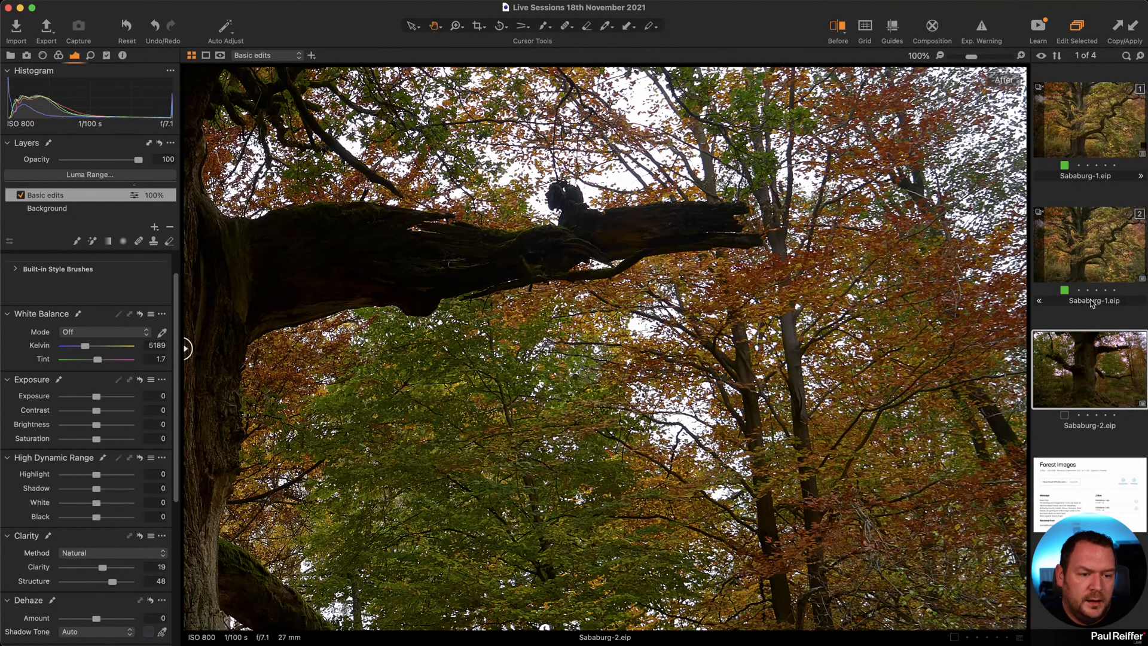
click(1095, 212)
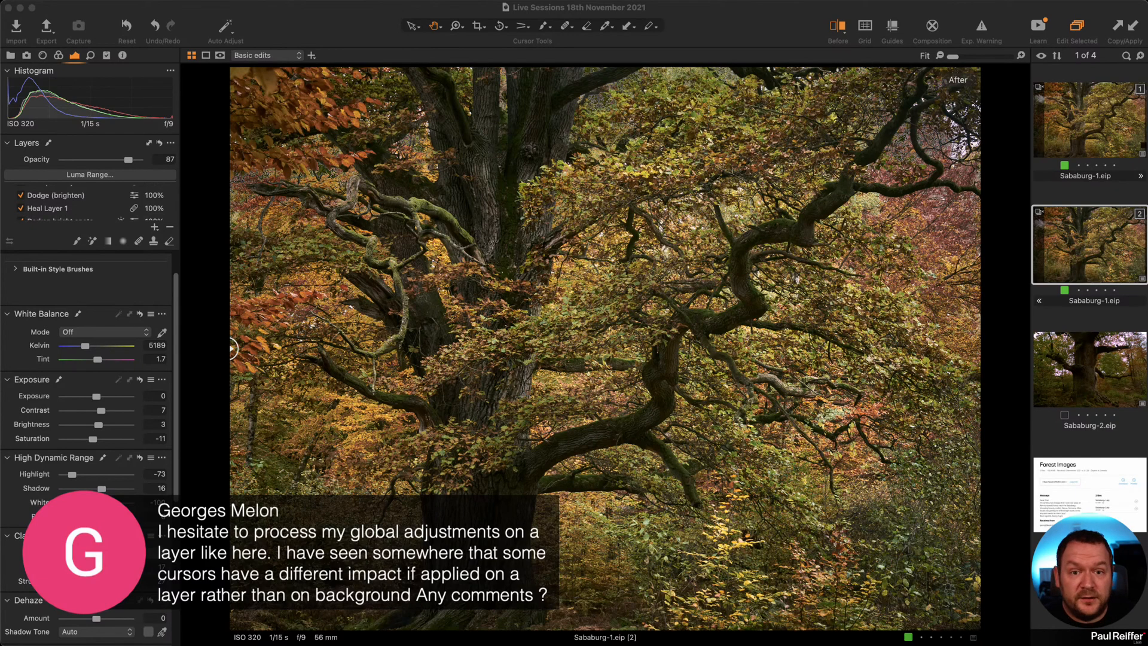
Try a Film Grain Impact of 23 with the Basic edits layer selected, and return the Impact to 0.
click(91, 55)
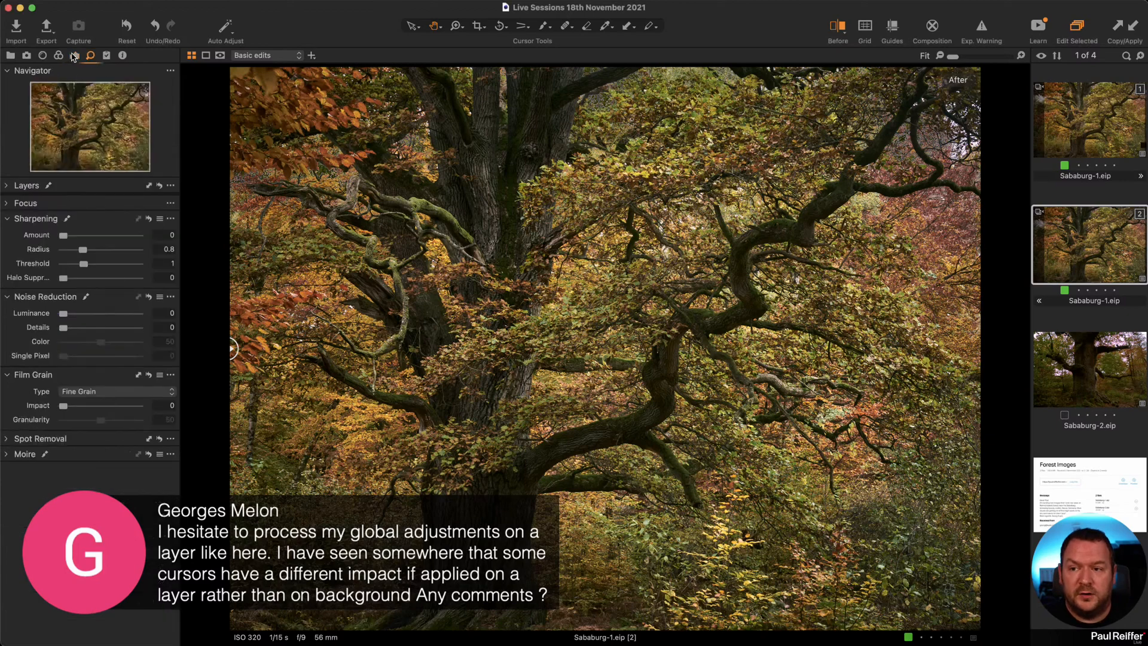
click(8, 186)
scroll(73, 243, down, 3)
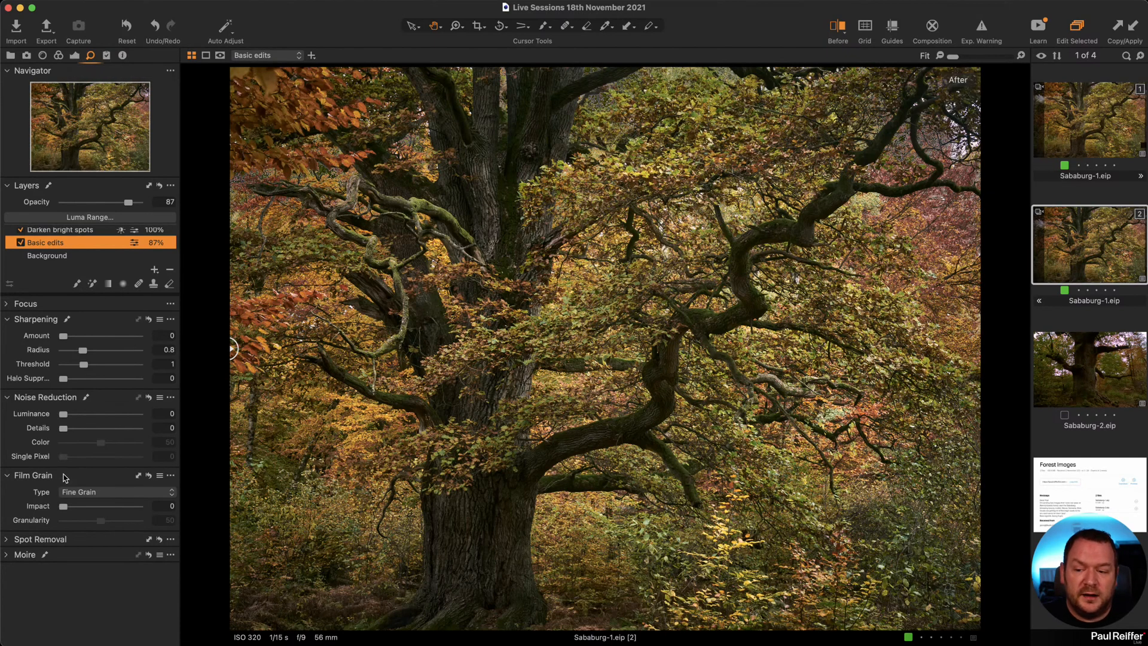
drag(63, 506, 80, 505)
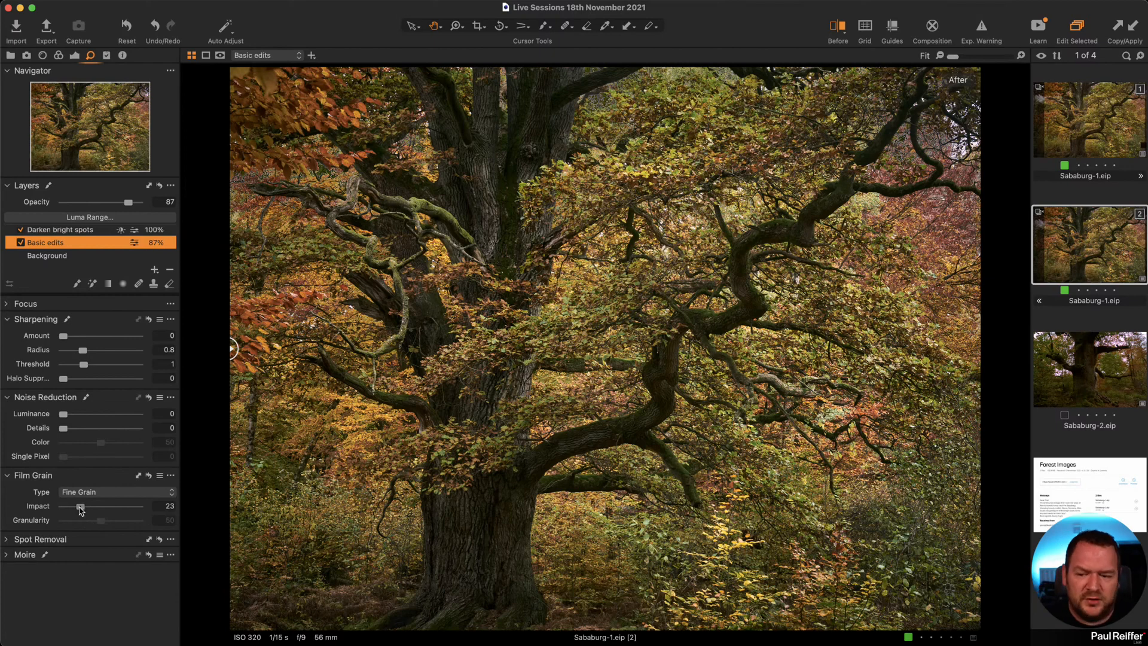
drag(81, 506, 38, 509)
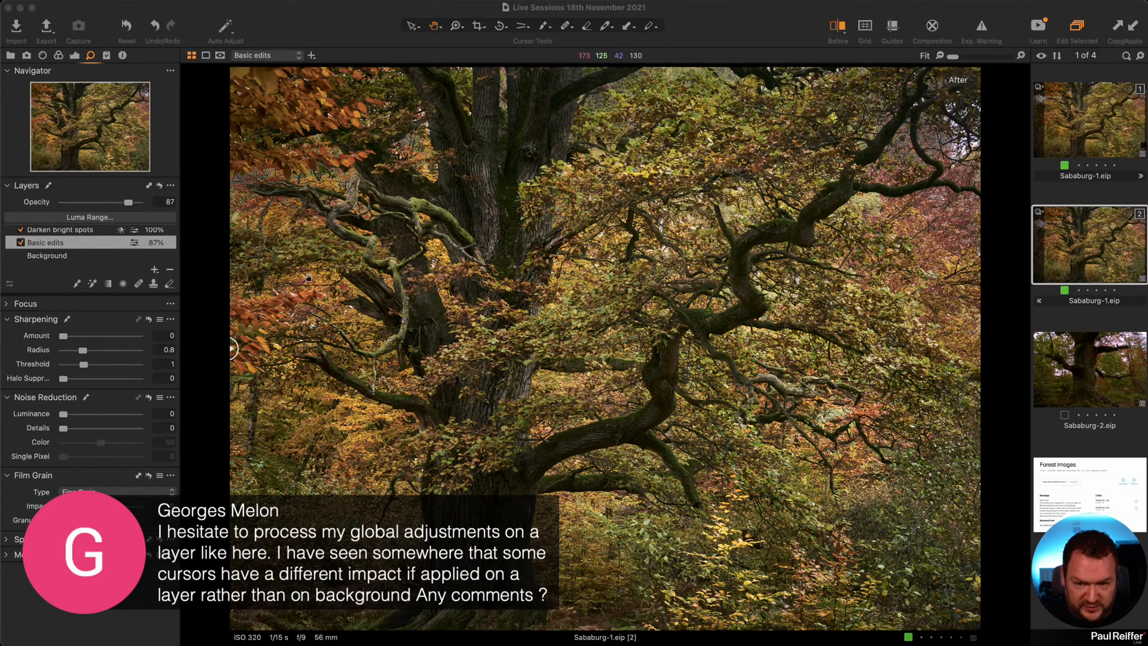
Show the mask overlay, and add a new empty adjustment layer with its mask filled.
click(321, 28)
key(m)
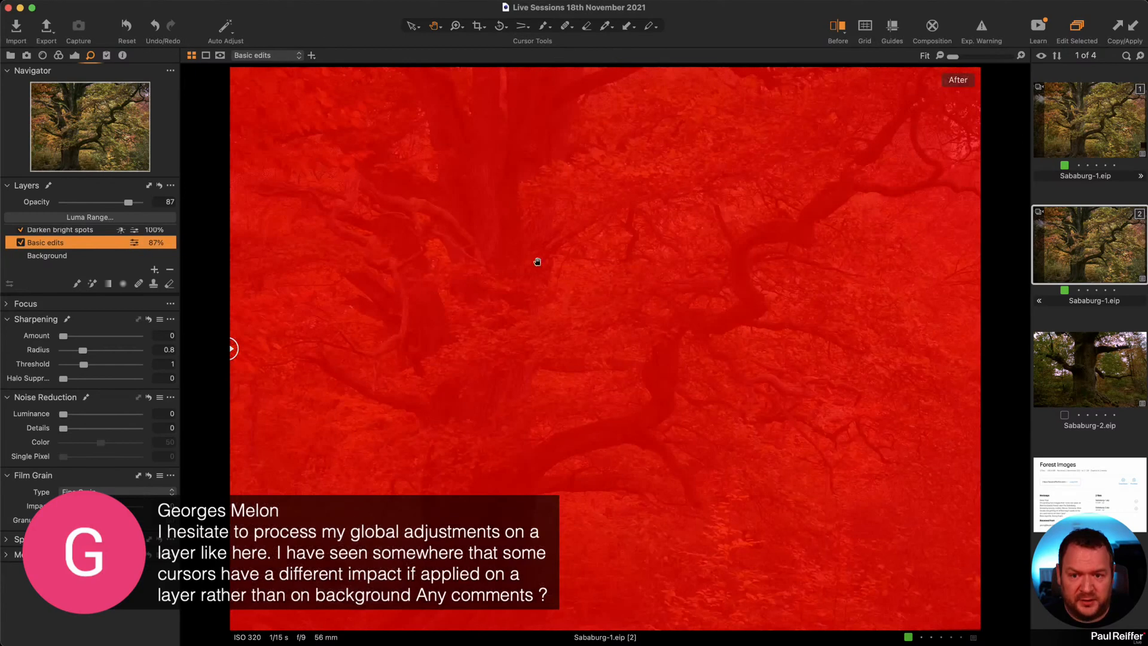
click(154, 270)
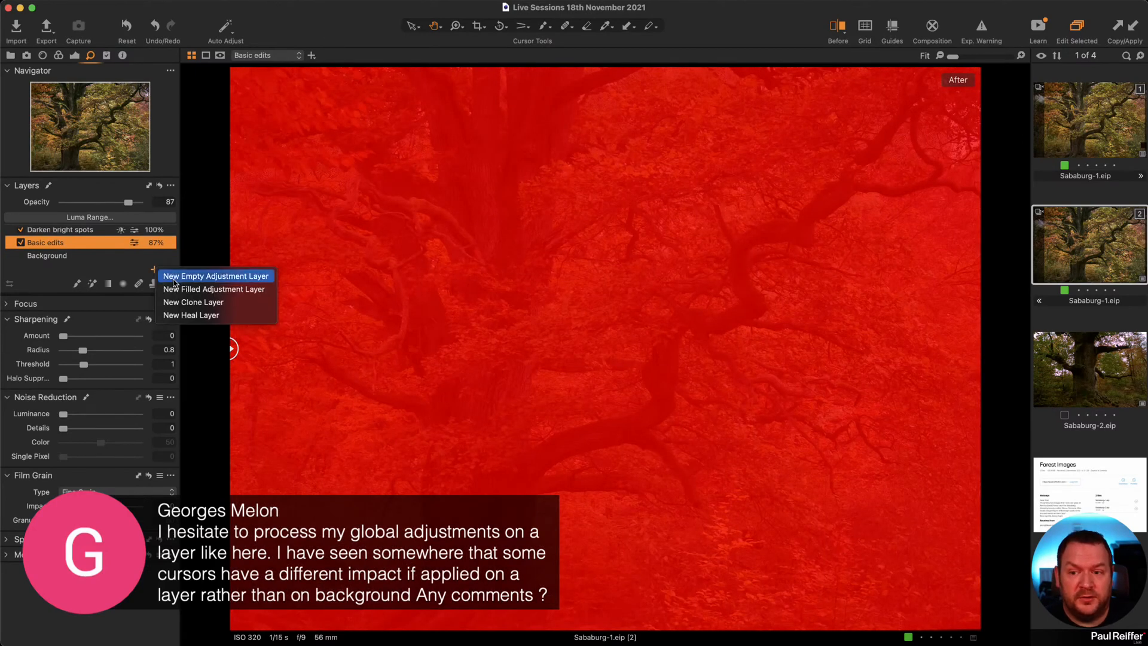
click(102, 273)
click(154, 270)
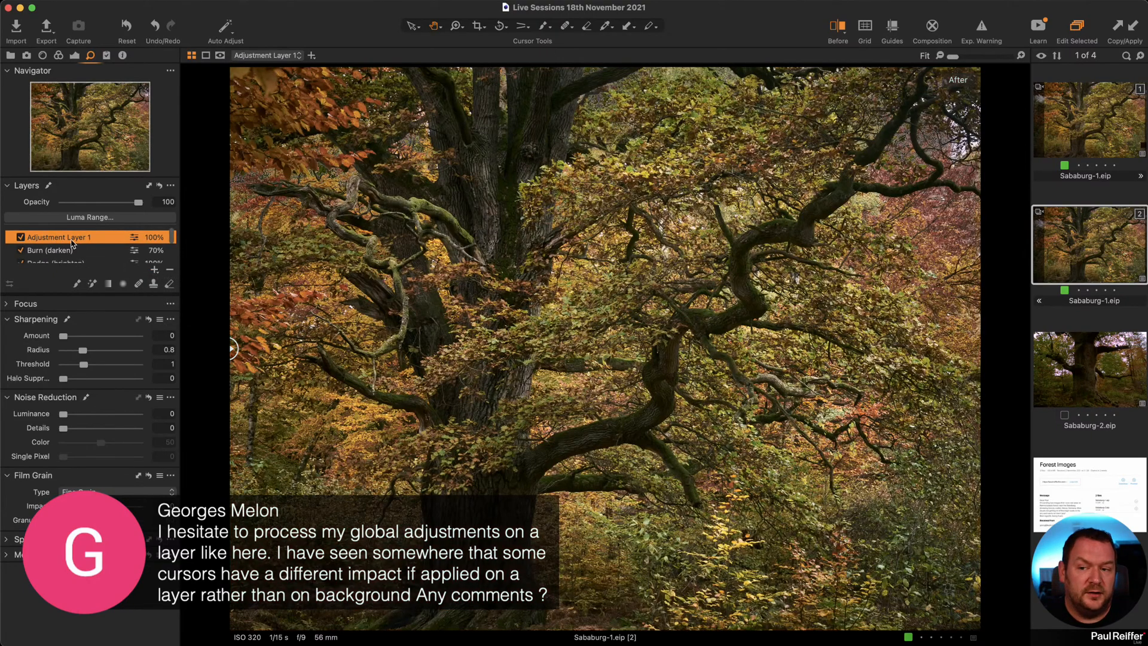
right_click(77, 240)
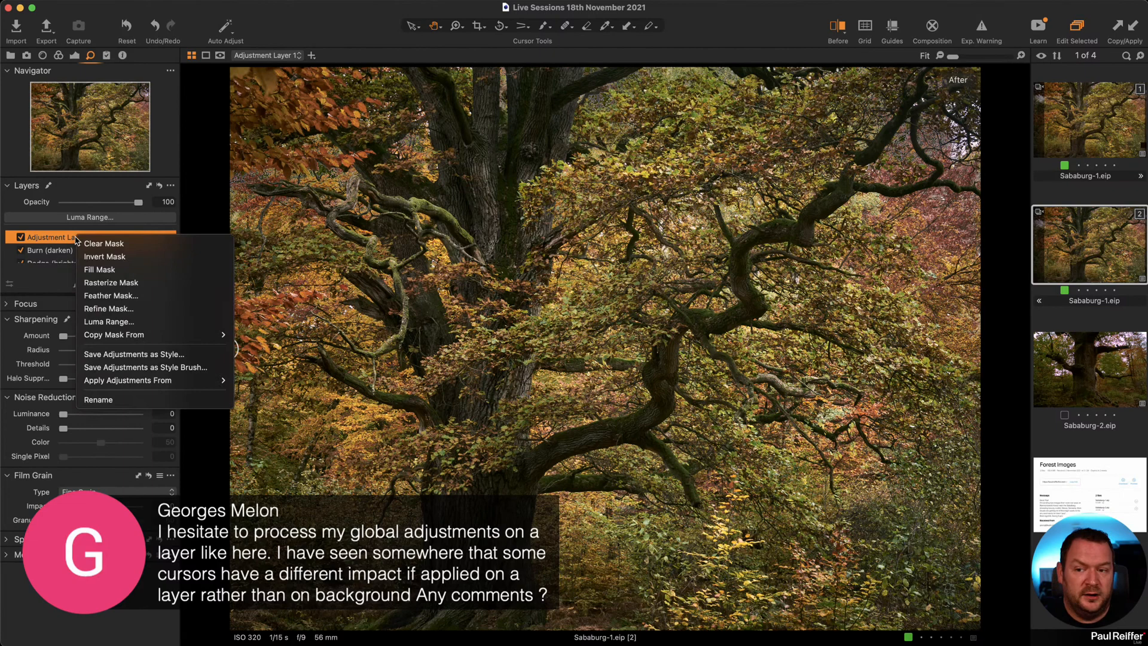
click(111, 270)
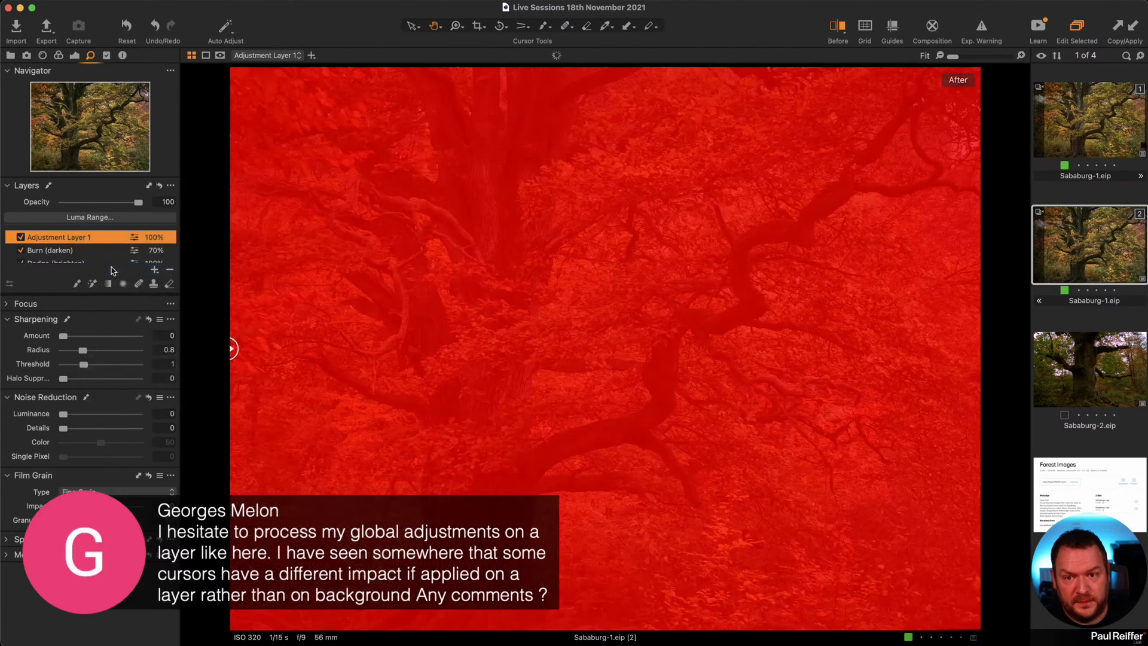
Add a second empty adjustment layer and brush a mask band across the upper part of the tree.
click(154, 271)
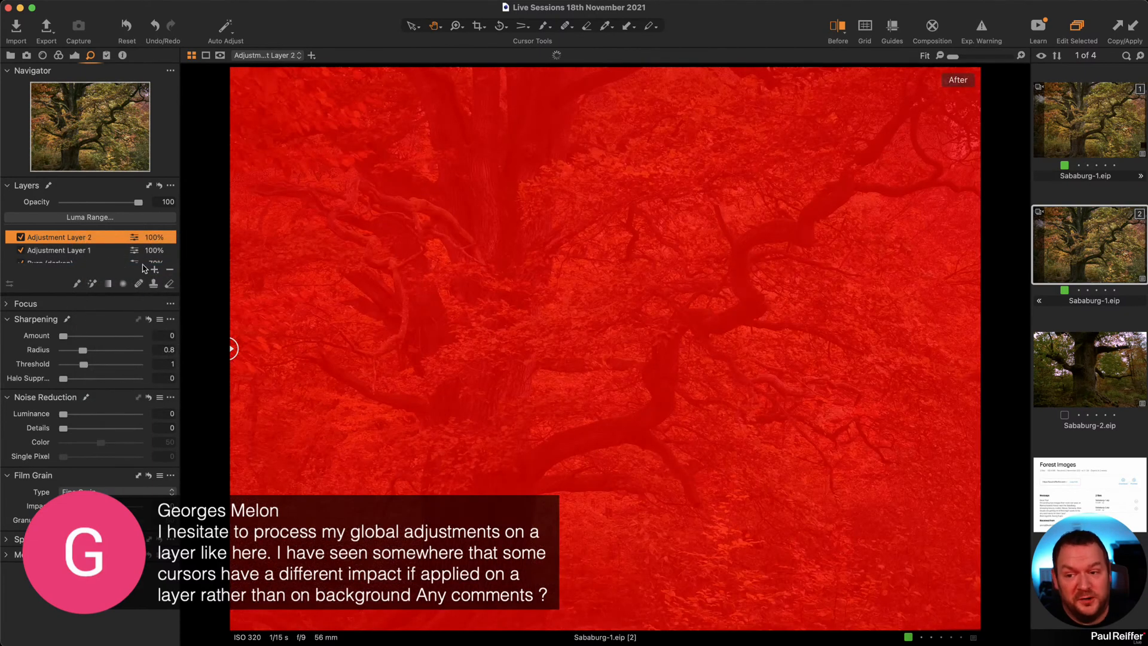
key(b)
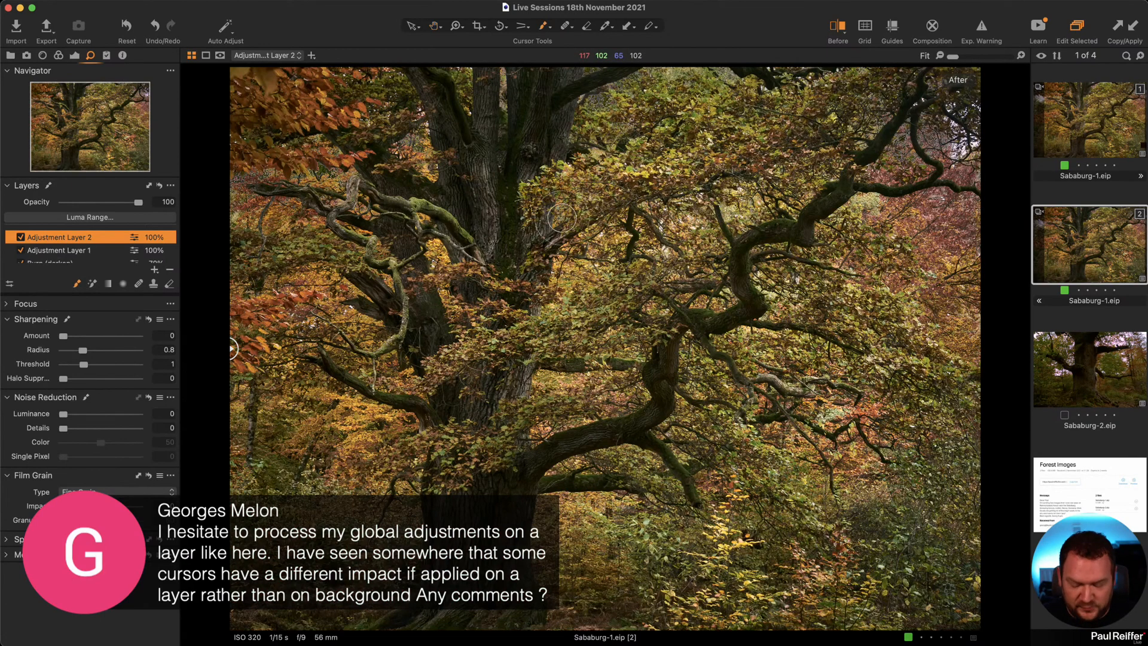
mouse_move(399, 142)
mouse_down()
mouse_move(550, 104)
mouse_move(544, 137)
mouse_move(242, 155)
mouse_move(371, 194)
mouse_move(783, 141)
mouse_move(893, 175)
mouse_move(353, 129)
mouse_move(692, 156)
mouse_move(923, 203)
mouse_move(400, 237)
mouse_move(666, 227)
mouse_move(387, 153)
mouse_move(285, 193)
mouse_move(809, 237)
mouse_up()
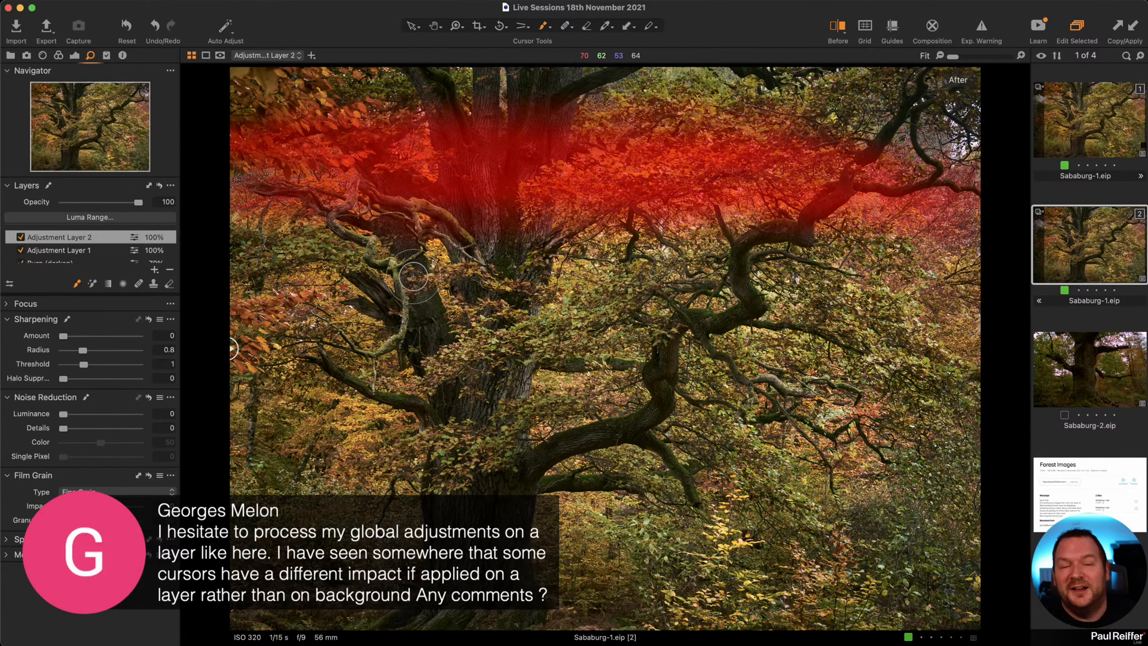
Try filling the mask of Adjustment Layer 2, and delete that layer.
right_click(100, 238)
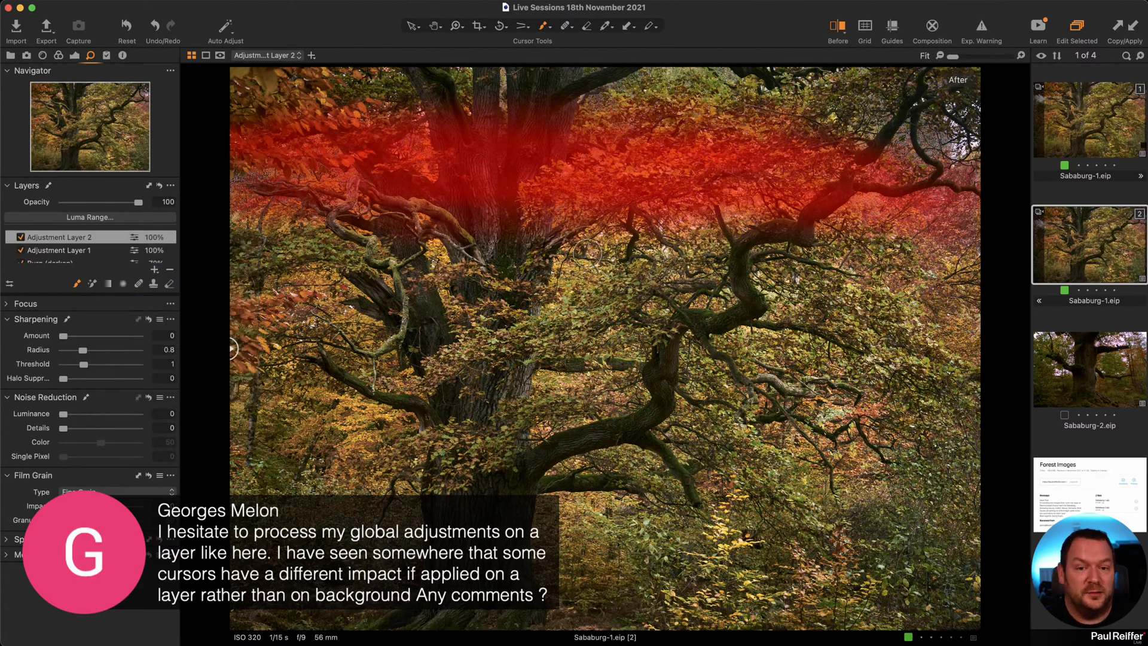
right_click(109, 231)
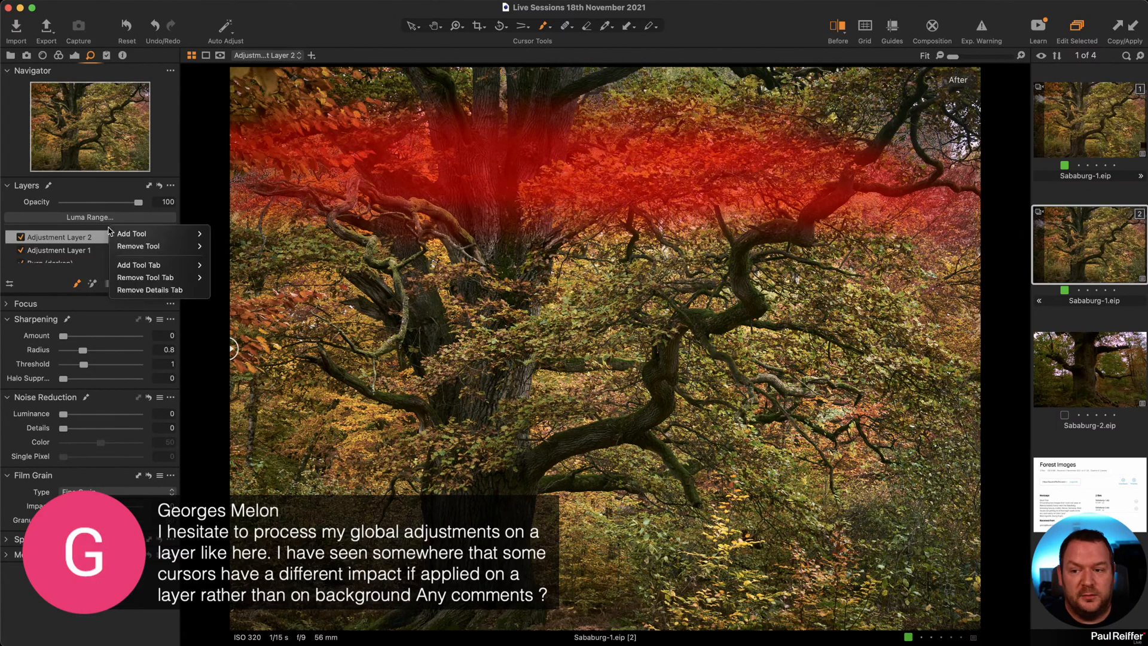
right_click(98, 236)
click(131, 267)
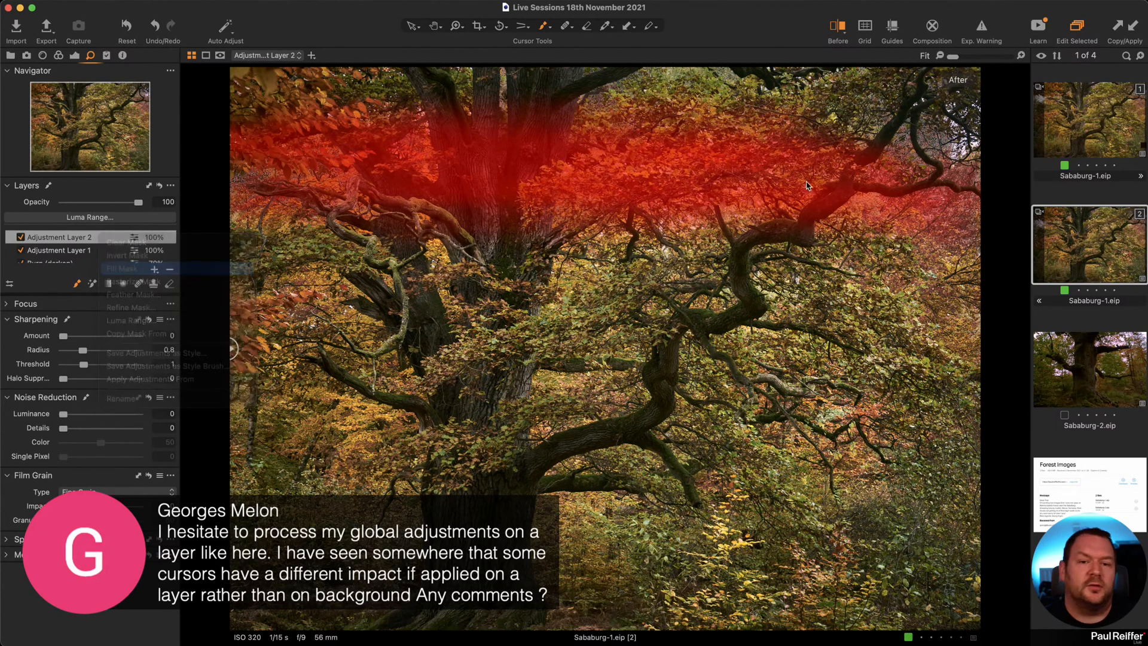
click(170, 270)
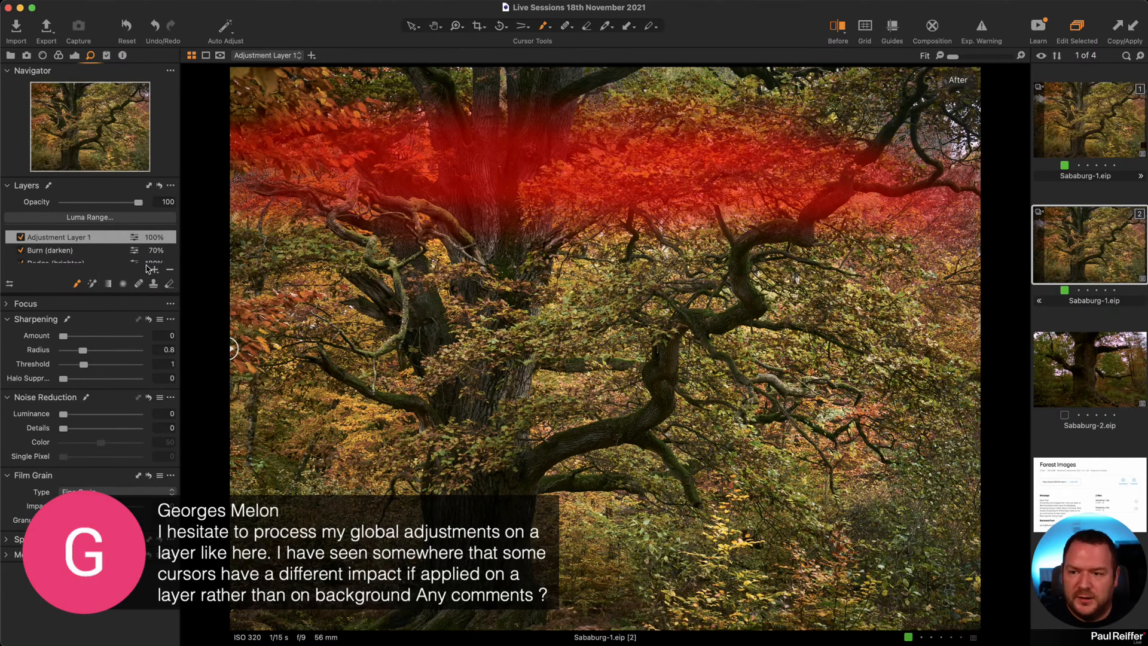
Fill the mask of Adjustment Layer 1 and hide the mask overlay.
right_click(96, 237)
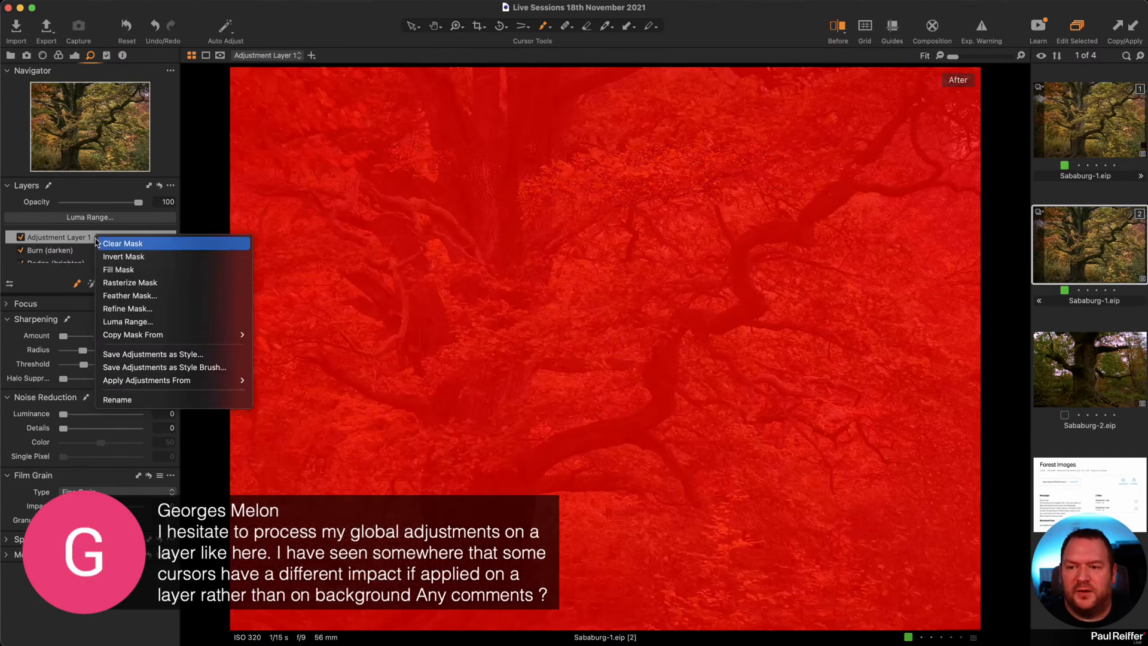
click(122, 270)
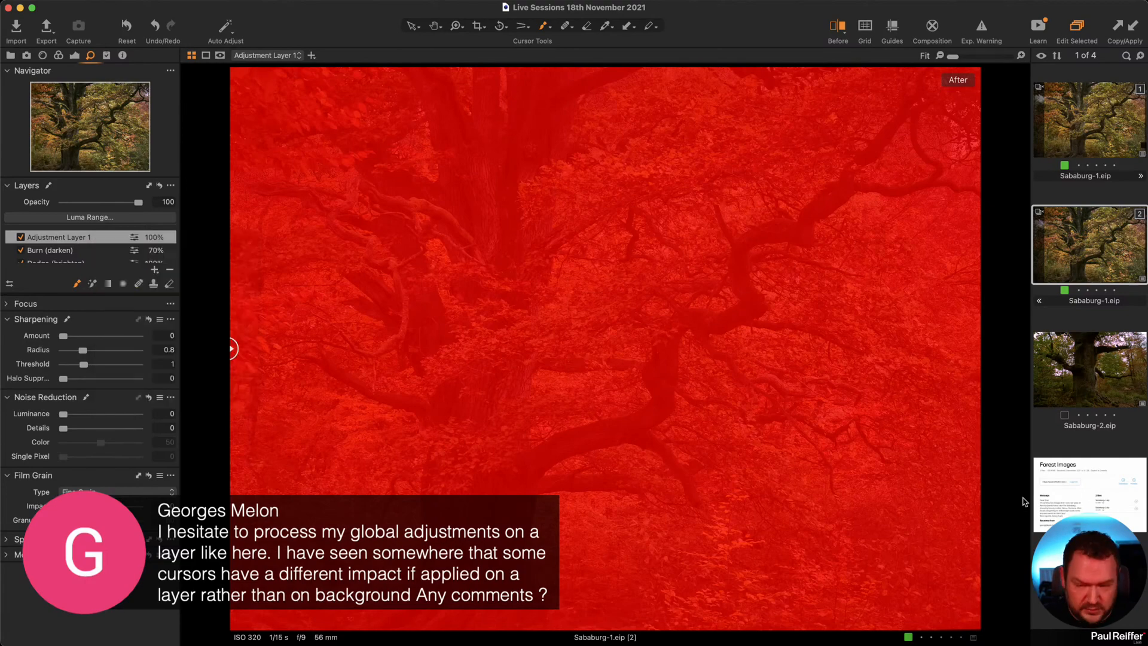
key(m)
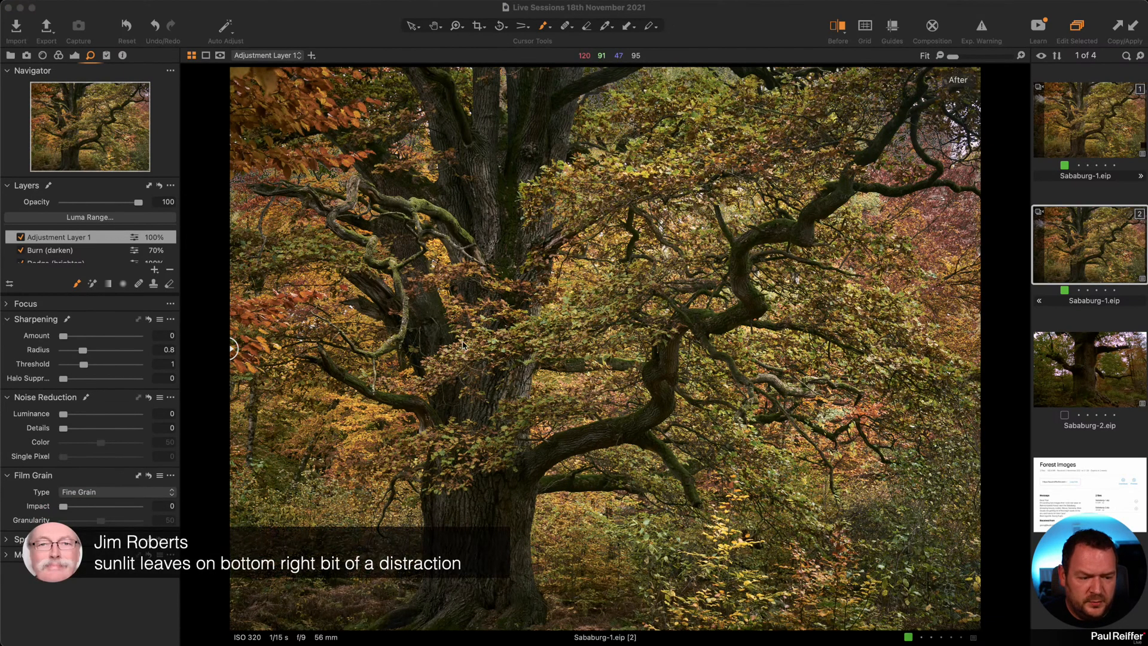
Select the Burn (darken) layer, expand the built-in style brushes, and check where the layer's mask is painted.
click(714, 26)
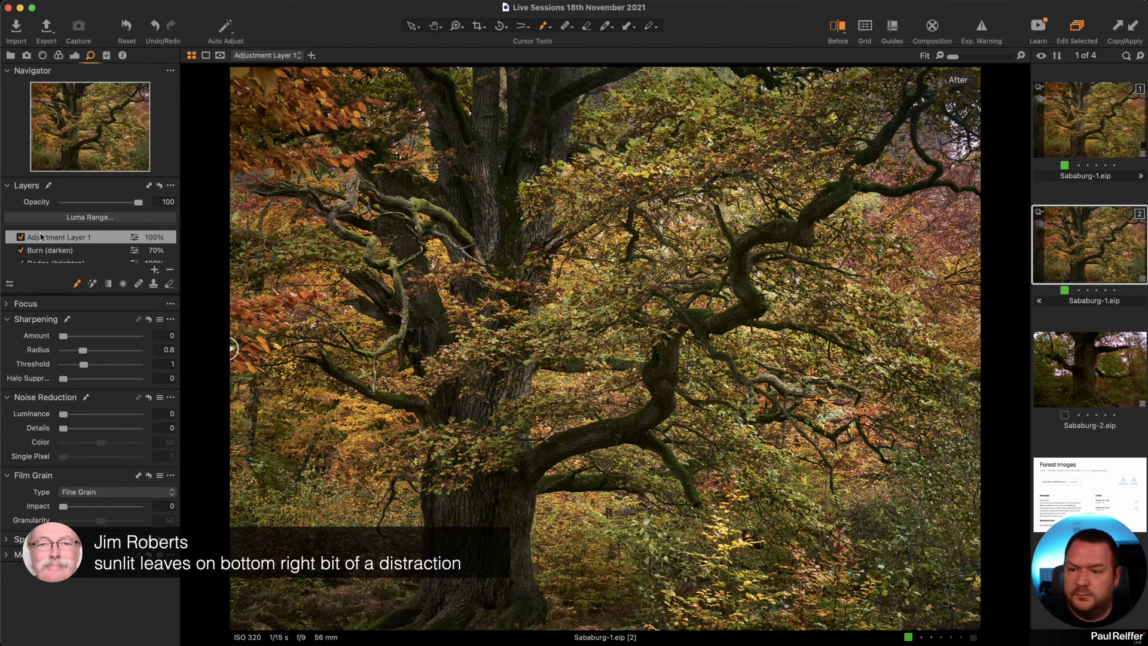
click(66, 251)
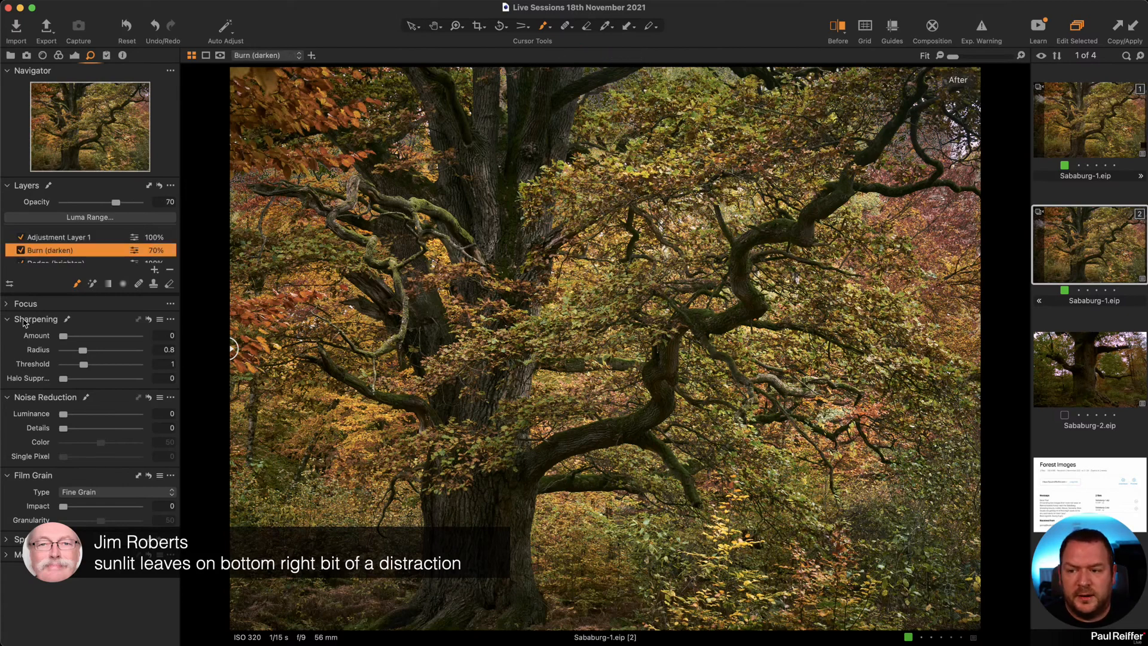
click(74, 55)
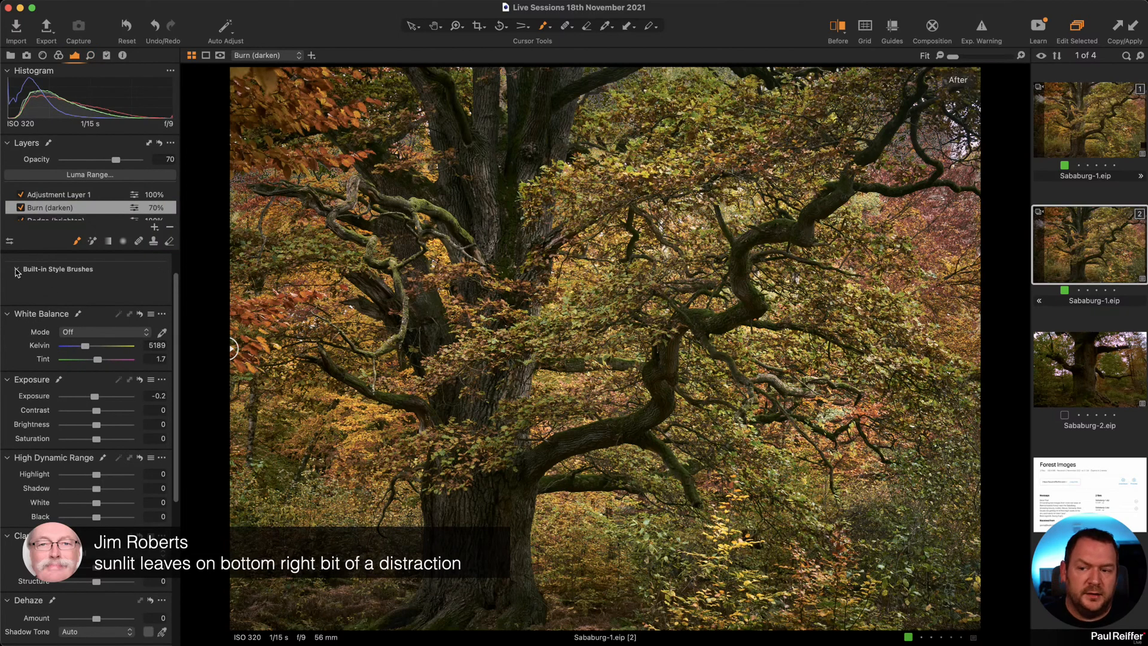
click(16, 270)
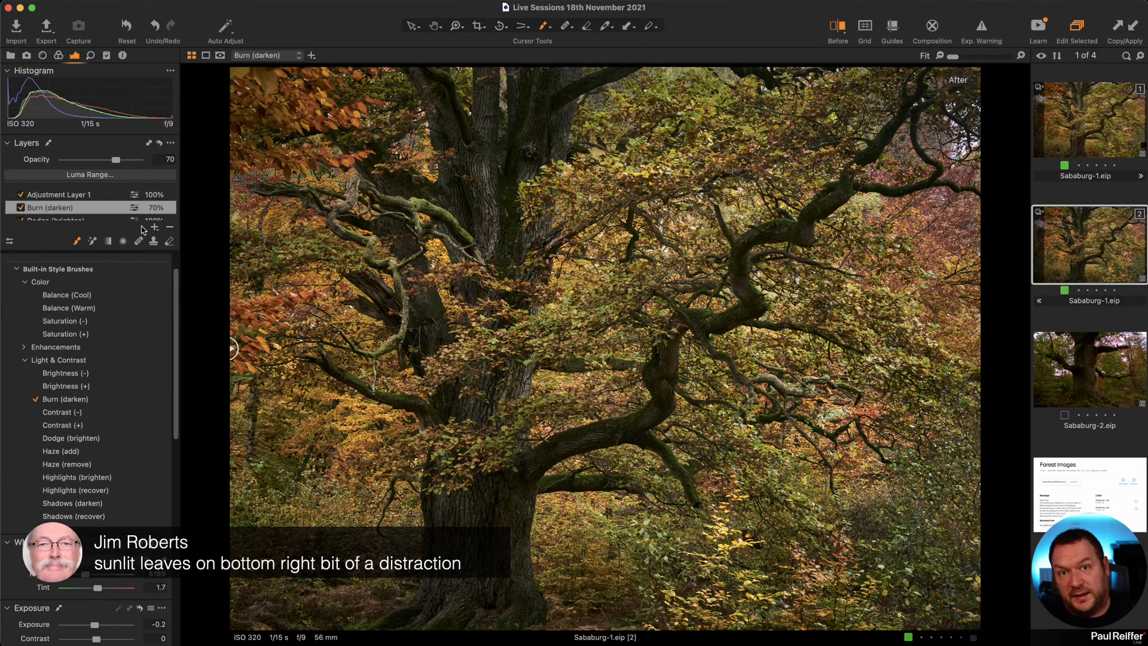
key(m)
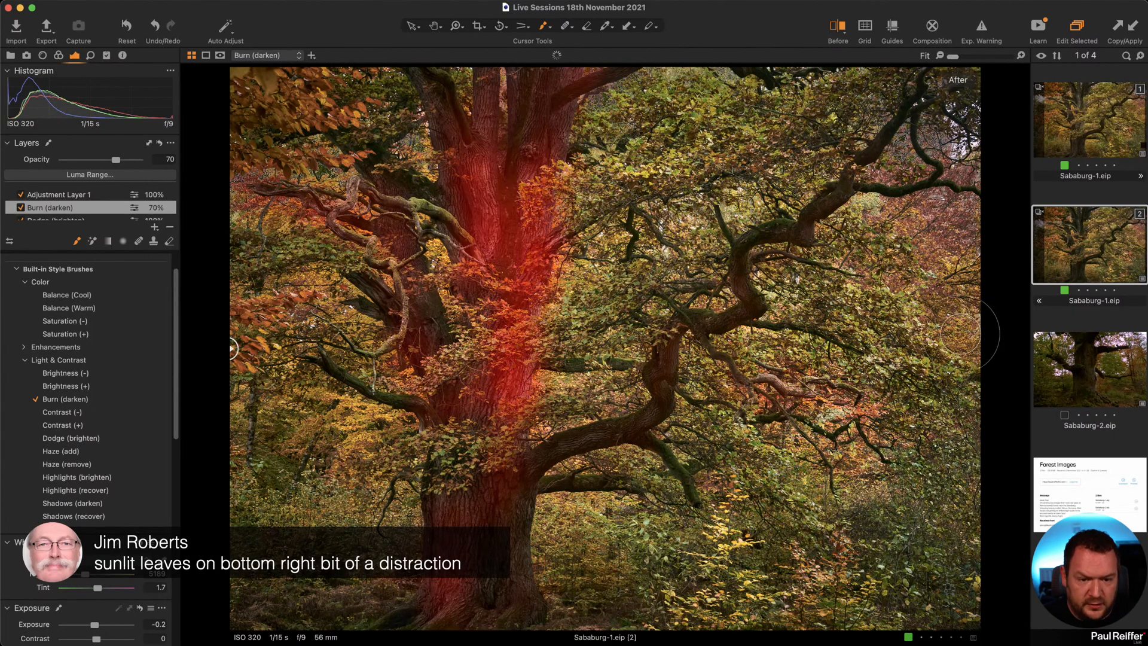
key(m)
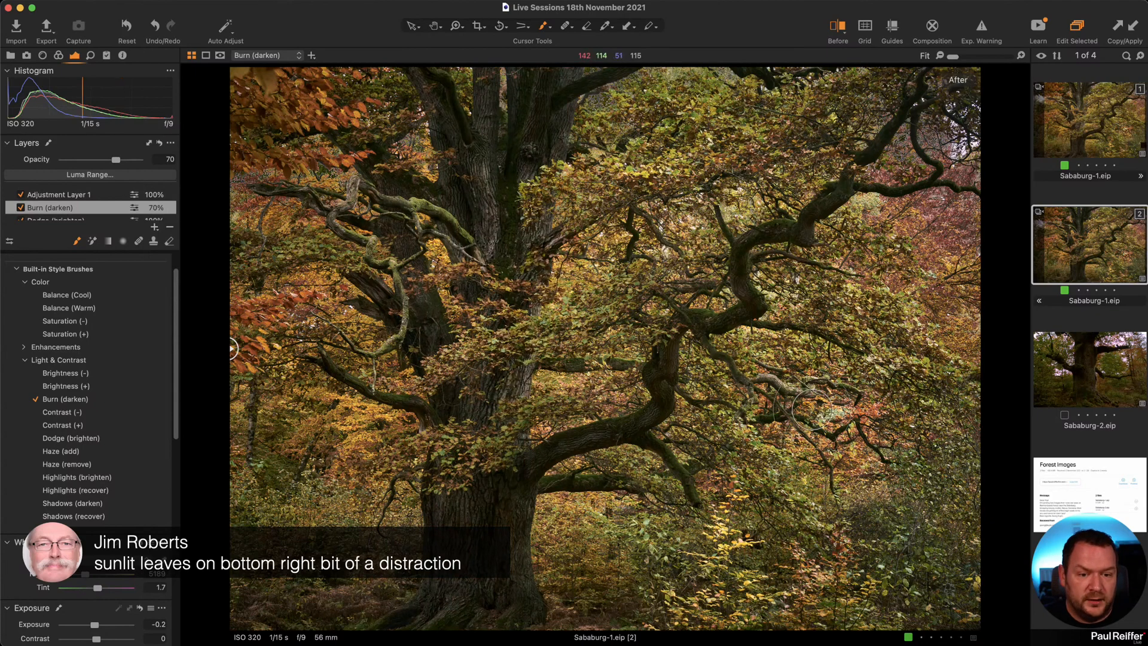
mouse_move(812, 408)
mouse_down()
mouse_move(848, 409)
mouse_move(824, 427)
mouse_move(885, 445)
mouse_up()
mouse_move(709, 428)
mouse_down()
mouse_move(895, 547)
mouse_move(868, 547)
mouse_move(760, 483)
mouse_up()
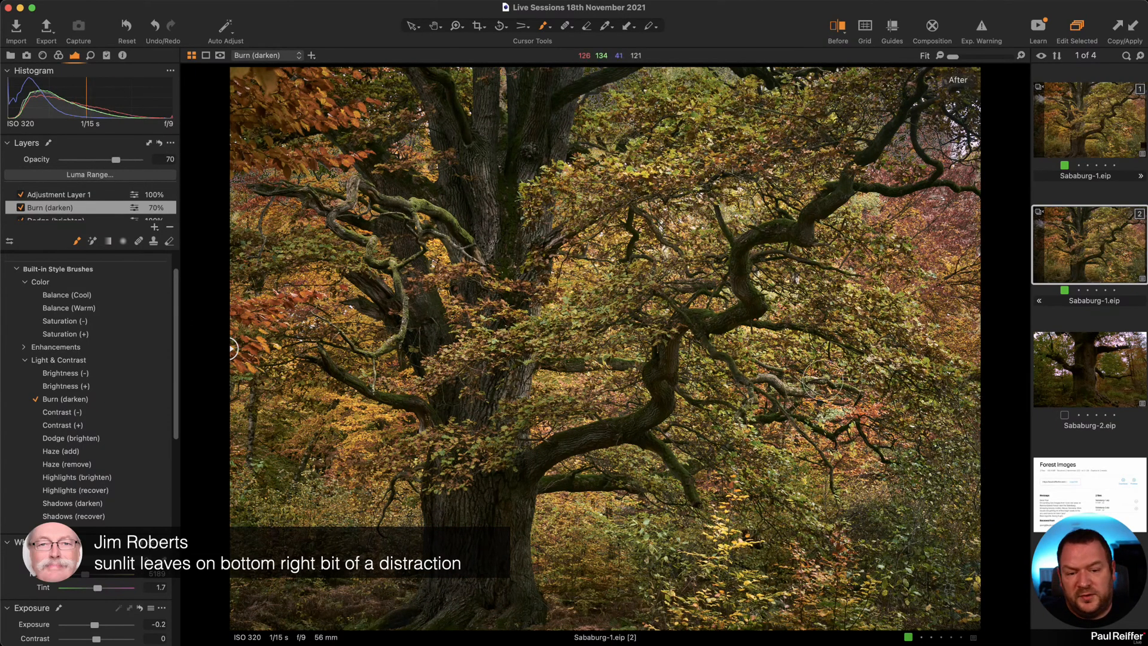
Add a new empty adjustment layer and name it "Right Hand Leaves".
click(155, 227)
double_click(77, 197)
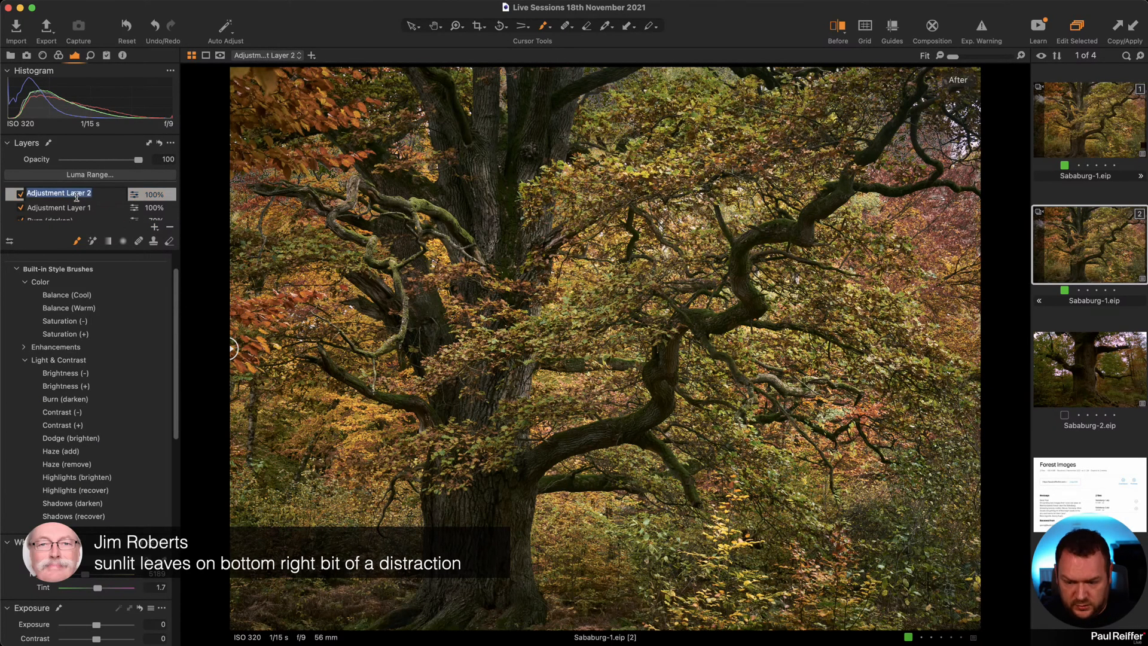
text(Right Hand Leave)
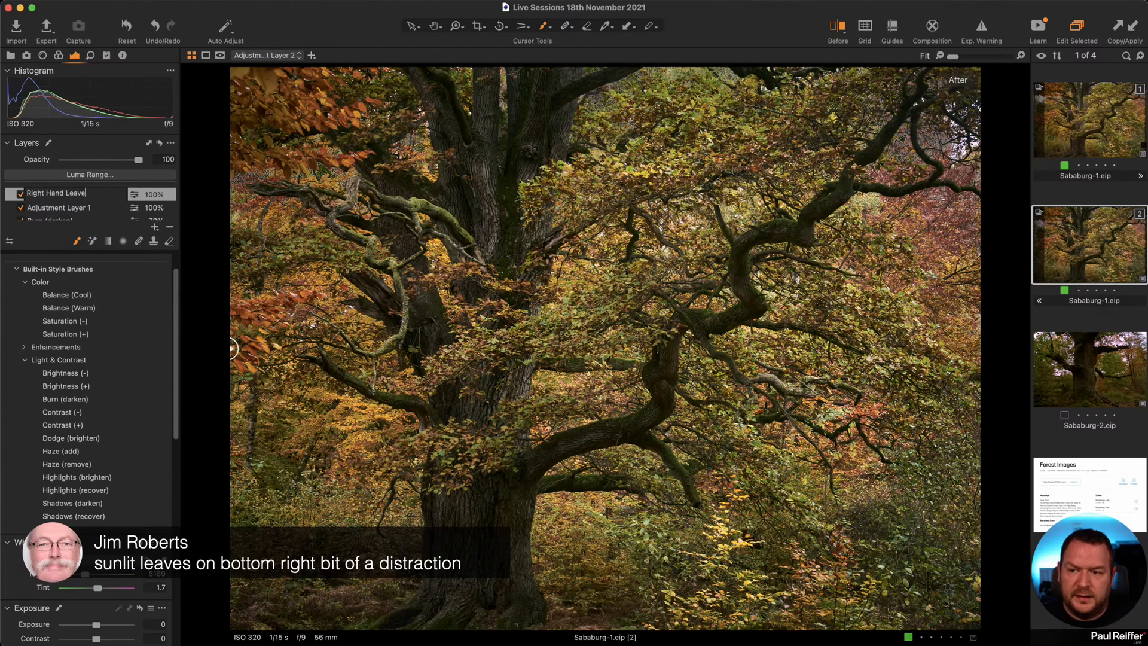
text(s)
key(Return)
Set the layer's Highlight to -77 and White to -51, brush its mask over the lower-right leaves, and compare with the layer off.
scroll(62, 380, down, 5)
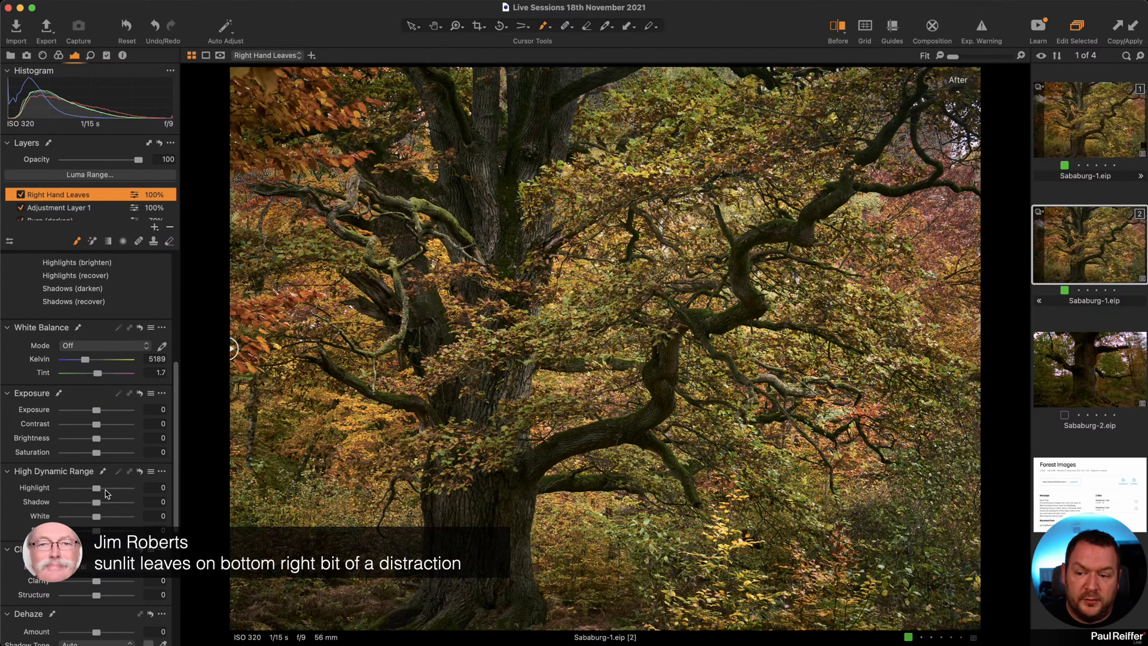
mouse_move(96, 488)
mouse_down()
mouse_move(71, 489)
mouse_move(81, 519)
mouse_up()
right_click(657, 351)
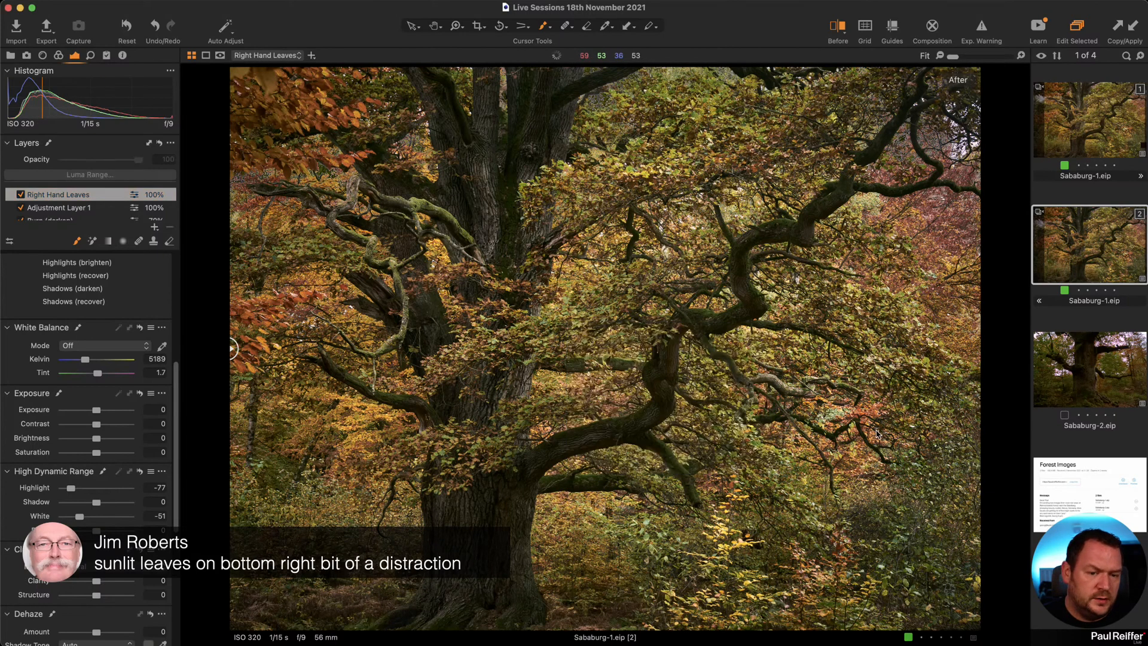
right_click(791, 454)
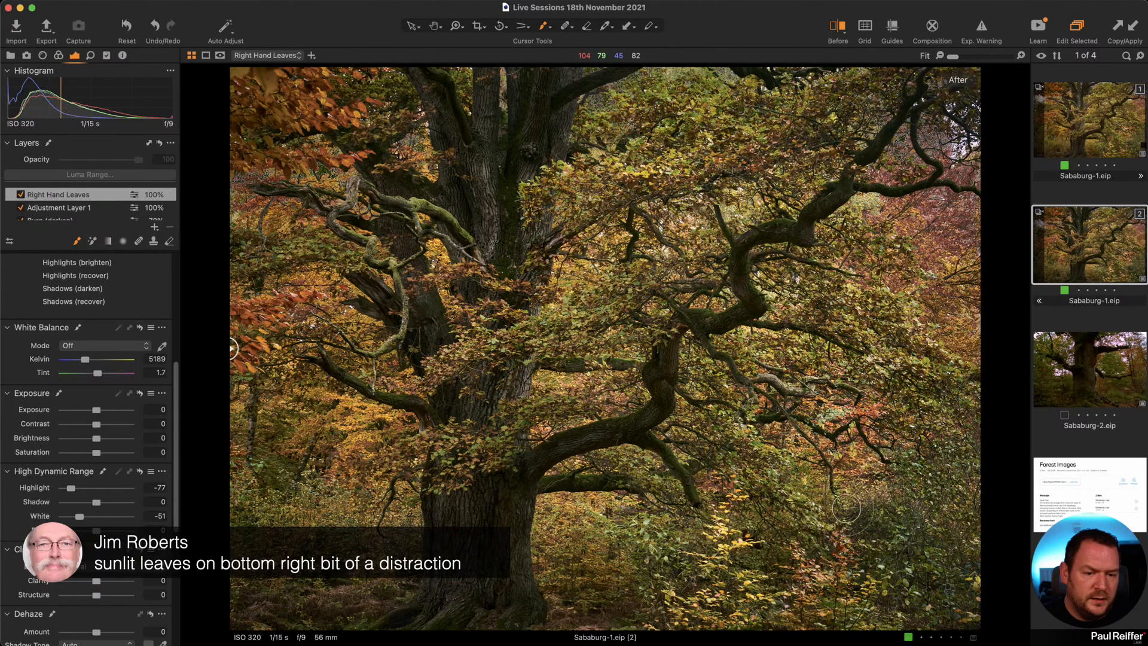
mouse_move(836, 350)
mouse_down()
mouse_move(898, 307)
mouse_move(630, 532)
mouse_move(643, 569)
mouse_move(721, 562)
mouse_up()
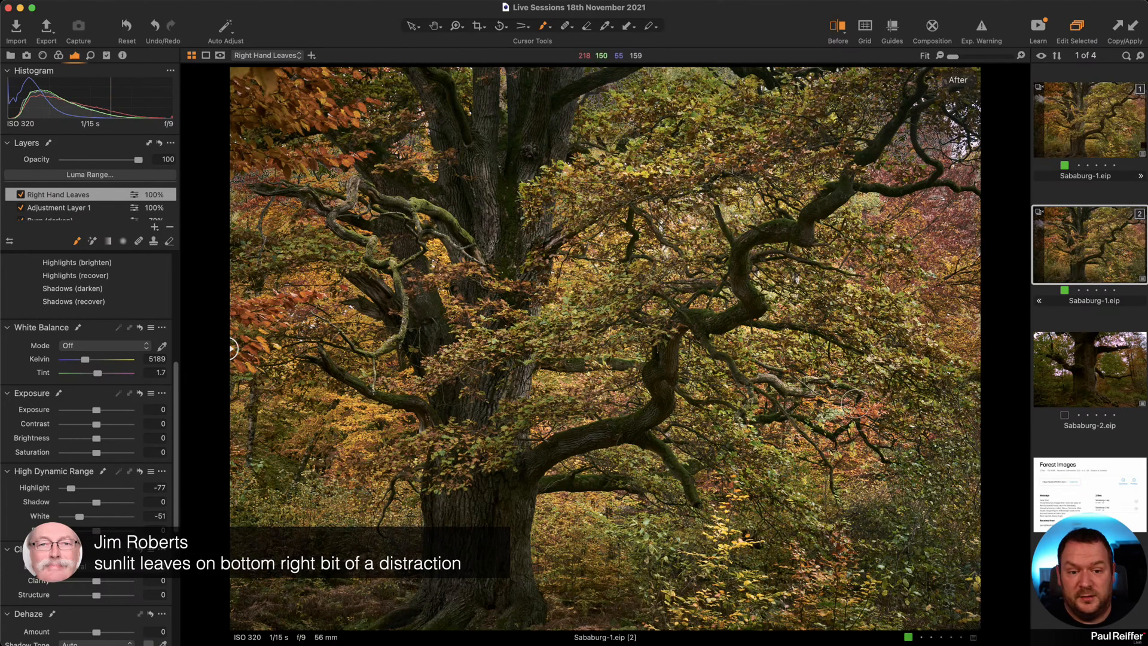
click(21, 195)
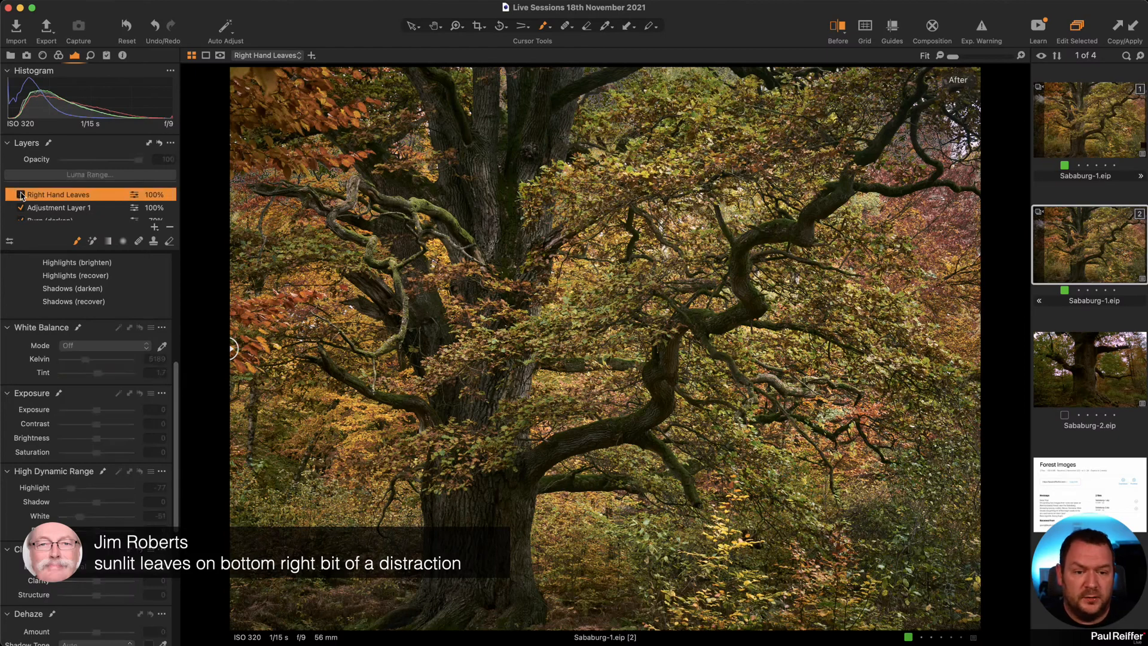
click(21, 195)
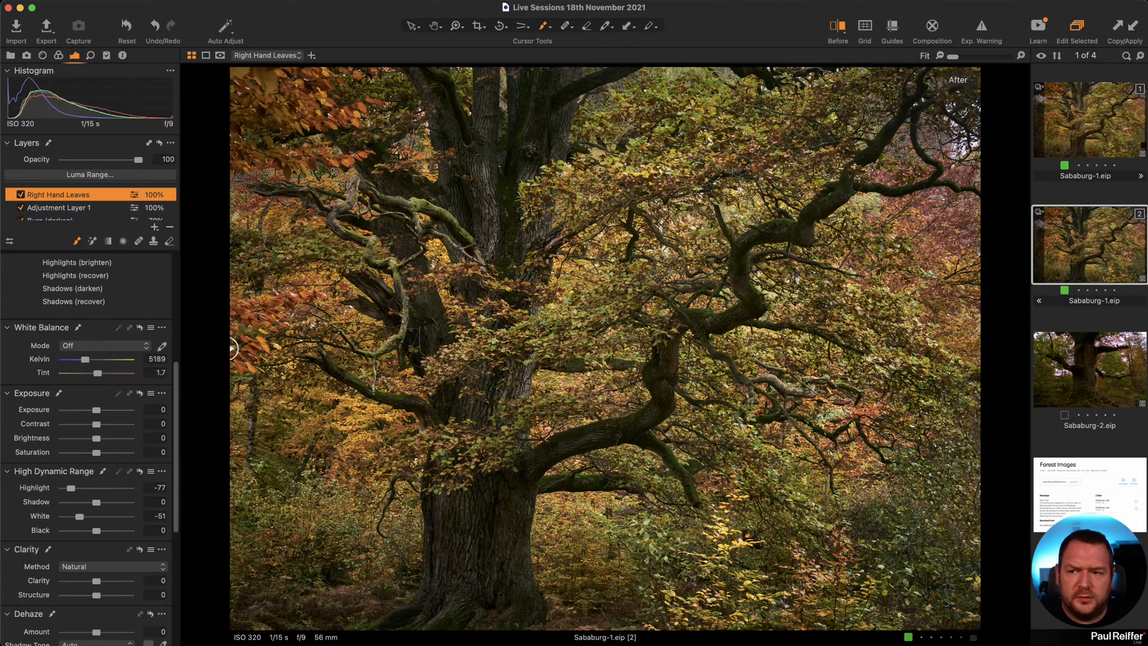
Open the user collection holding the Azores cave photos and compare Azores 2.jpg with the raw file A51A7600.CR2.
click(11, 55)
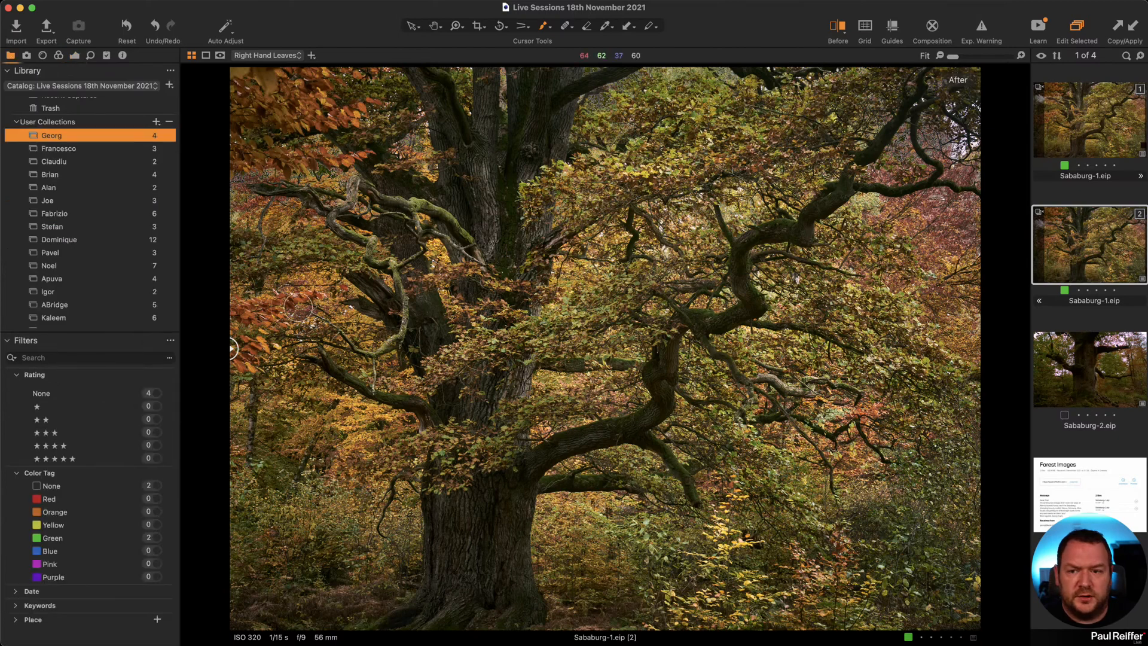
click(81, 149)
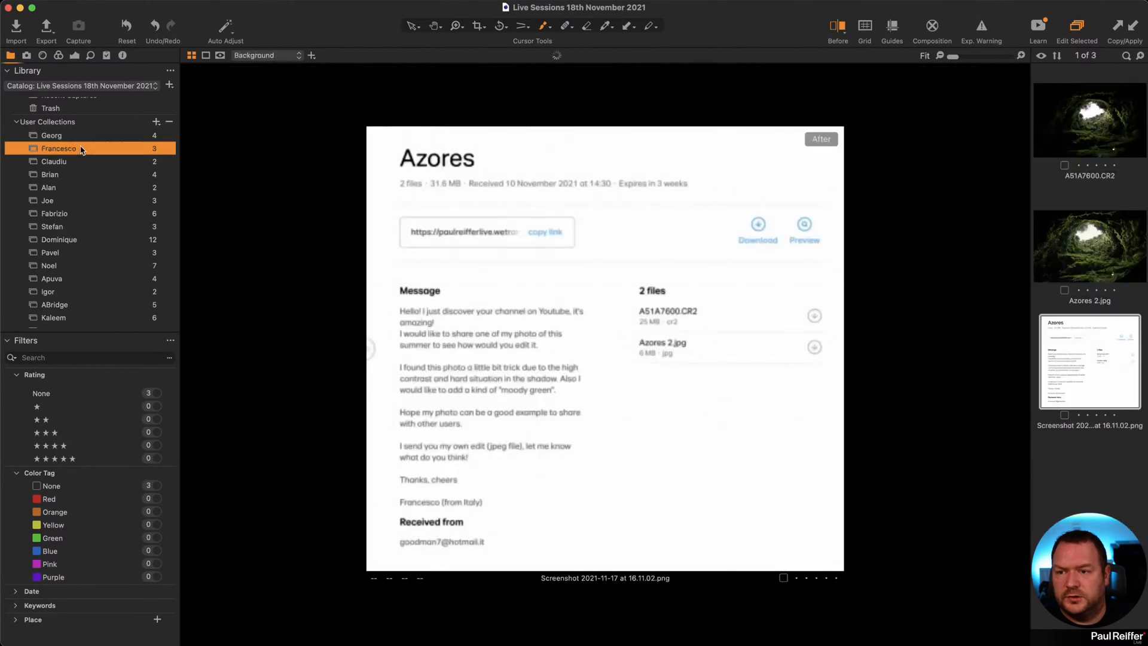
click(1083, 228)
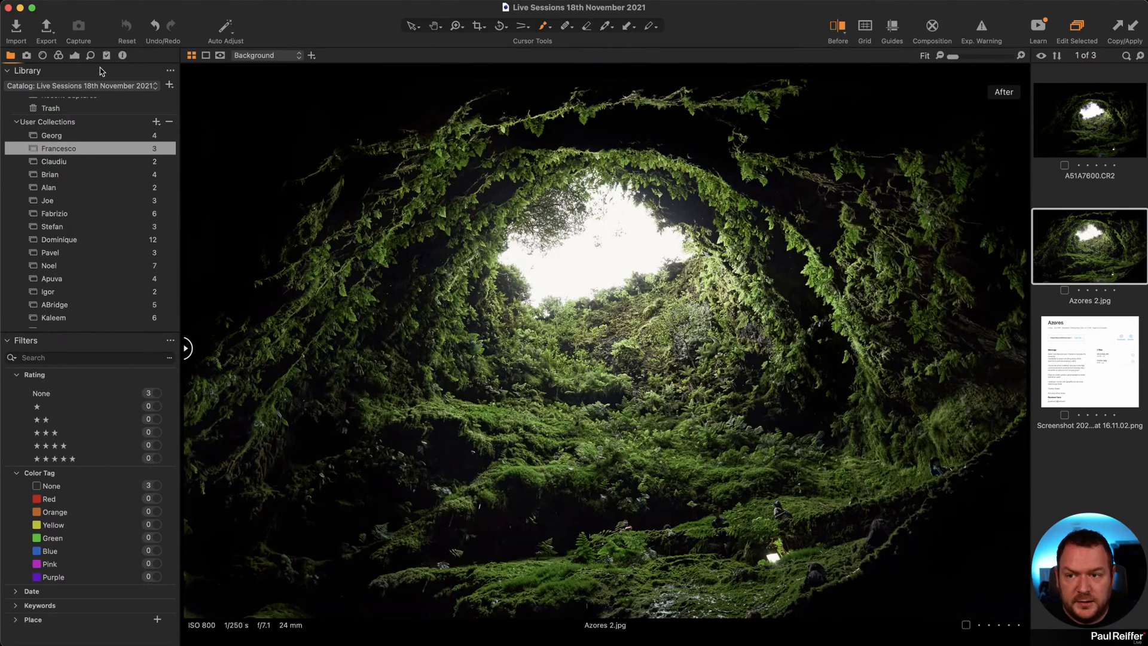
click(74, 55)
click(1068, 141)
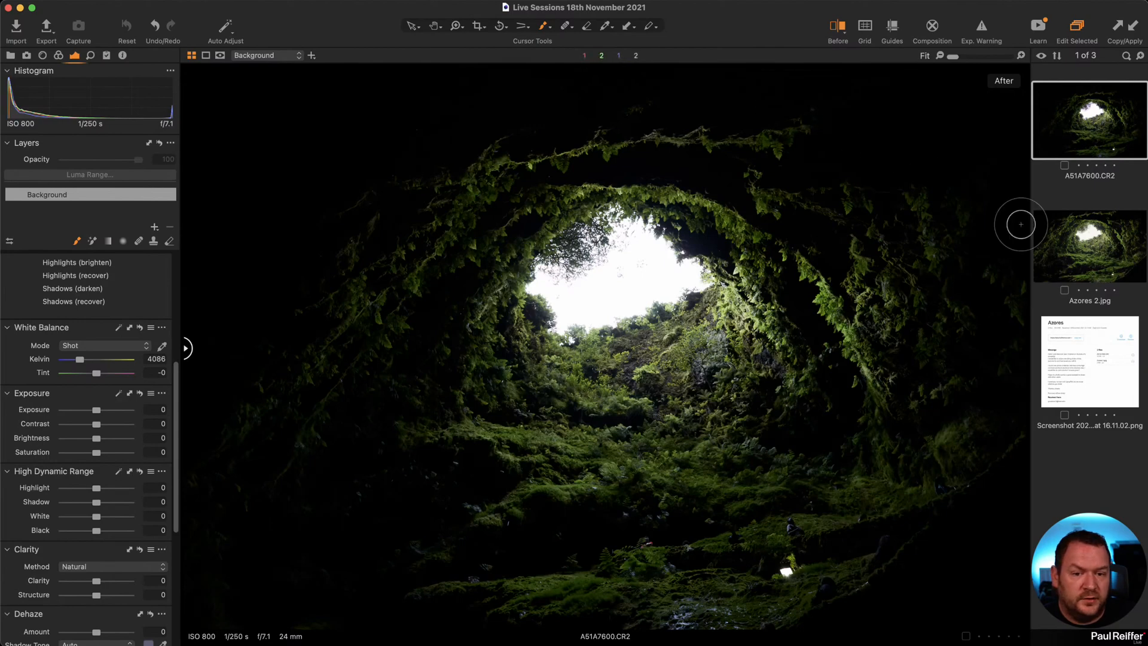
click(1109, 217)
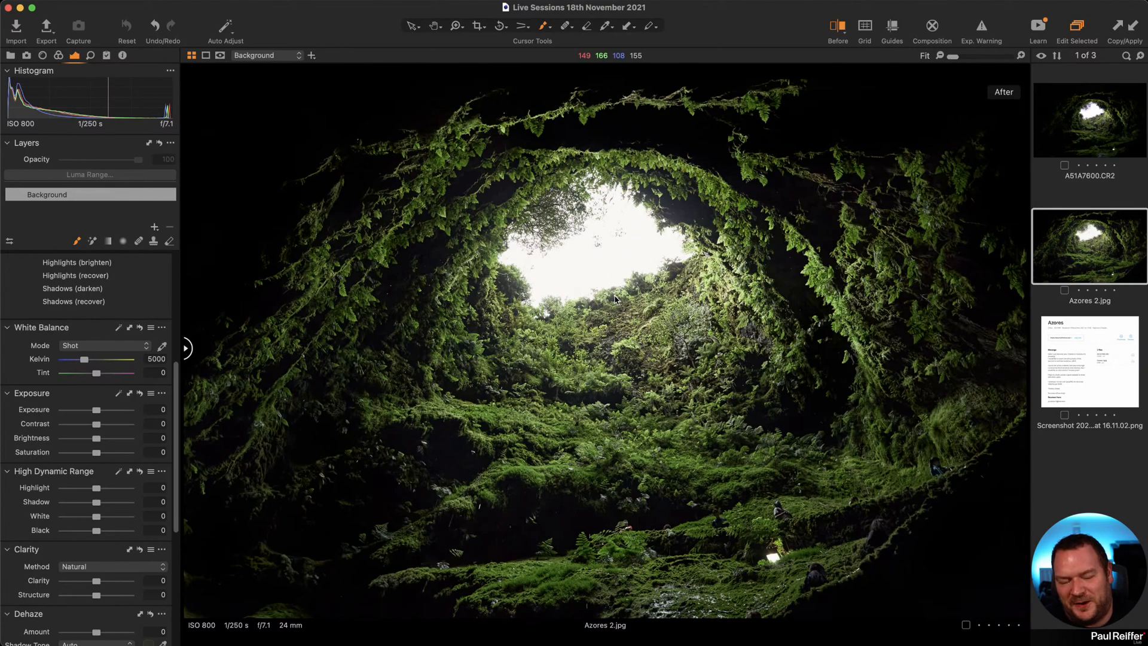
key(Up)
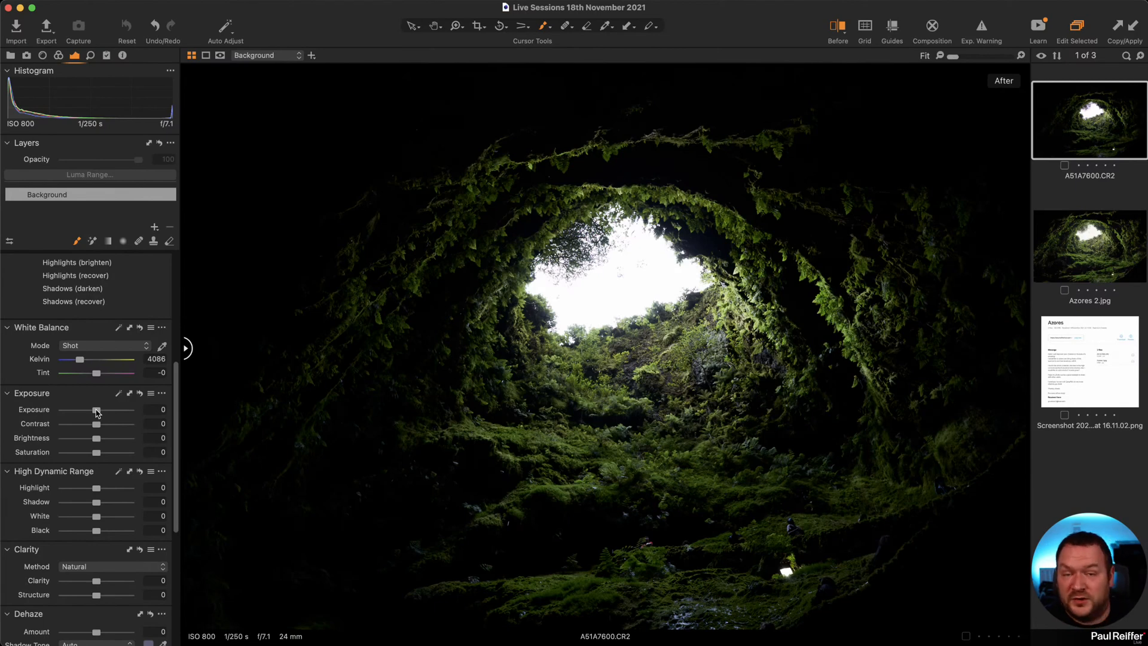
Try an exposure of 4 on the raw cave photo, inspect its dark areas at 200%, and reset the exposure.
scroll(96, 412, up, 1)
drag(97, 413, 133, 412)
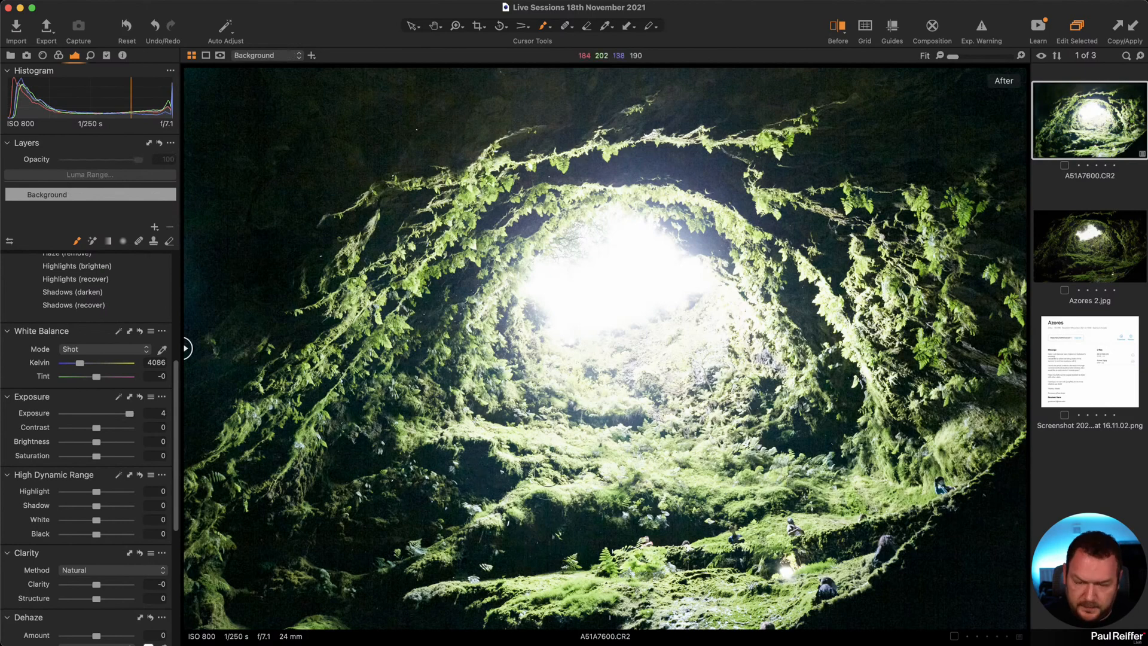
key(z)
click(510, 467)
click(589, 402)
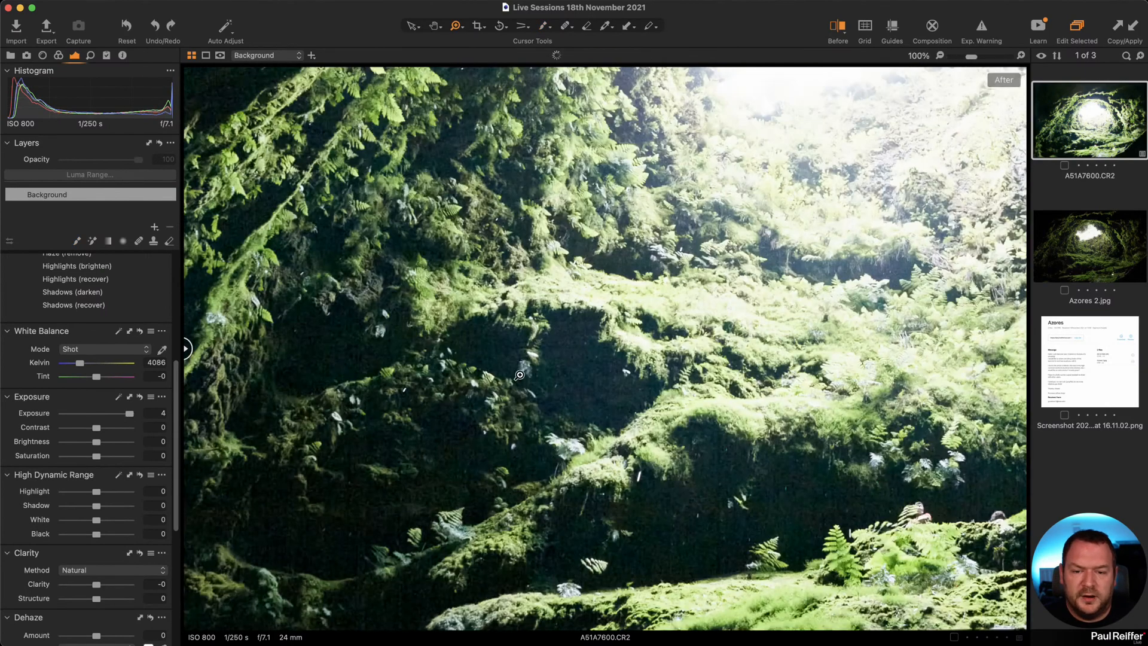
click(519, 375)
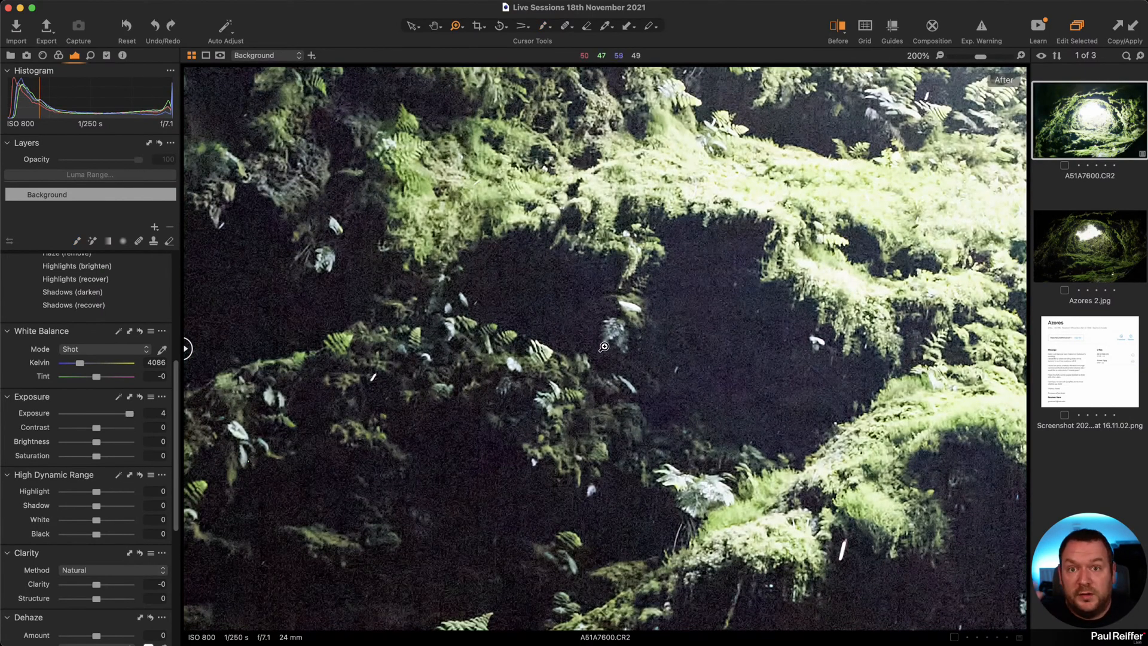
drag(721, 297, 585, 354)
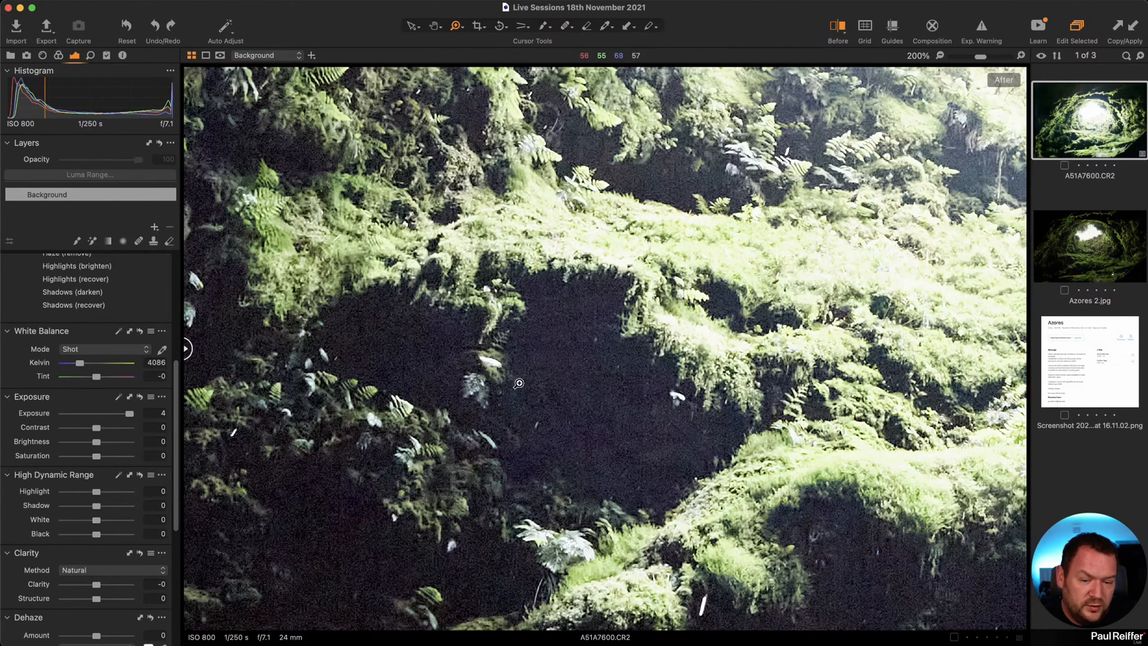
click(140, 397)
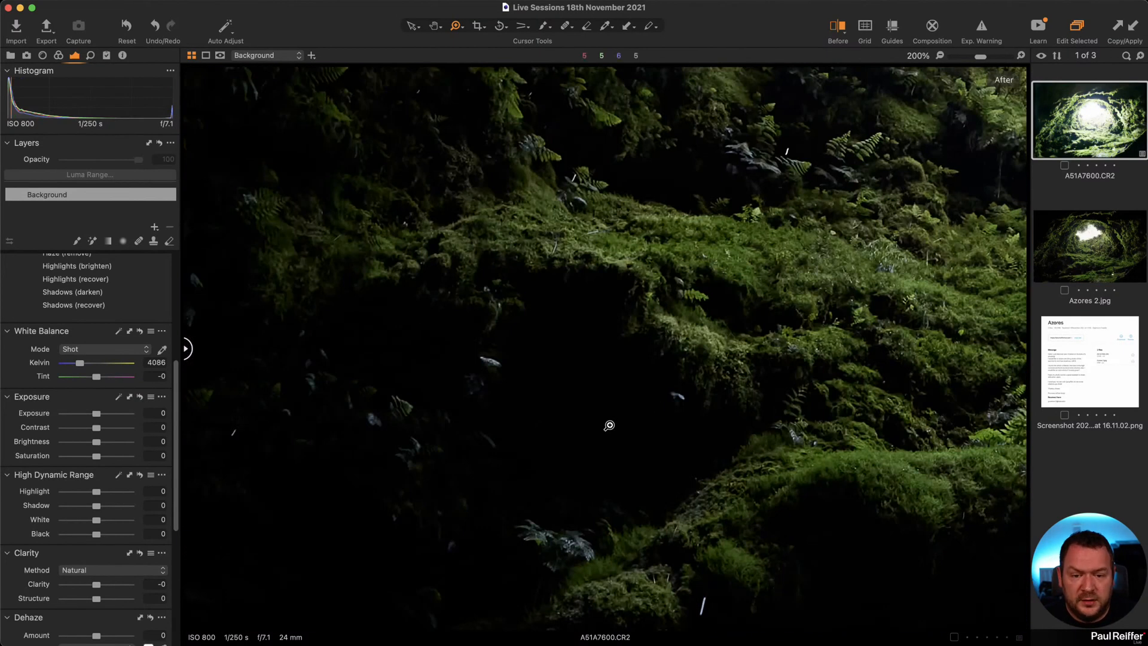
Try recovering the dark areas with Shadow at 100 and Black at 24, and reset both values.
drag(101, 508, 176, 508)
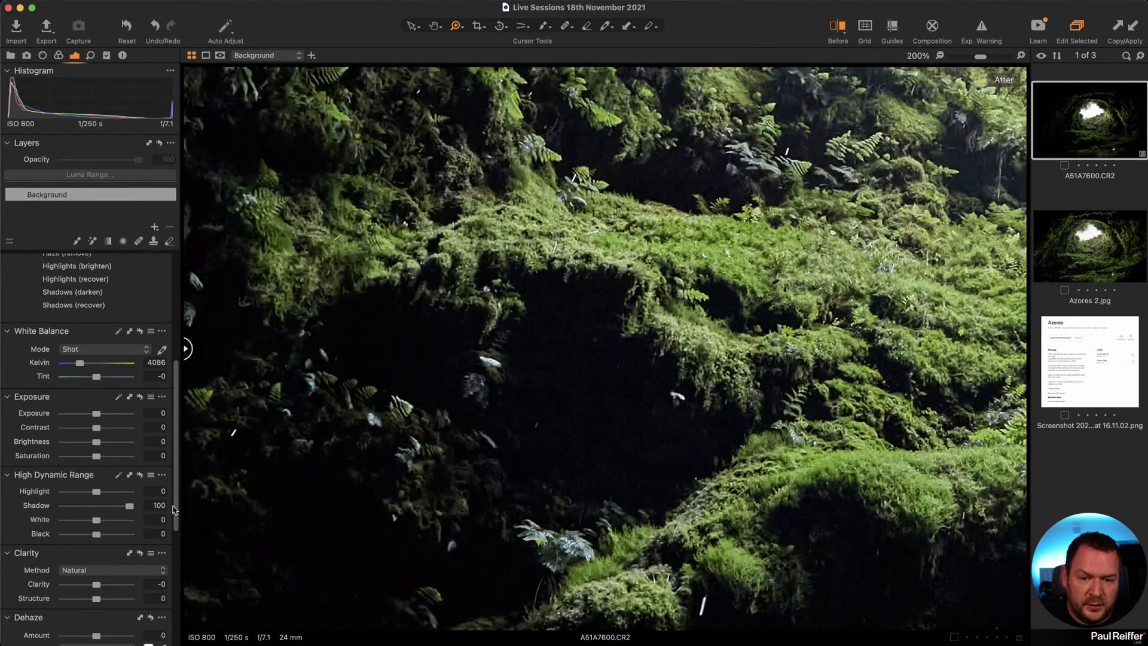
mouse_move(96, 534)
mouse_down()
mouse_move(120, 534)
mouse_move(104, 534)
mouse_up()
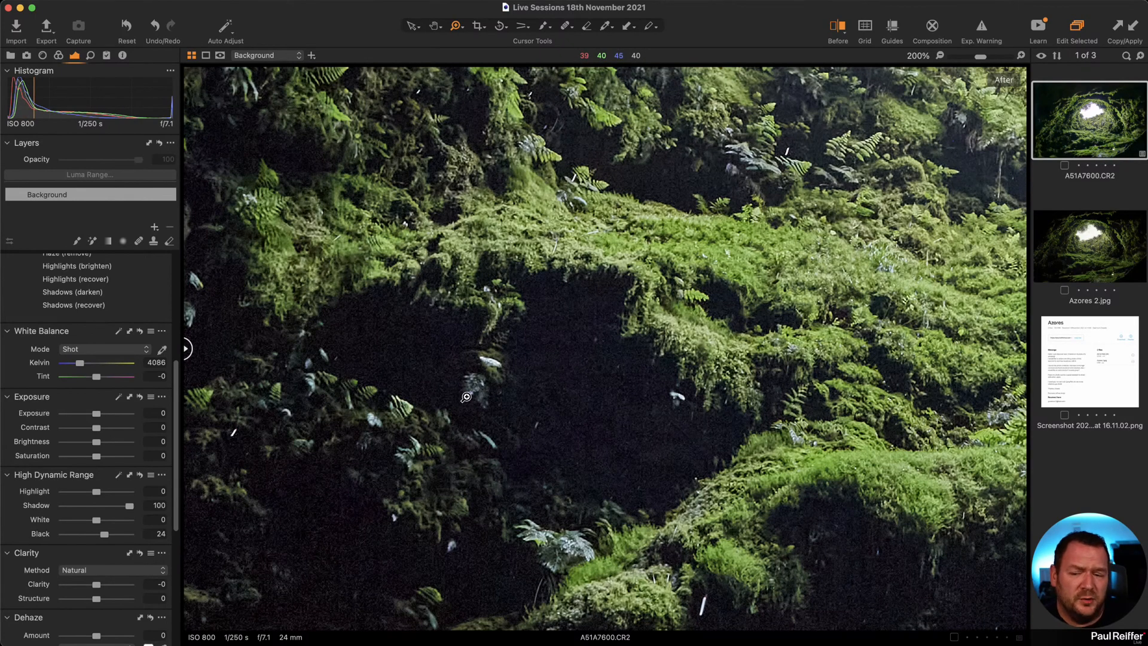
double_click(130, 506)
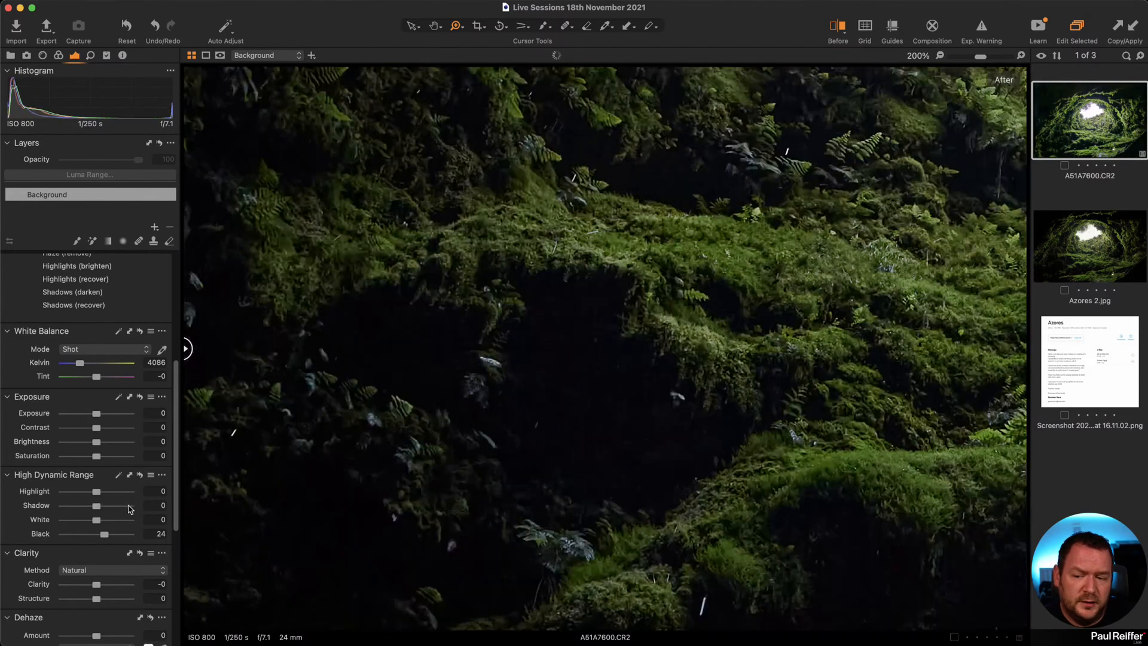
double_click(105, 533)
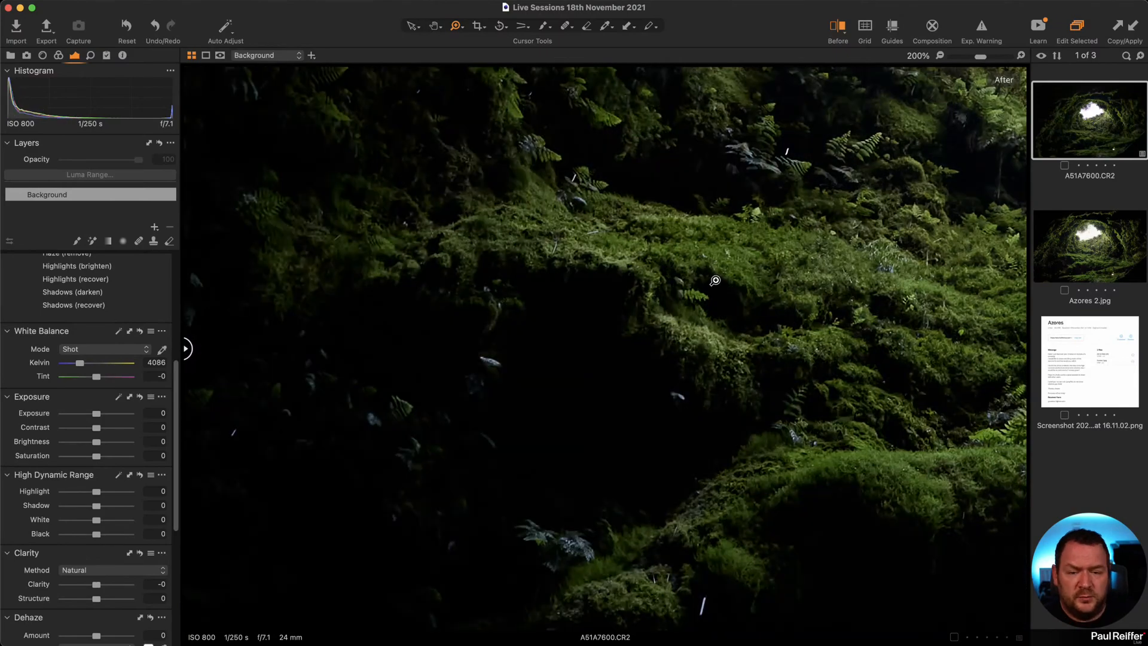
Turn on the exposure warning and examine clipping in the cave opening and the dark right side at 120%.
alt+click(695, 277)
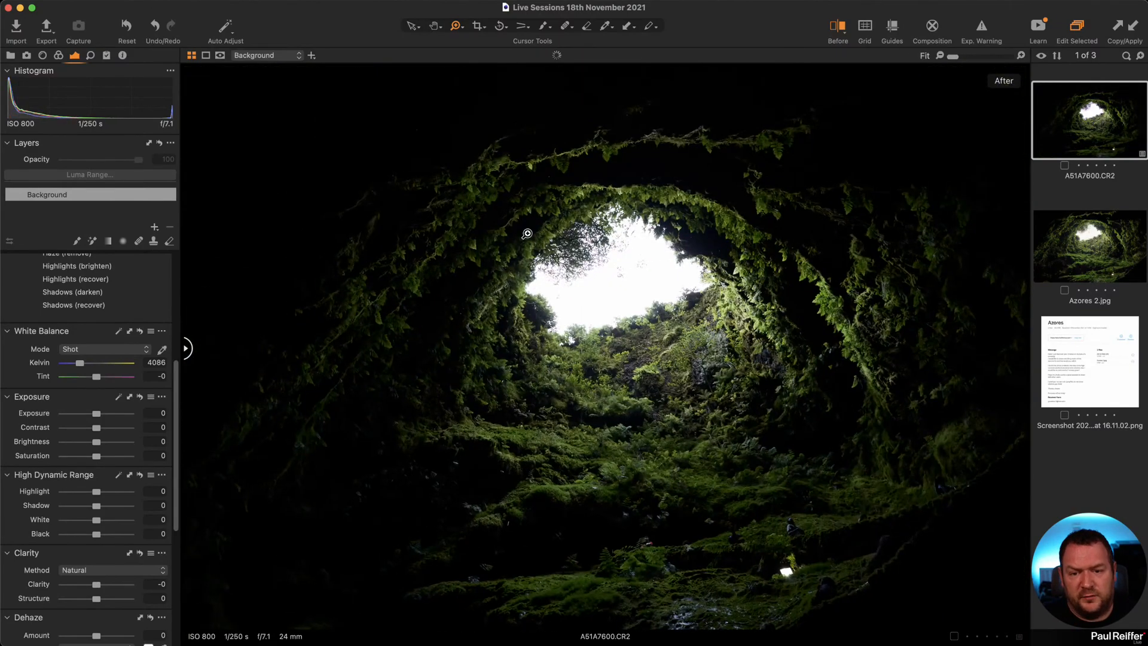
click(791, 345)
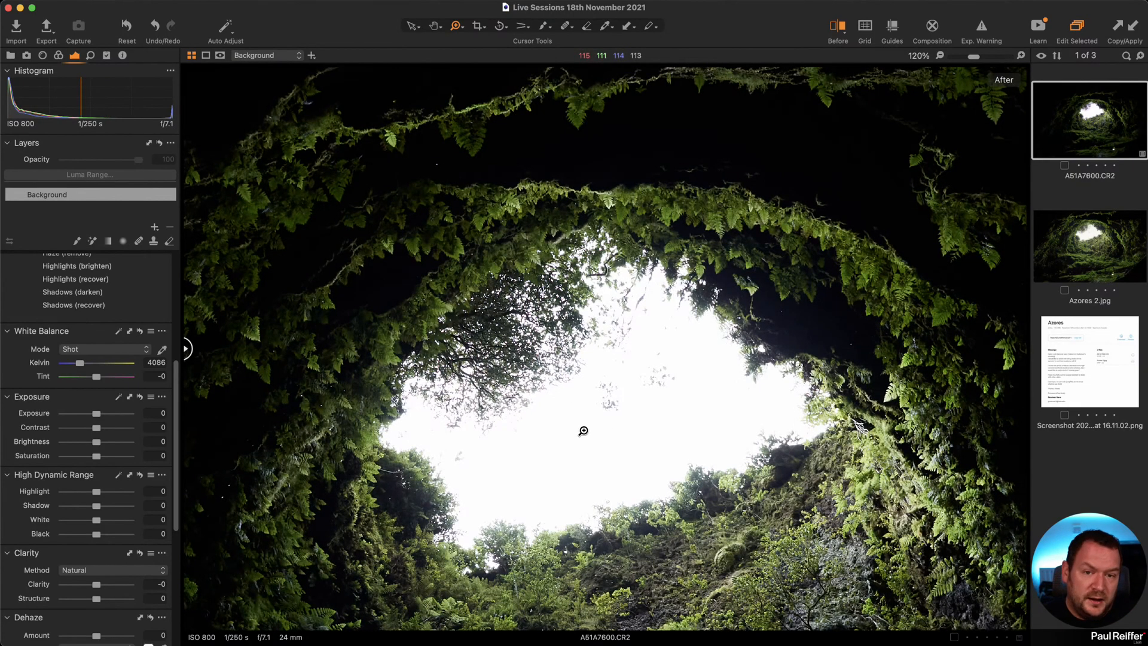
key(v)
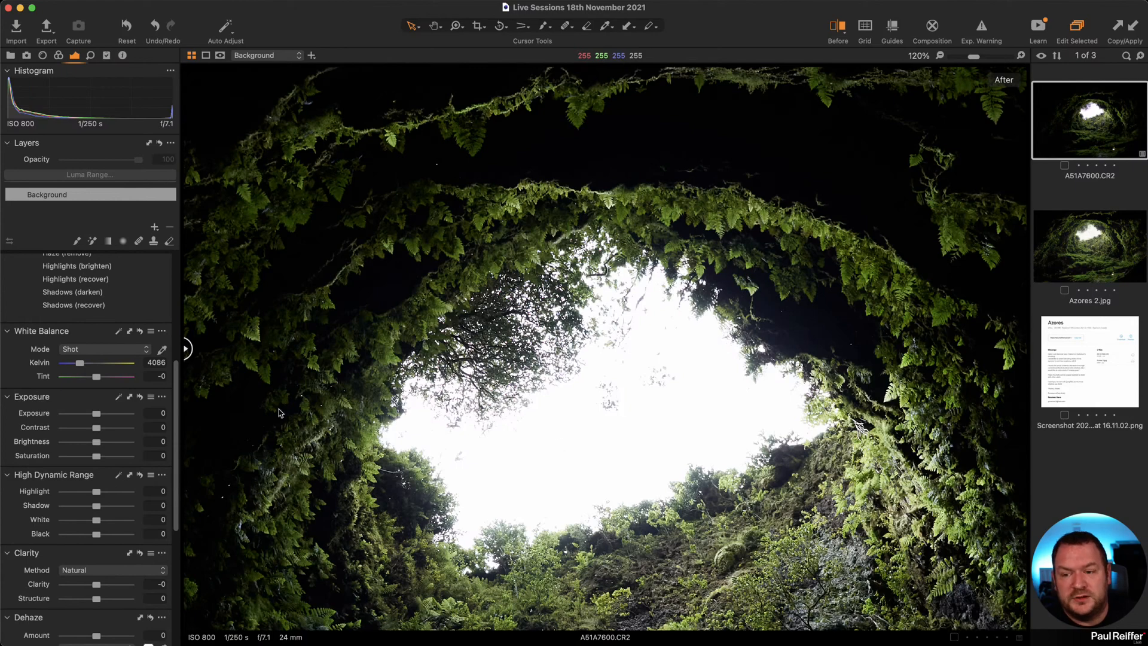
click(983, 27)
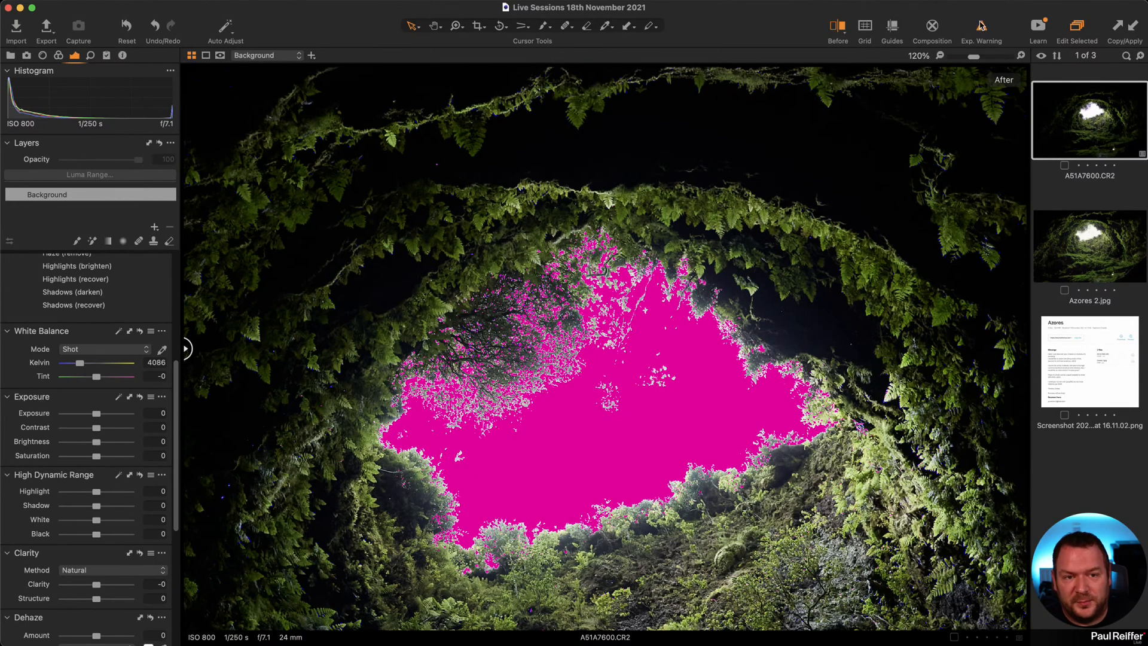
drag(947, 244, 190, 94)
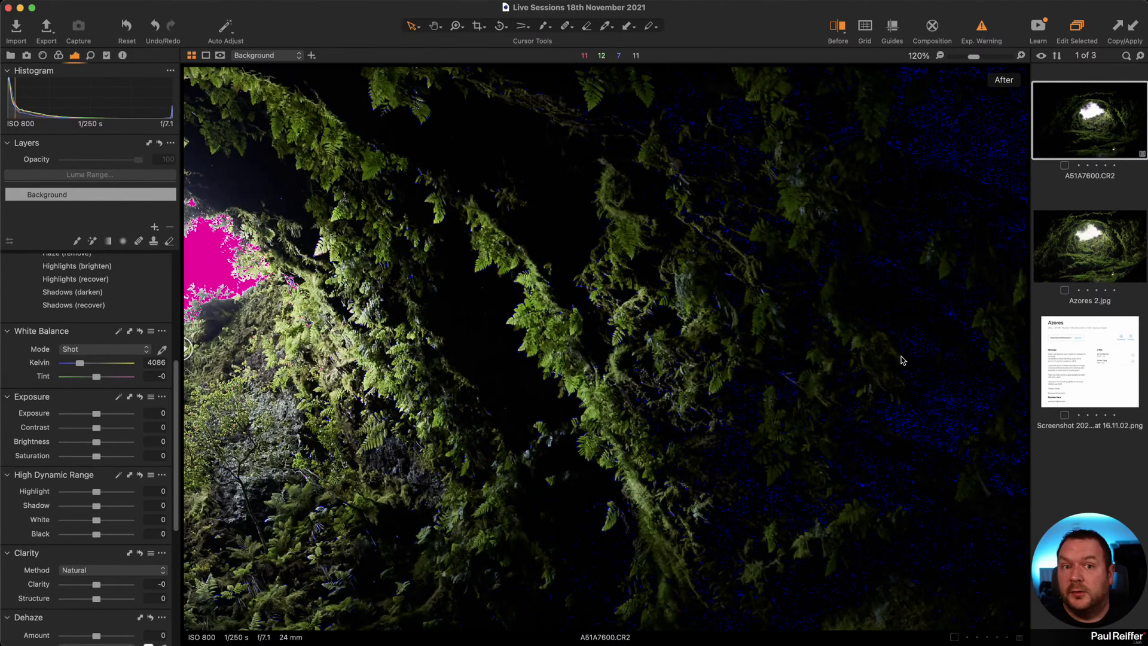
Review the exposure warning settings in the preferences, keeping the shadow warning enabled, and close them.
click(12, 1)
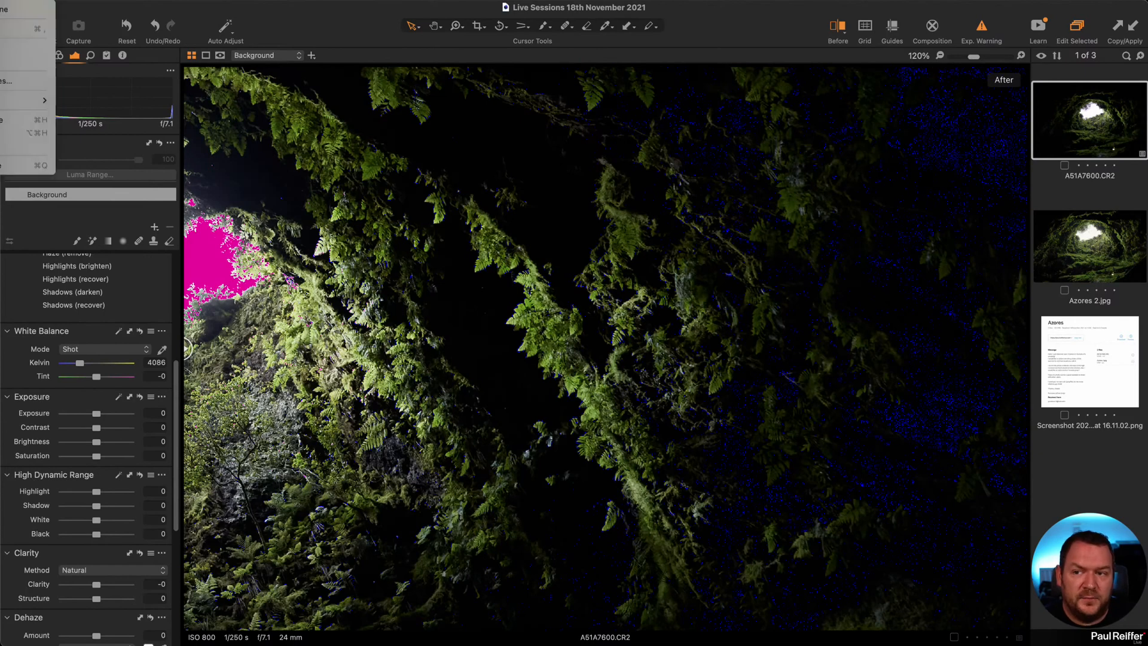
click(15, 29)
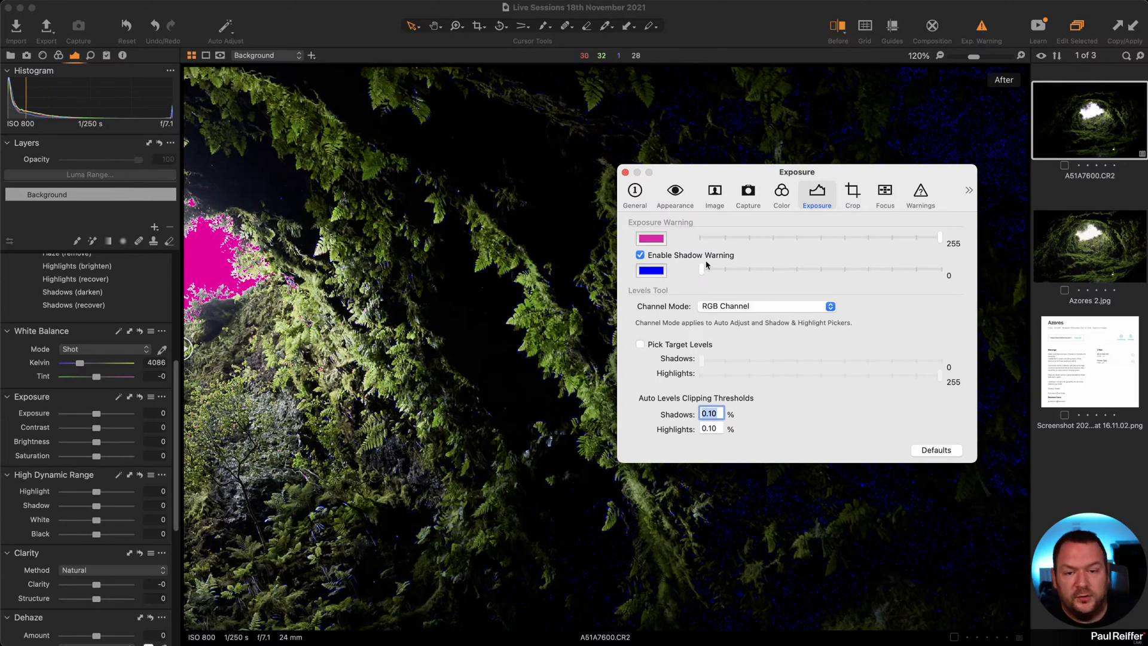
click(640, 256)
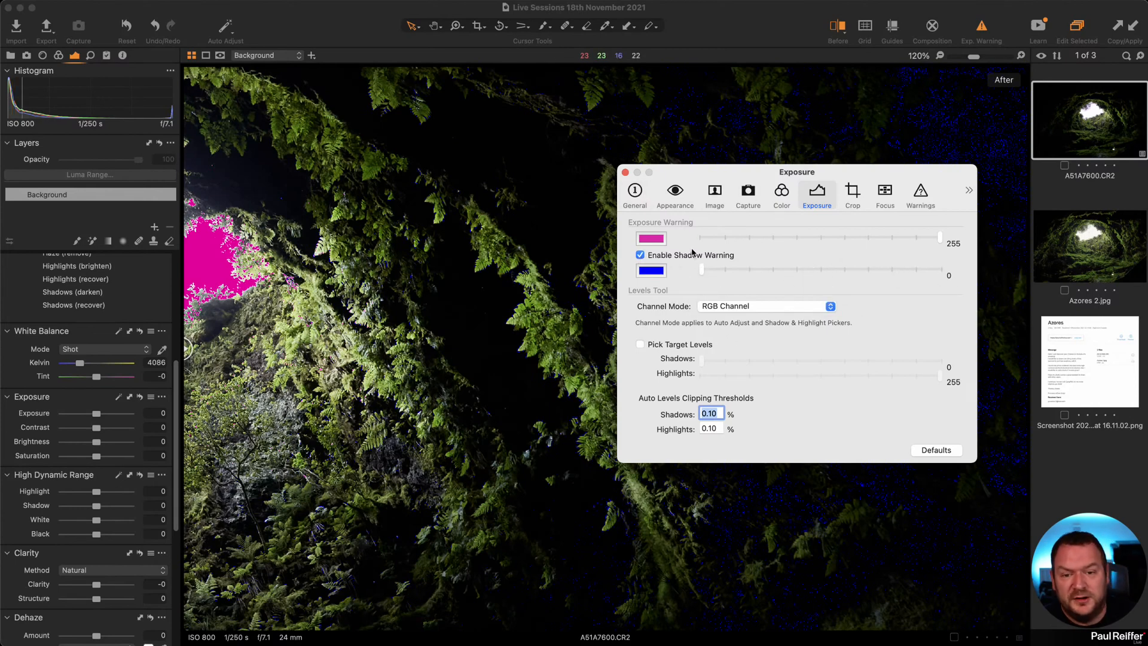
click(625, 173)
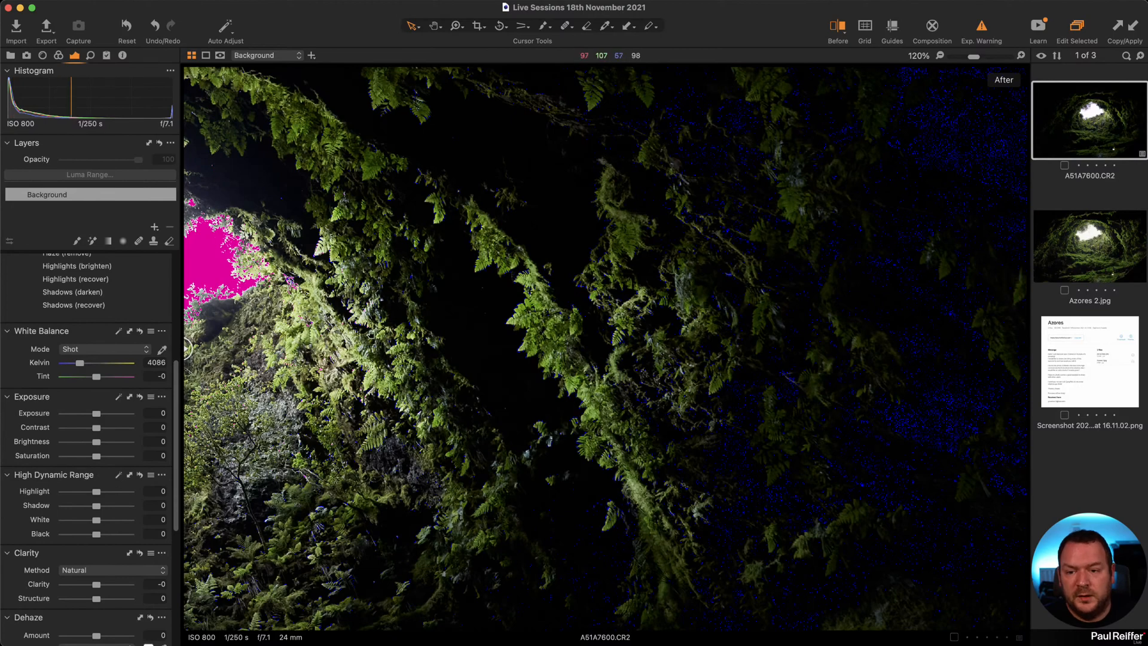
Try Shadow 43, Black 38, Highlight -72 and White -69 on the clipped areas, and reset the High Dynamic Range adjustments.
drag(455, 251, 592, 239)
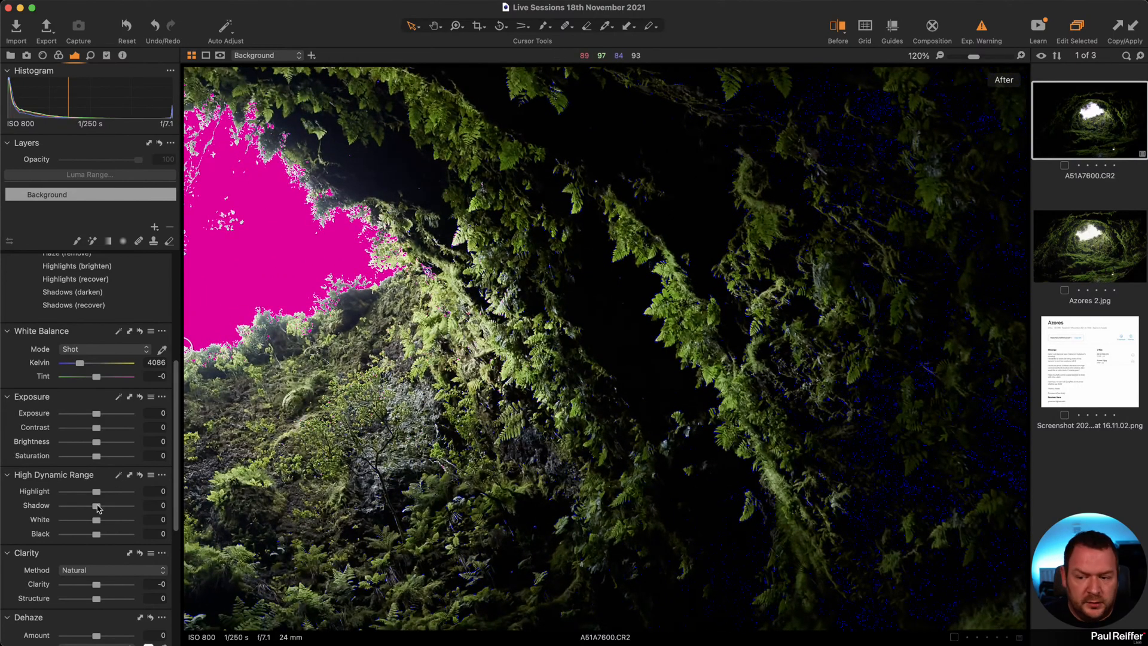
drag(97, 508, 108, 534)
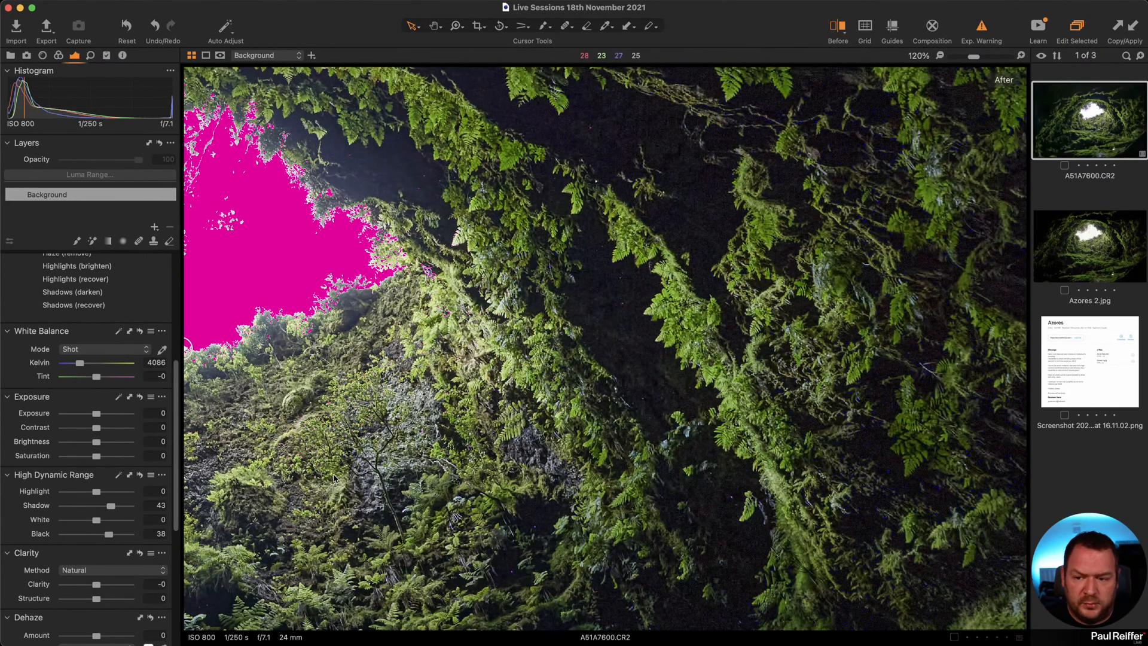
drag(96, 491, 71, 524)
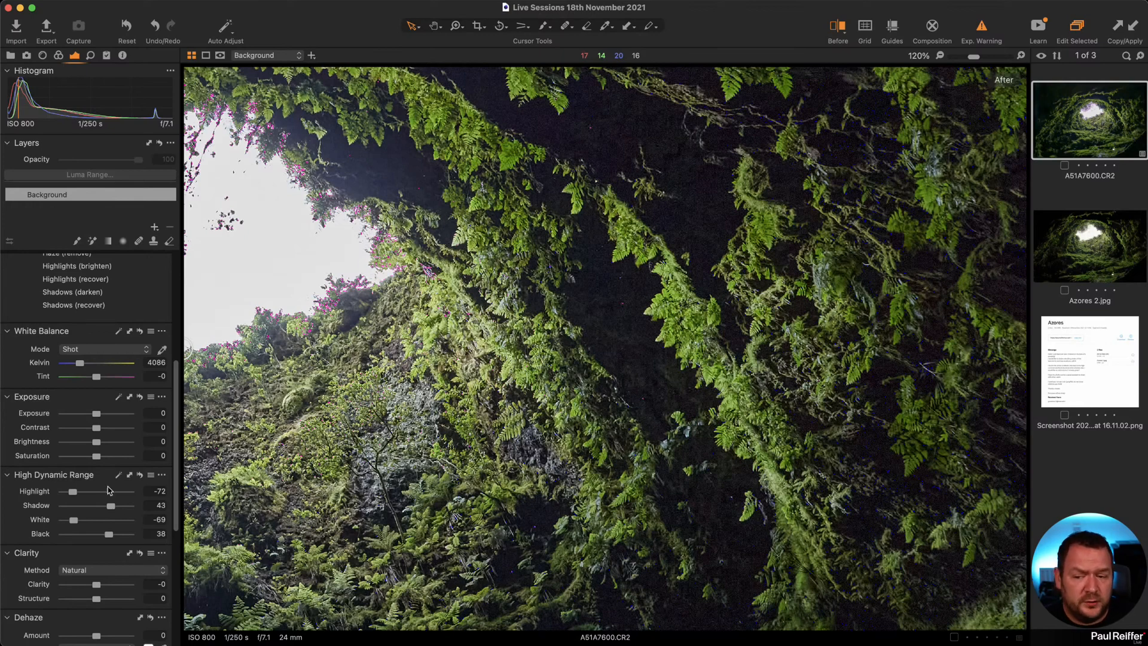
click(140, 474)
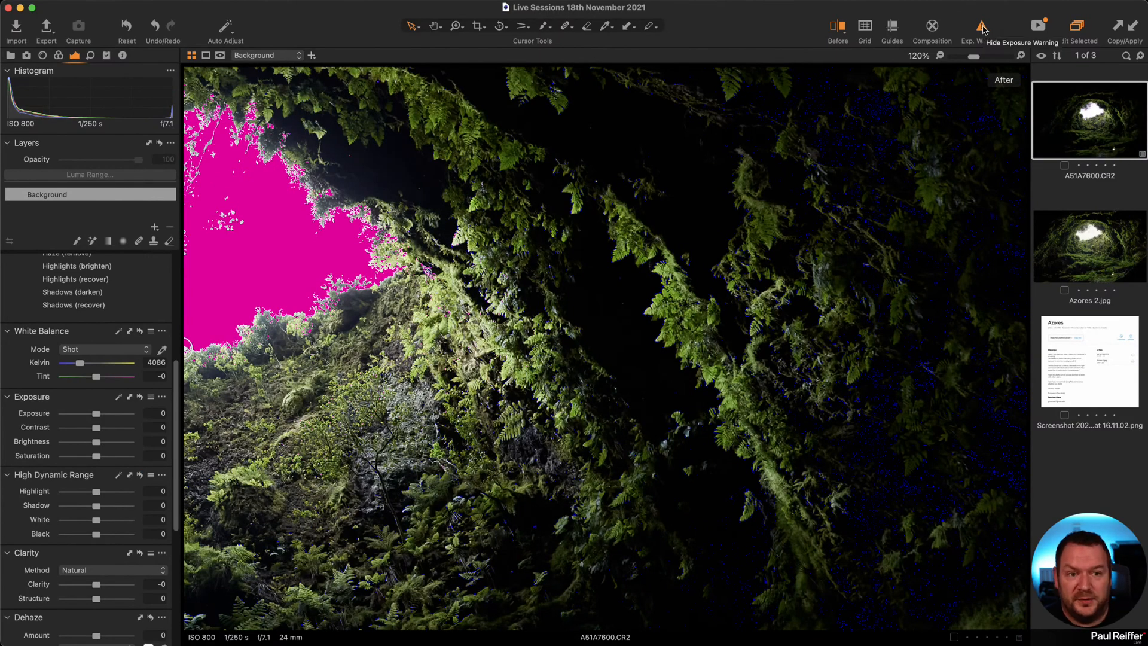
Hide the exposure warning and recover the bright cave opening with Highlight at -79 and White at -77.
click(982, 27)
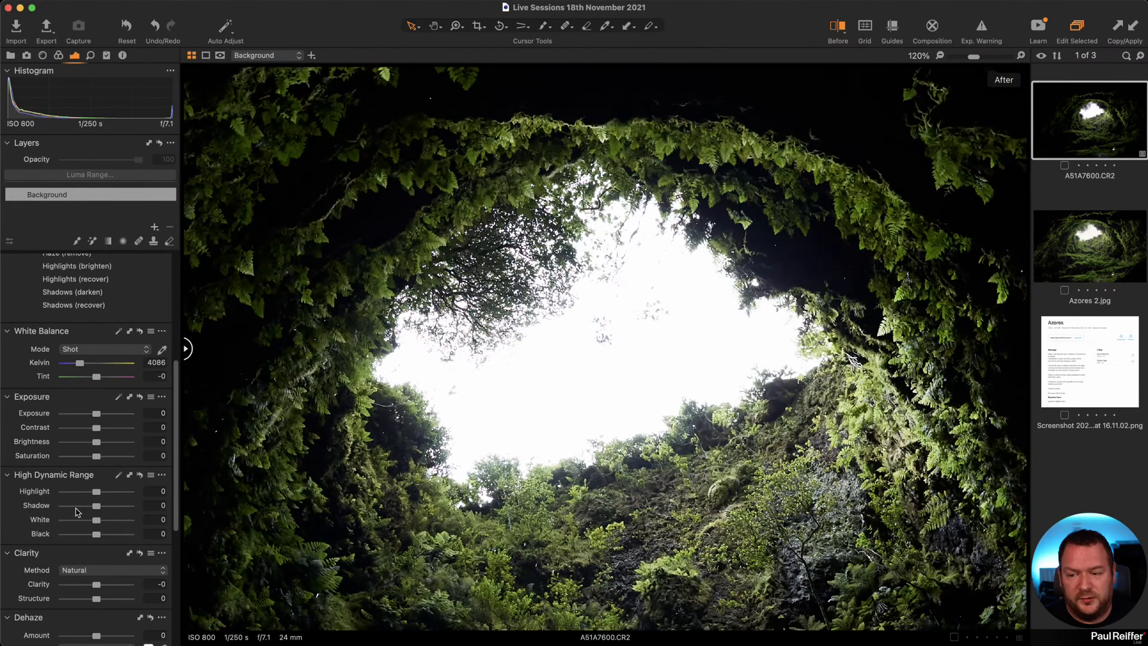
drag(96, 492, 60, 521)
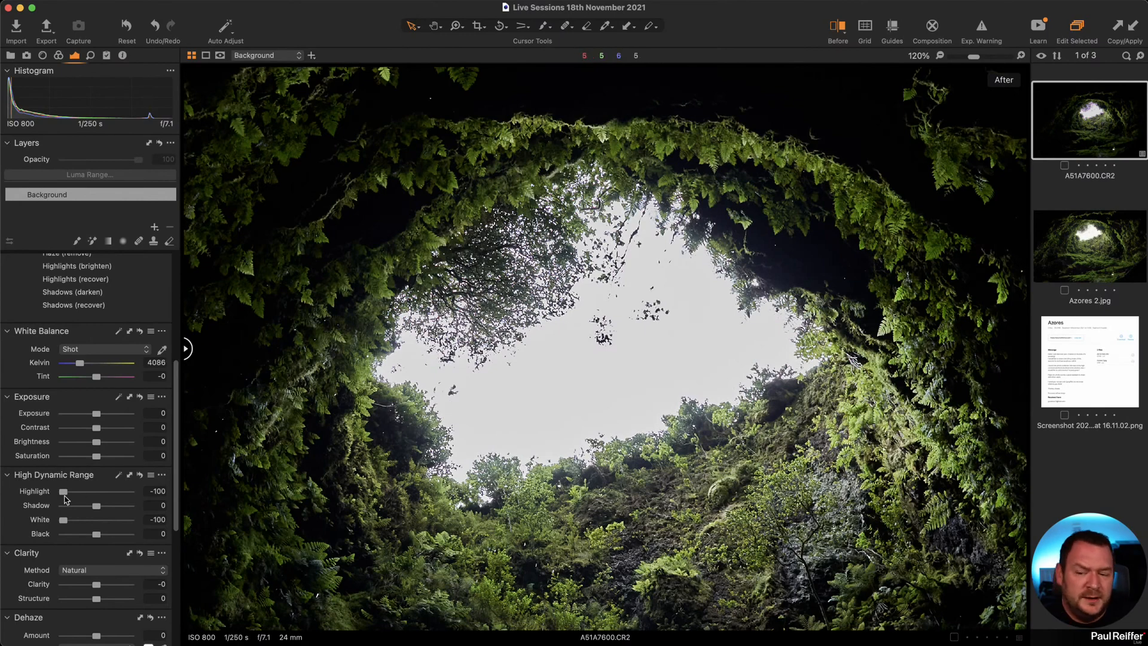
drag(63, 492, 71, 520)
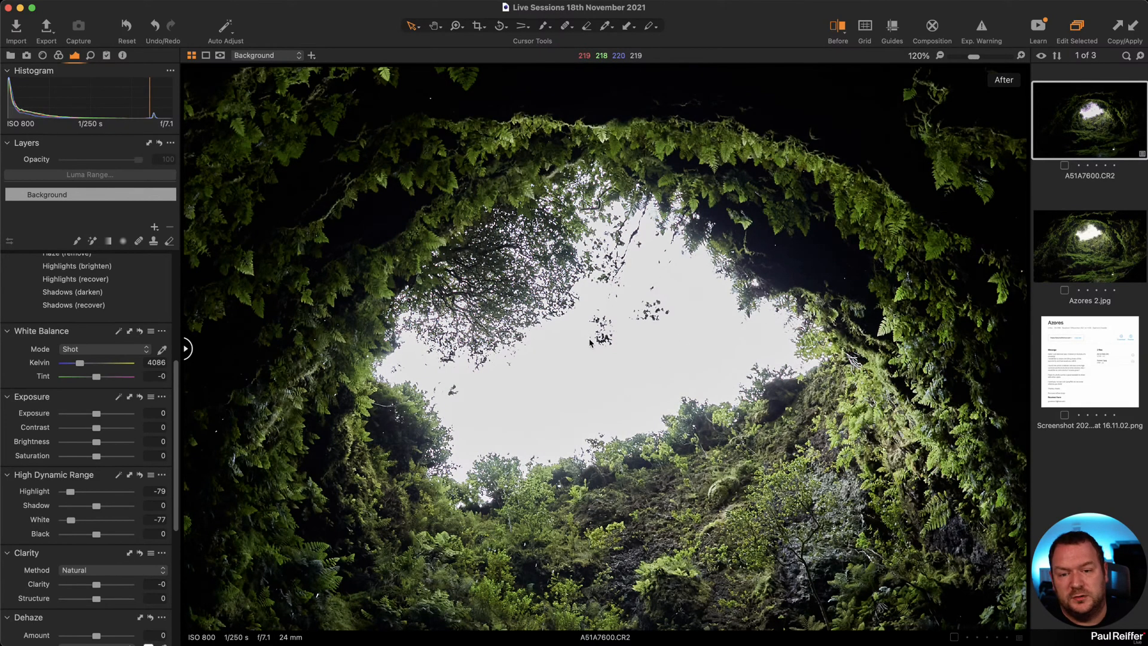
Inspect the leaves against the sky at 300%, comparing them with and without the High Dynamic Range adjustments.
key(z)
click(615, 318)
click(614, 319)
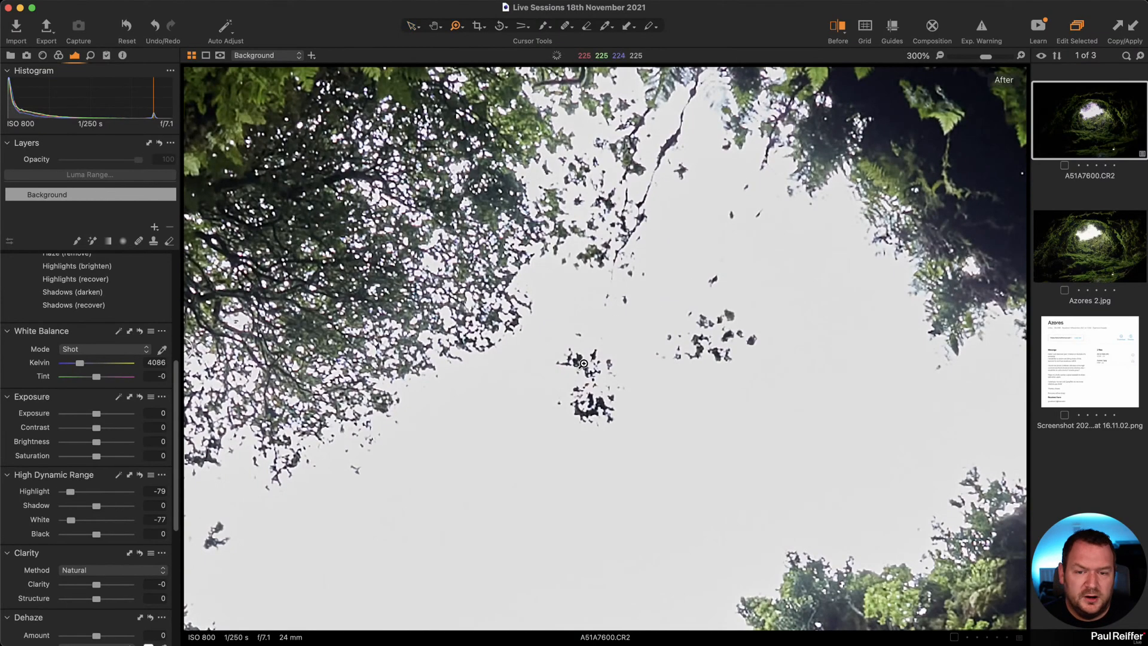
click(139, 476)
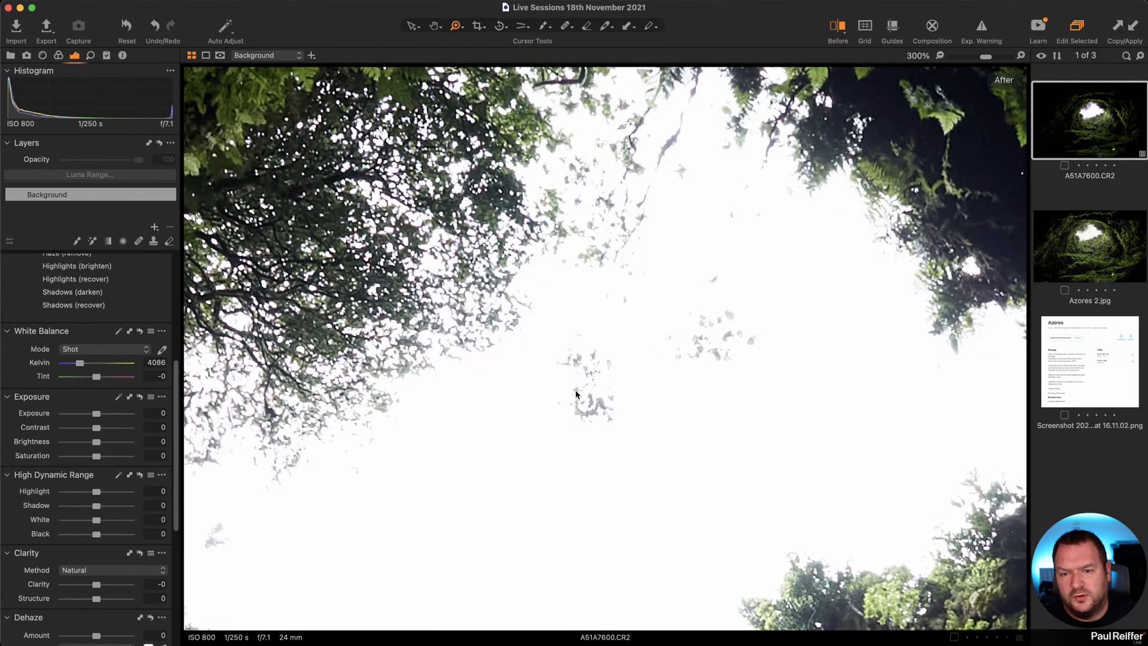
key(super+z)
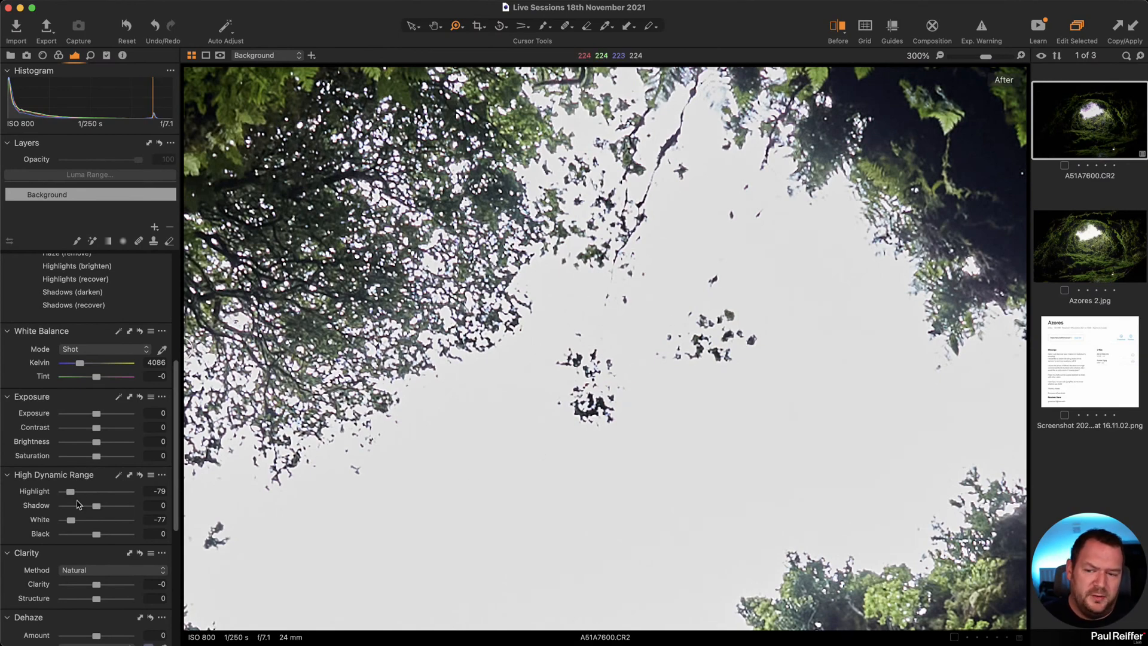
Soften the highlight recovery to Highlight -40 and White -37, and return to the full photo.
mouse_move(71, 491)
mouse_down()
mouse_move(84, 520)
mouse_move(83, 492)
mouse_up()
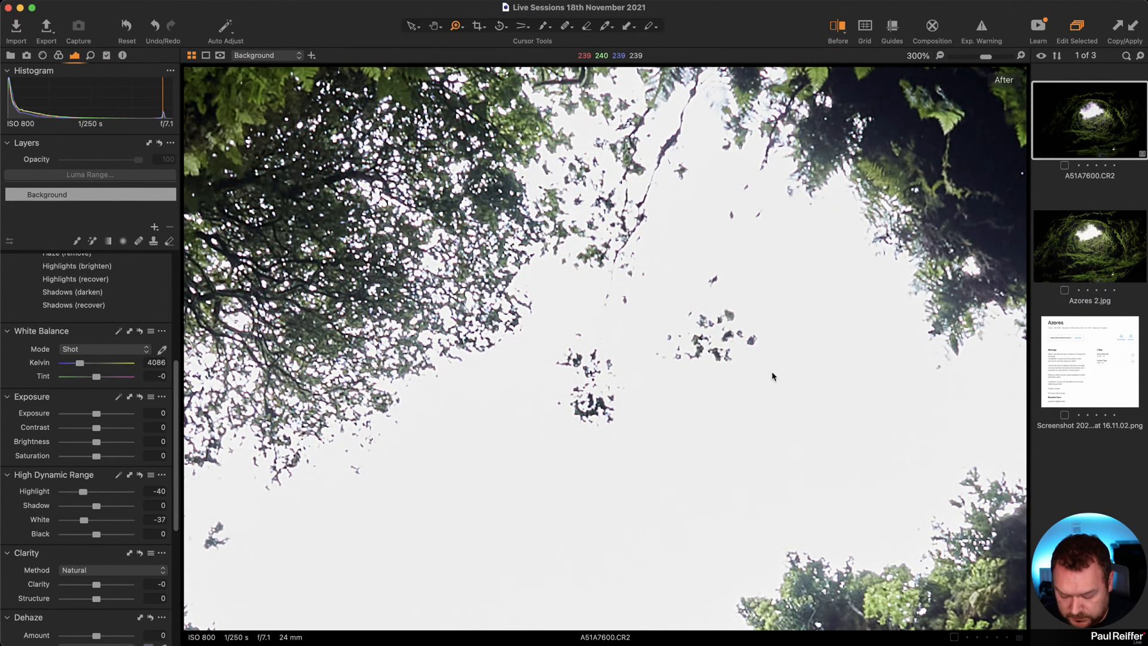
alt+click(741, 367)
alt+click(741, 368)
alt+click(741, 367)
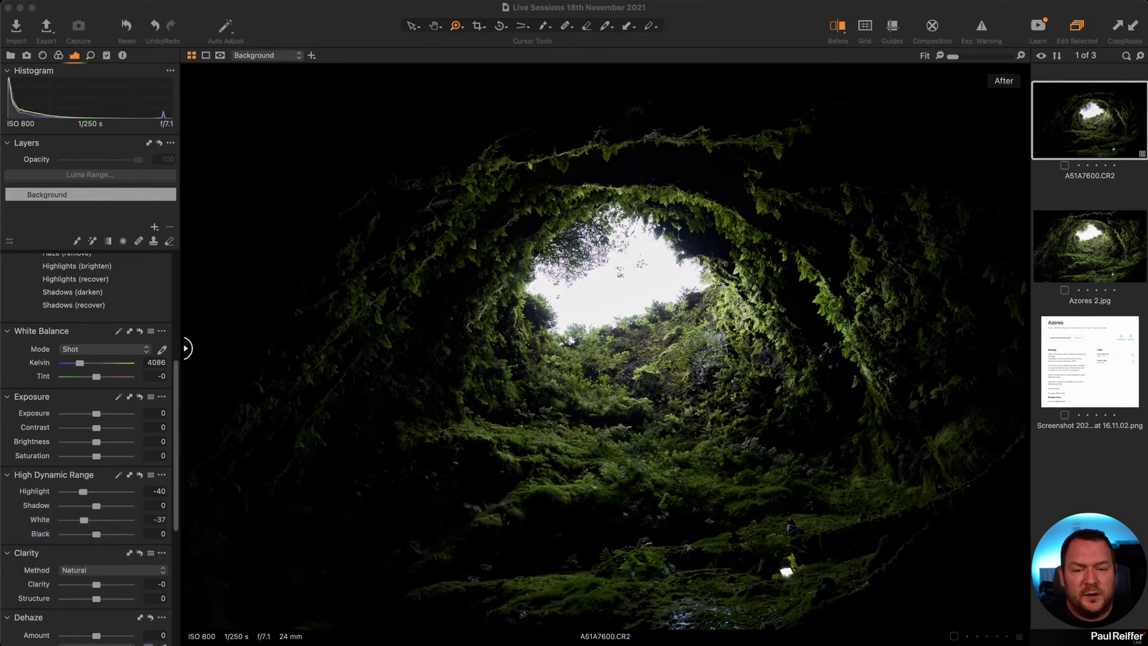
Add a new adjustment layer and brush a mask over the bright sky in the cave opening.
click(155, 227)
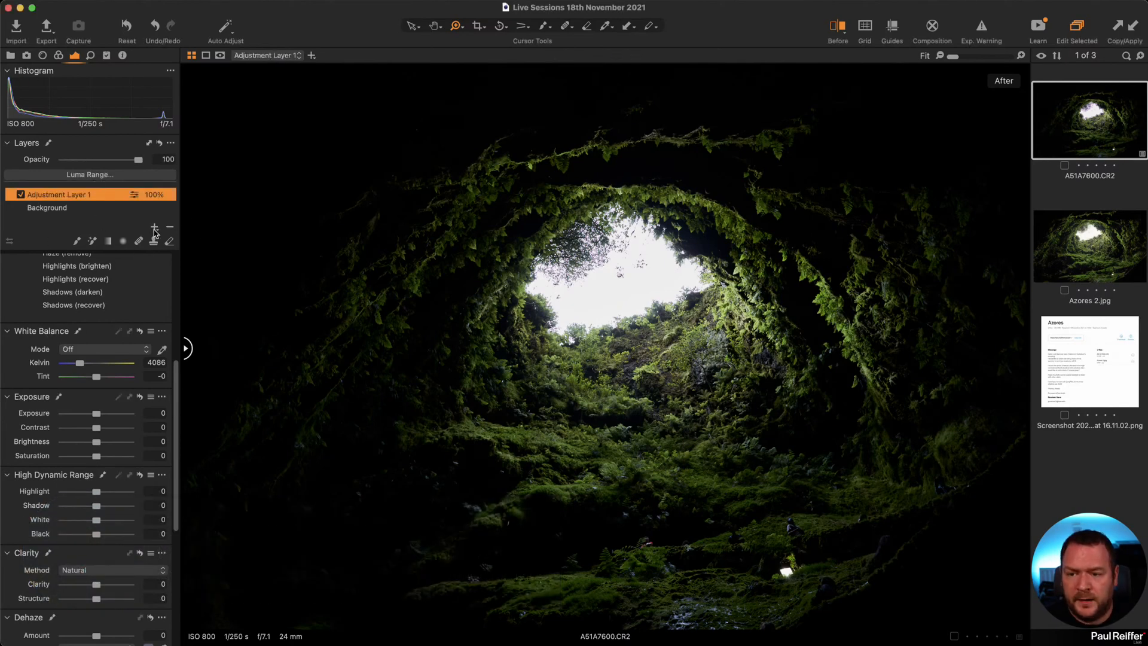
click(77, 241)
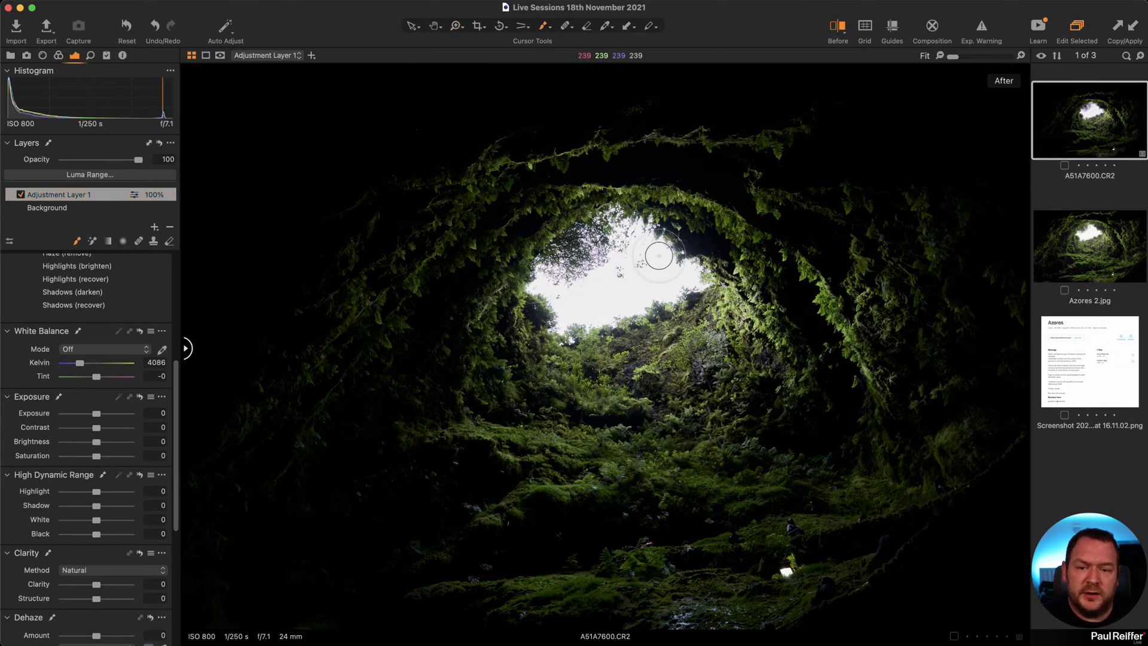
right_click(590, 248)
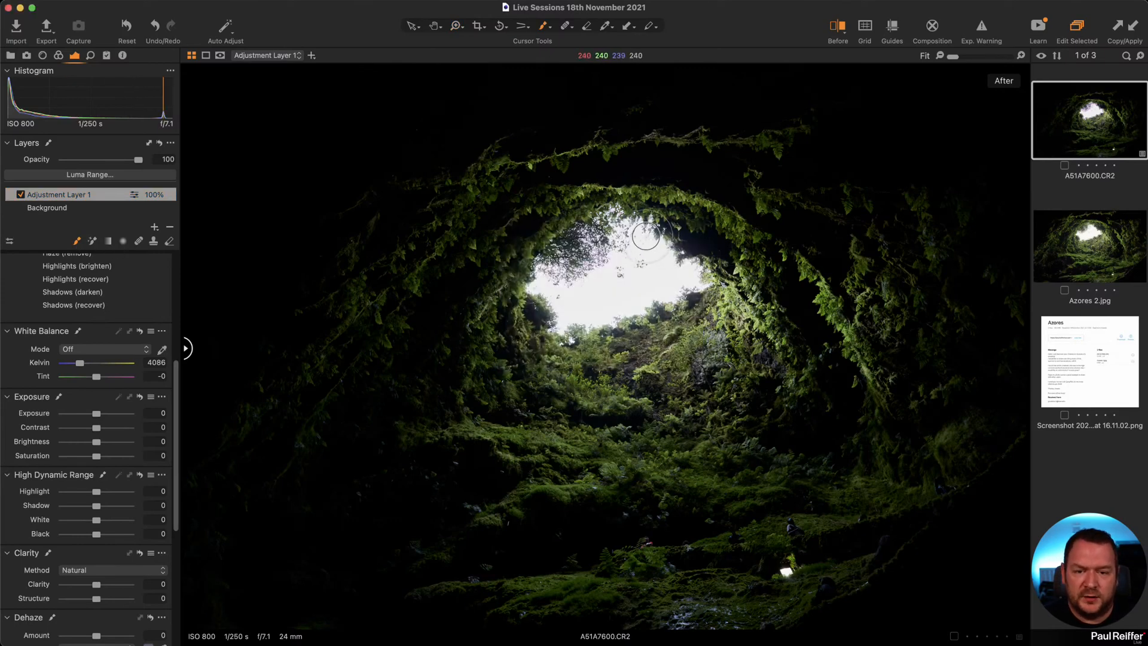
mouse_move(554, 240)
mouse_down()
mouse_move(612, 240)
mouse_move(561, 274)
mouse_move(574, 298)
mouse_move(606, 309)
mouse_move(605, 291)
mouse_move(526, 293)
mouse_move(570, 319)
mouse_move(567, 338)
mouse_move(606, 327)
mouse_move(671, 243)
mouse_move(675, 256)
mouse_move(607, 200)
mouse_up()
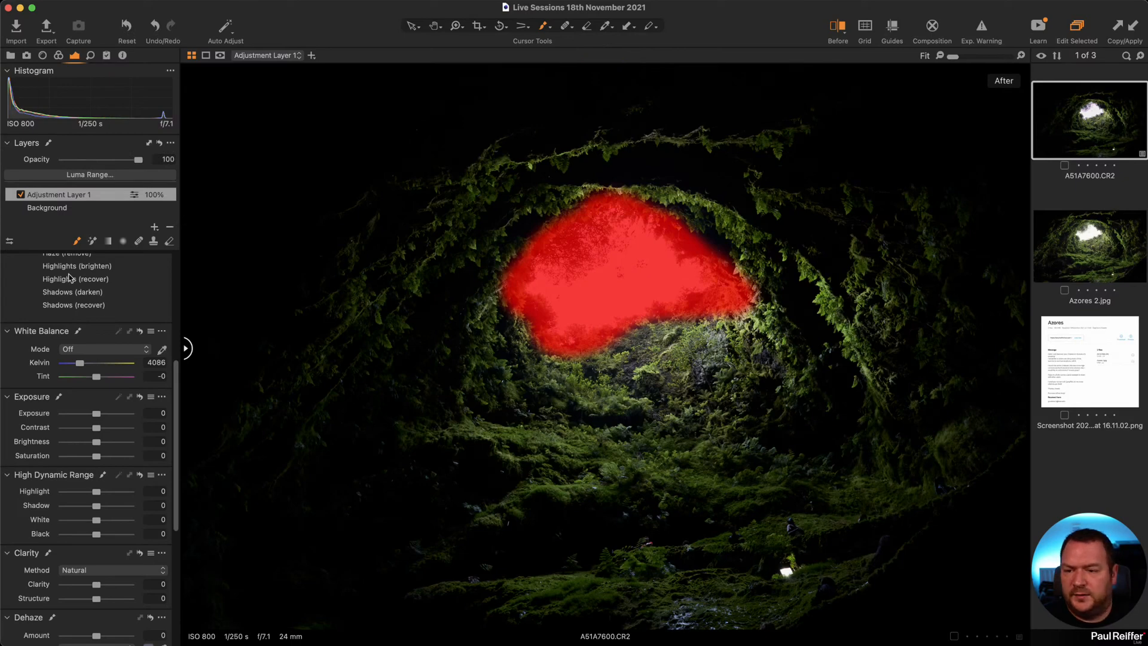
Restrict the sky mask to luma range 232–255 with falloff 198–255 and radius 0.8, and hide the mask overlay.
click(111, 176)
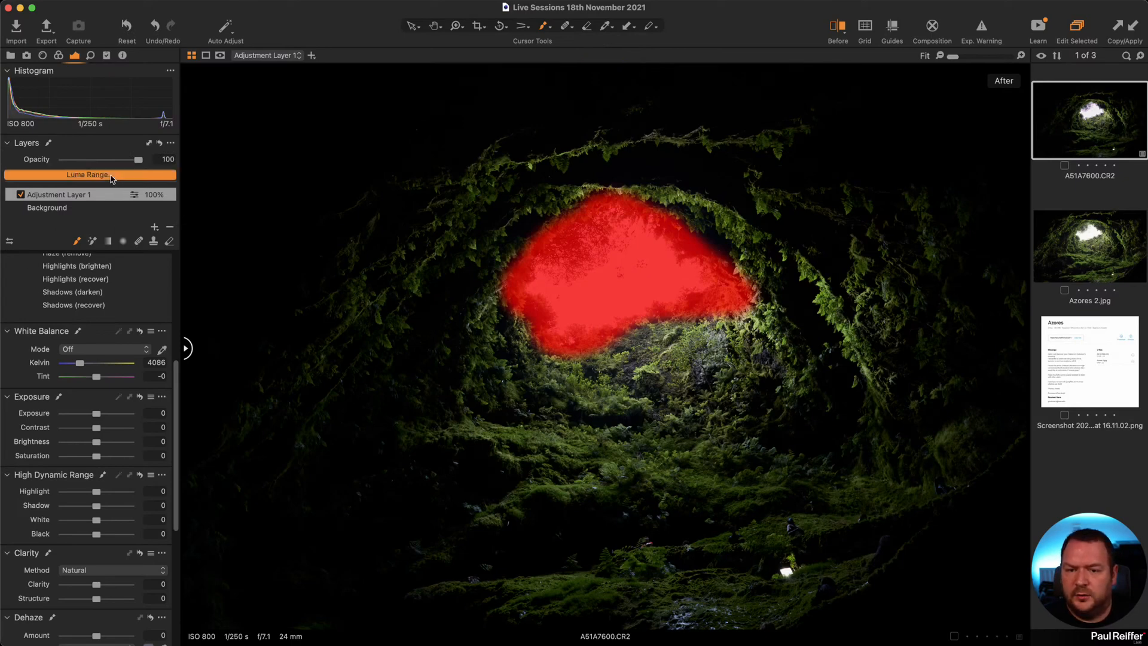
drag(533, 106, 366, 187)
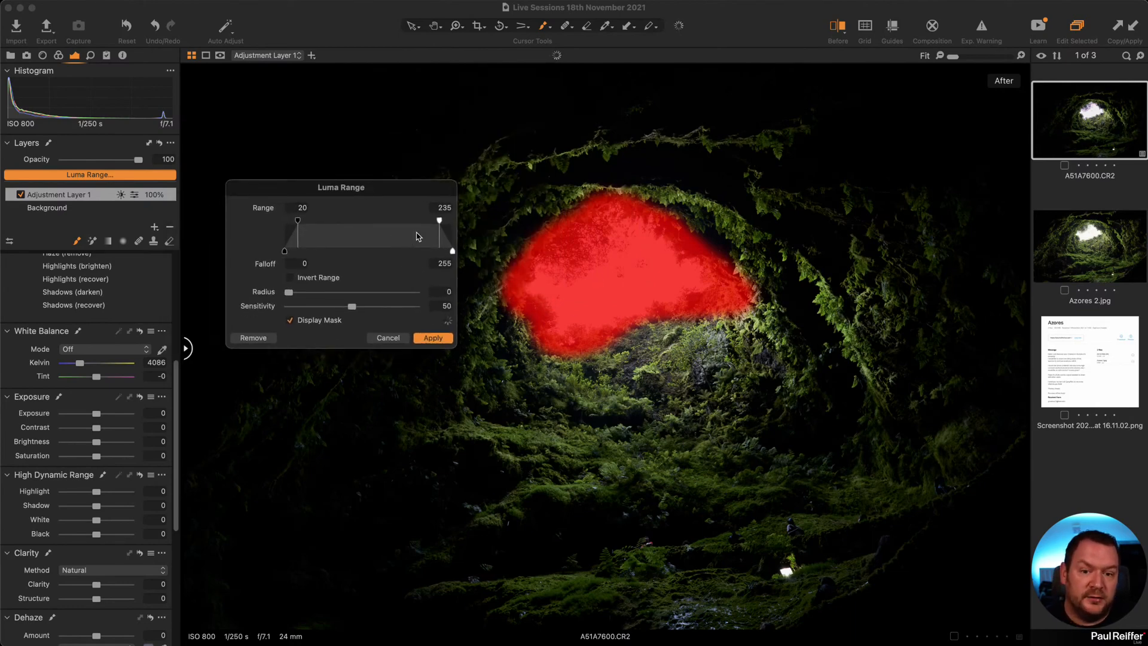
drag(441, 221, 453, 220)
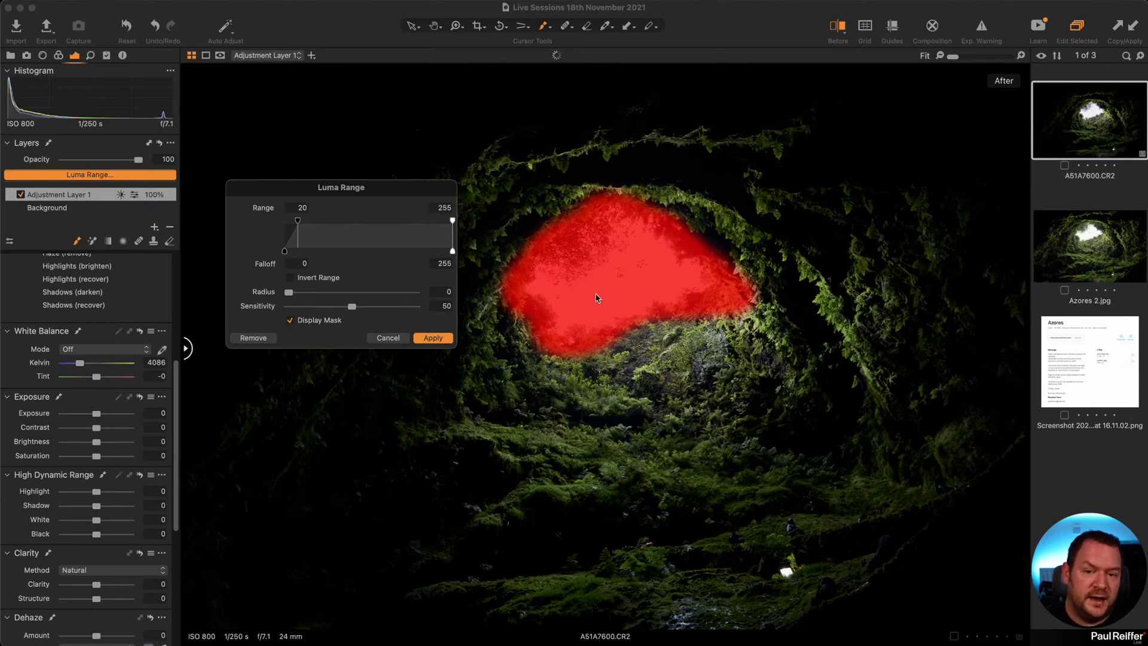
drag(298, 224, 437, 251)
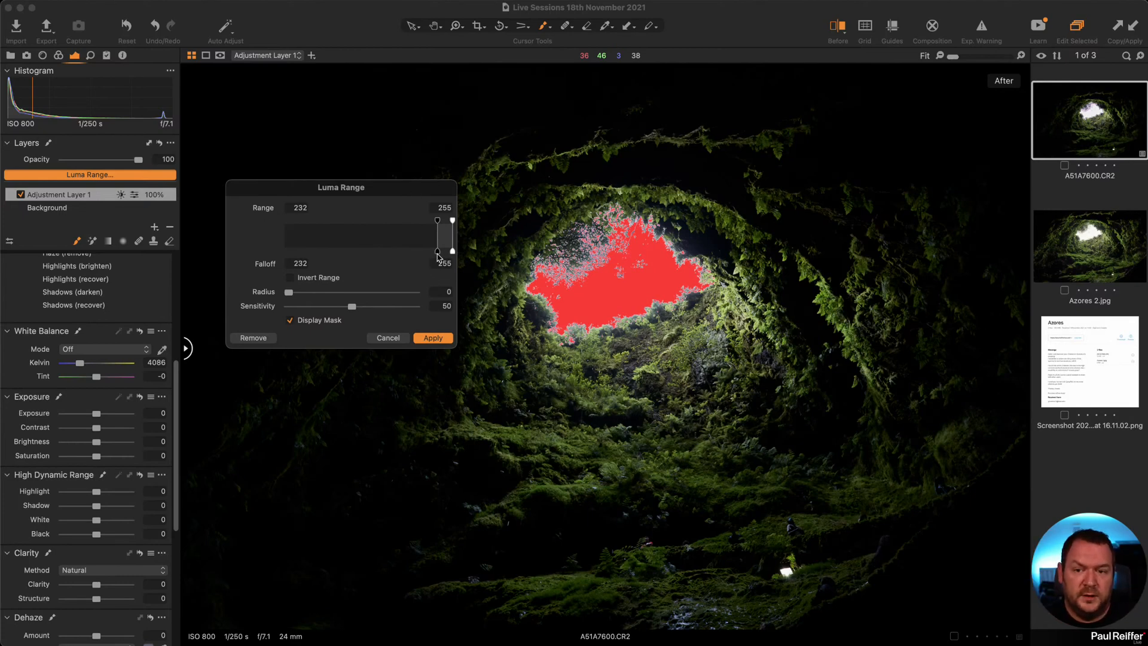
drag(438, 252, 416, 251)
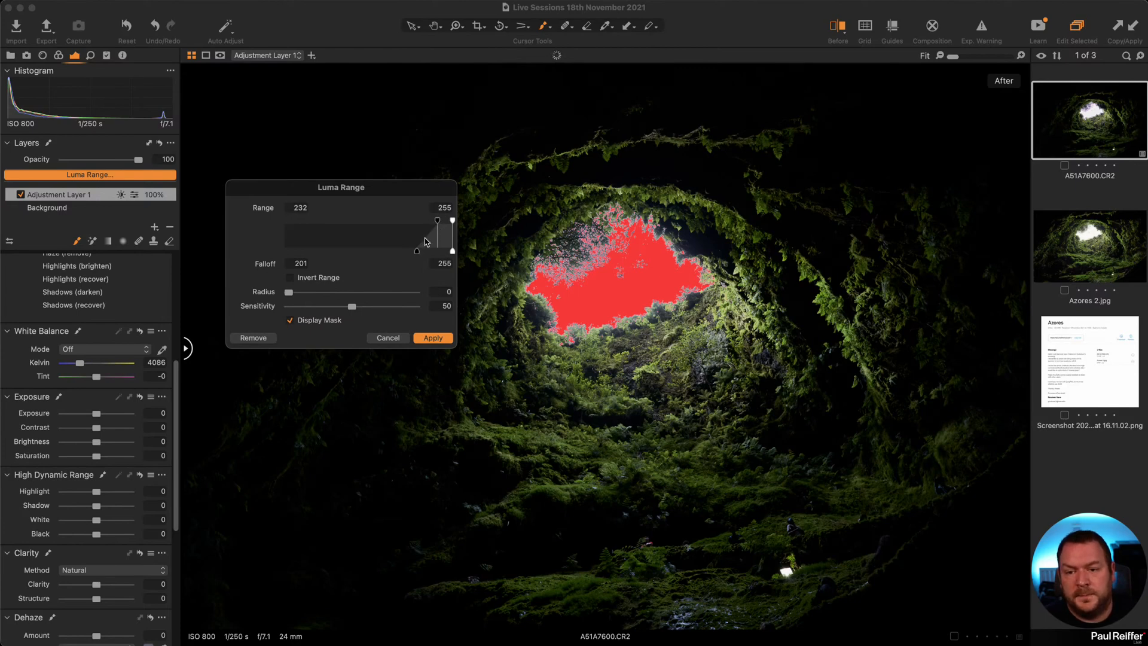
drag(417, 252, 415, 252)
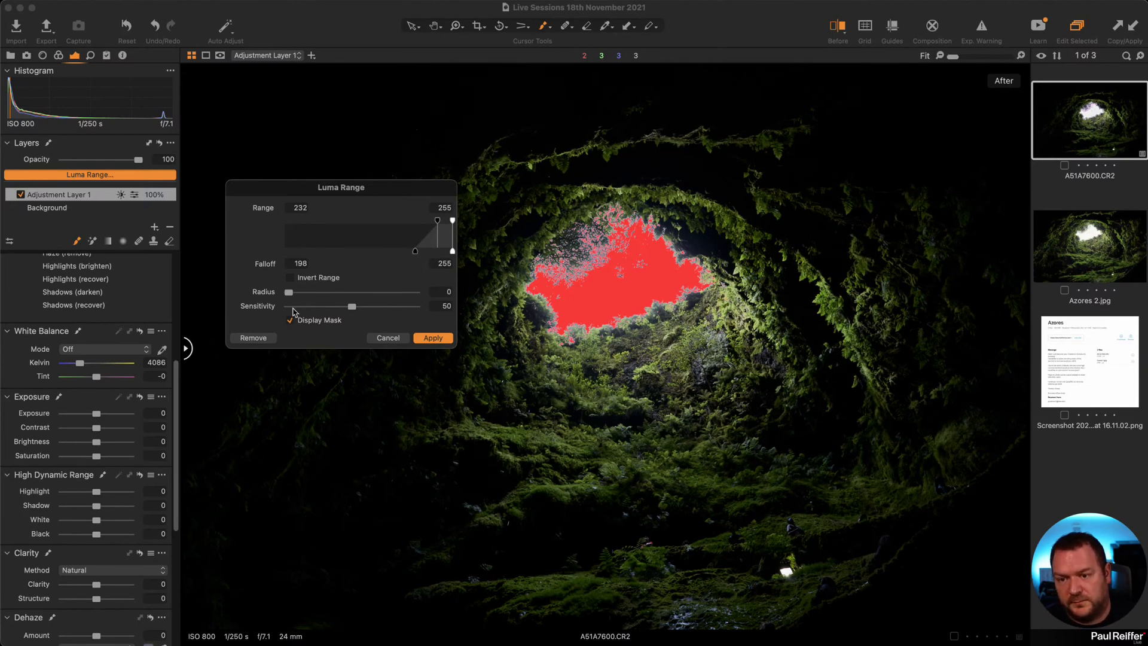
drag(290, 293, 303, 292)
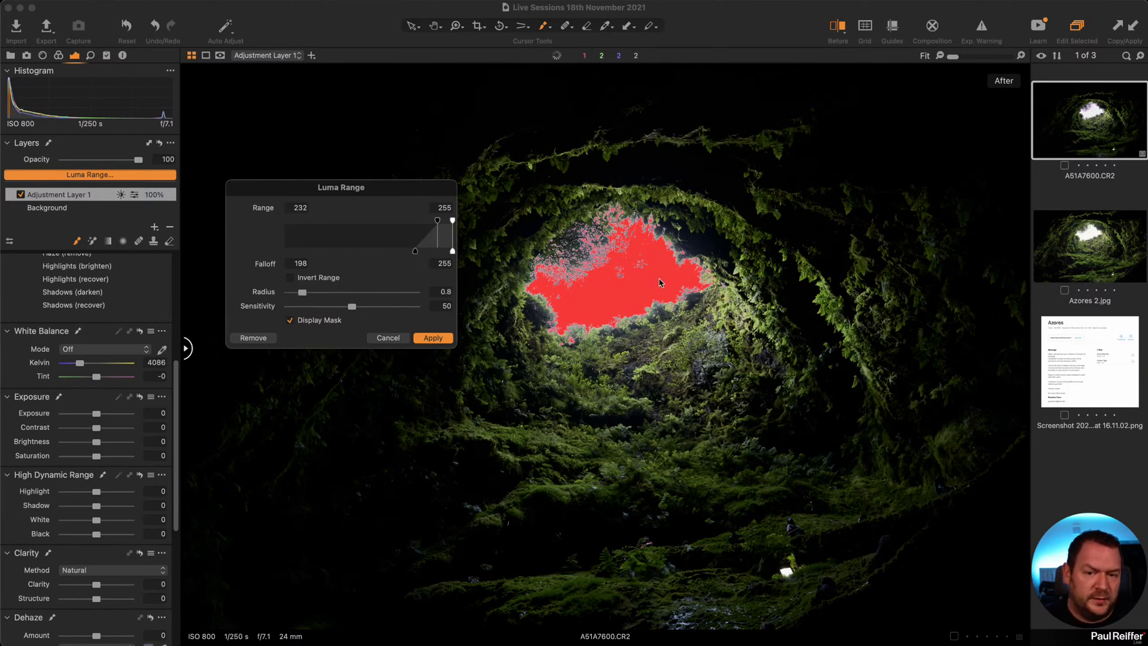
click(432, 338)
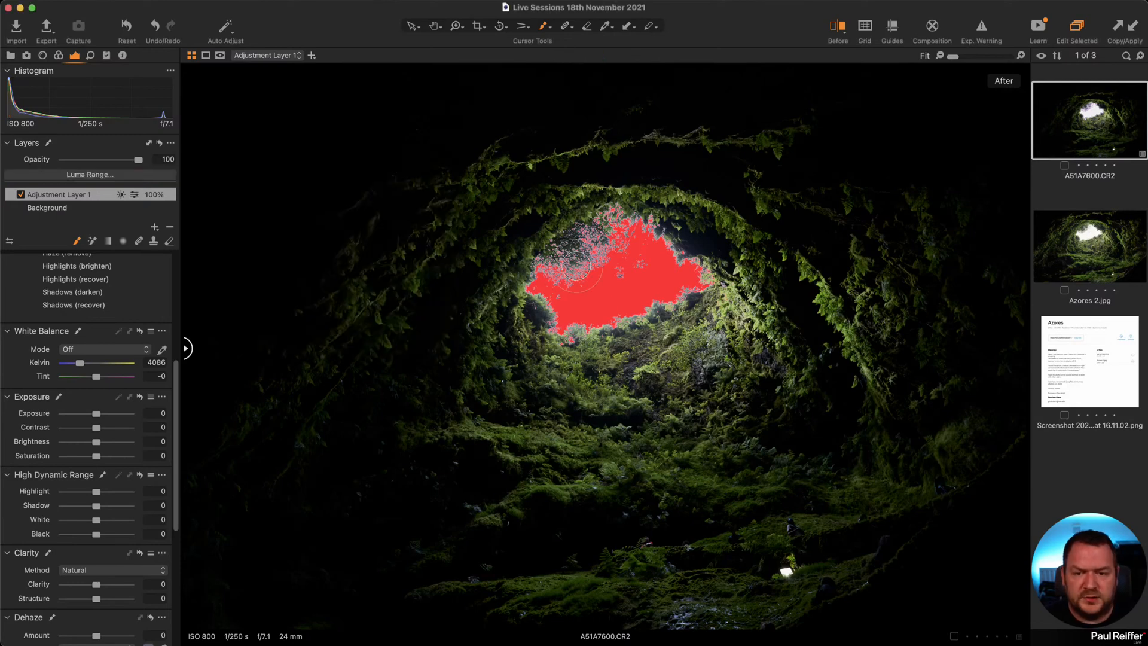
key(m)
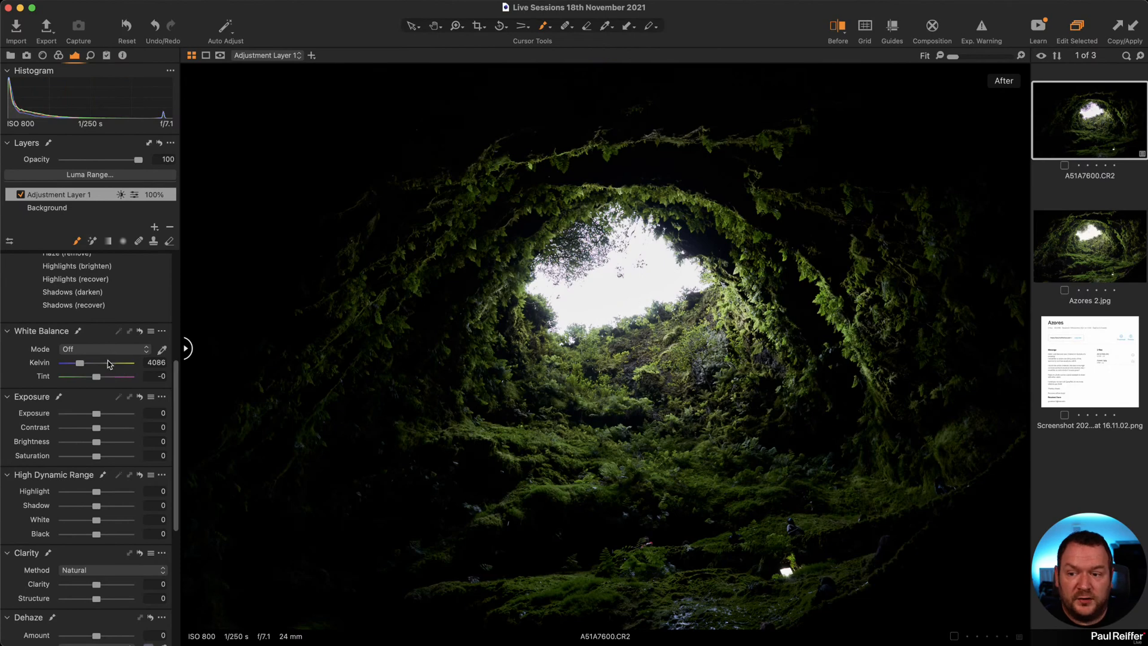
Try an exposure of -1.79 on the sky layer with white balance at 1990 and 5538 Kelvin.
drag(97, 414, 81, 415)
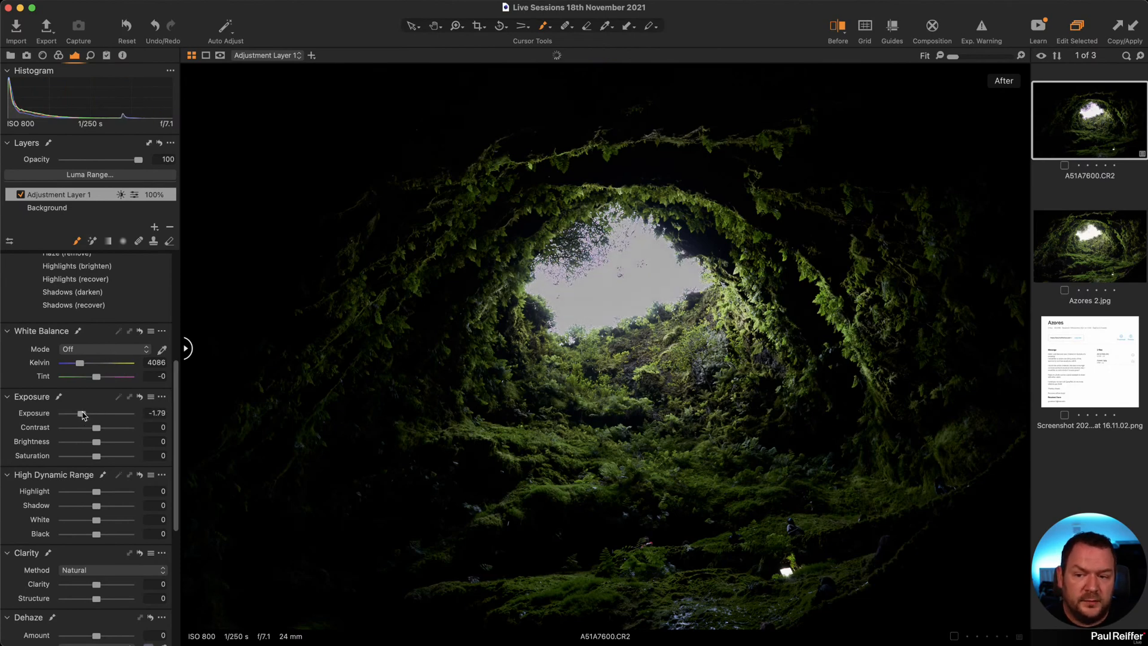
drag(79, 363, 70, 370)
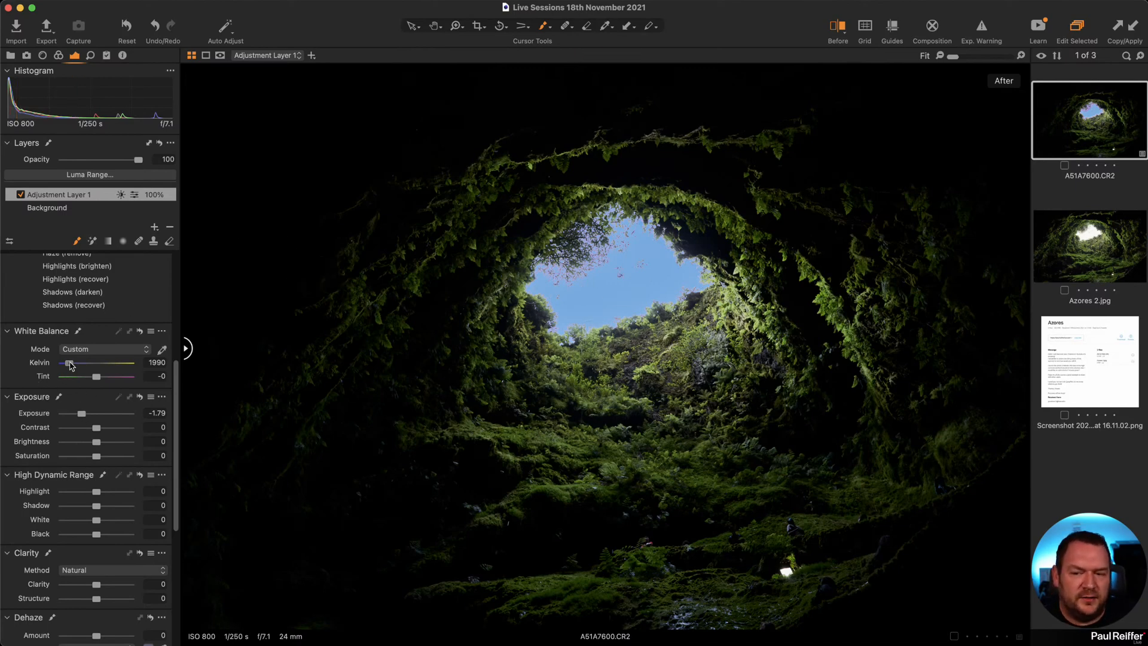
mouse_move(70, 366)
mouse_down()
mouse_move(102, 365)
mouse_move(88, 367)
mouse_up()
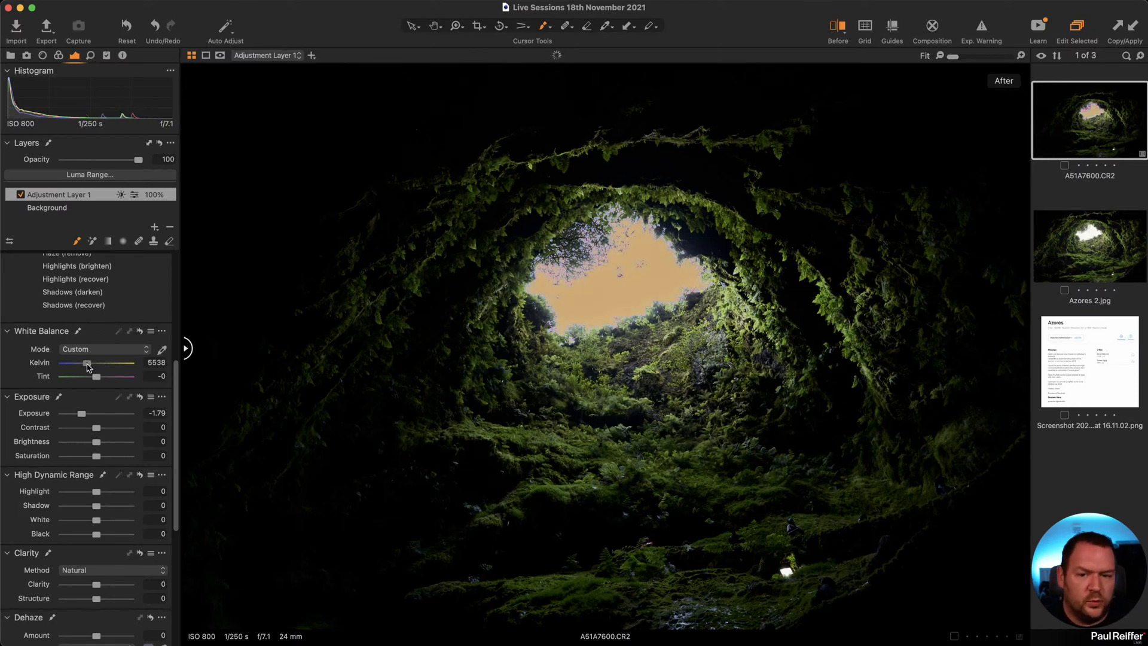
Set the sky layer's exposure to -0.62 and white balance to 3189 Kelvin, and compare the photo with the layer off and on.
drag(82, 416, 92, 418)
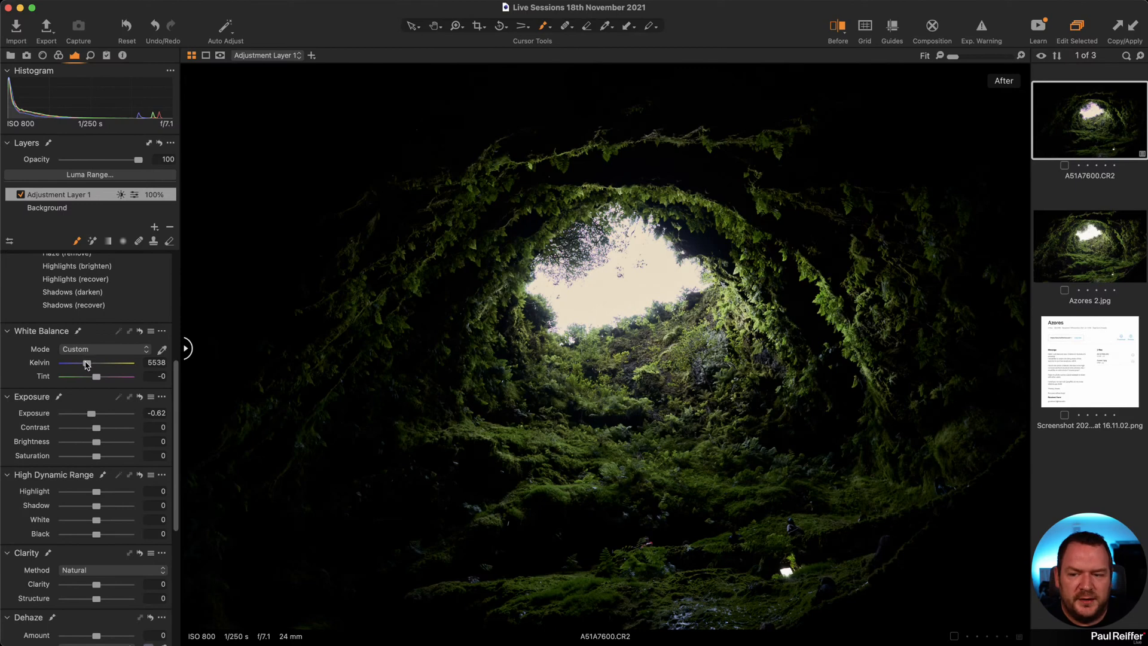
drag(87, 366, 75, 368)
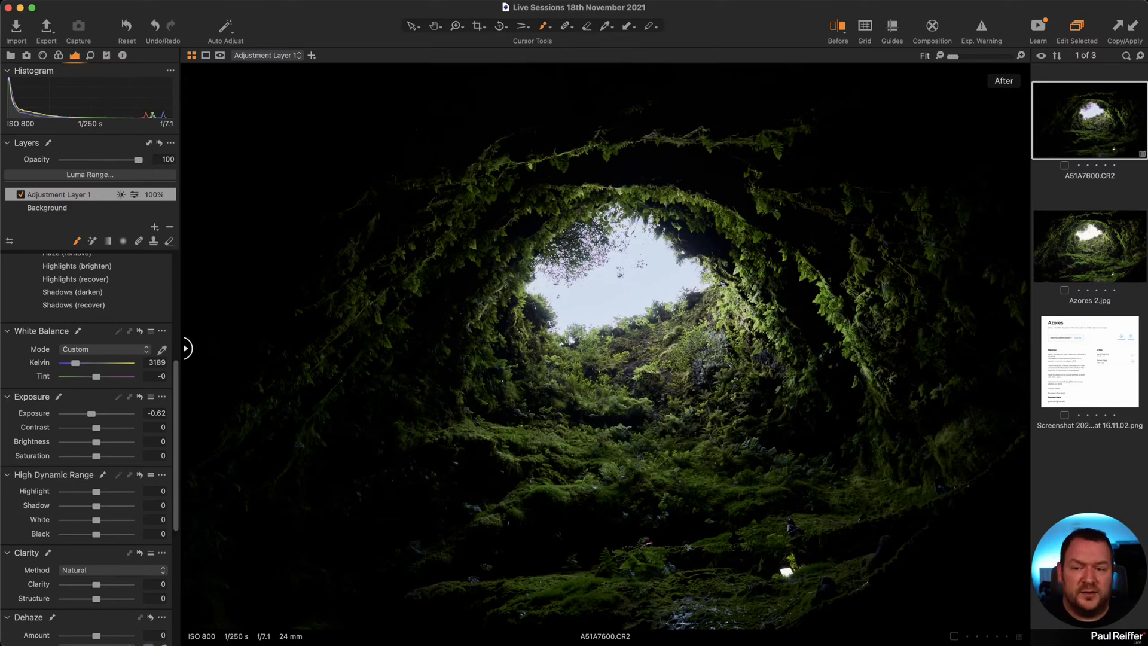
click(20, 196)
click(20, 195)
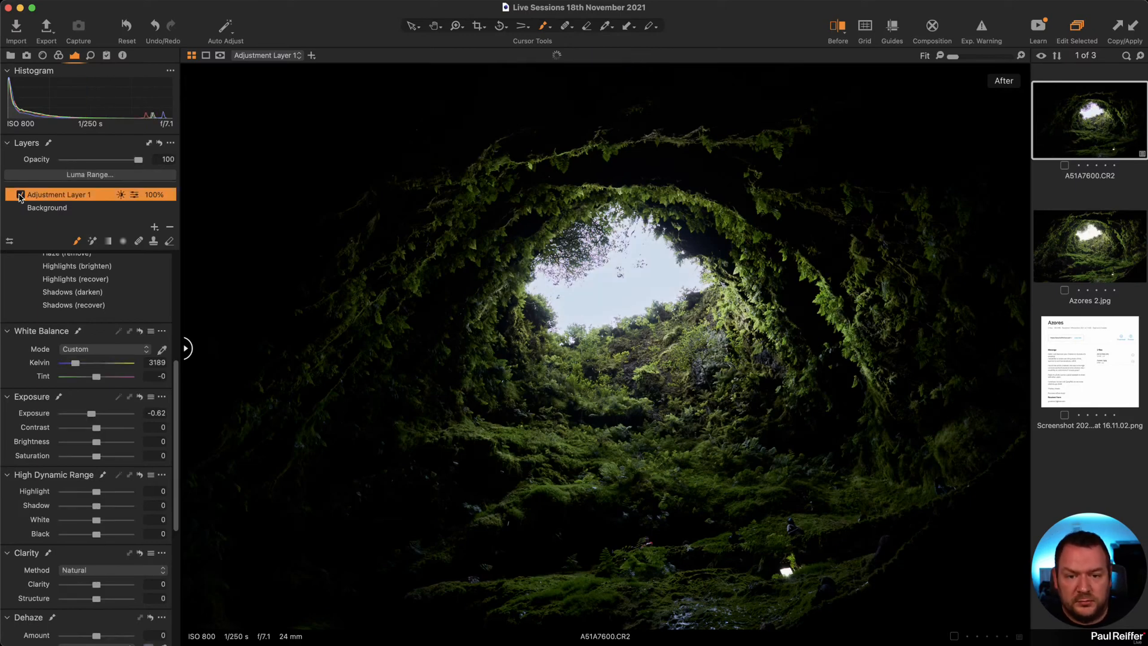
Compare the photo once more with the sky adjustment layer switched off and on.
click(19, 195)
click(20, 195)
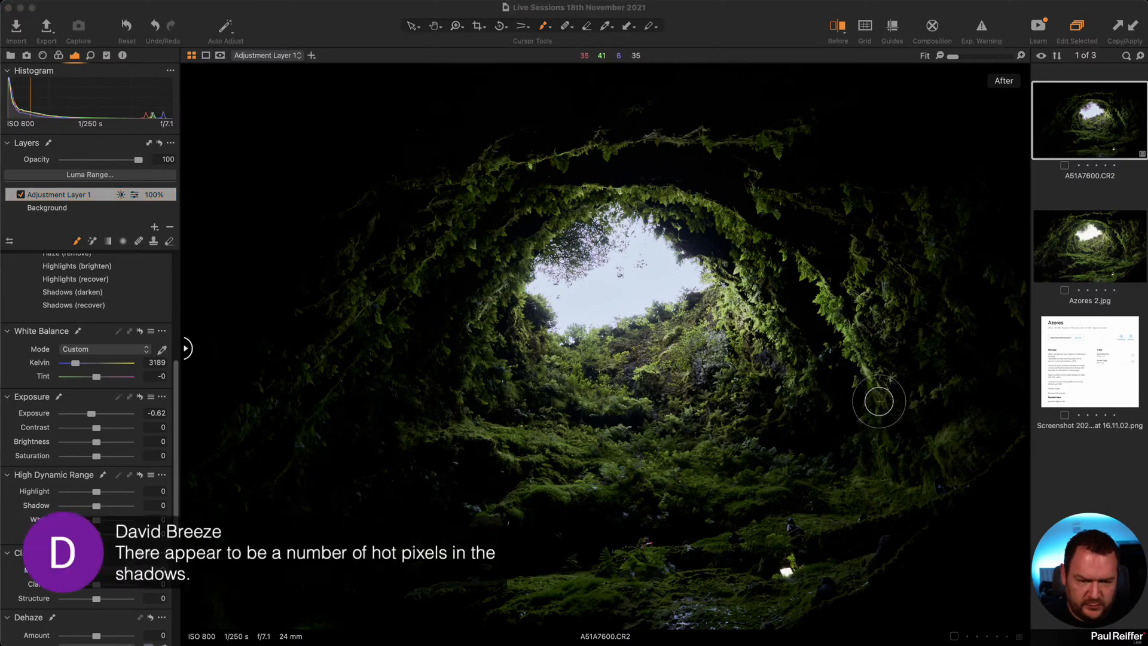
click(752, 49)
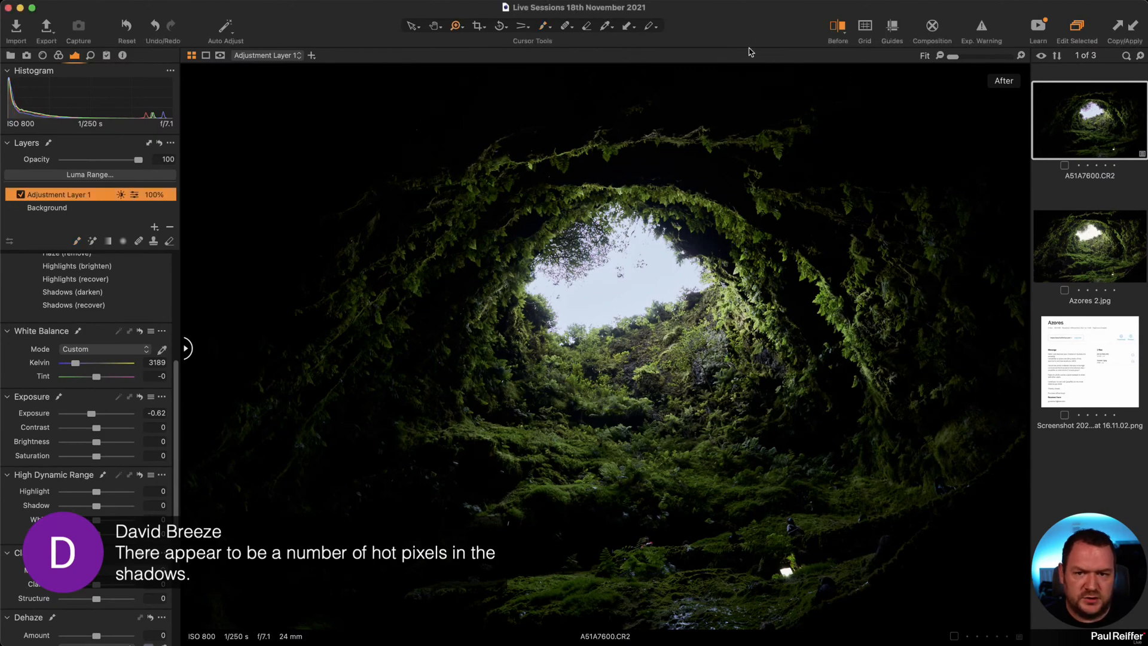
Examine the dark cave walls and deep shadows at up to 300% for hot pixels, checking them with the exposure warning on and off.
key(z)
click(771, 261)
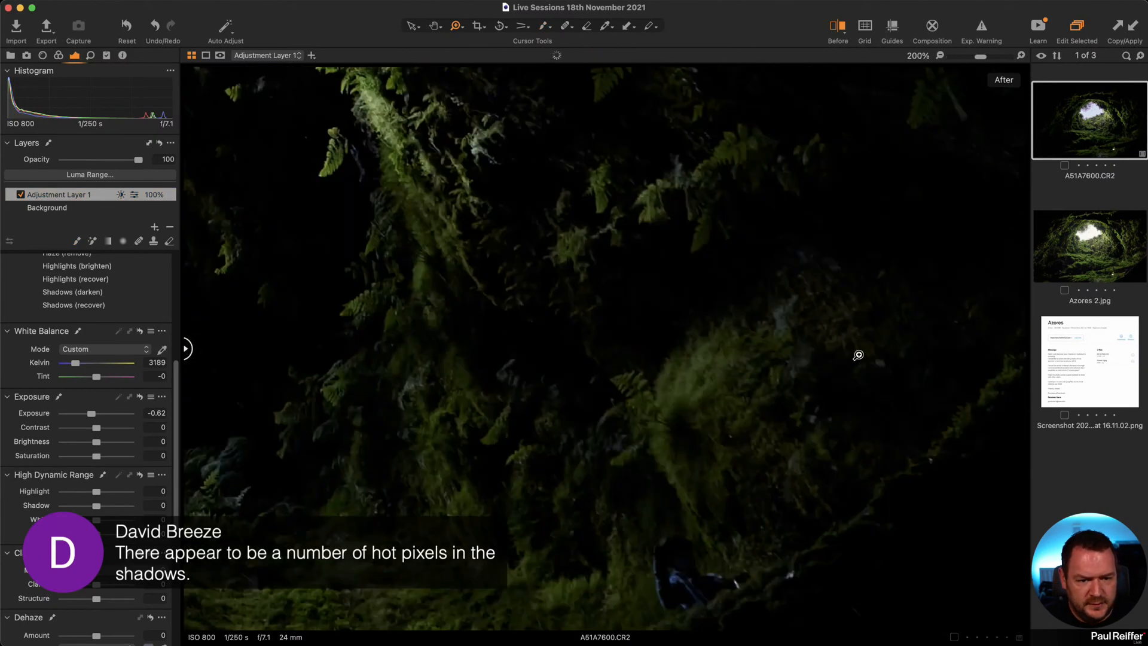
click(850, 347)
drag(851, 318, 611, 597)
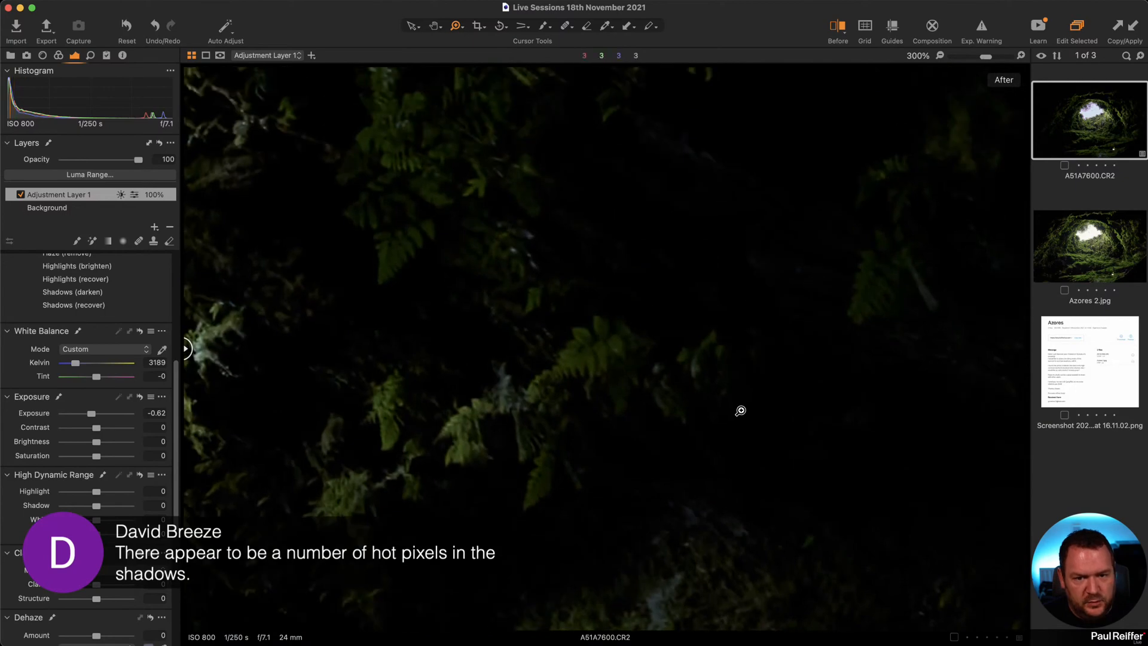
drag(817, 454, 907, 161)
drag(709, 450, 711, 5)
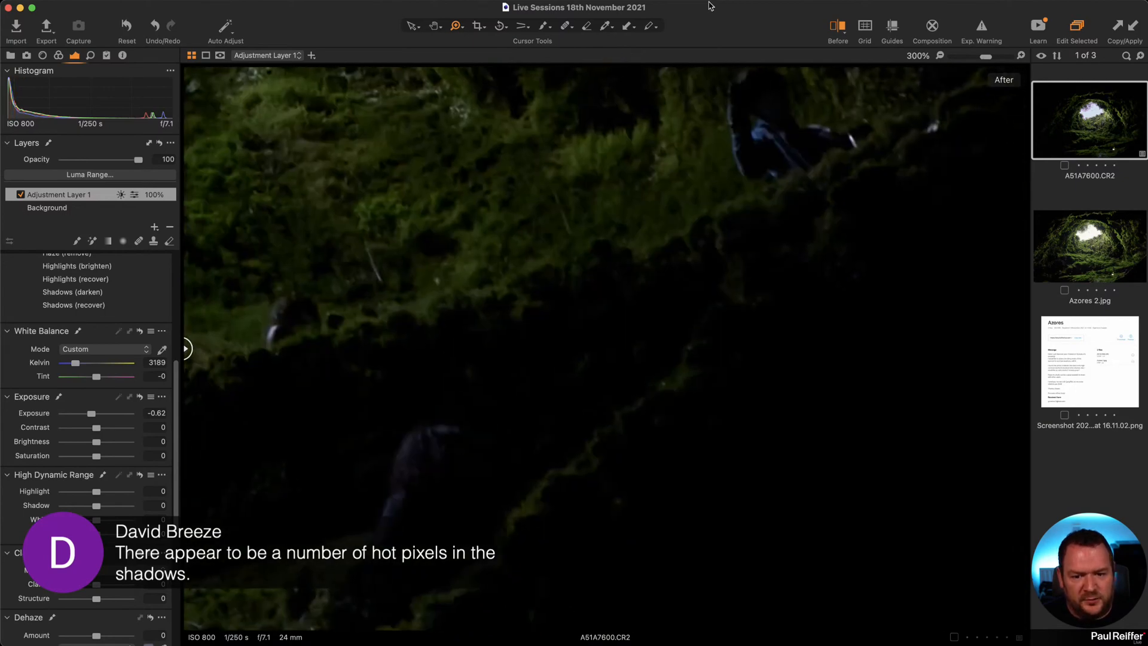
drag(799, 329, 545, 242)
click(981, 25)
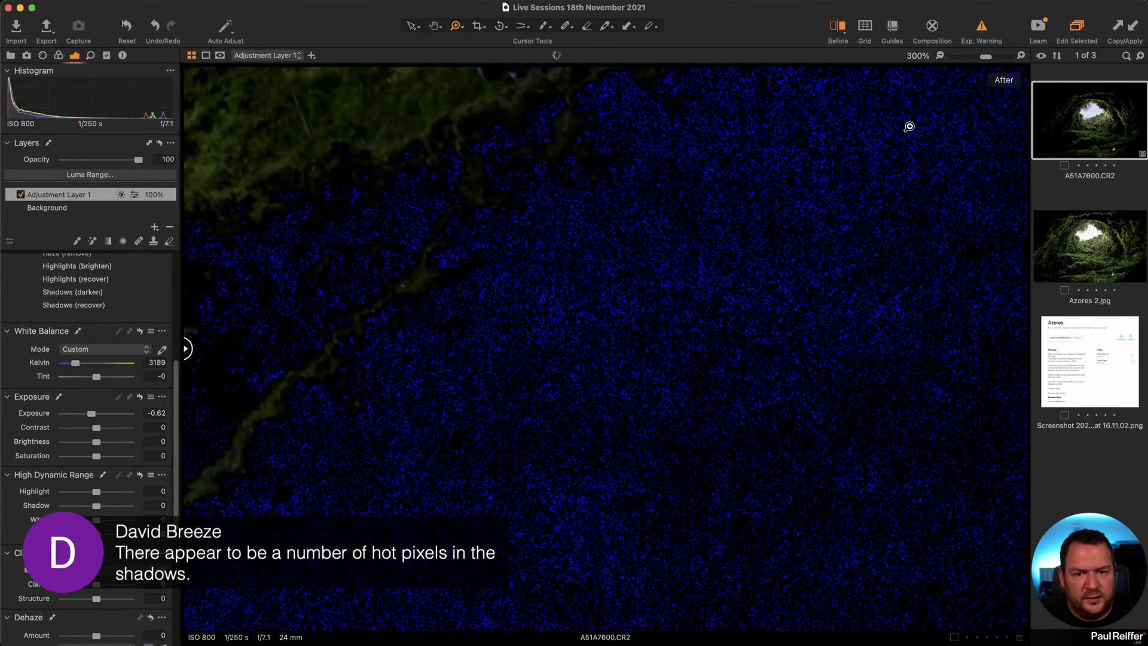
click(981, 27)
Examine the mossy foreground for hot pixels at magnifications from 300% up to 1600% and back to 800%.
drag(546, 345, 1016, 526)
drag(572, 379, 1136, 307)
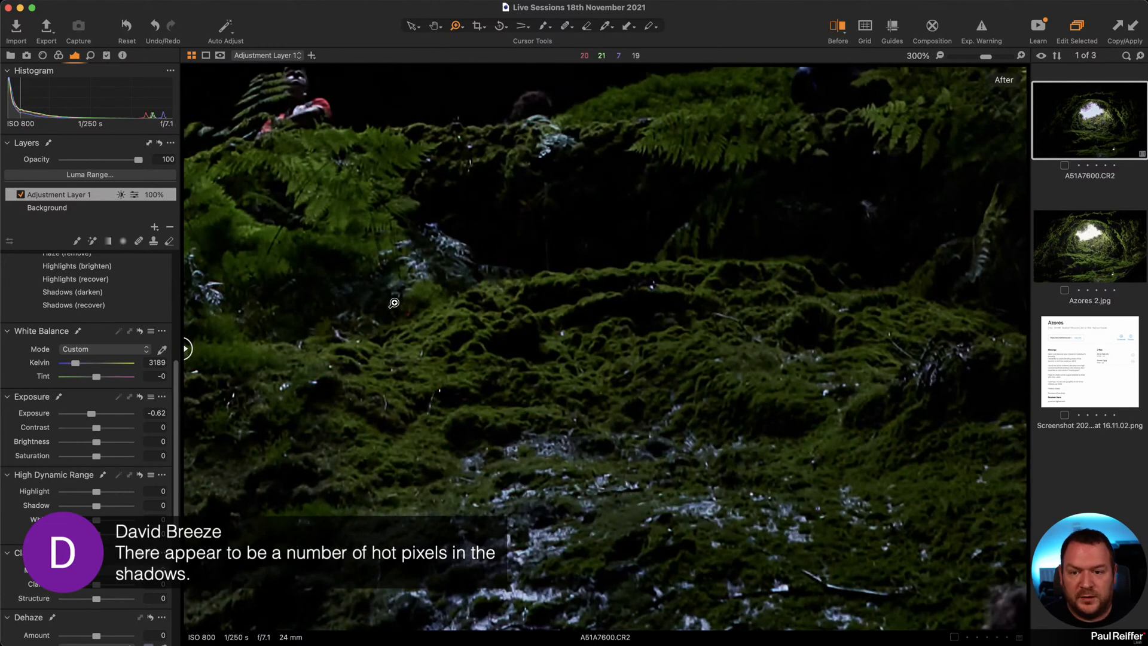
drag(402, 307, 434, 332)
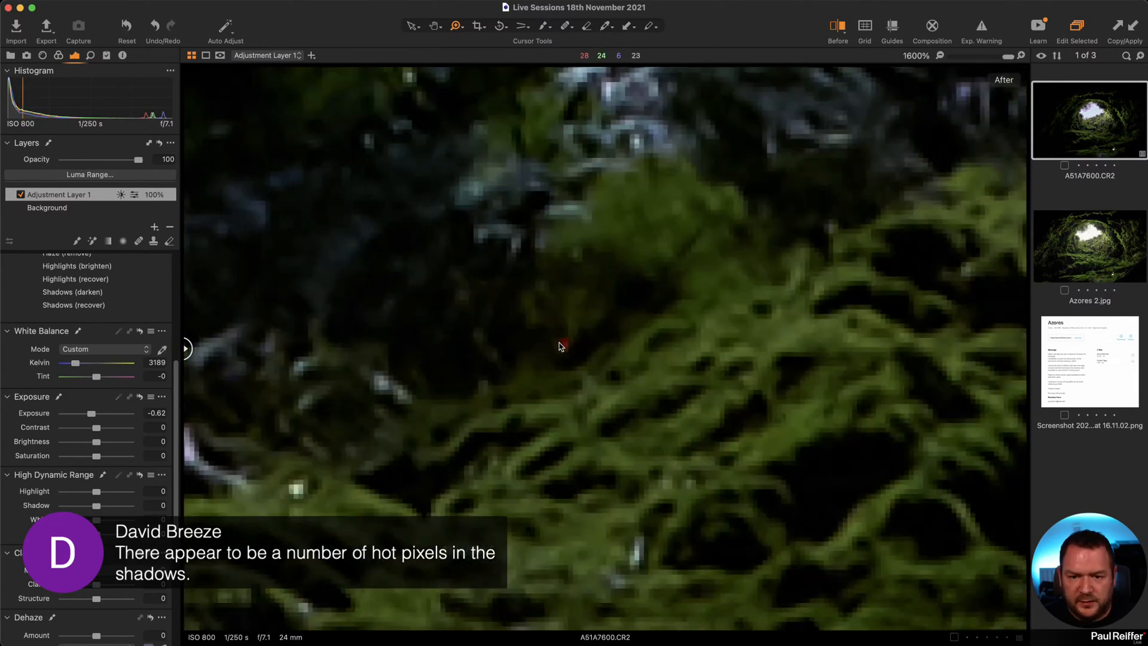
alt+click(616, 332)
alt+click(616, 333)
alt+click(616, 333)
alt+click(535, 419)
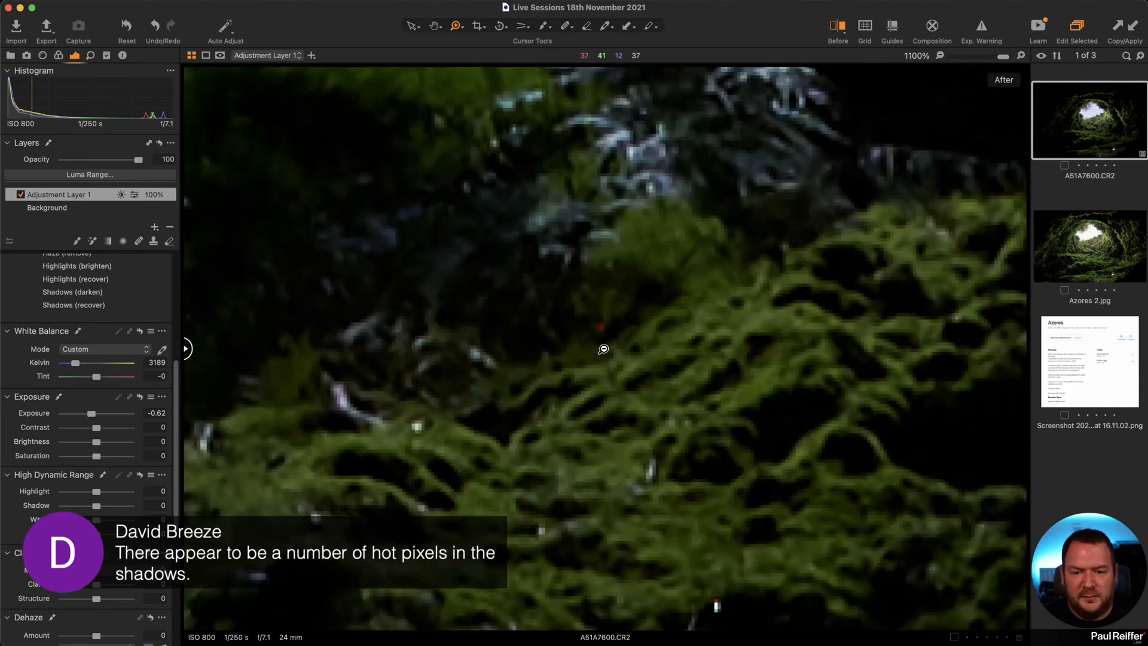
alt+click(596, 327)
alt+click(617, 418)
alt+click(622, 439)
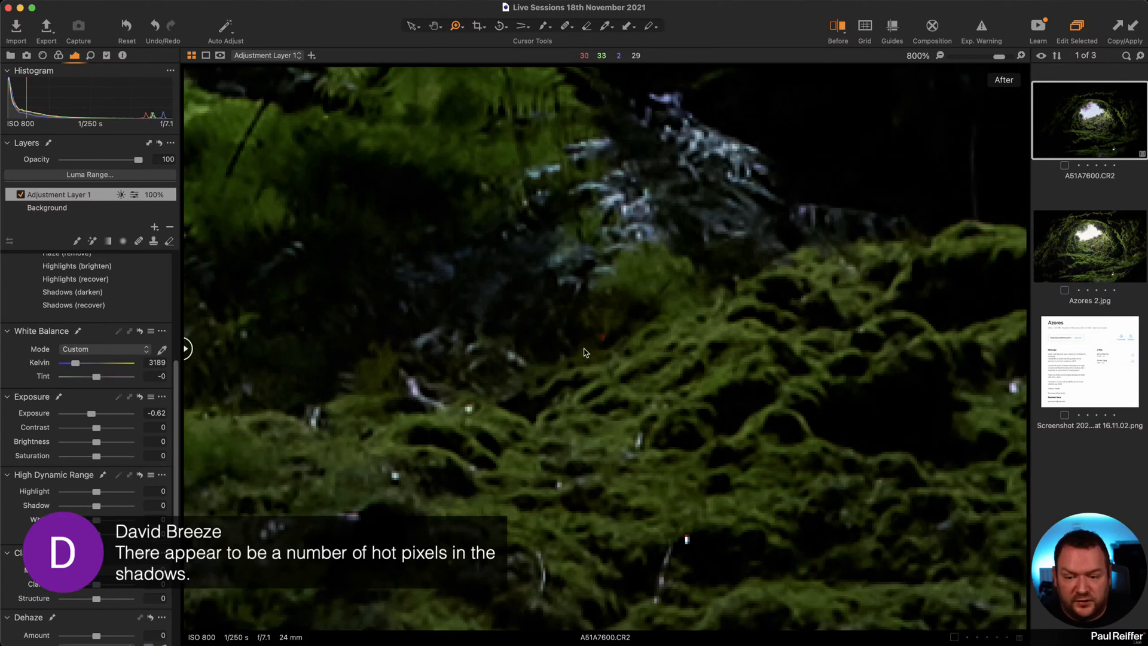
Set Single Pixel noise reduction to 2 on the Background layer.
click(90, 57)
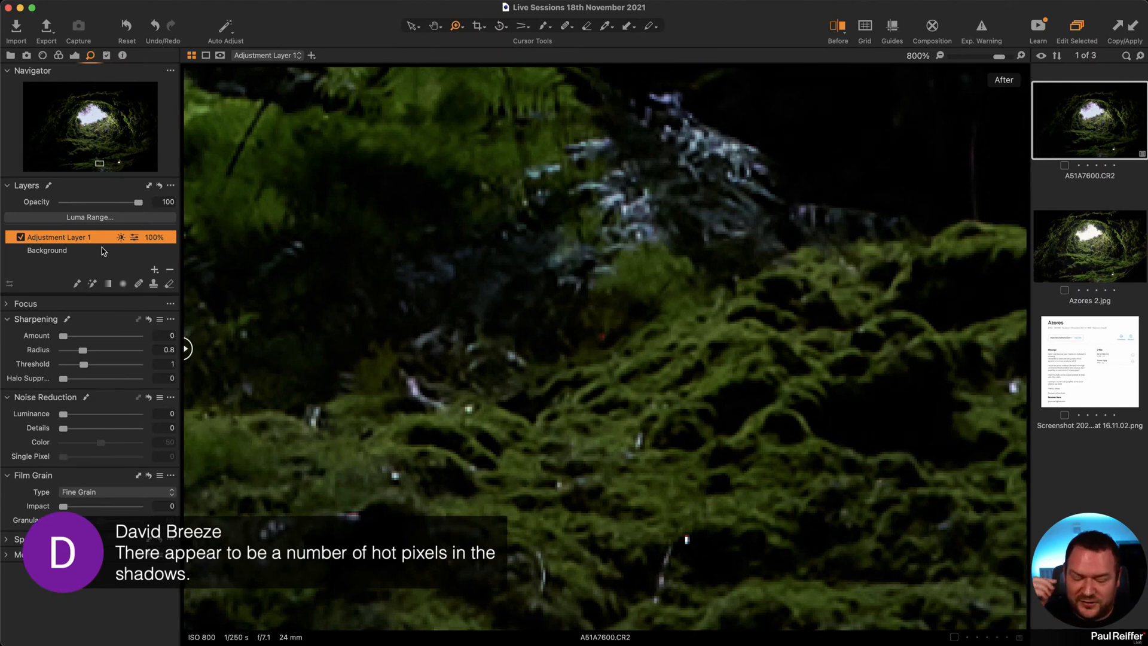
click(64, 251)
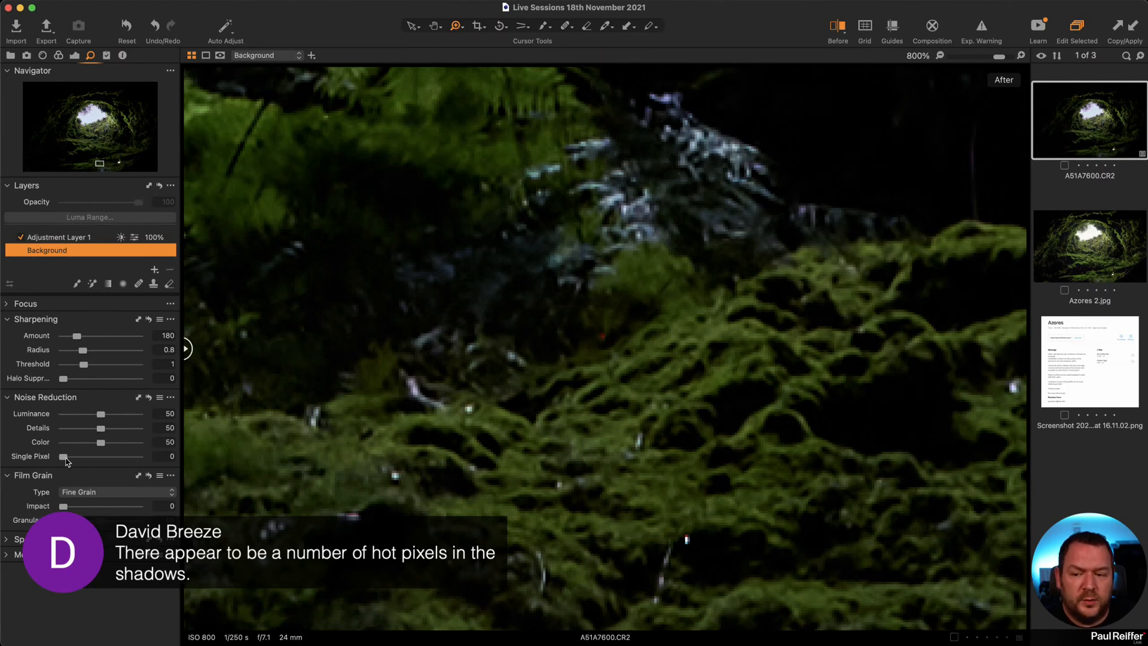
drag(66, 461, 70, 462)
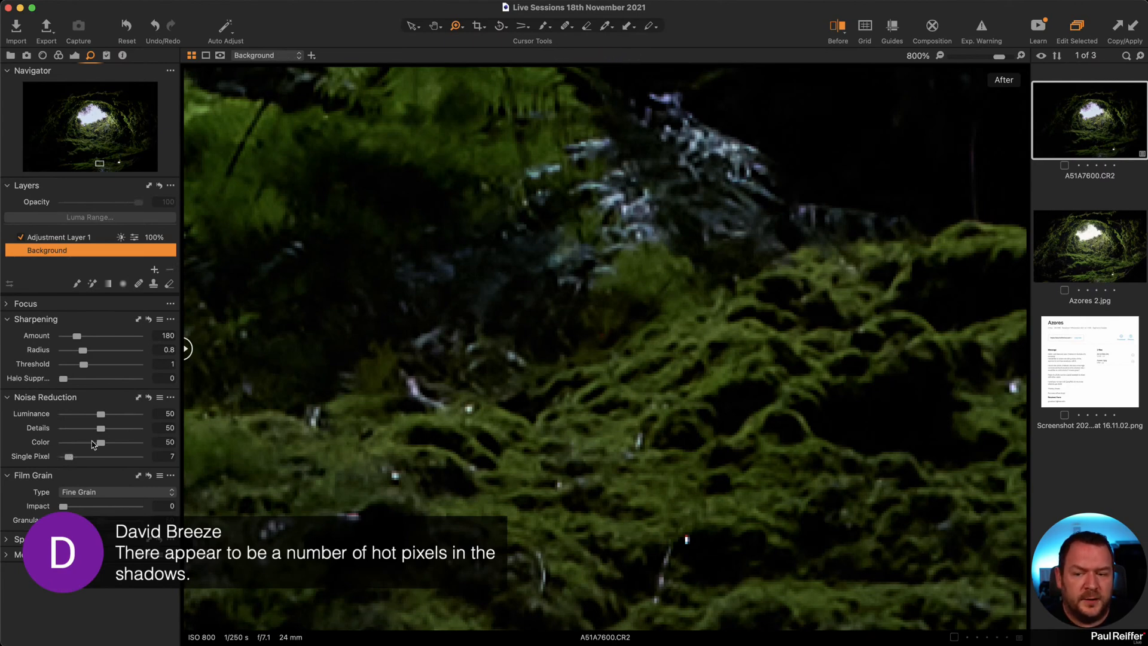
drag(70, 460, 67, 461)
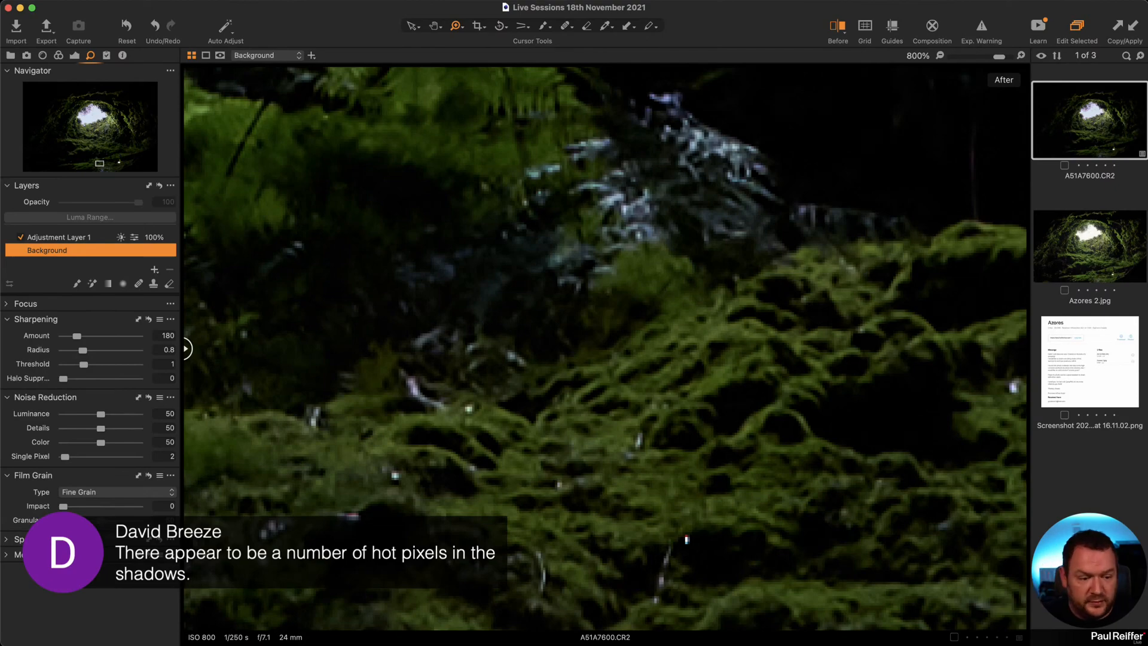
Review the effect of the single pixel noise reduction on the mossy foreground, from close up back to the whole photo.
alt+click(596, 336)
alt+click(596, 335)
alt+click(596, 335)
alt+click(628, 388)
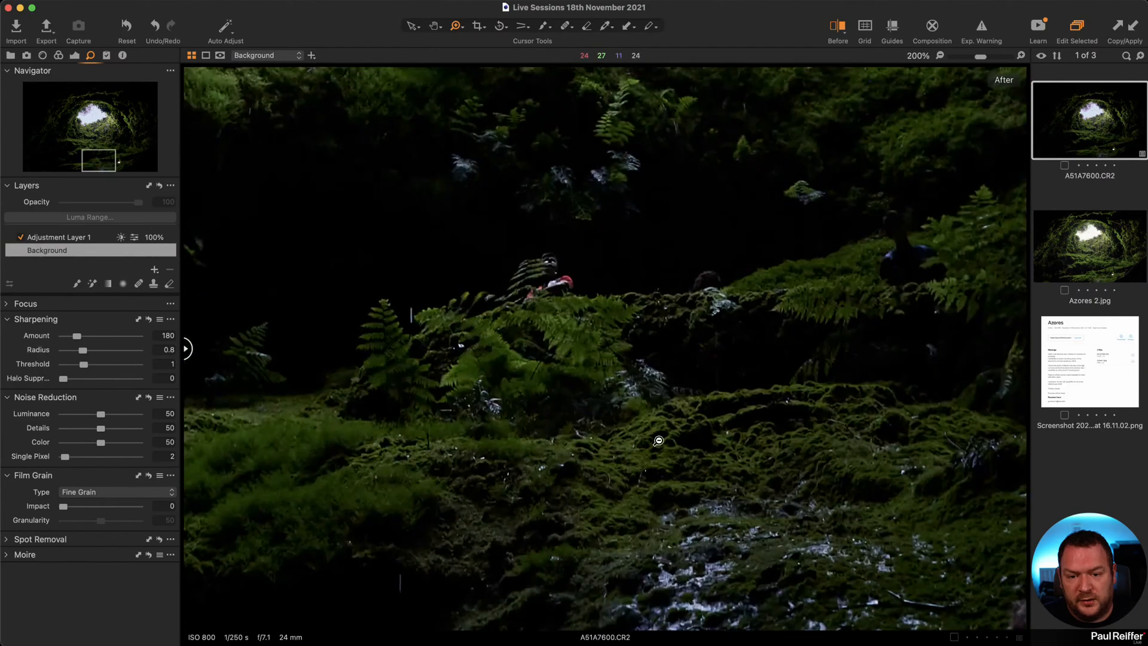
alt+click(658, 441)
alt+click(652, 491)
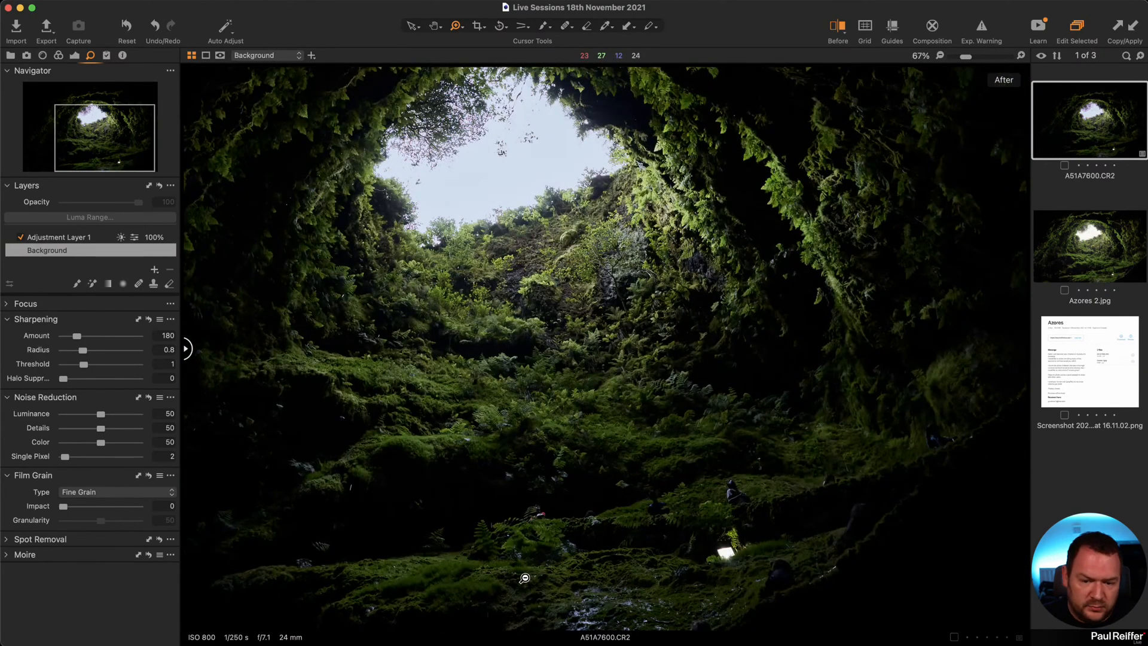
alt+click(306, 510)
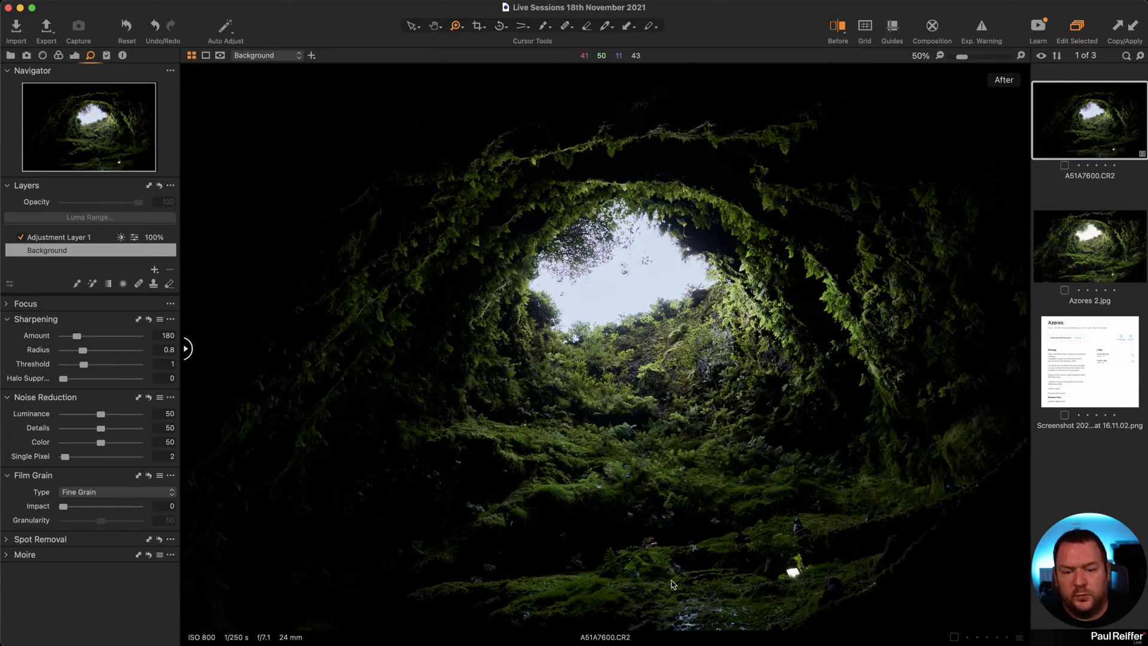
Examine the dark foreground shadows at 200% to 400%, with the exposure warning on and off, and return to the whole photo.
click(712, 577)
click(579, 491)
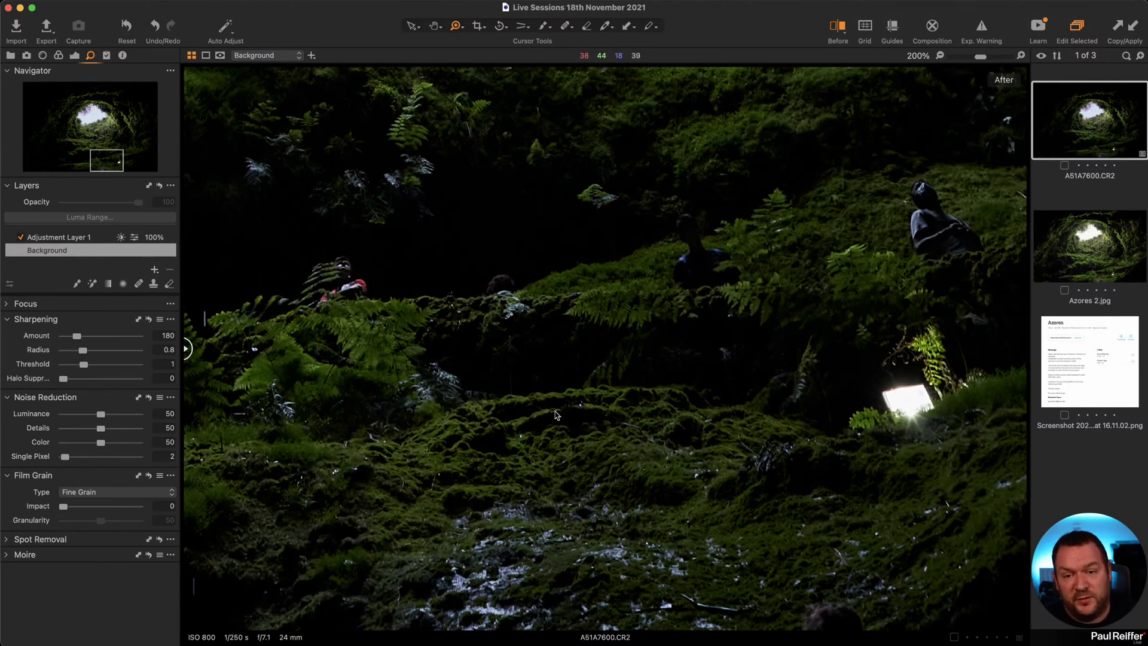
scroll(548, 411, left, 10)
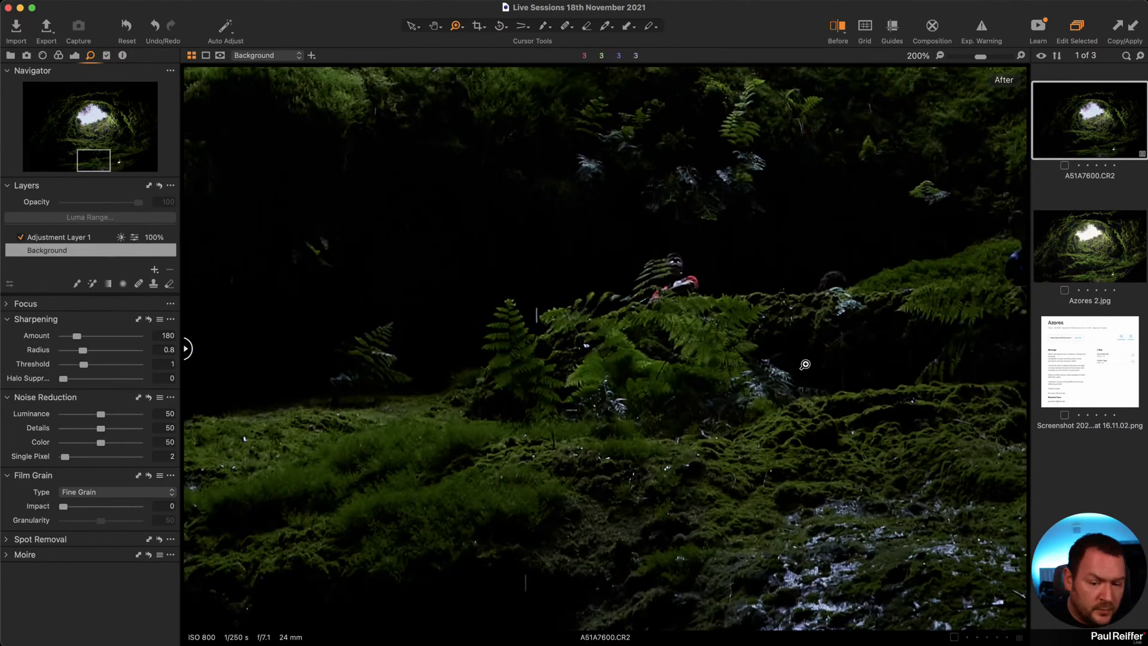
scroll(592, 508, left, 10)
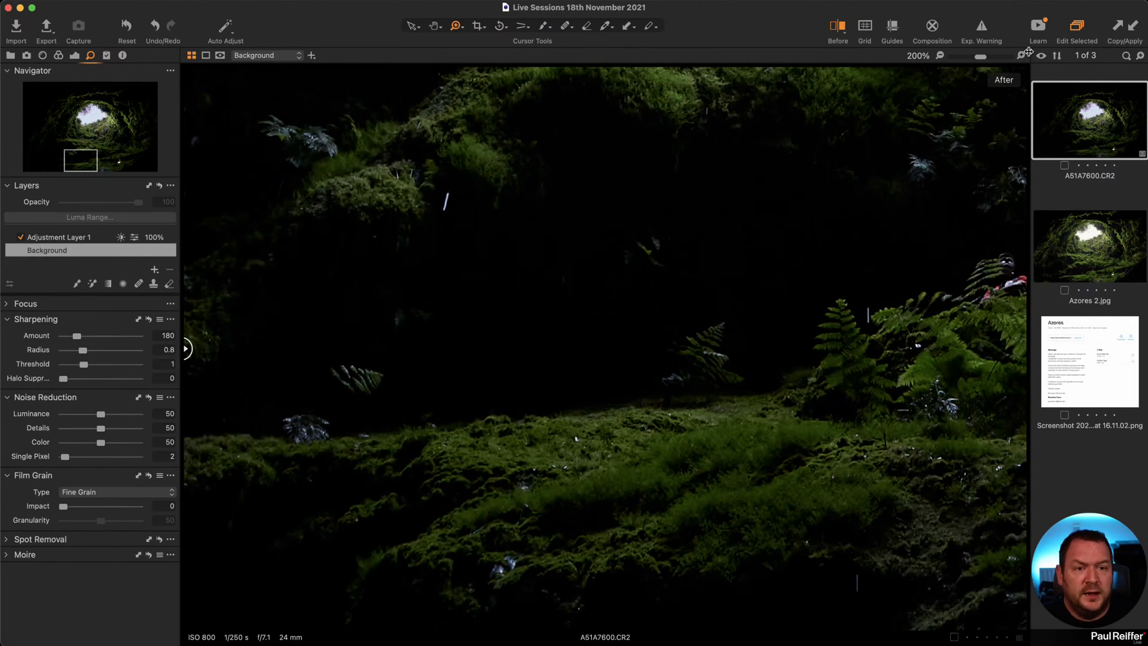
click(986, 31)
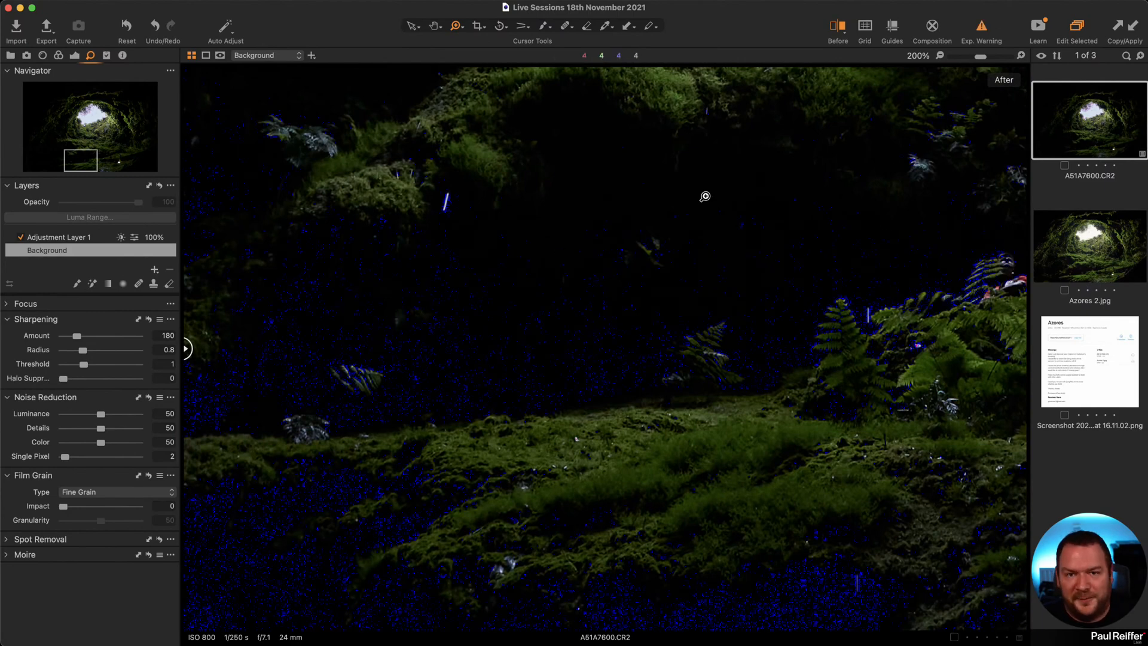
scroll(708, 227, up, 2)
scroll(720, 296, up, 1)
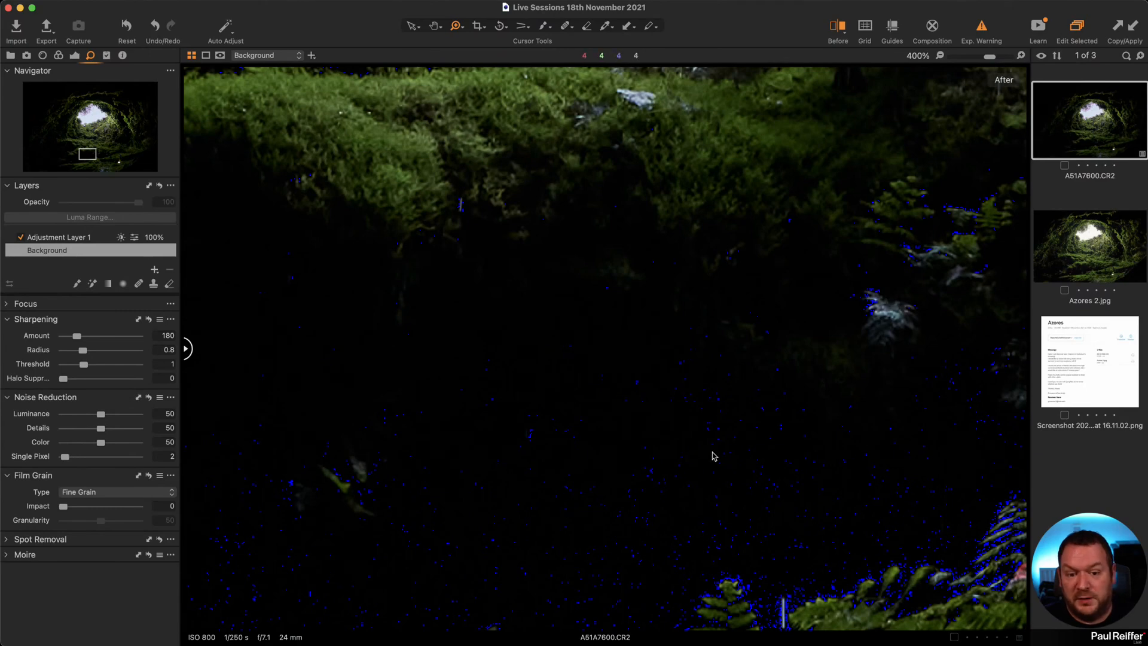
click(991, 36)
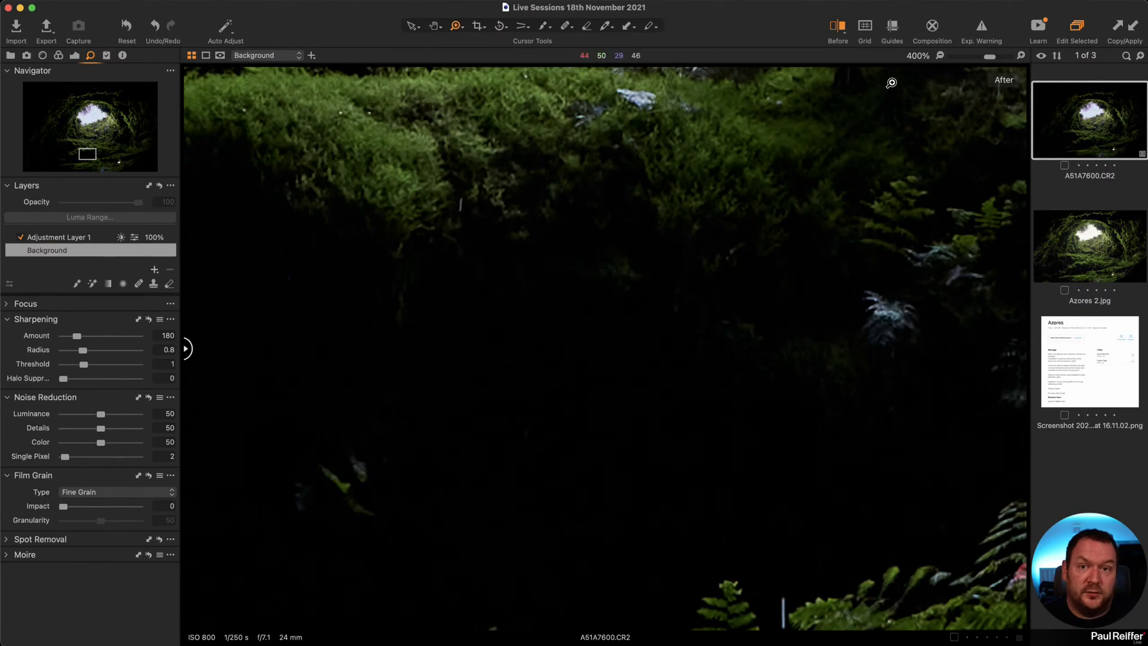
alt+click(724, 347)
alt+click(724, 347)
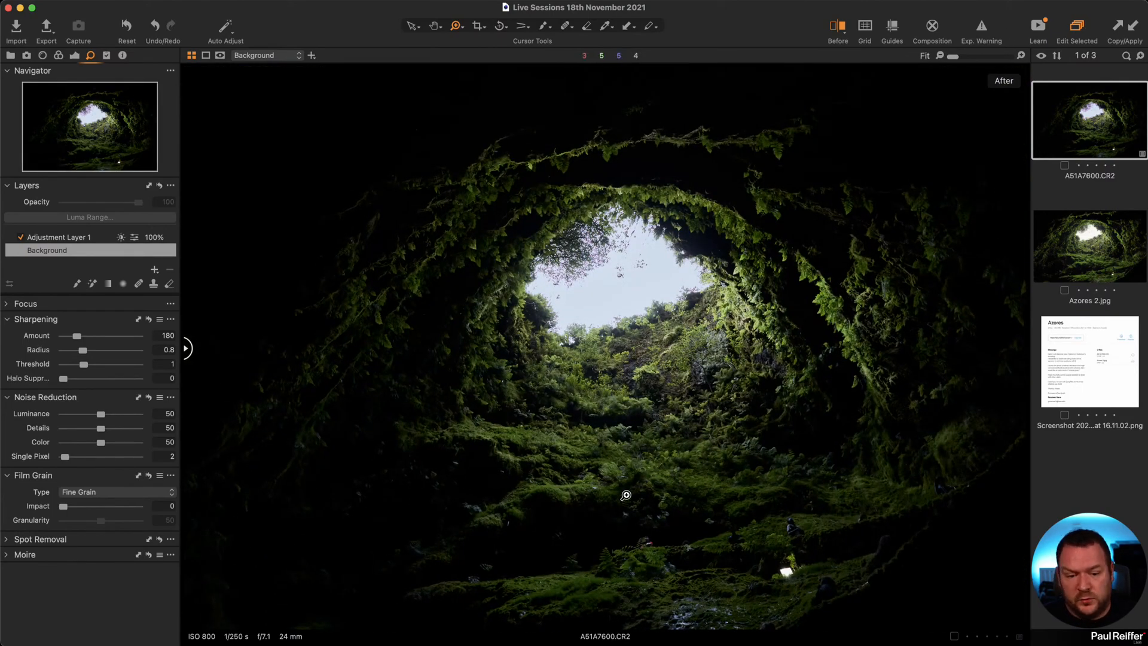
Heal away the bright lamp and its lit fern in the foreground, sampling nearby grass and moving the source point closer to the lamp.
drag(605, 480, 945, 633)
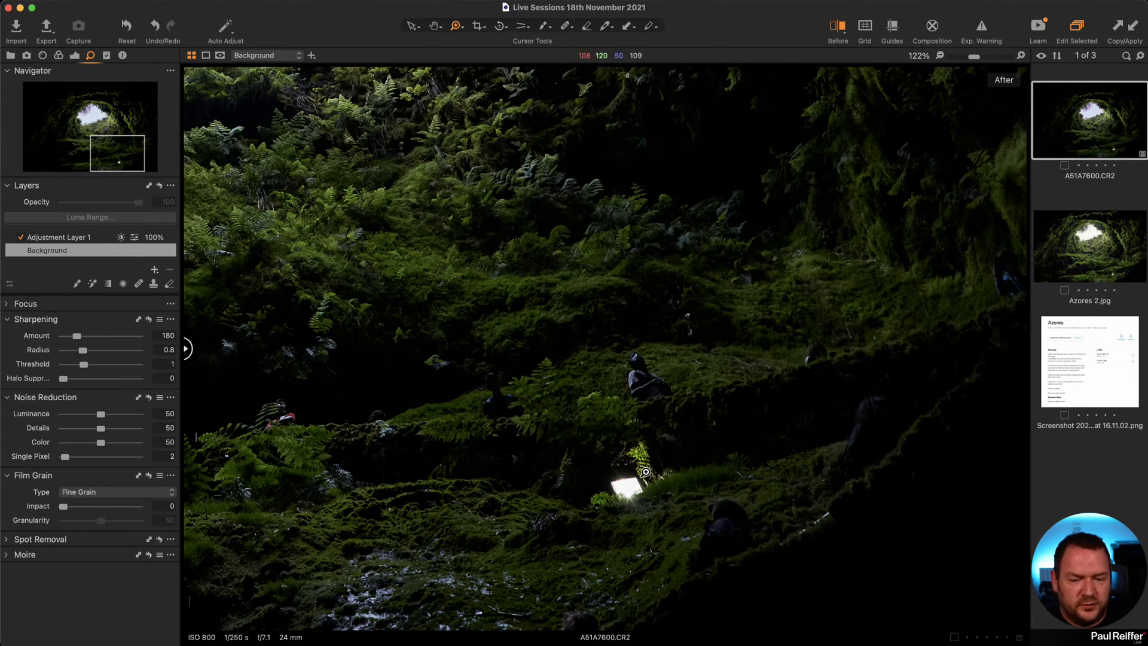
click(645, 472)
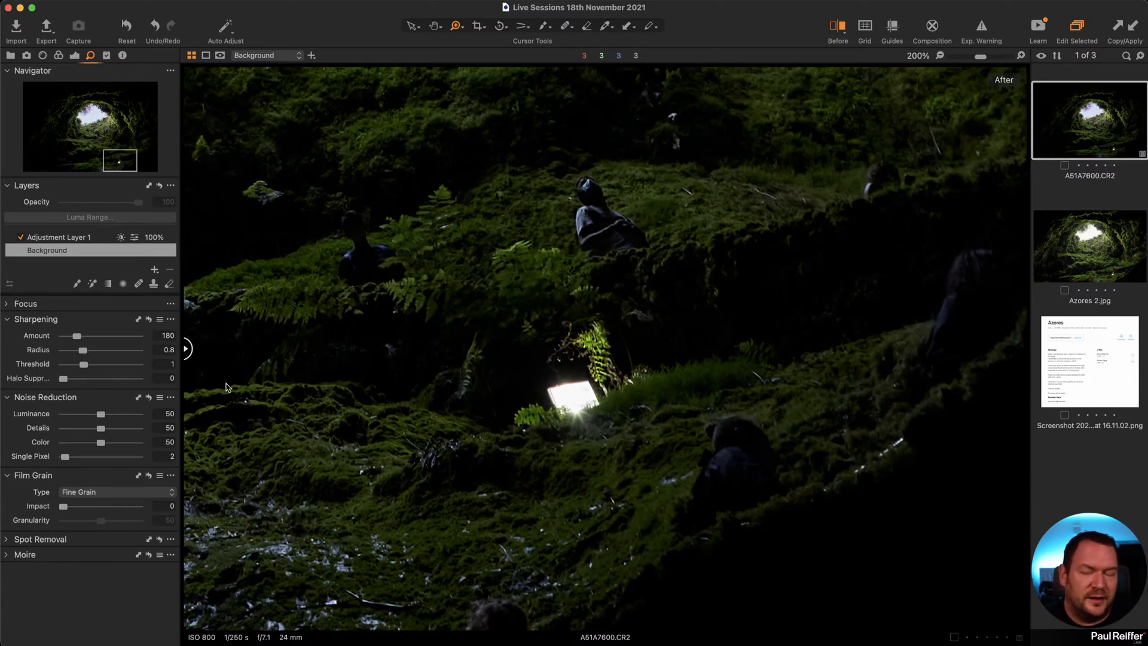
click(75, 55)
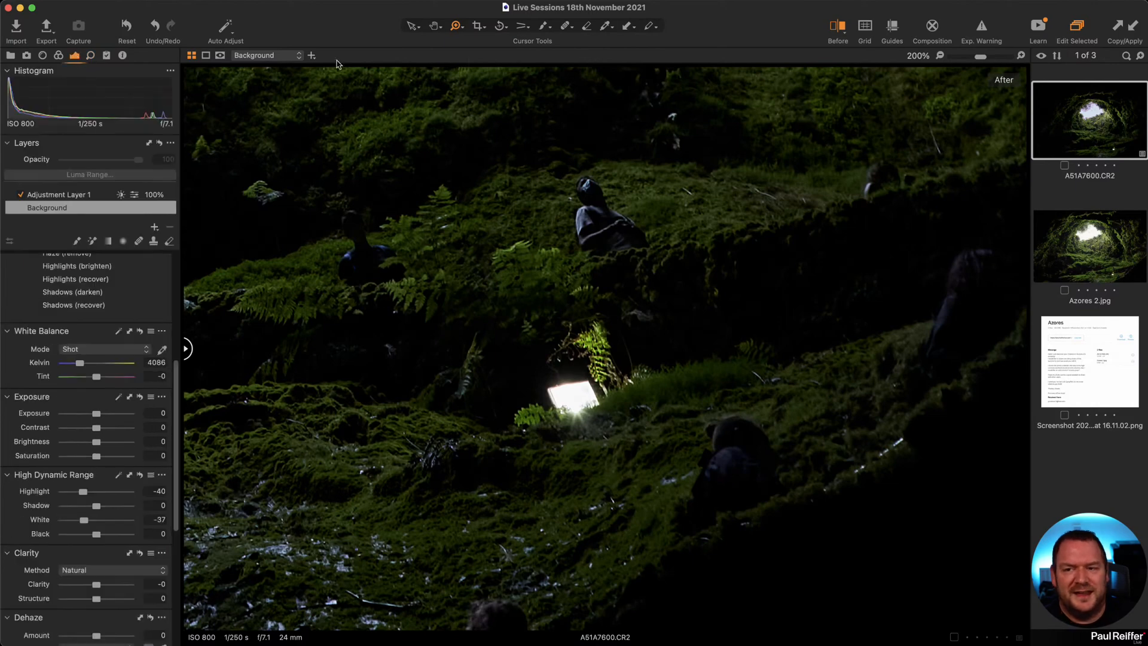
click(563, 27)
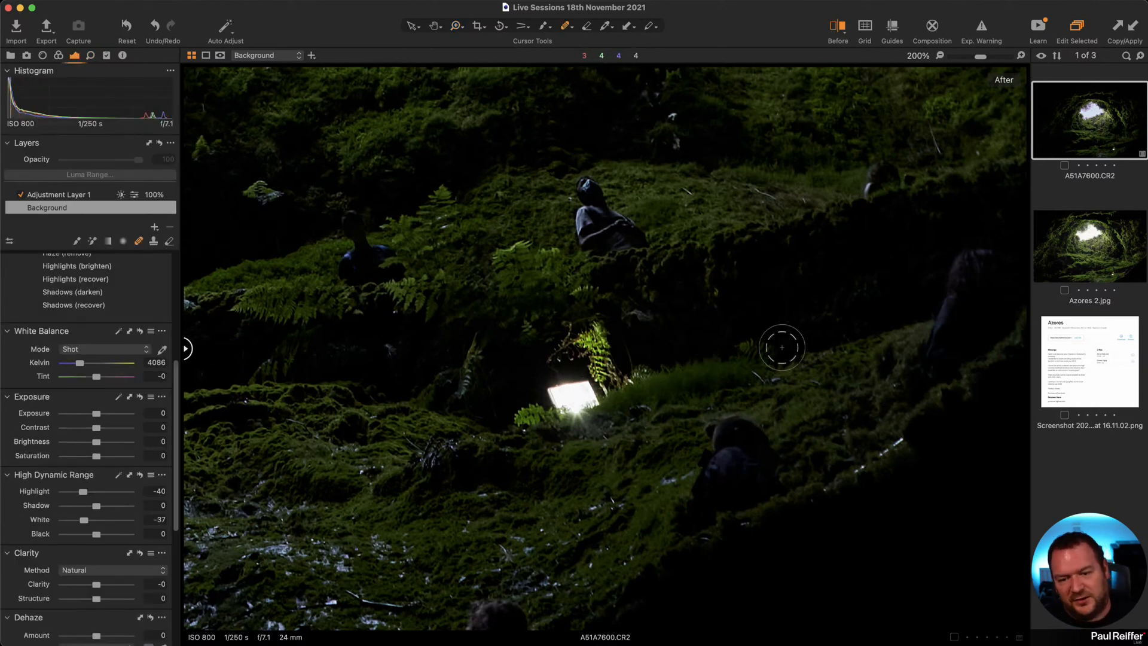
click(707, 359)
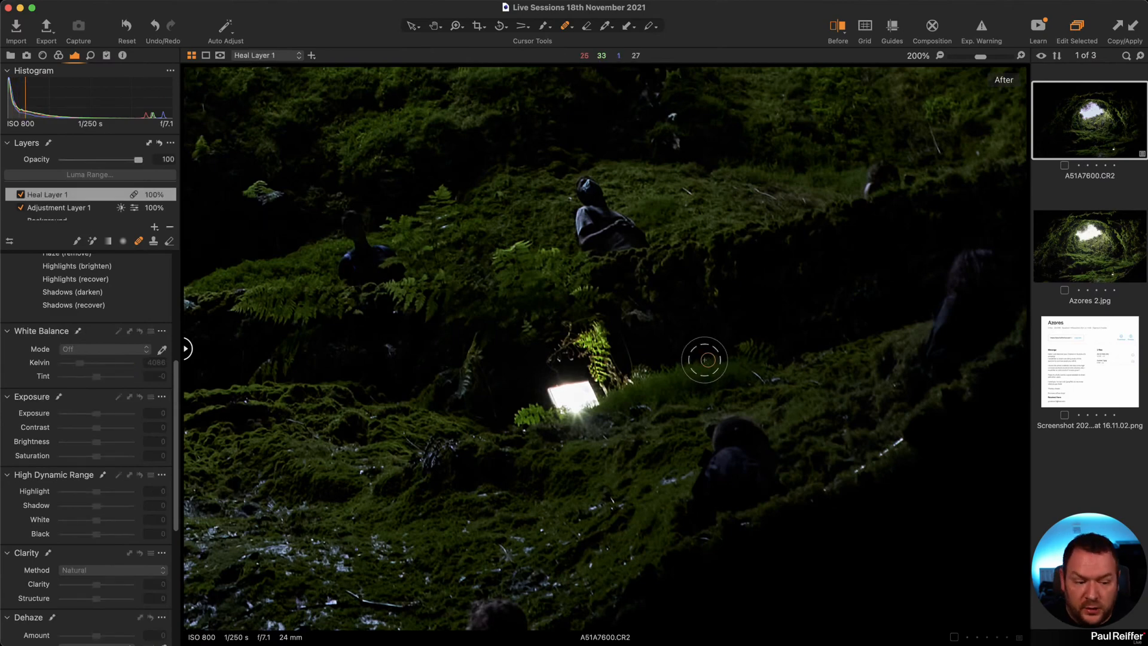
click(569, 393)
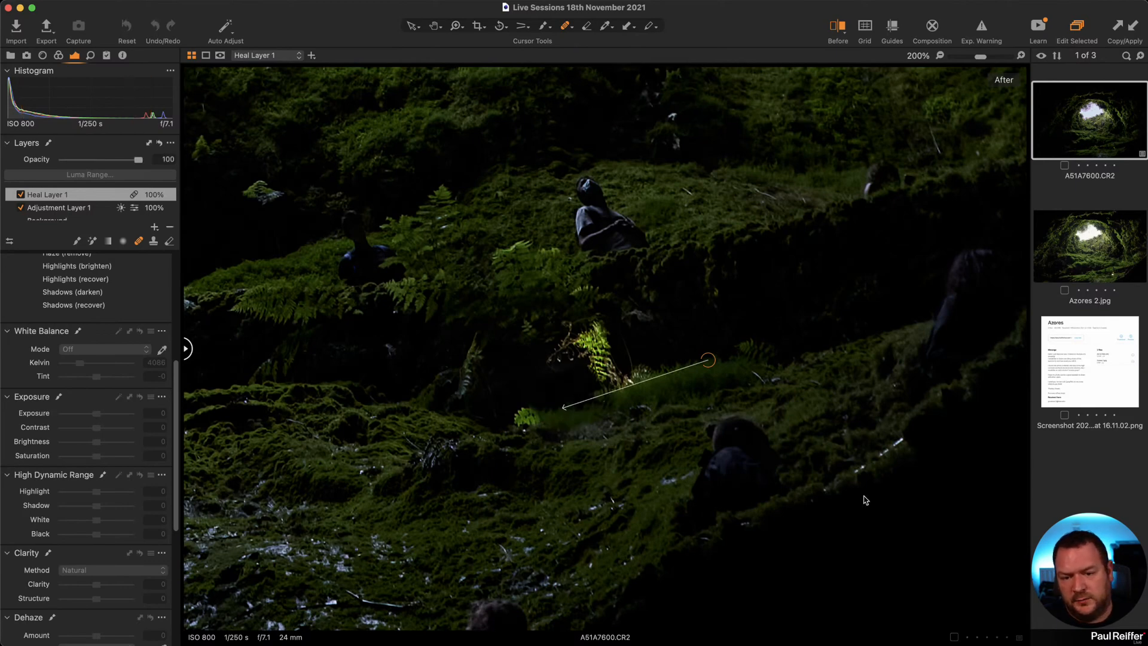
drag(707, 359, 666, 363)
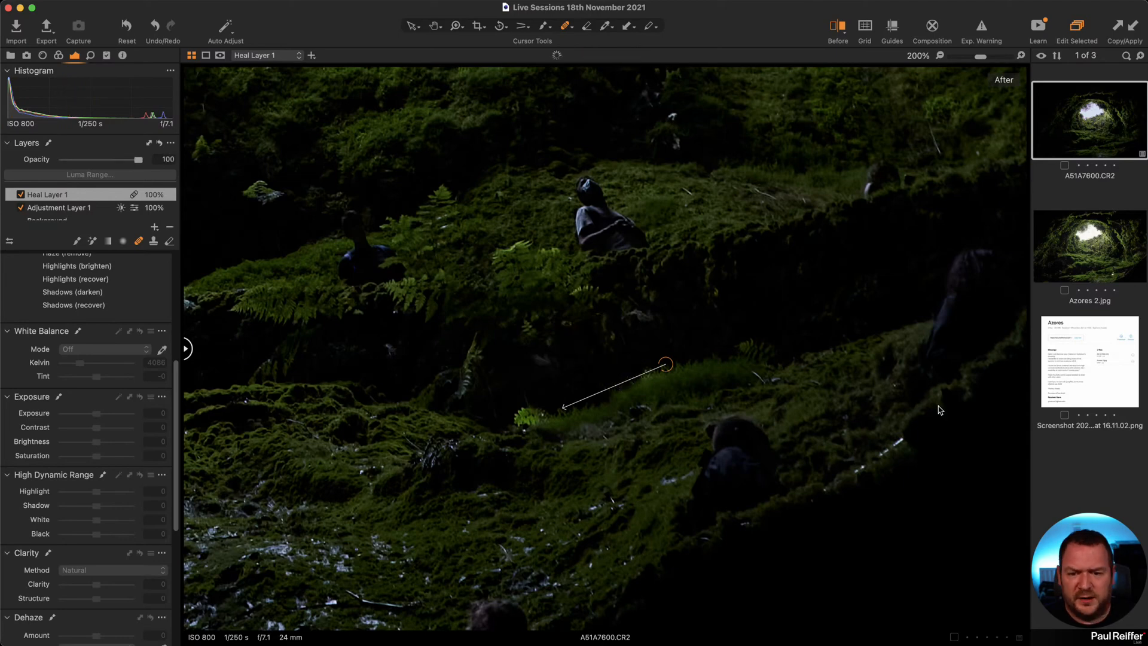
Check the healed lamp area at up to 300% and in the context of the whole photo.
key(z)
alt+click(461, 318)
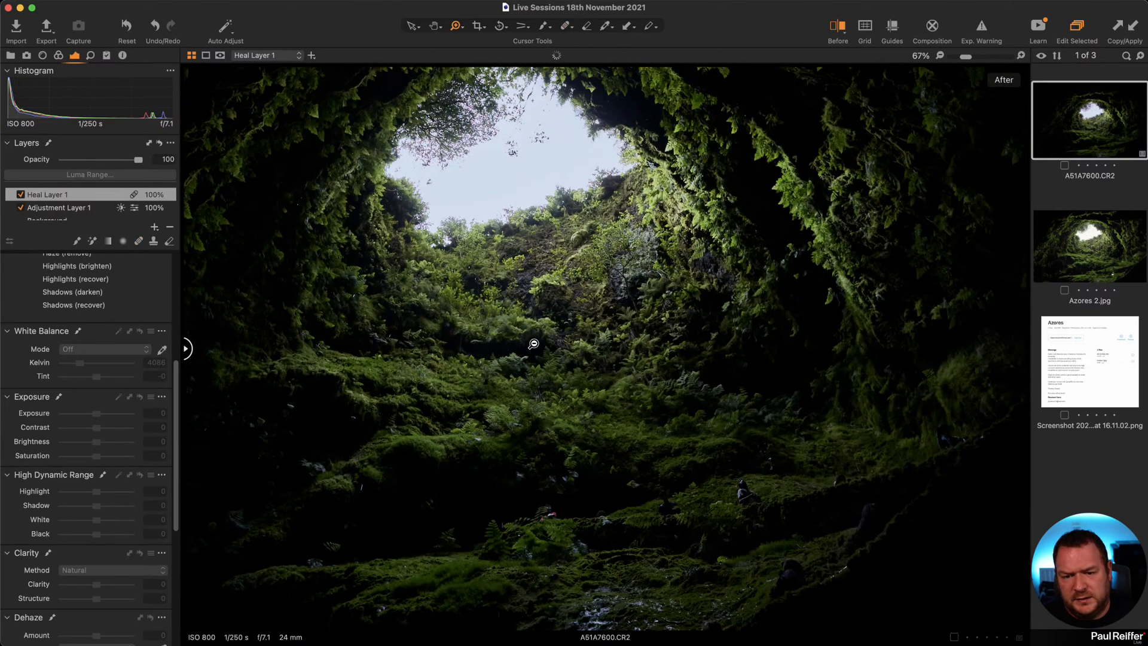
click(729, 562)
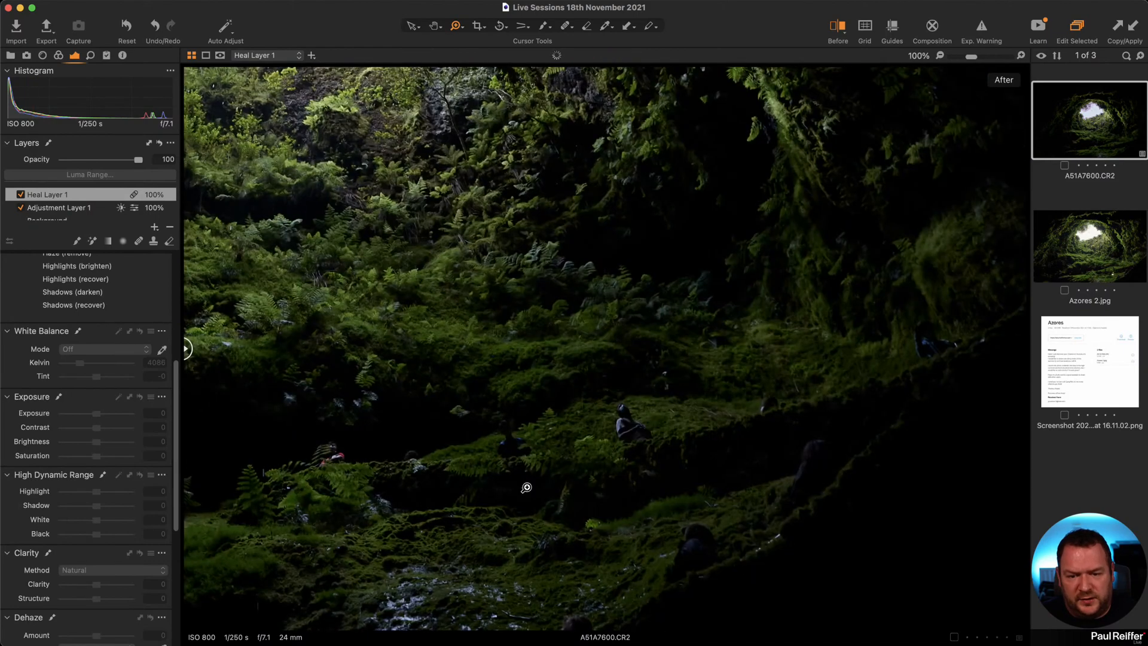
click(591, 523)
click(564, 447)
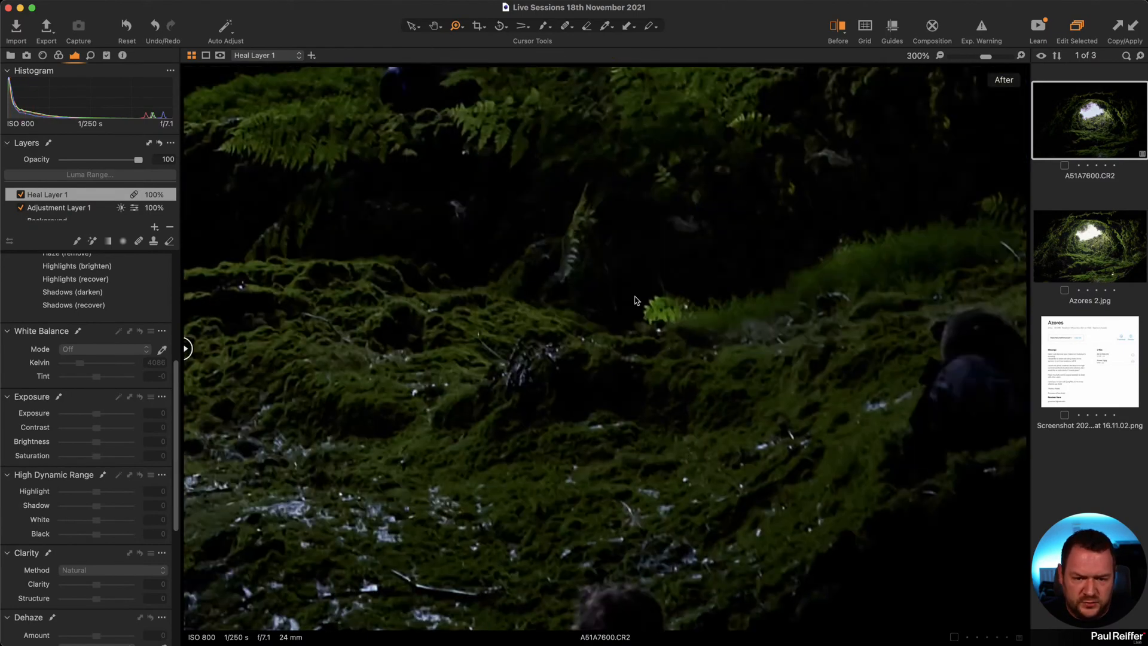
alt+click(527, 305)
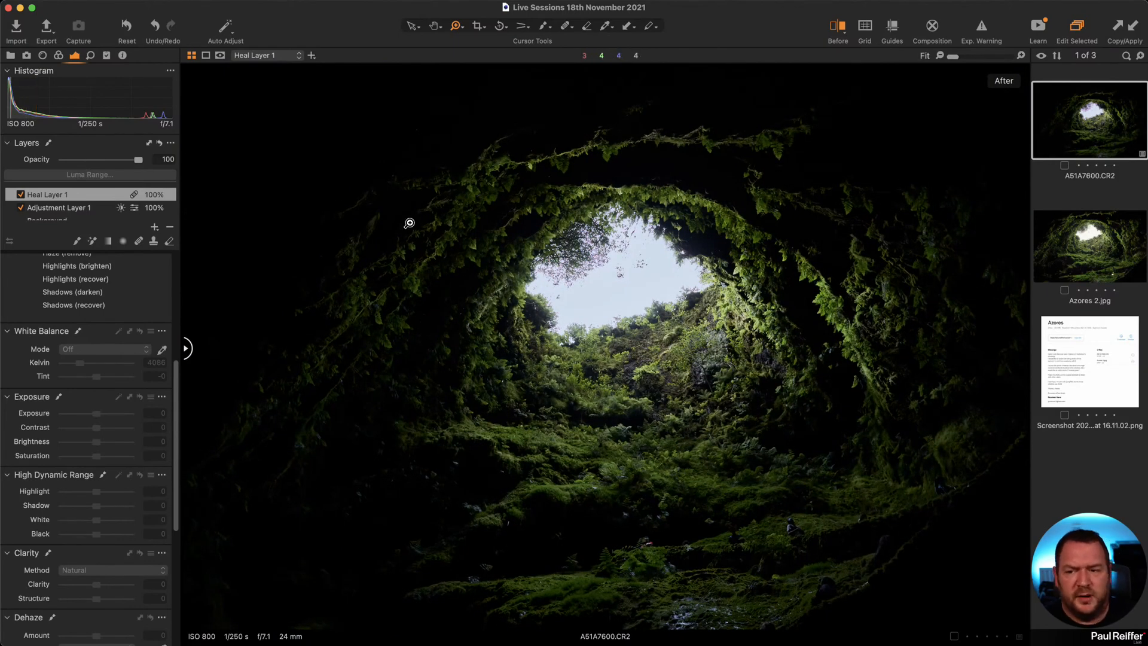
Compare the photo with the Heal Layer 1 lamp removal switched off and back on.
click(20, 194)
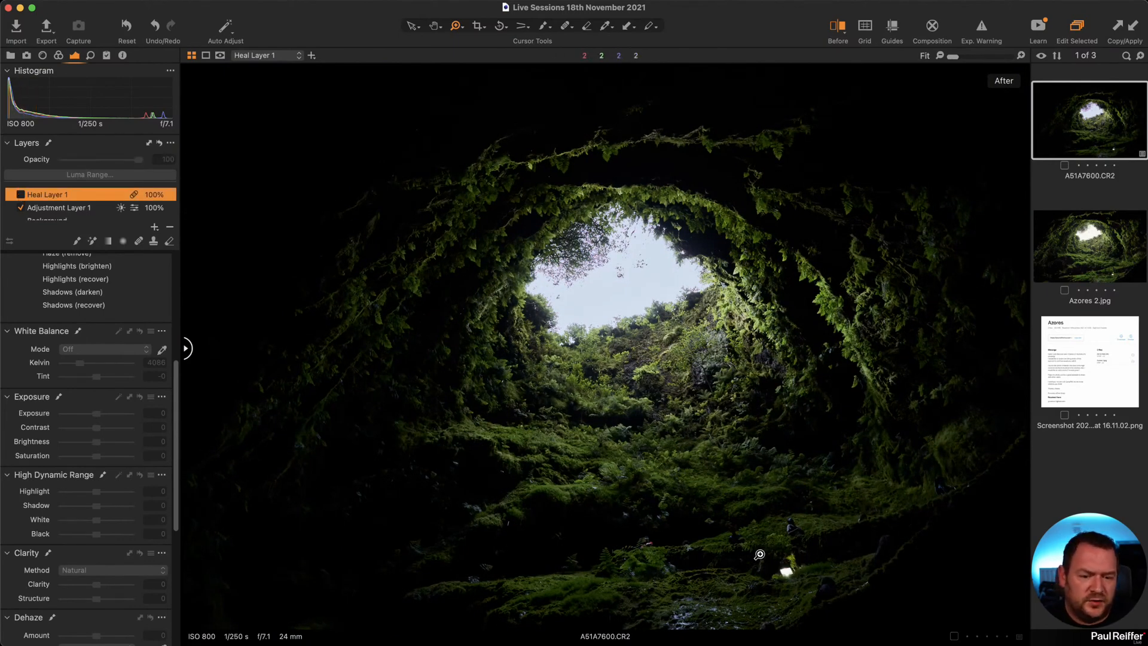
click(21, 194)
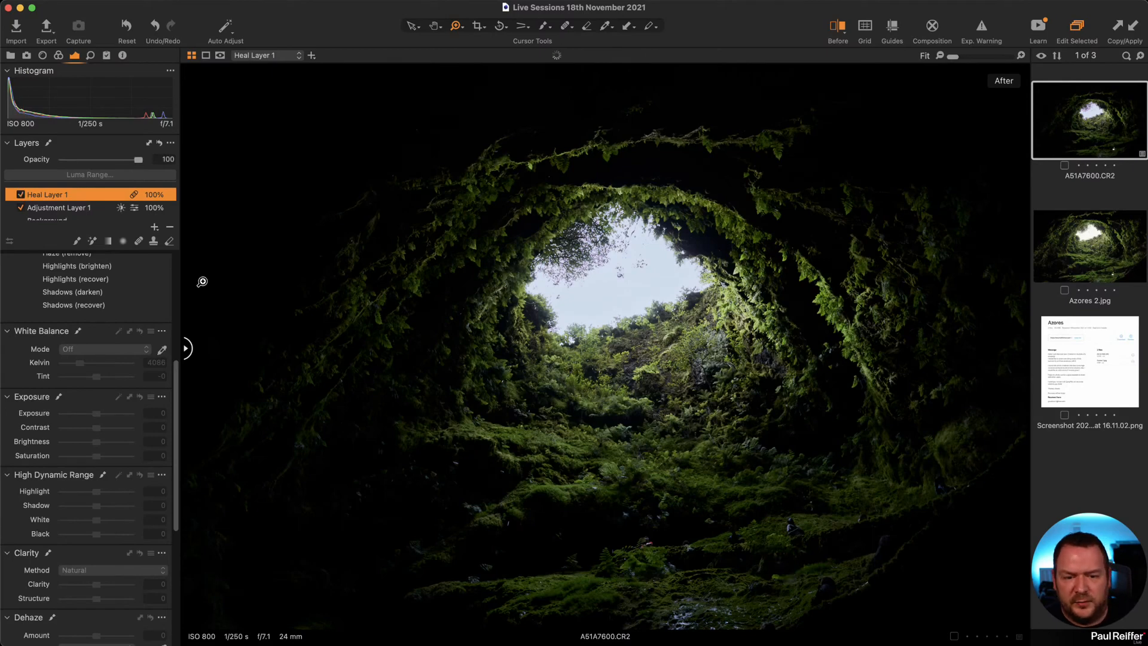
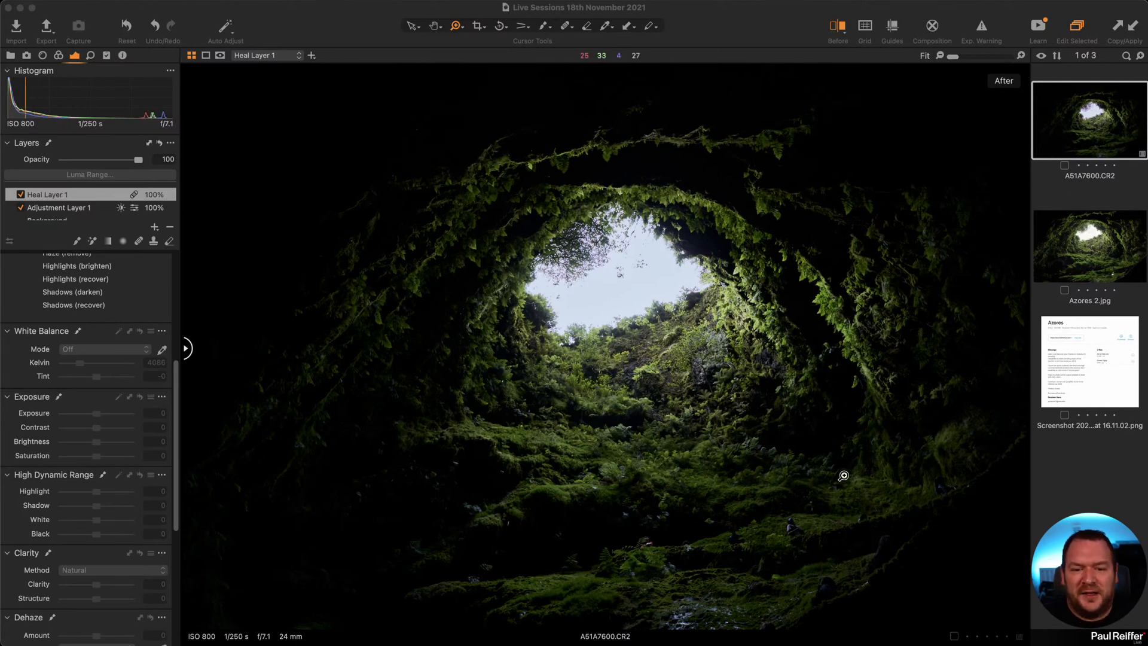
Collapse the built-in style brushes list and add a new adjustment layer named Base Edits.
scroll(110, 354, up, 8)
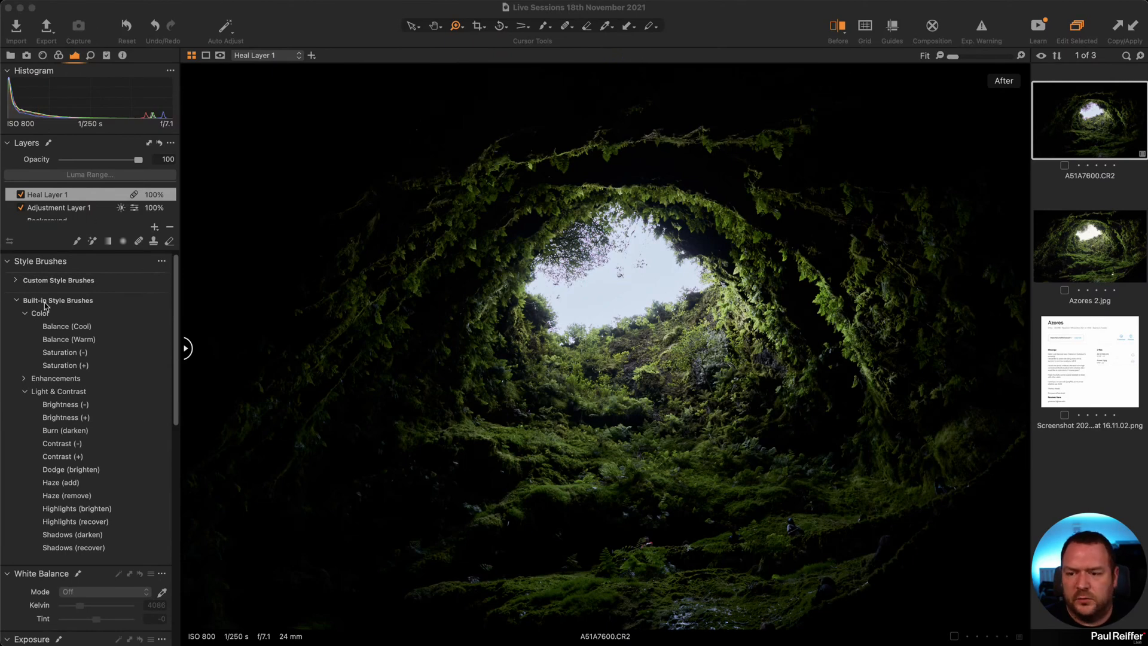
click(17, 300)
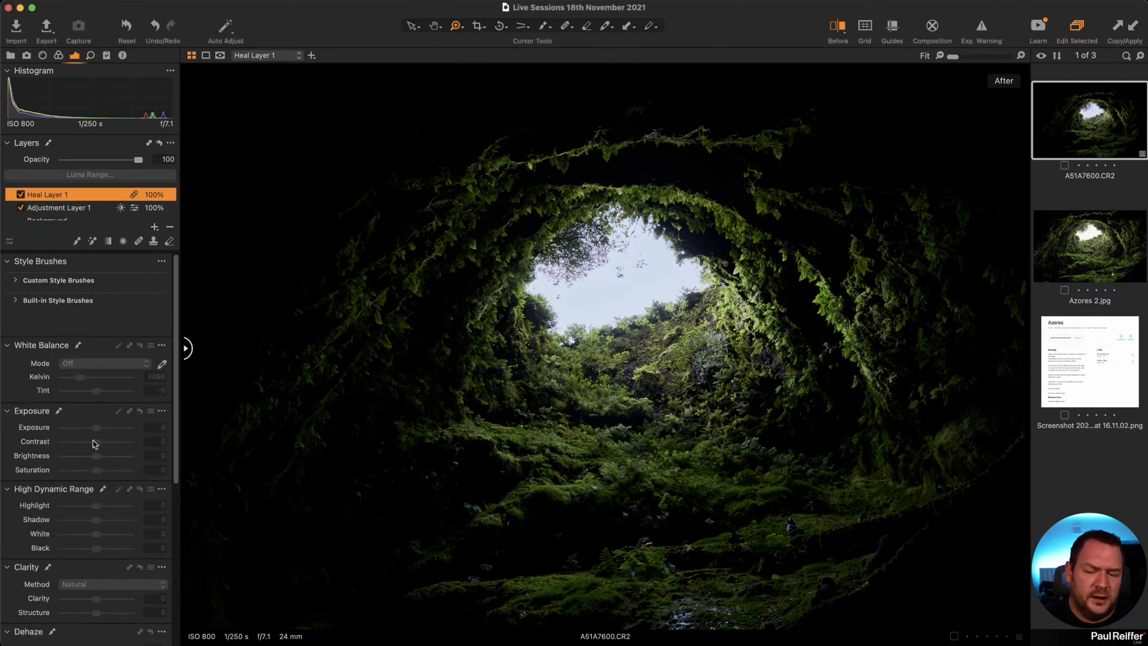
scroll(64, 208, down, 1)
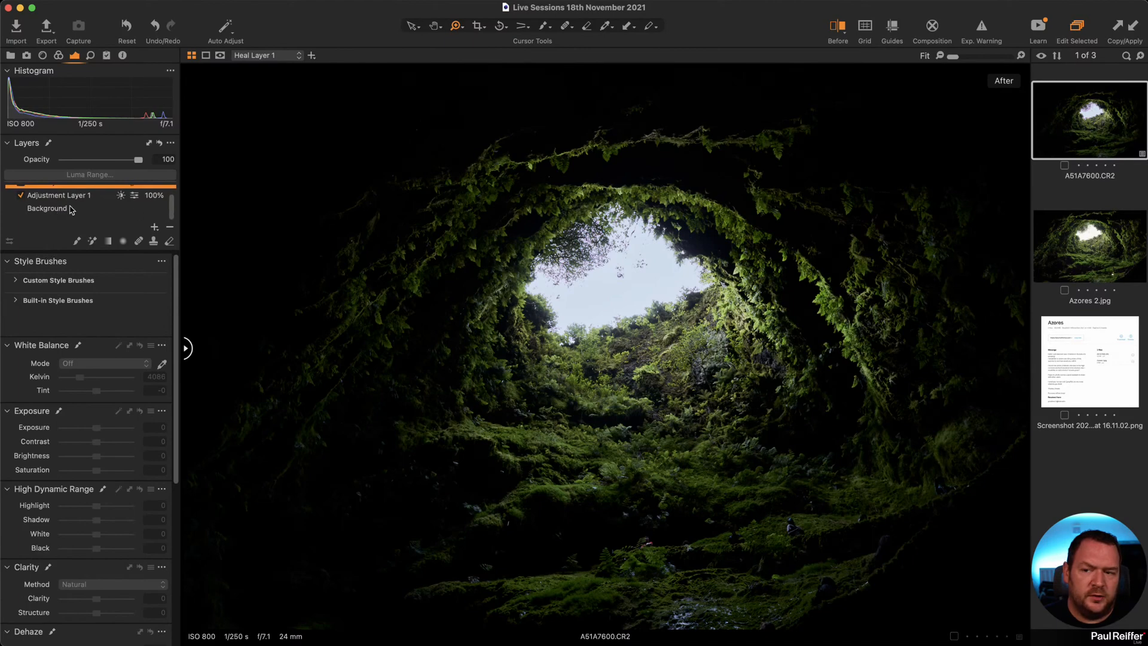
click(154, 226)
click(203, 252)
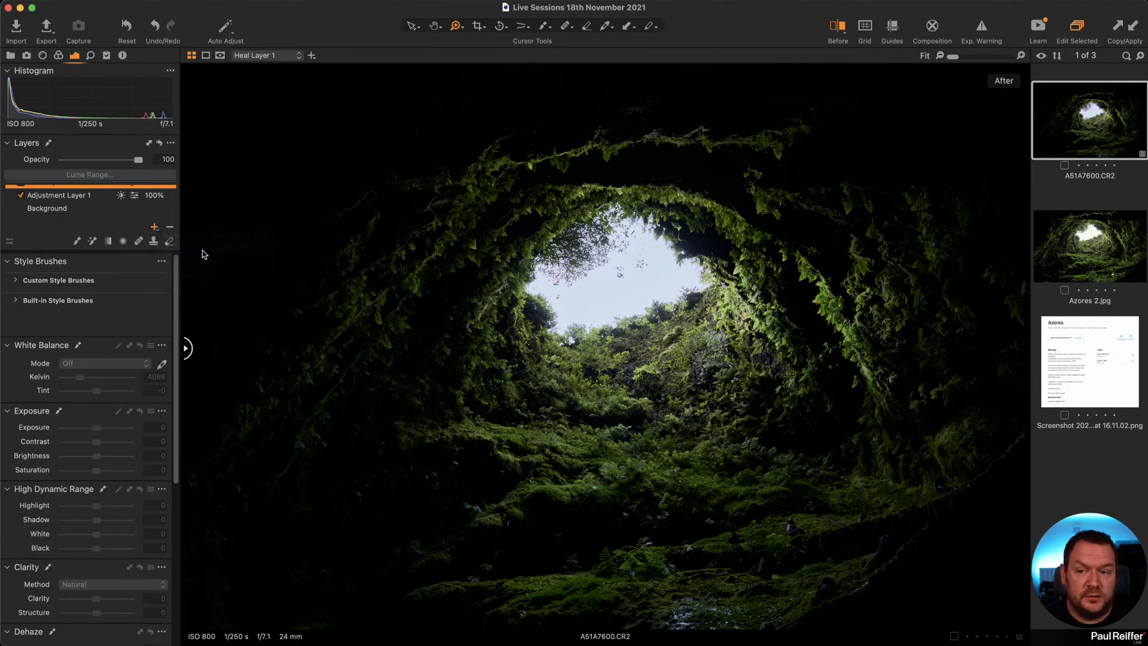
double_click(68, 193)
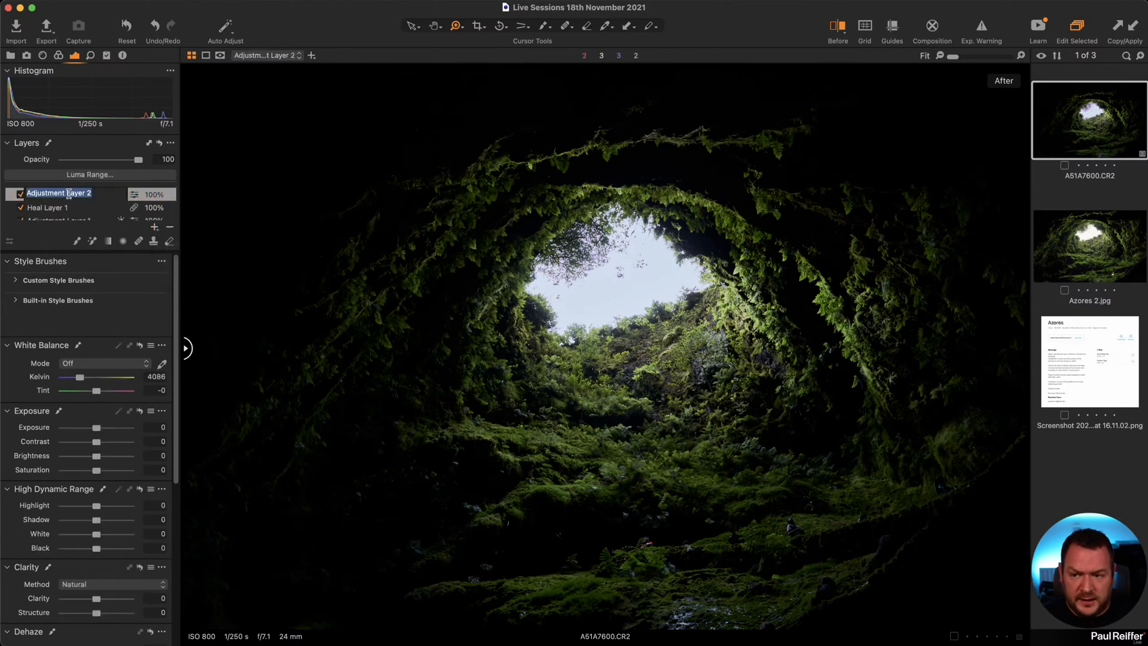
text(Base E)
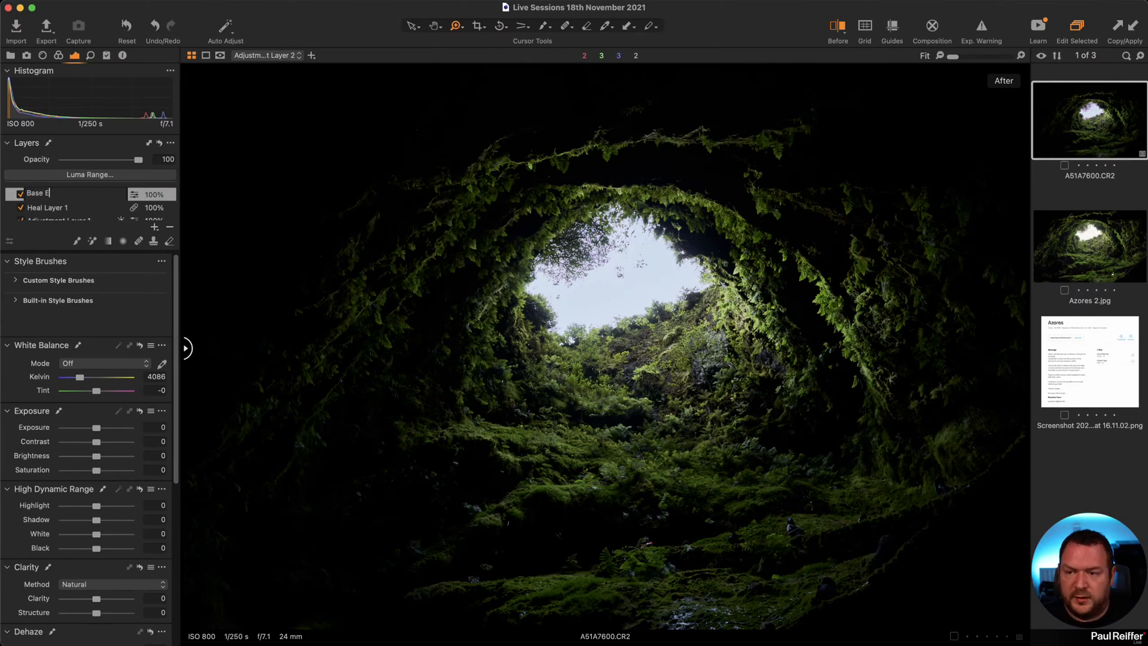
text(dits)
key(Return)
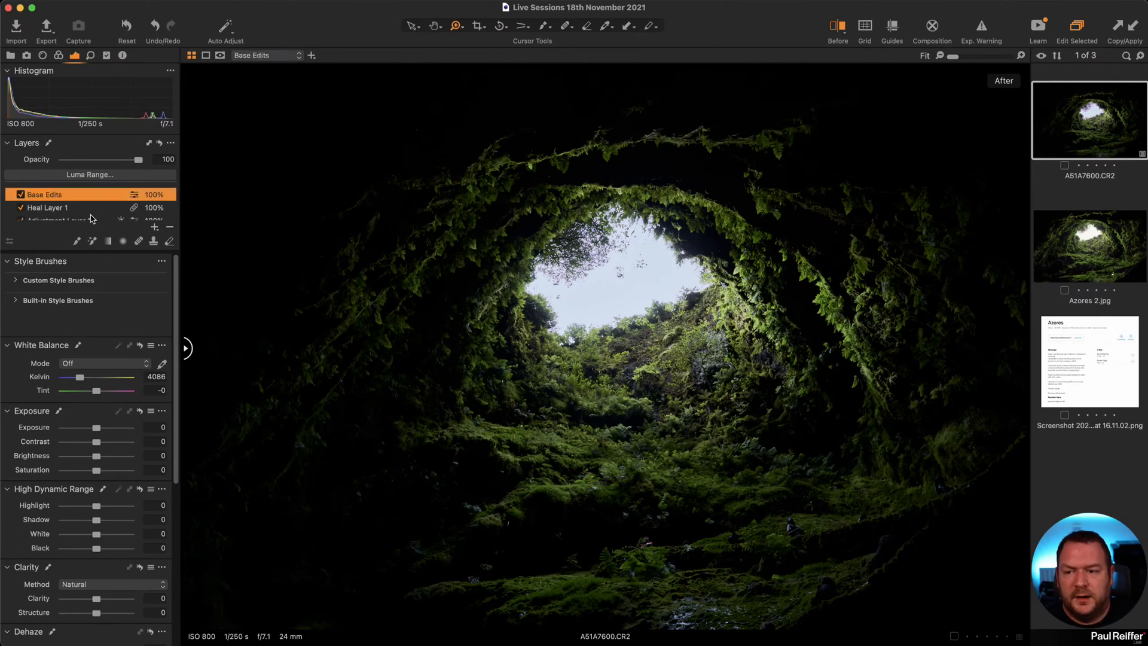
Rename Adjustment Layer 1 as Sky Hole and make Base Edits the active layer again.
scroll(91, 218, down, 1)
click(60, 212)
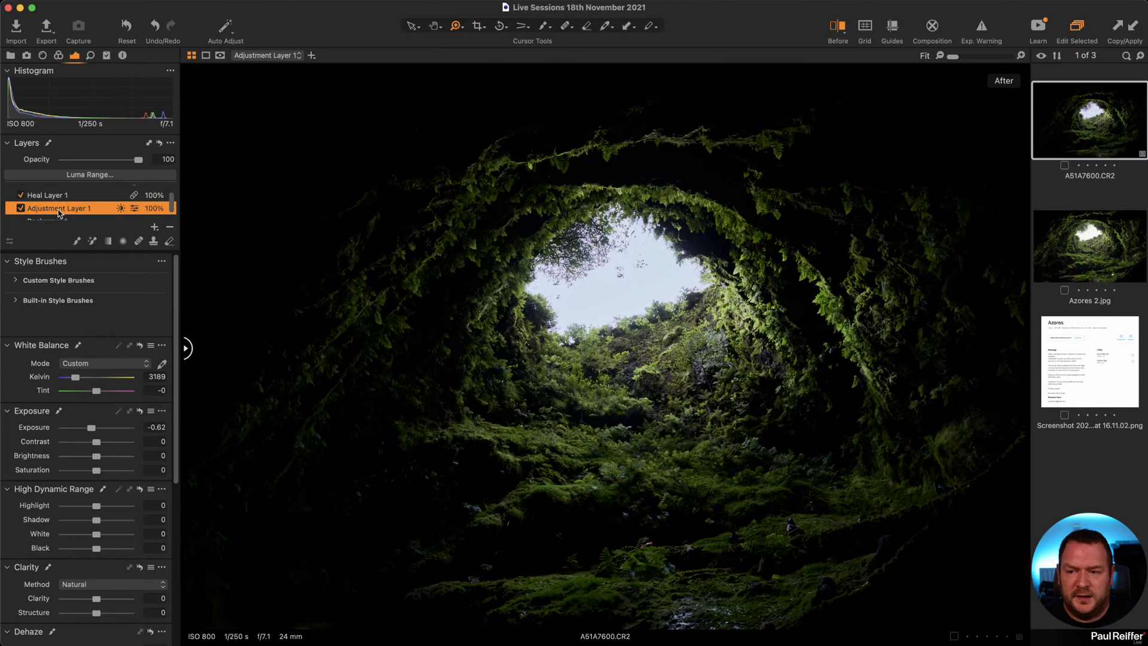
double_click(59, 208)
text(Sky Hole)
key(Return)
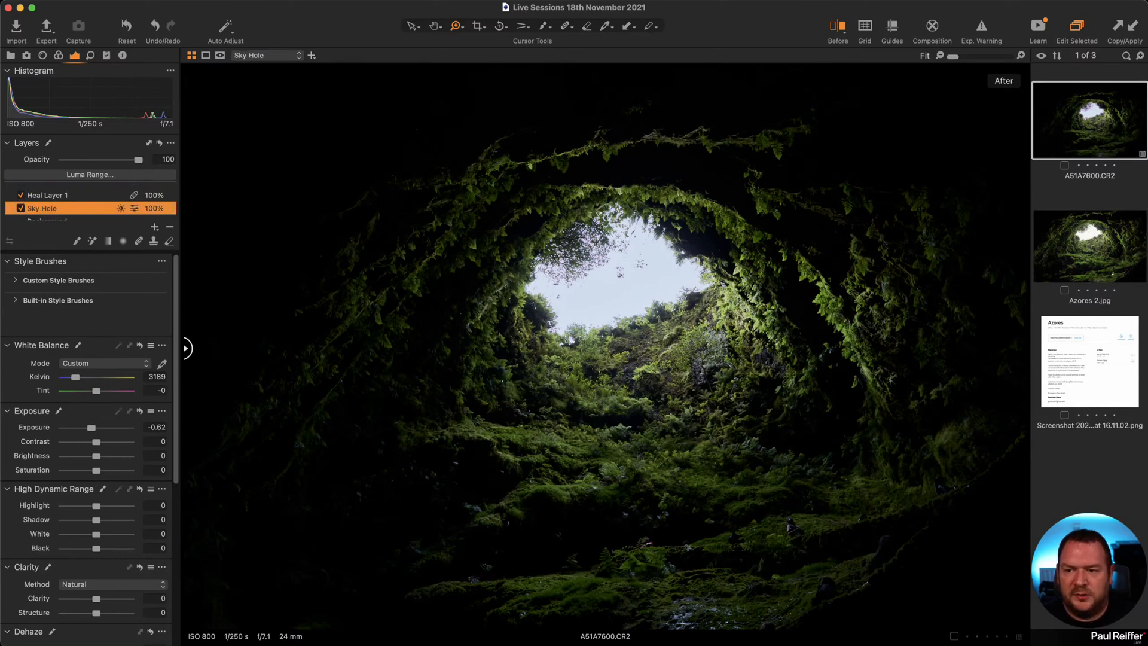
scroll(66, 207, up, 1)
click(65, 198)
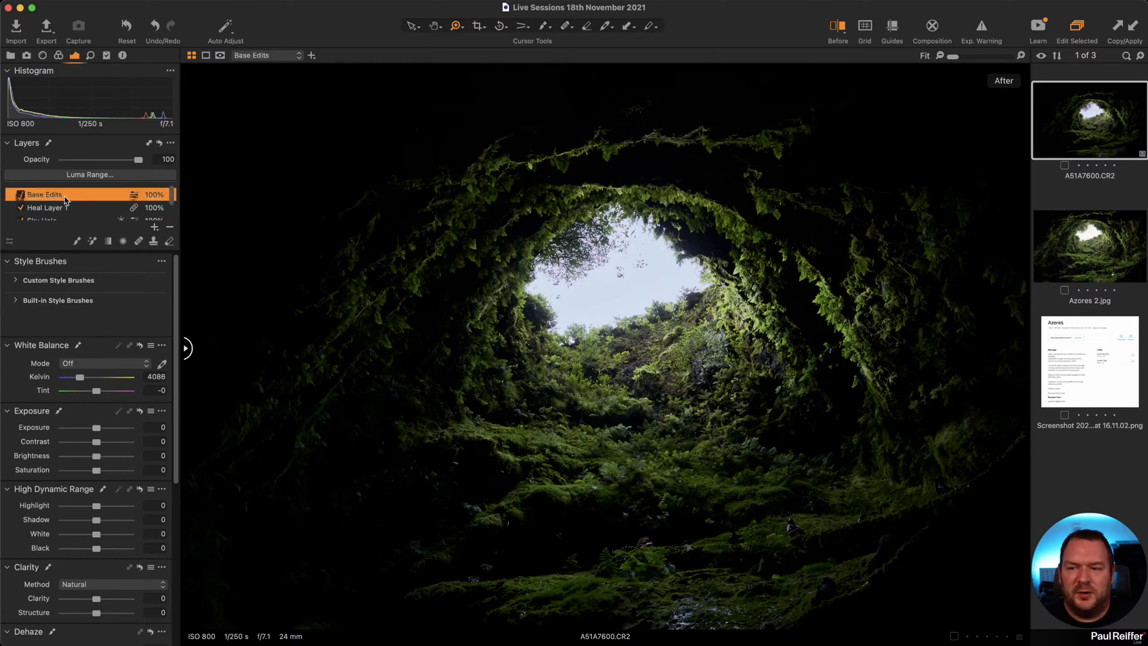
Move the Base Edits layer beneath Heal Layer 1 and Sky Hole so it sits directly above the Background layer.
mouse_move(65, 197)
mouse_down()
mouse_move(66, 221)
mouse_move(67, 201)
mouse_up()
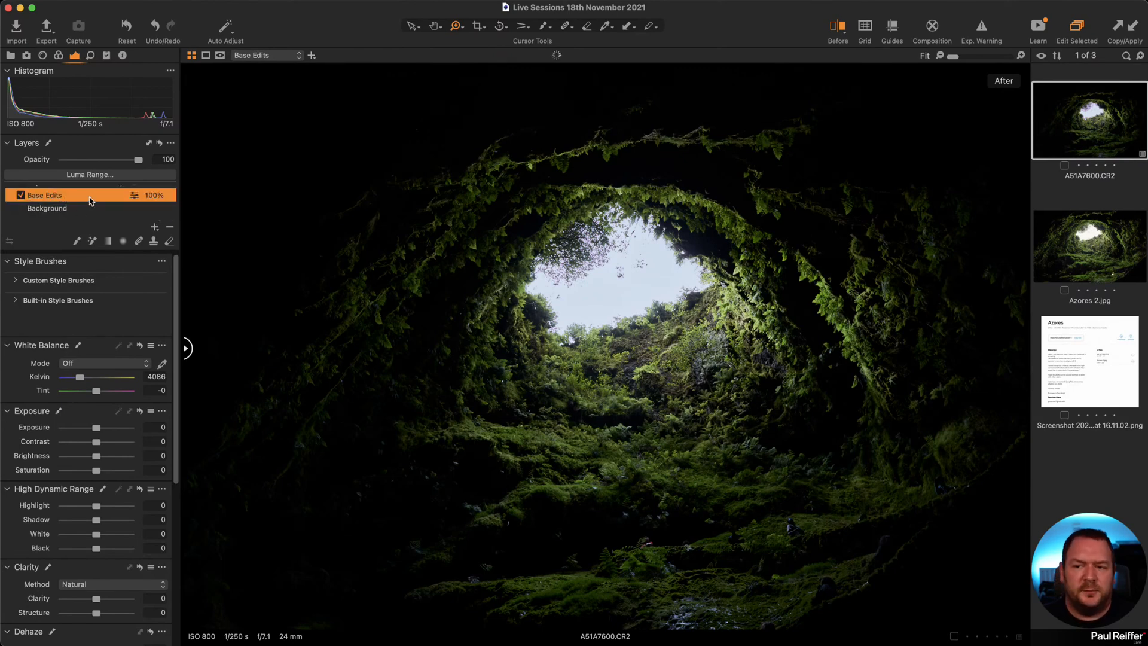
scroll(90, 206, up, 2)
scroll(89, 208, down, 1)
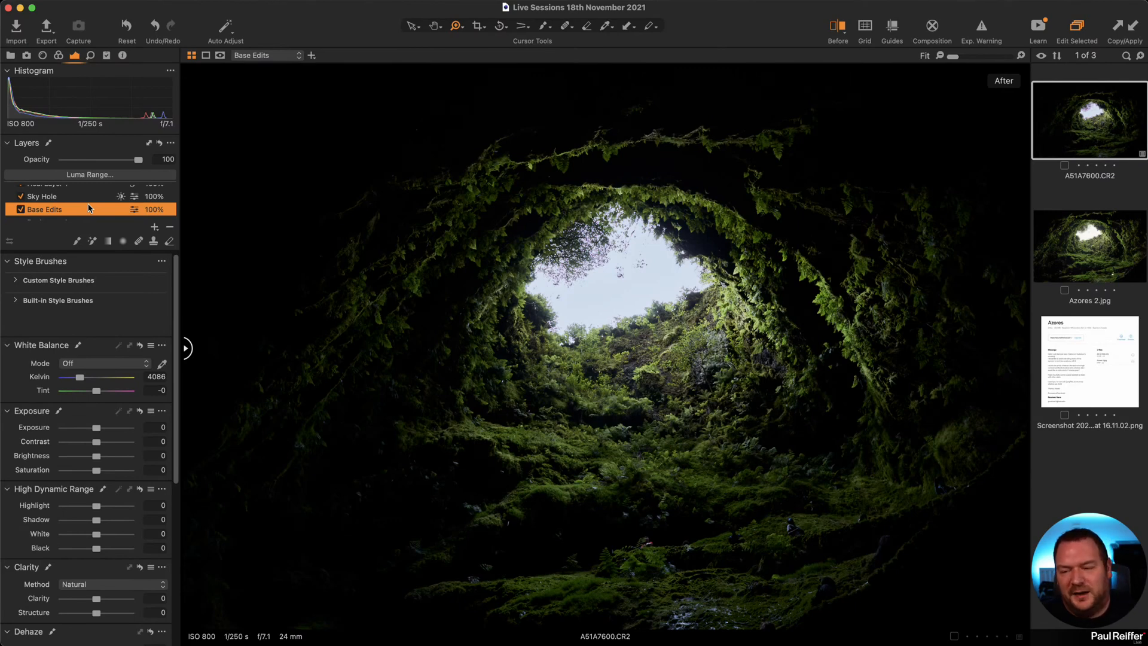
scroll(89, 208, down, 1)
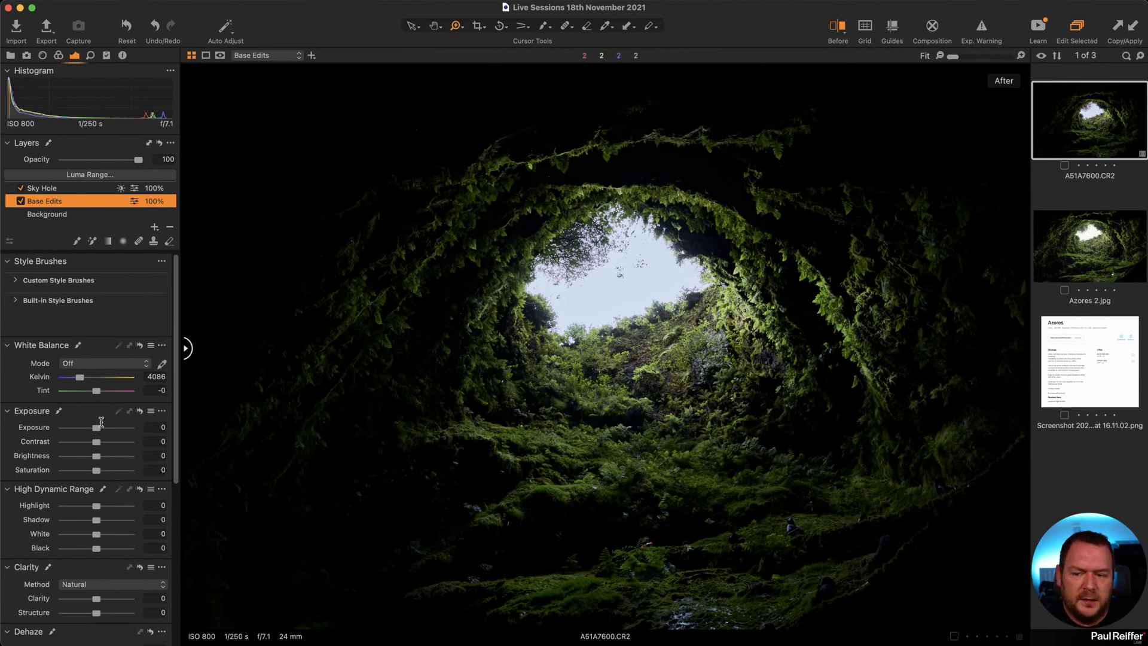
On the Base Edits layer, set the High Dynamic Range Shadow to 37 and Black to 9.
drag(98, 519, 108, 519)
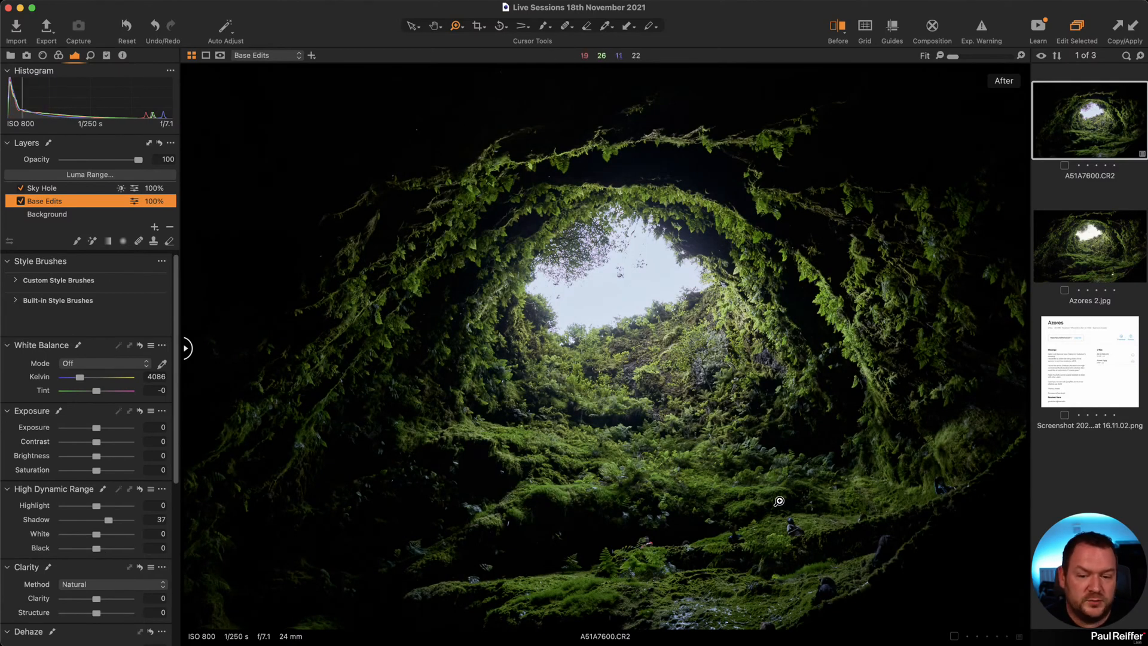
drag(97, 551, 101, 552)
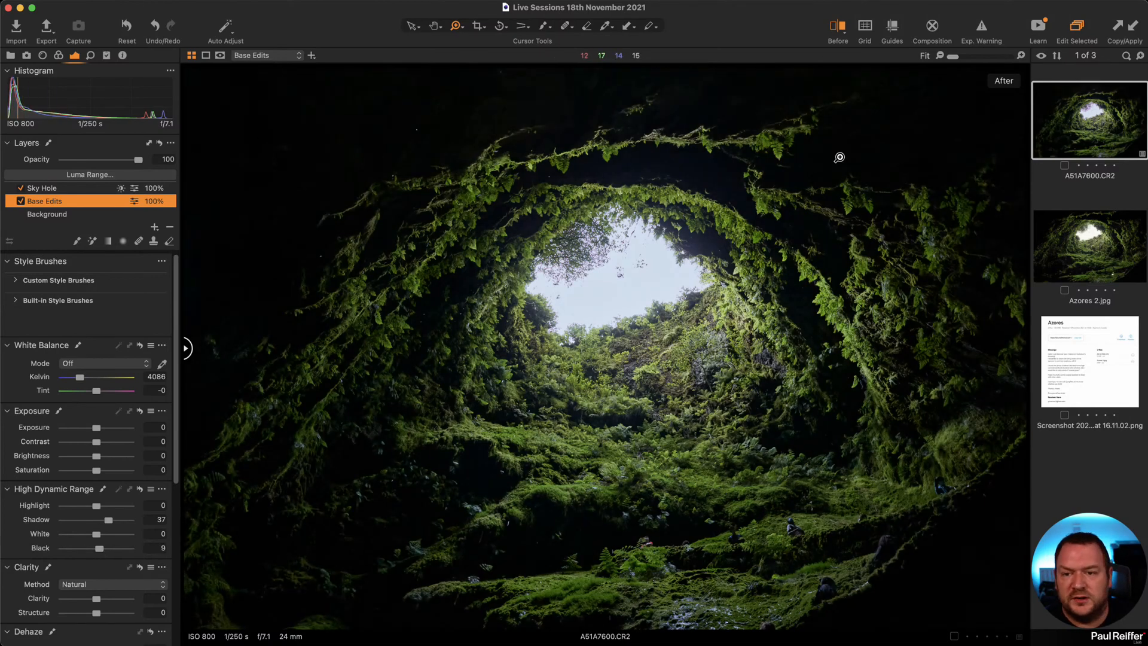
Examine the dark cave wall above and beside the hanging vines at up to 200% magnification.
click(338, 165)
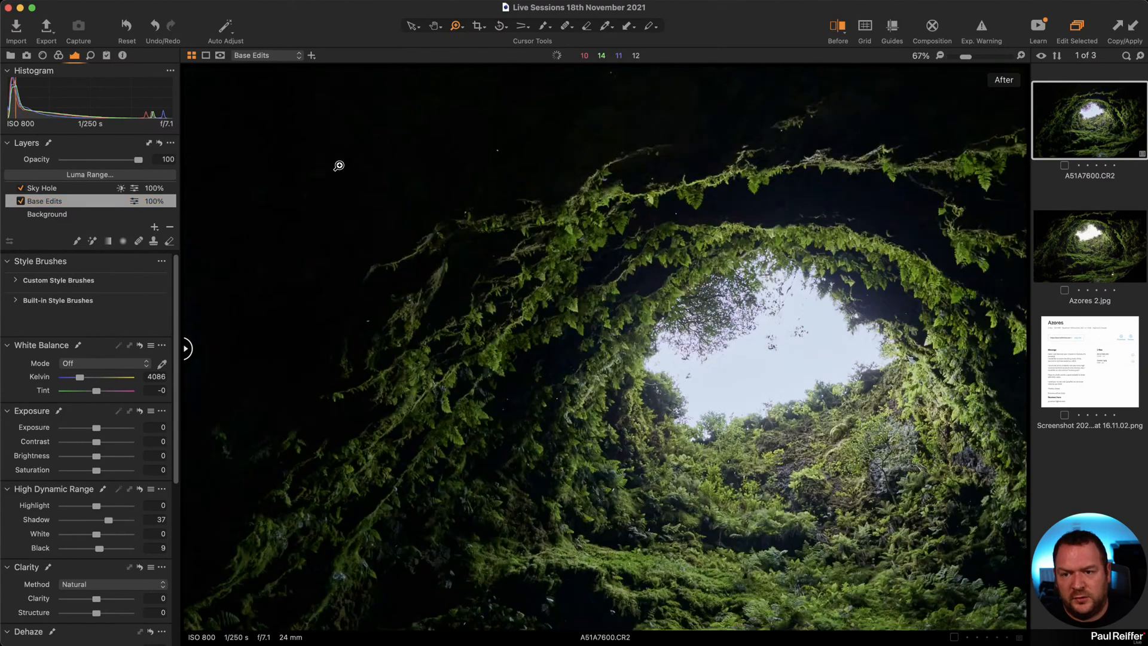
click(424, 190)
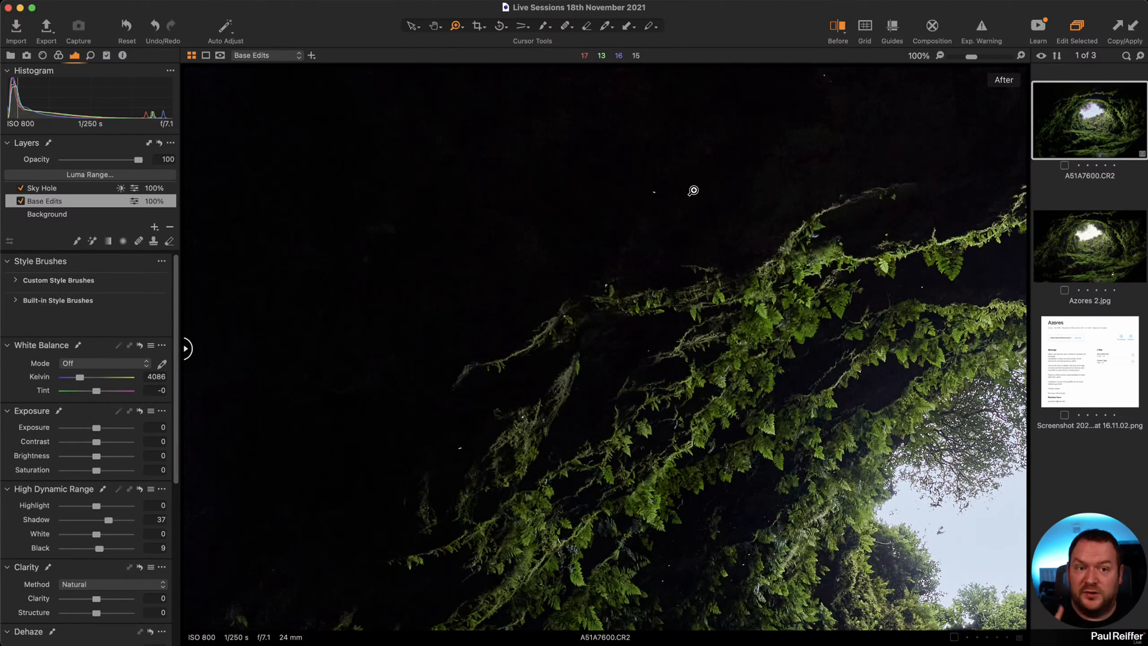
key(super+minus)
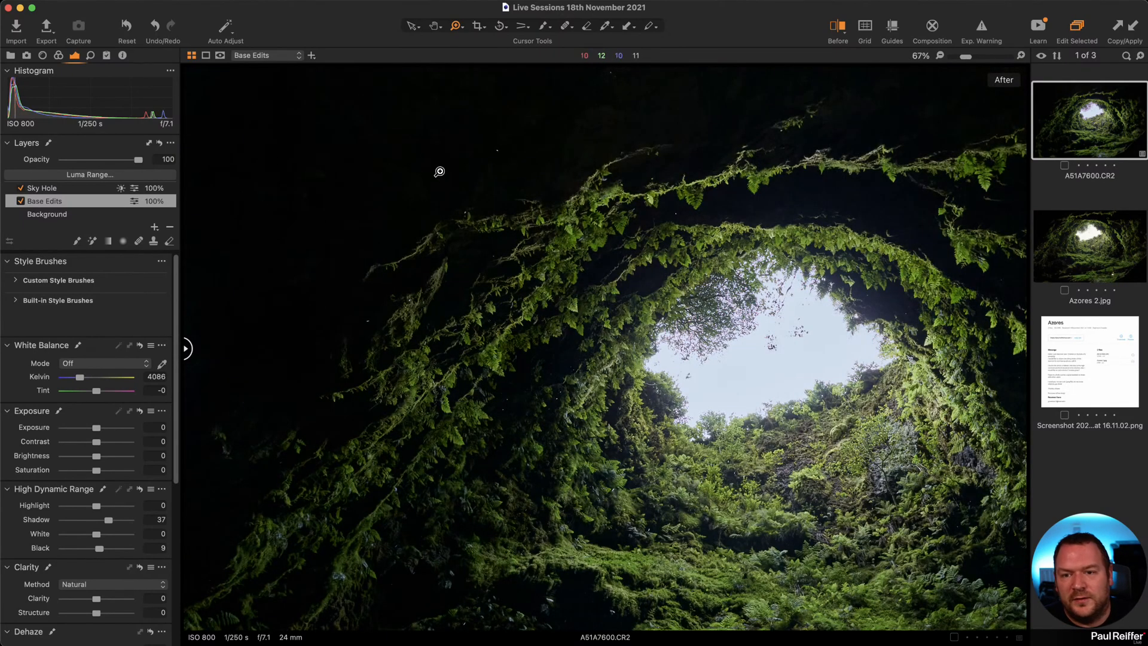
click(384, 169)
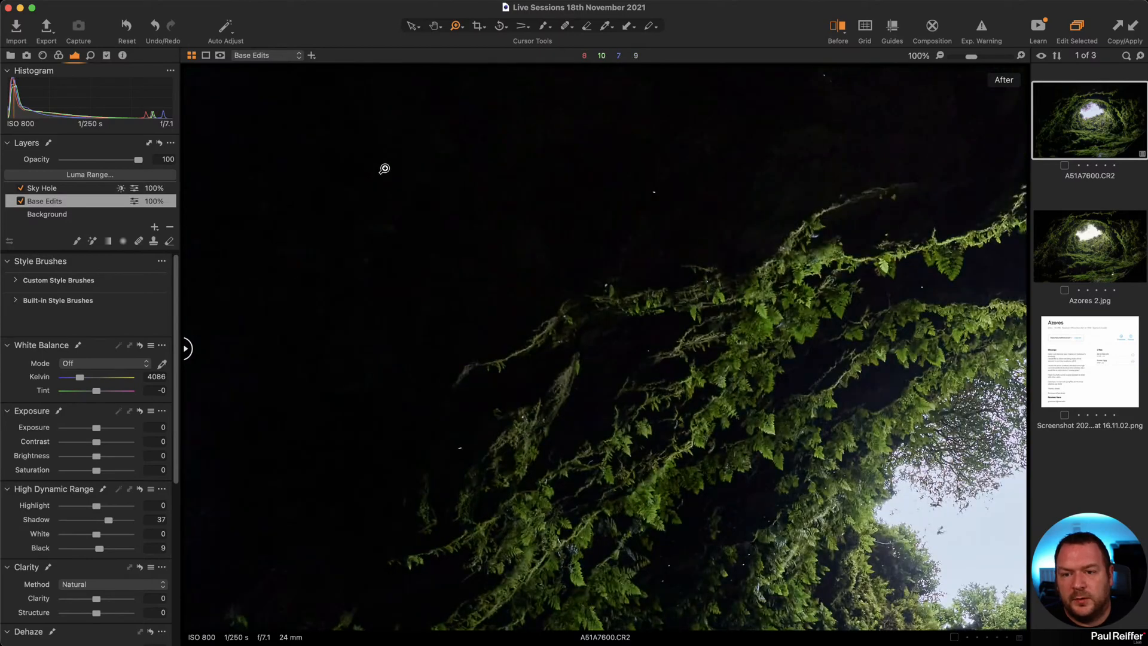
click(384, 169)
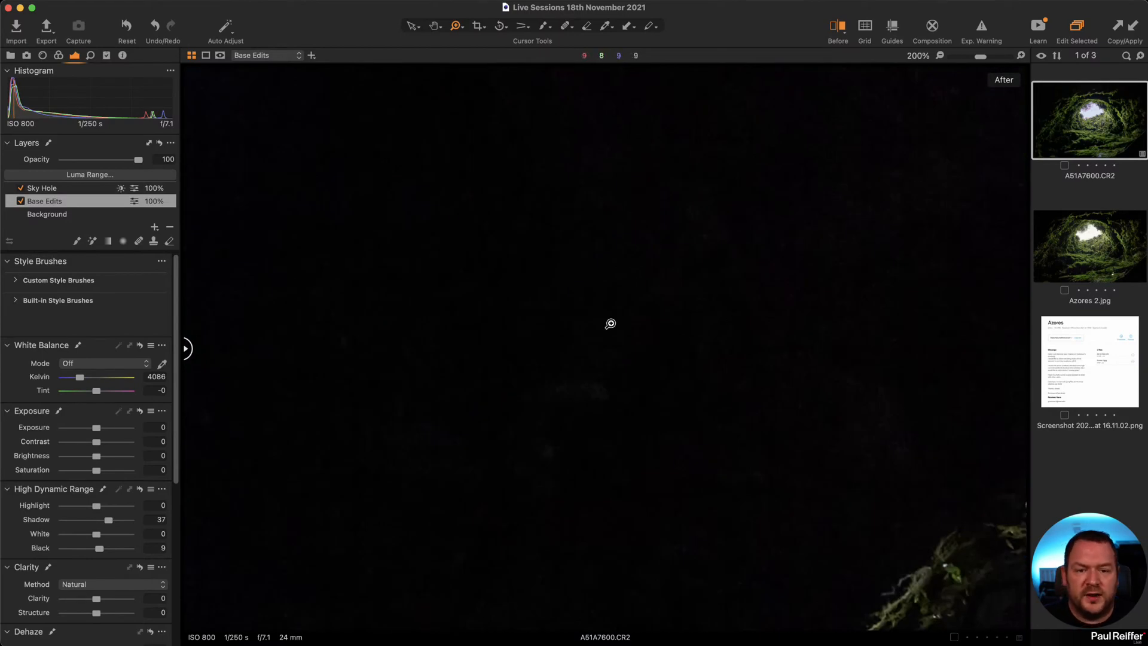
alt+click(589, 292)
alt+click(579, 290)
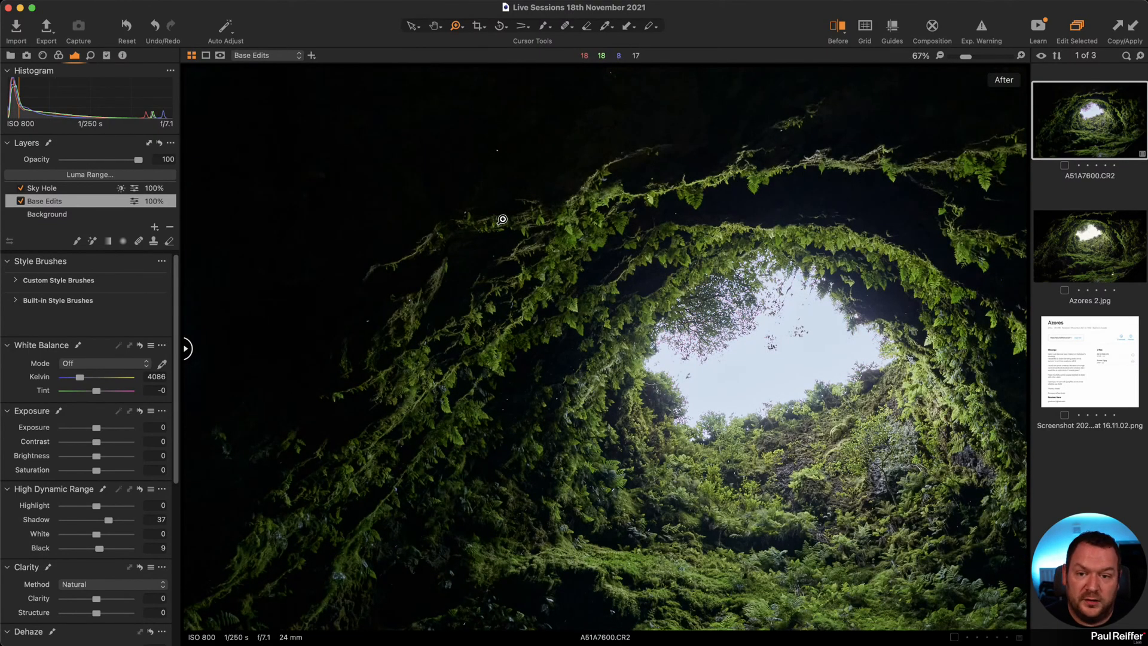
alt+click(502, 220)
alt+click(502, 219)
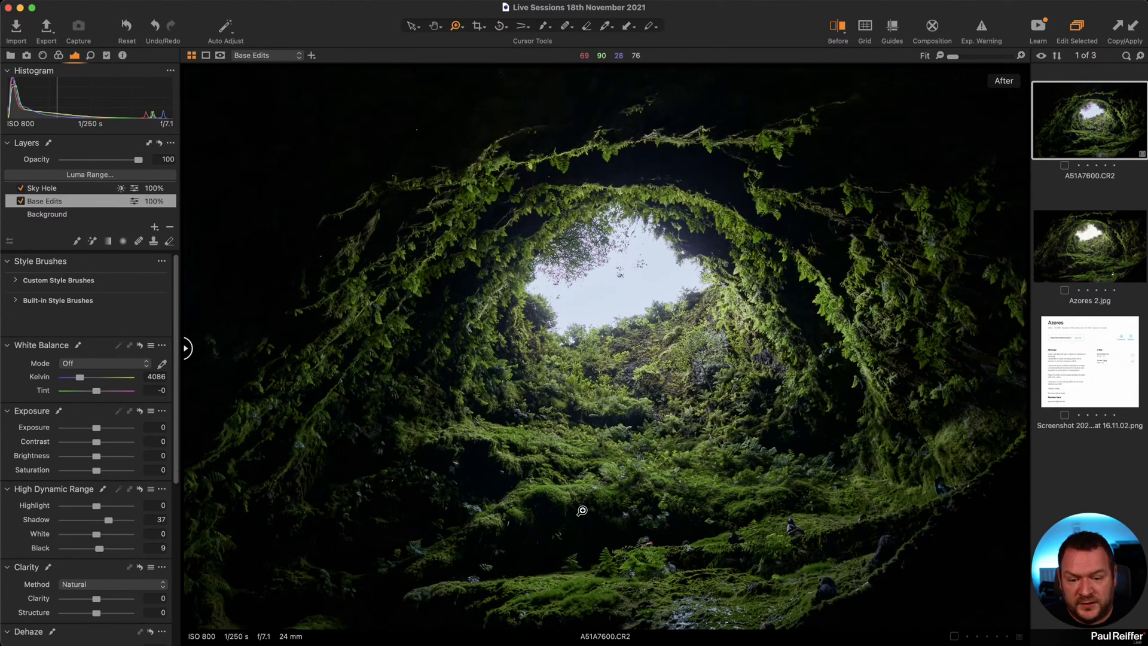
Darken the image edges on the Base Edits layer by setting the vignetting amount to -1.17.
scroll(108, 515, down, 1)
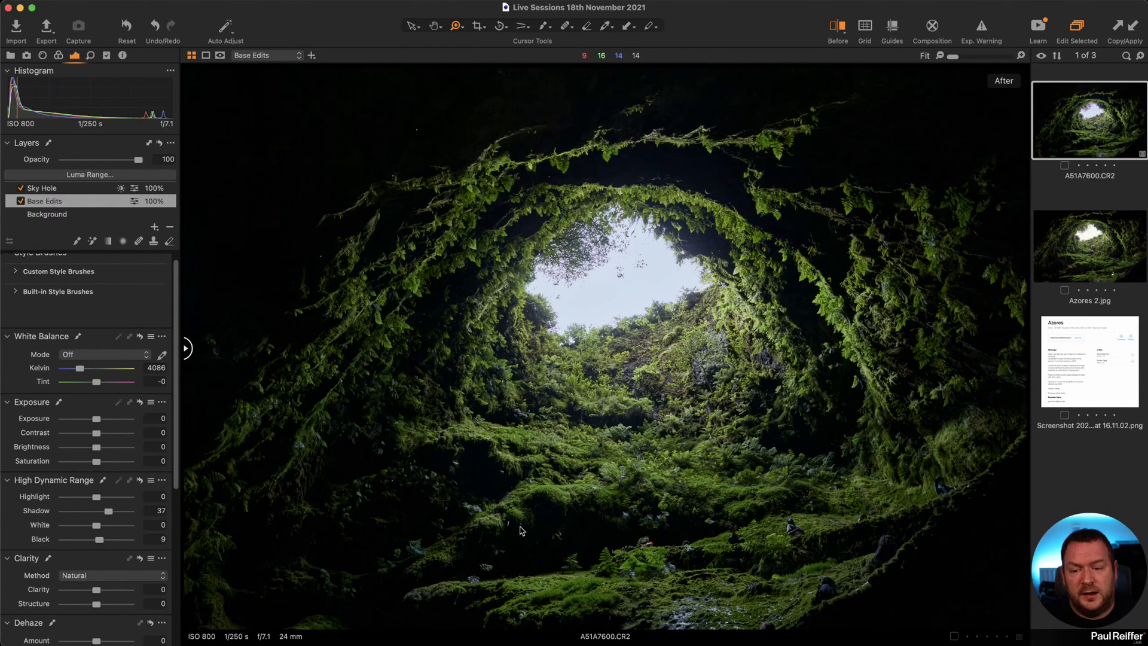
scroll(108, 449, down, 5)
scroll(106, 448, down, 8)
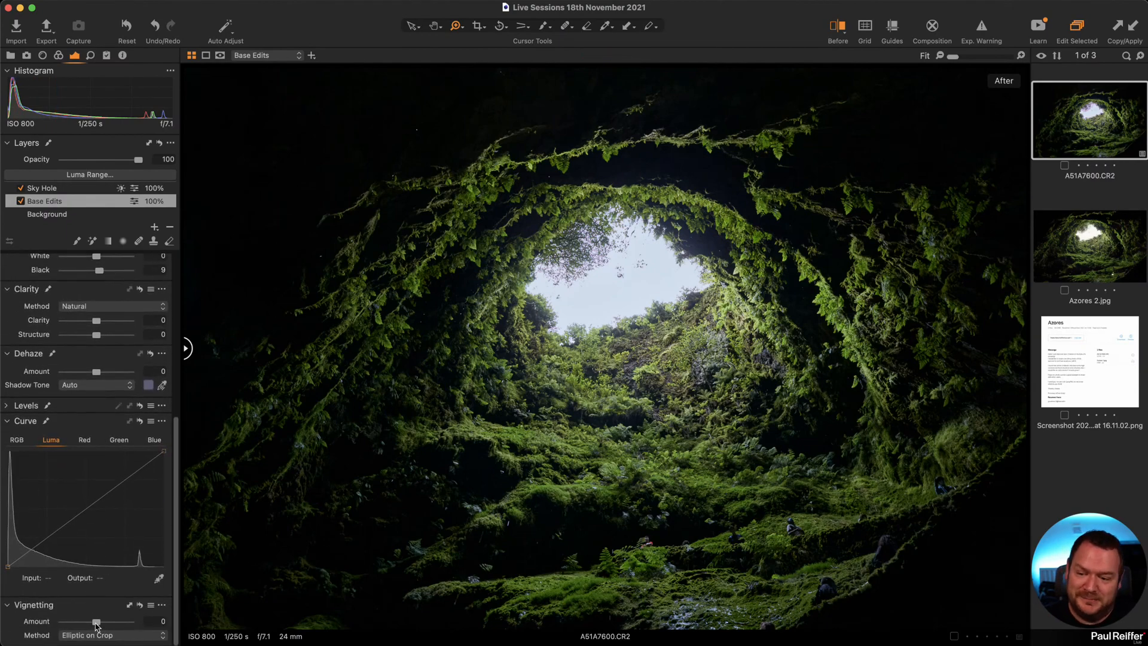
drag(96, 626, 86, 624)
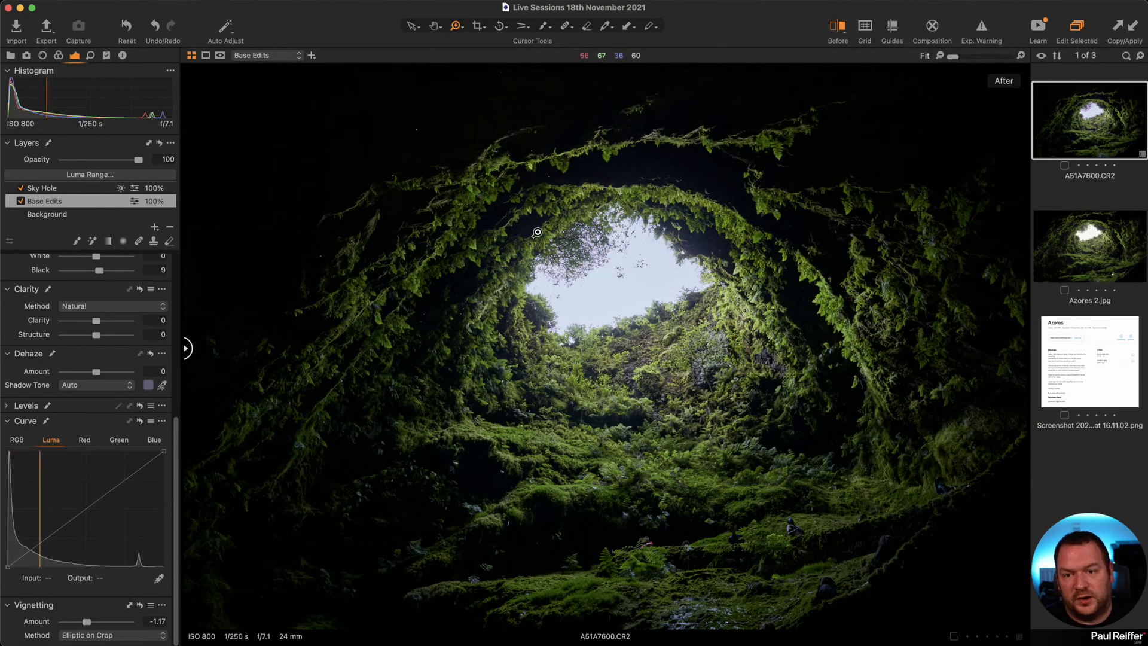
Inspect the dark rock and foliage around the cave opening at 169% for stray bright specks.
drag(317, 103, 562, 212)
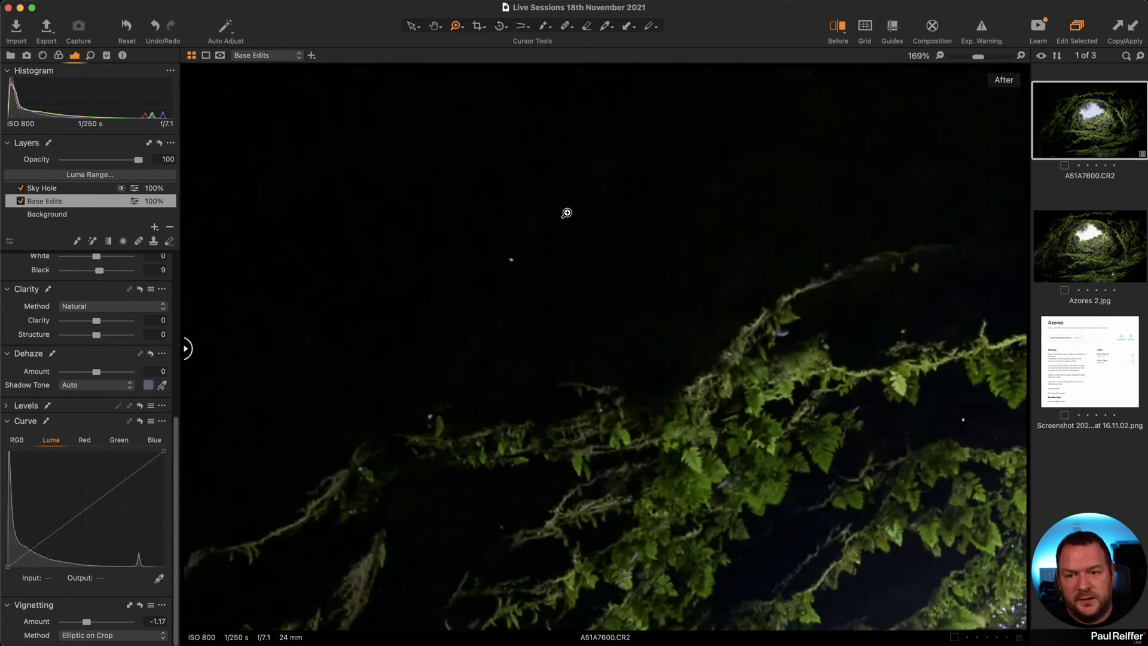
drag(759, 458, 594, 475)
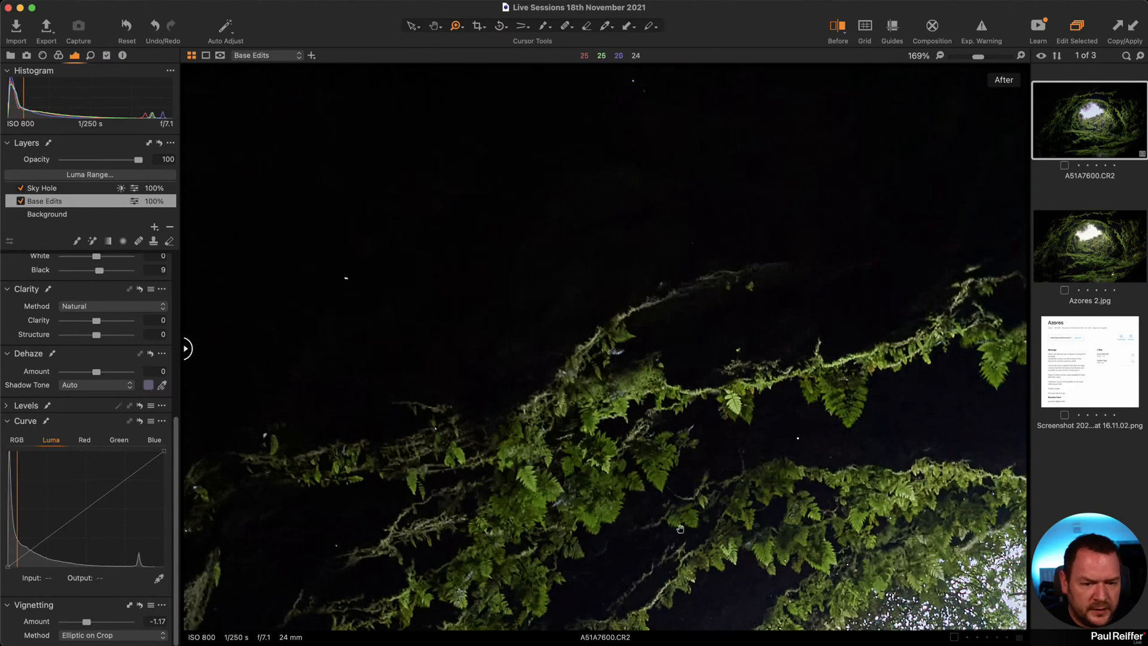
drag(335, 532, 772, 220)
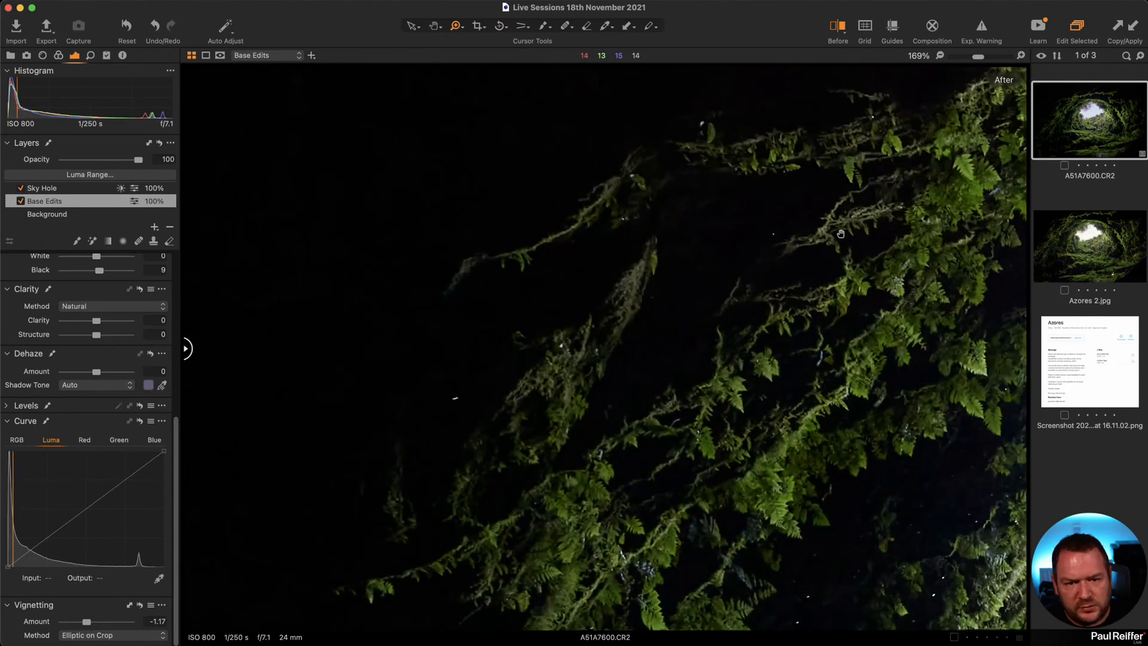
drag(732, 171, 712, 248)
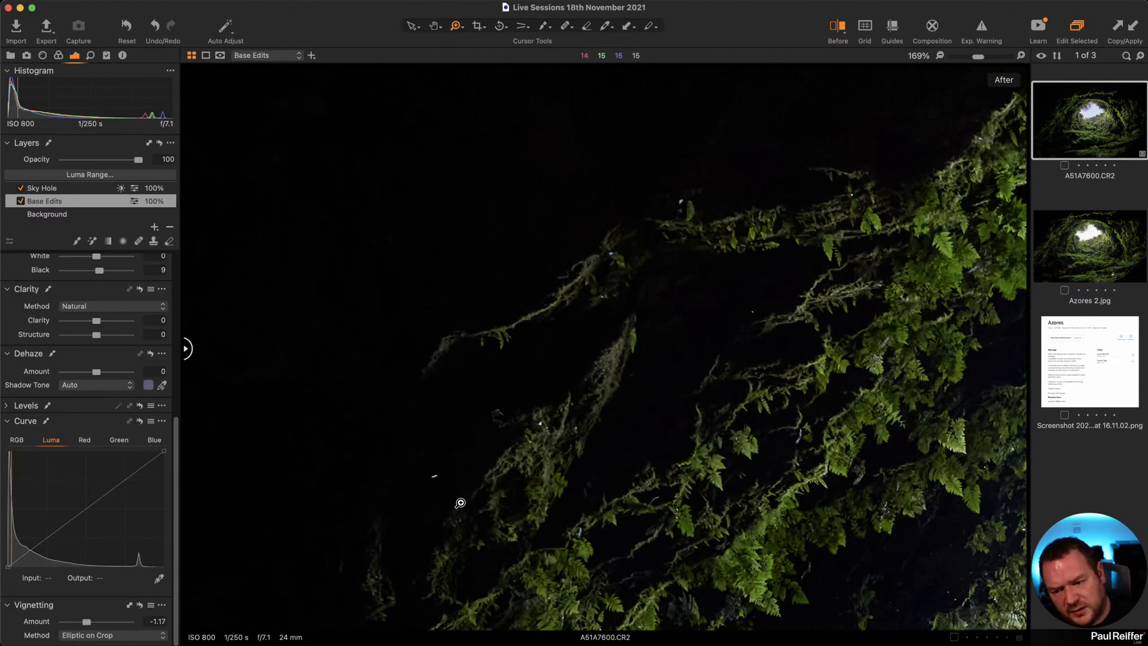
drag(748, 427, 541, 245)
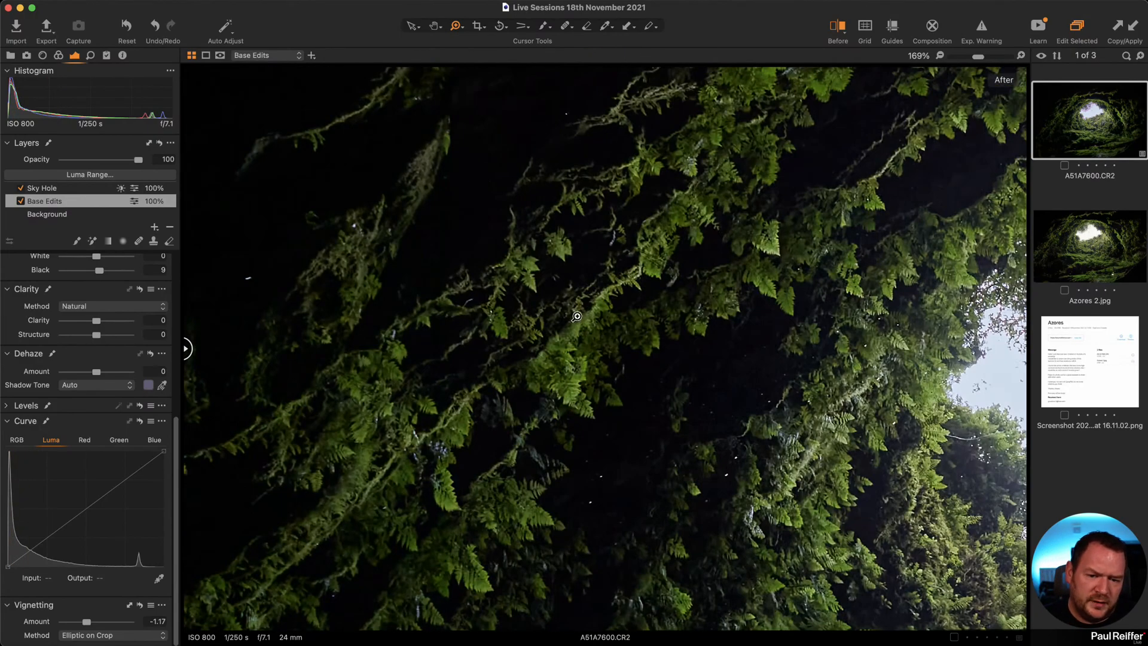
drag(582, 509, 578, 331)
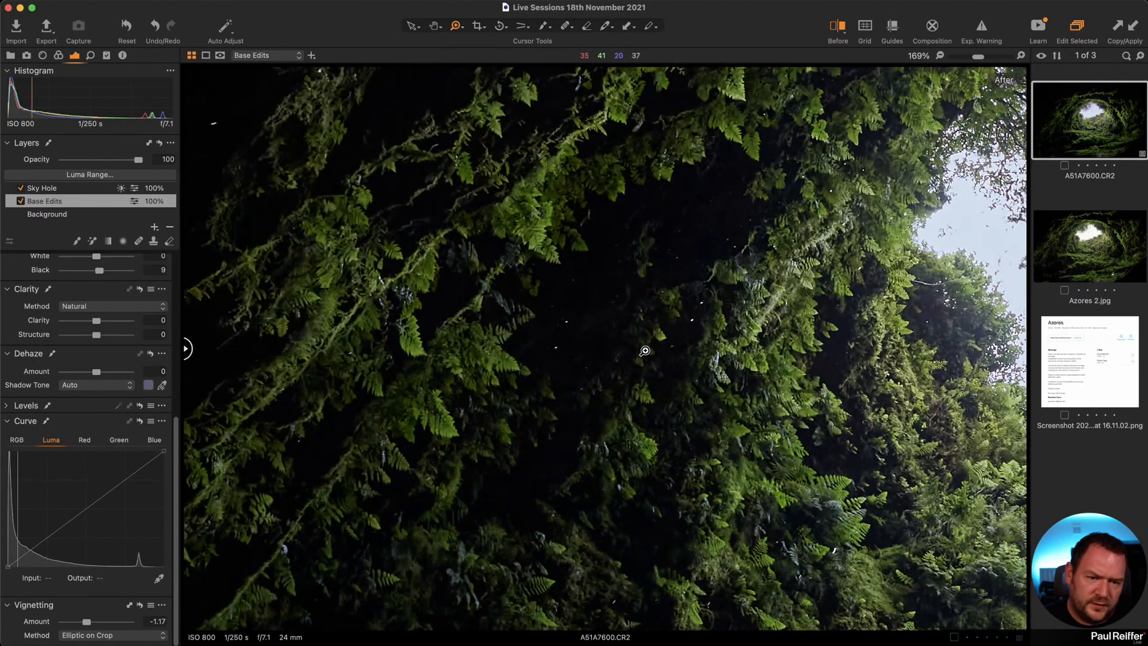
drag(819, 322, 665, 371)
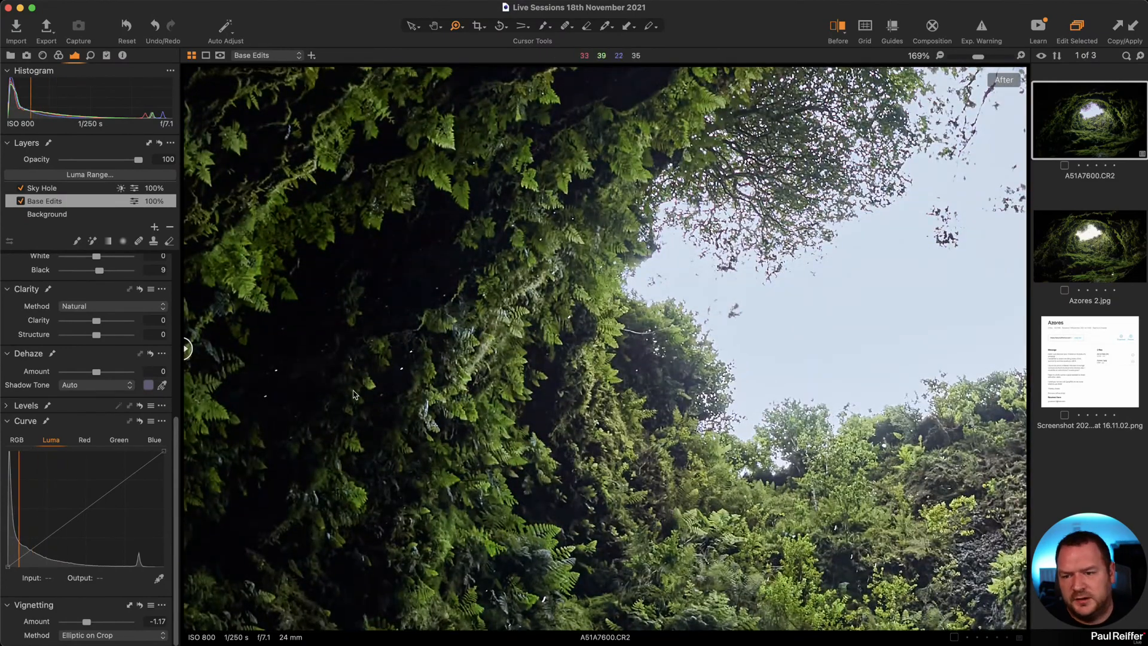
click(472, 345)
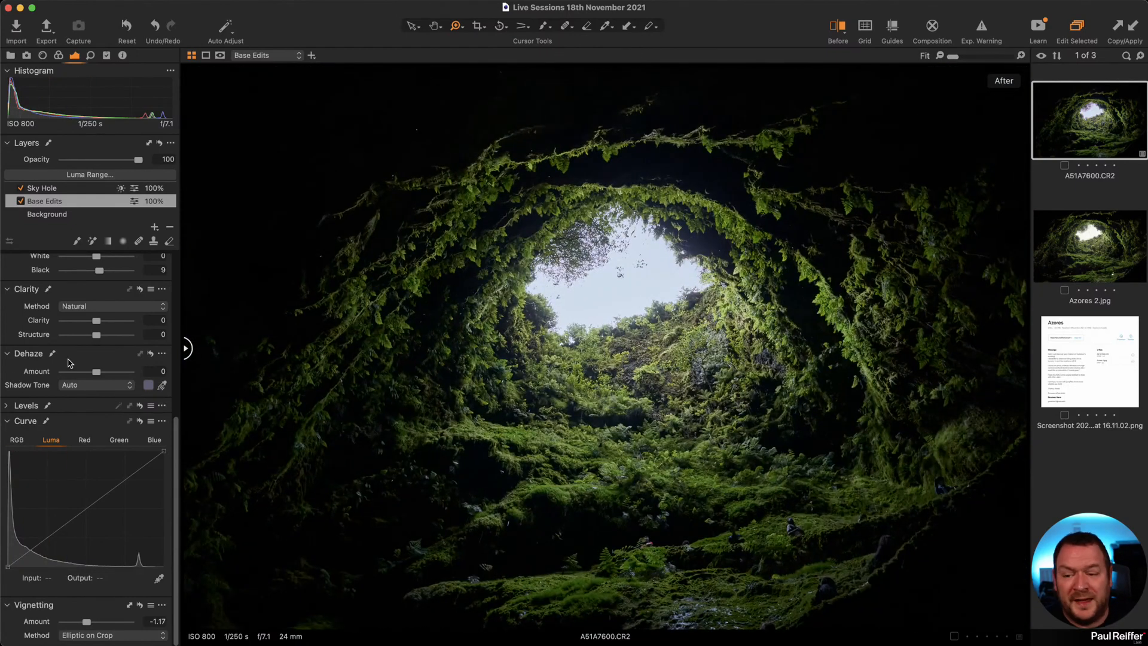
Grade the Base Edits layer with 3-Way color balance, tinting shadows slightly green, midtones blue and highlights pink.
click(58, 55)
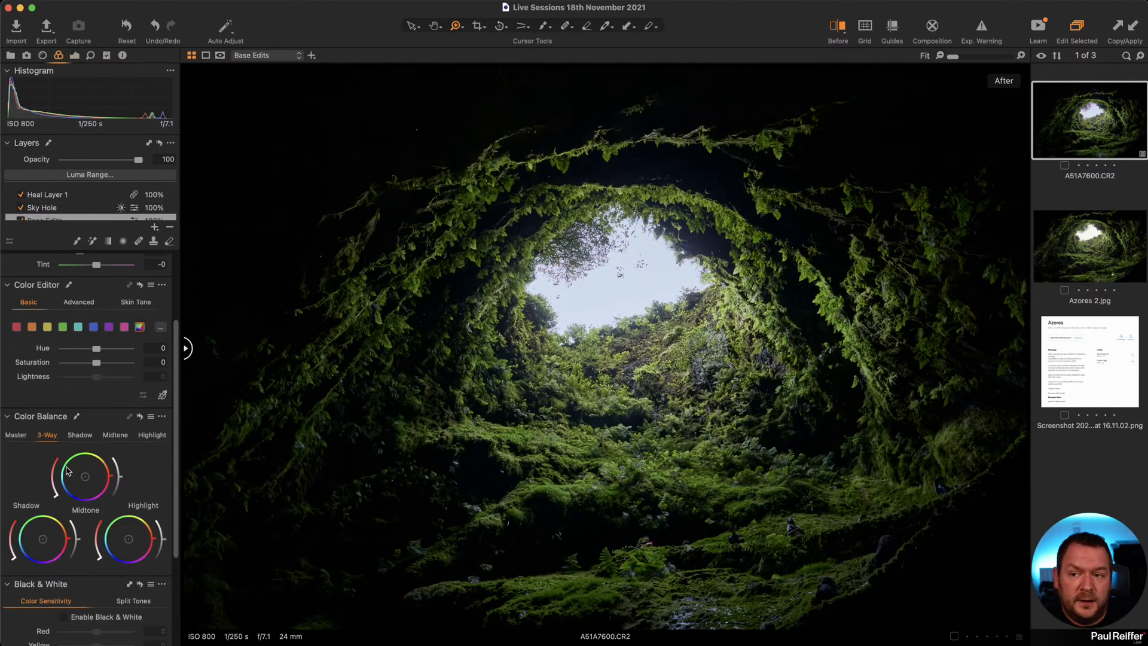
scroll(77, 450, down, 2)
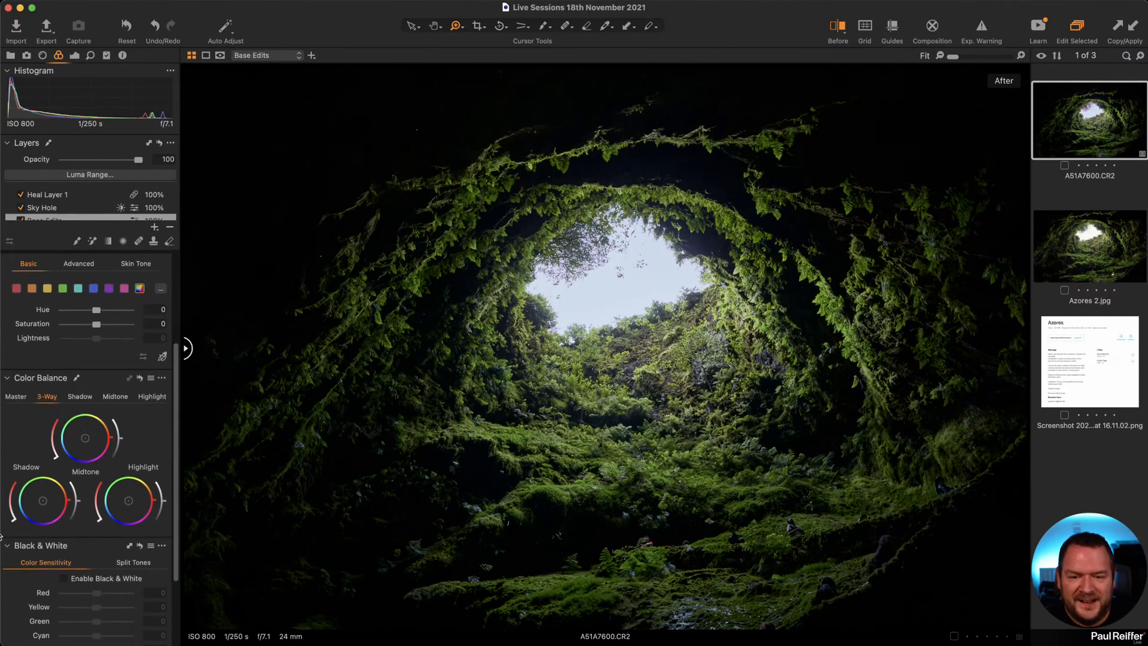
drag(130, 505, 126, 503)
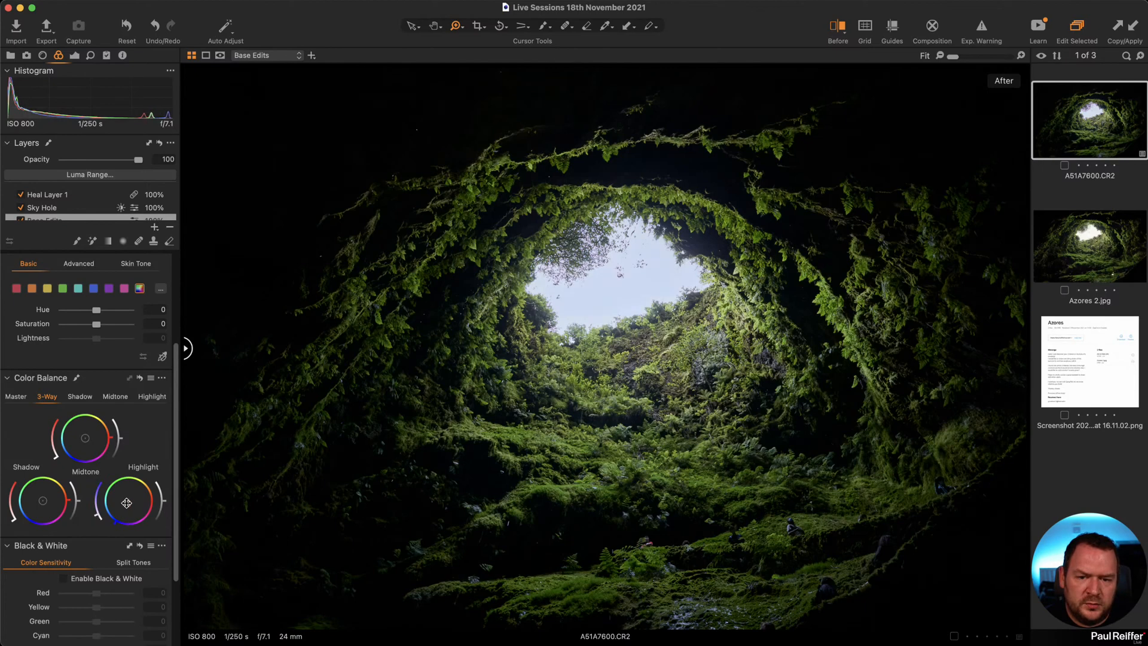
drag(41, 505, 40, 499)
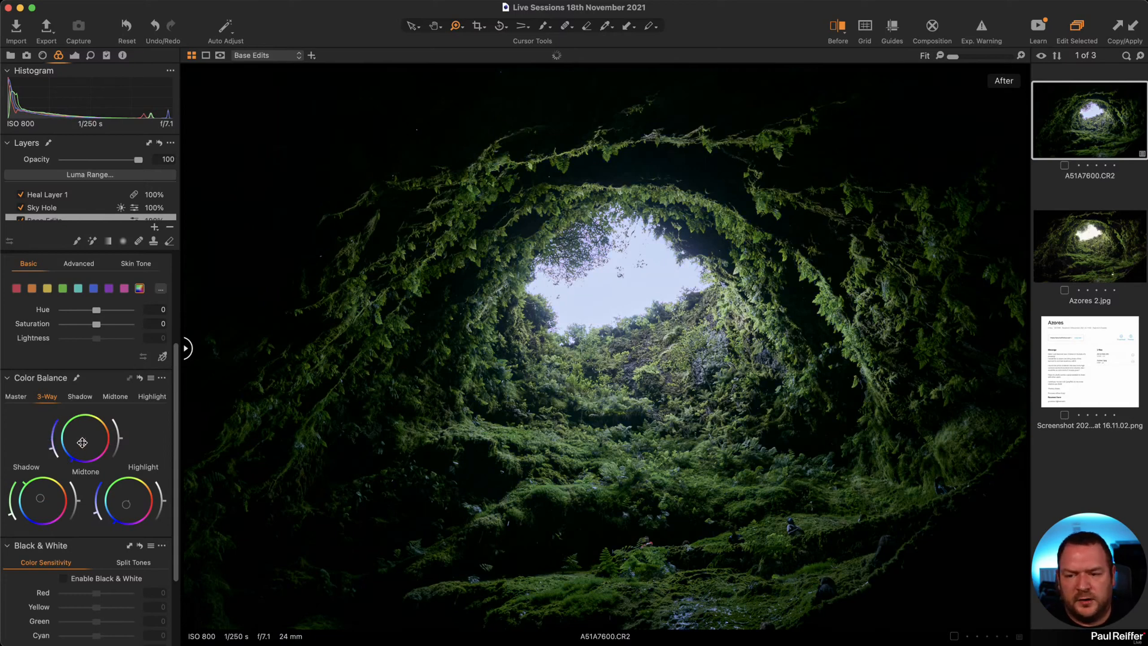
scroll(83, 442, up, 1)
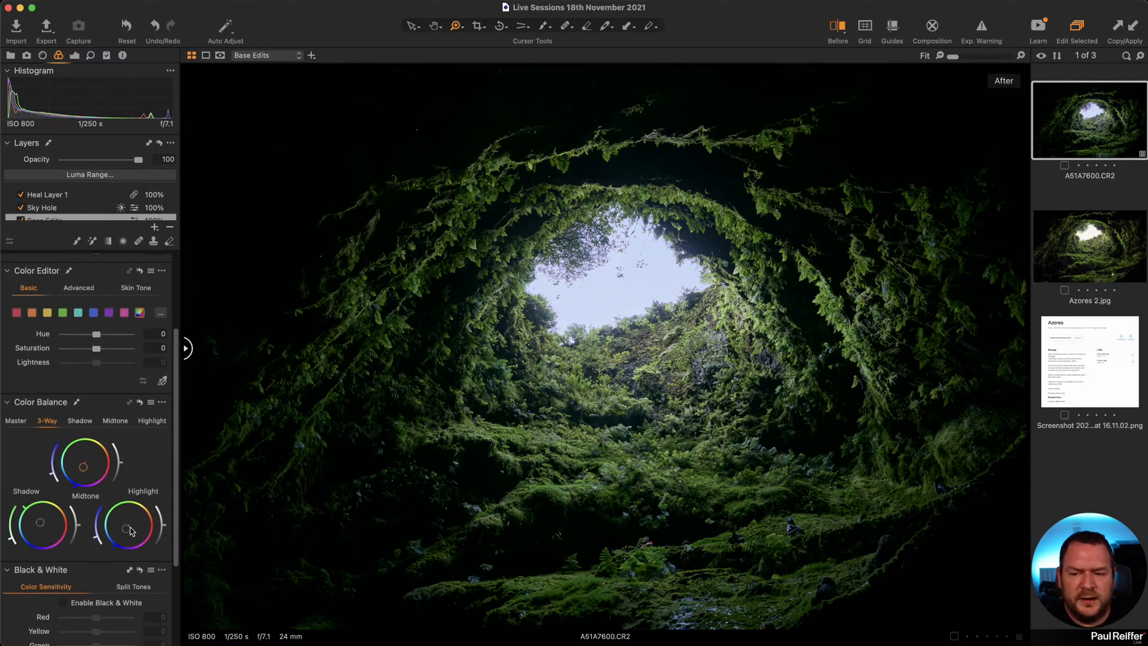
drag(127, 531, 132, 531)
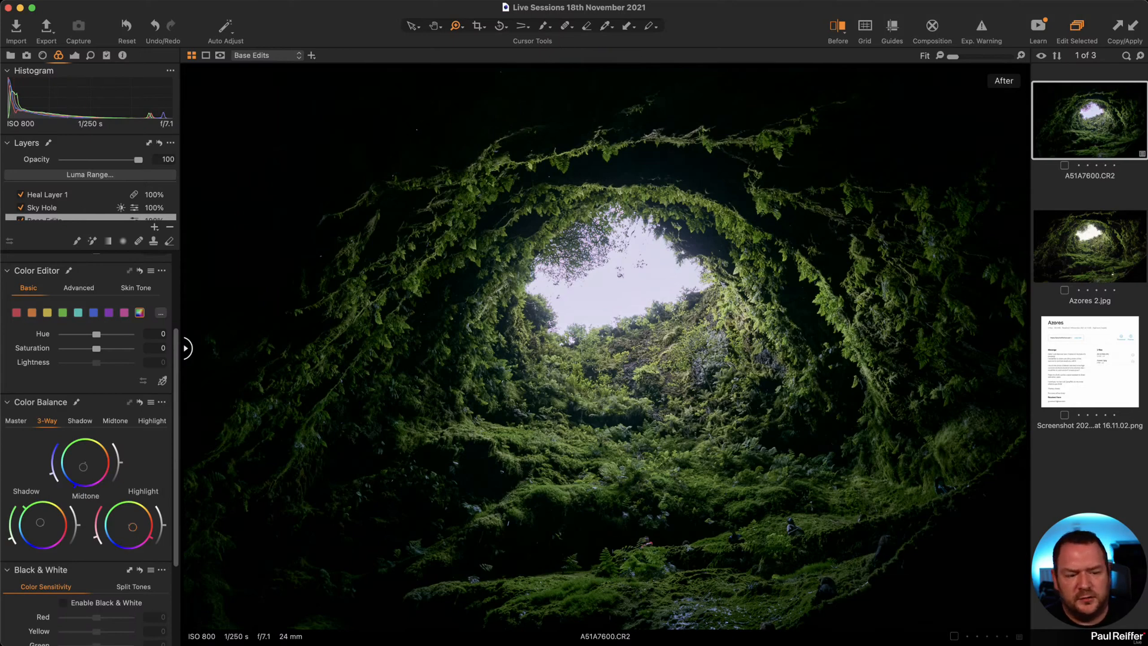
Examine the small white spots across the vines and ferns on both sides of the cave opening at high magnification.
click(436, 129)
click(435, 129)
click(571, 181)
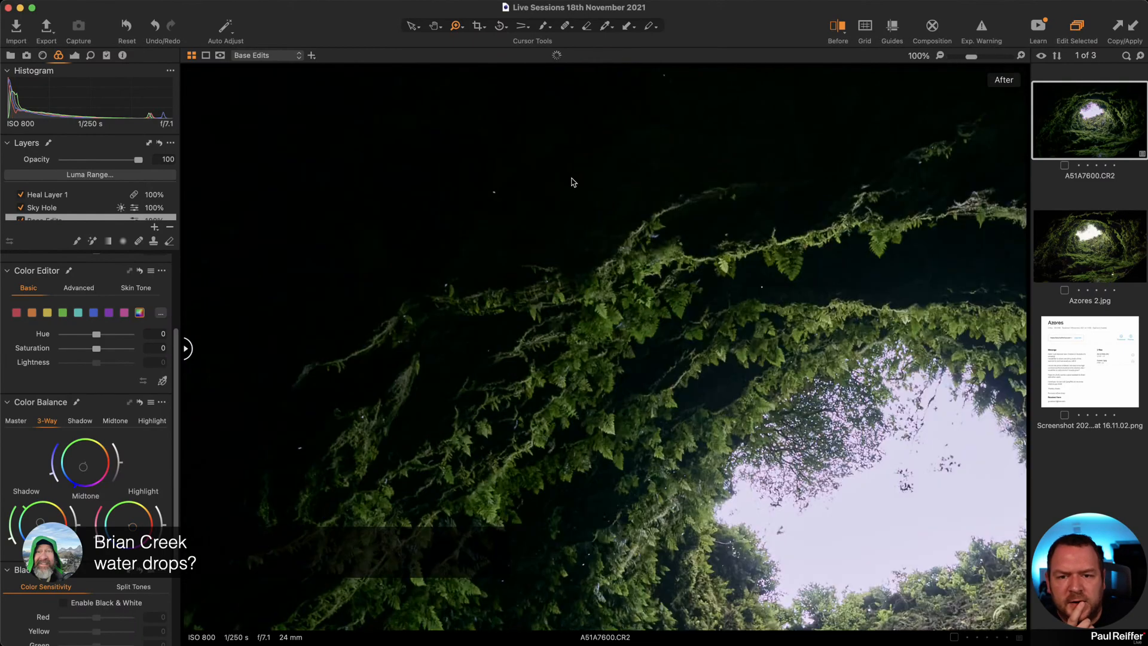
scroll(490, 361, right, 2)
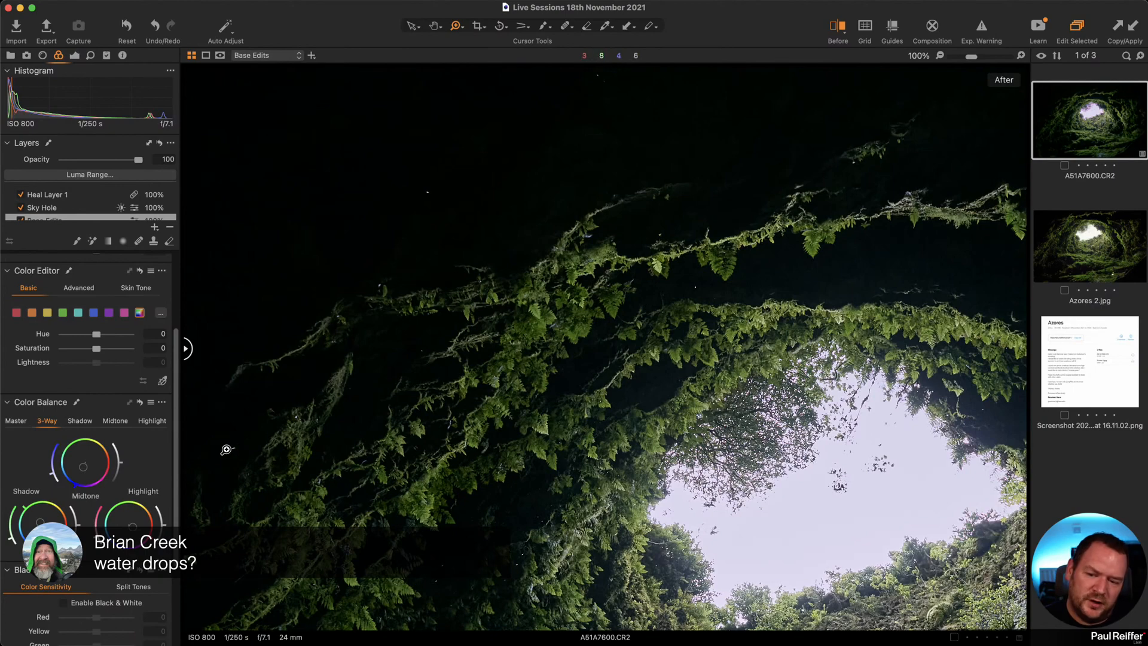
drag(274, 447, 401, 361)
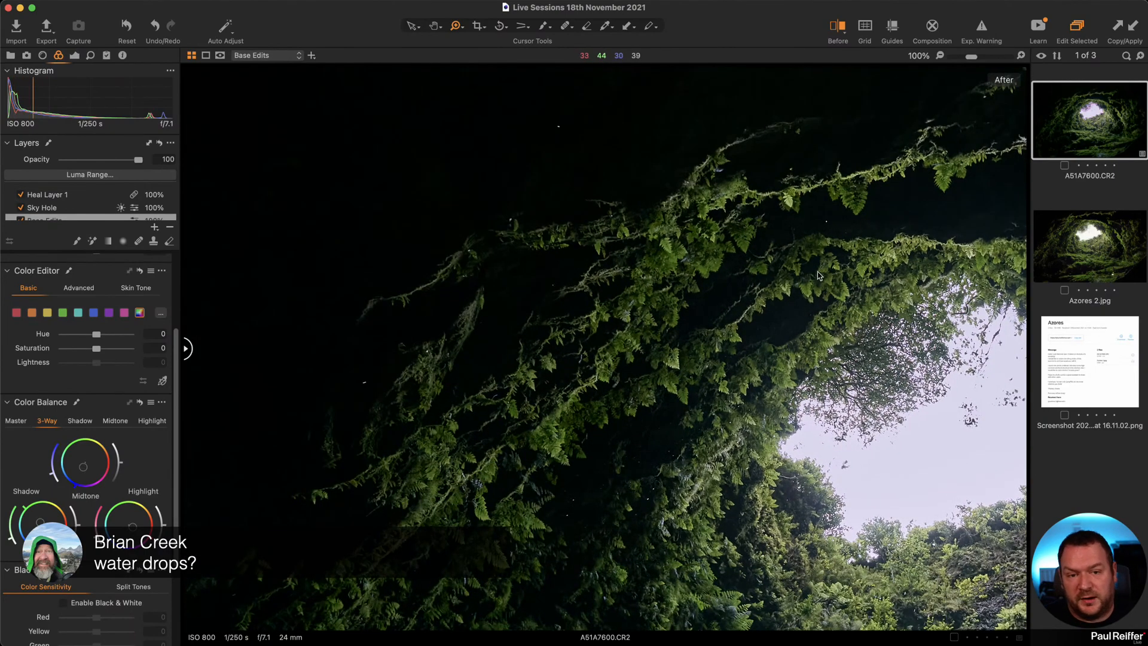
drag(819, 273, 331, 272)
drag(595, 412, 343, 333)
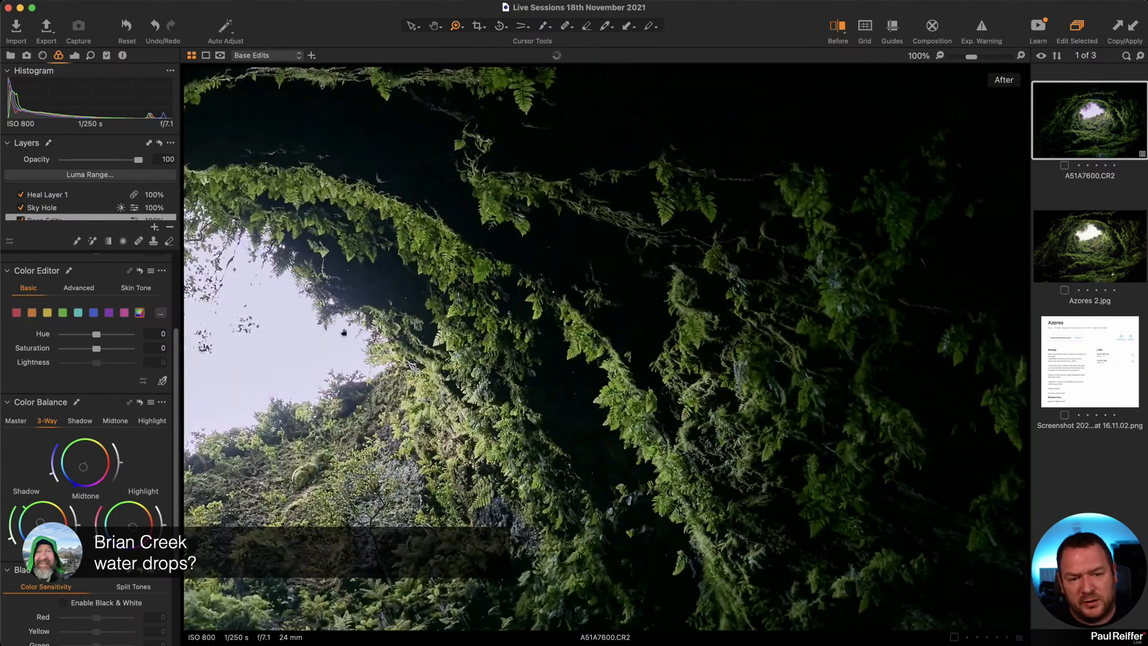
drag(591, 329, 447, 74)
drag(313, 194, 961, 519)
drag(462, 329, 526, 443)
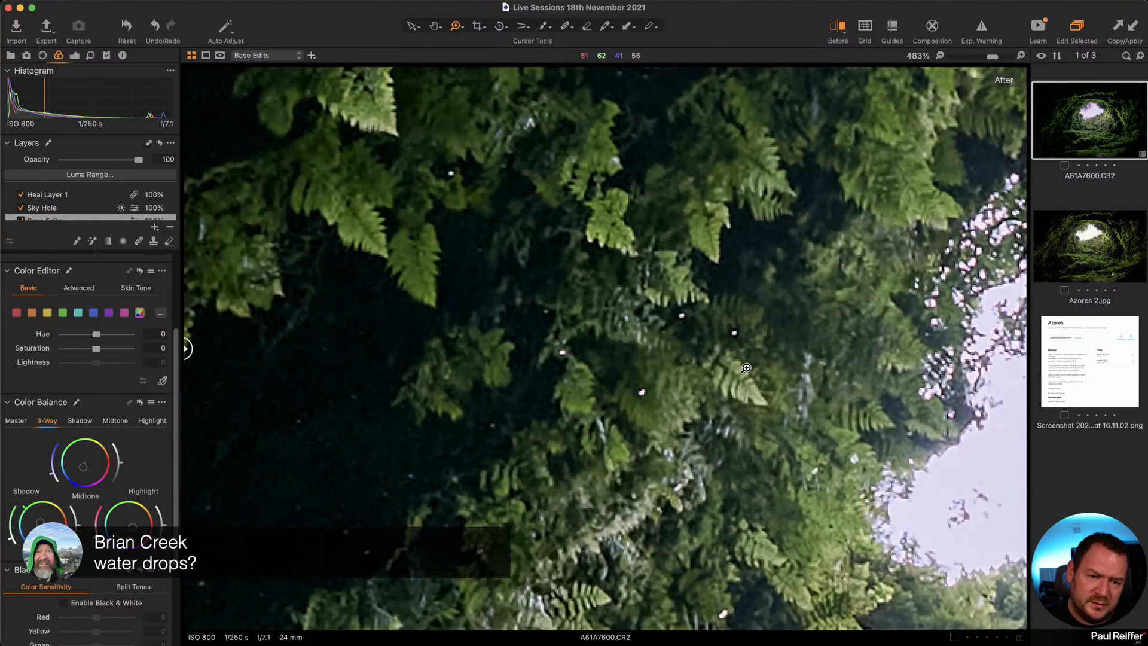
alt+click(647, 401)
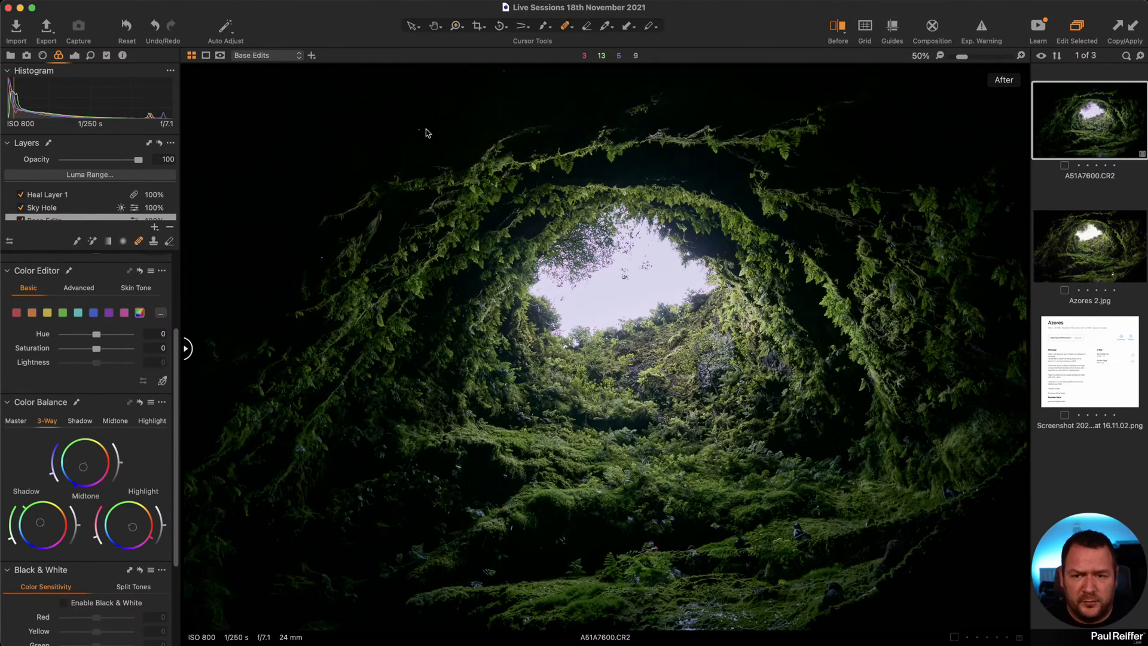
Try the LATITUDE - DEEP FOREST style DF-01 - Crater Lake (dark) on the cave photo, and remove it again.
click(428, 126)
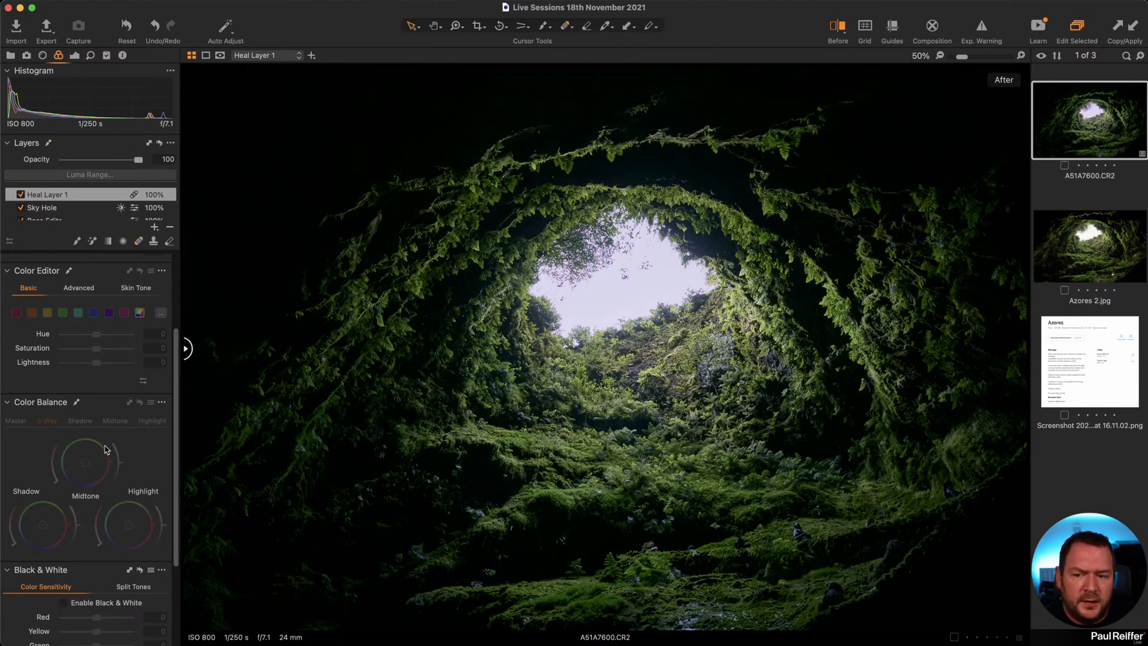
scroll(105, 450, up, 3)
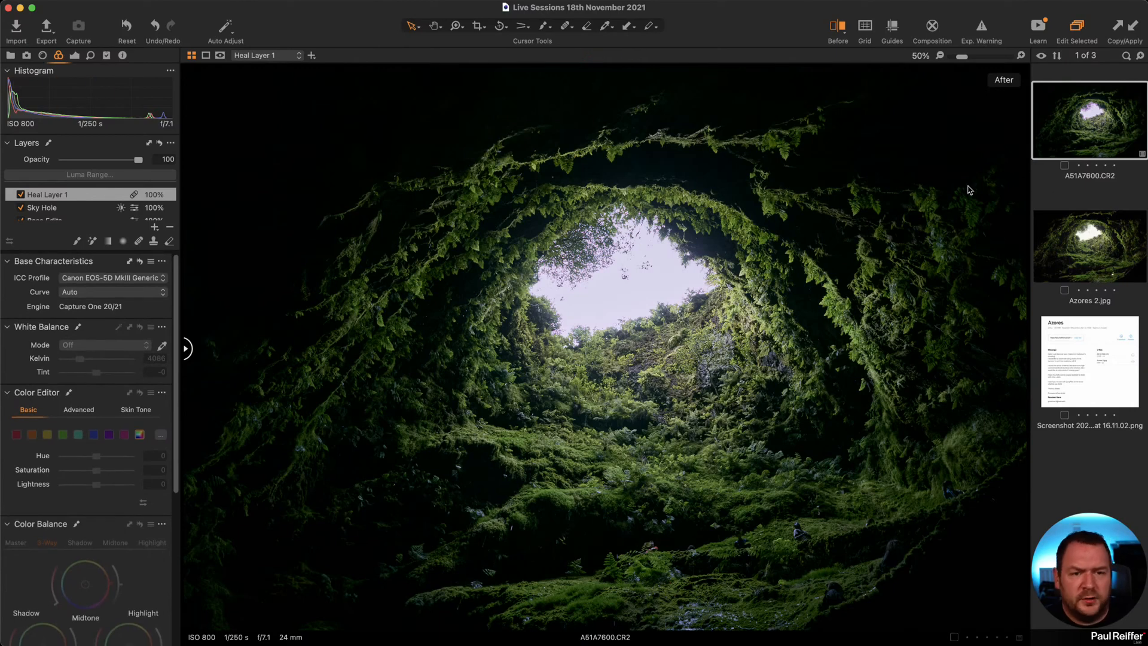
click(107, 56)
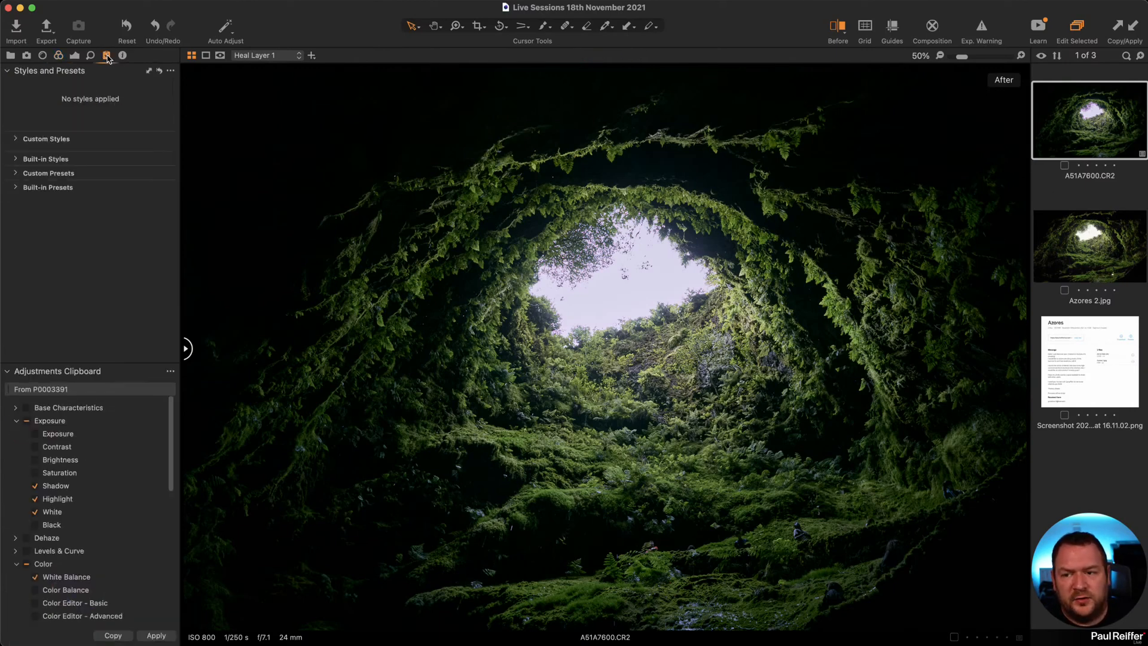
click(16, 139)
scroll(62, 269, down, 5)
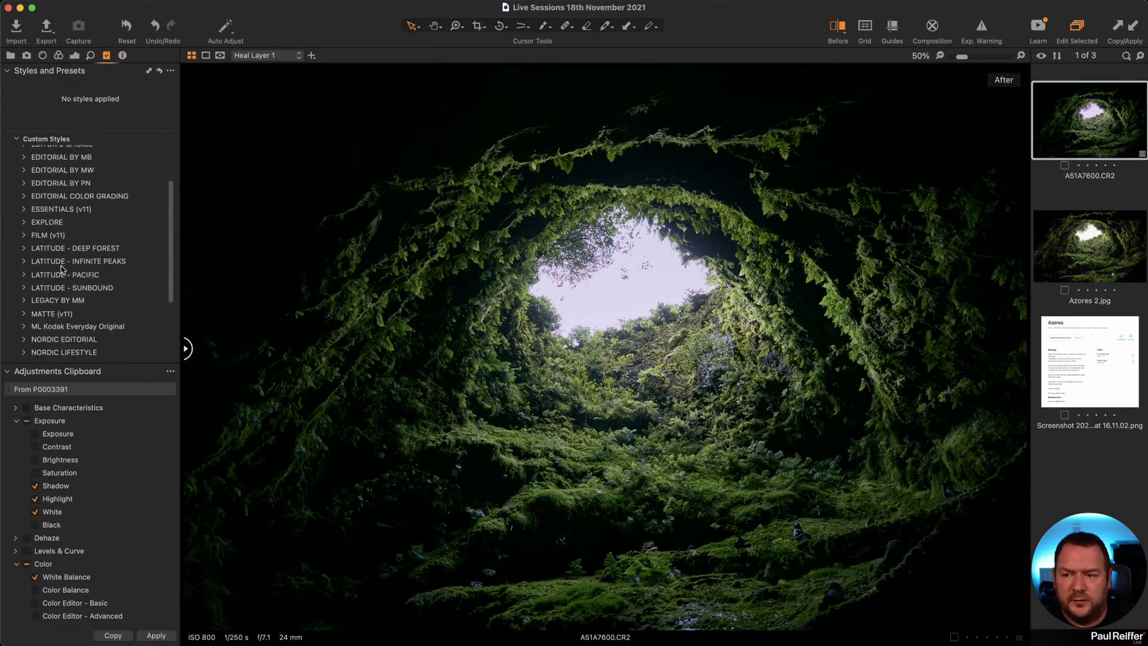
click(24, 248)
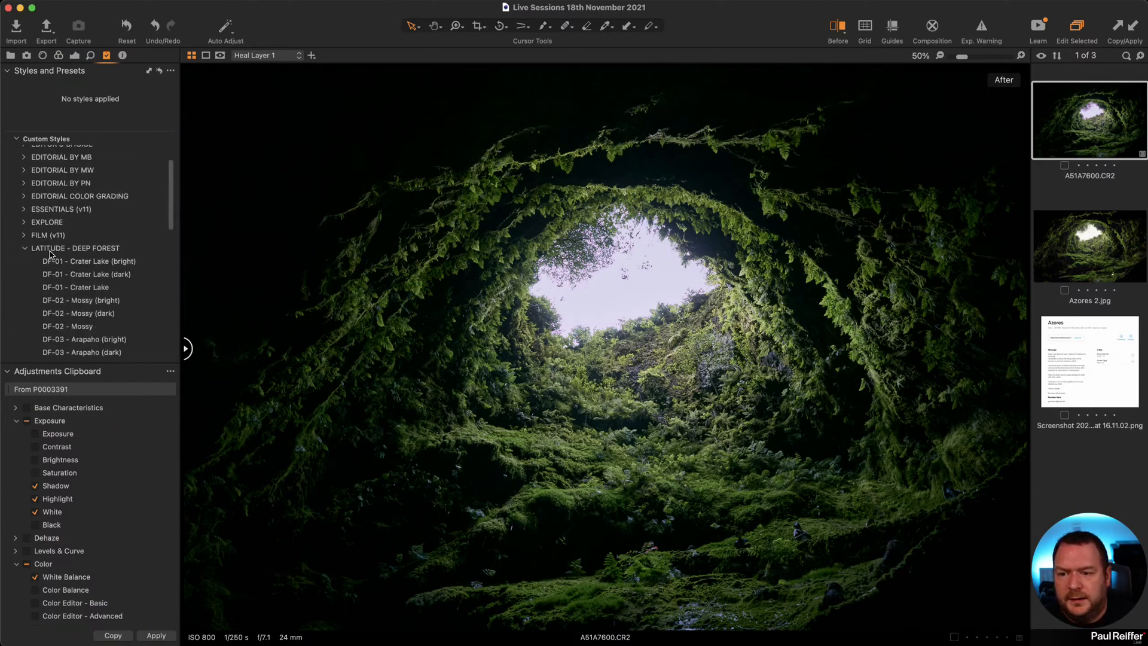
click(68, 275)
scroll(69, 273, down, 2)
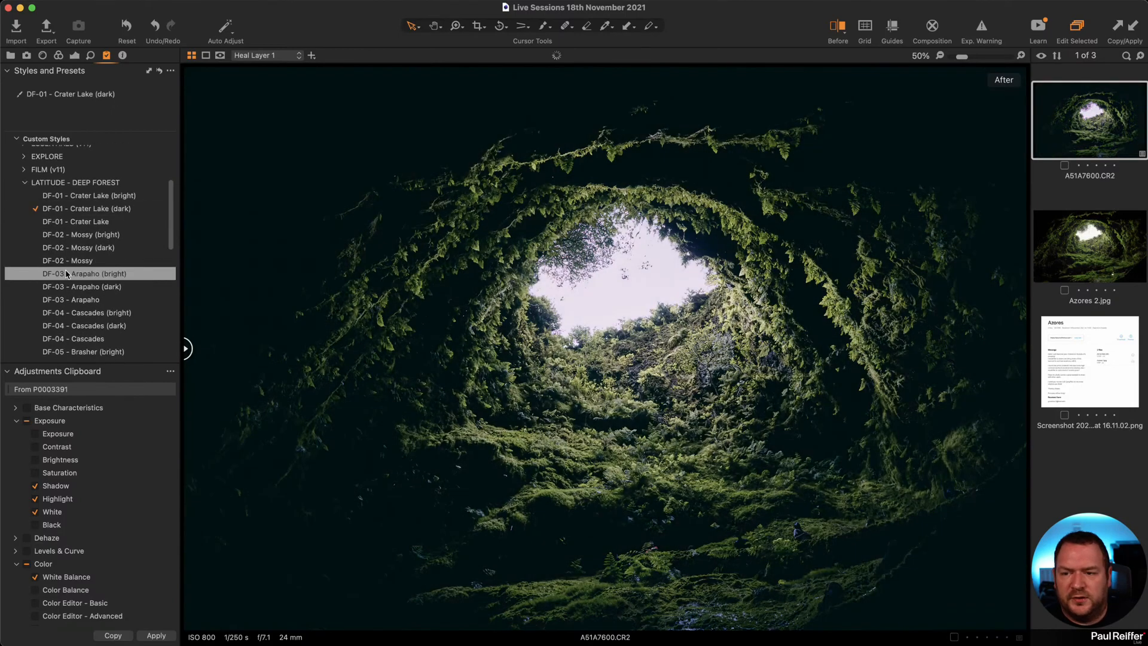
scroll(47, 215, down, 1)
click(37, 211)
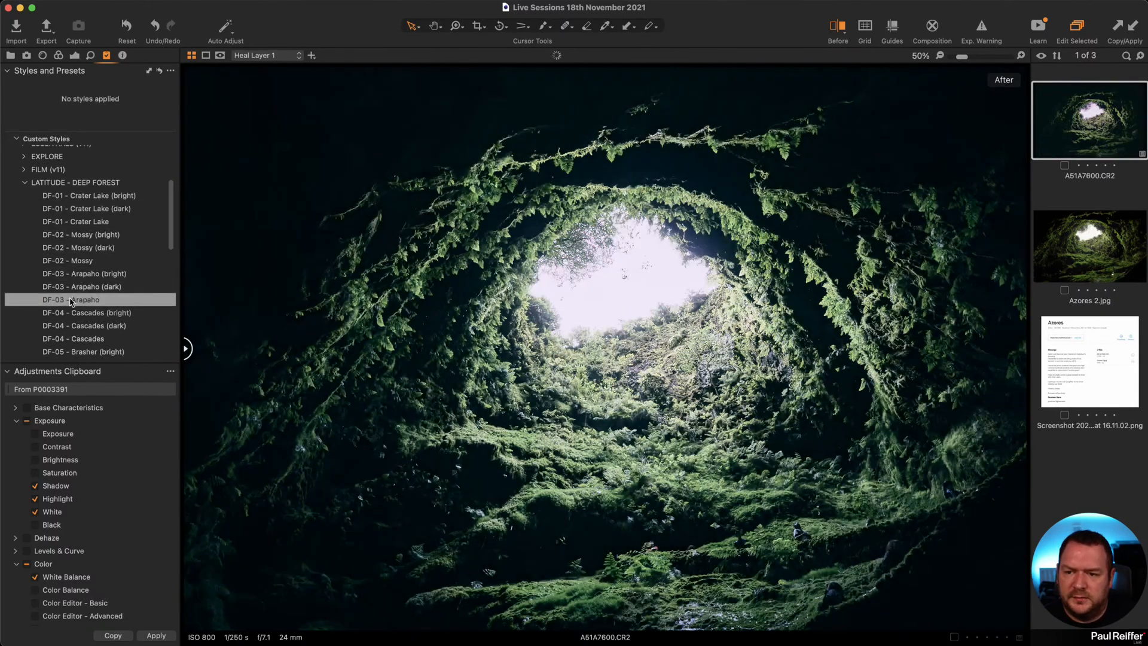
Apply the NORDIC EDITORIAL style Oslo - I to a new layer and lower that layer's opacity to 27.
scroll(71, 319, down, 5)
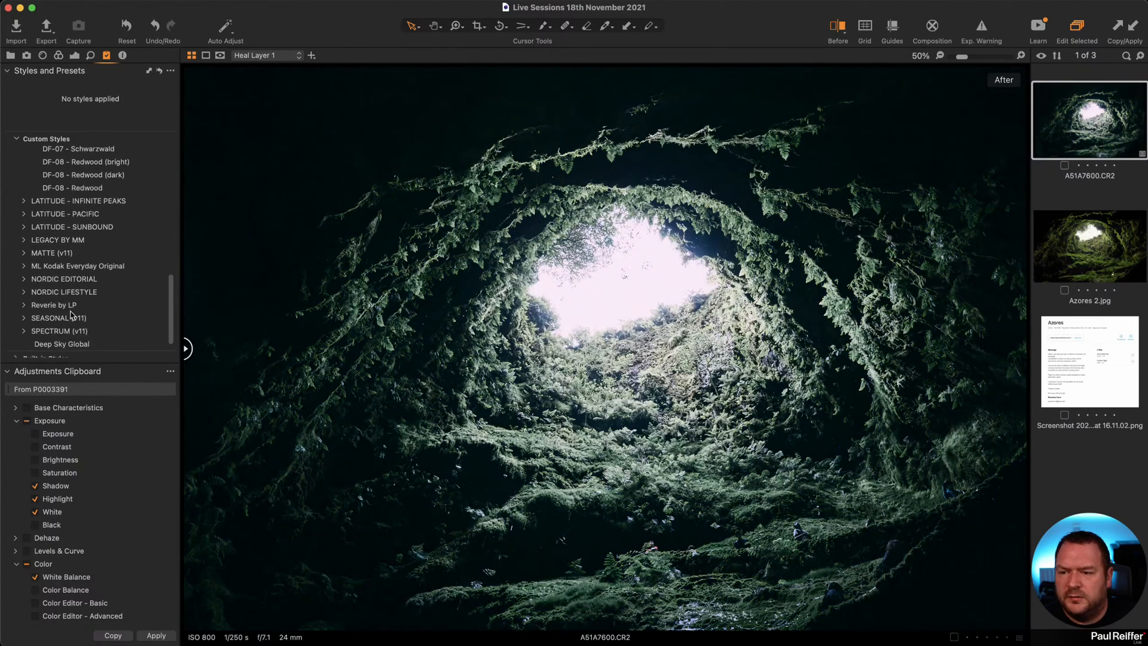
click(25, 280)
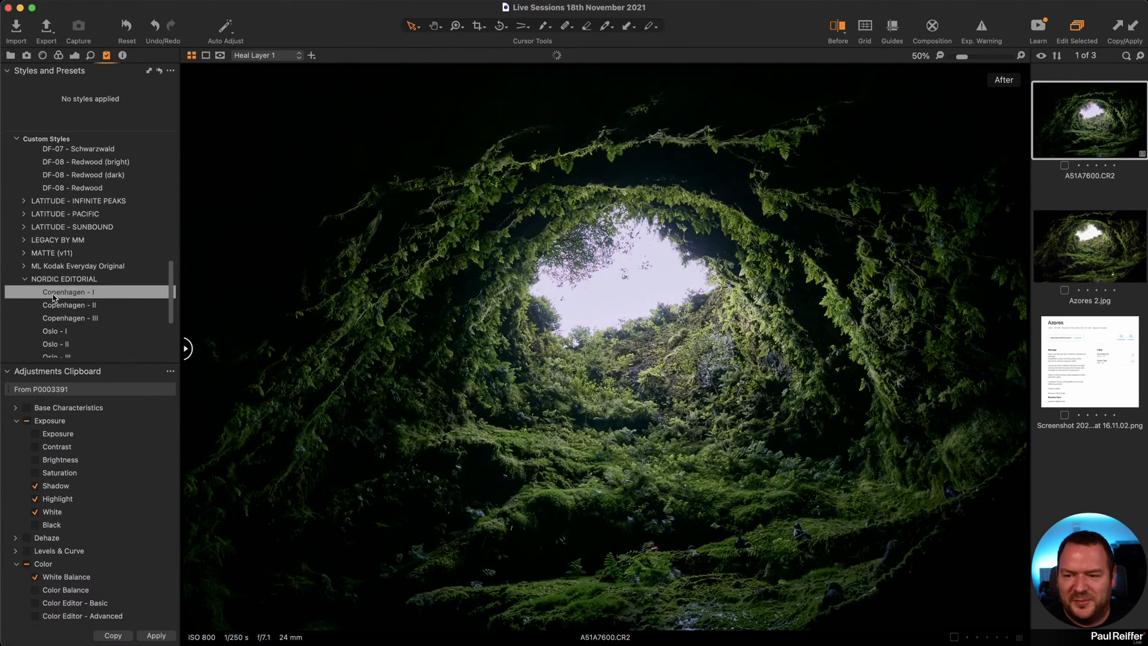
scroll(59, 310, down, 2)
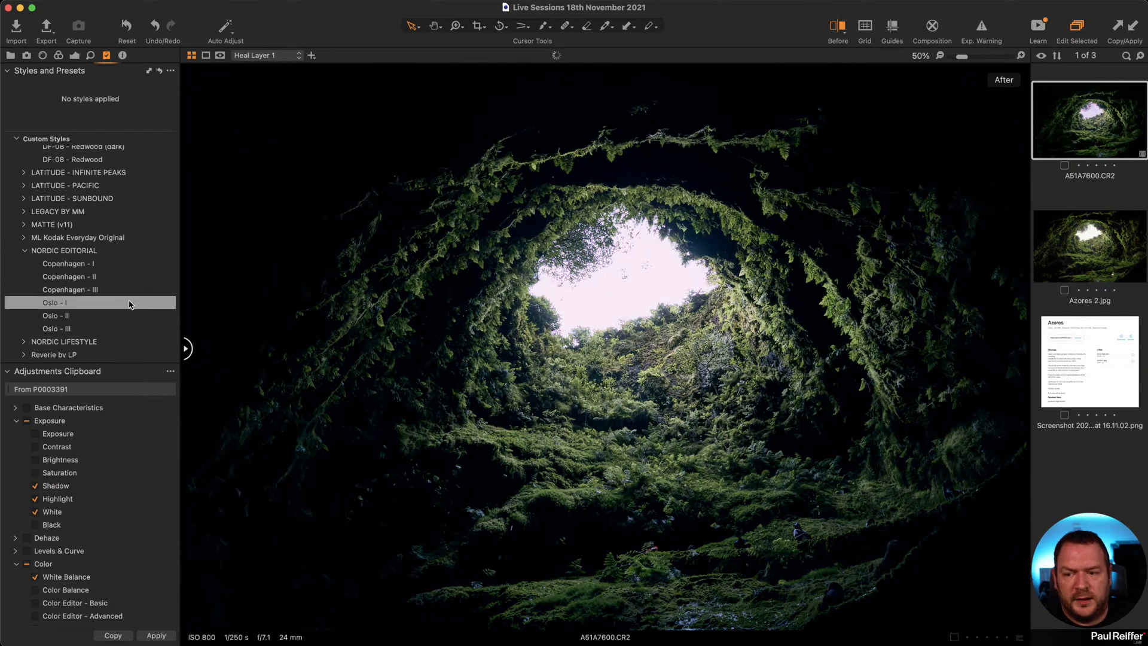
right_click(82, 305)
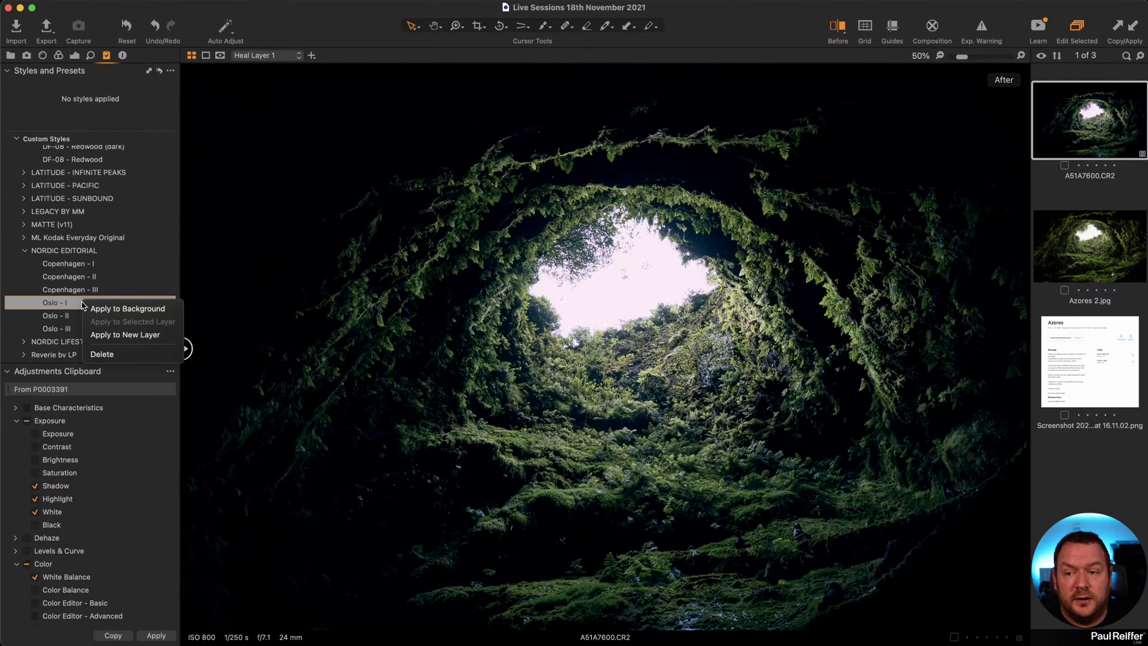
click(122, 335)
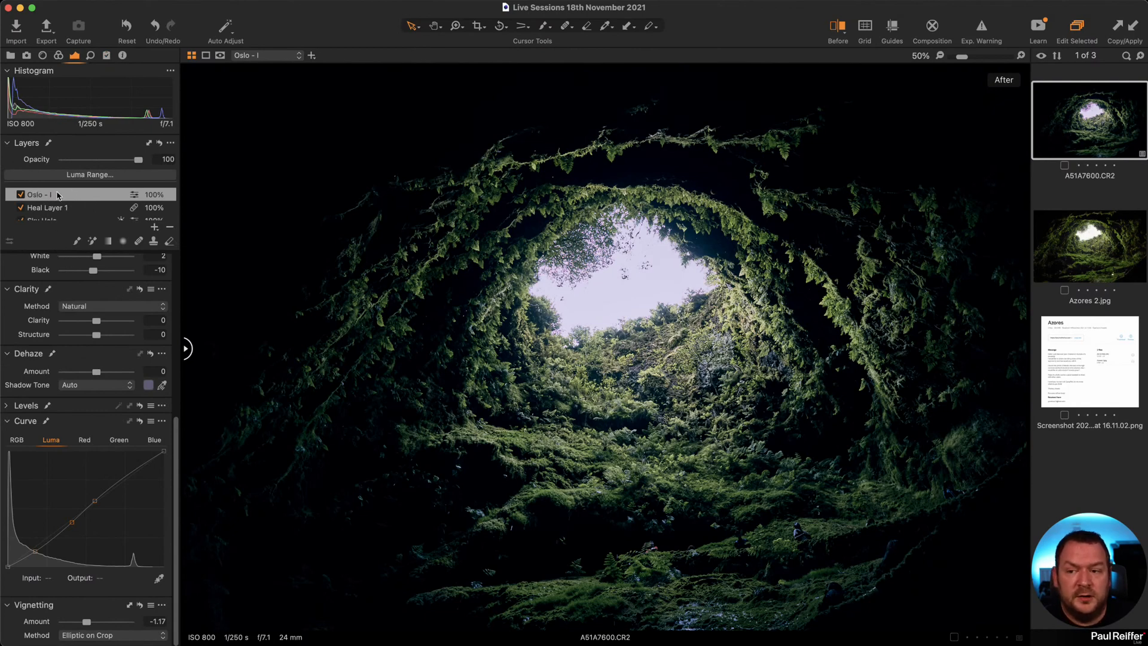
drag(138, 162, 82, 171)
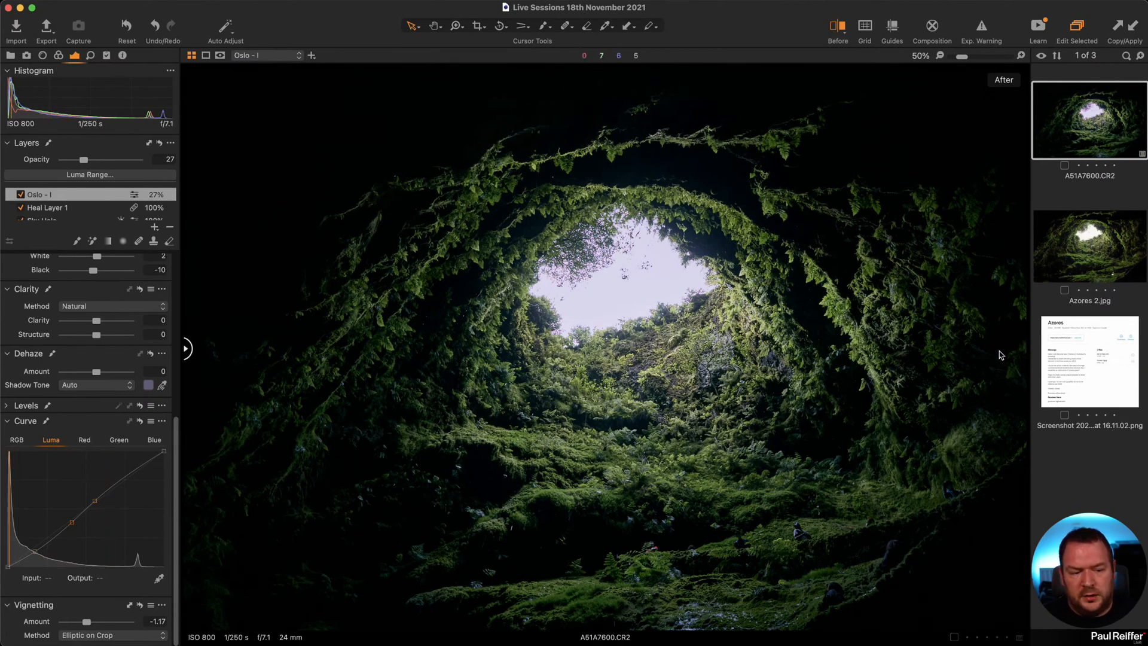
Compare the edited A51A7600.CR2 with the reference image Azores 2.jpg, checking framing, brightness and colour.
click(1092, 252)
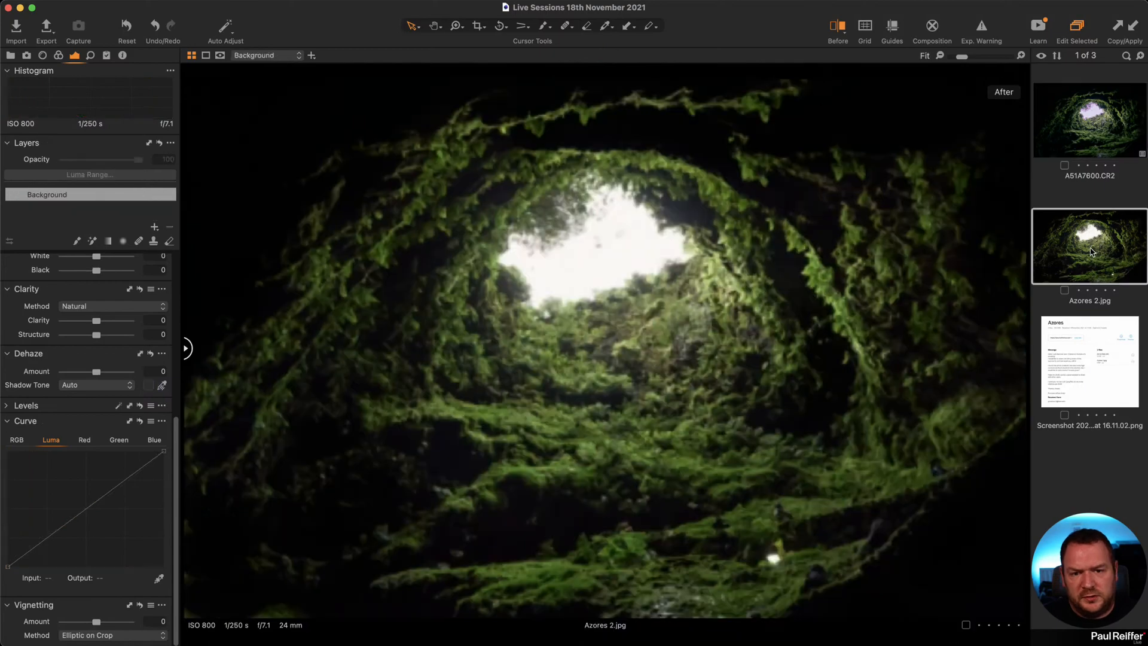
click(1109, 122)
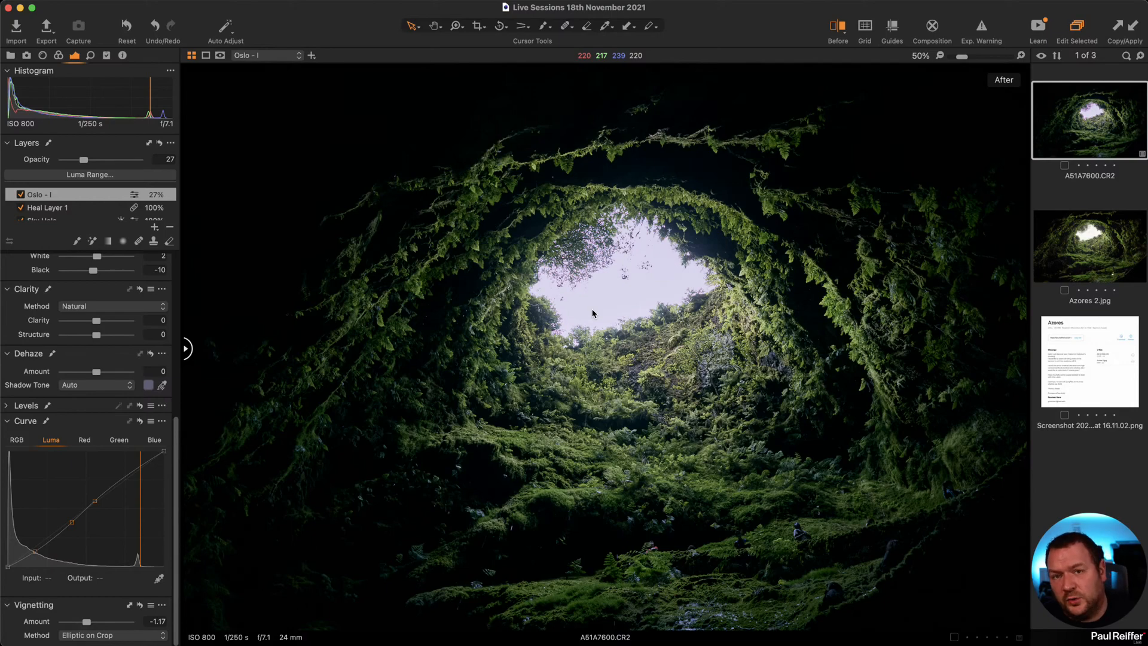
click(1076, 251)
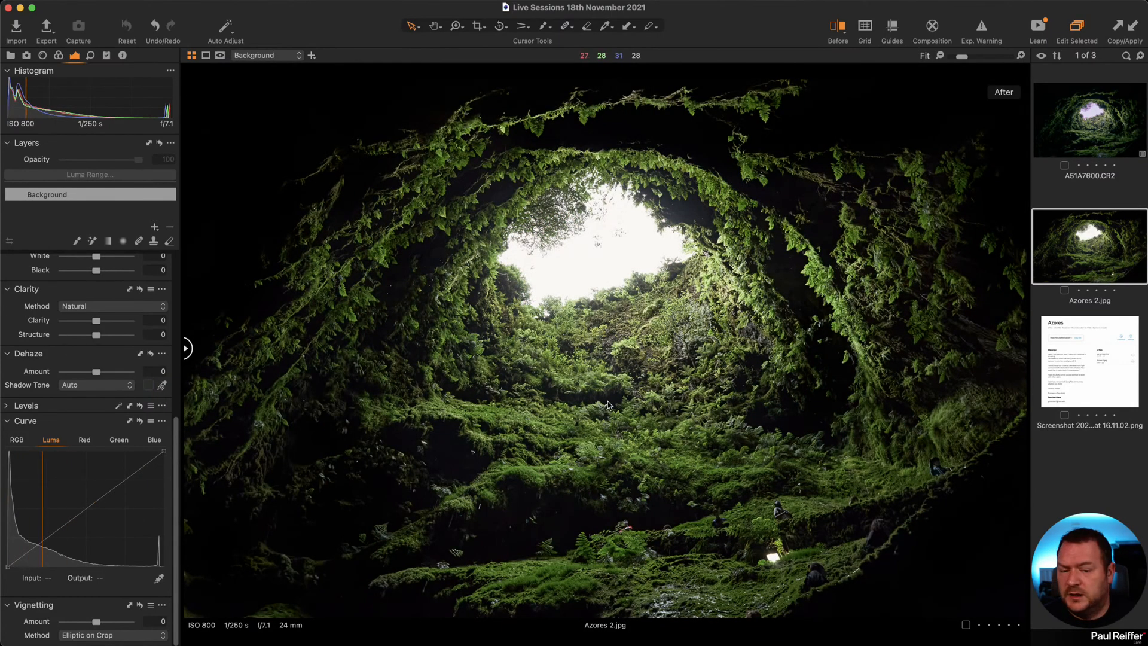
click(1105, 134)
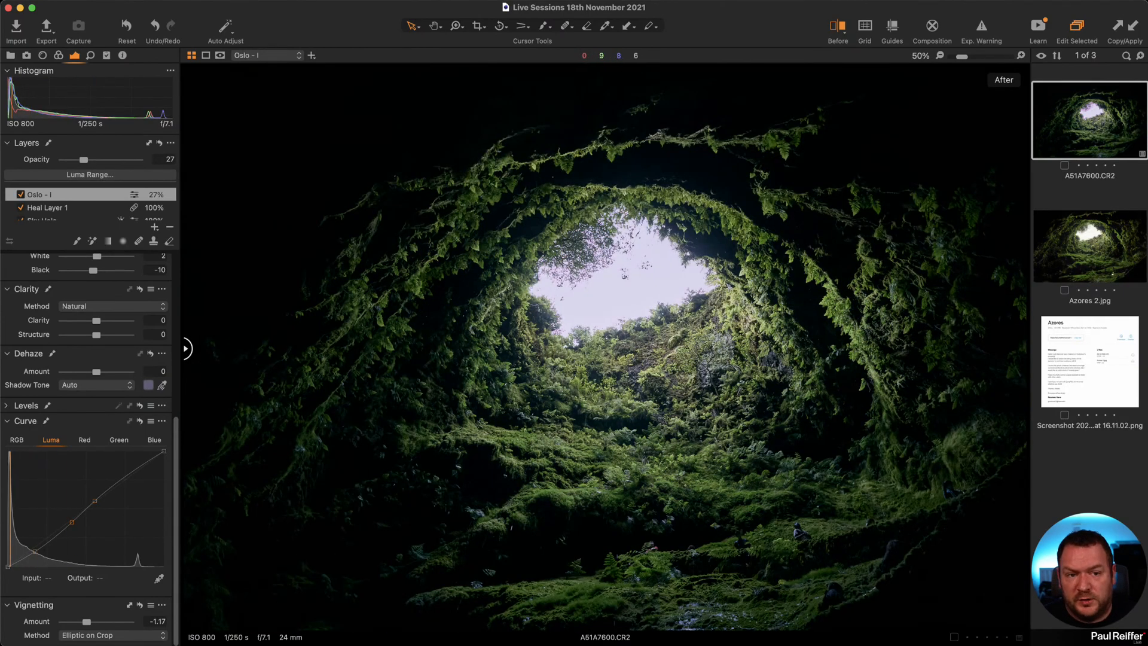
Crop A51A7600.CR2 slightly tighter from its upper-left corner and compare its framing with Azores 2.jpg.
click(479, 27)
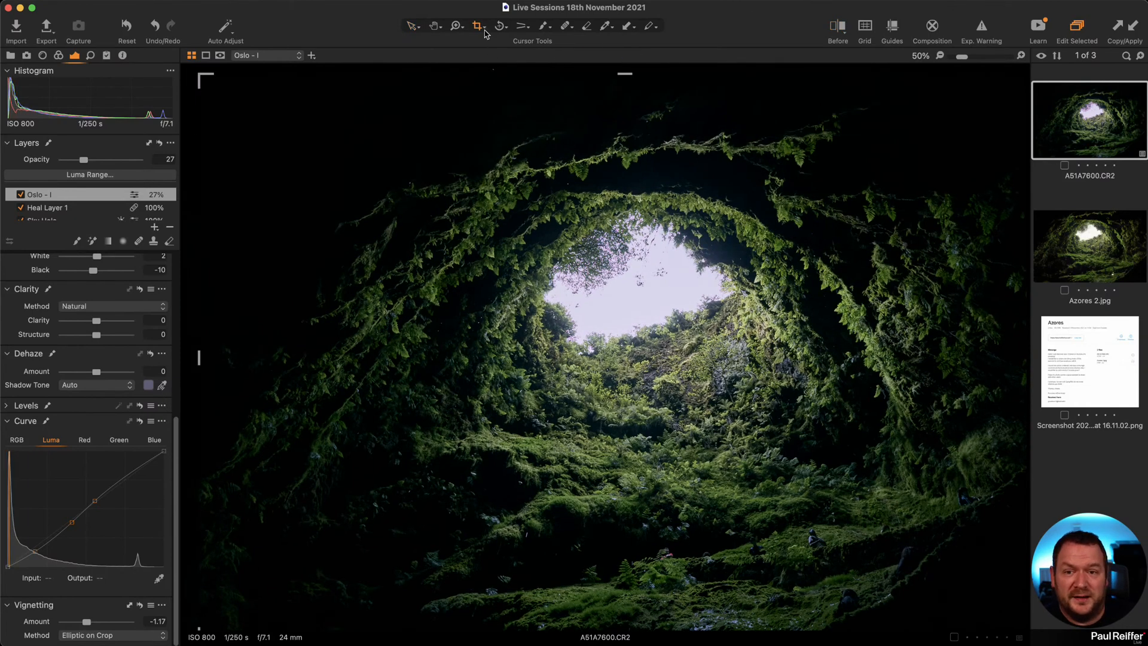
right_click(477, 26)
click(502, 70)
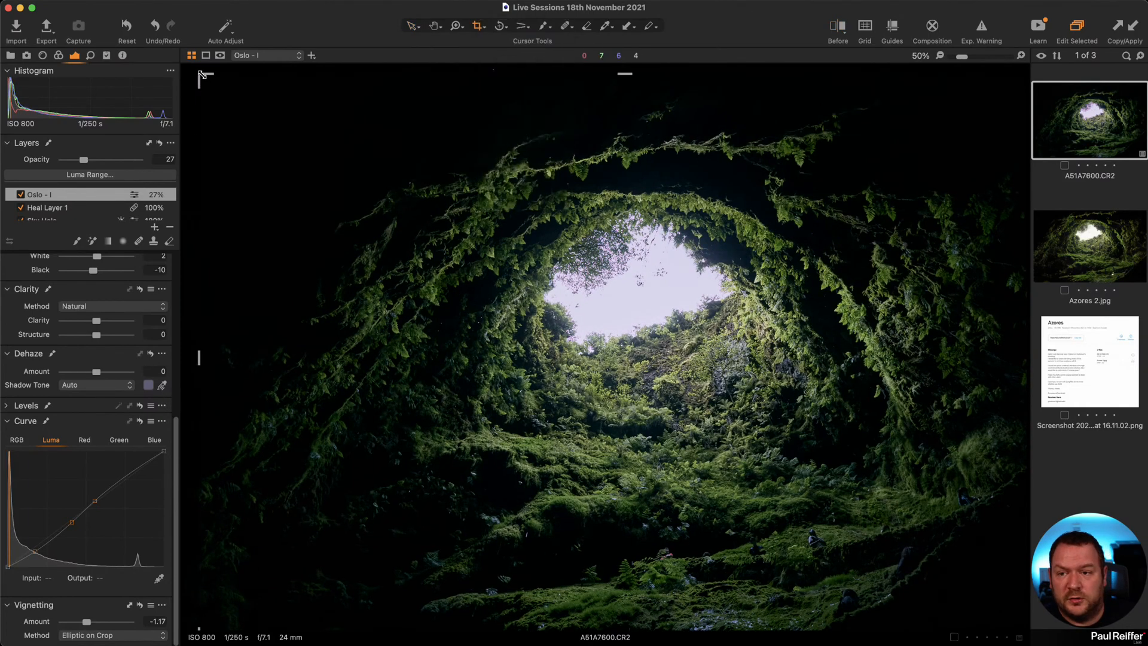
mouse_move(203, 77)
mouse_down()
mouse_move(257, 125)
mouse_move(242, 119)
mouse_up()
click(410, 27)
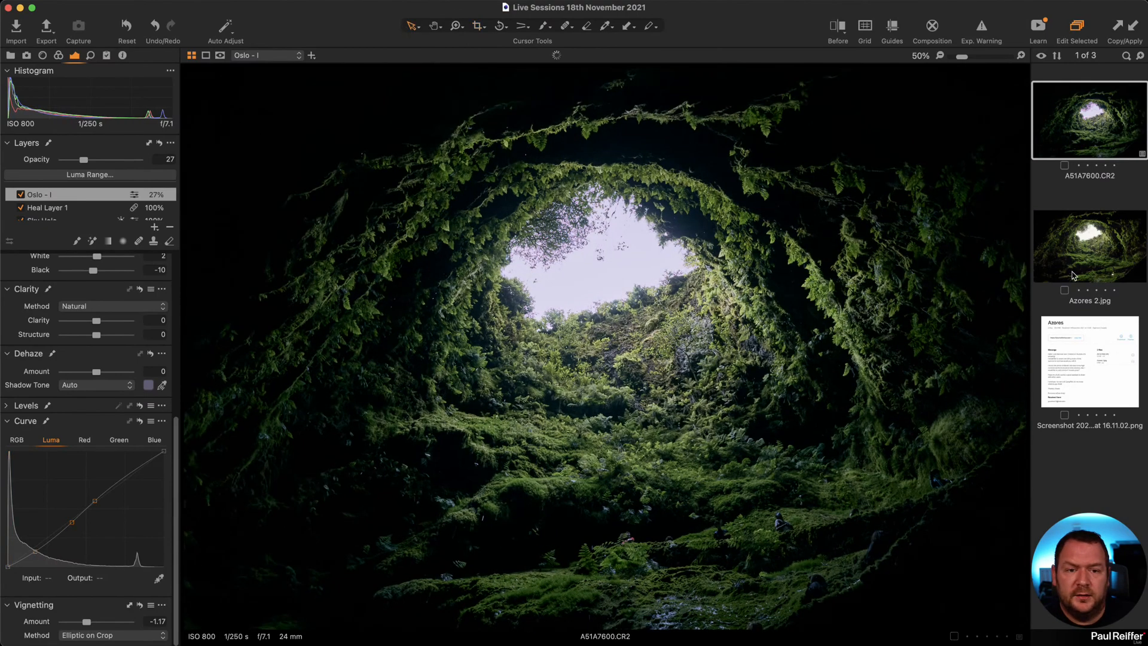
click(1076, 263)
click(1082, 124)
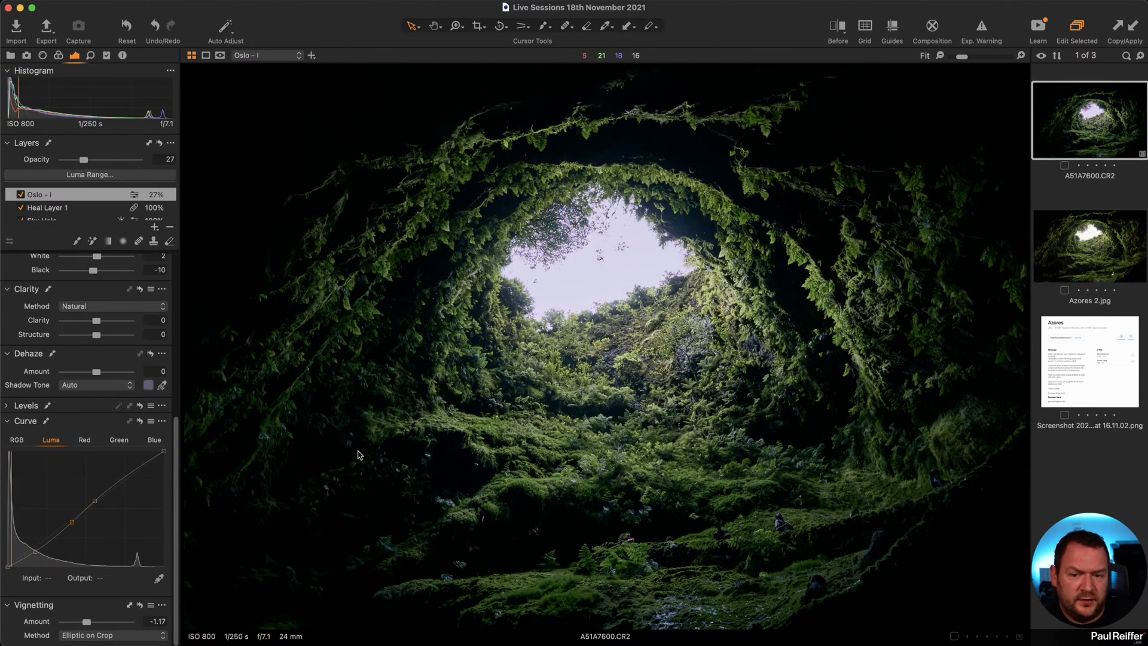
Brush the built-in Shadows (recover) style with an adjusted brush size over the dark foliage right of the cave opening.
scroll(71, 445, up, 5)
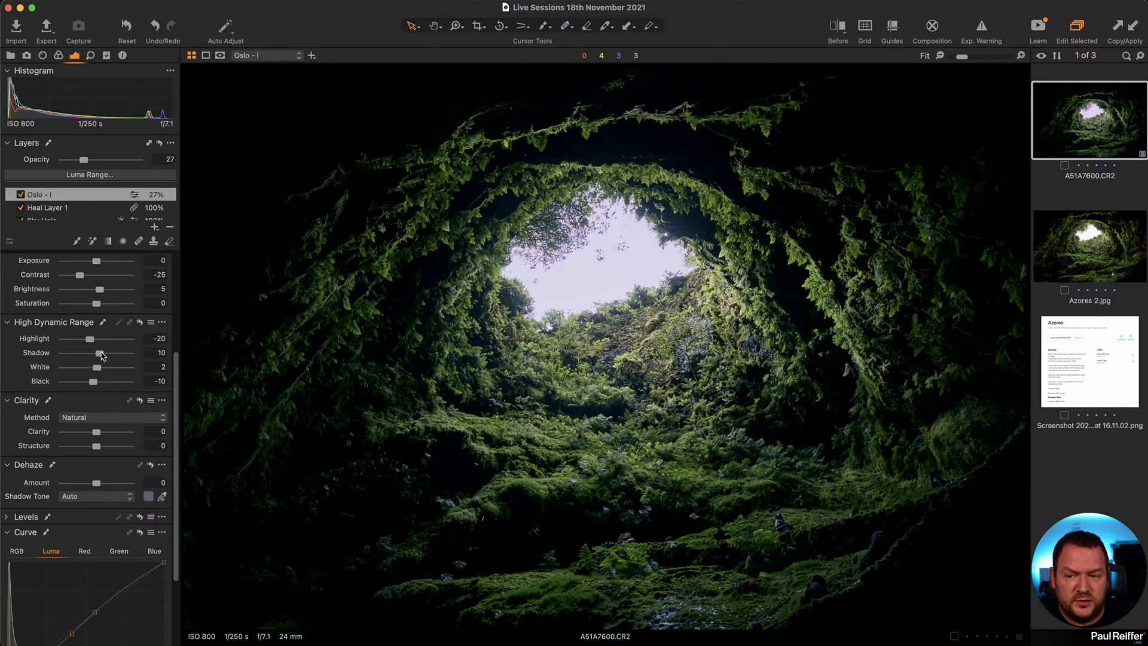
scroll(102, 357, up, 3)
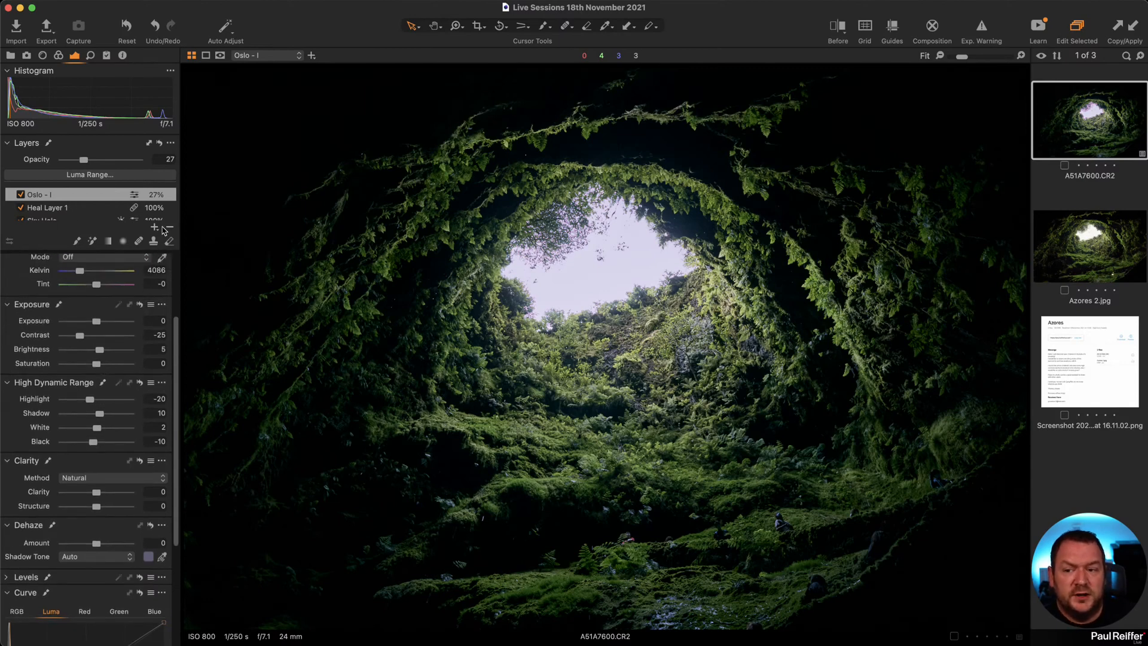
scroll(58, 371, up, 5)
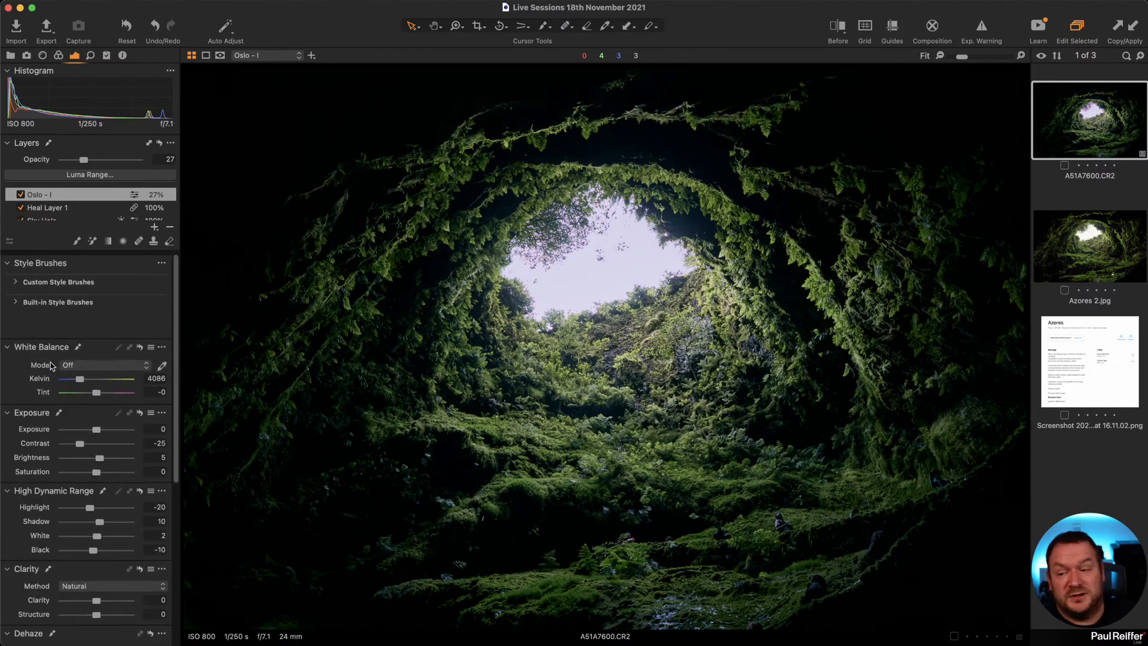
click(14, 281)
scroll(27, 311, down, 5)
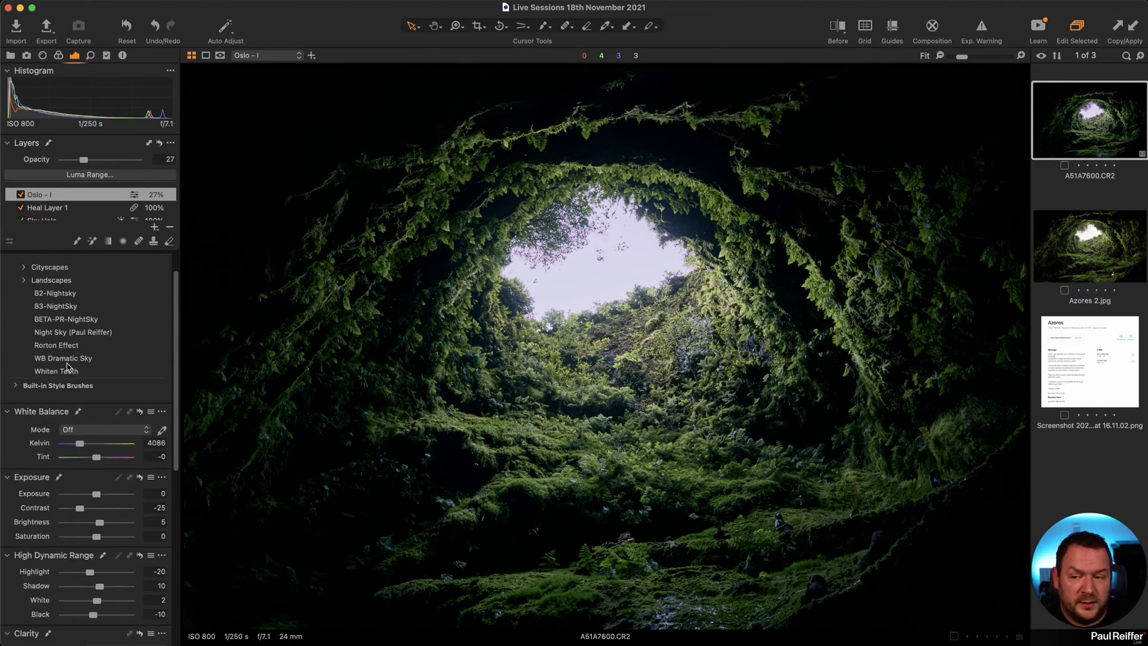
click(17, 321)
scroll(97, 384, down, 2)
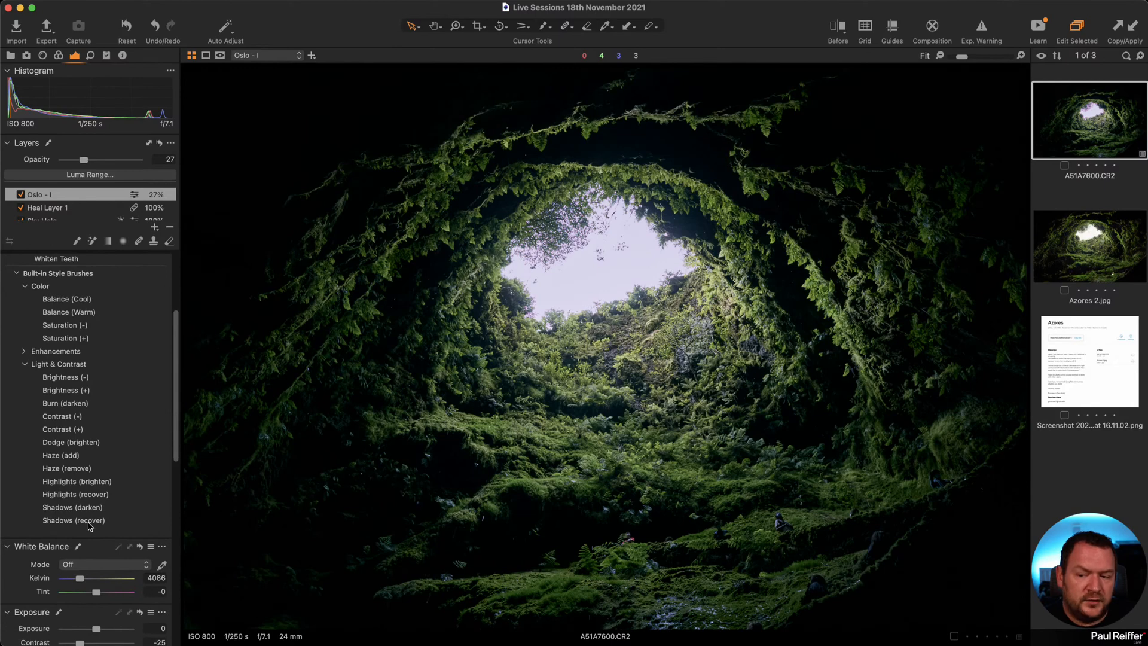
right_click(771, 413)
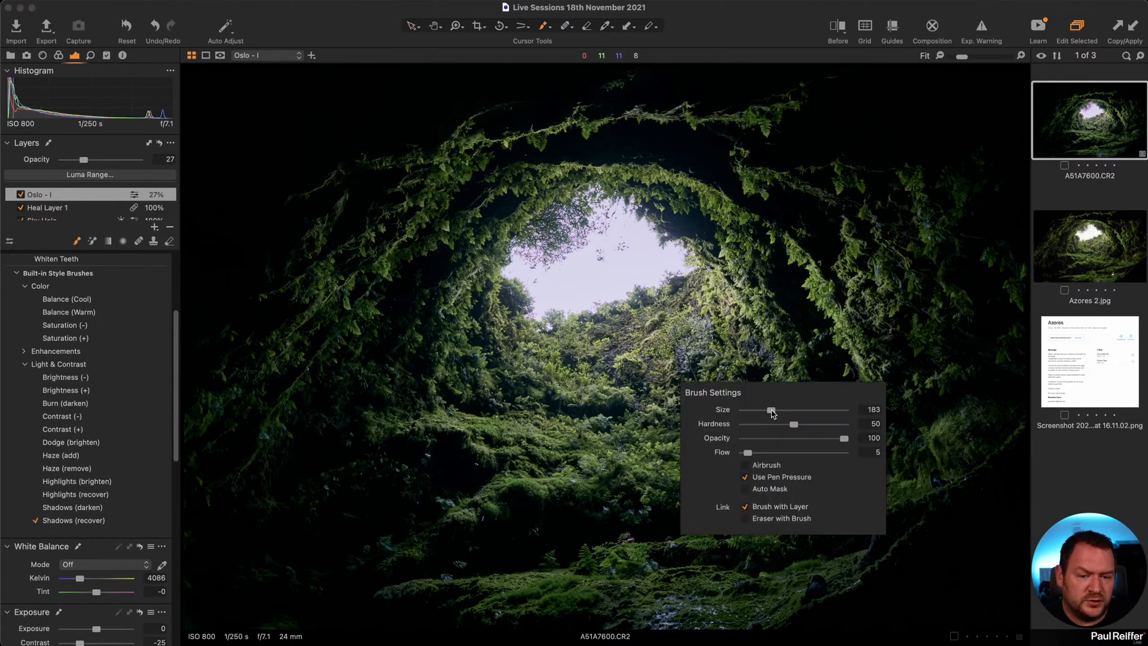
mouse_move(776, 412)
mouse_down()
mouse_move(734, 429)
mouse_move(827, 416)
mouse_move(784, 273)
mouse_move(833, 419)
mouse_move(895, 343)
mouse_up()
click(741, 348)
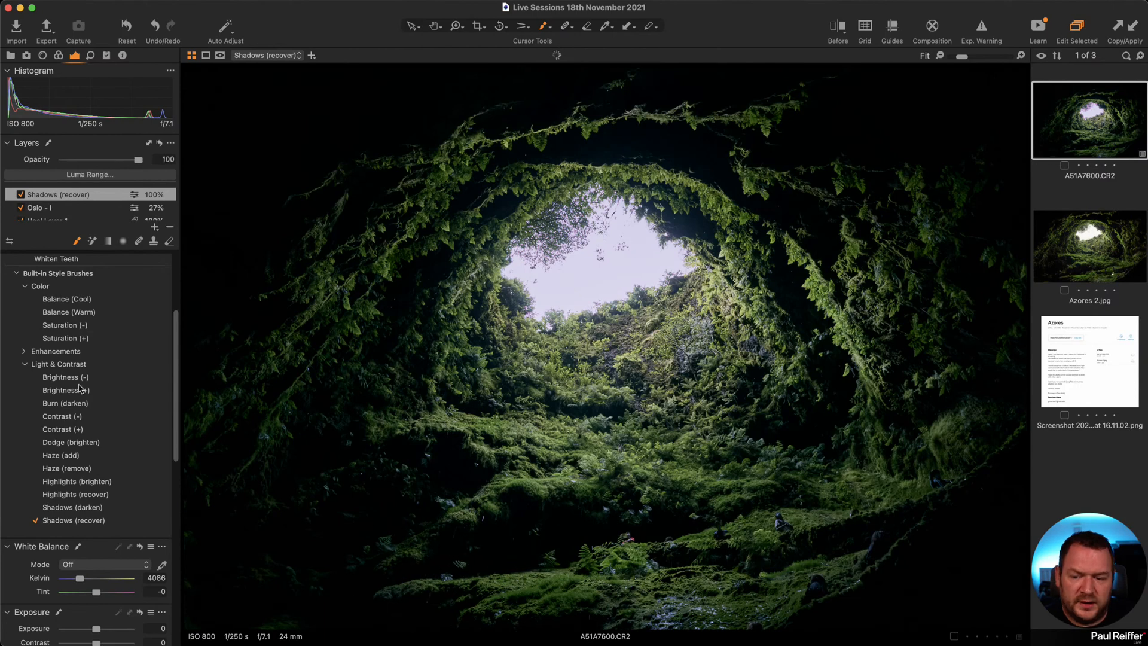
Continue the Shadows (recover) brushing over the dark side walls, the upper arch and the mossy foreground.
scroll(103, 391, down, 2)
scroll(103, 391, down, 8)
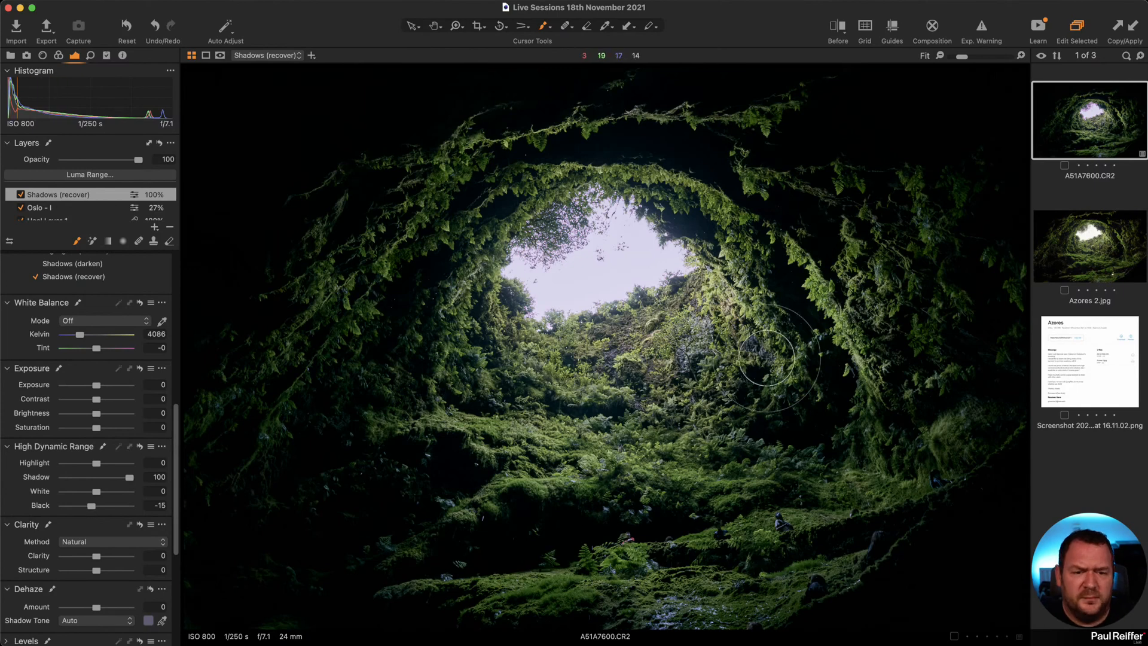
click(538, 592)
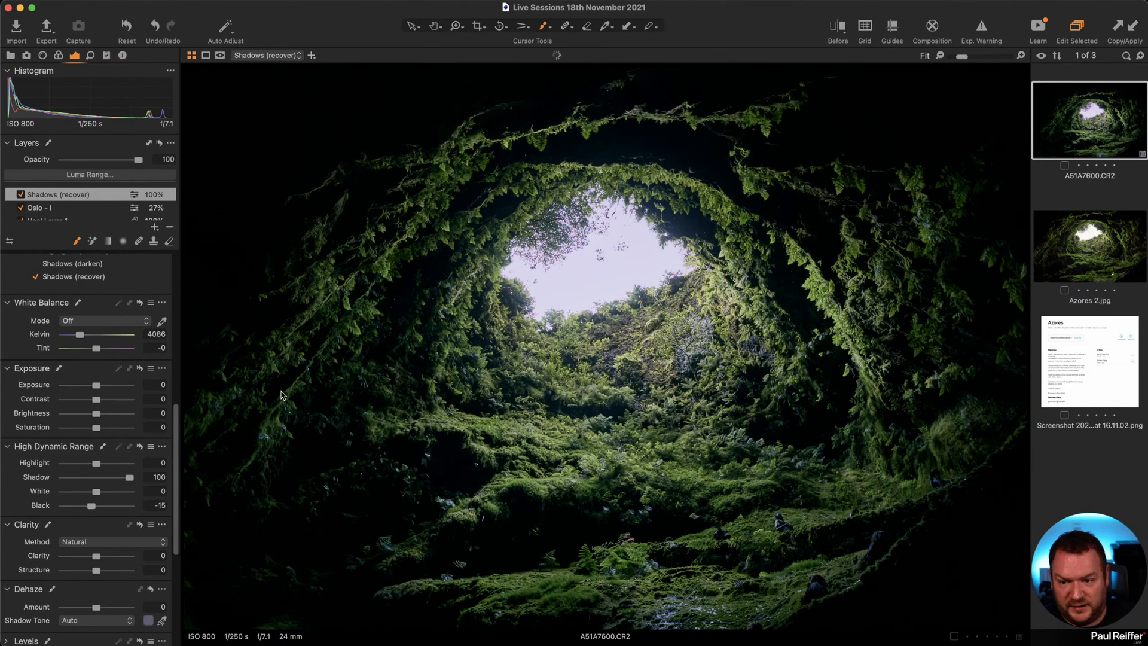
Check the Shadows (recover) mask in grayscale and as an overlay, hide it, and compare the photo with the layer off and on.
click(221, 56)
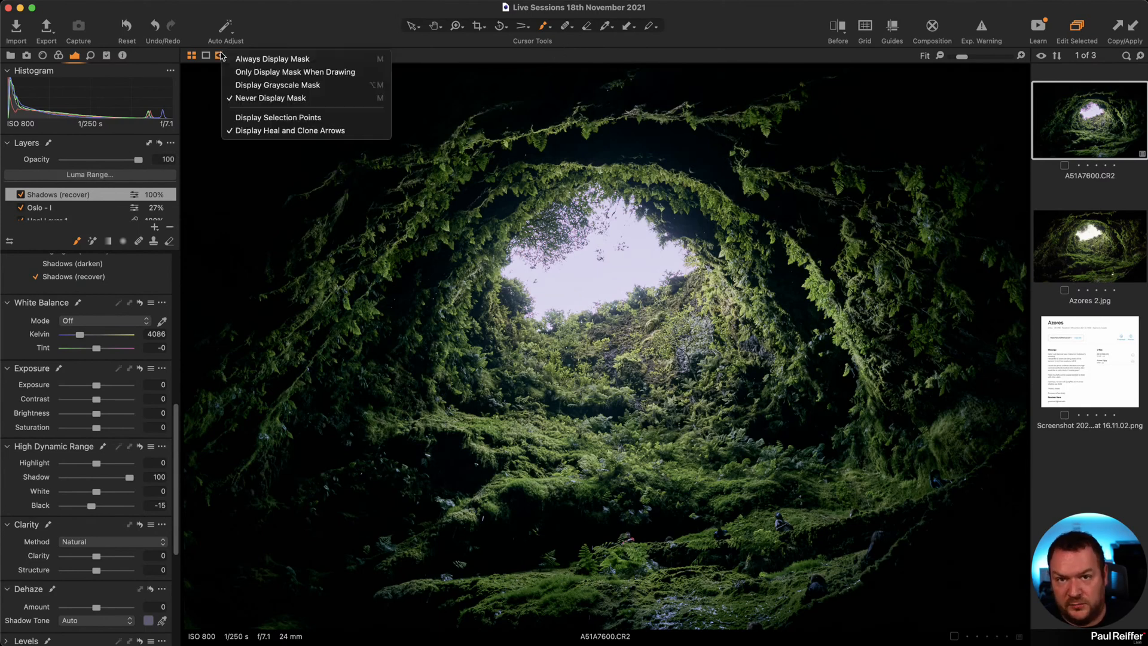
click(258, 85)
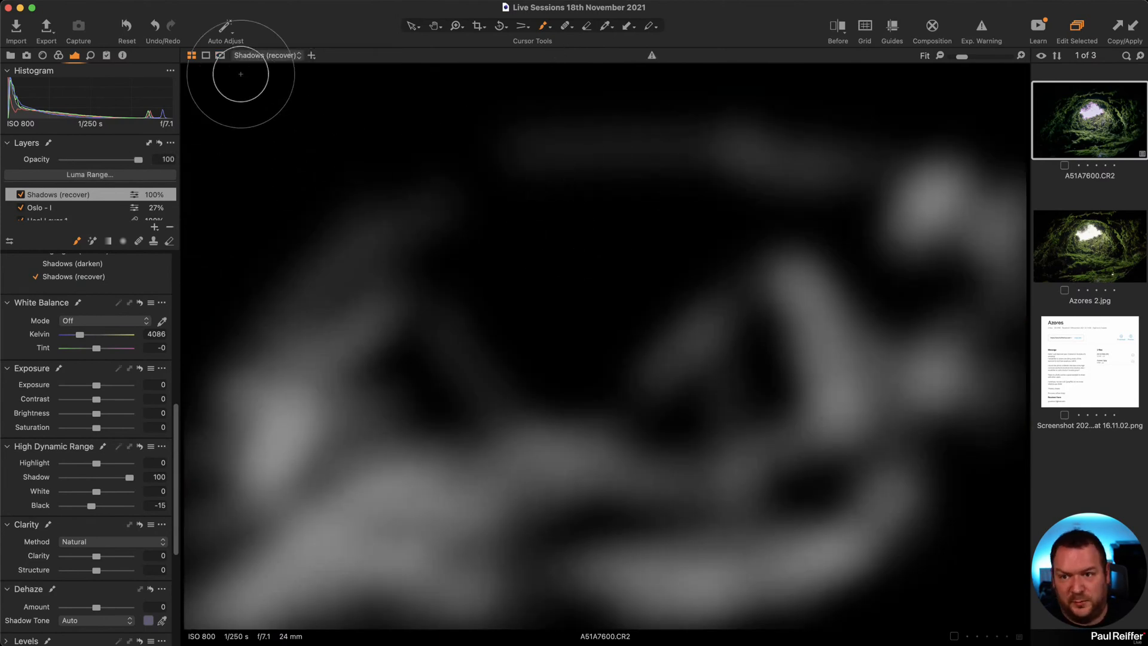
click(220, 55)
click(254, 62)
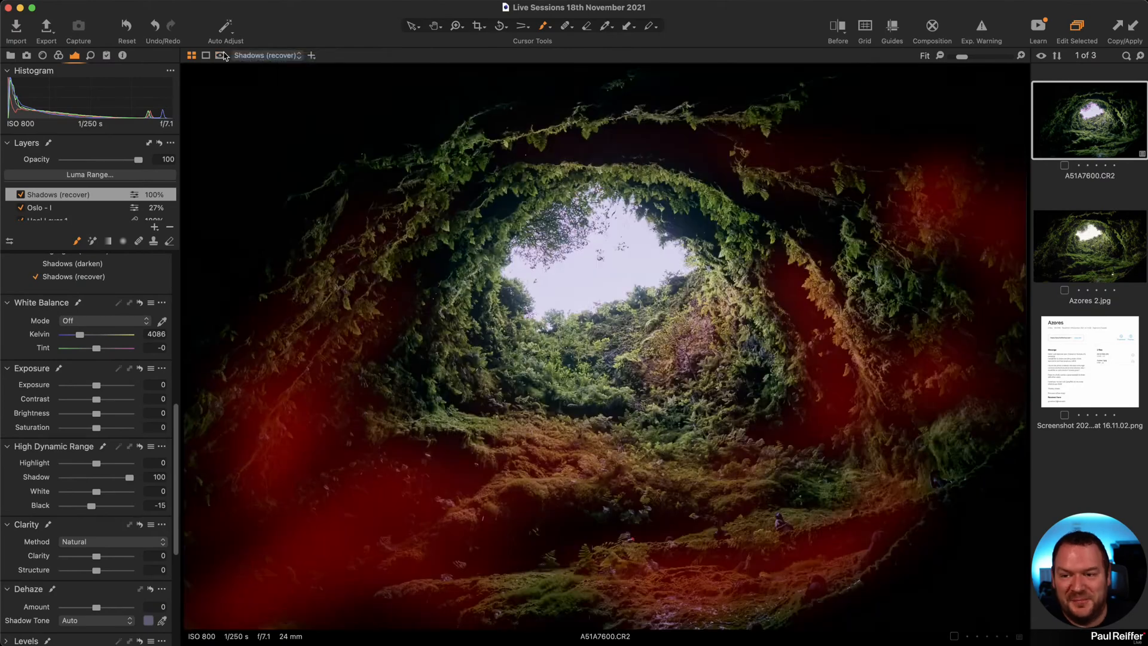
key(m)
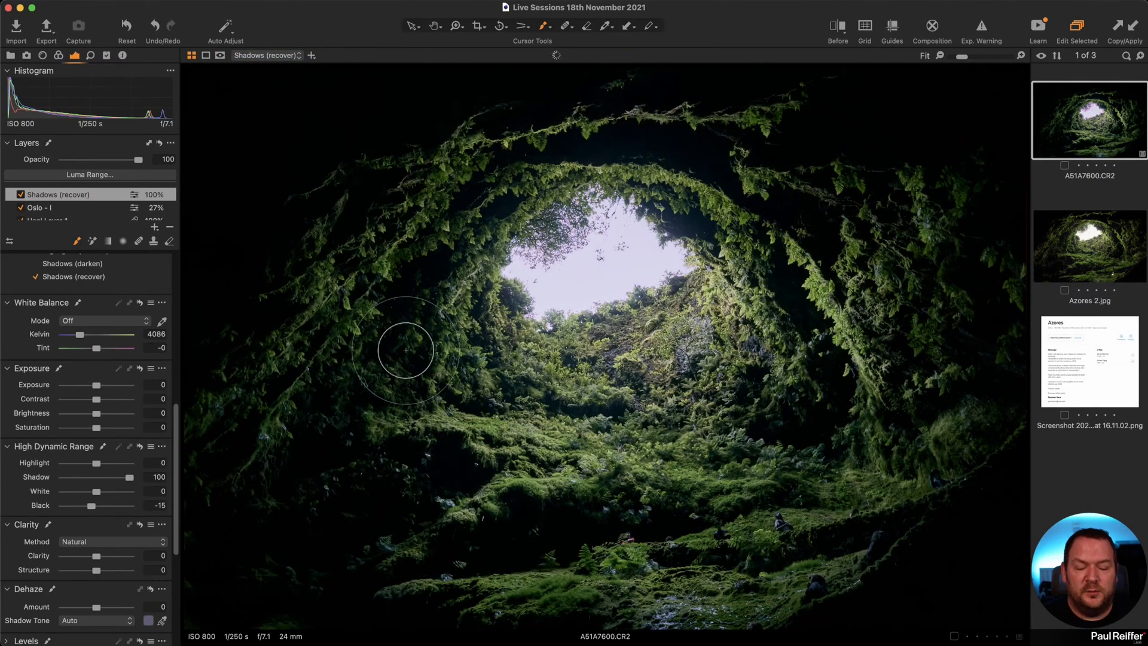
click(20, 195)
click(20, 195)
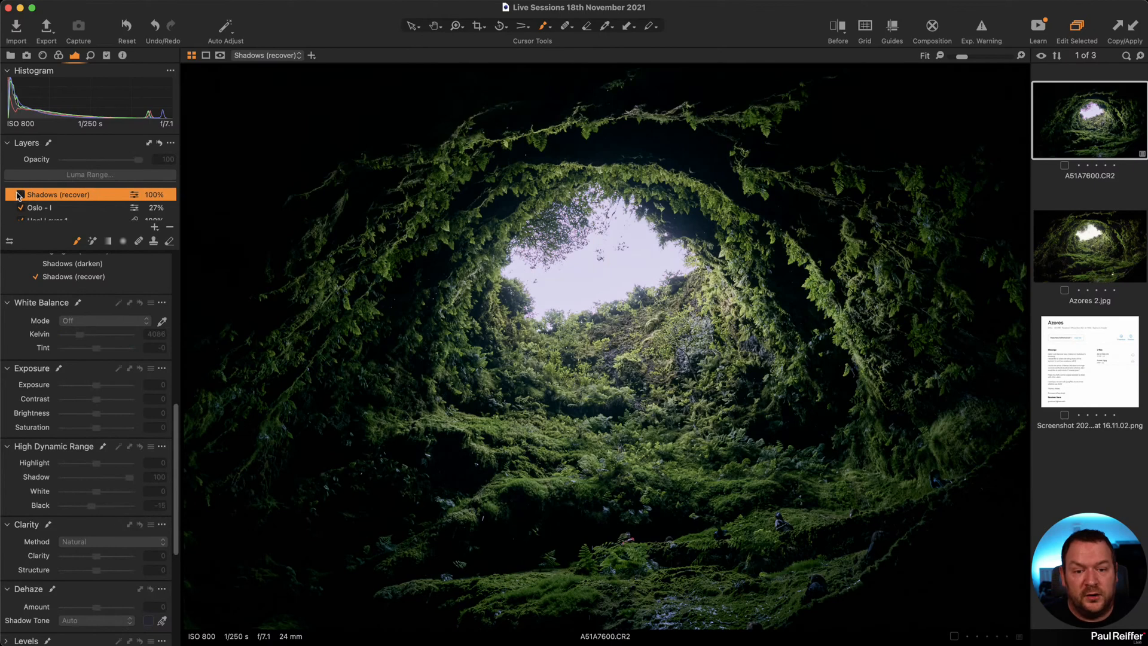
Turn the Shadows (recover) layer back on and regenerate the previews of A51A7600.CR2.
click(19, 195)
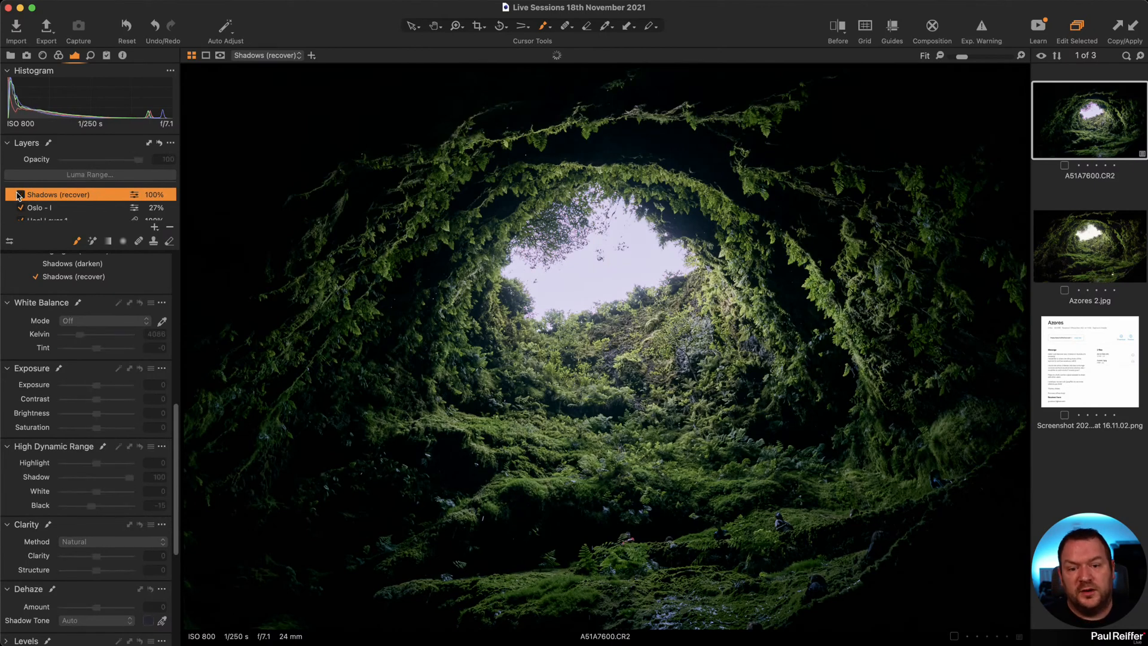
click(19, 194)
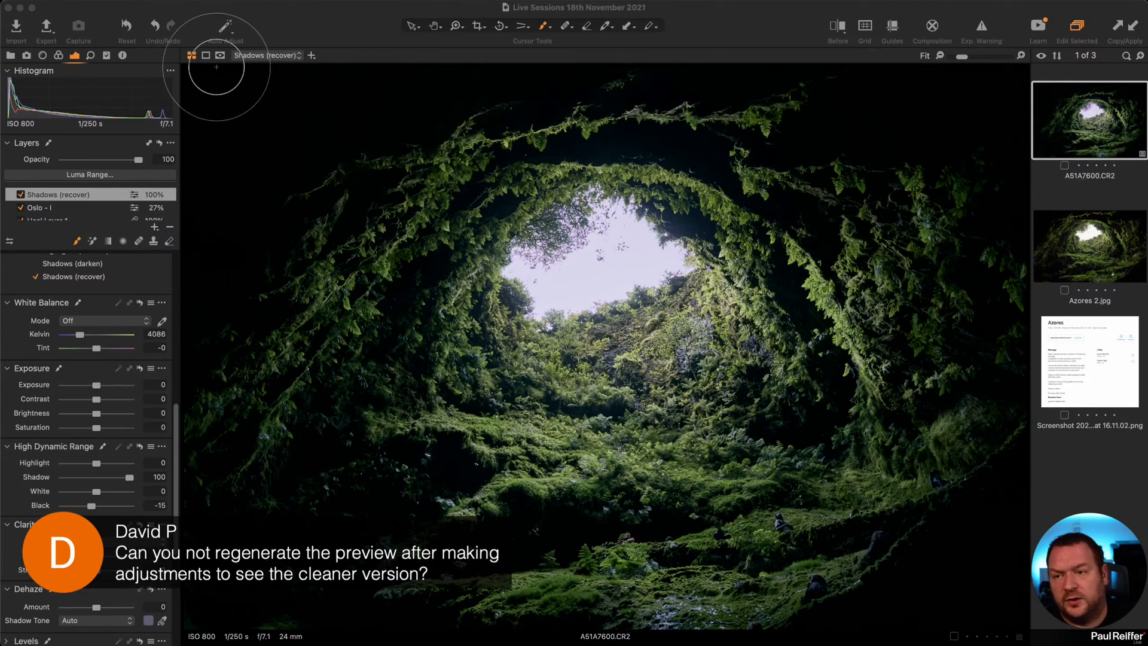
click(888, 112)
click(114, 1)
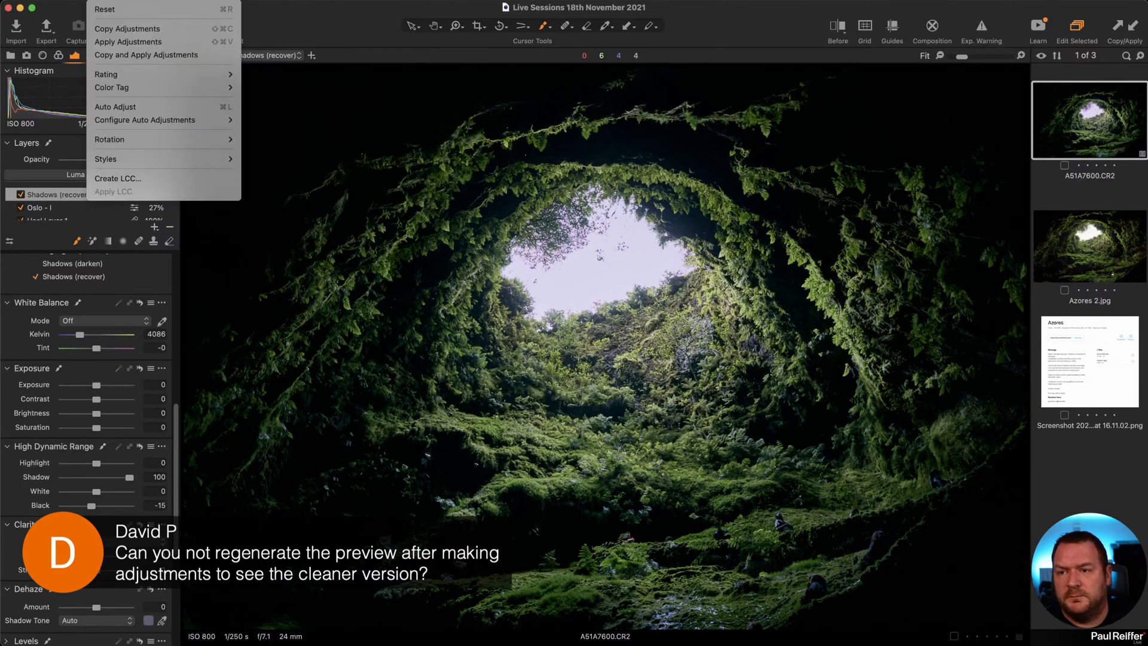
mouse_move(66, 1)
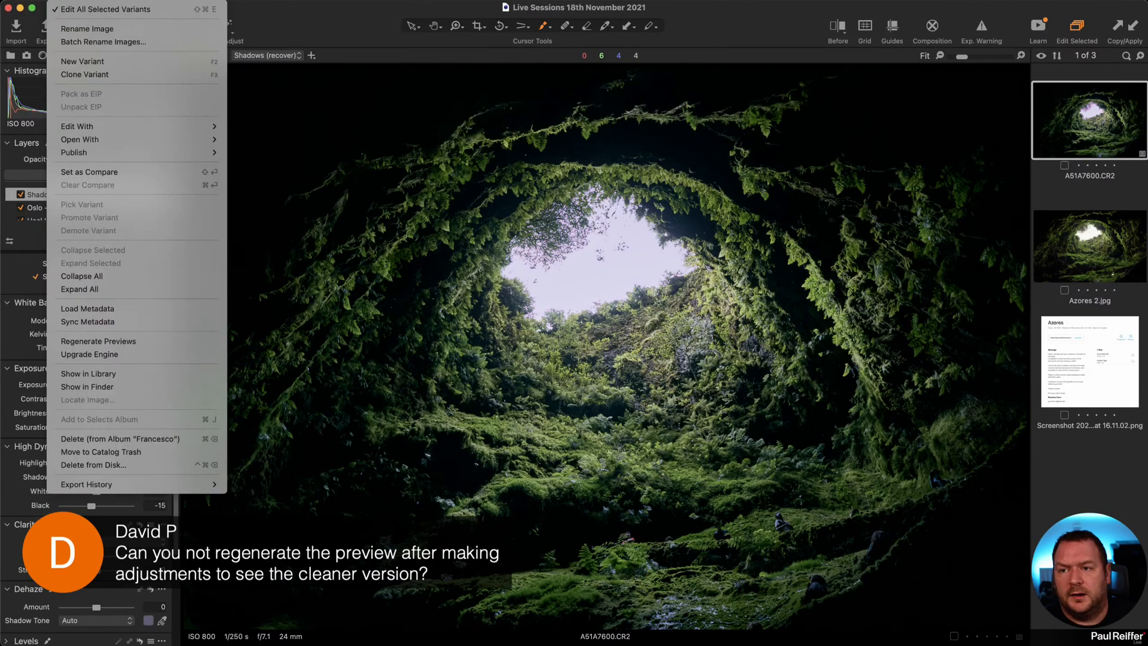
click(121, 340)
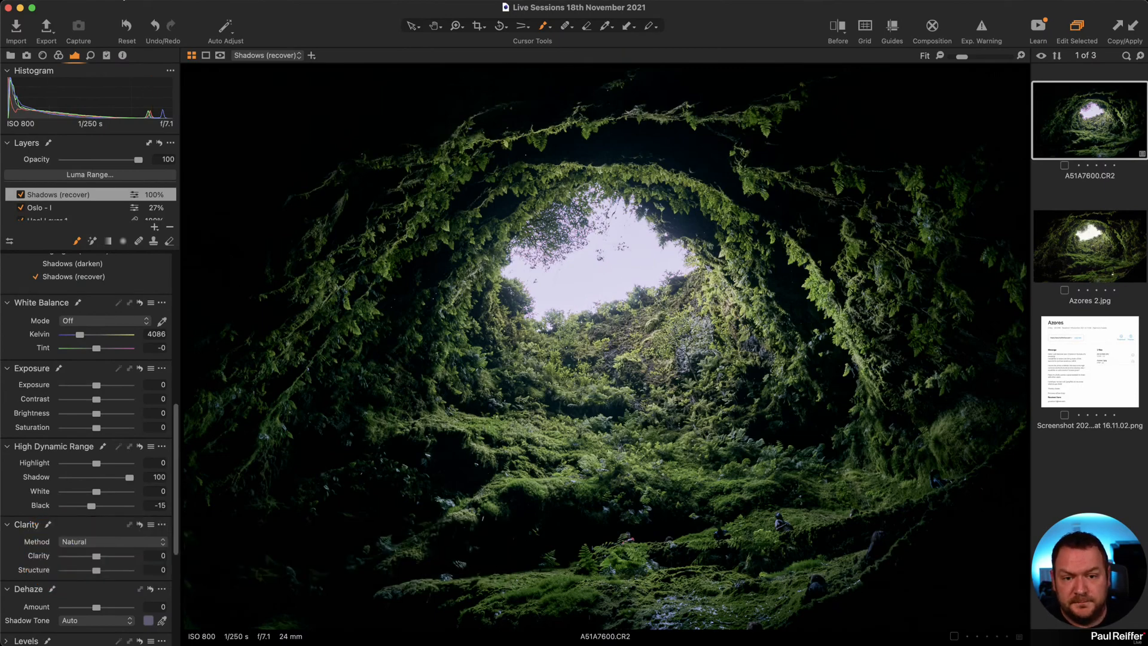
Open the user collection that contains the coastal sunset photo _A210095.eip and clone that photo's variant.
click(11, 57)
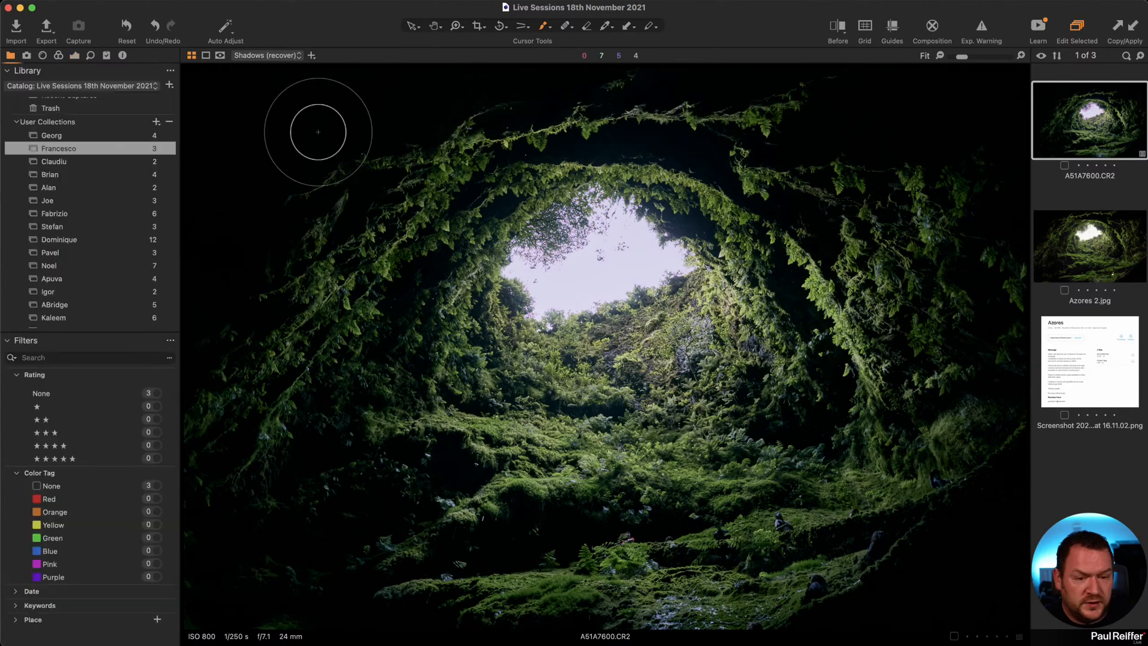
click(76, 162)
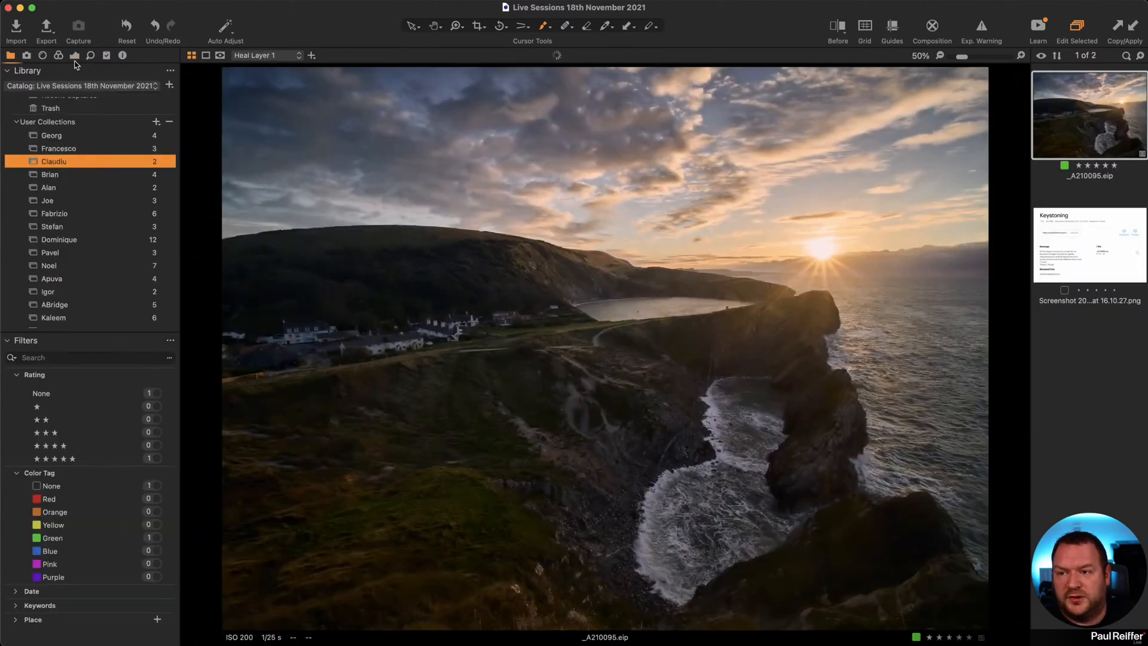
click(45, 56)
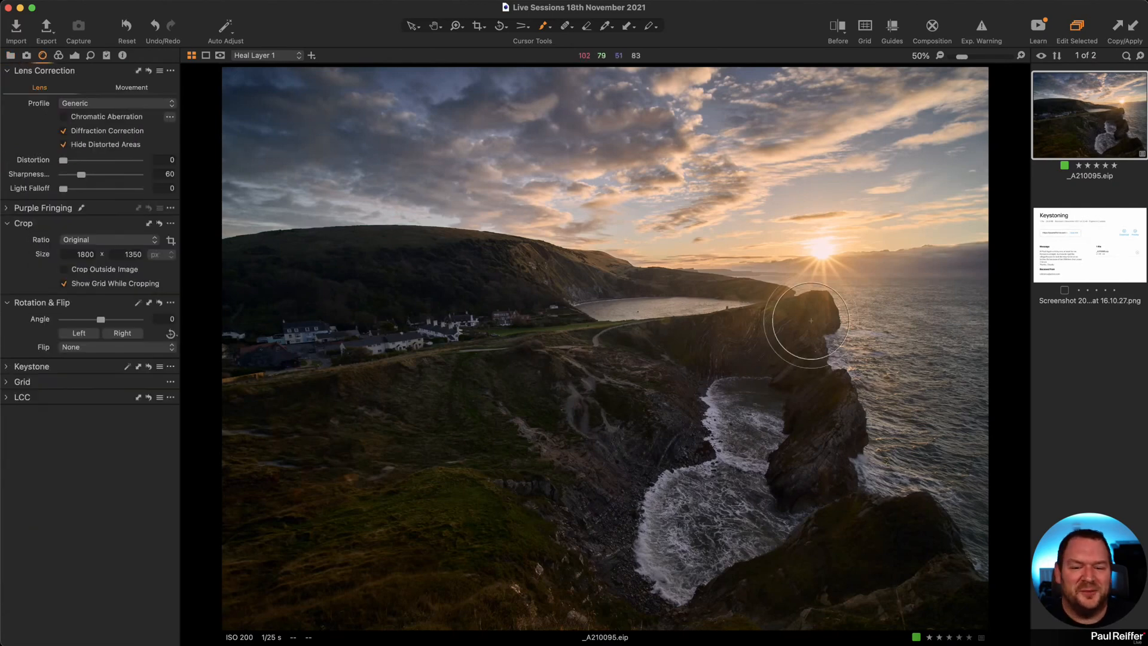
click(61, 56)
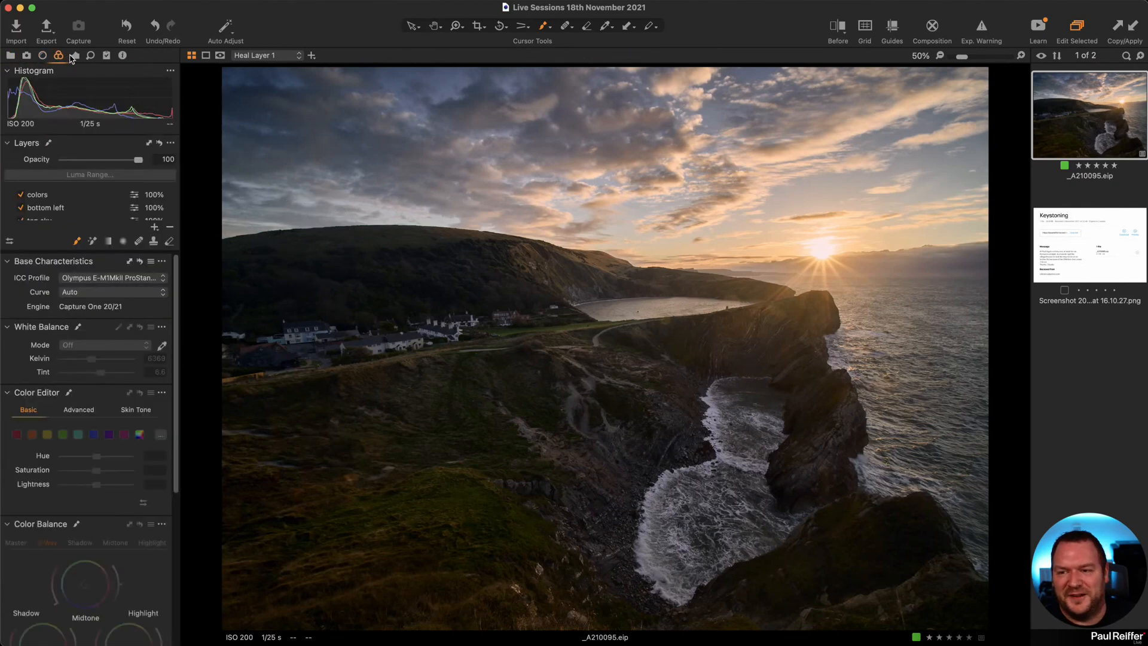
click(75, 56)
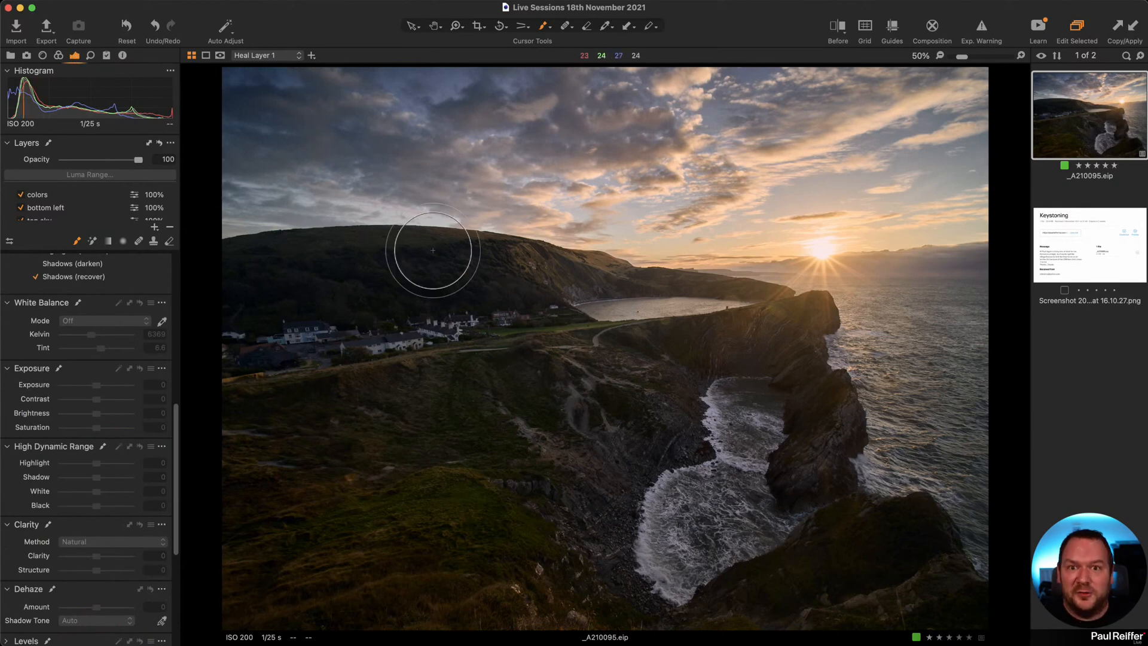
right_click(1064, 115)
click(1097, 154)
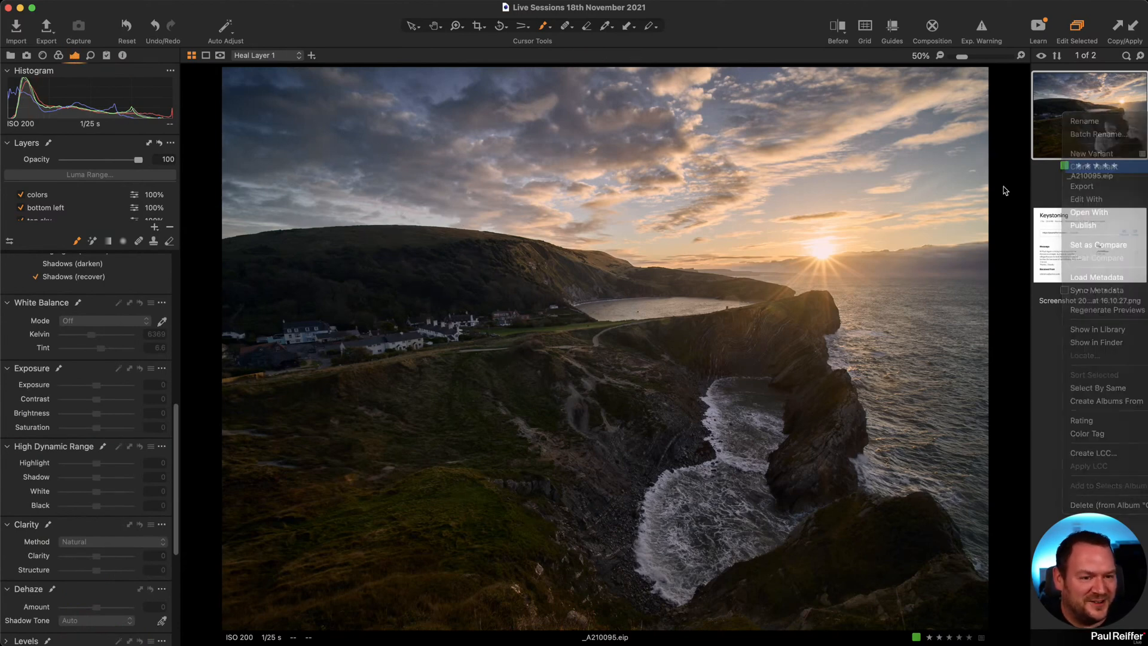
Check Heal Layer 1's mask and compare the cloned variant with the layer off and on, including the retouched spot on the pebble beach.
scroll(76, 191, down, 5)
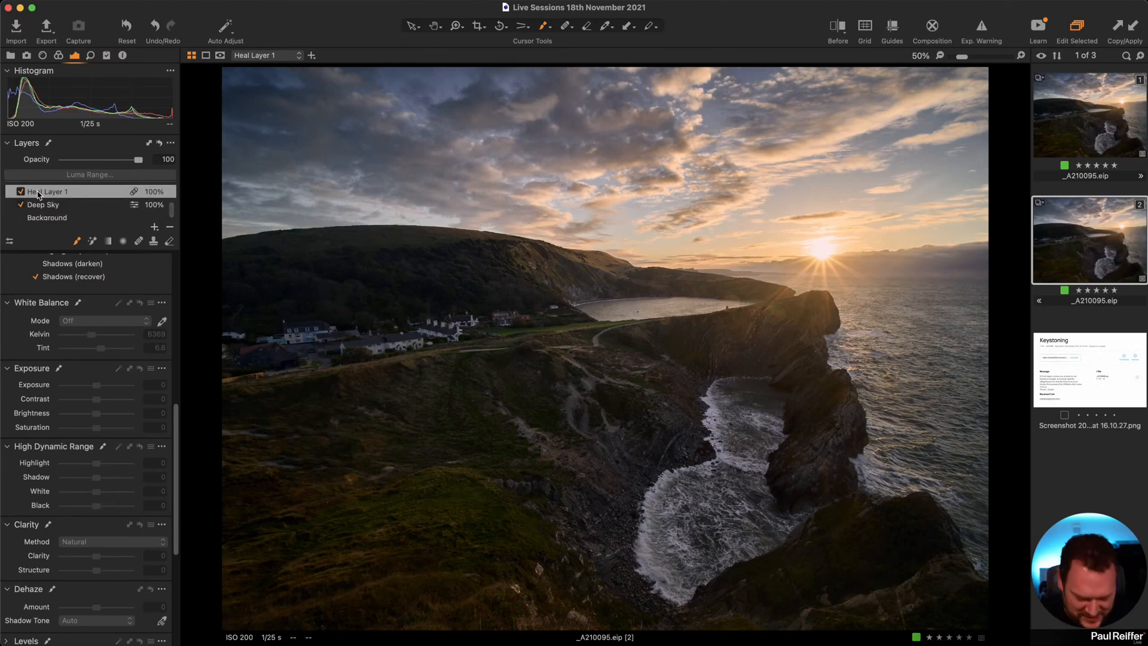
key(m)
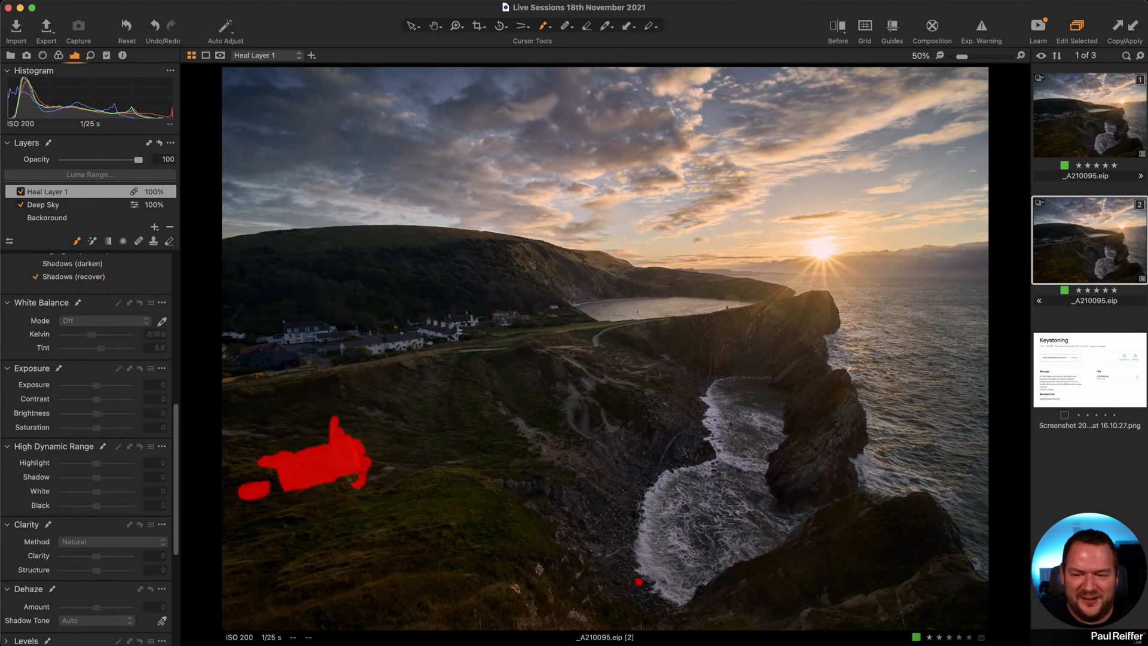
click(20, 192)
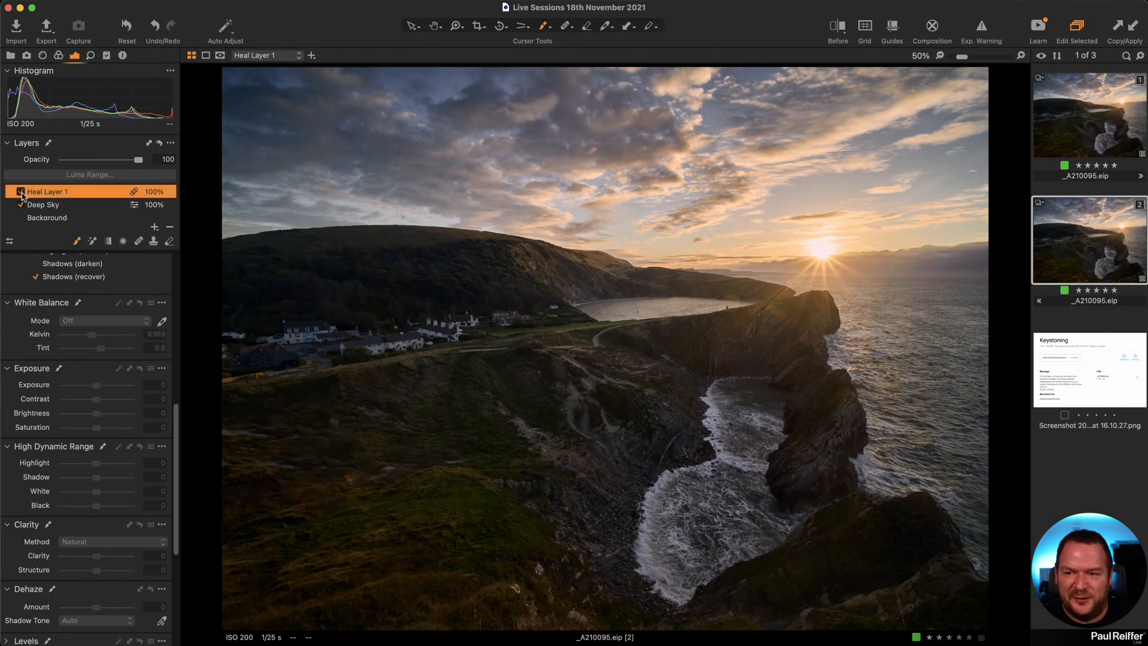
click(20, 192)
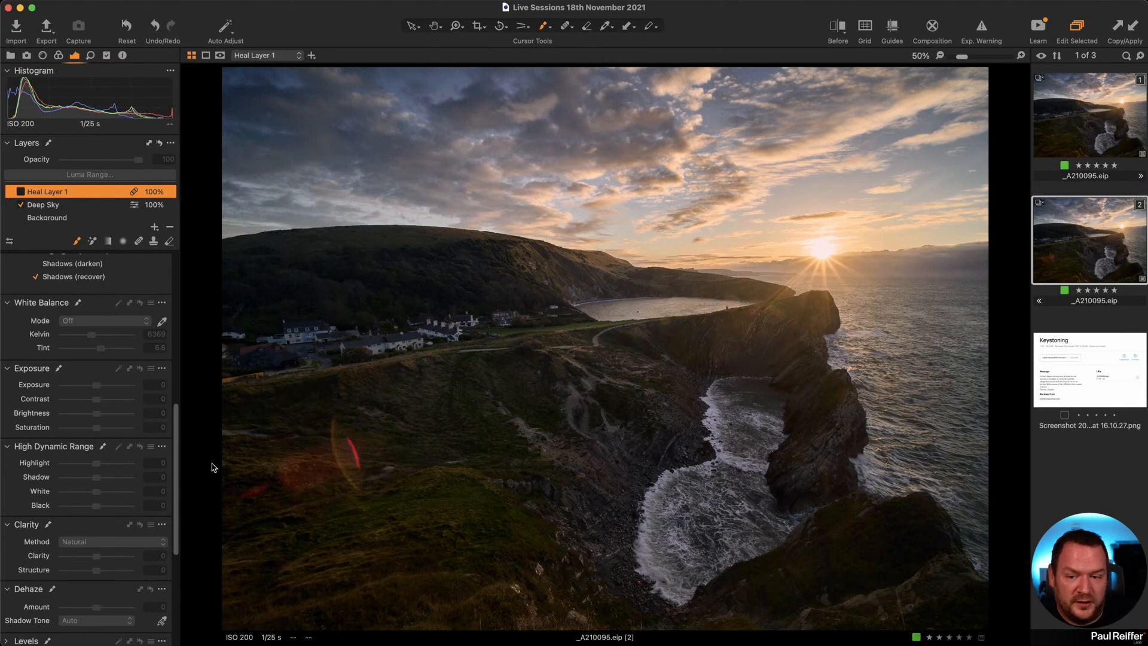
key(z)
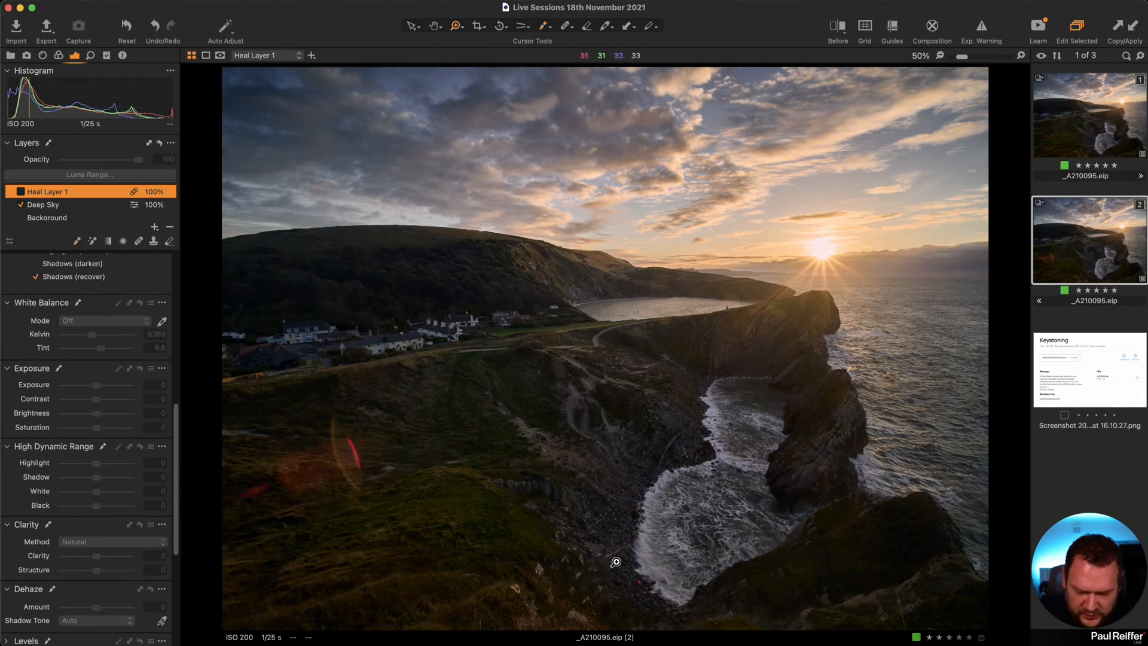
drag(605, 551, 688, 620)
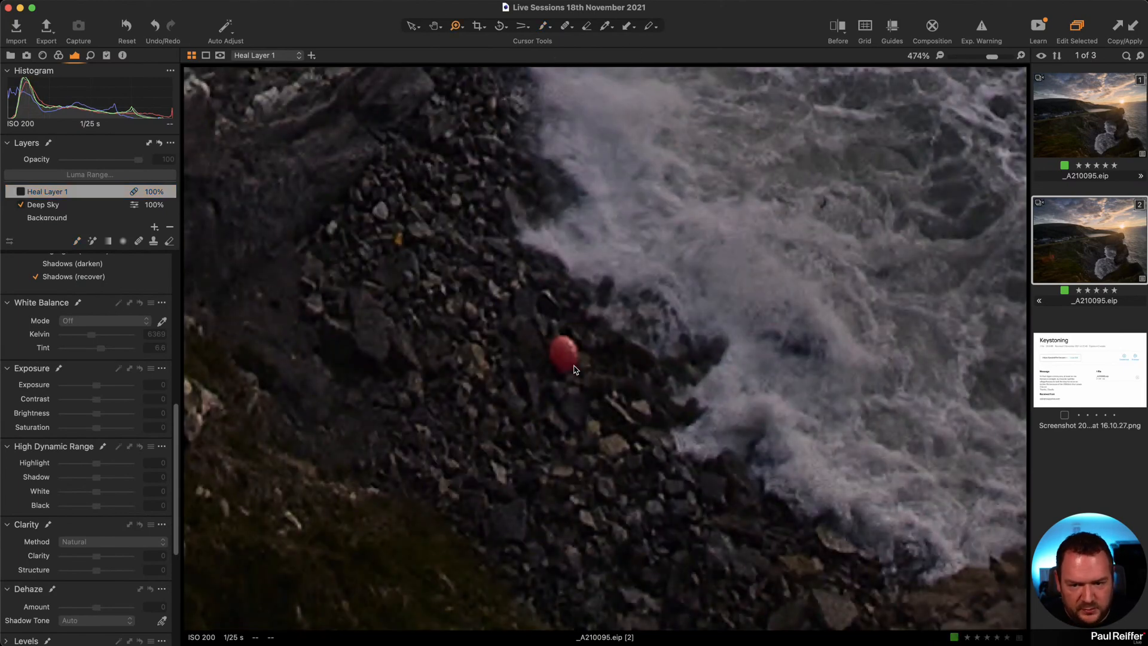
double_click(579, 339)
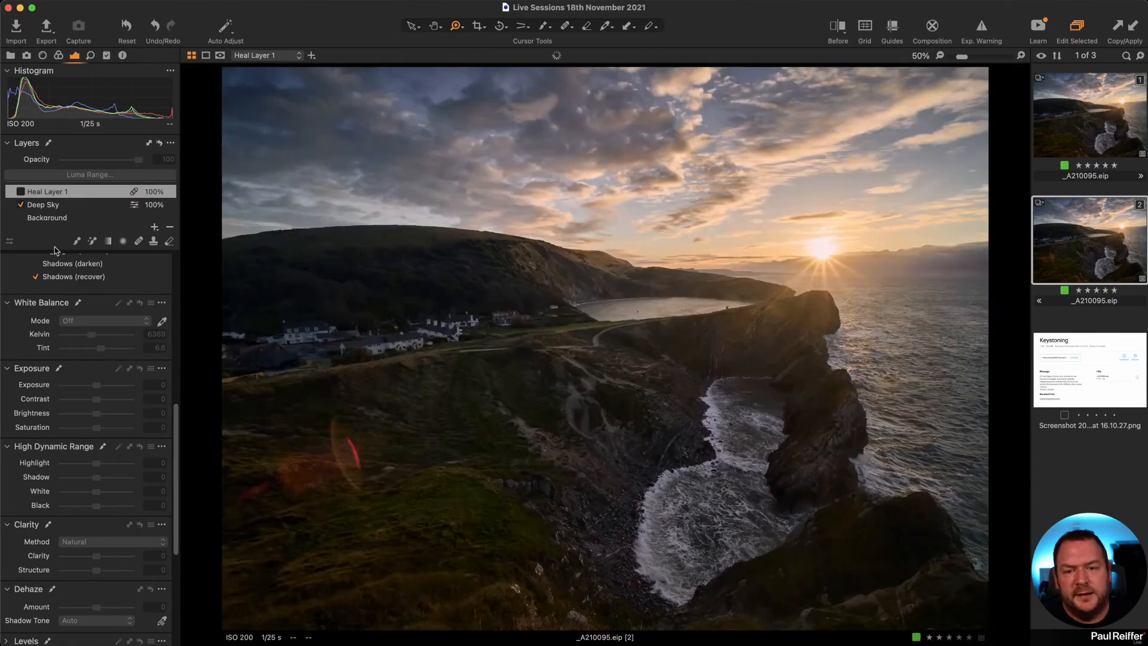
click(20, 191)
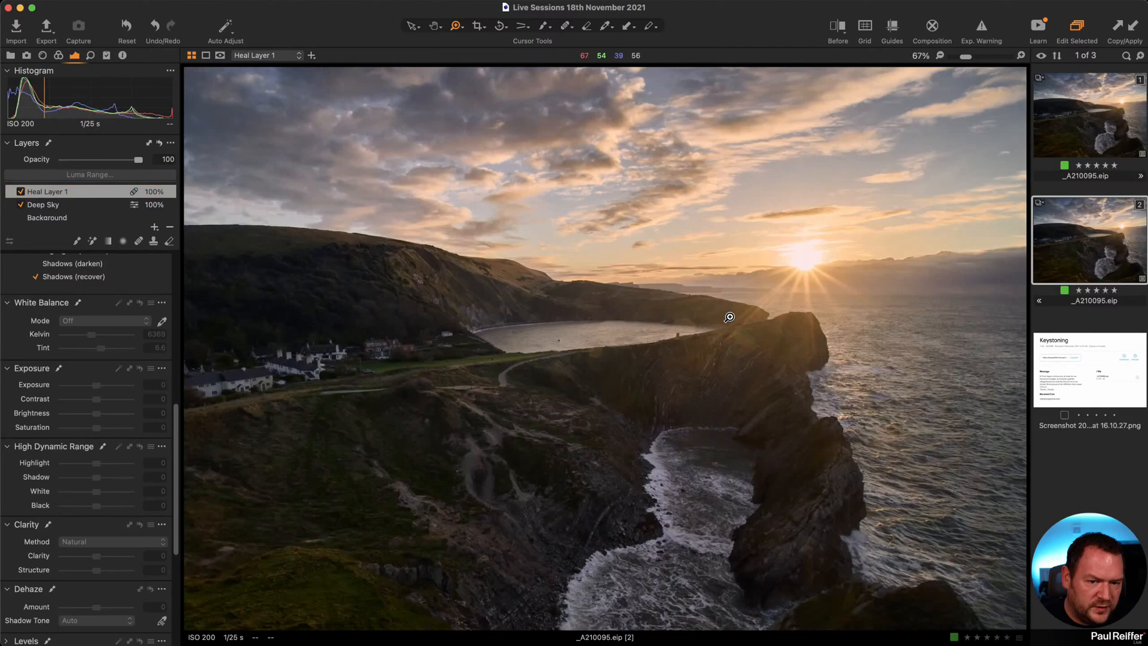
Examine the headland, the village houses and the sea horizon up close for tilt or distortion.
click(733, 318)
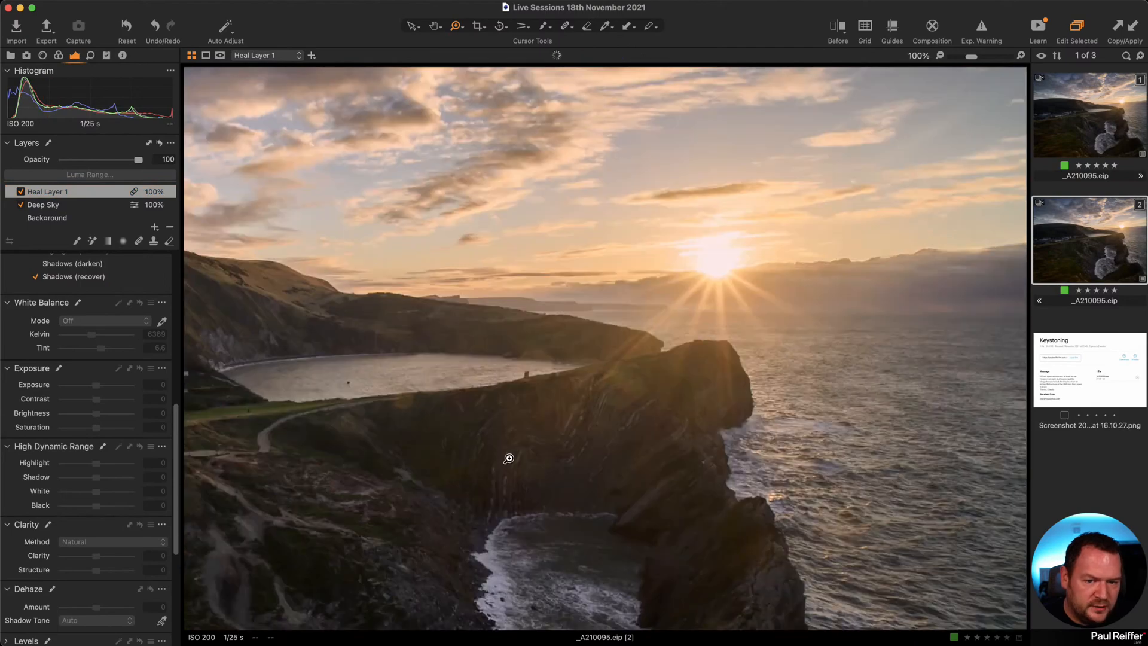
alt+click(431, 390)
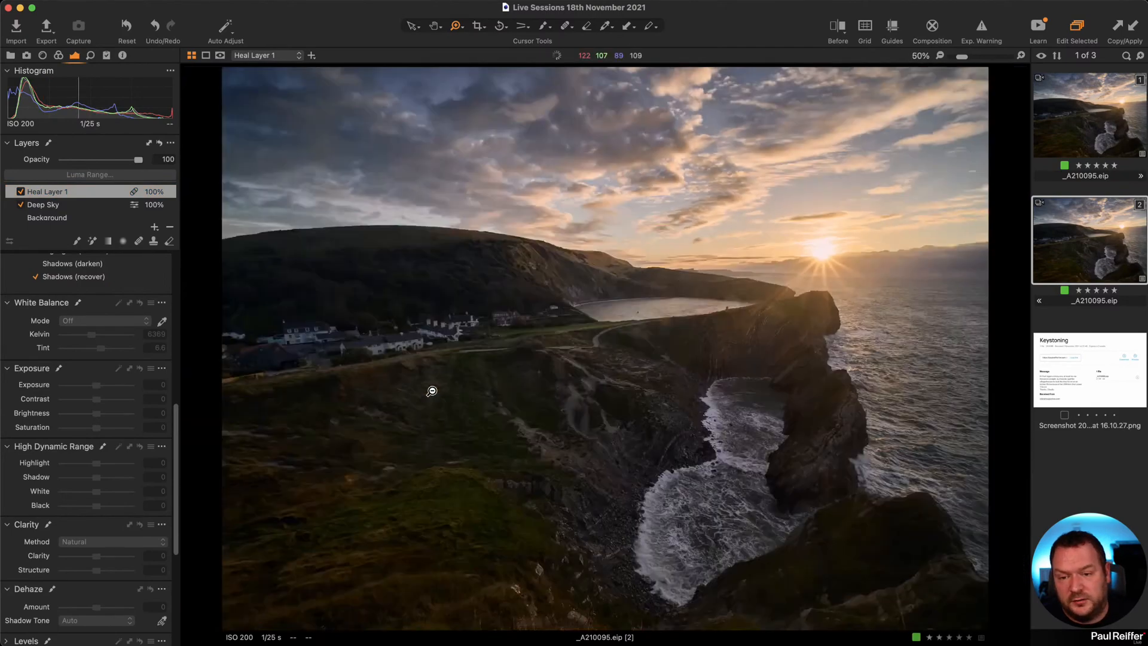
alt+click(432, 391)
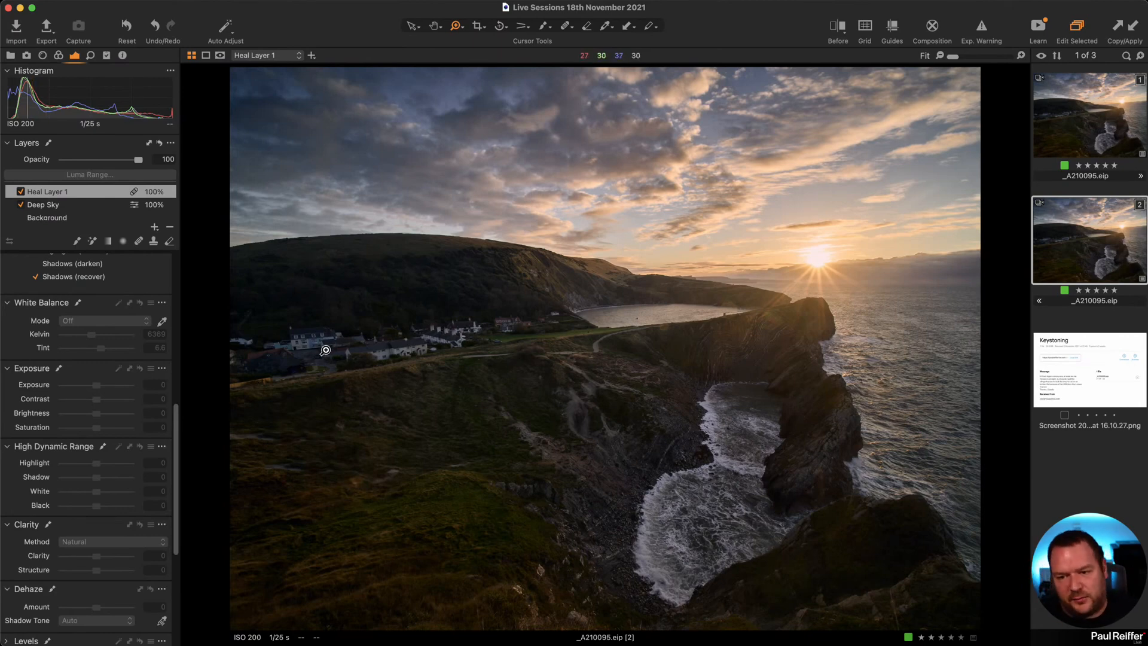
drag(193, 420, 193, 420)
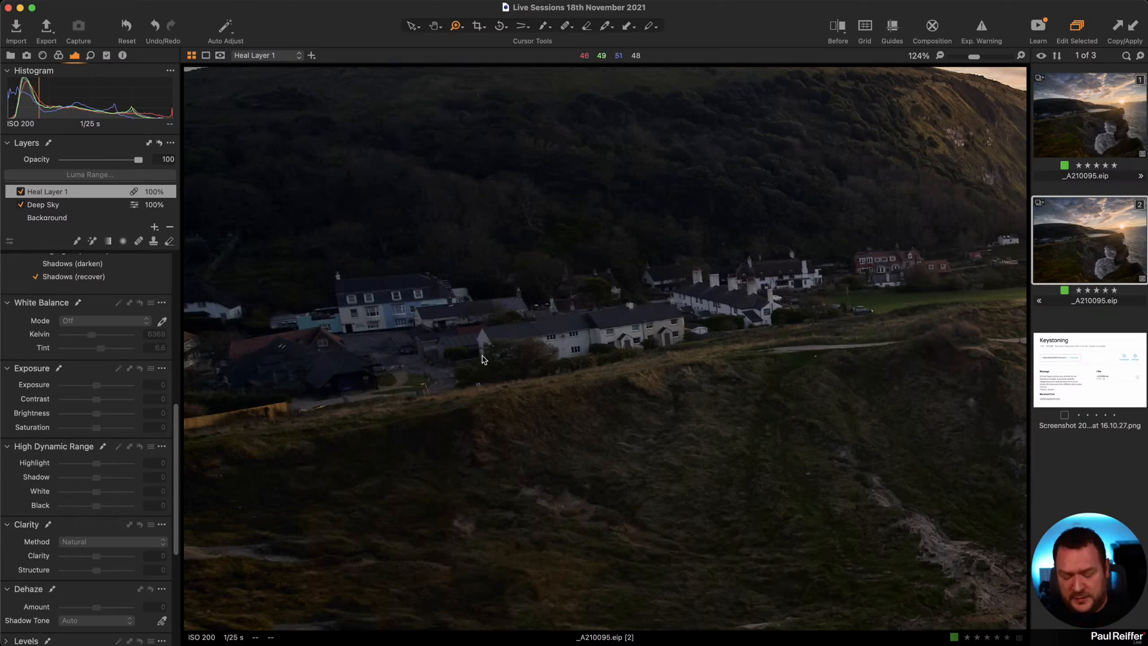
alt+click(592, 352)
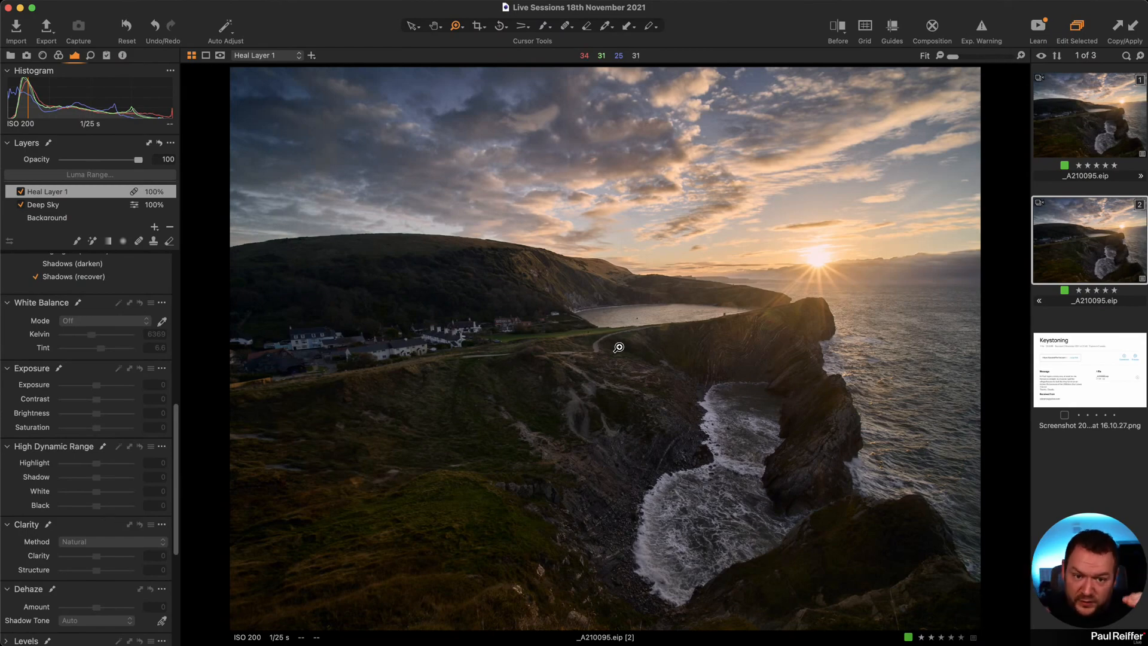
click(849, 300)
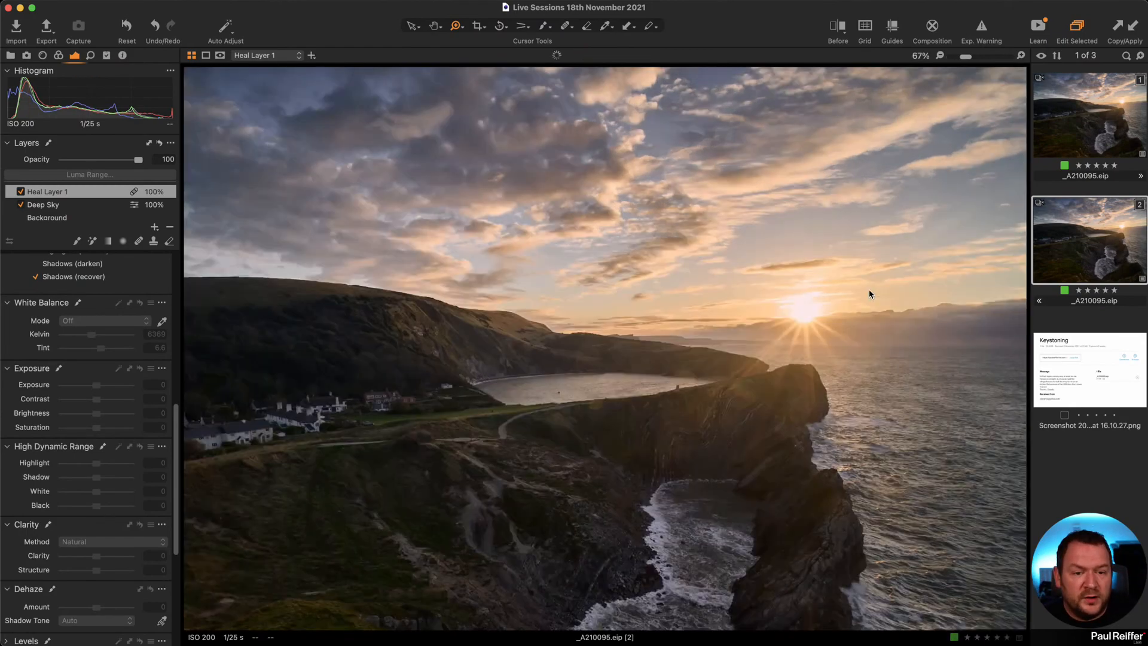
click(835, 325)
drag(778, 436, 726, 297)
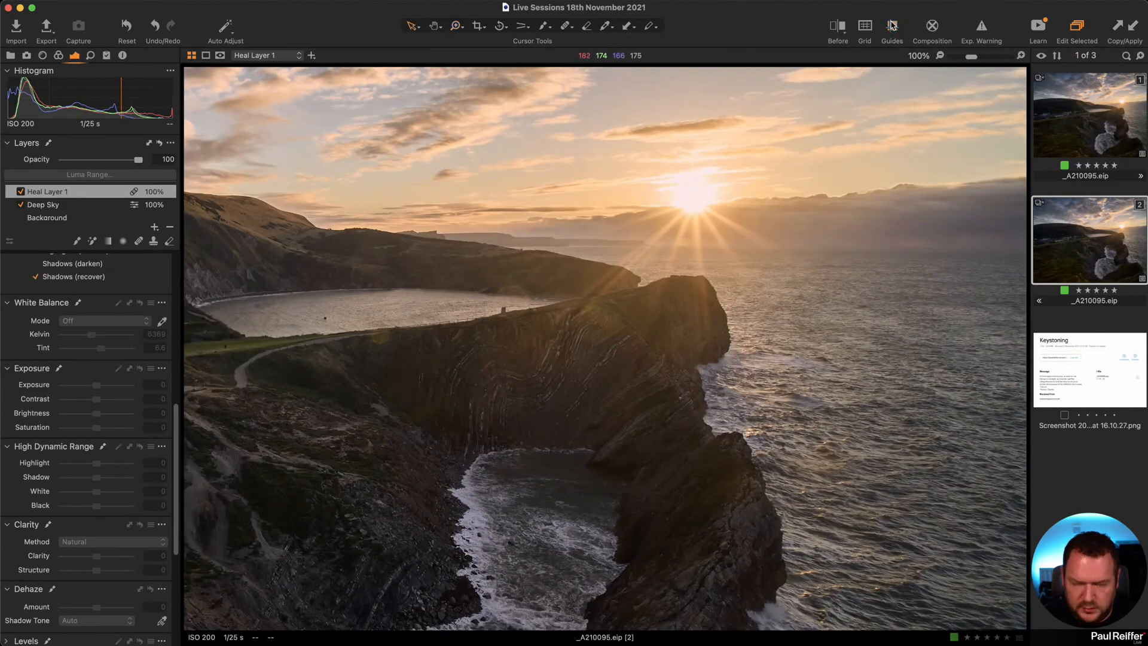
Show the guides and align the horizontal guide with the sea horizon beneath the sun.
scroll(753, 269, down, 2)
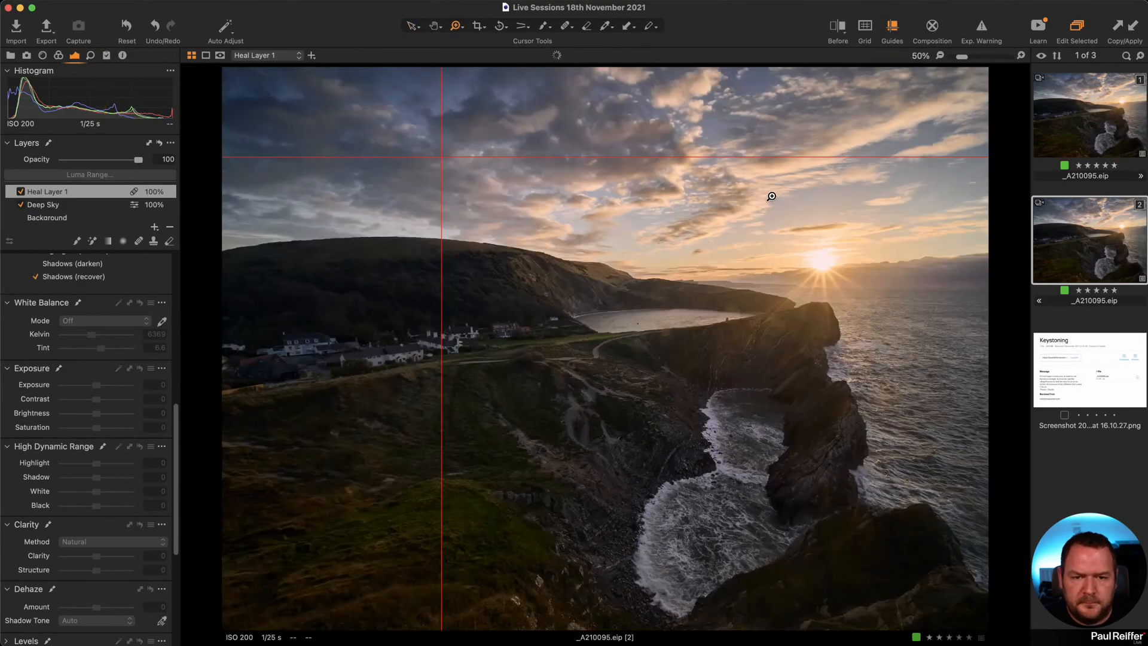
drag(782, 156, 782, 286)
key(z)
drag(649, 205, 1023, 332)
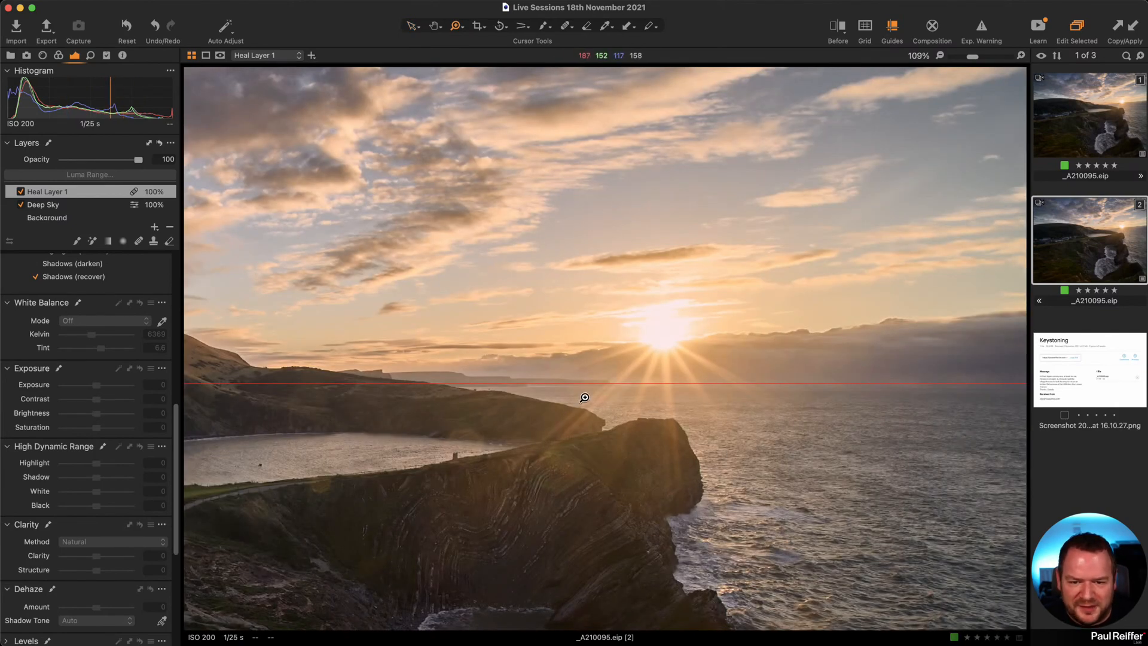
key(v)
mouse_move(683, 384)
mouse_down()
mouse_move(683, 409)
mouse_move(682, 371)
mouse_move(683, 388)
mouse_up()
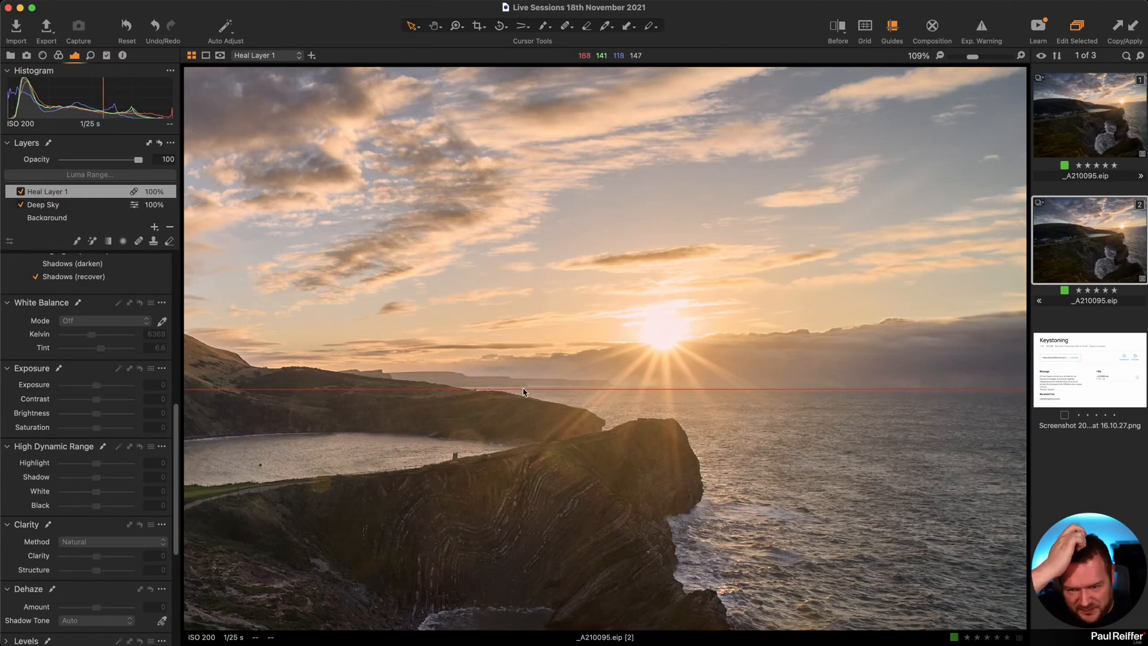
mouse_move(578, 392)
mouse_down()
mouse_move(580, 364)
mouse_move(586, 390)
mouse_up()
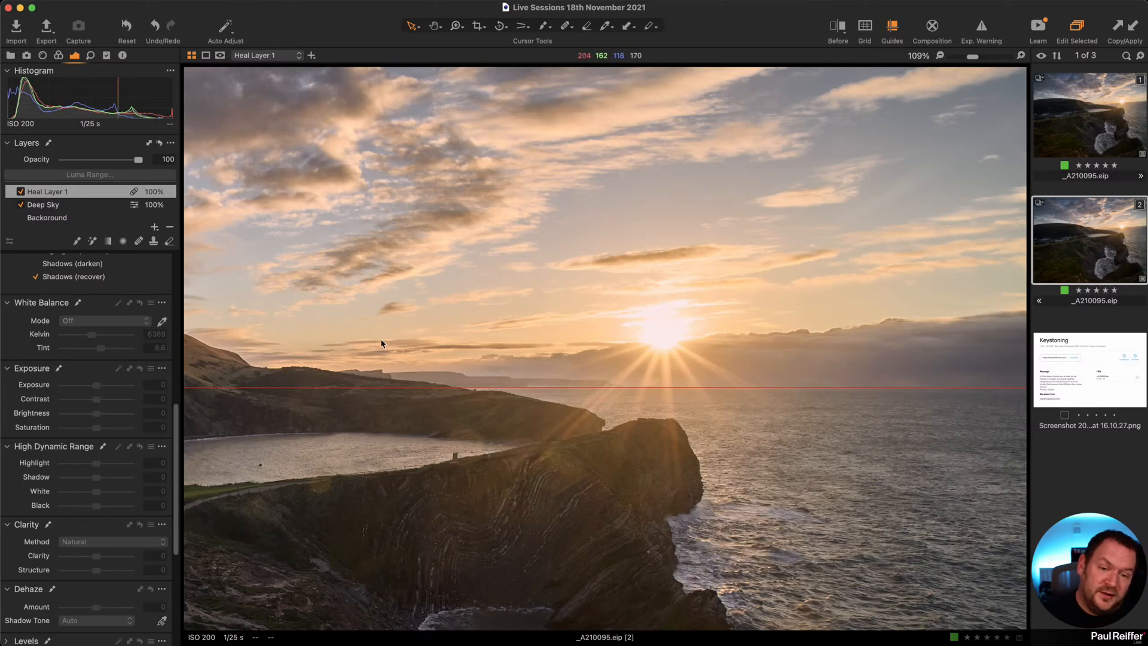
key(z)
alt+click(518, 317)
alt+click(518, 317)
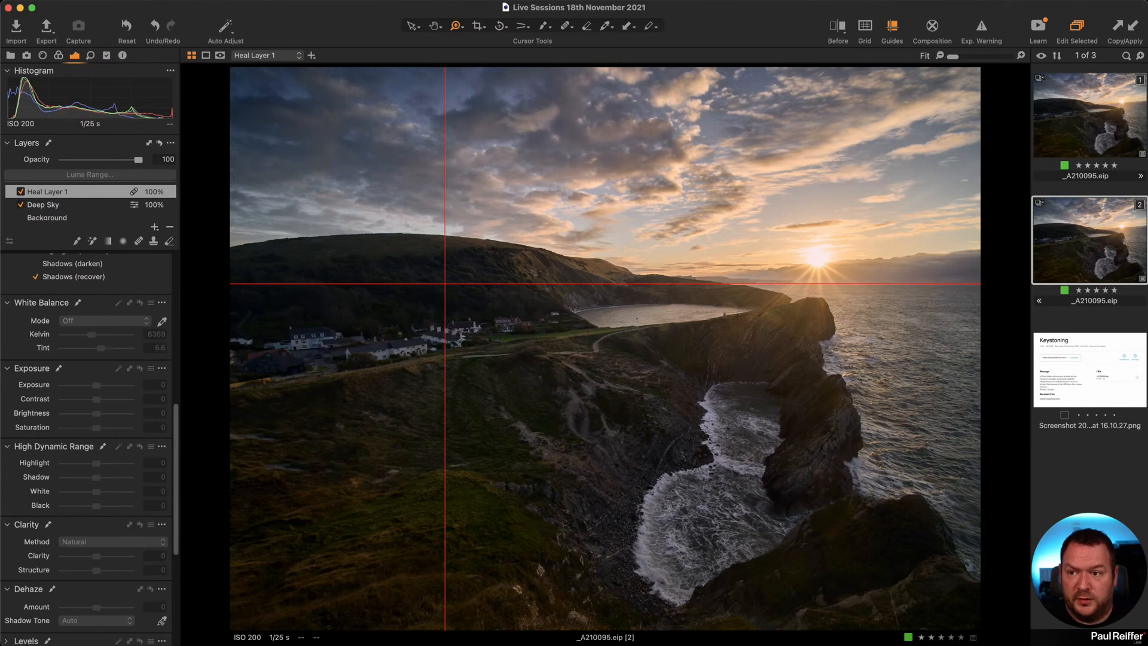
Set the Lens Correction Distortion to 20 for the cloned variant.
click(42, 56)
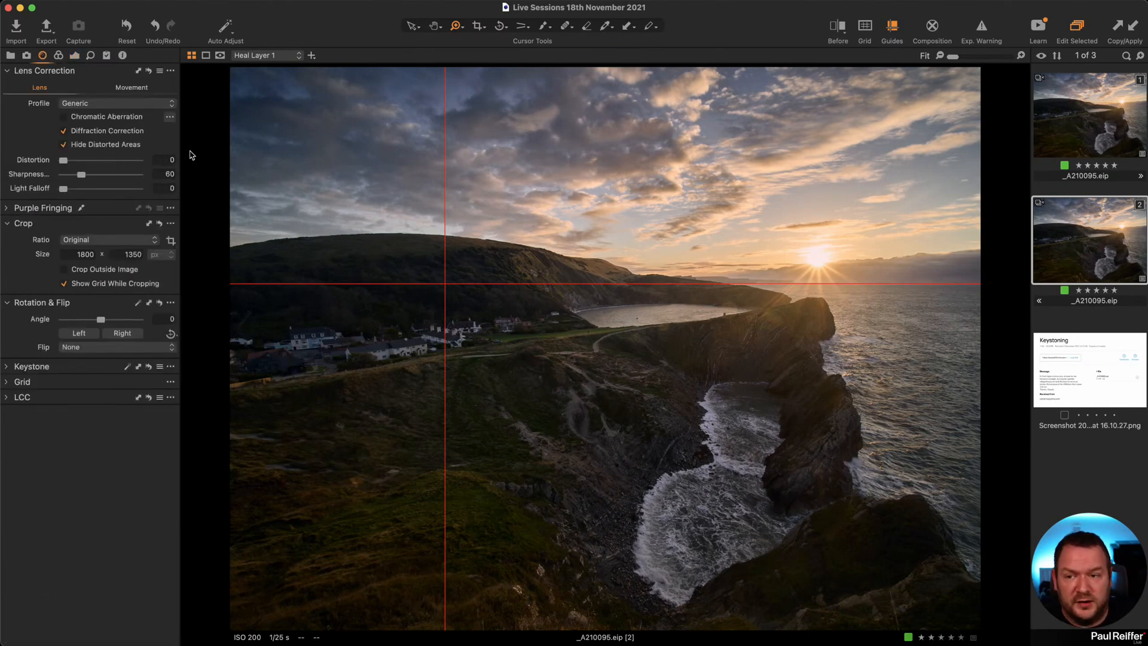
click(64, 160)
mouse_move(63, 159)
mouse_down()
mouse_move(89, 160)
mouse_move(60, 160)
mouse_move(76, 162)
mouse_up()
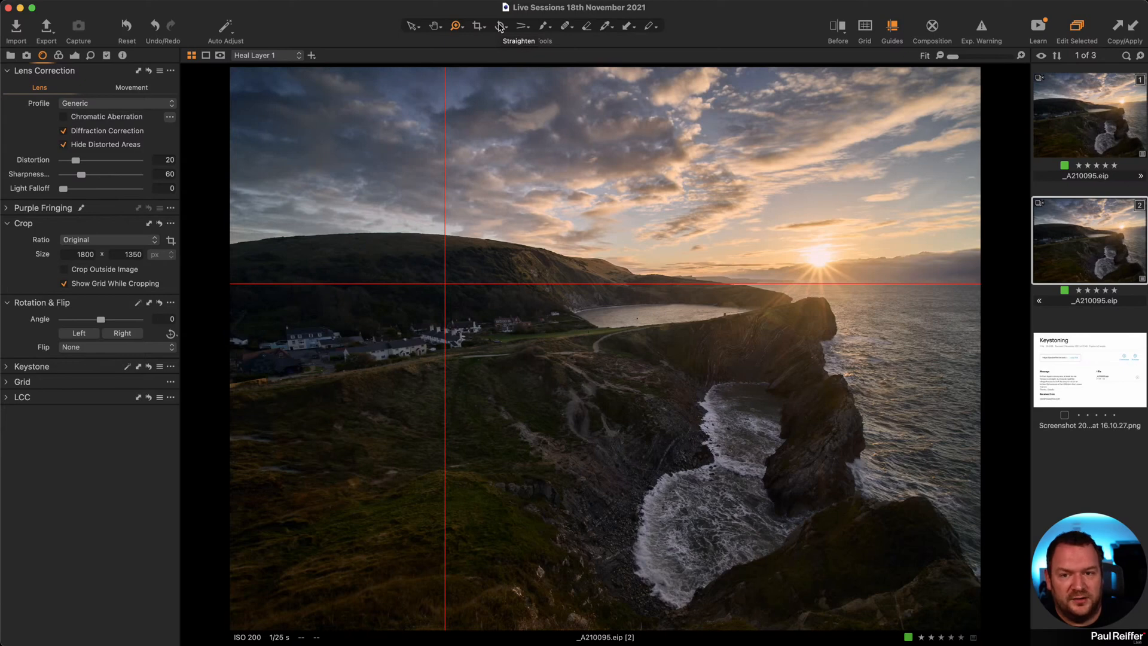
Straighten the photo along a line from the village houses to the sea horizon, giving a rotation angle of 4.8.
click(500, 27)
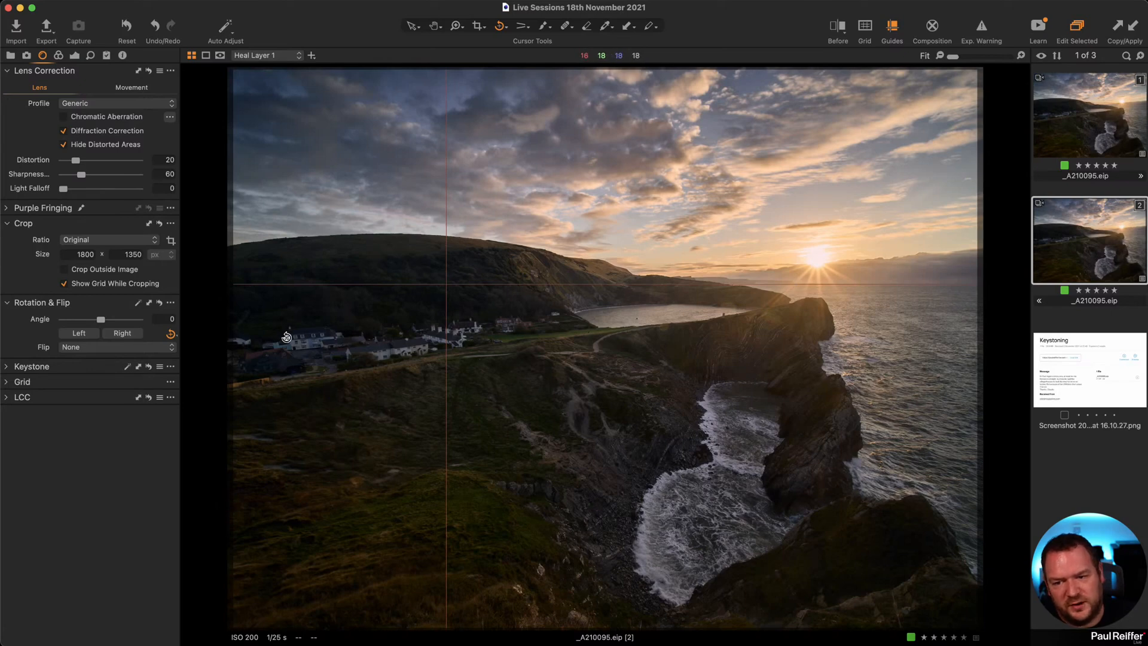
drag(240, 341, 1023, 279)
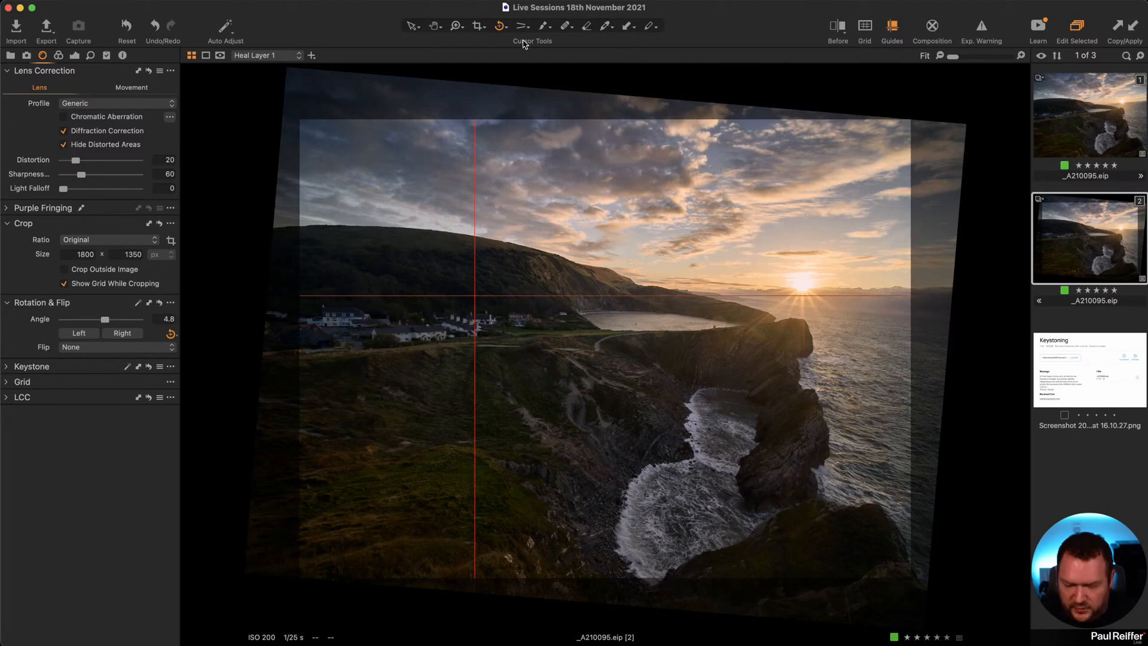
Undo the last straightening and hide the guides, with the horizontal keystone lines shown over the photo.
key(super+z)
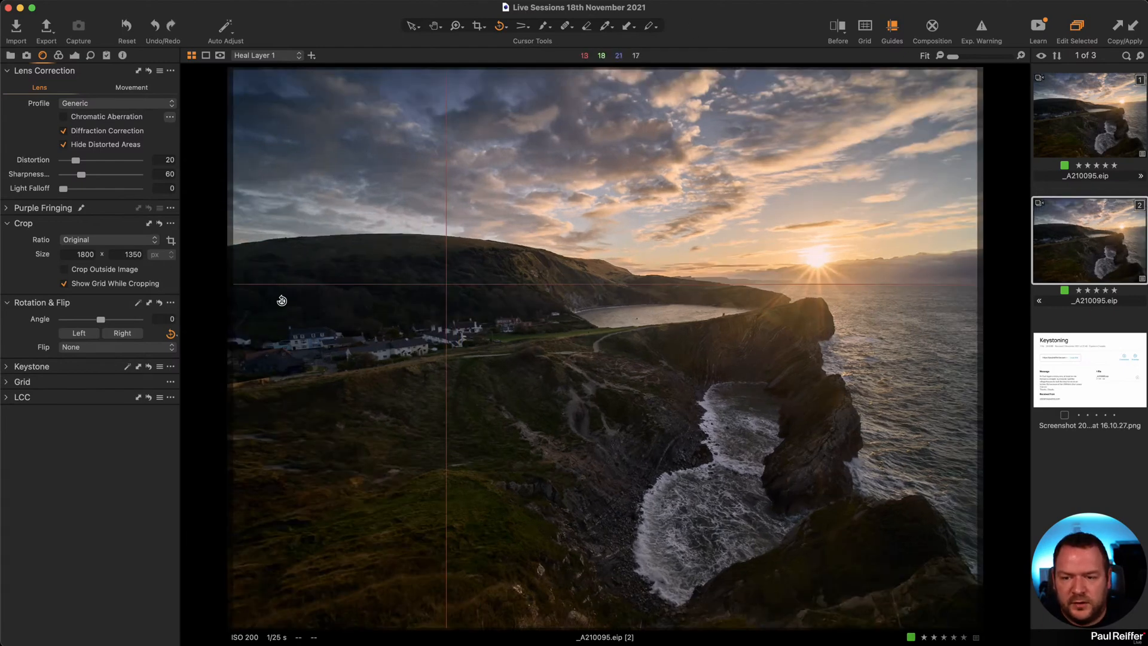
drag(281, 289, 325, 641)
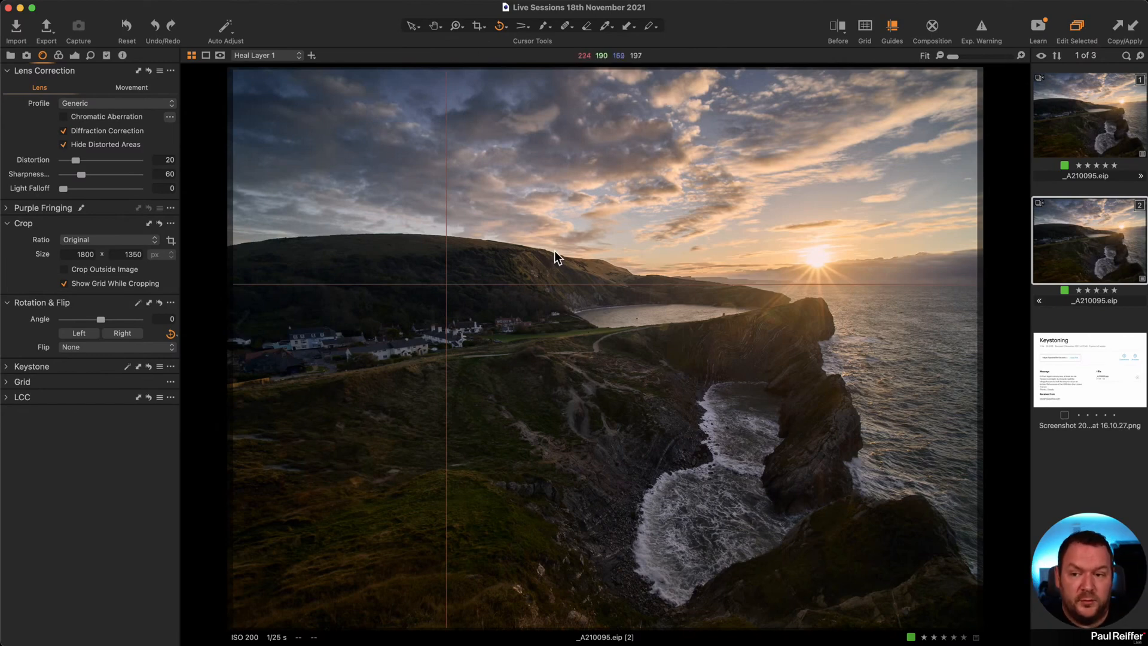
click(523, 29)
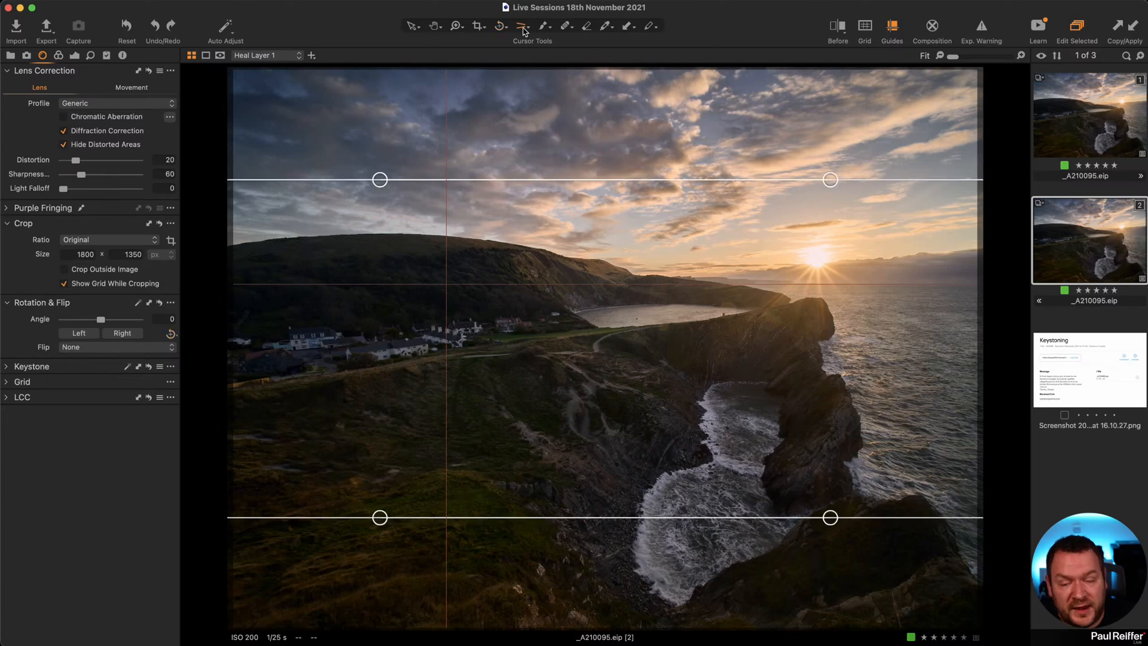
click(892, 29)
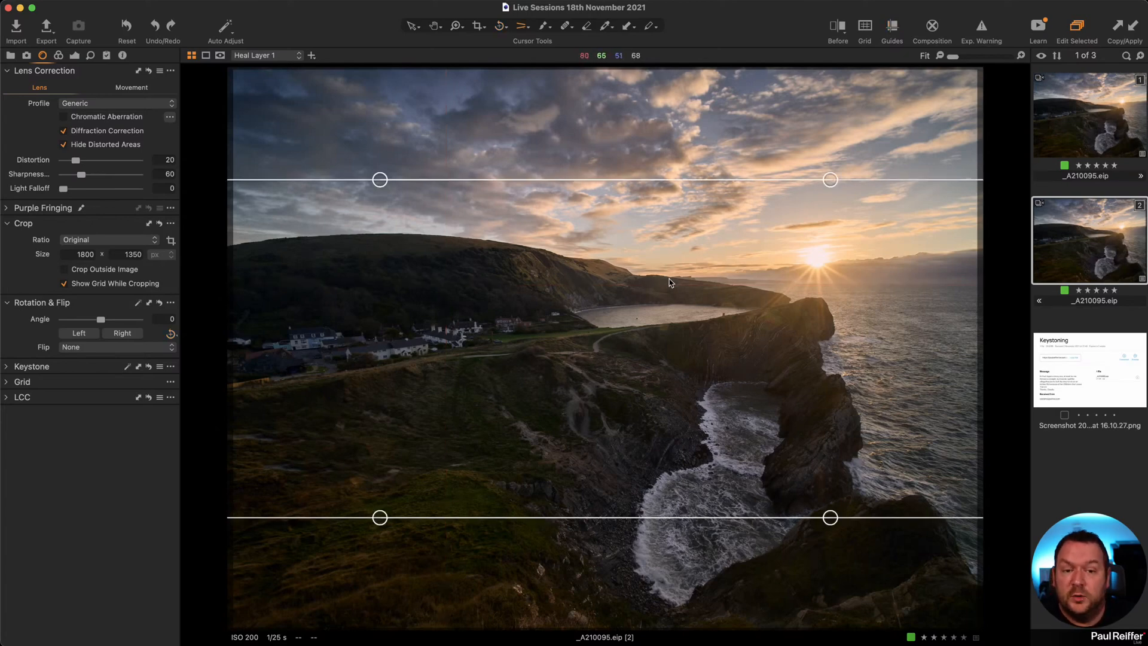
Apply a vertical keystone correction with both lines moved toward the photo's side edges and slanted inward toward the foreground.
click(523, 25)
click(571, 27)
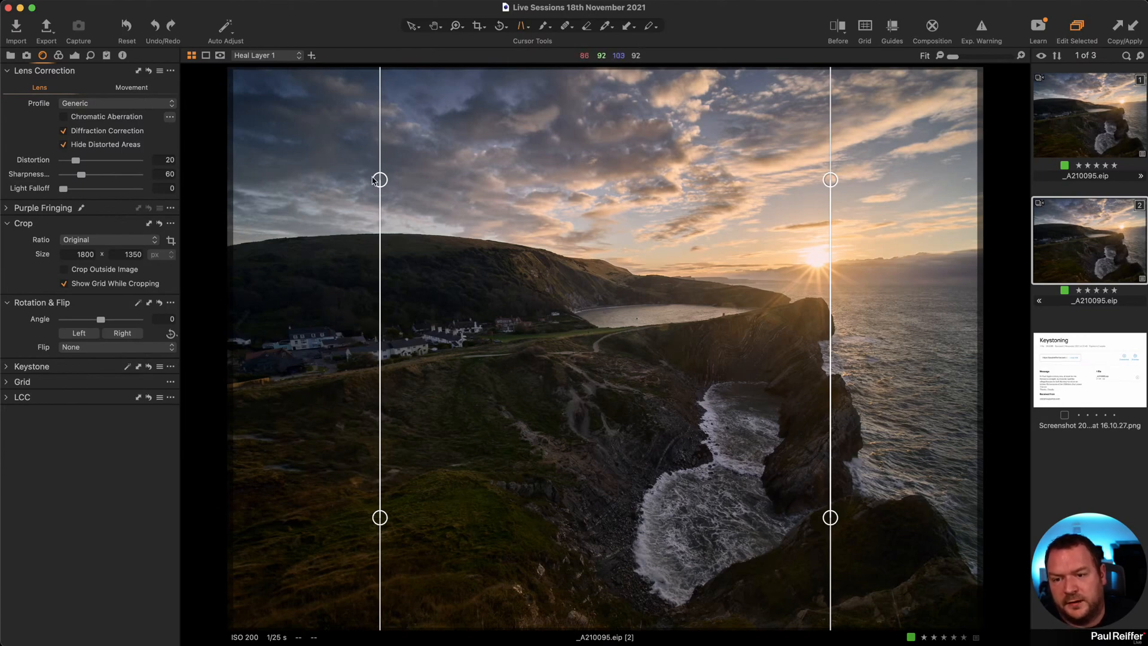
drag(378, 180, 280, 237)
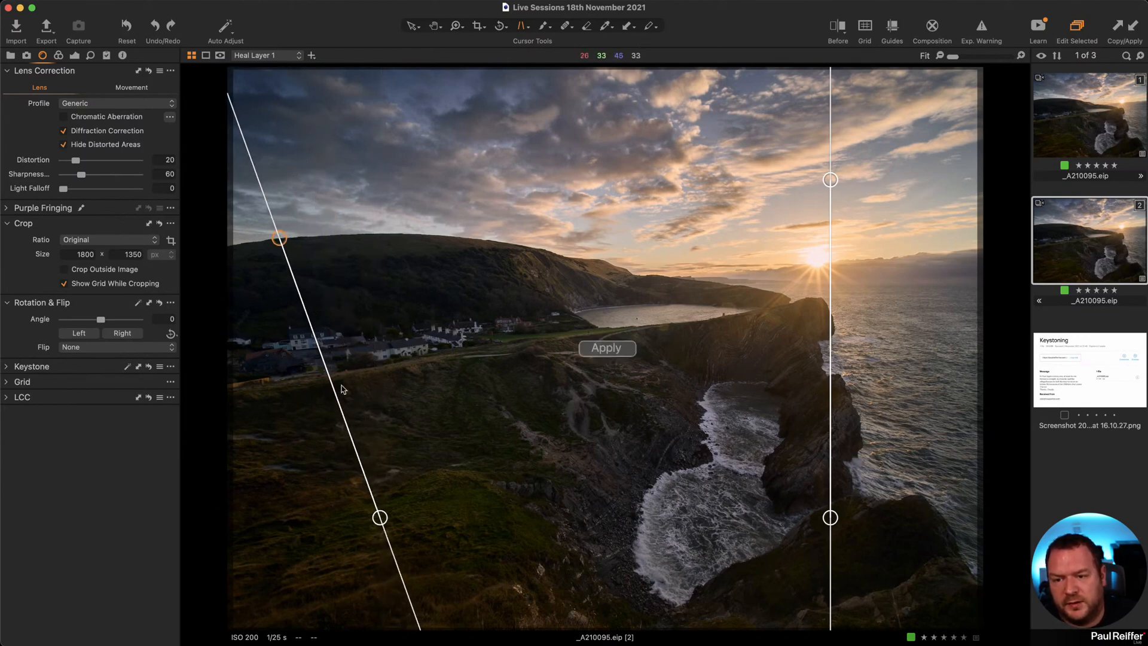
drag(377, 515, 328, 584)
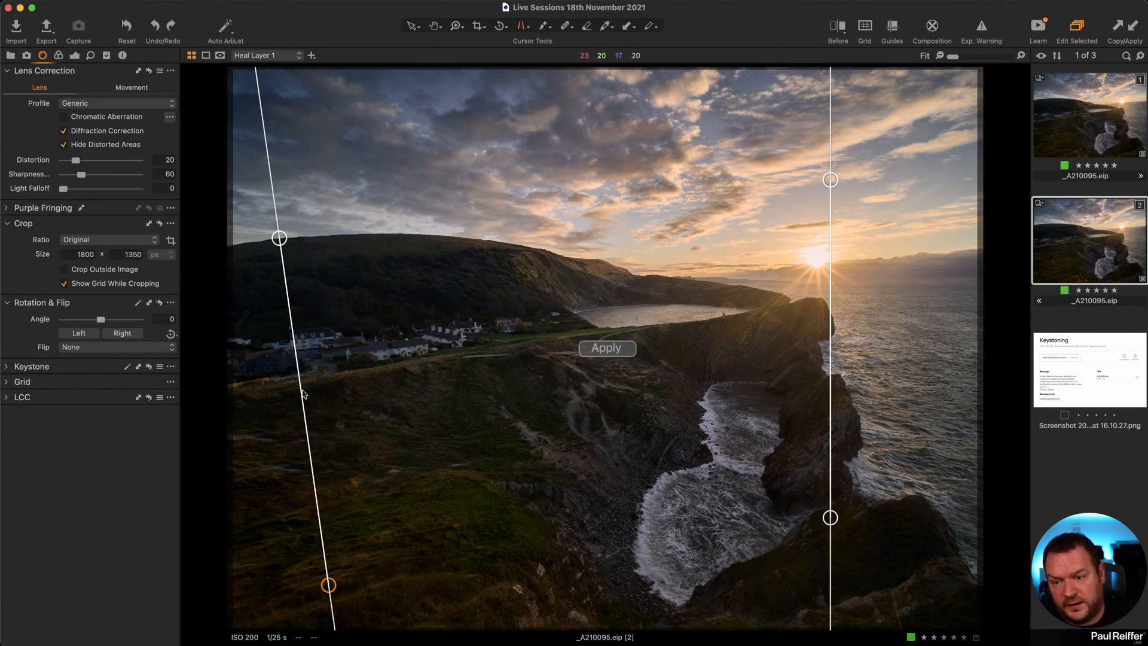
drag(329, 585, 332, 591)
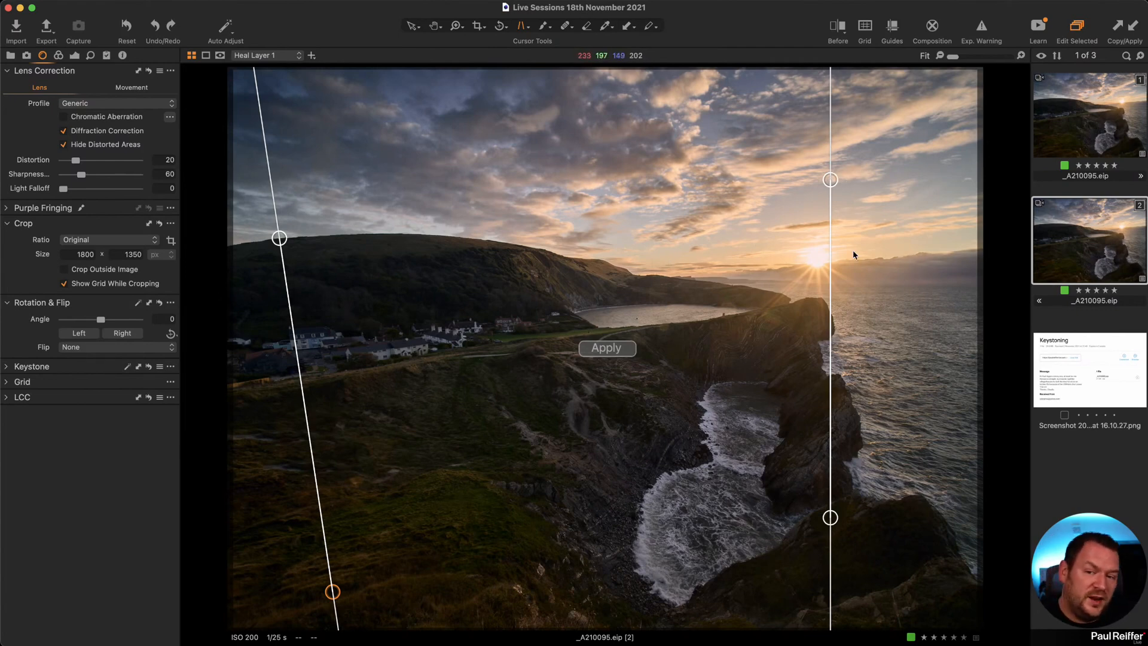
drag(830, 179, 931, 233)
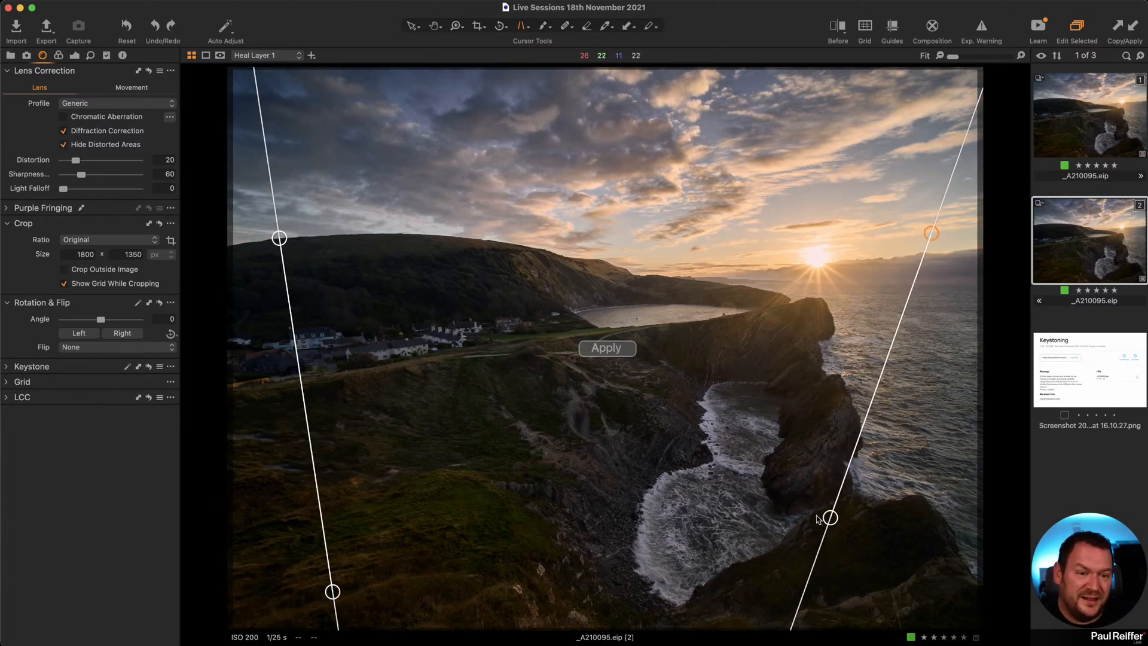
drag(831, 518, 894, 584)
click(616, 347)
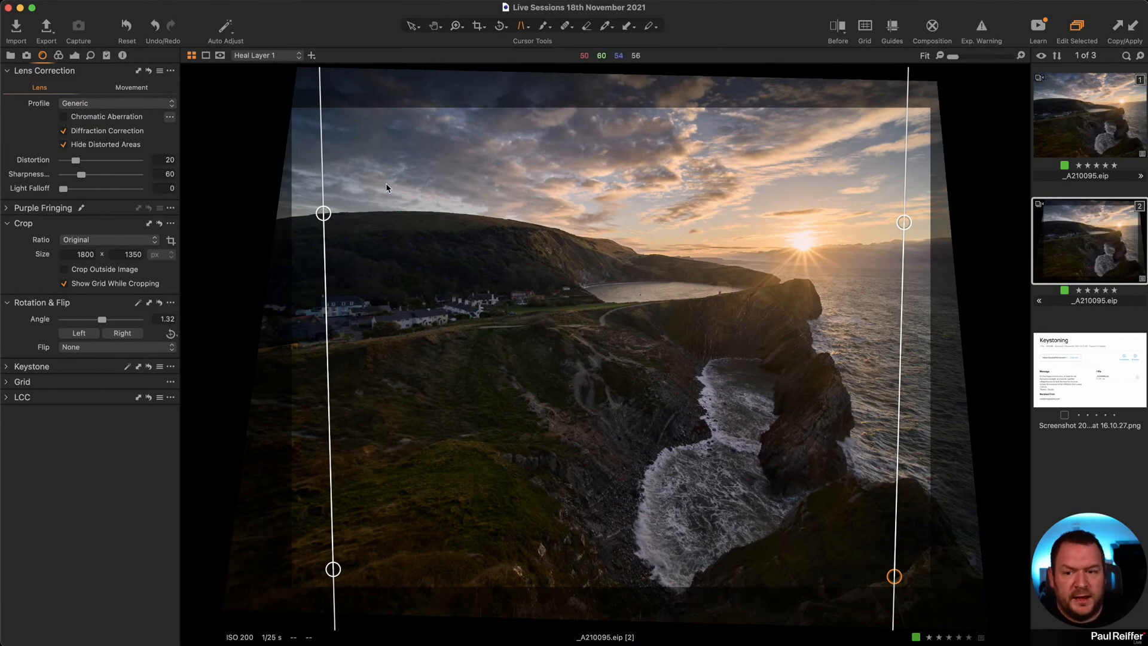
click(413, 27)
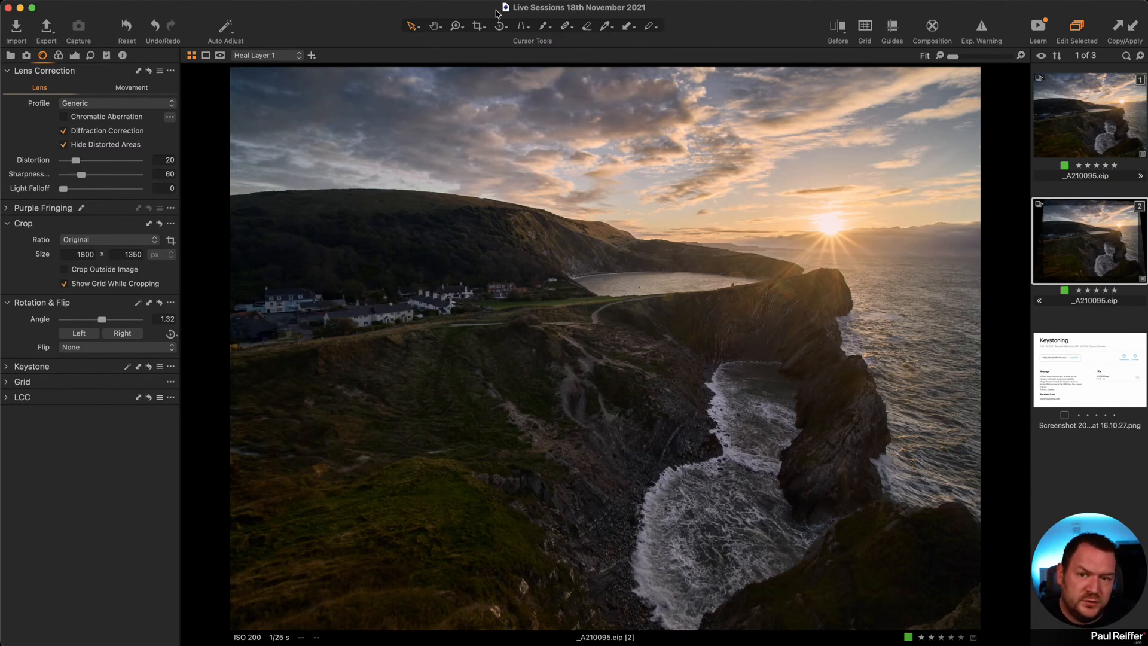
Straighten the photo along a line from the sea horizon across to the hillside, for a rotation angle of -0.65.
click(501, 27)
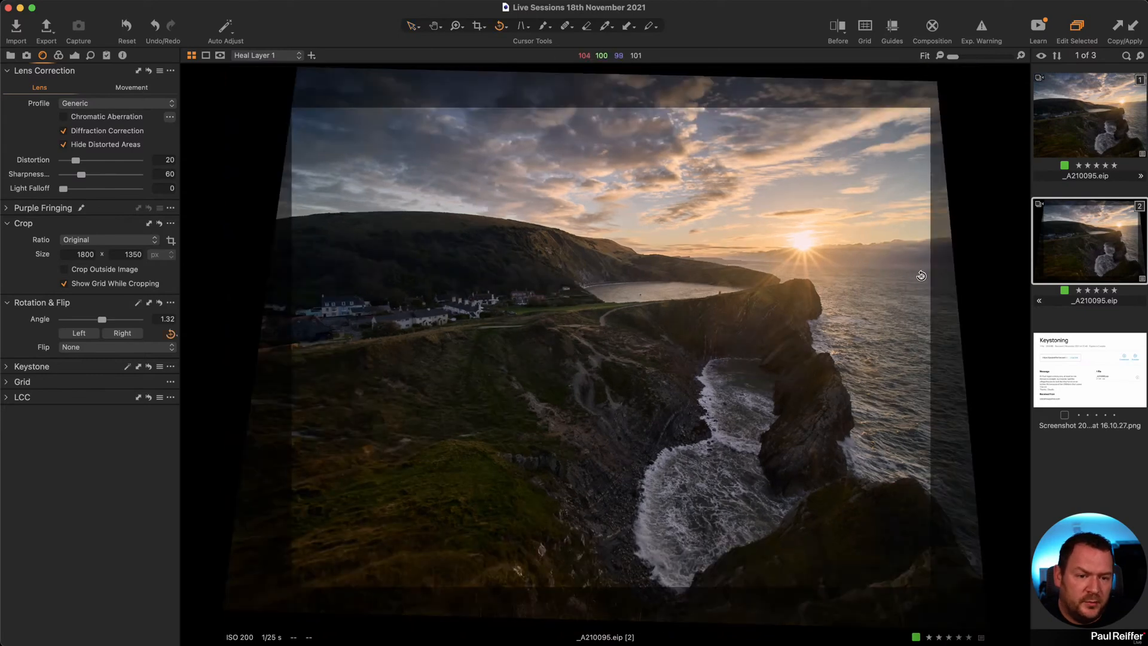
drag(929, 269, 274, 249)
click(412, 27)
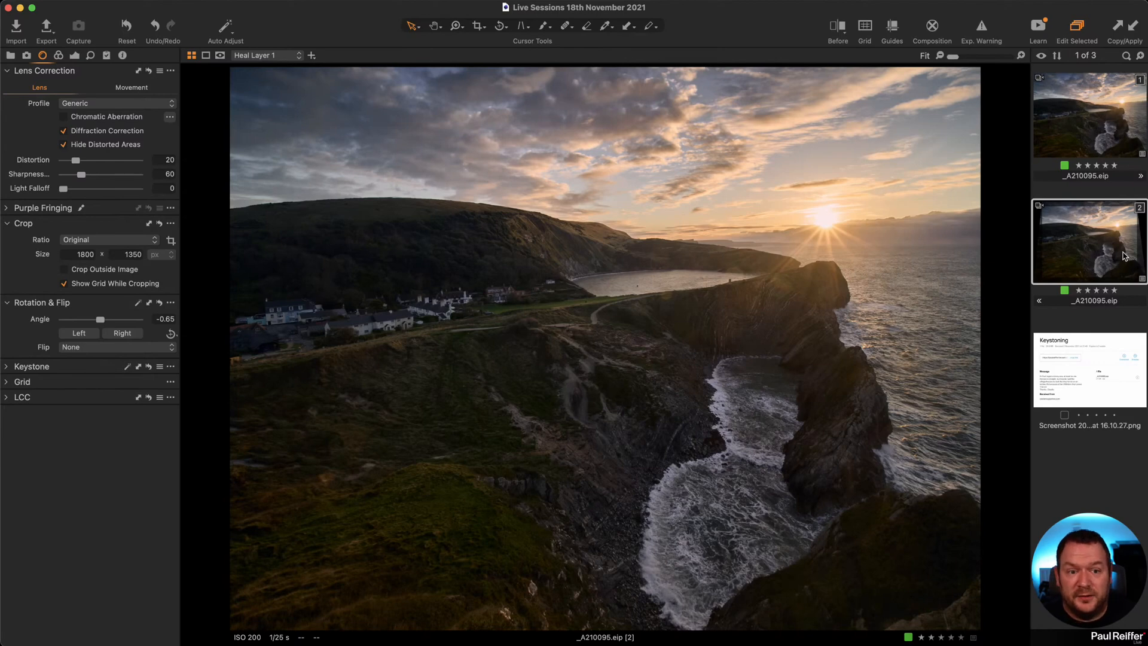
Undo the straightening and the vertical keystone correction on the cloned variant.
key(super+z)
key(super+z)
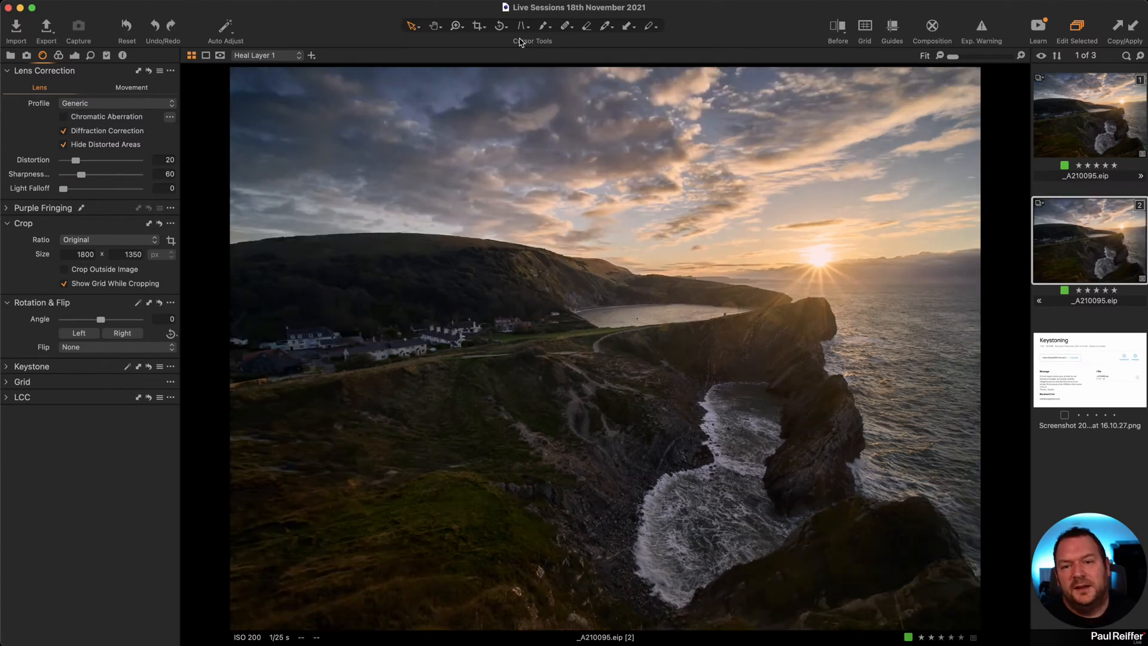
Apply a horizontal keystone correction with the upper line level above the hill and the lower line rising toward the sea.
click(522, 28)
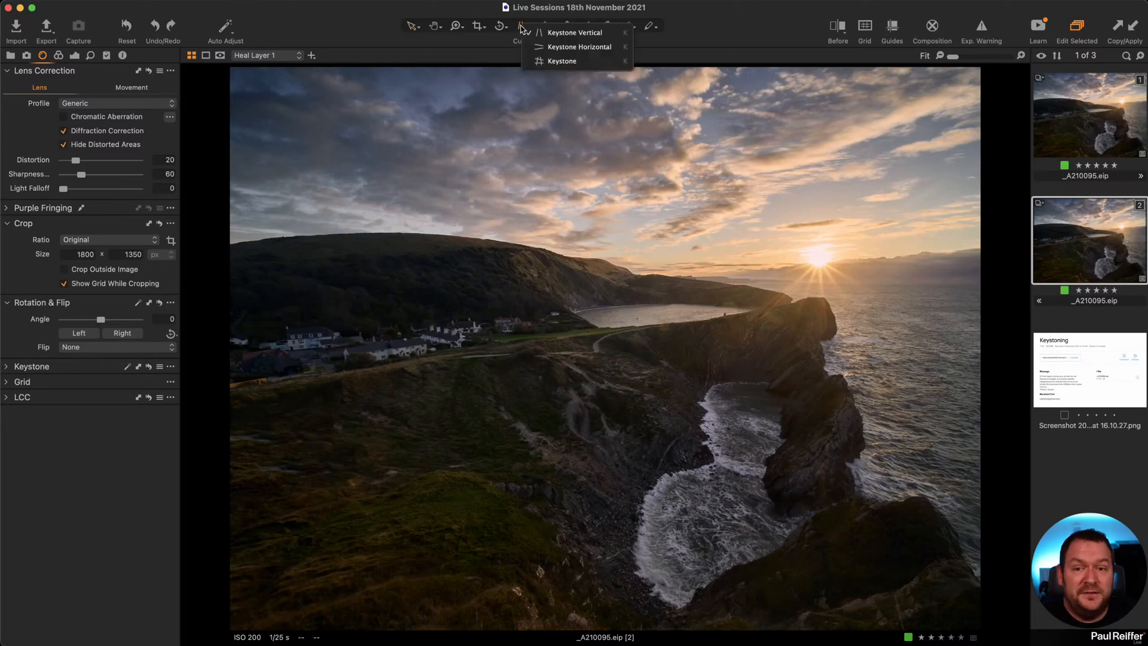
click(552, 46)
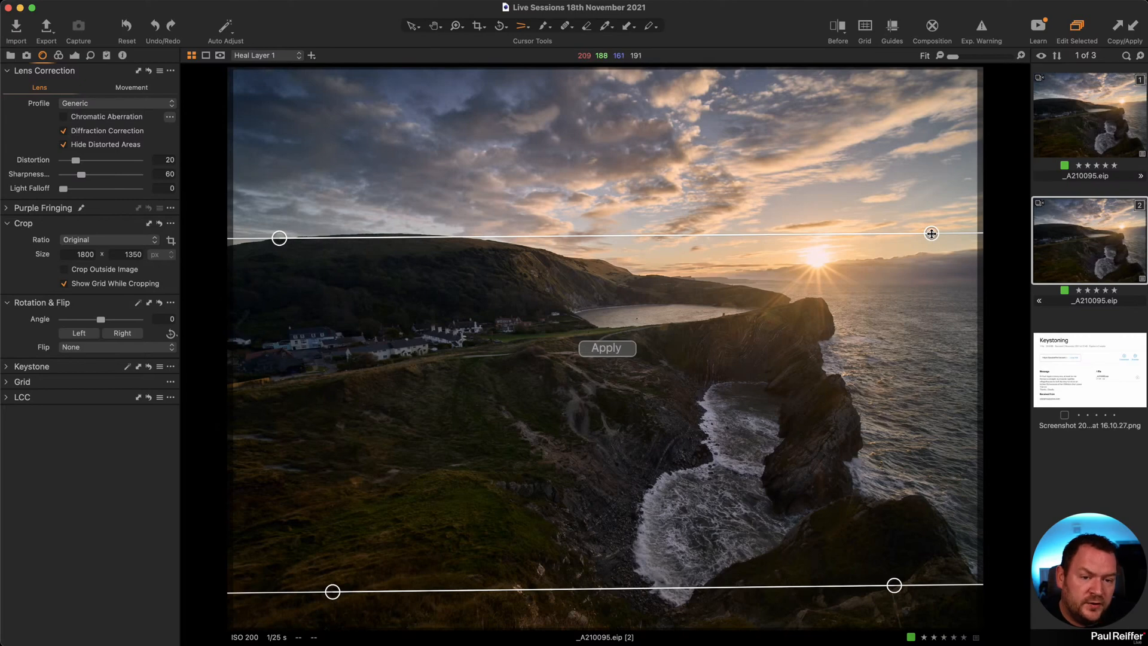
drag(930, 233, 931, 236)
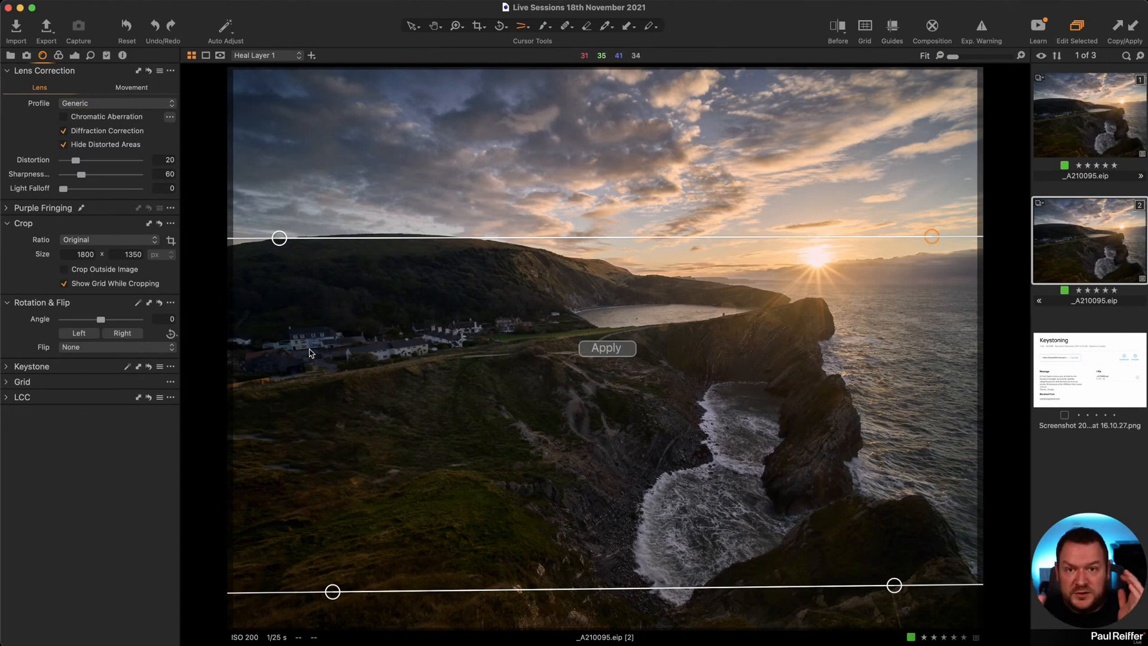
drag(894, 585, 893, 537)
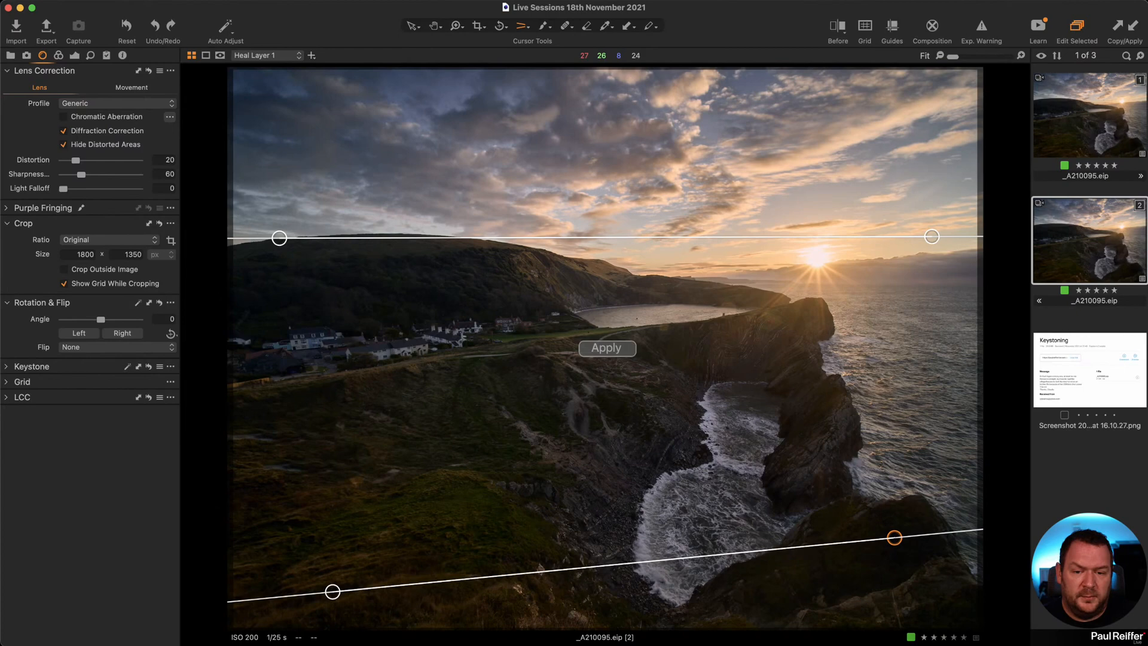
click(611, 349)
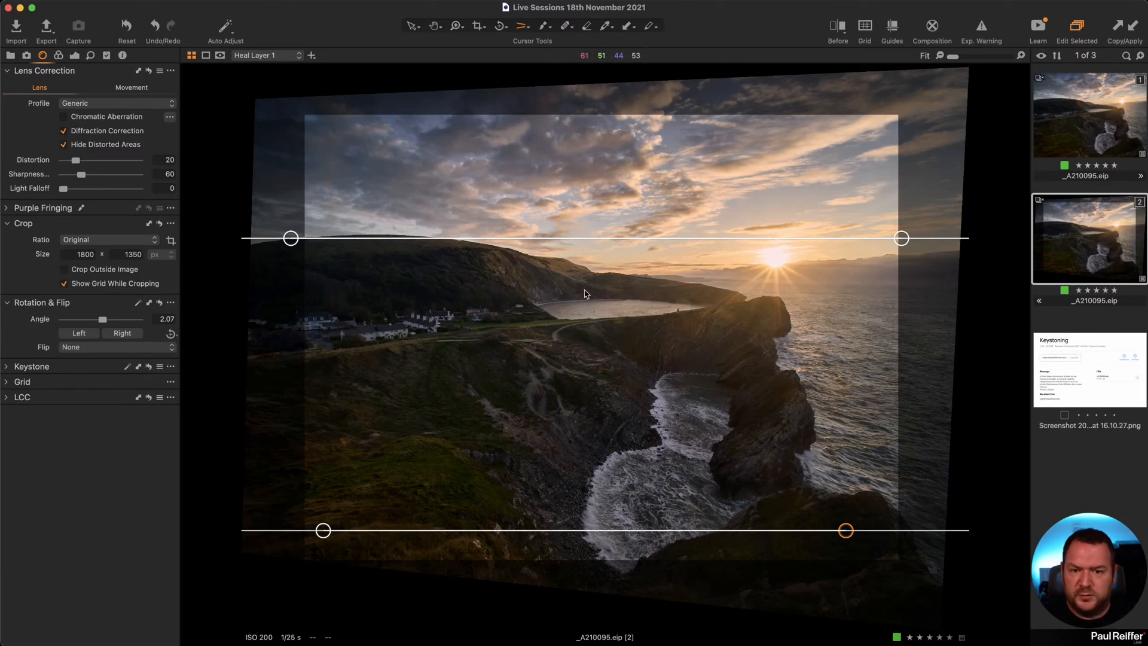
click(412, 27)
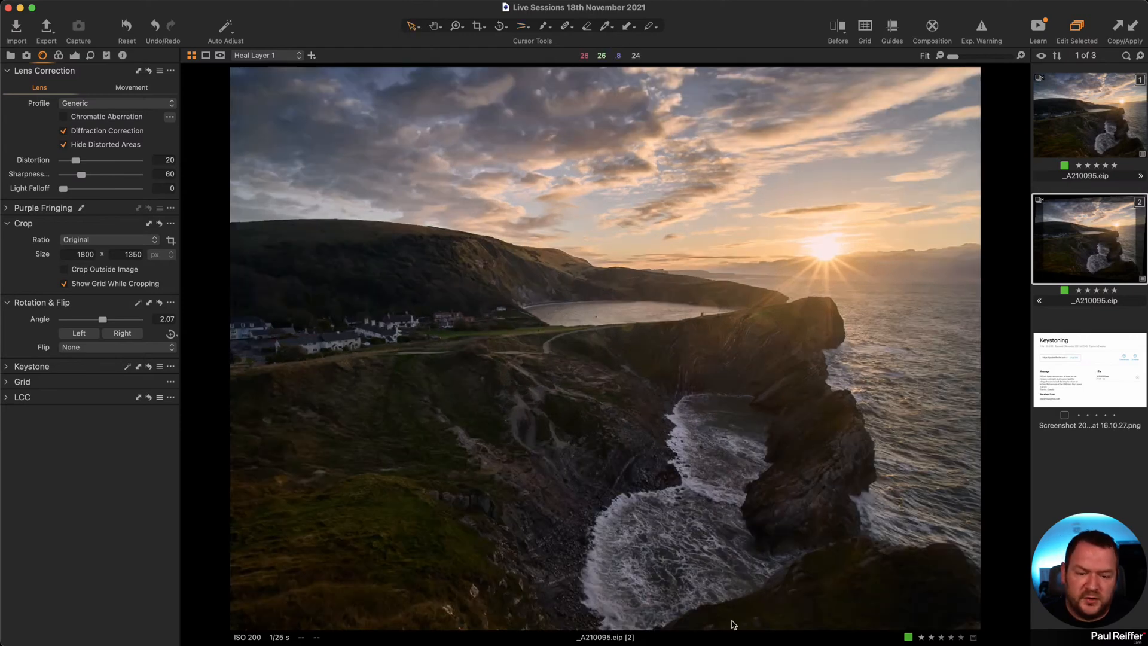
Set the Lens Correction Distortion to 78 while viewing the full frame around the crop.
click(479, 27)
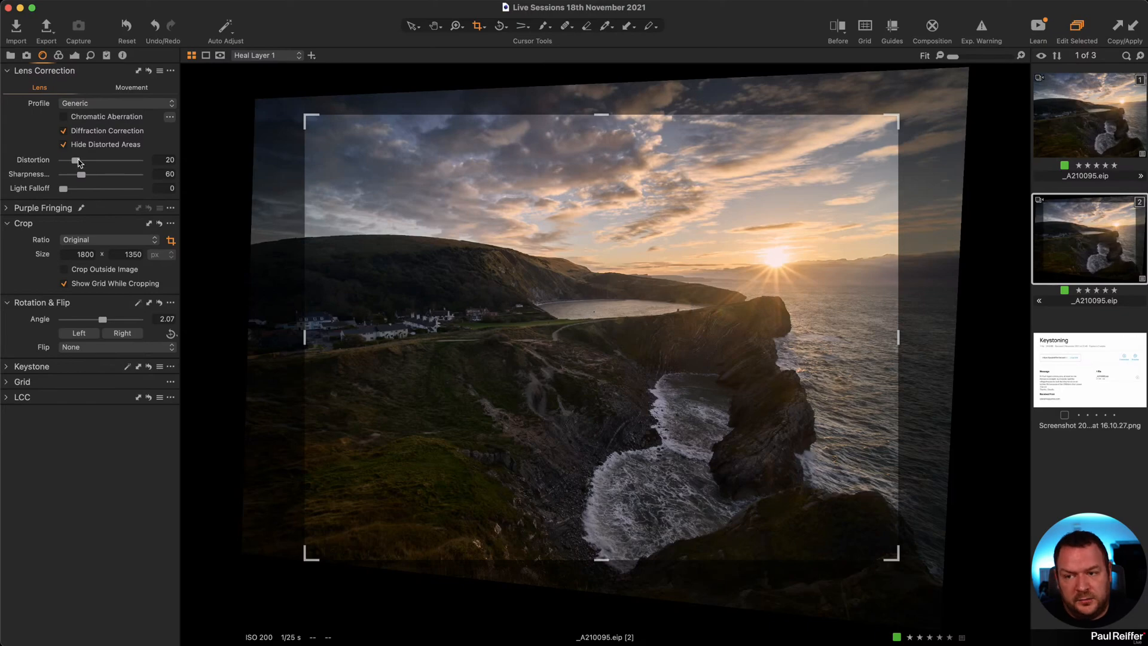
drag(78, 162, 111, 162)
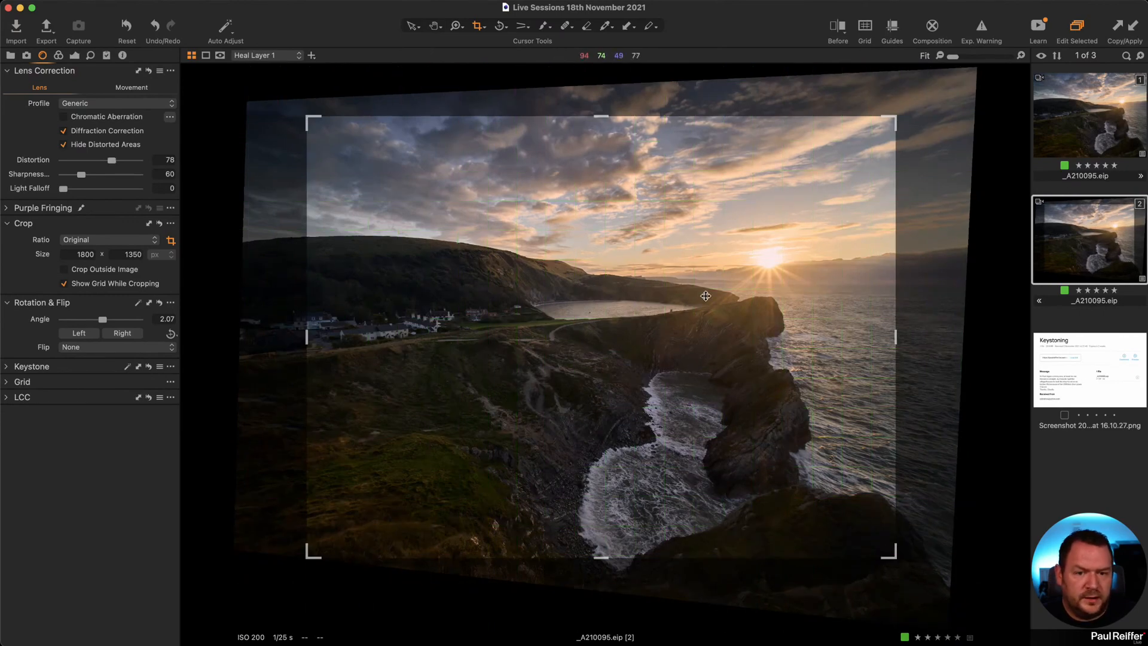
Show the guides and straighten the photo along a line from the sea horizon to the hillside, for a rotation angle of 1.24.
click(891, 28)
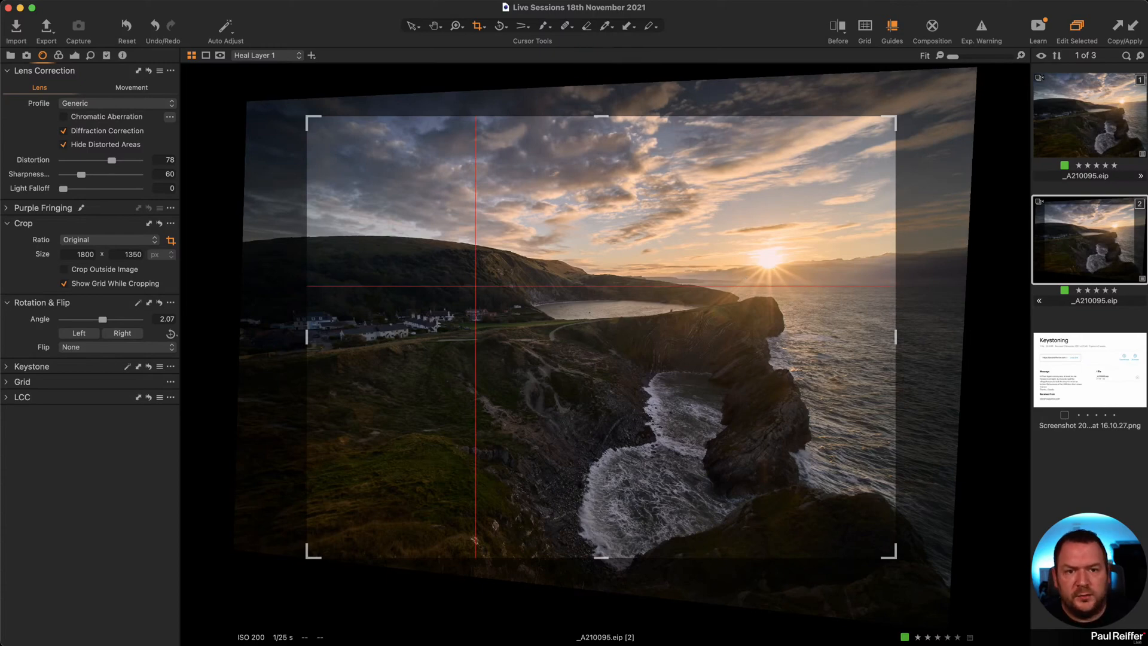
click(499, 25)
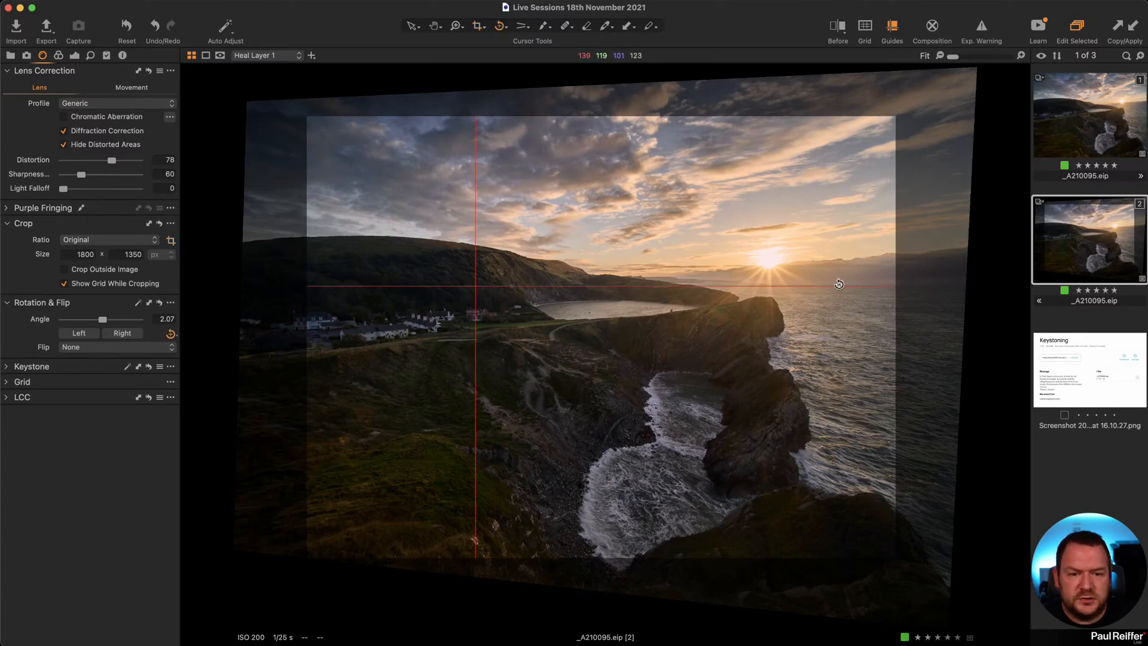
drag(900, 286, 307, 277)
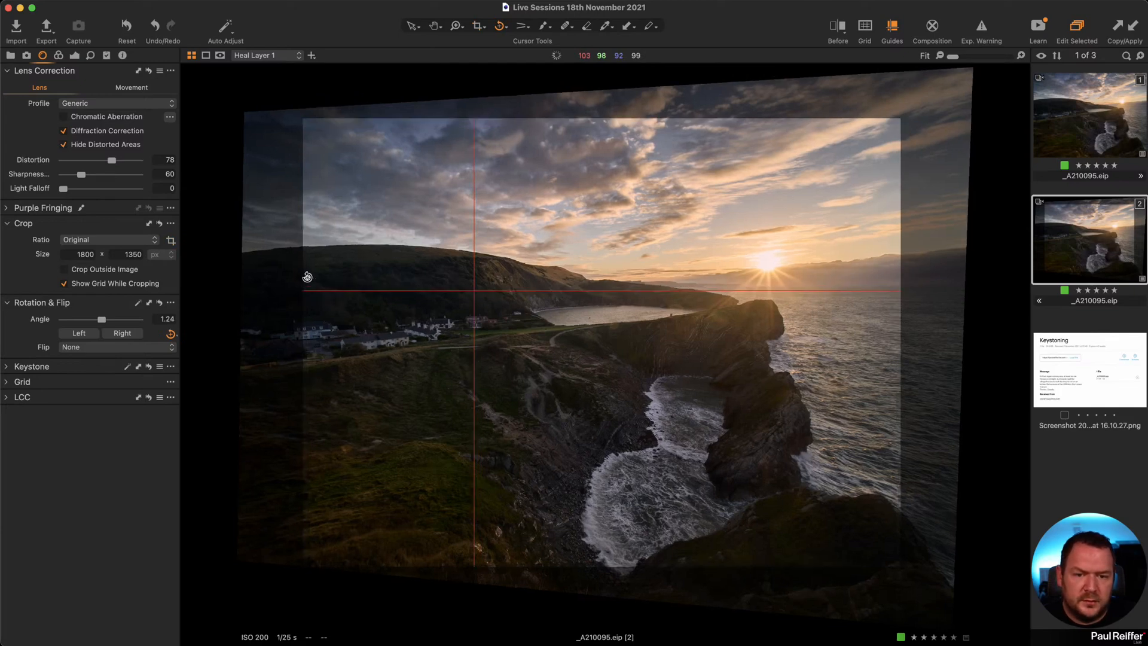
click(410, 26)
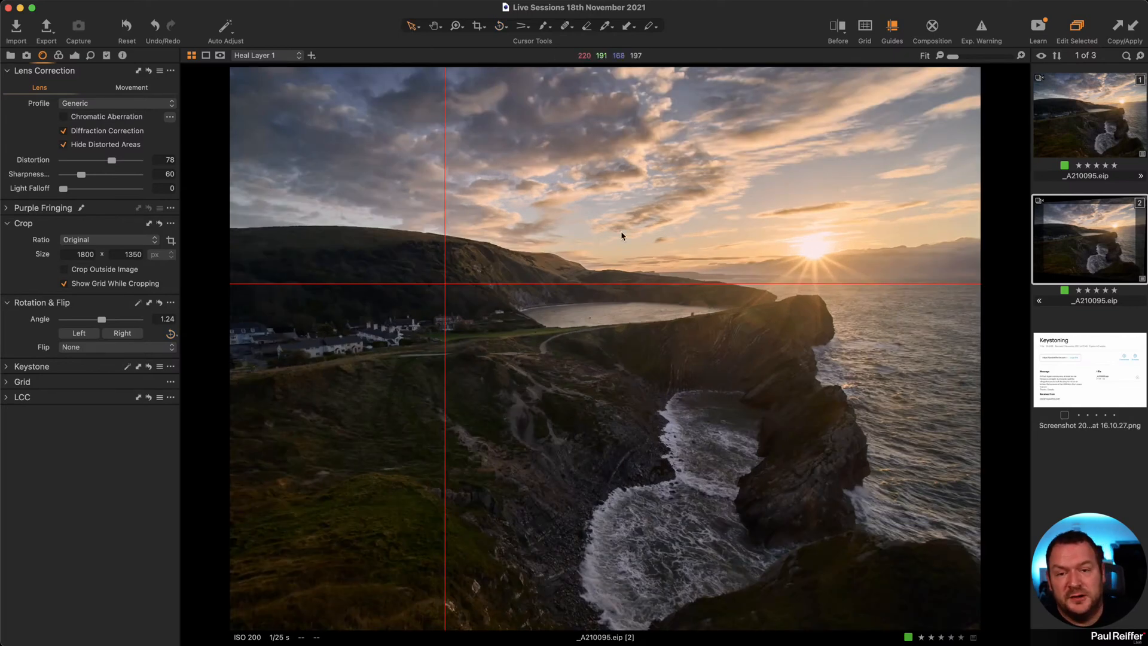
Crop the photo to a 1x2 panorama of 1800 x 900 px spanning the corrected frame, shifted up to include more sky.
click(480, 26)
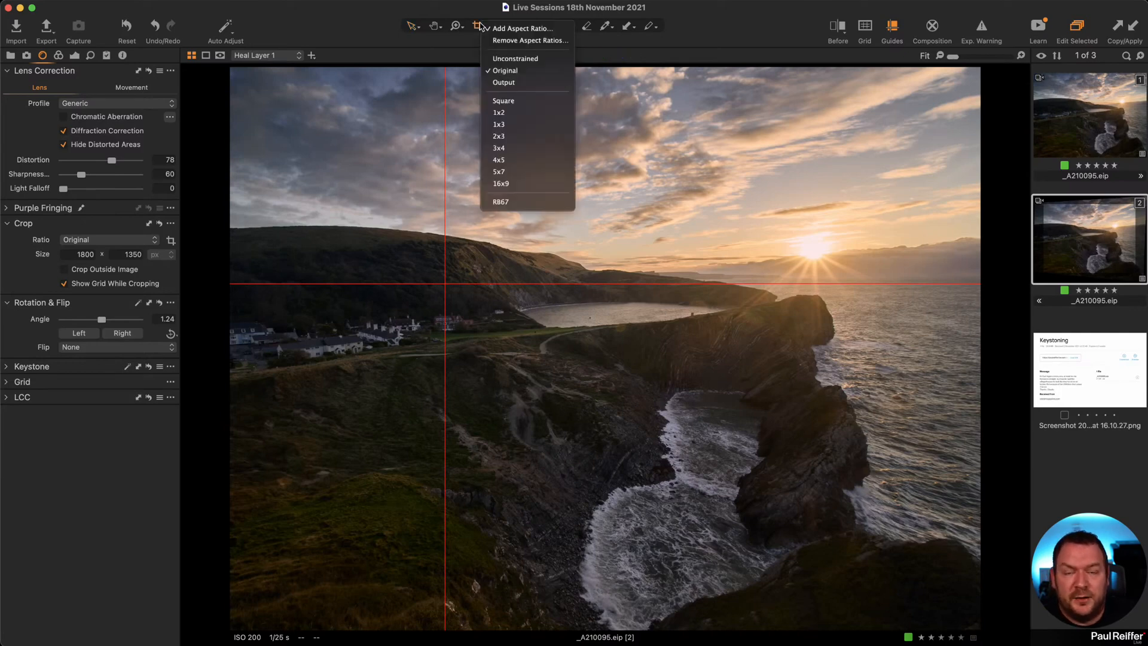
click(508, 112)
drag(406, 213, 350, 233)
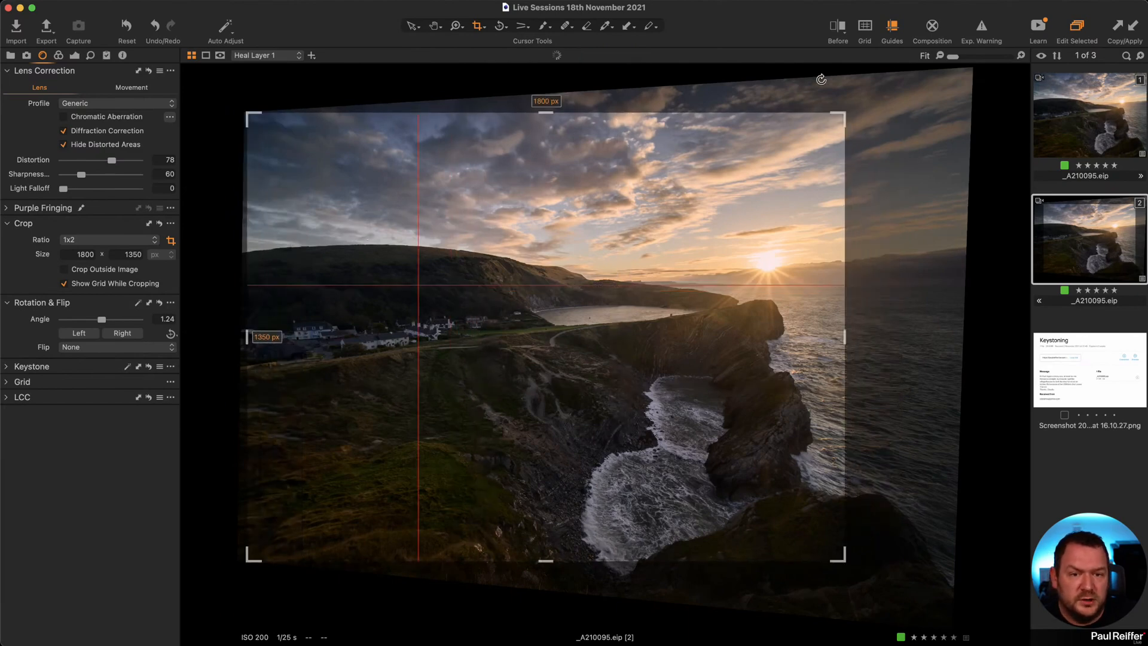
drag(843, 112, 889, 139)
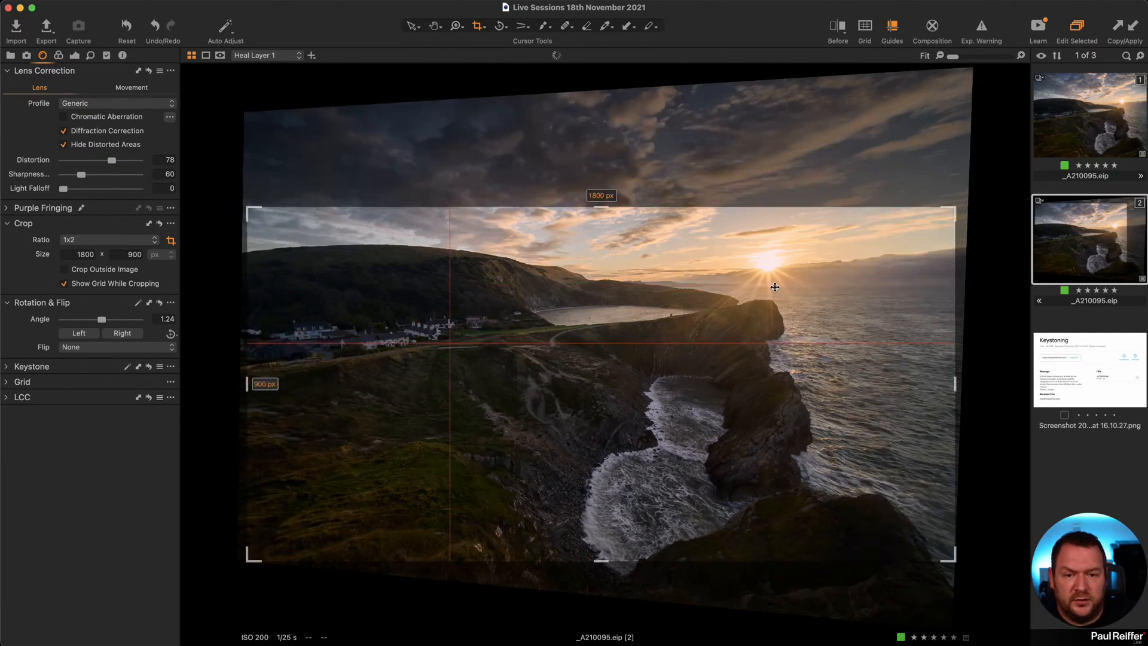
drag(775, 287, 776, 241)
click(410, 28)
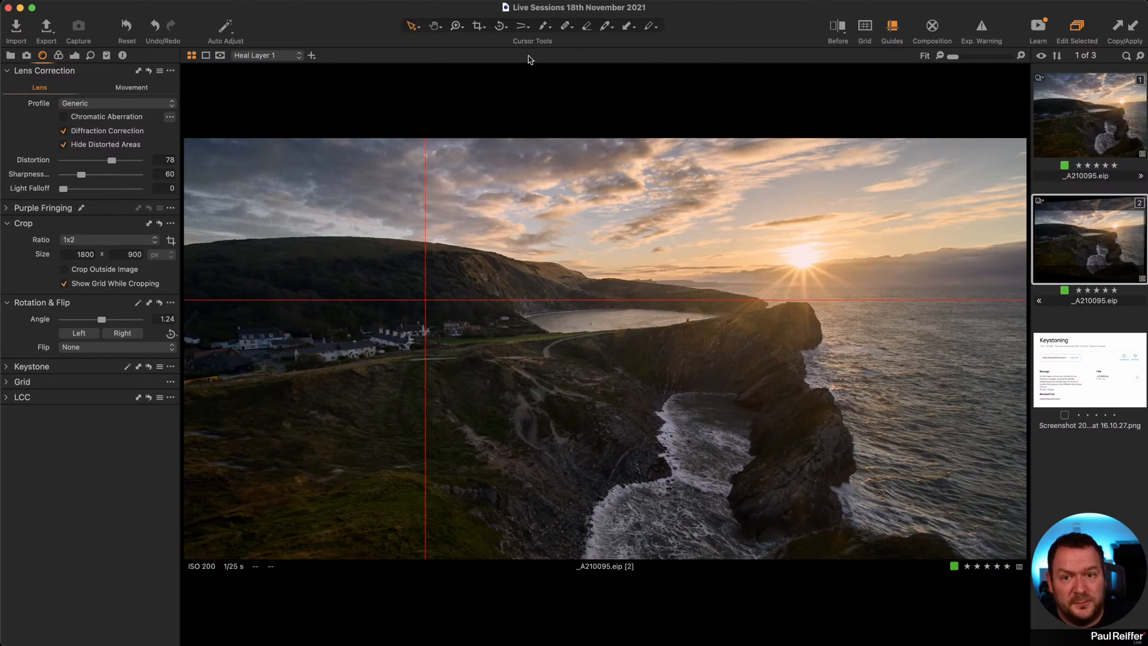
Apply a full Keystone correction with the lower line sloping down toward the sea and the upper line nearly level above the hill.
click(522, 27)
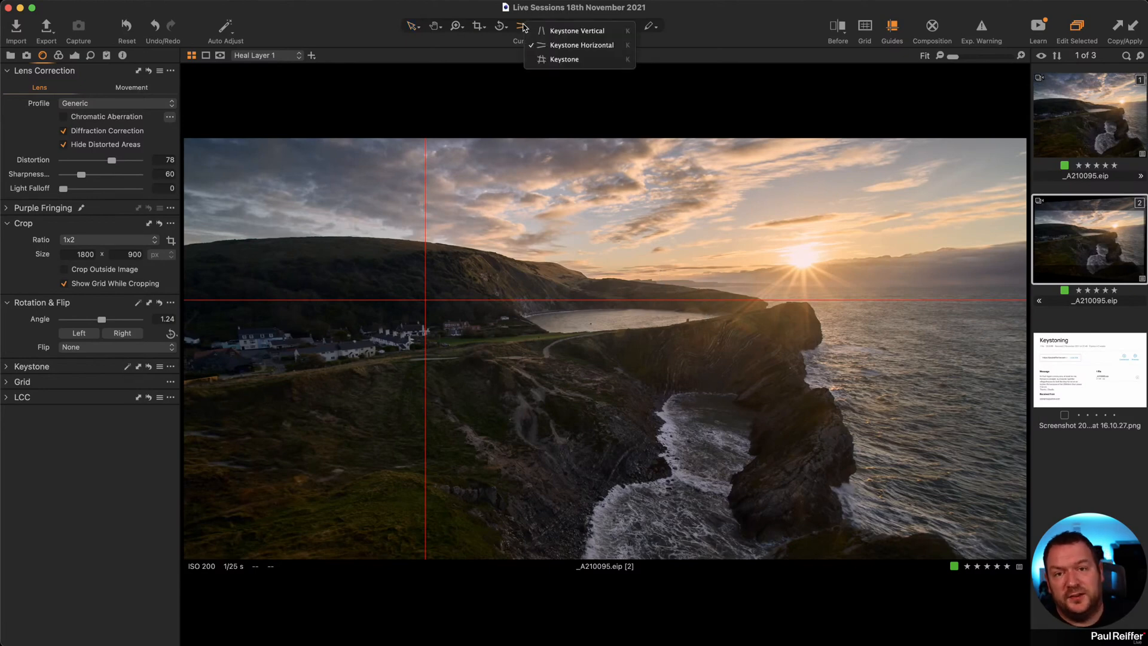
click(562, 60)
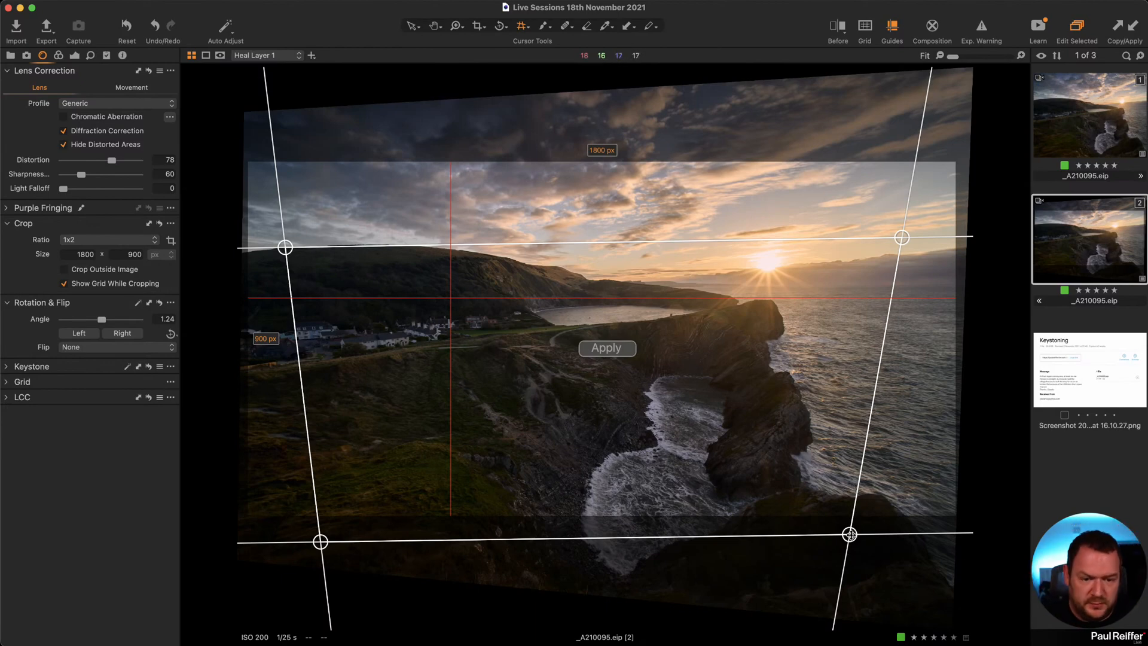
drag(848, 534, 852, 564)
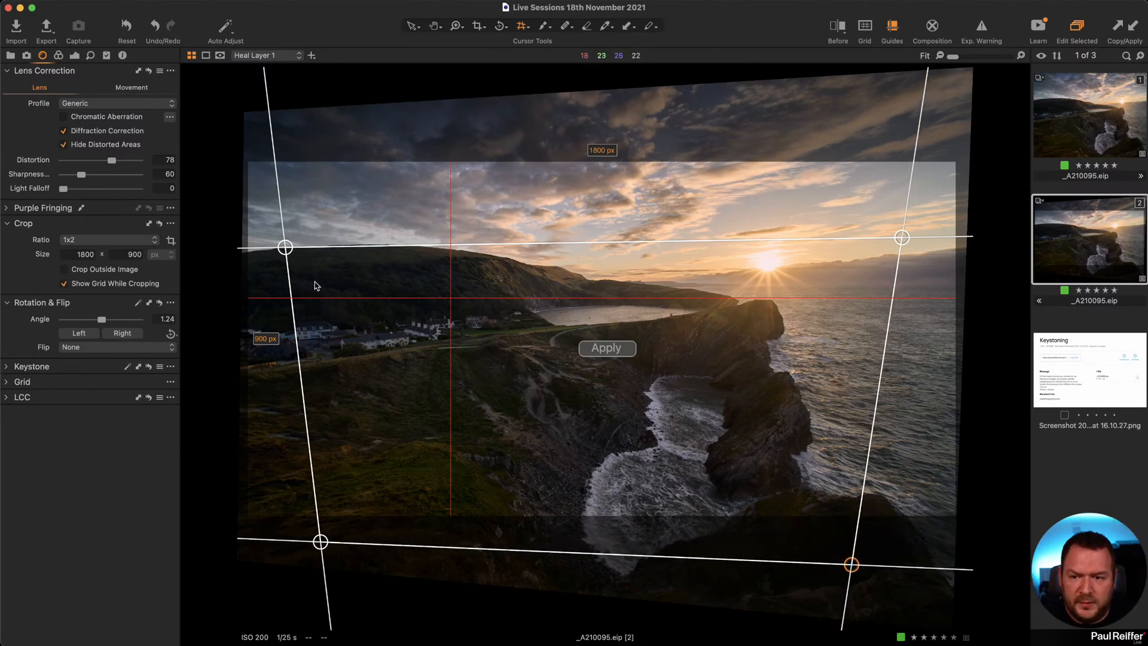
drag(285, 247, 274, 247)
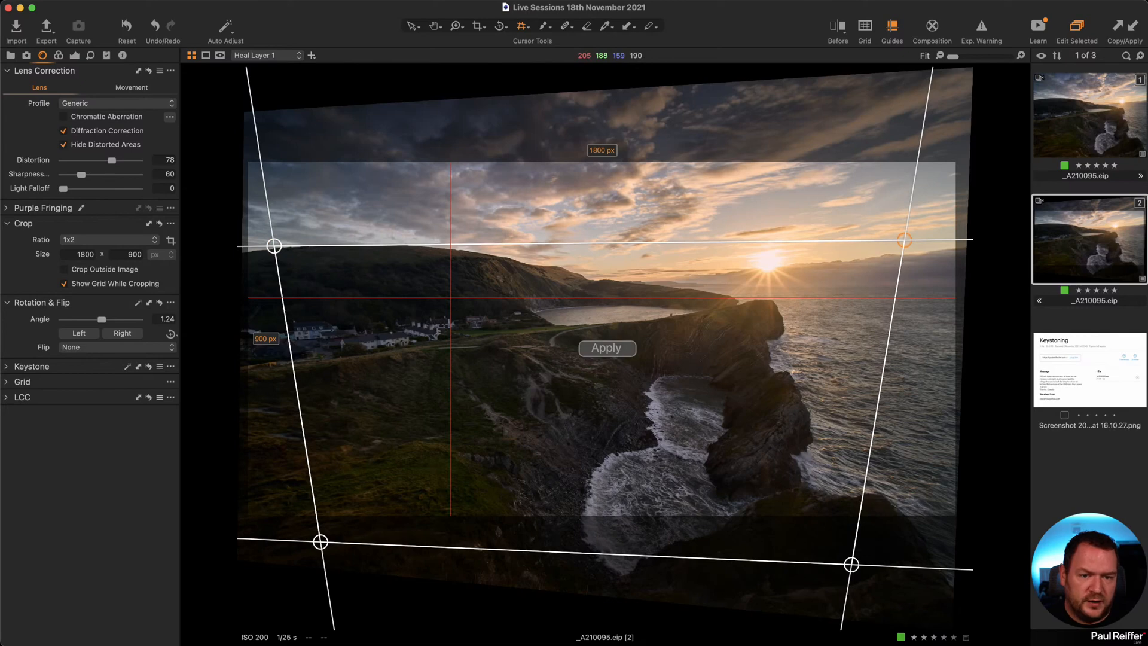
click(616, 350)
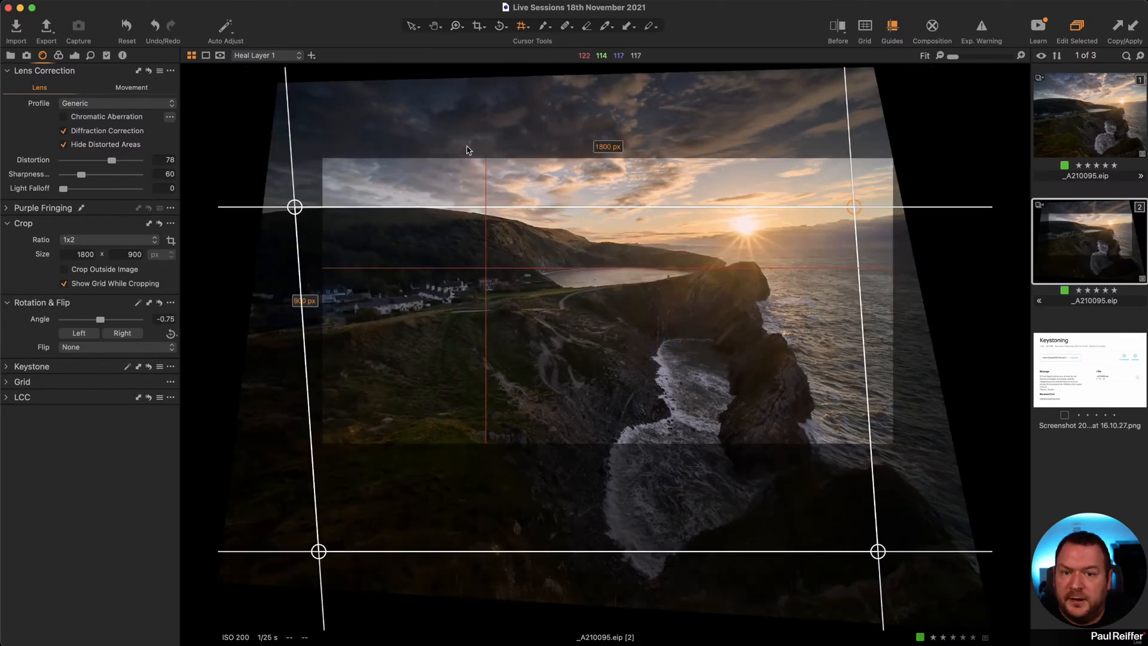
Change the crop to the Original ratio and enlarge it to 1800 x 1350 px, spanning more sky and foreground of the corrected frame.
click(479, 28)
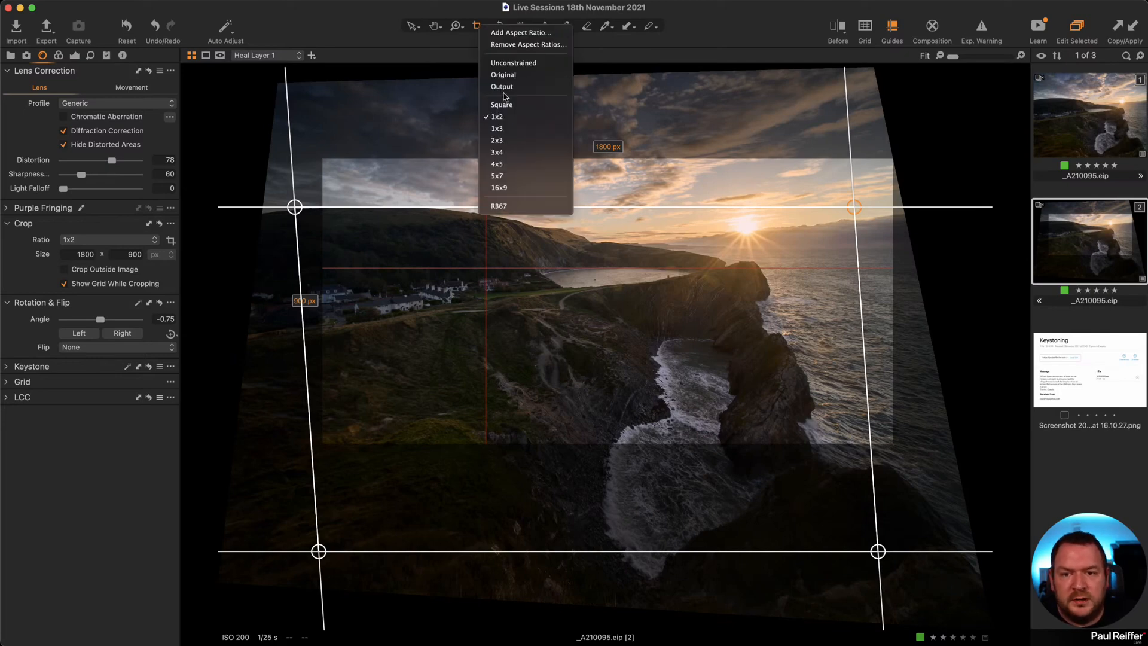
click(510, 75)
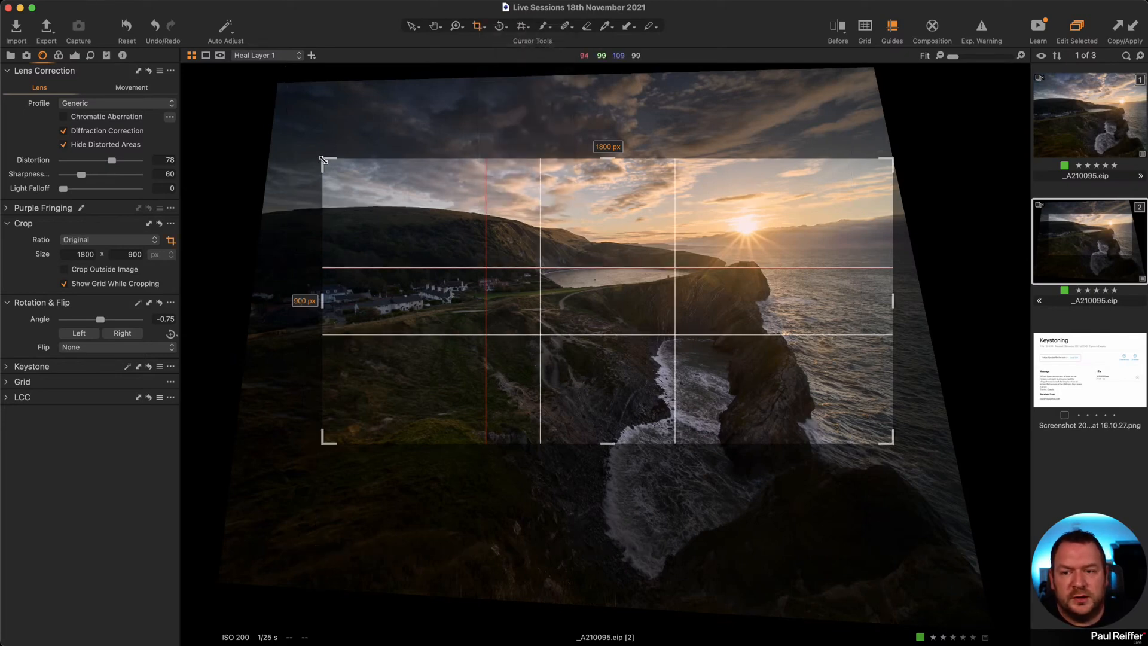
drag(420, 237, 372, 185)
drag(656, 388, 897, 531)
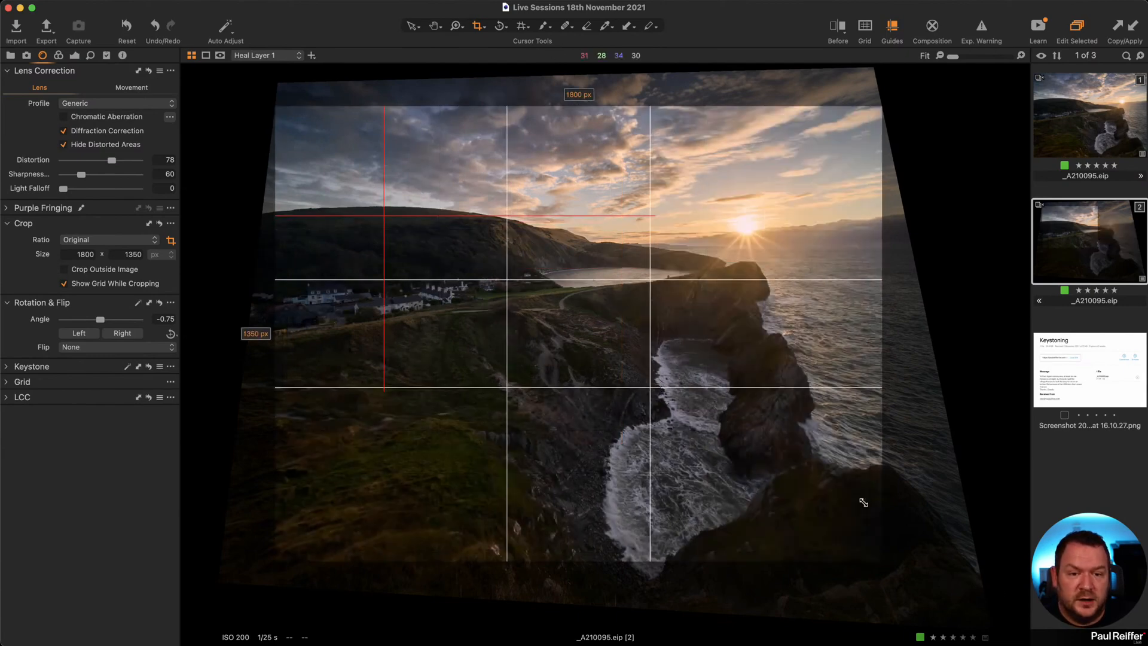
drag(799, 464, 807, 472)
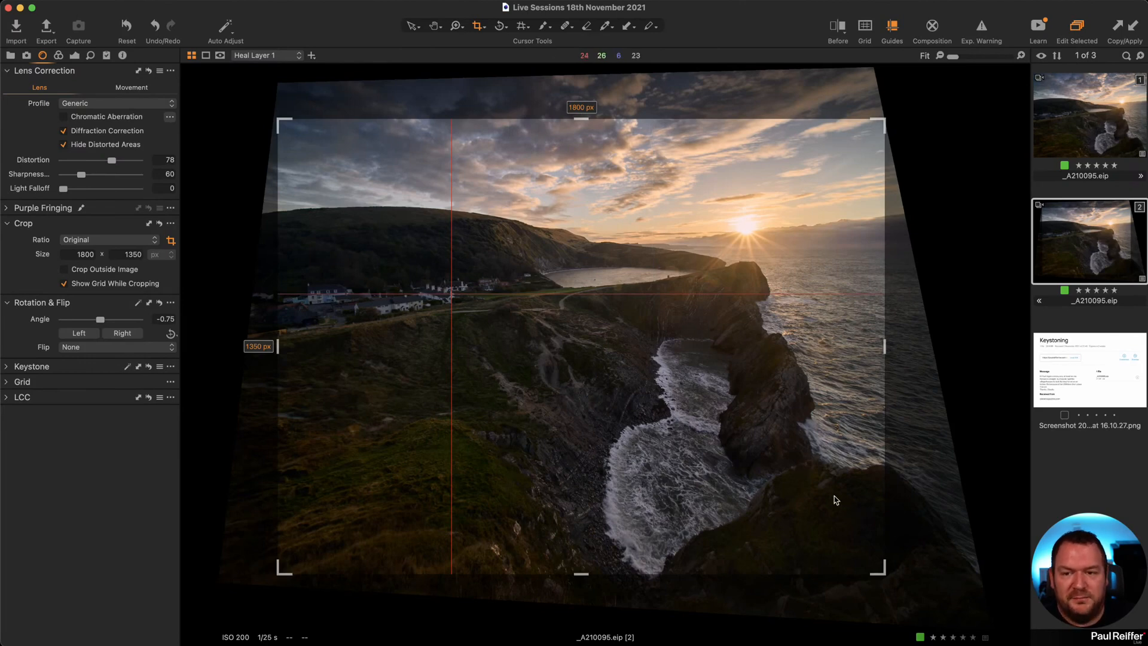
mouse_move(281, 571)
mouse_down()
mouse_move(259, 580)
mouse_move(282, 568)
mouse_move(274, 577)
mouse_up()
click(412, 27)
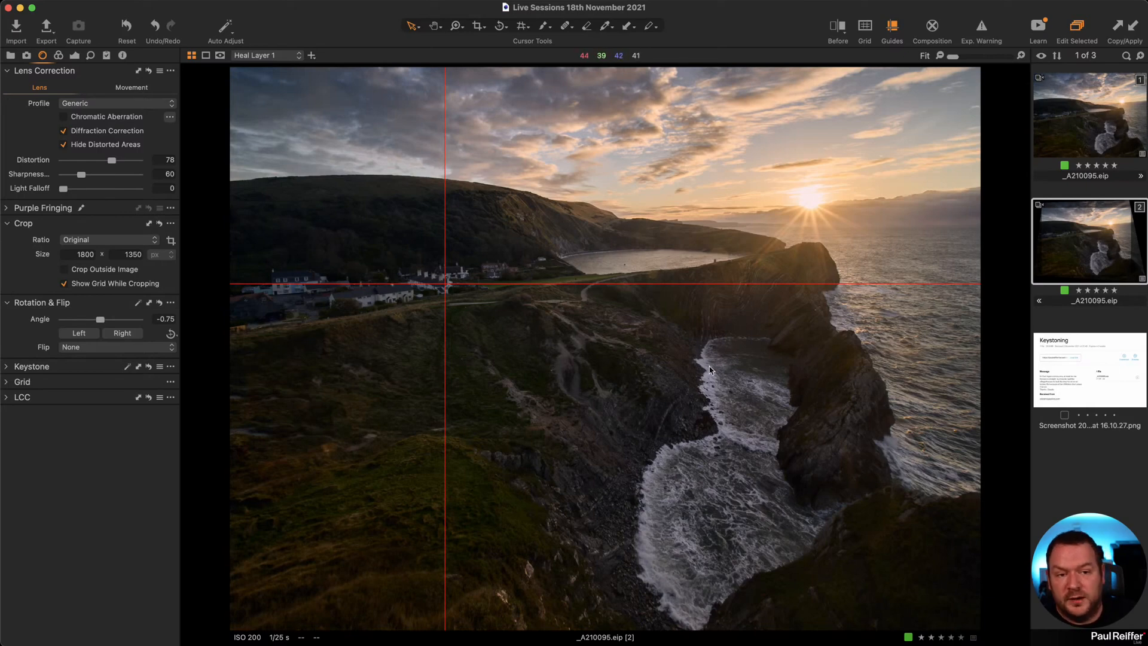
Hide the guides and compare the original _A210095.eip with its corrected variant.
click(1092, 129)
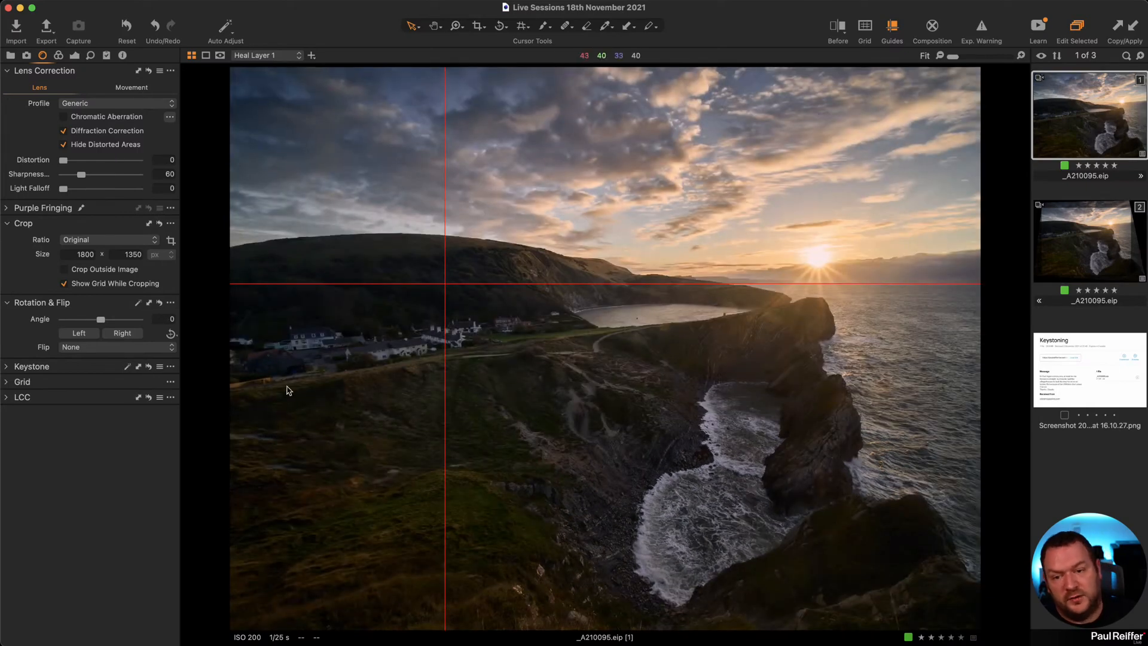
click(894, 26)
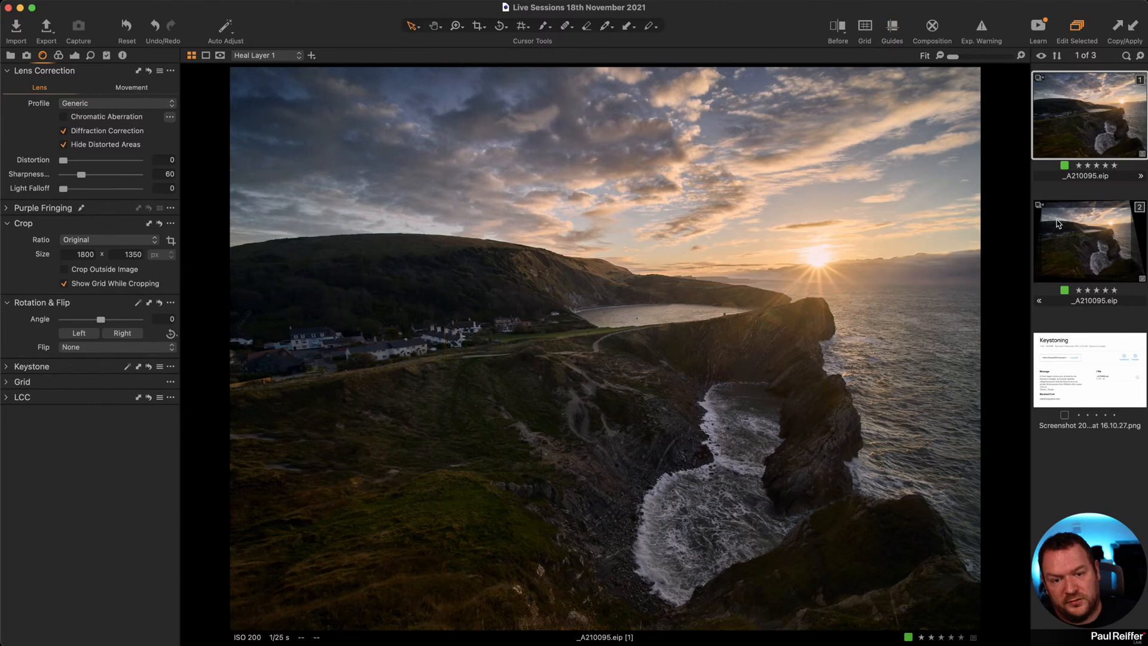
click(1094, 238)
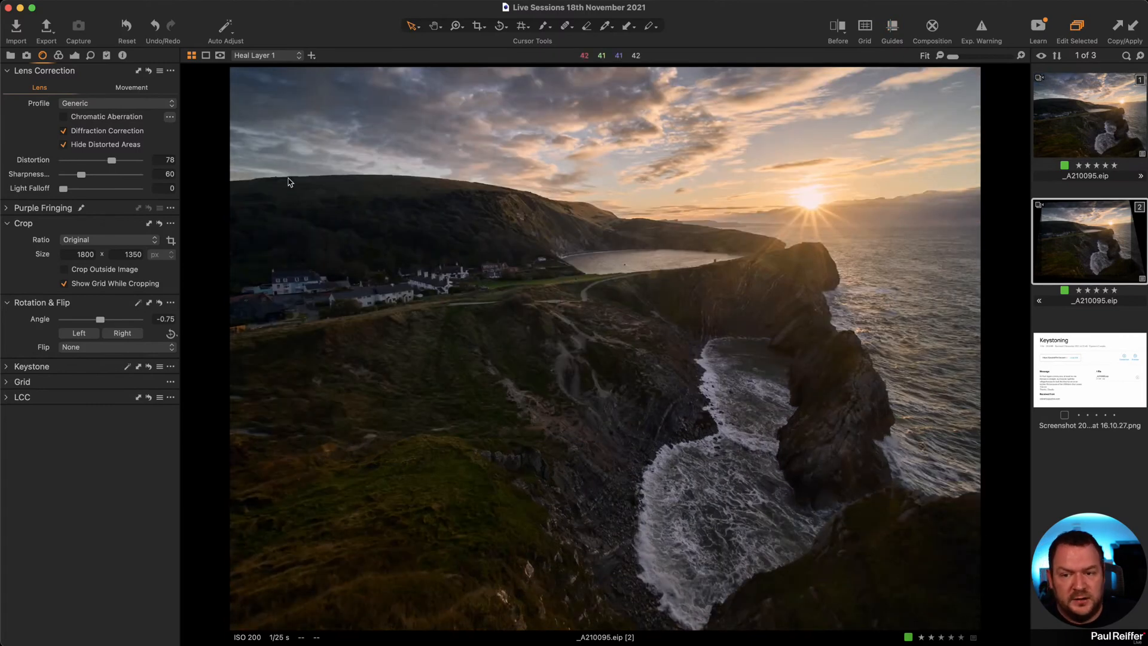
click(1083, 107)
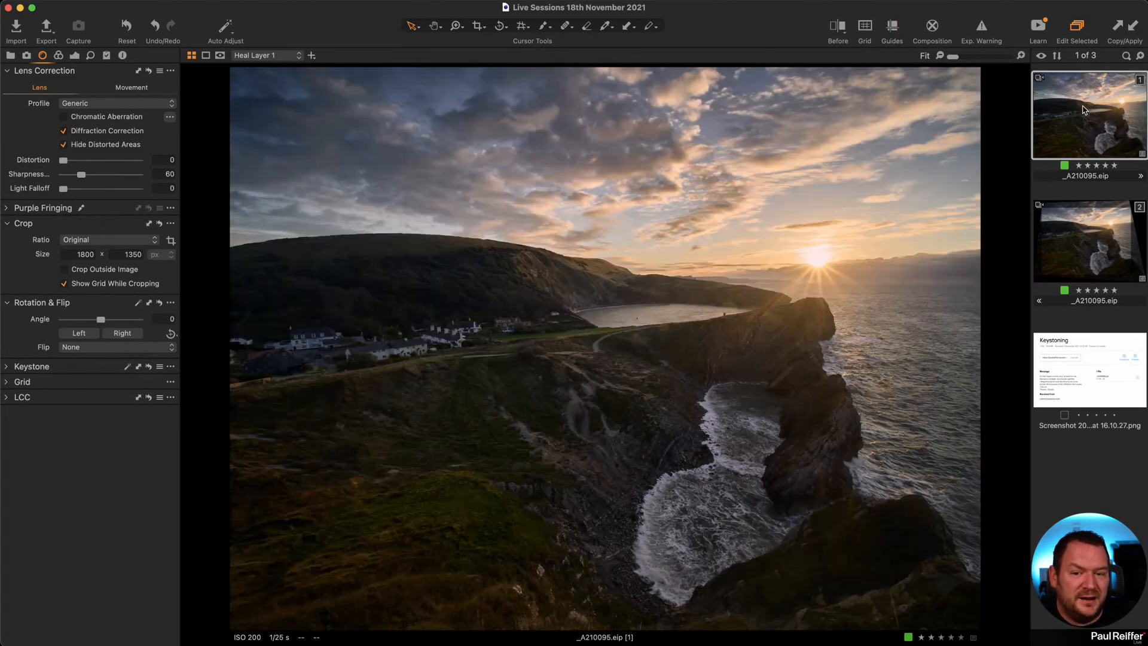
click(1084, 234)
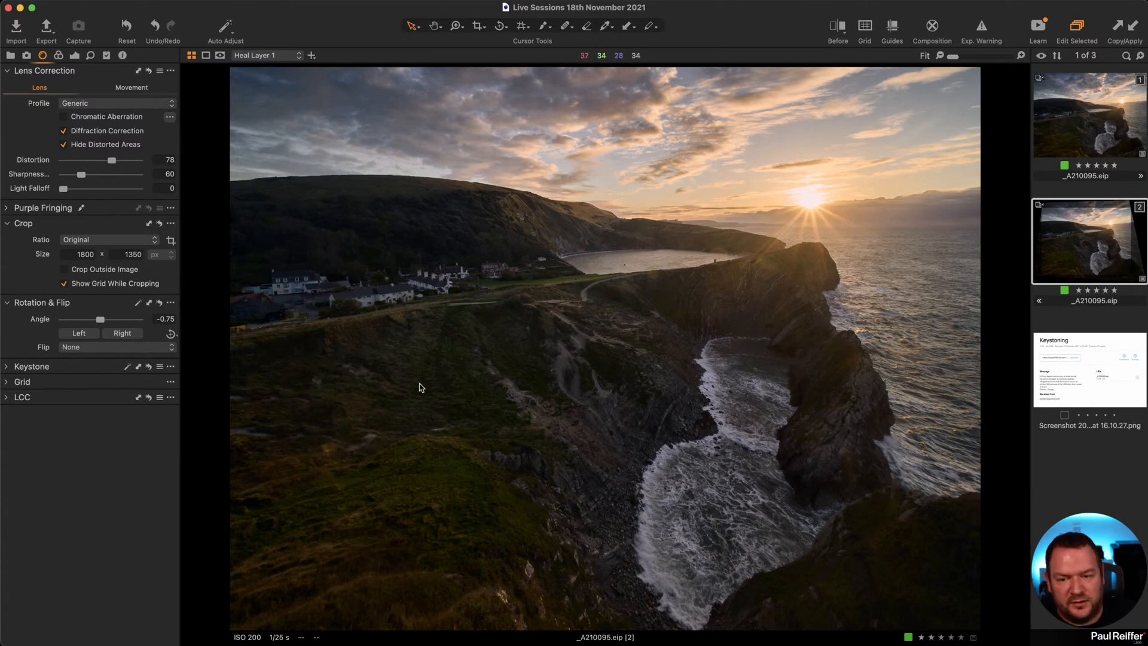
click(1094, 126)
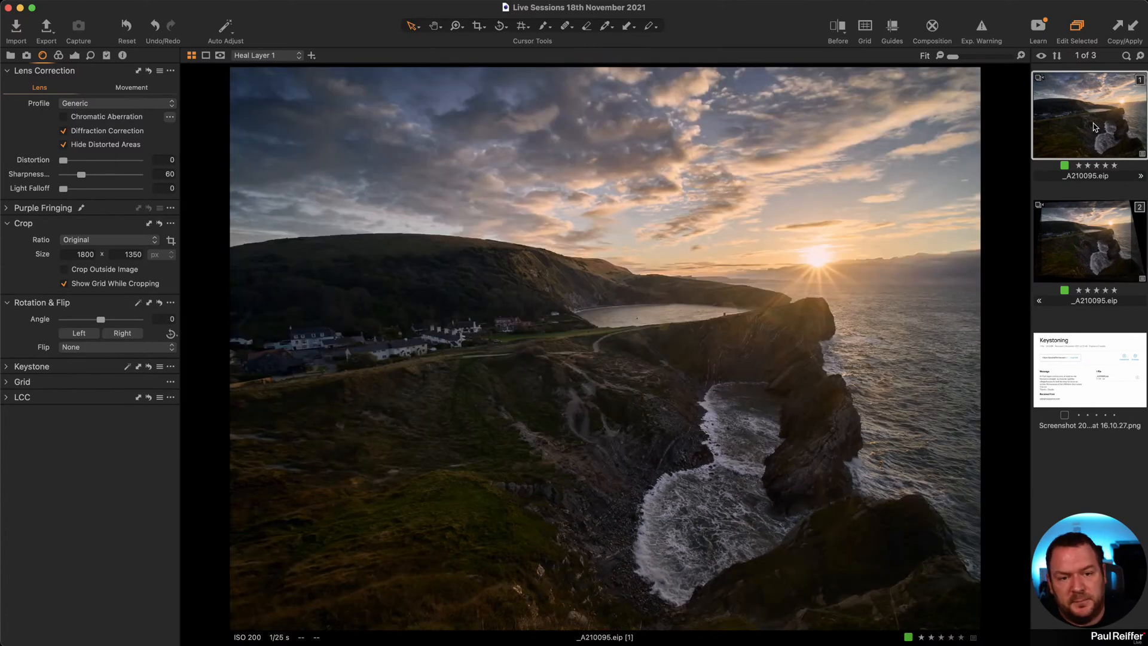
click(1095, 227)
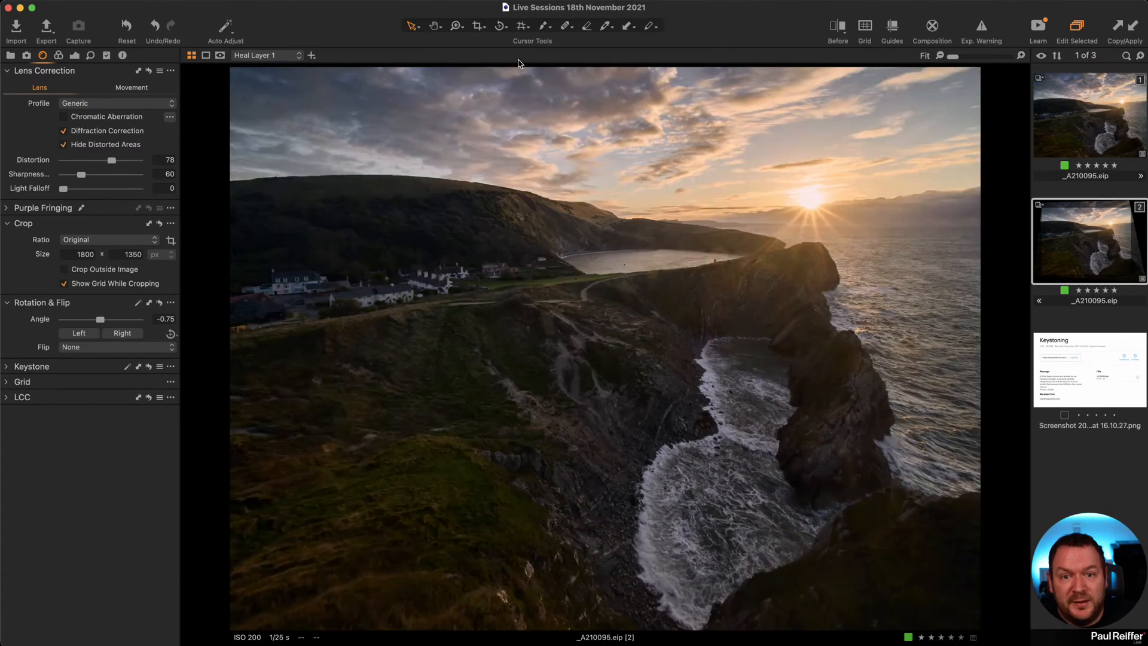
Refine the corrected variant's 1800 x 1350 px crop so its edges stay within the skewed image area, and apply it.
click(479, 27)
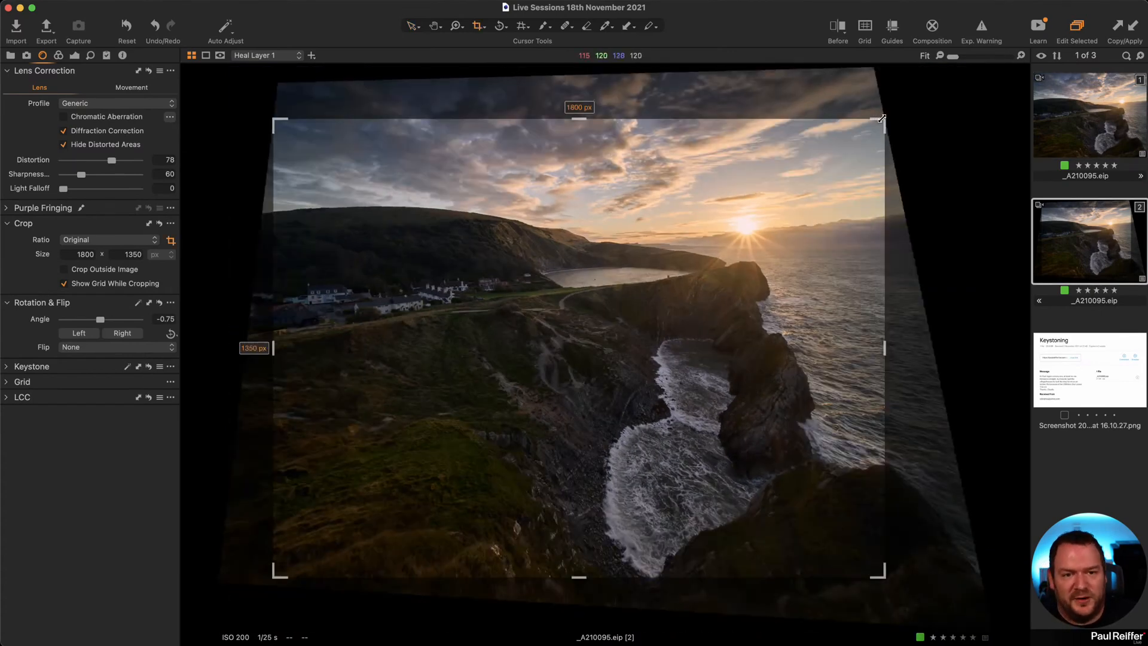
drag(877, 119, 867, 128)
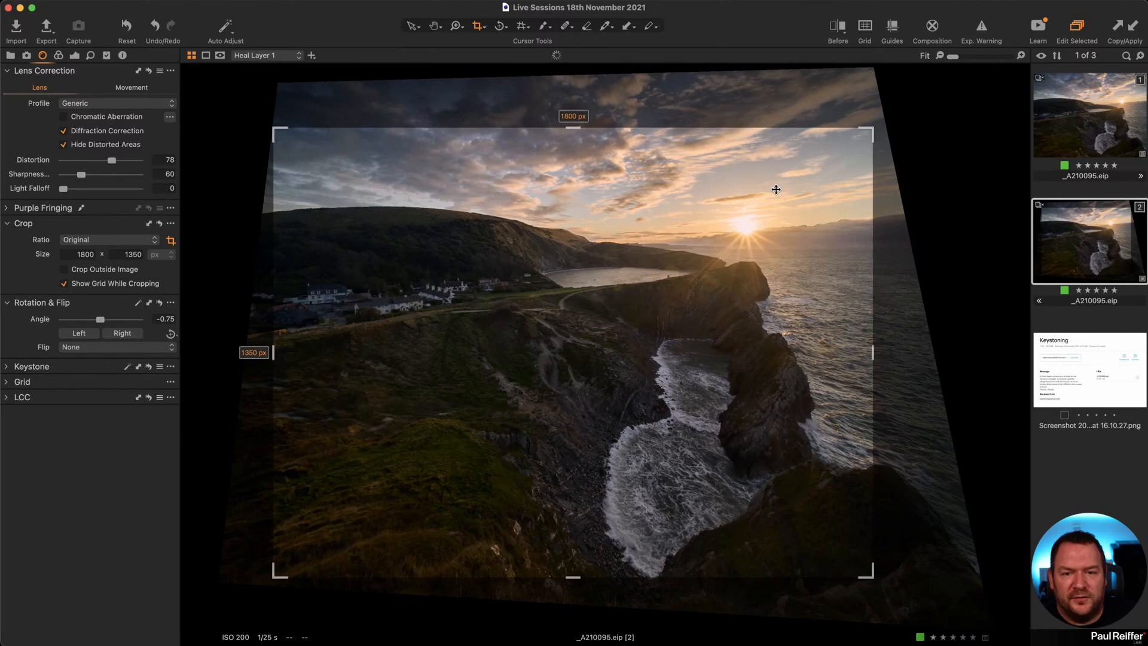
drag(777, 190, 754, 176)
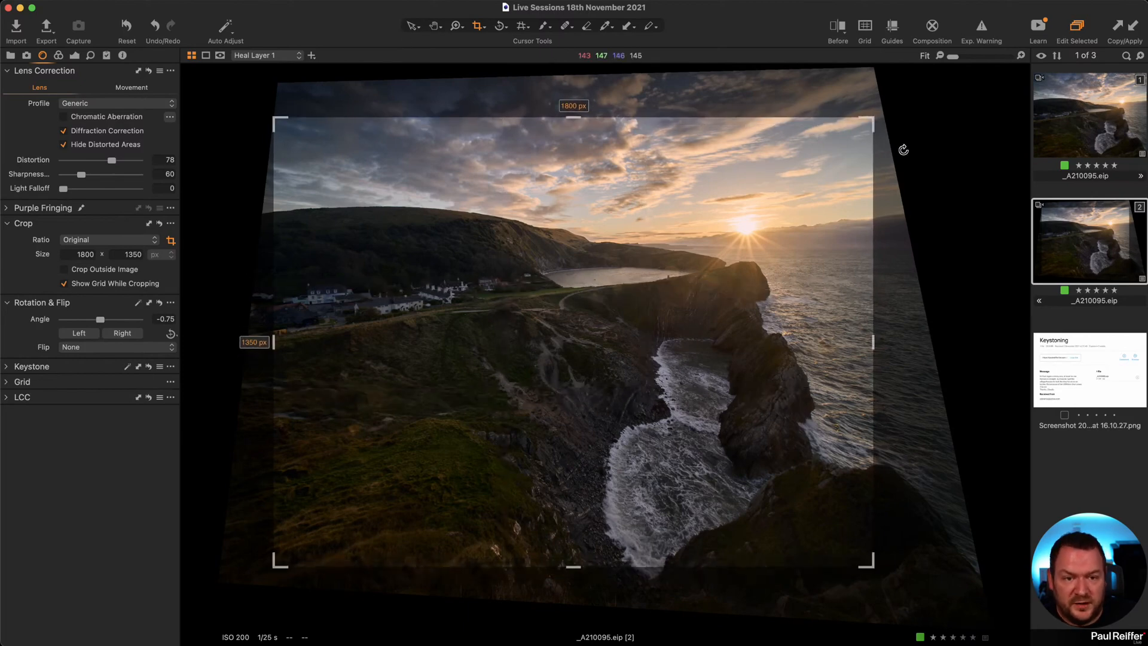
drag(871, 562, 882, 572)
click(412, 27)
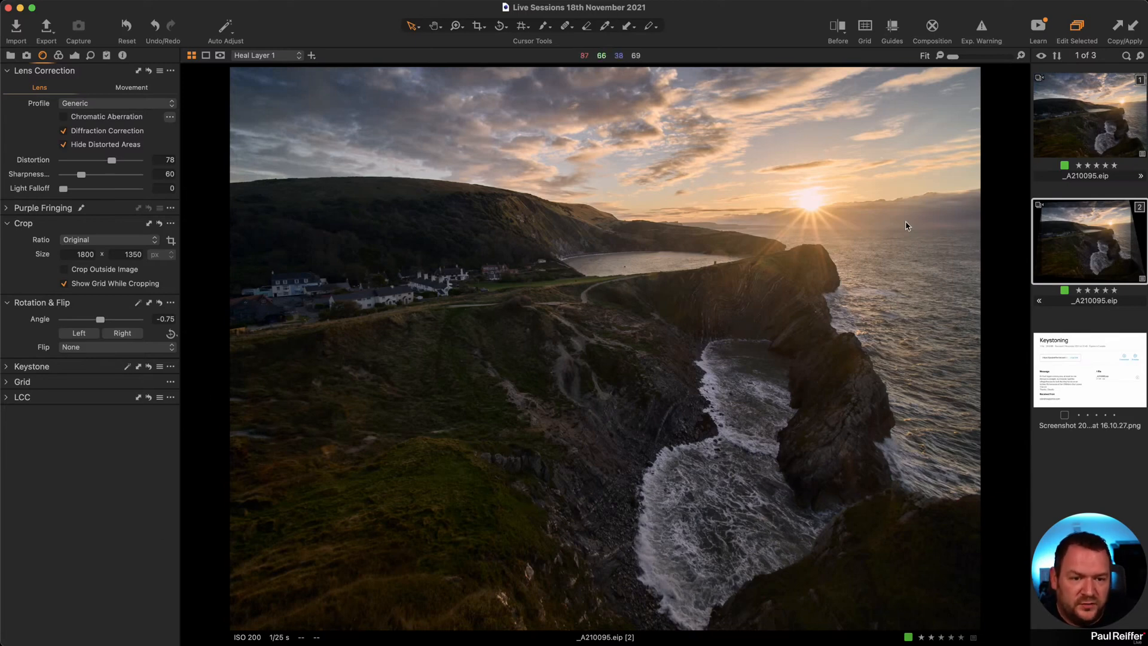
Show the mask of Heal Layer 1 over the dark hillside in the original _A210095.eip at close zoom.
click(1088, 128)
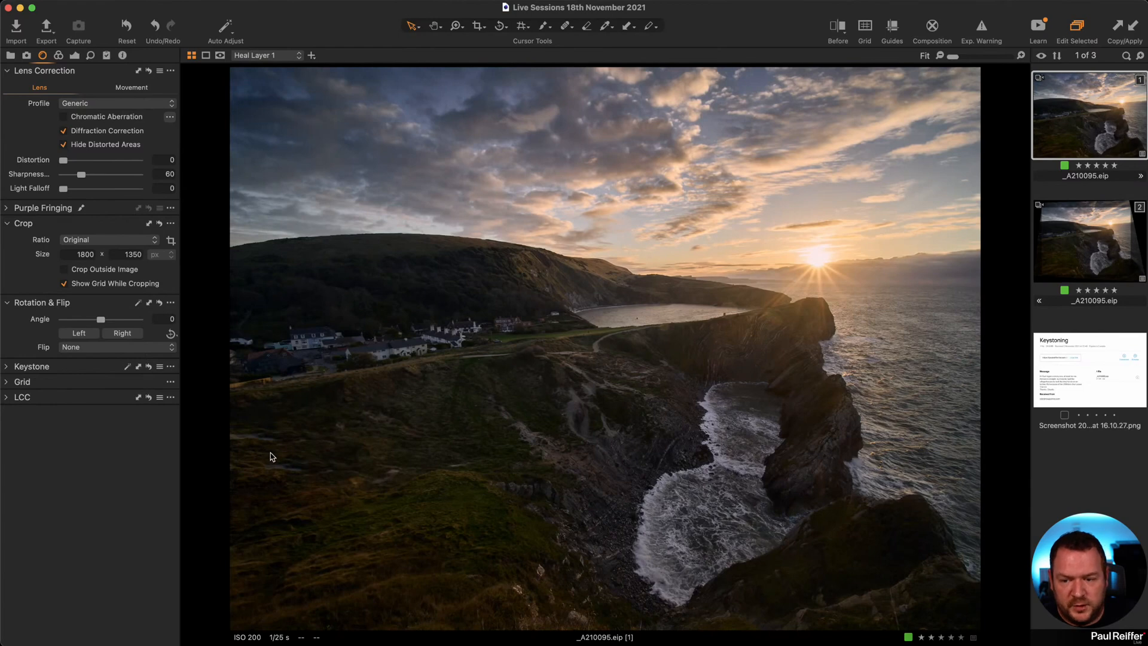
key(z)
drag(375, 381, 162, 512)
scroll(525, 461, up, 1)
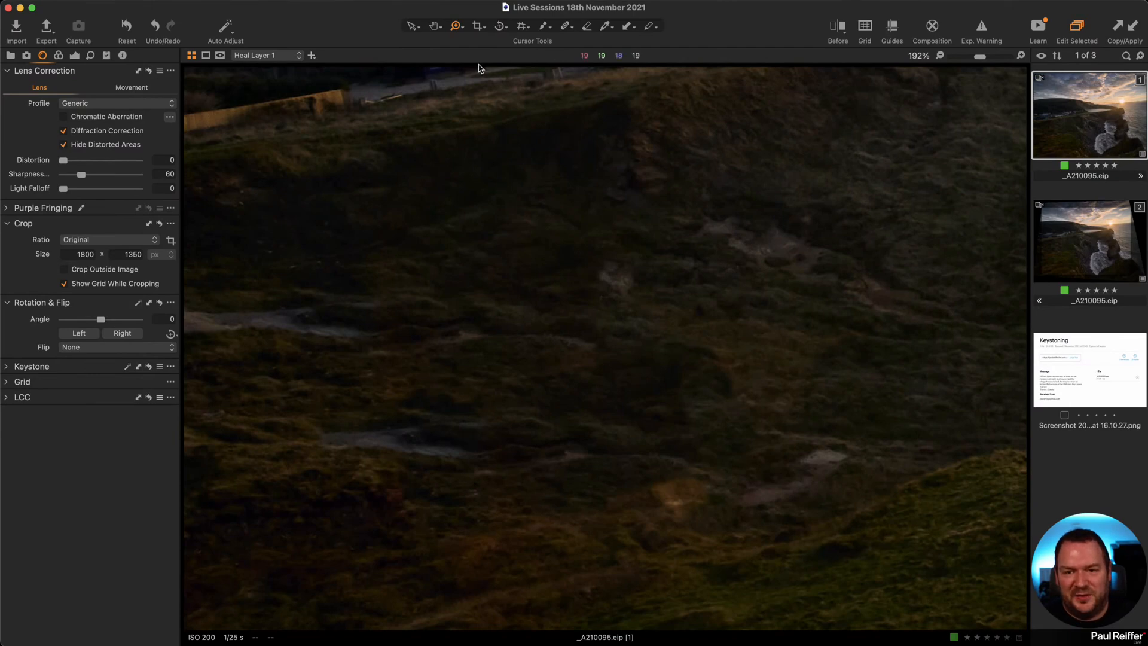
click(74, 55)
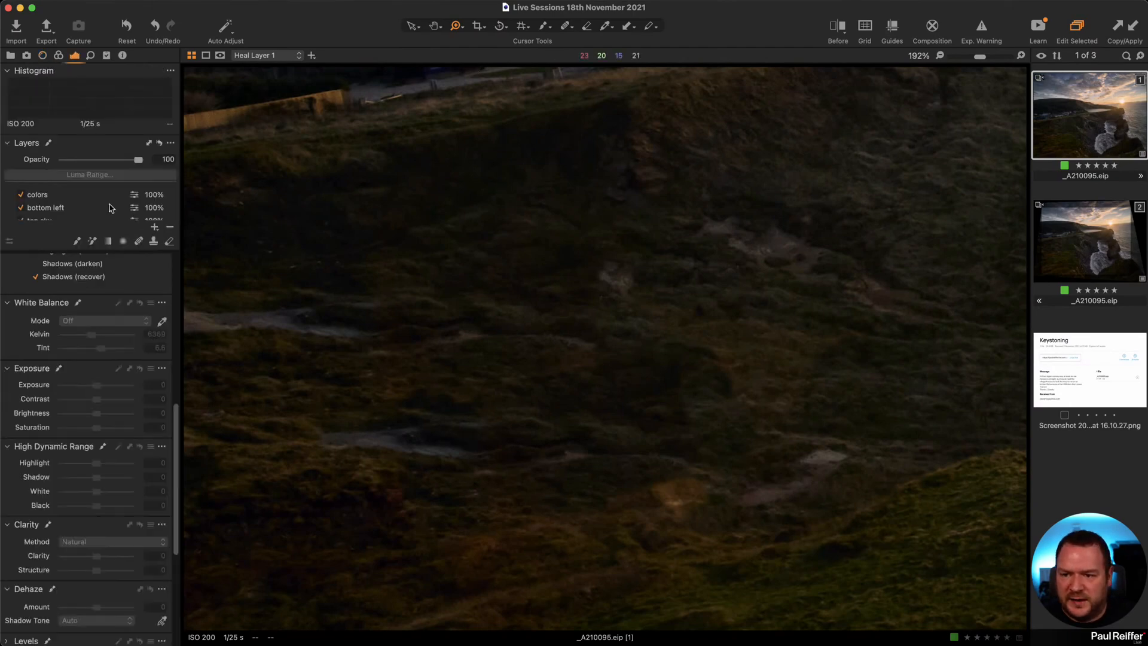
click(74, 296)
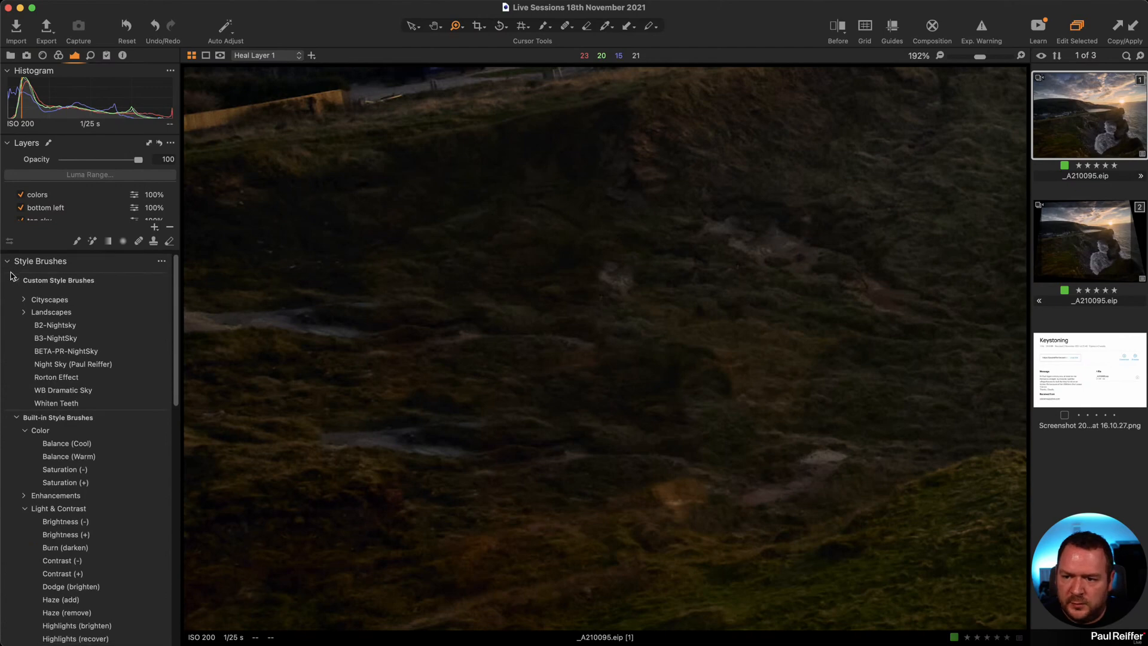
click(8, 263)
scroll(101, 206, down, 3)
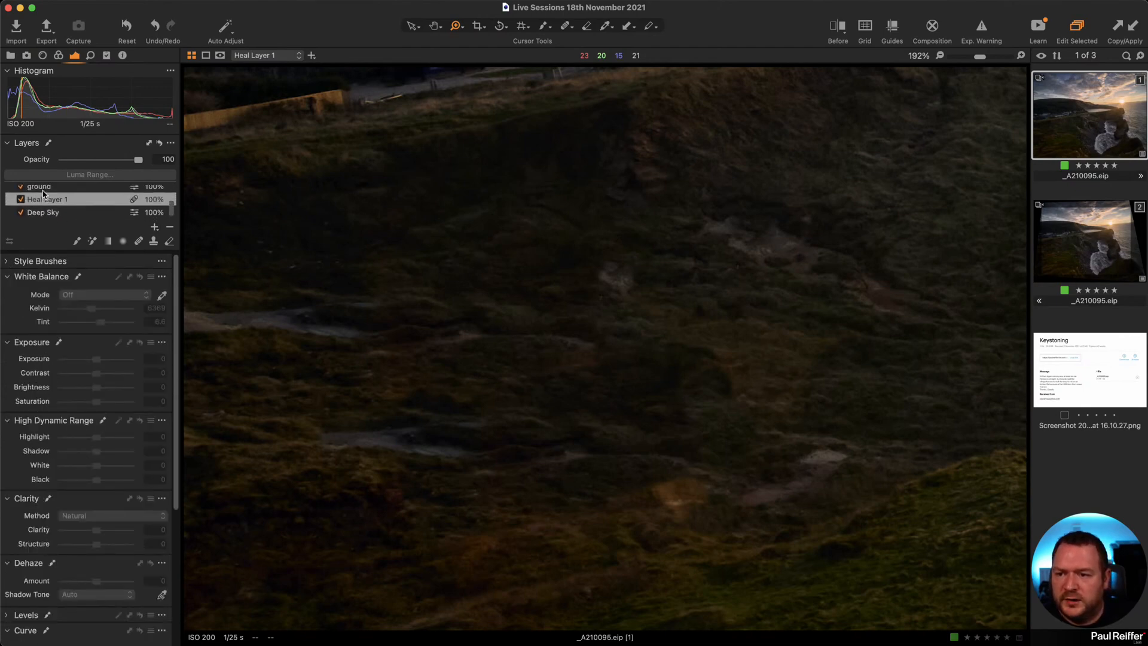
key(m)
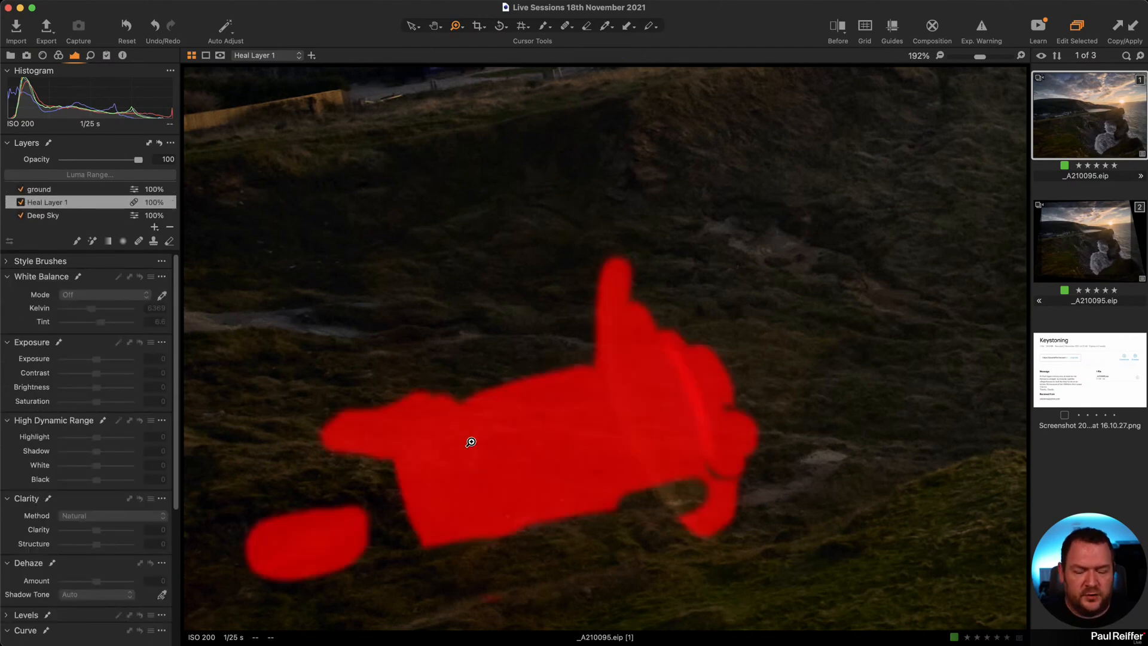
Hide the mask and move the source point of the large central heal farther up the slope.
click(565, 27)
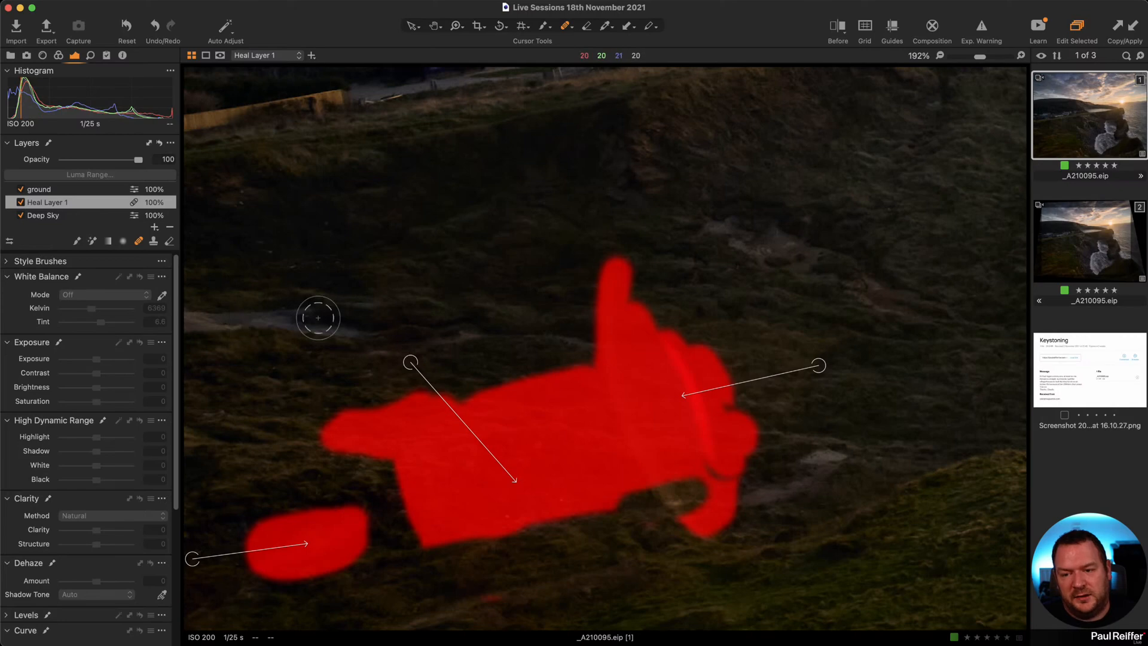
key(m)
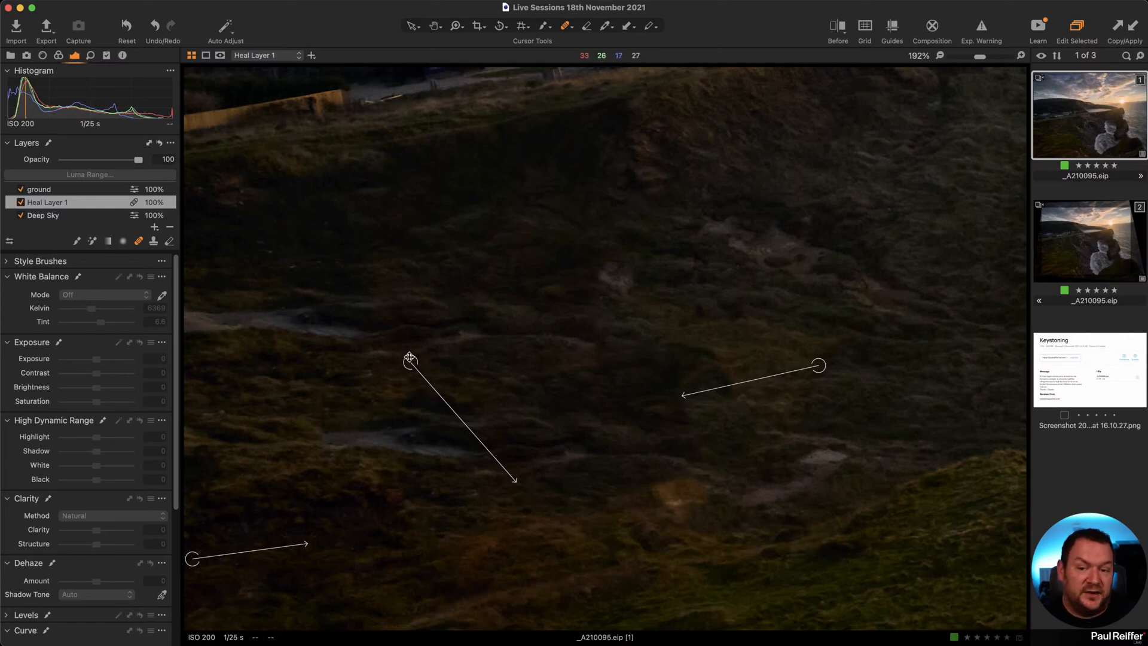
mouse_move(410, 361)
mouse_down()
mouse_move(540, 313)
mouse_move(564, 284)
mouse_move(494, 250)
mouse_move(753, 254)
mouse_move(889, 277)
mouse_move(917, 228)
mouse_move(723, 159)
mouse_move(357, 378)
mouse_move(254, 397)
mouse_move(269, 364)
mouse_move(318, 330)
mouse_move(435, 303)
mouse_move(404, 288)
mouse_up()
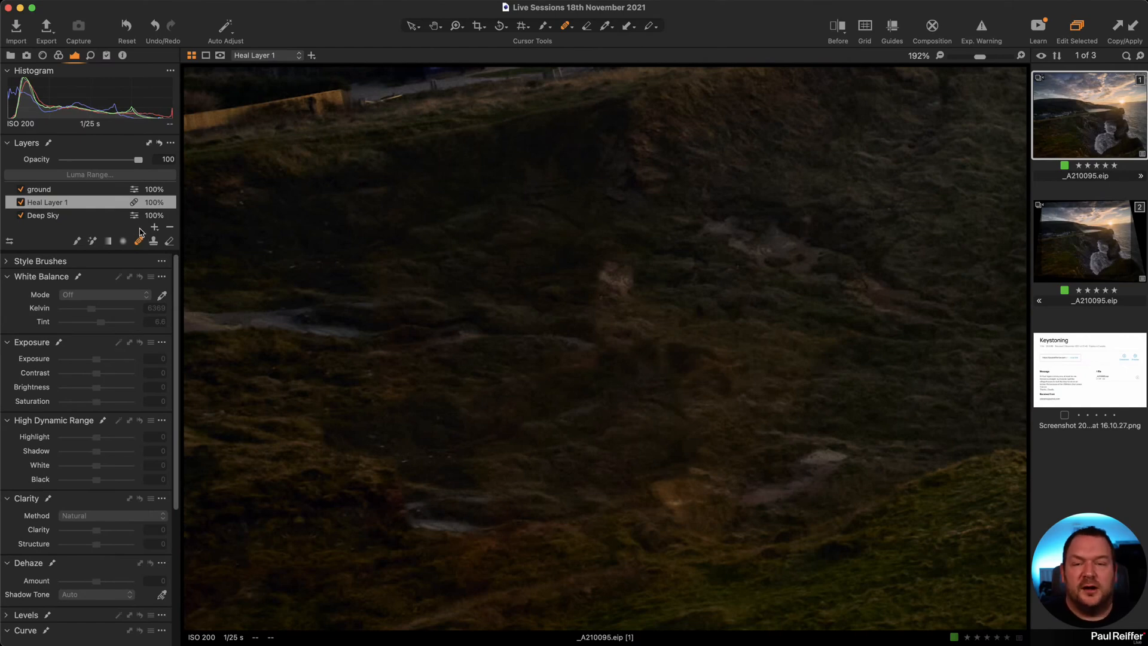
Enlarge the Clone brush and cover the pale patch in the middle of the hillside, sampling dark grass from either side of it.
click(568, 27)
click(618, 45)
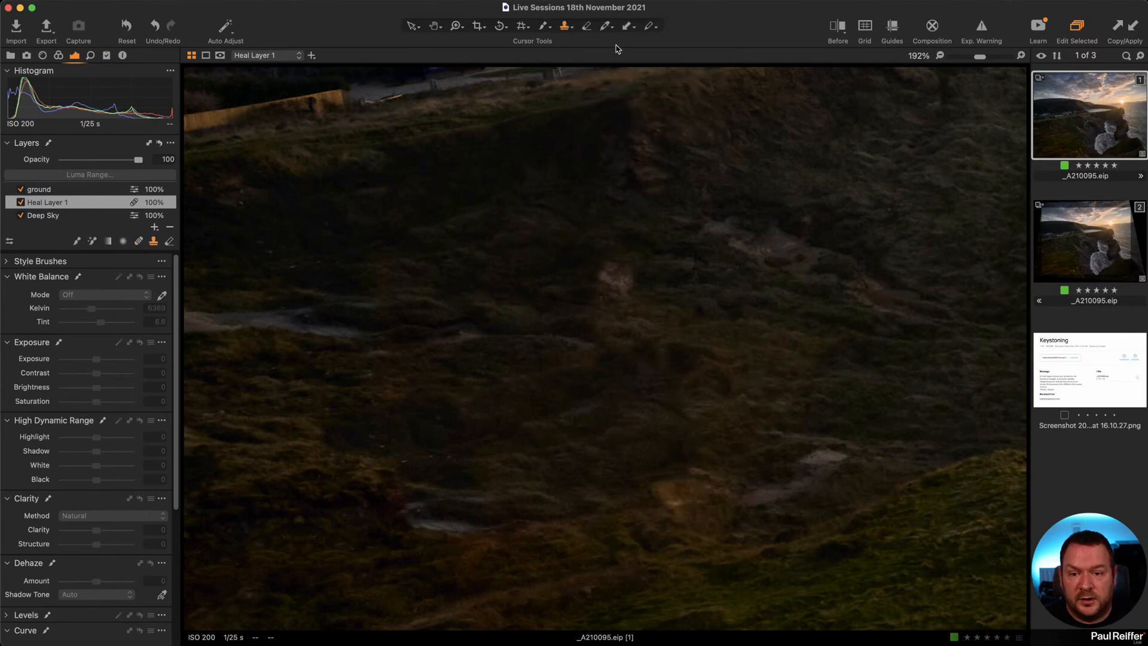
right_click(397, 273)
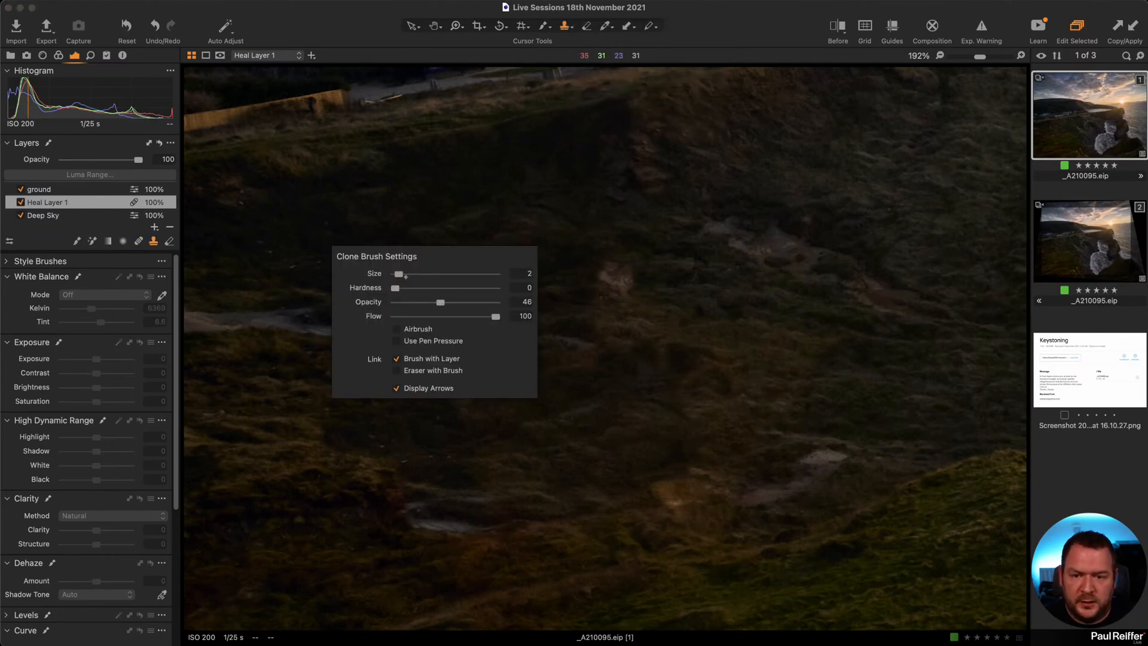
drag(398, 275, 412, 274)
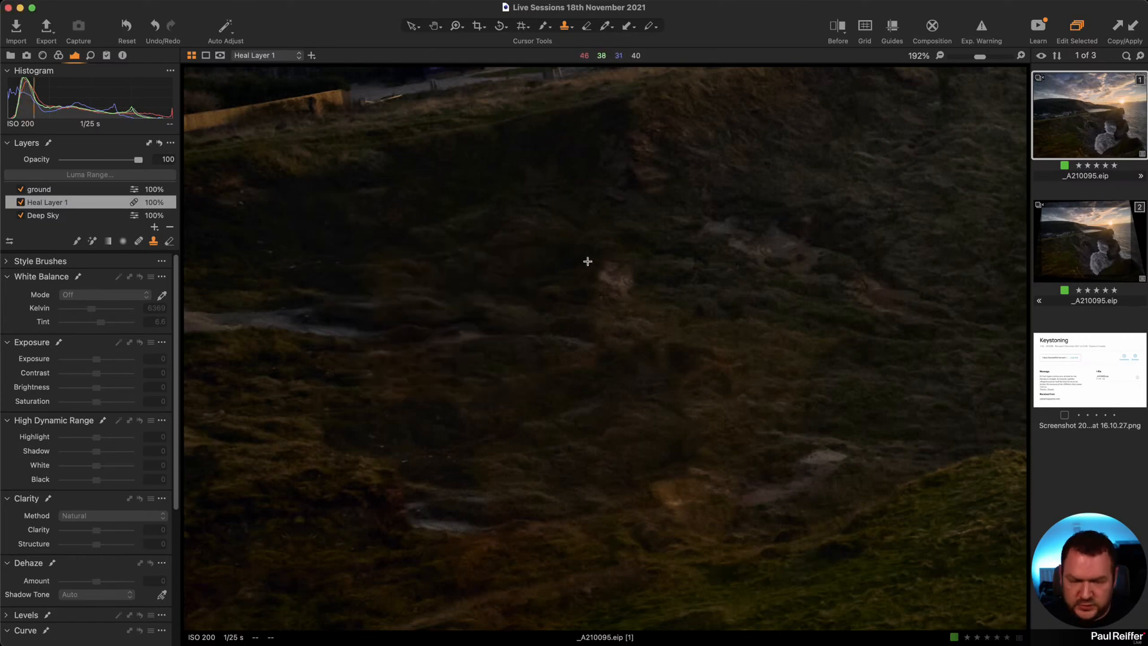
alt+click(502, 232)
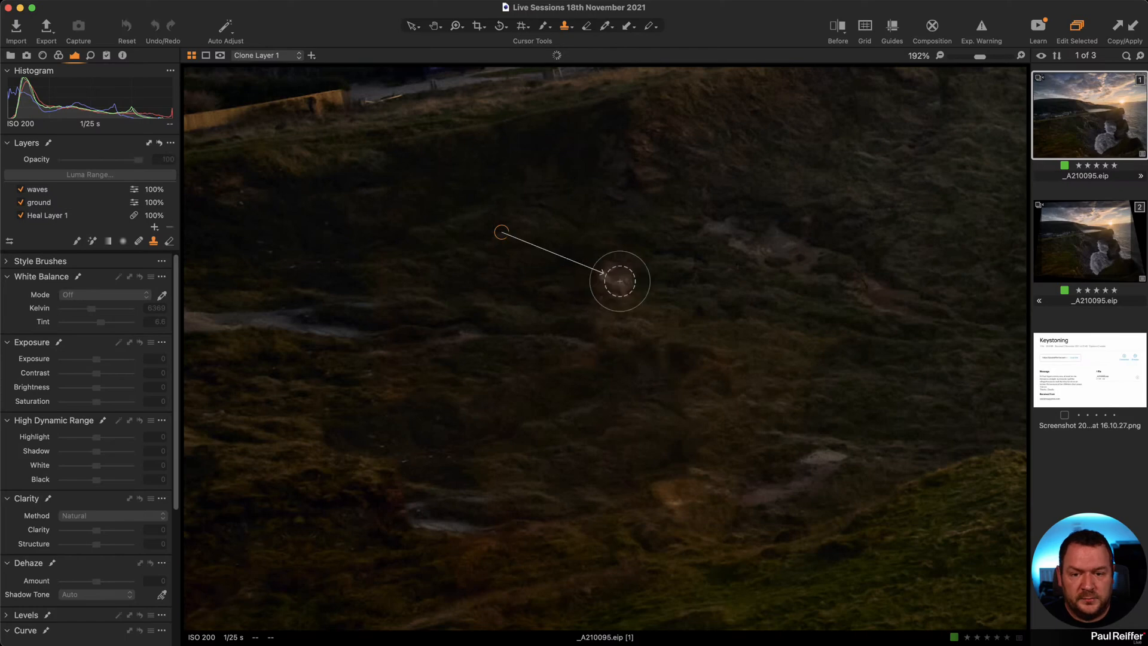
scroll(94, 199, down, 2)
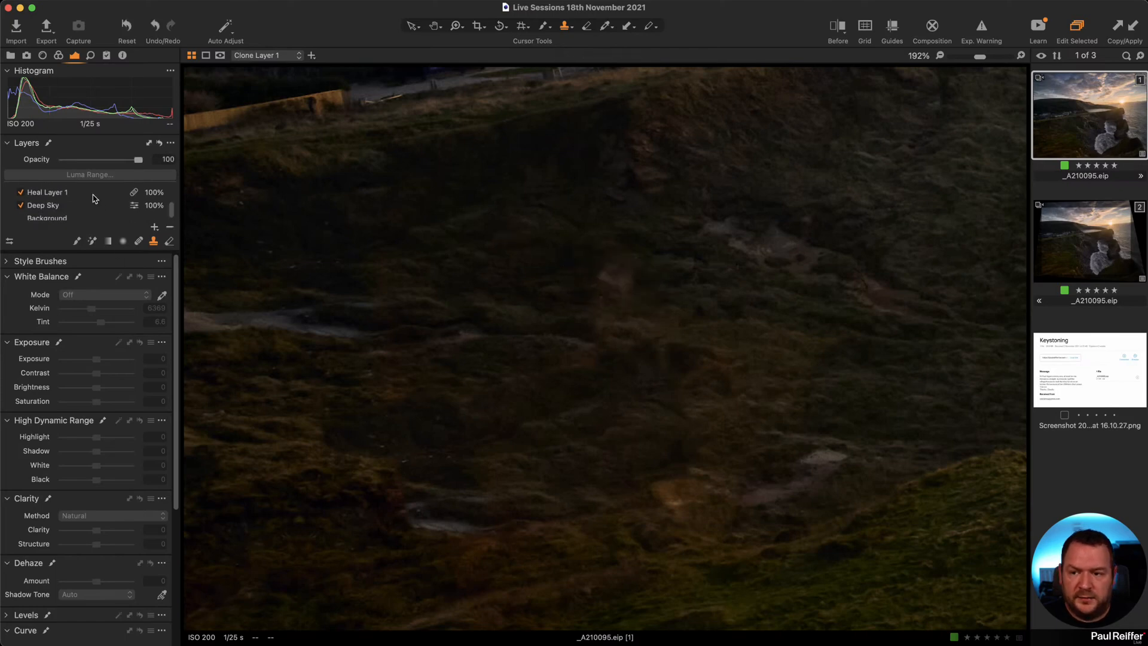
scroll(92, 198, up, 3)
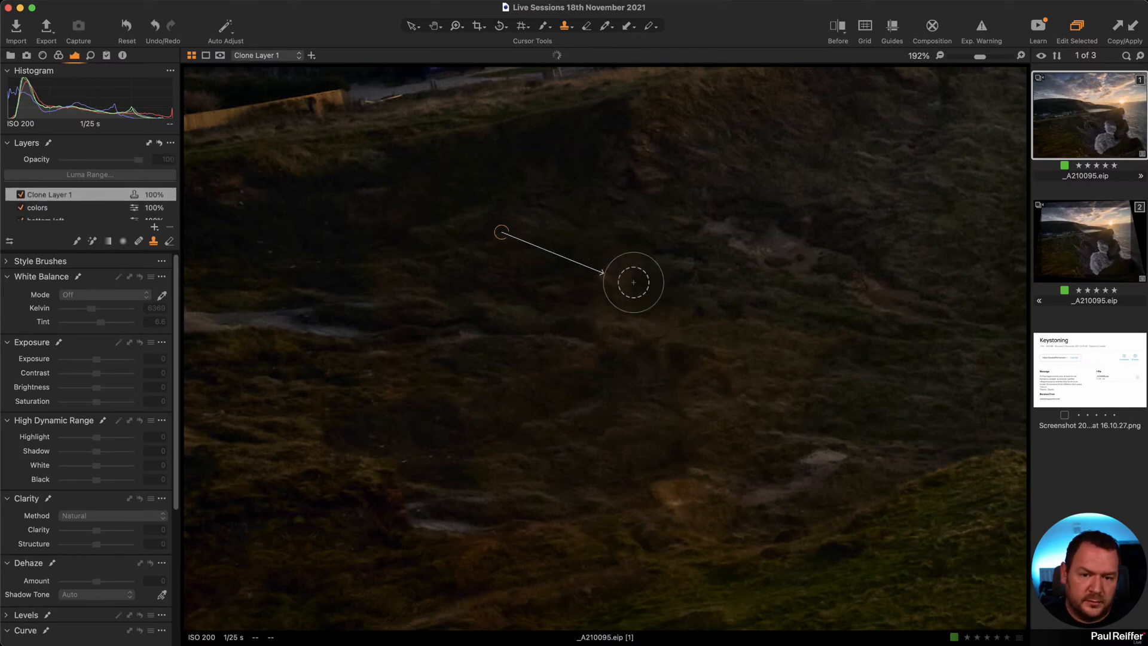
alt+click(797, 318)
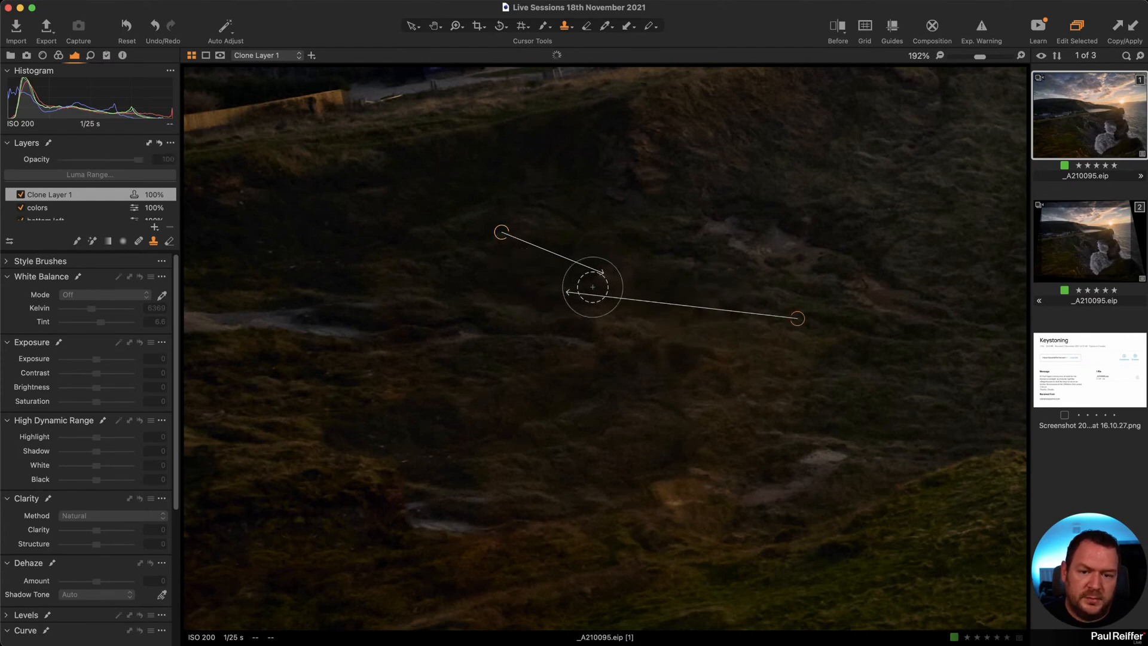
alt+click(276, 393)
mouse_move(478, 386)
mouse_down()
mouse_move(393, 393)
mouse_move(491, 403)
mouse_up()
key(super+z)
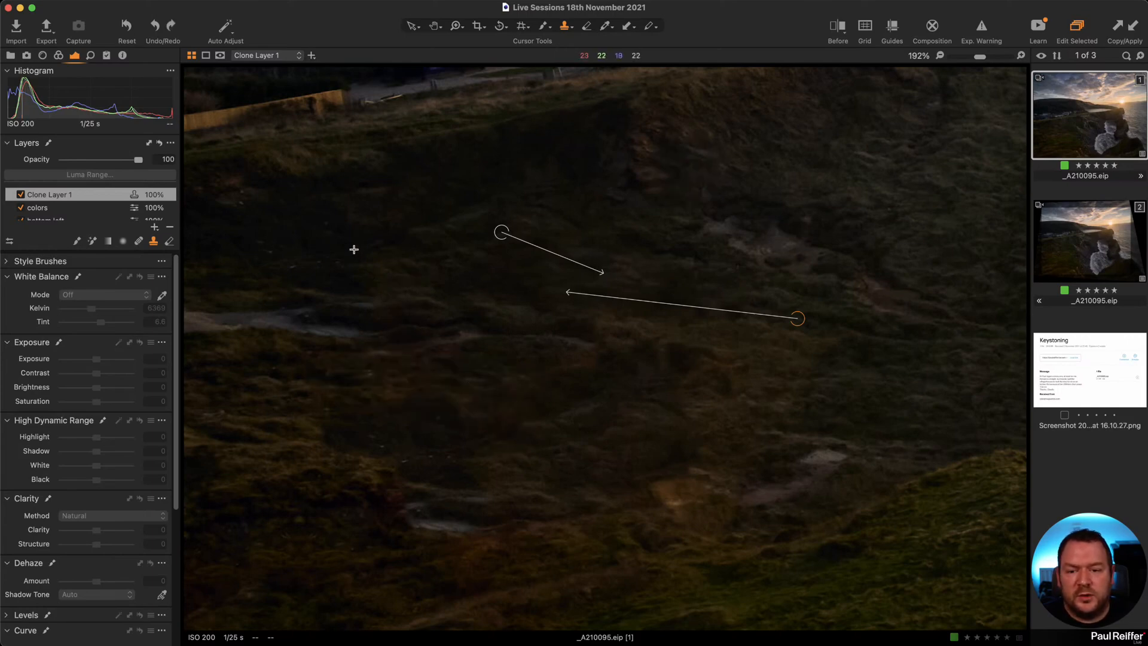
Clone dark grass over the remaining healed patches on the lower hillside, sampling from farther upslope and from the textured grass to the sides.
alt+click(368, 231)
click(428, 370)
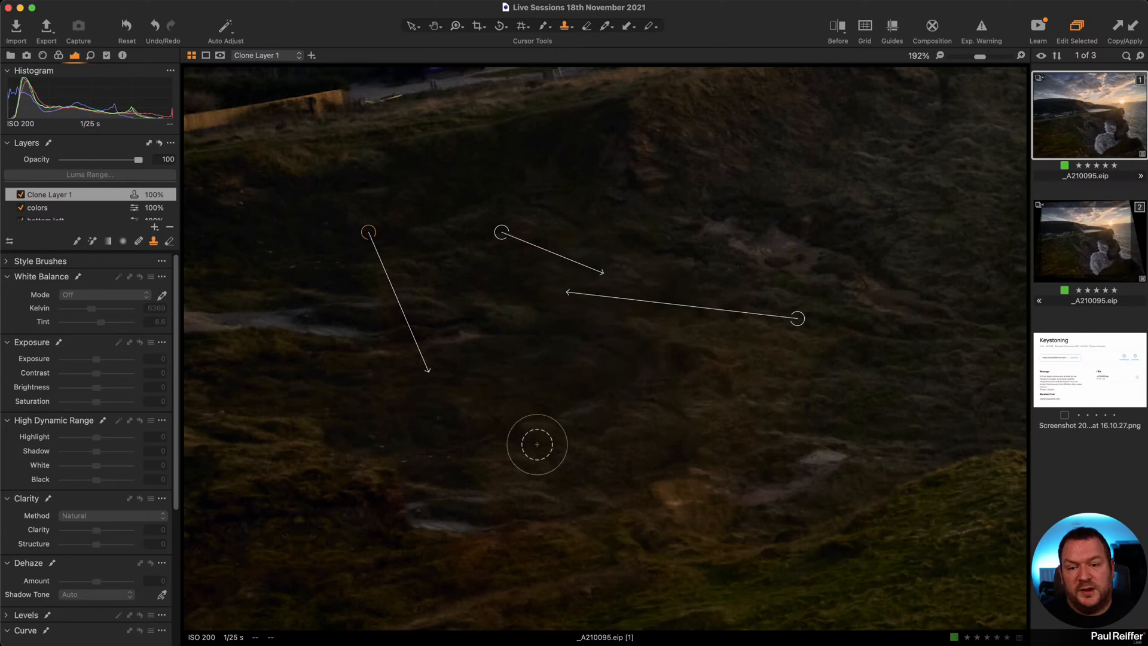
alt+click(251, 429)
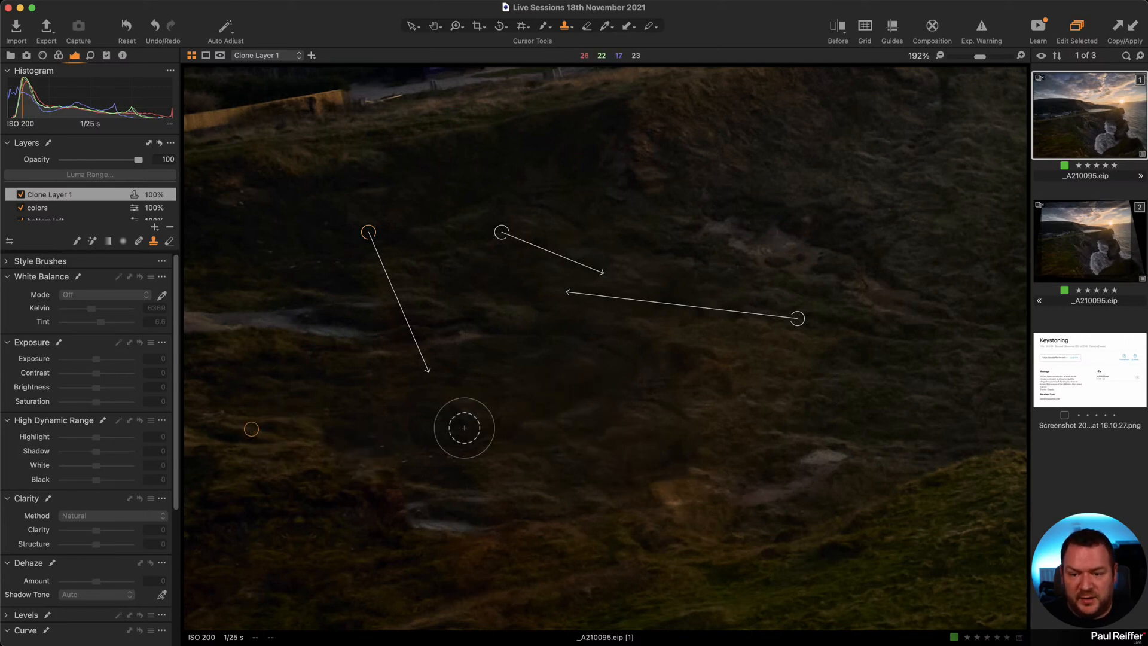
click(461, 428)
alt+click(621, 414)
alt+click(666, 413)
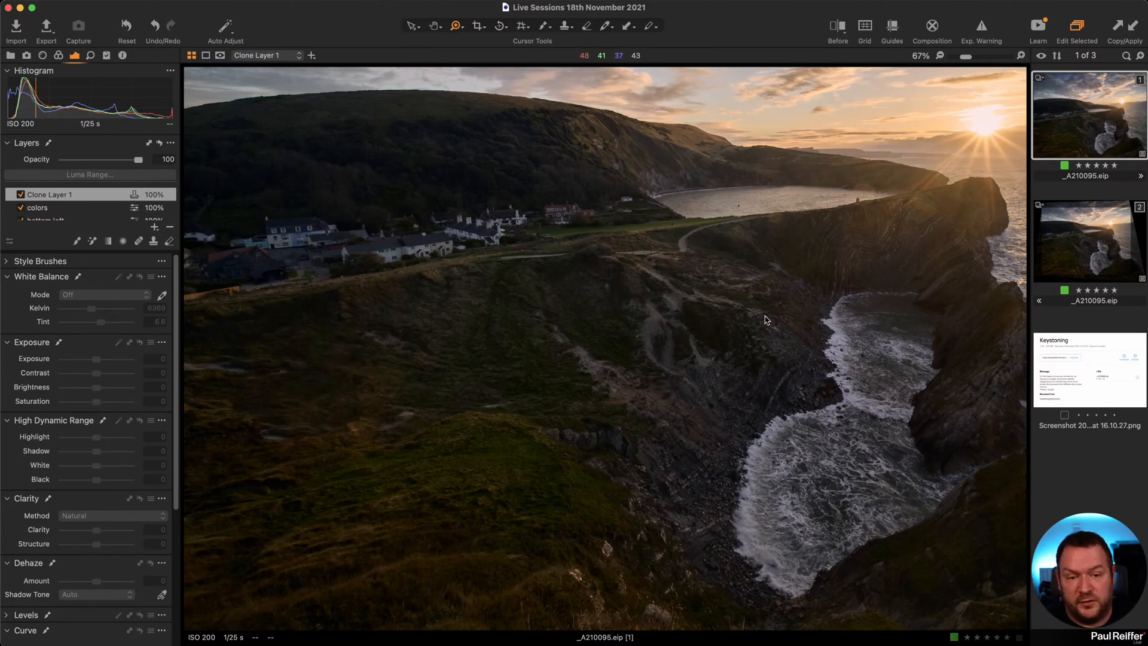
Add a new filled adjustment layer to the corrected variant of _A210095.eip.
click(1073, 248)
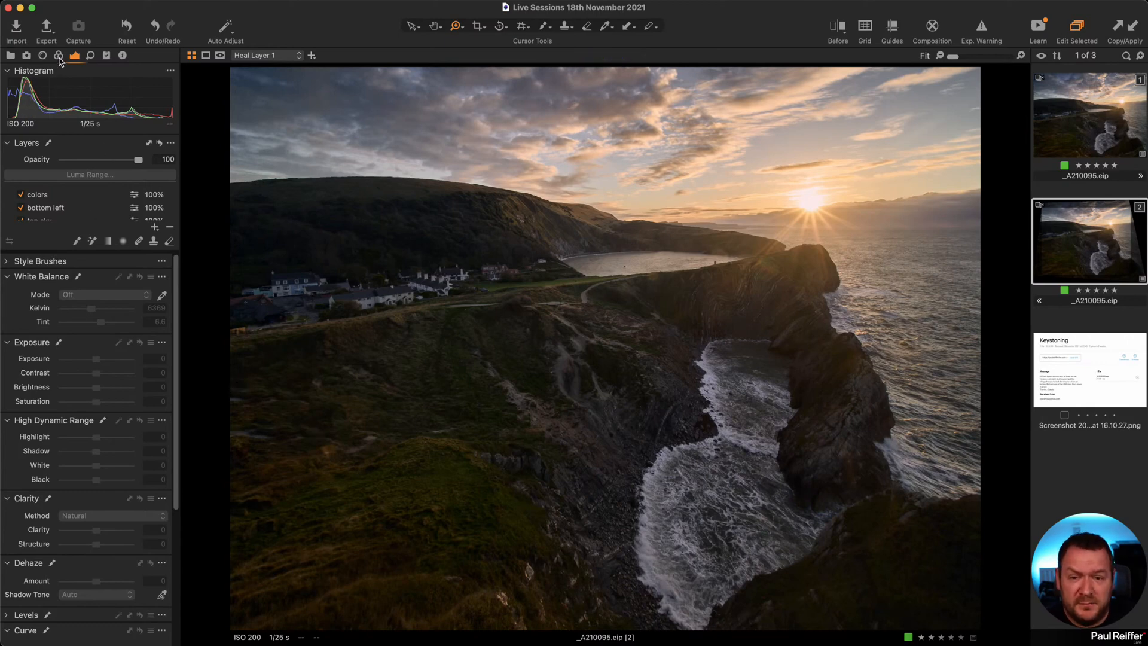
click(45, 207)
scroll(60, 209, down, 3)
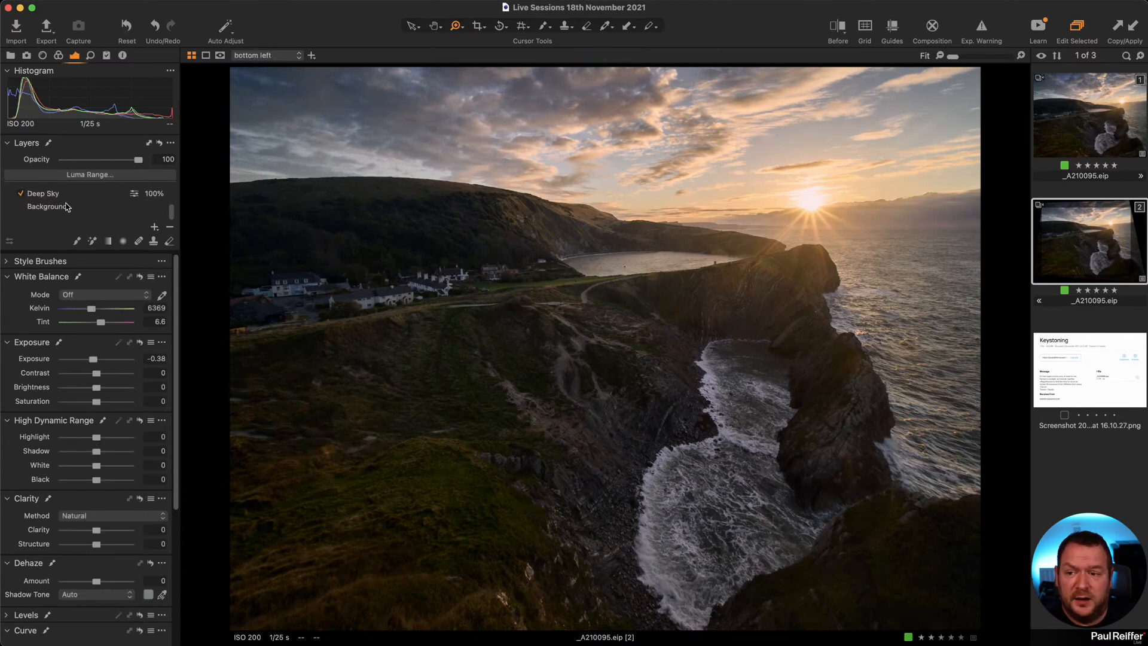
click(68, 209)
right_click(63, 210)
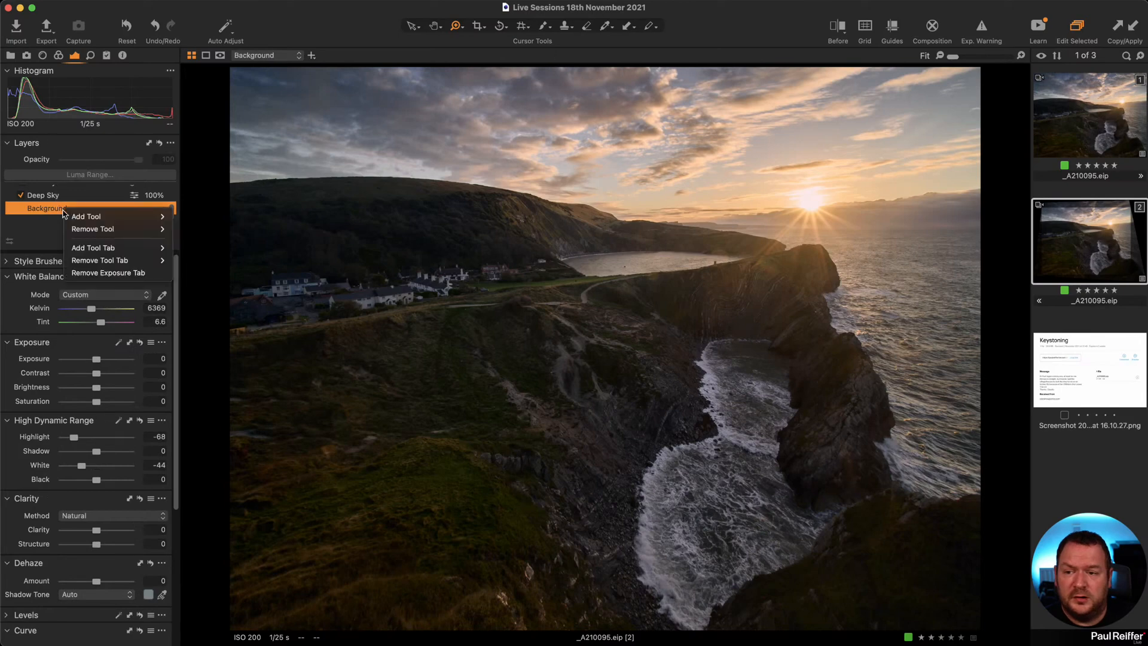
click(35, 209)
click(153, 226)
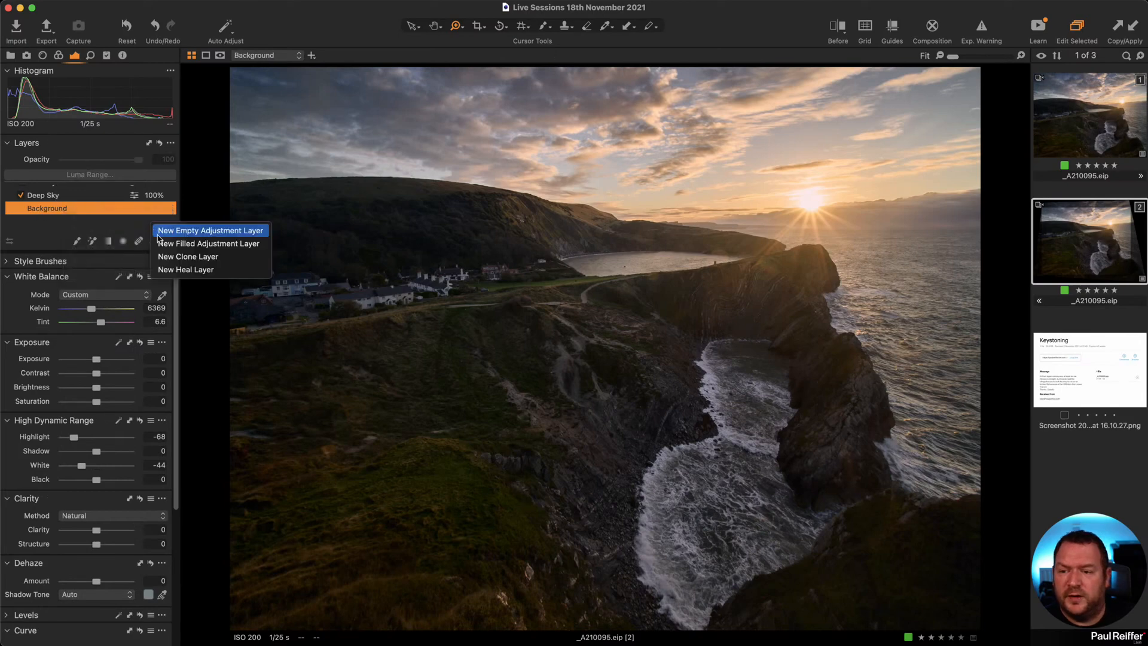
click(186, 243)
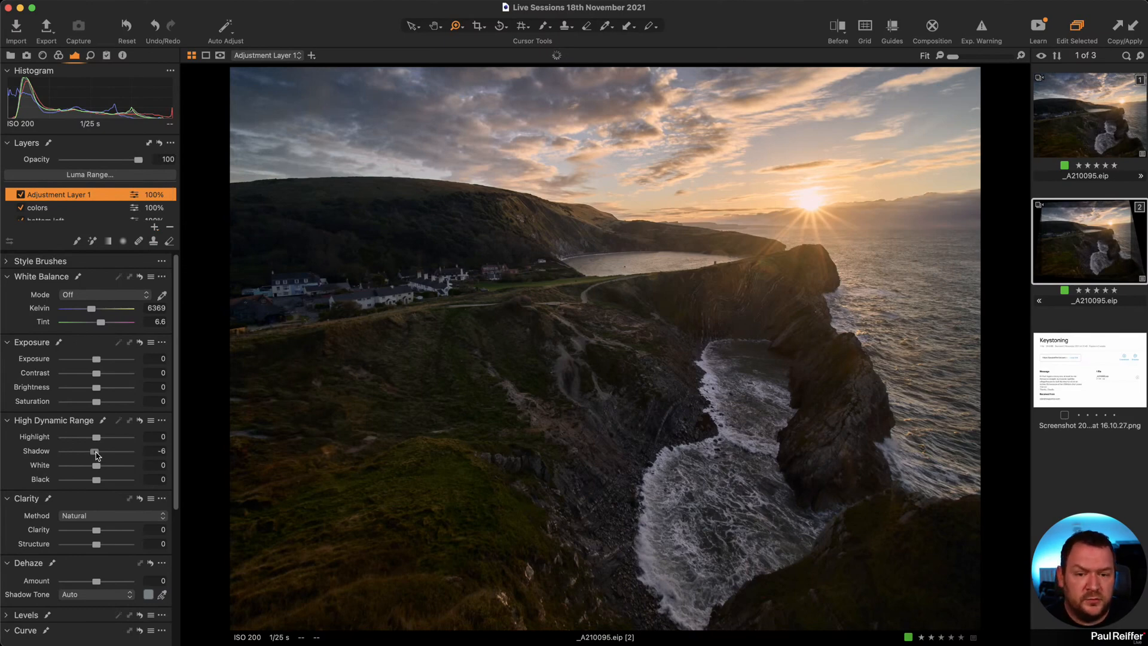
Set Shadow to -10 and Clarity to 17 on Adjustment Layer 1.
drag(96, 453, 95, 453)
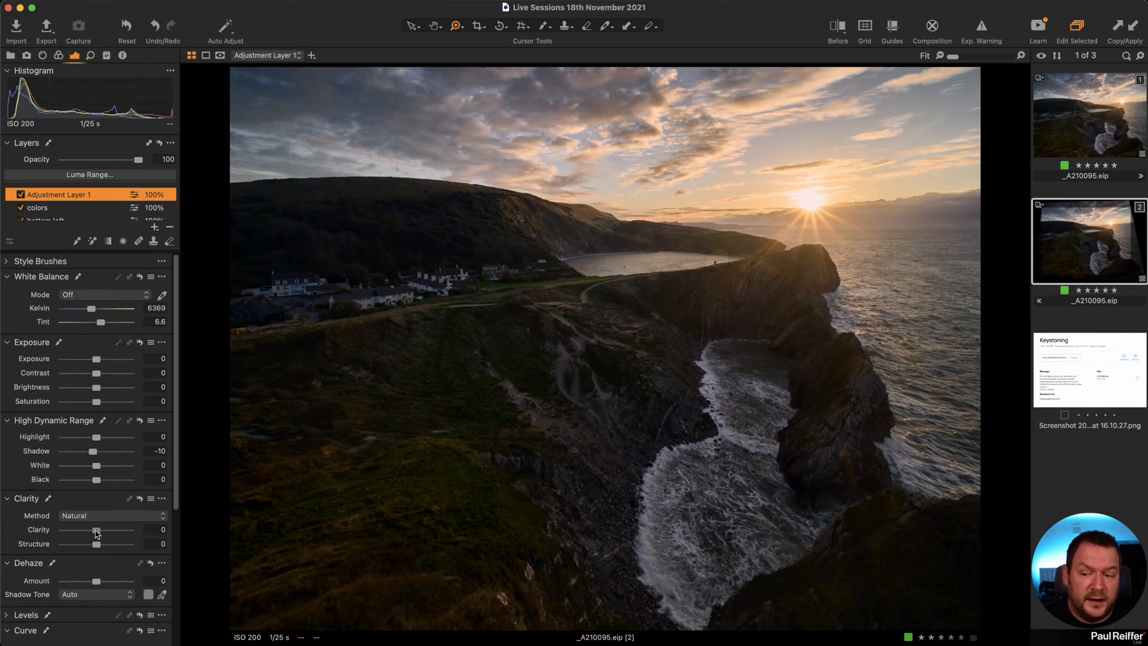
drag(96, 532, 102, 533)
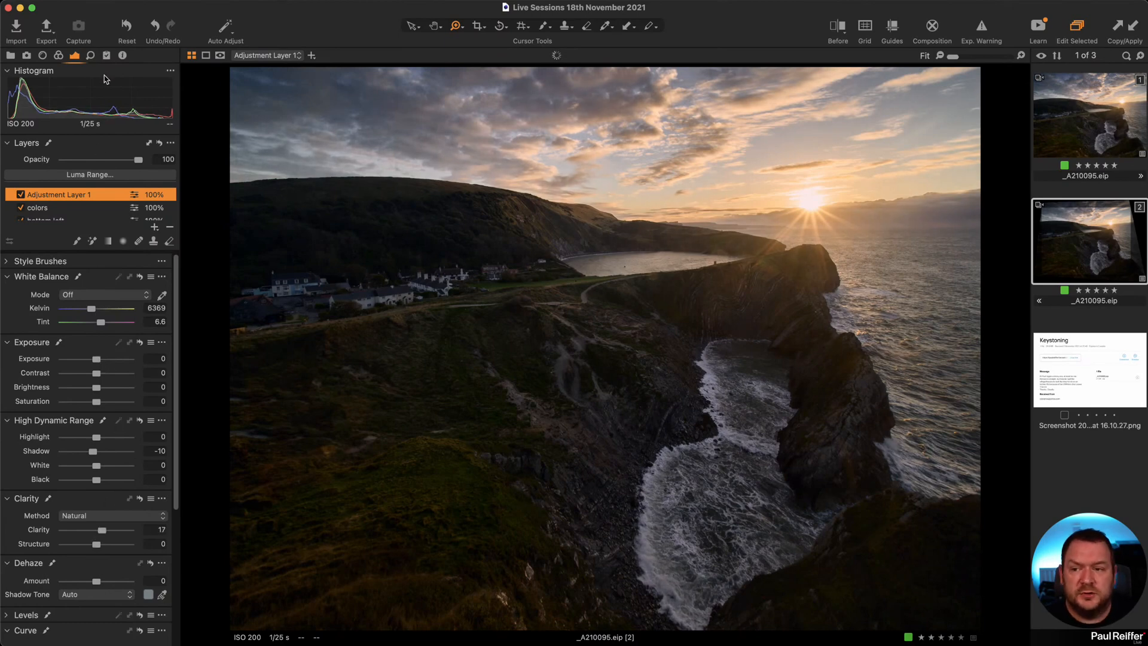
click(58, 56)
click(72, 57)
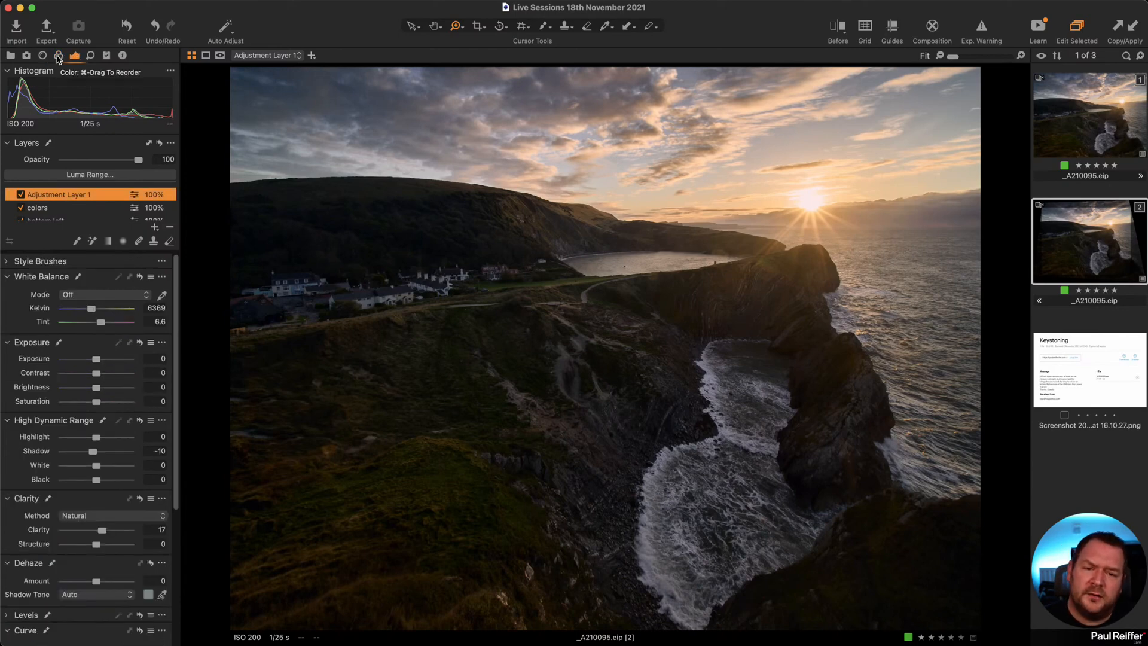
Grade Adjustment Layer 1 with 3-Way Color Balance: orange highlights, yellow midtones and slightly blue shadows, with the midtones darkened and more saturated.
click(58, 56)
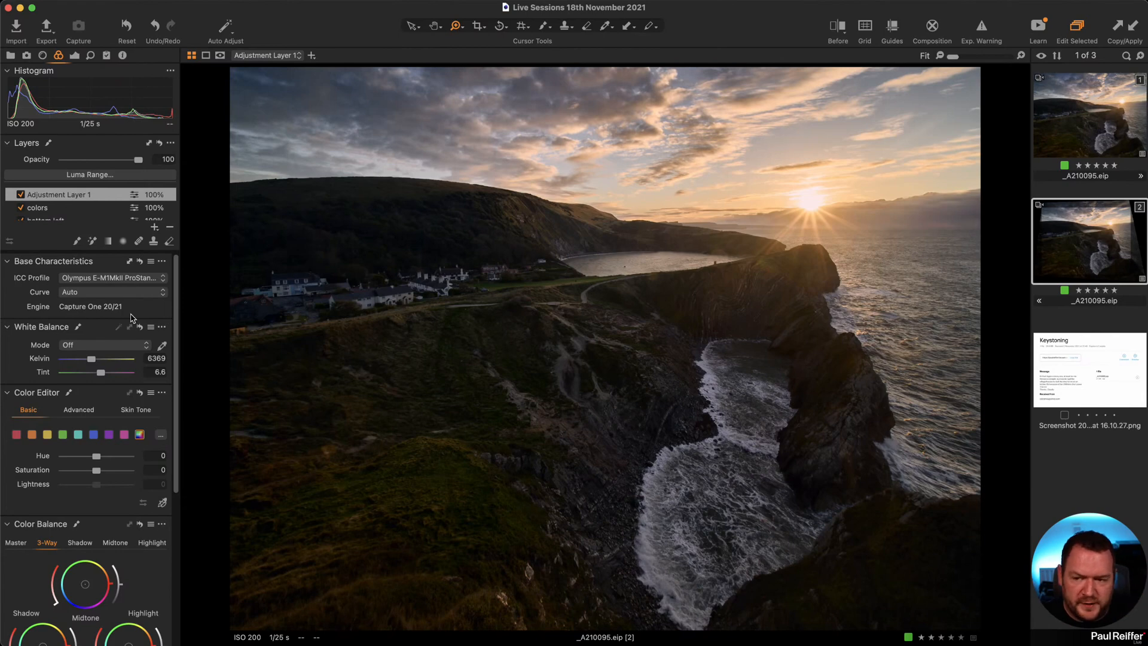
scroll(78, 470, down, 6)
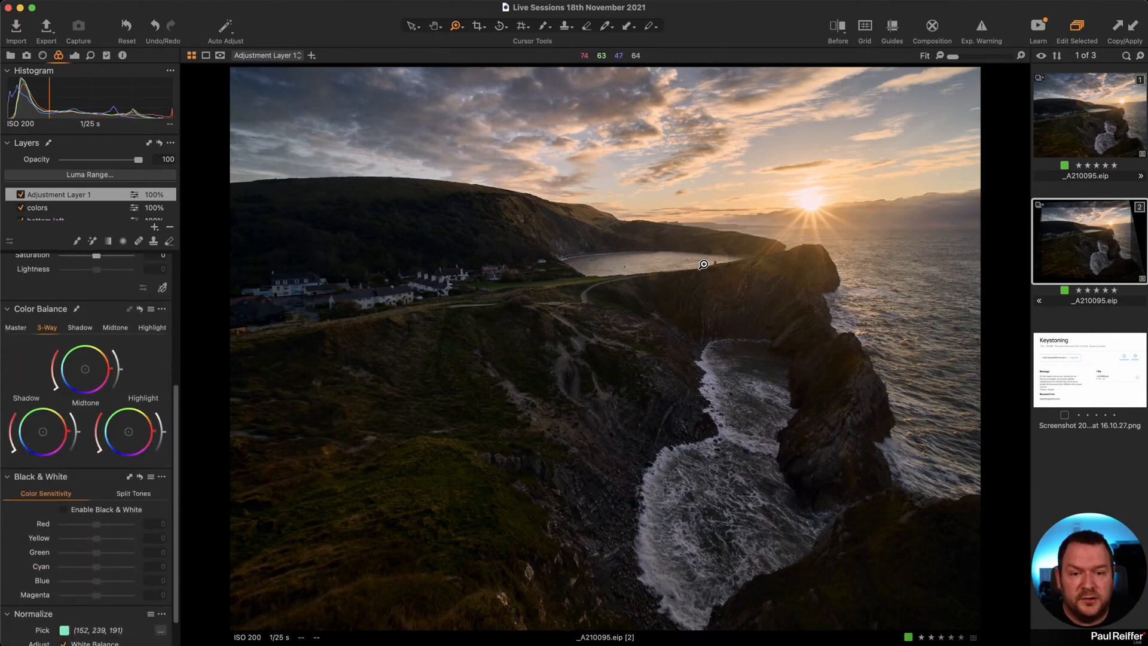
drag(131, 433, 137, 426)
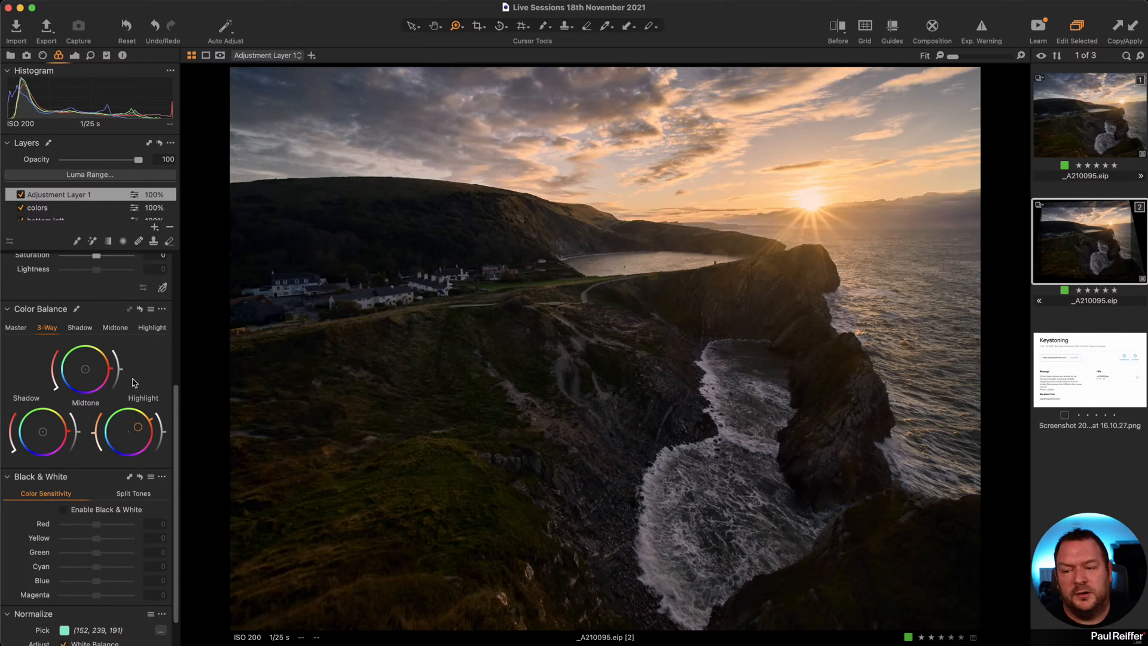
drag(87, 369, 84, 366)
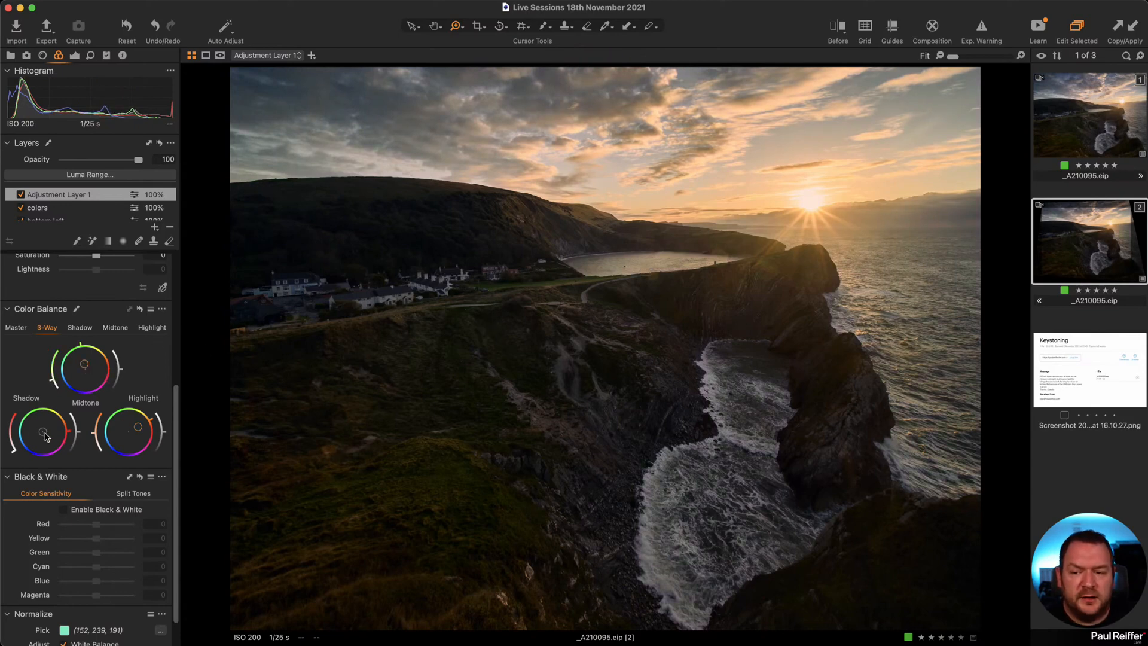
drag(46, 437, 42, 432)
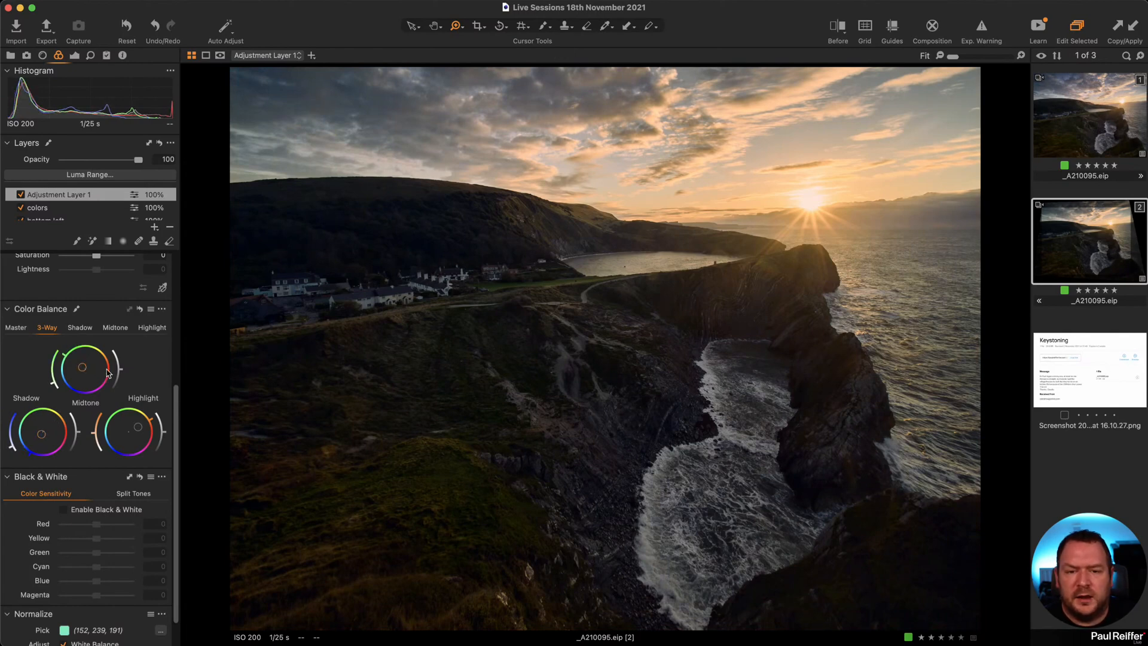
click(140, 310)
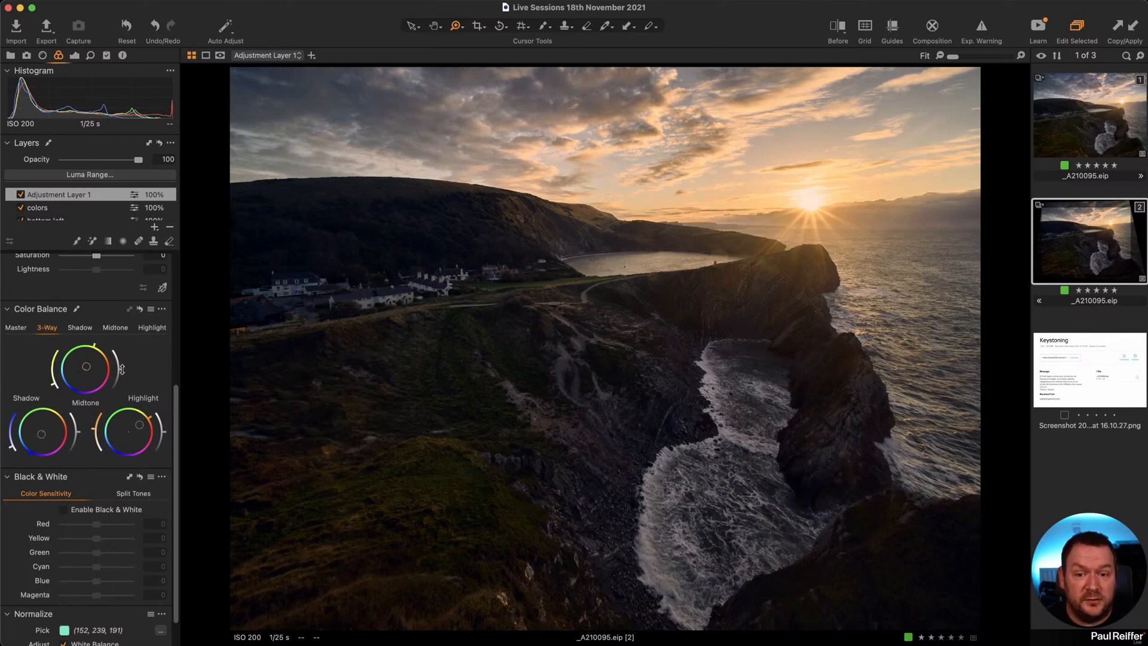
drag(123, 373, 119, 377)
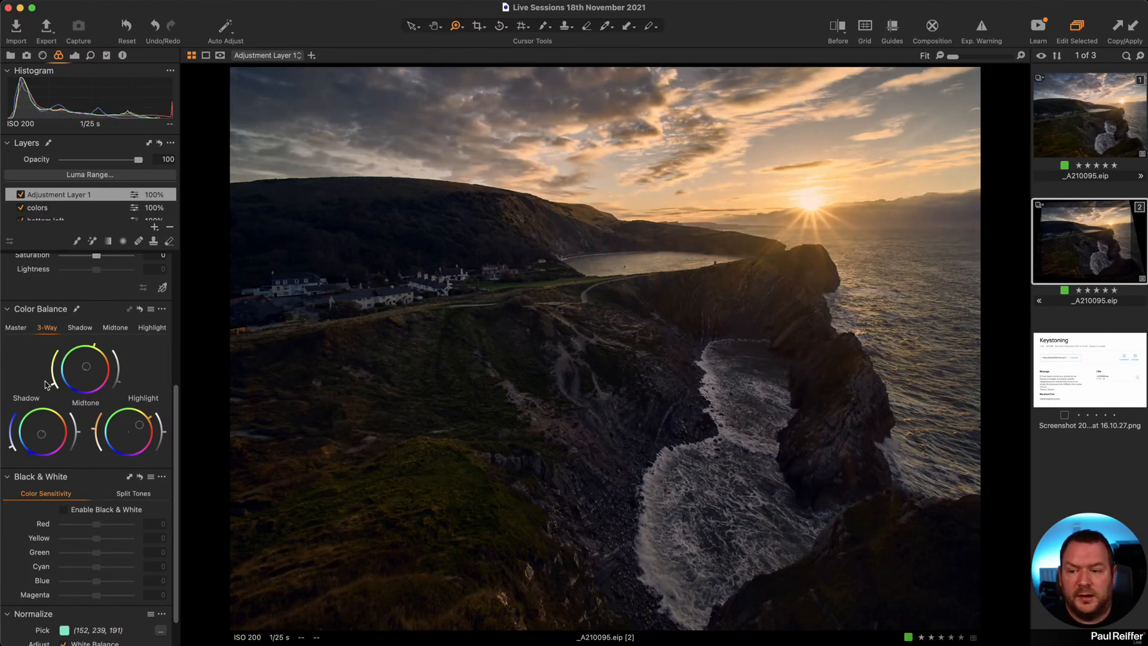
drag(54, 389, 55, 382)
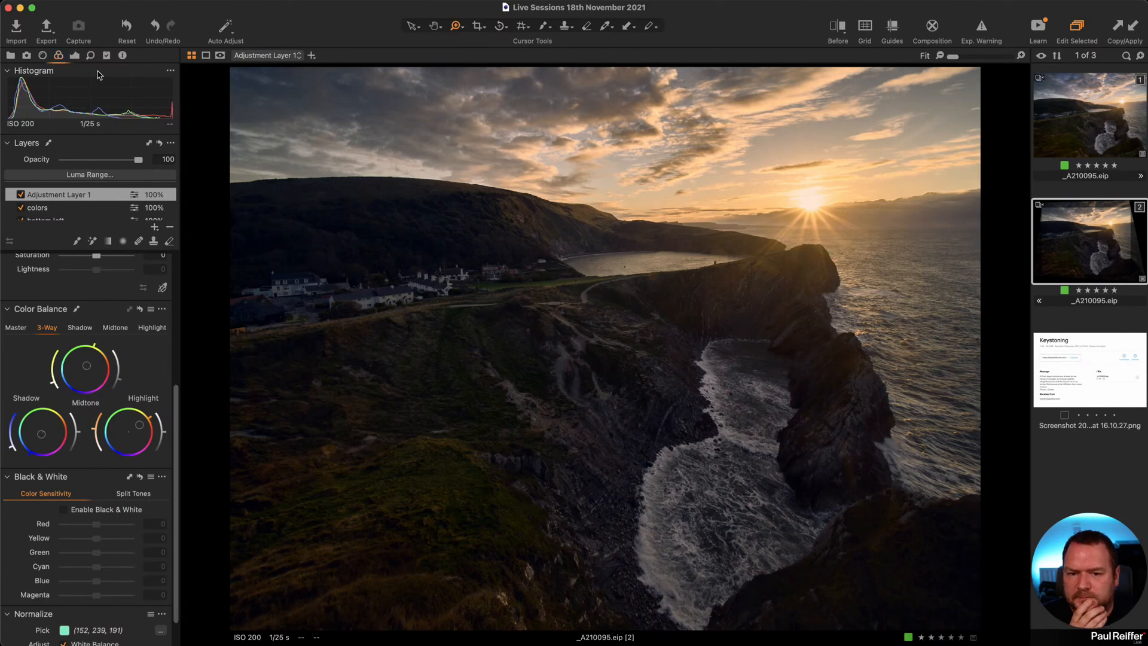
Create Adjustment Layer 2 with a slanted linear gradient mask covering the land and sea, extending its upper fade into the sky.
click(74, 55)
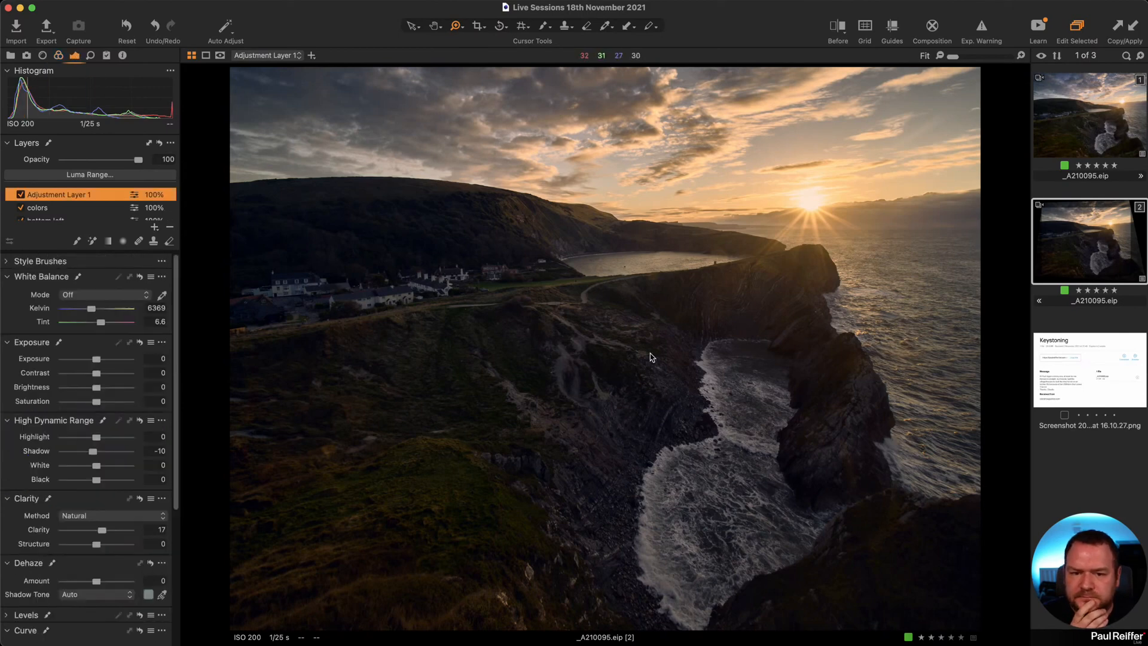
click(155, 228)
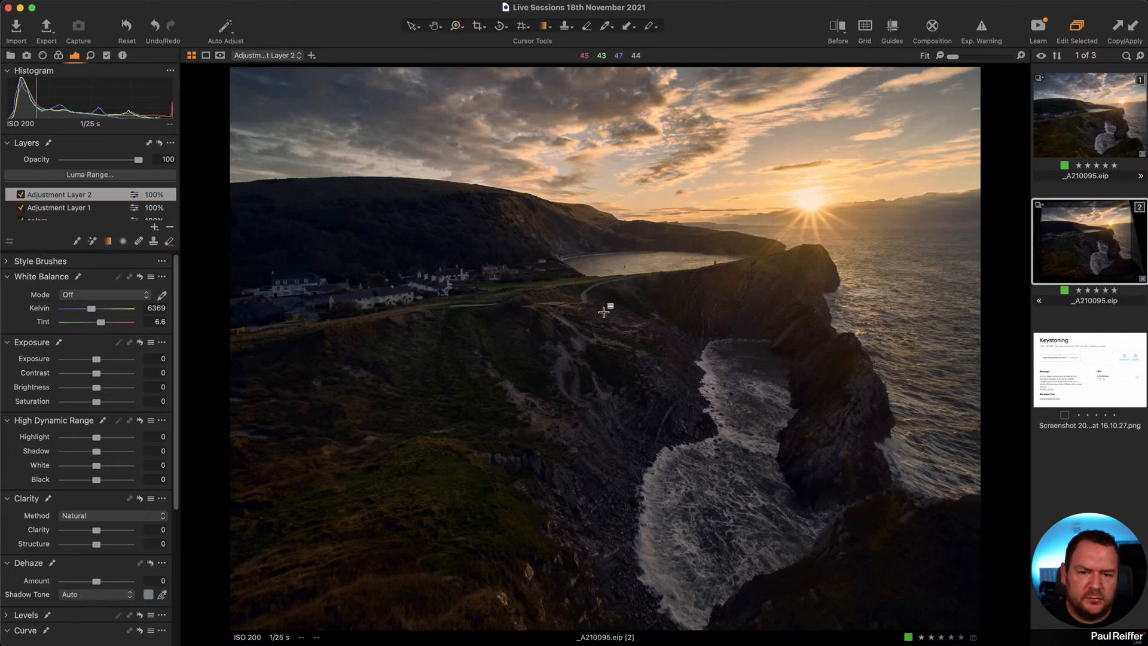
key(l)
mouse_move(617, 313)
mouse_down()
mouse_move(635, 197)
mouse_move(620, 179)
mouse_up()
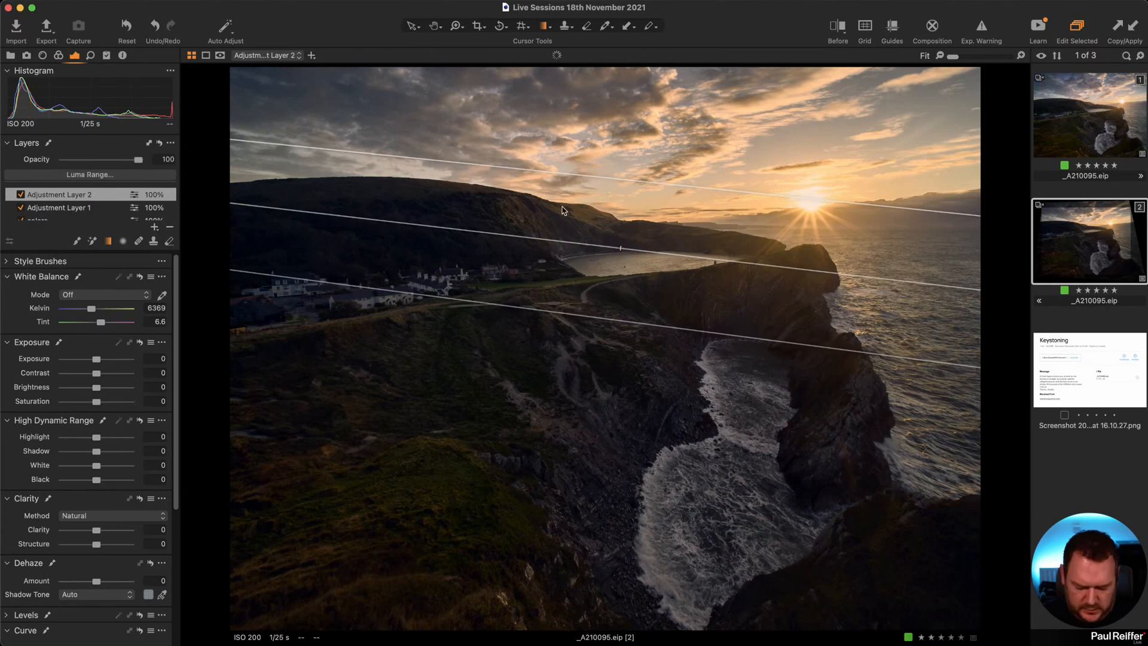
key(m)
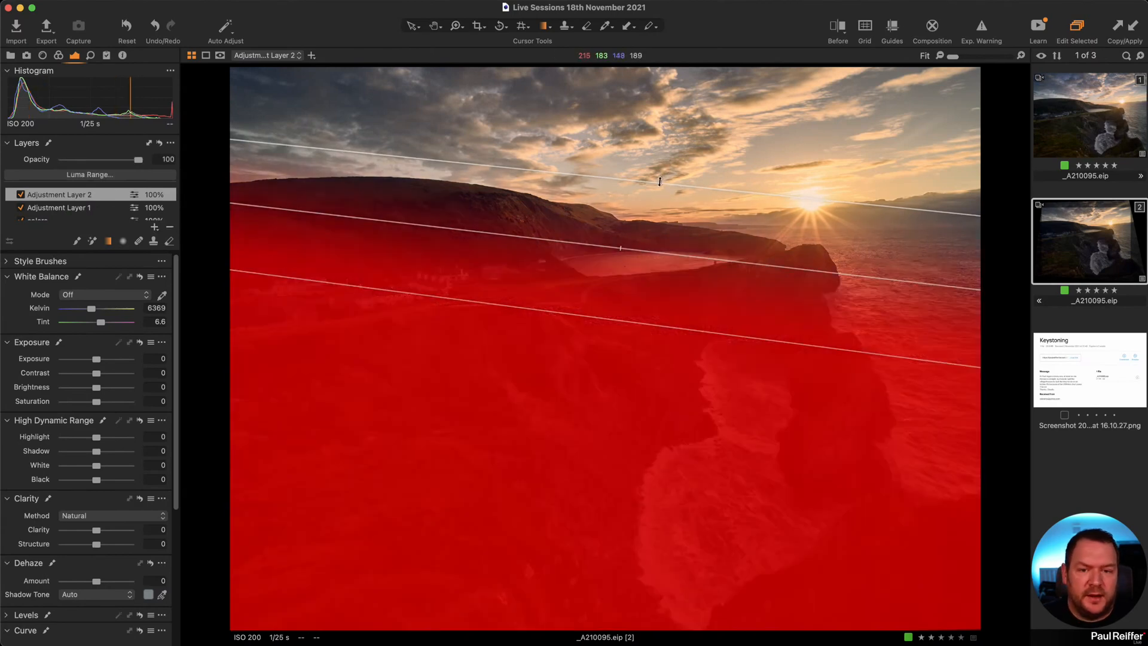
drag(661, 178, 669, 140)
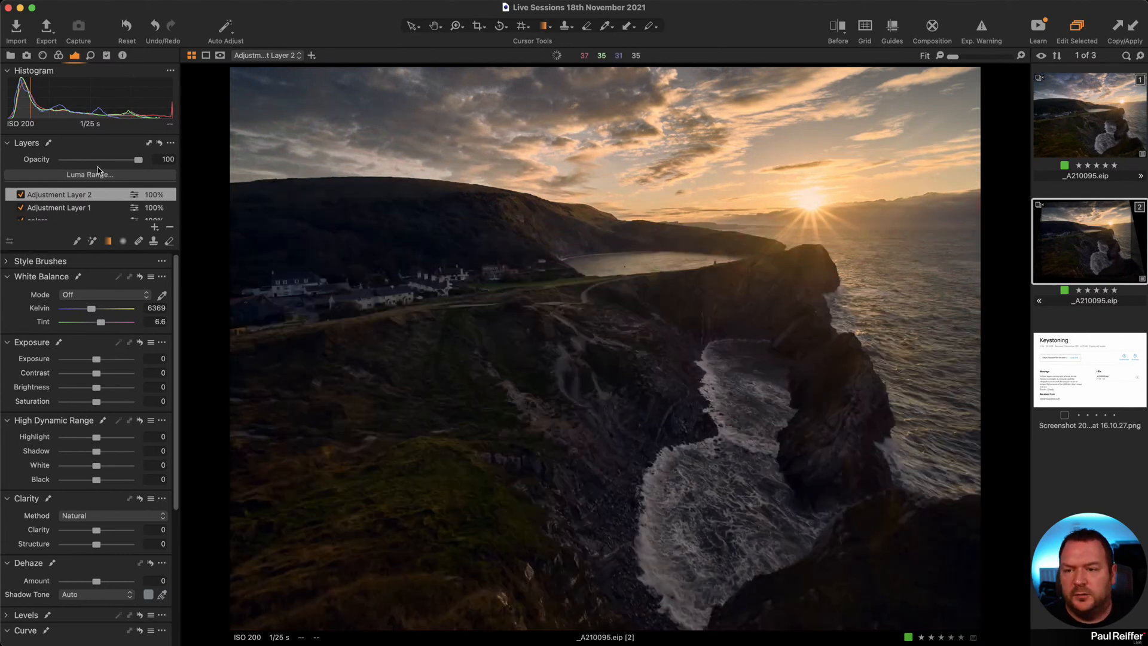
Restrict Adjustment Layer 2 to the dark tones with a Luma Range of 0 to 23 and an upper falloff of 76.
click(101, 175)
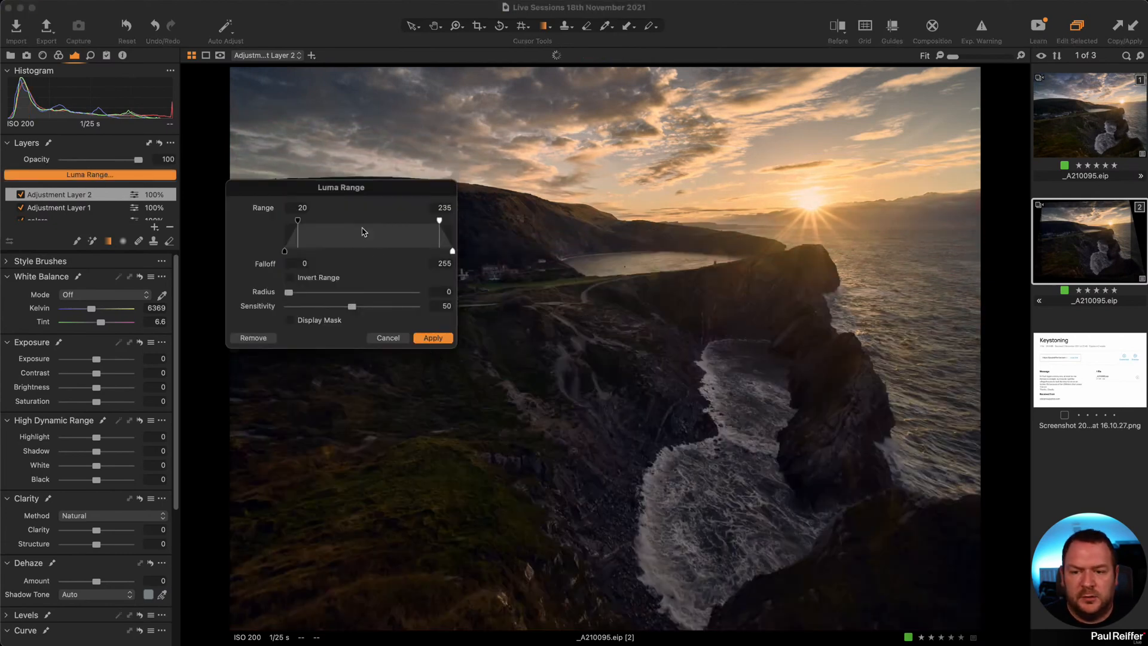
drag(414, 189, 849, 457)
click(756, 581)
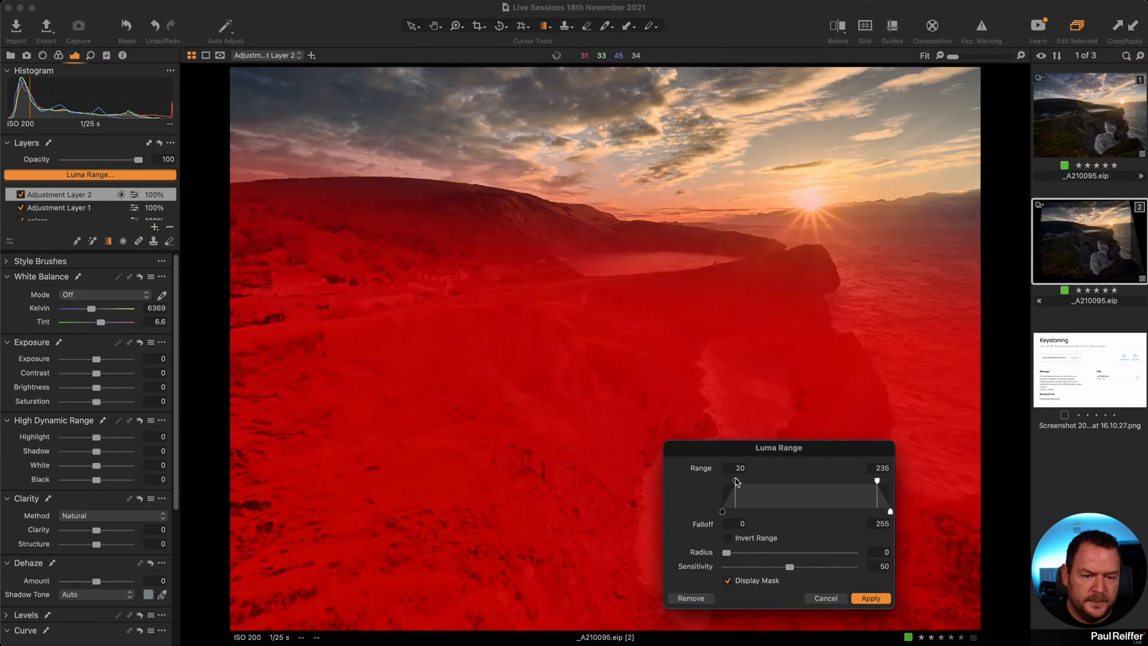
drag(736, 482, 722, 482)
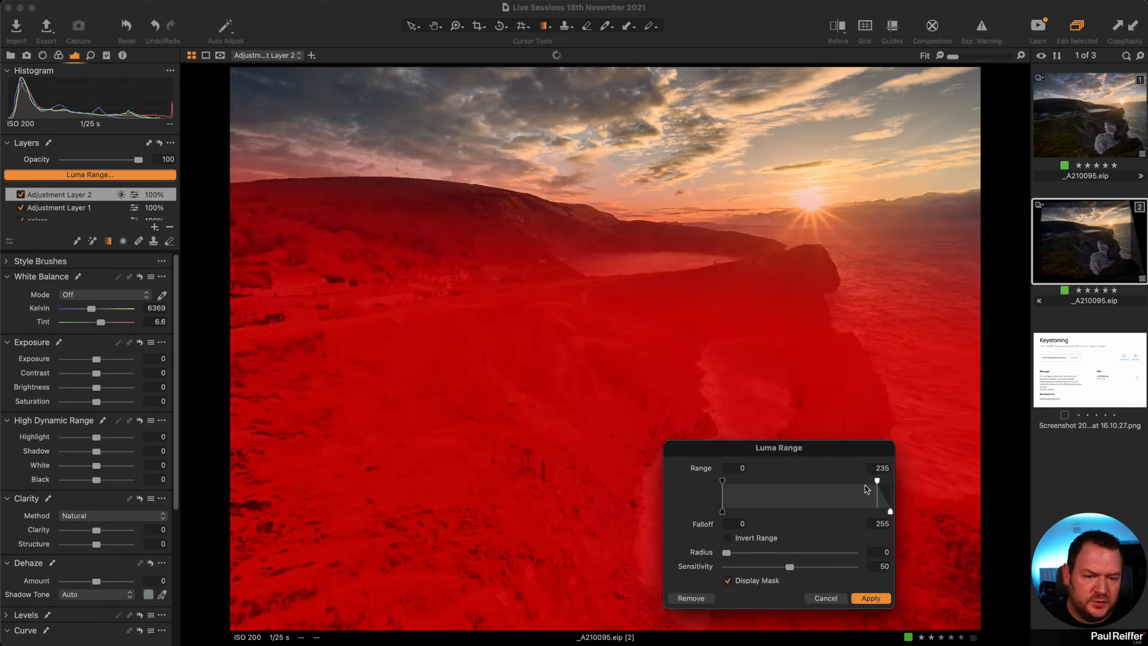
drag(877, 482, 739, 486)
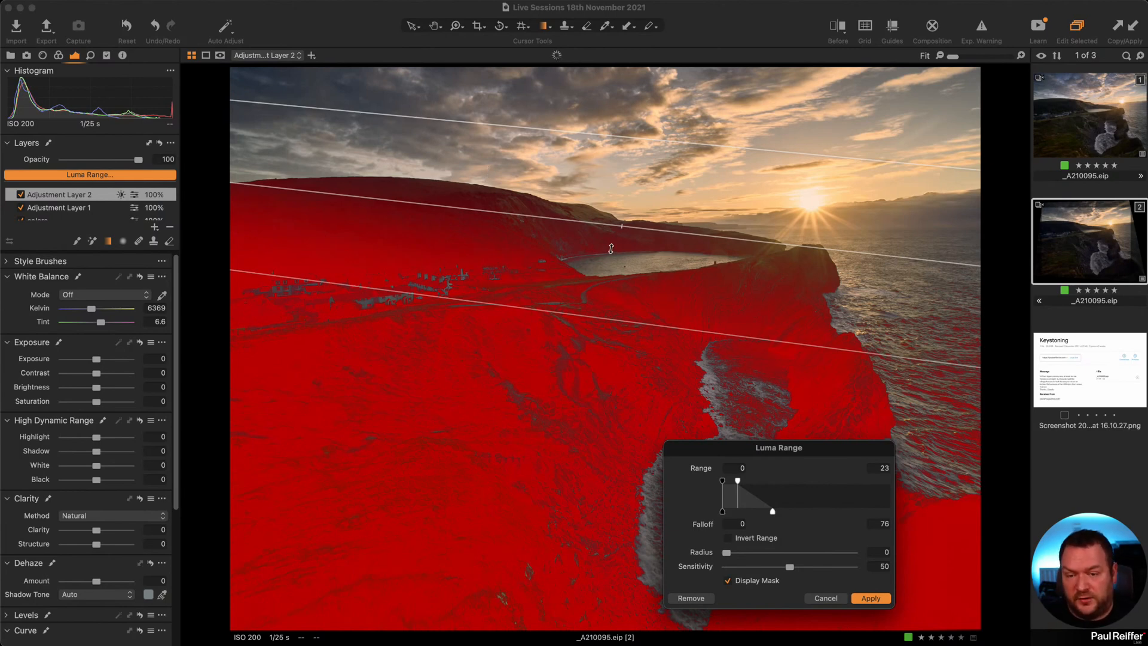
click(864, 600)
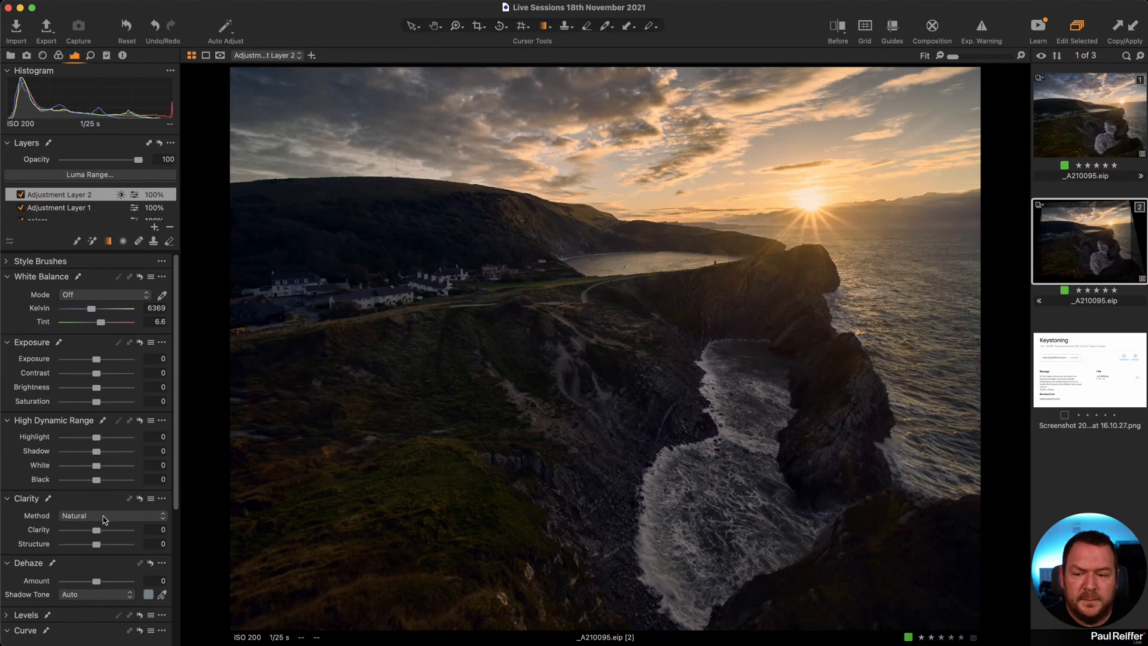
Set Clarity to 22, Structure to 10 and Dehaze to 9 on Adjustment Layer 2.
drag(98, 532, 104, 533)
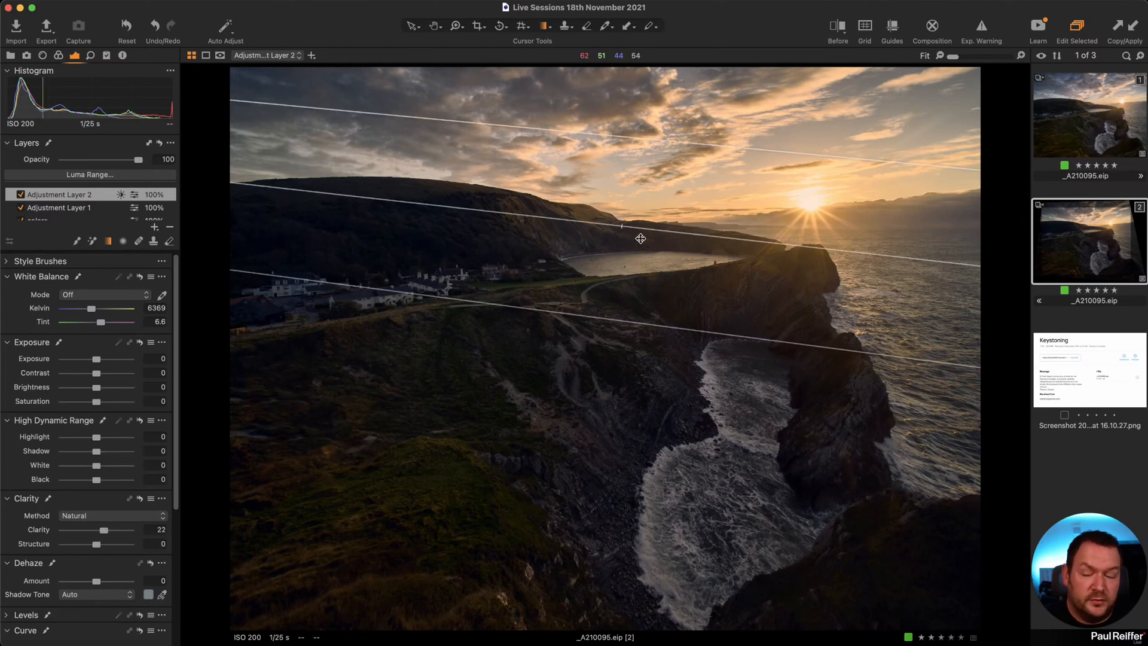
drag(97, 545, 100, 545)
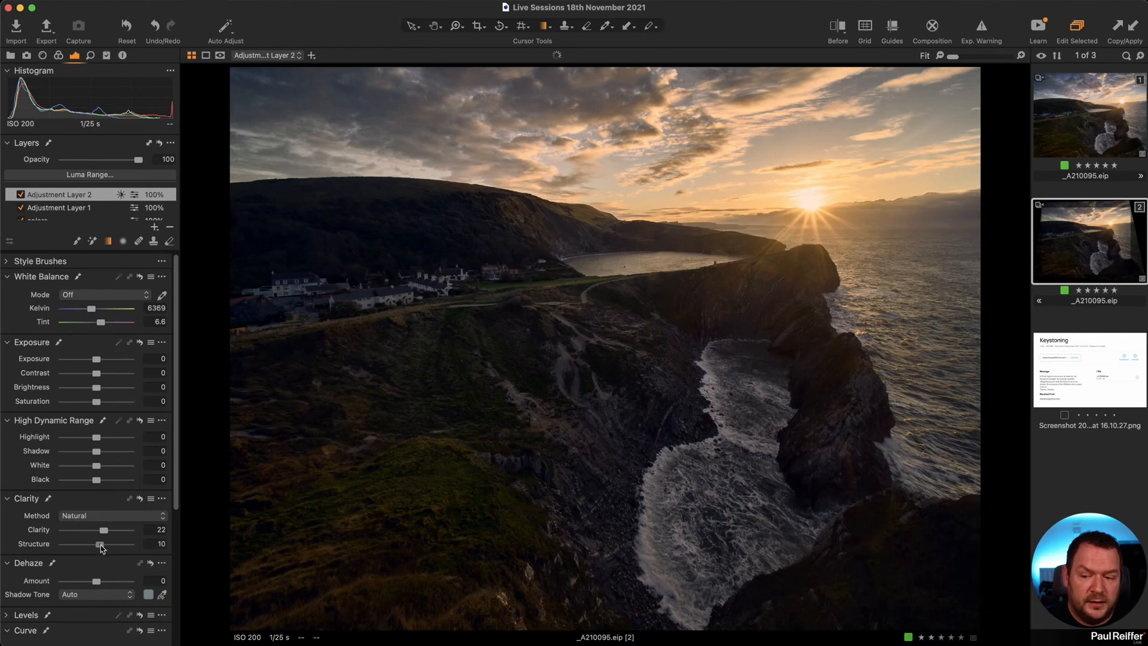
drag(93, 585, 100, 586)
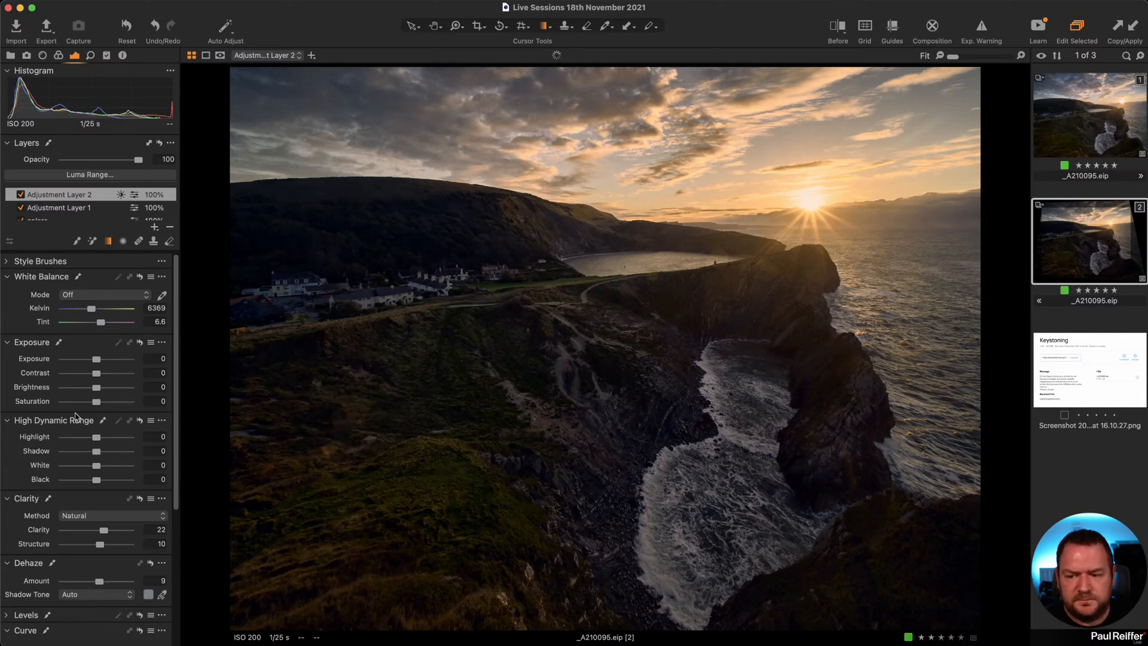
Warm Adjustment Layer 2's white balance to Kelvin 7245 and Tint 7.7, and compare the image with the layer off and on.
drag(92, 311, 98, 314)
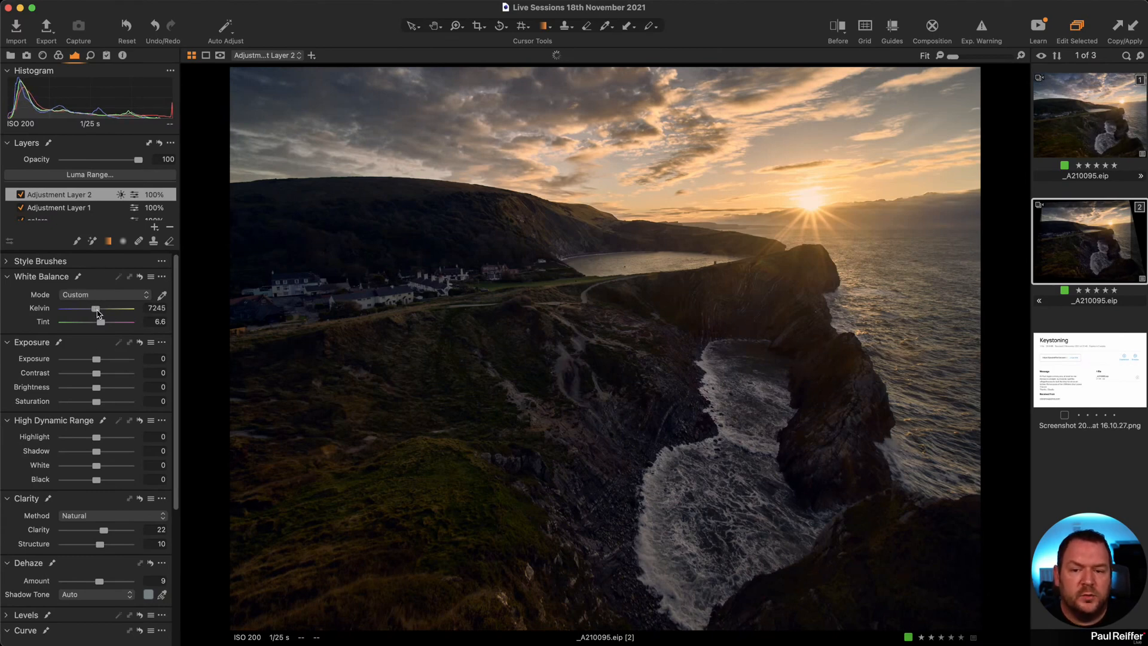
click(20, 195)
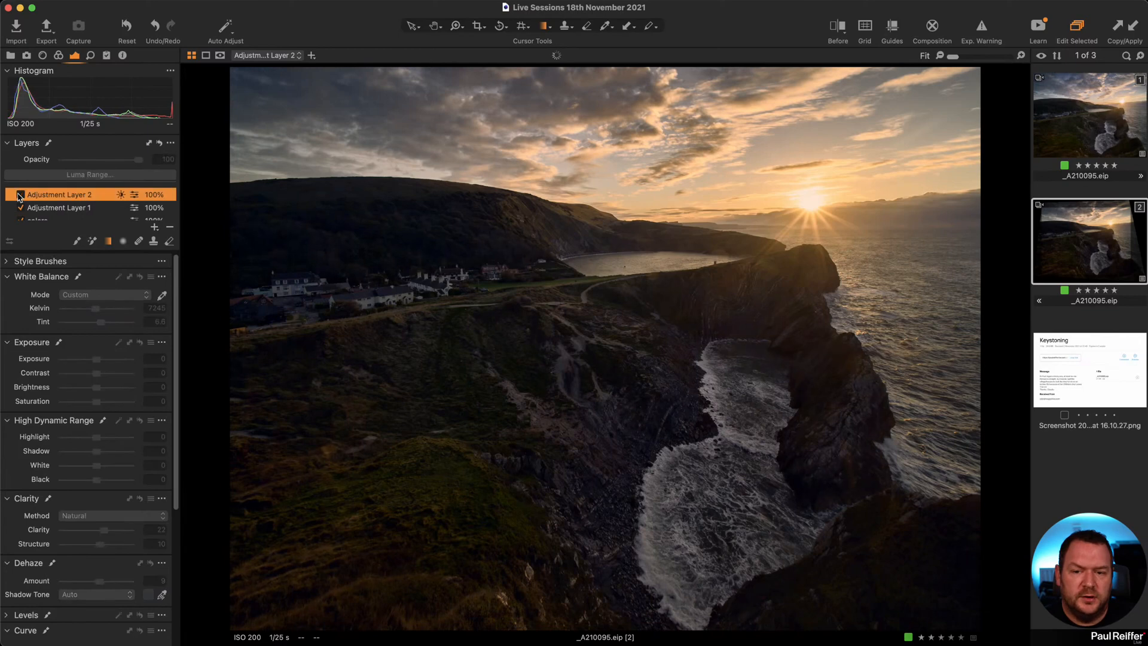
click(20, 195)
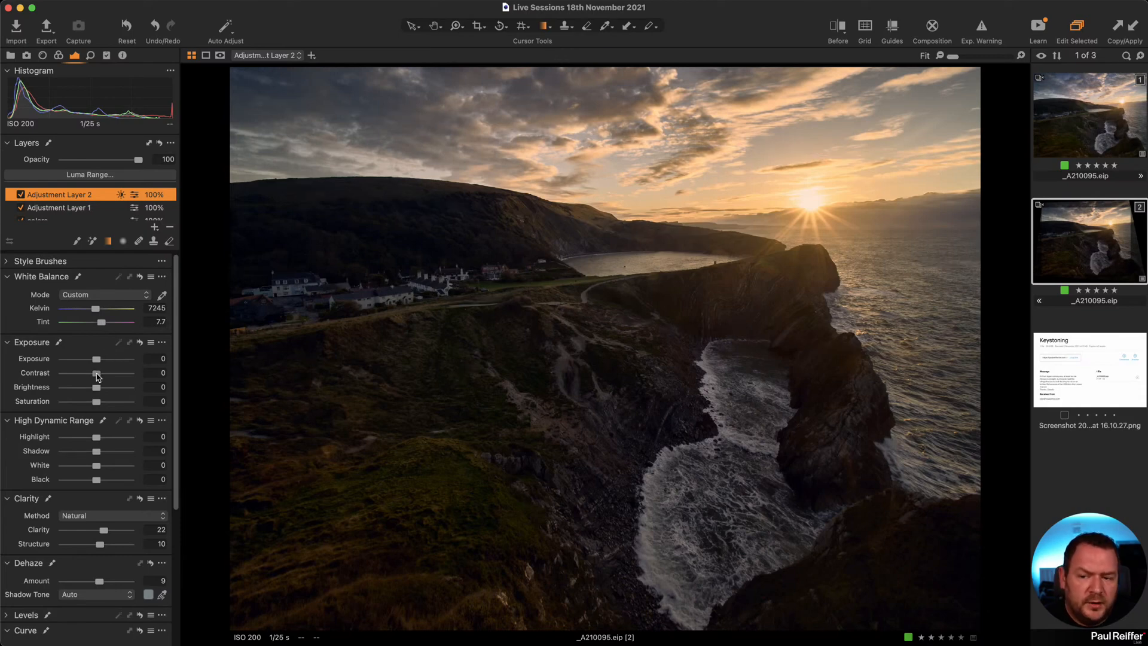
Set Contrast to 4 on Adjustment Layer 2 and check its luma-limited mask over the image.
drag(96, 373, 102, 377)
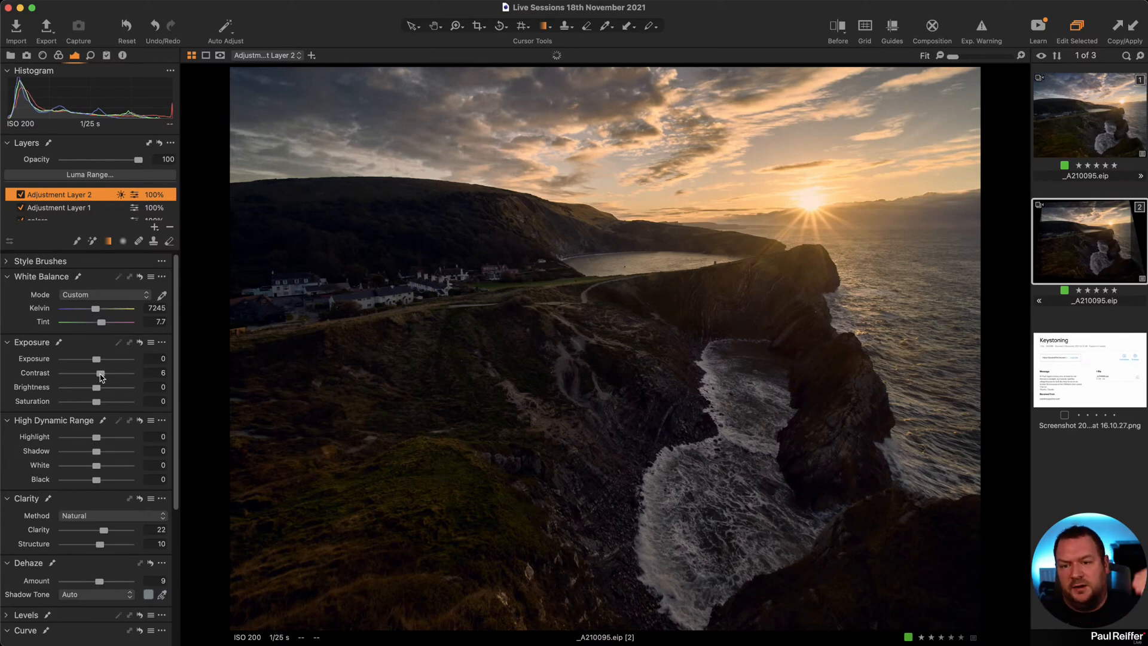
drag(100, 377, 99, 377)
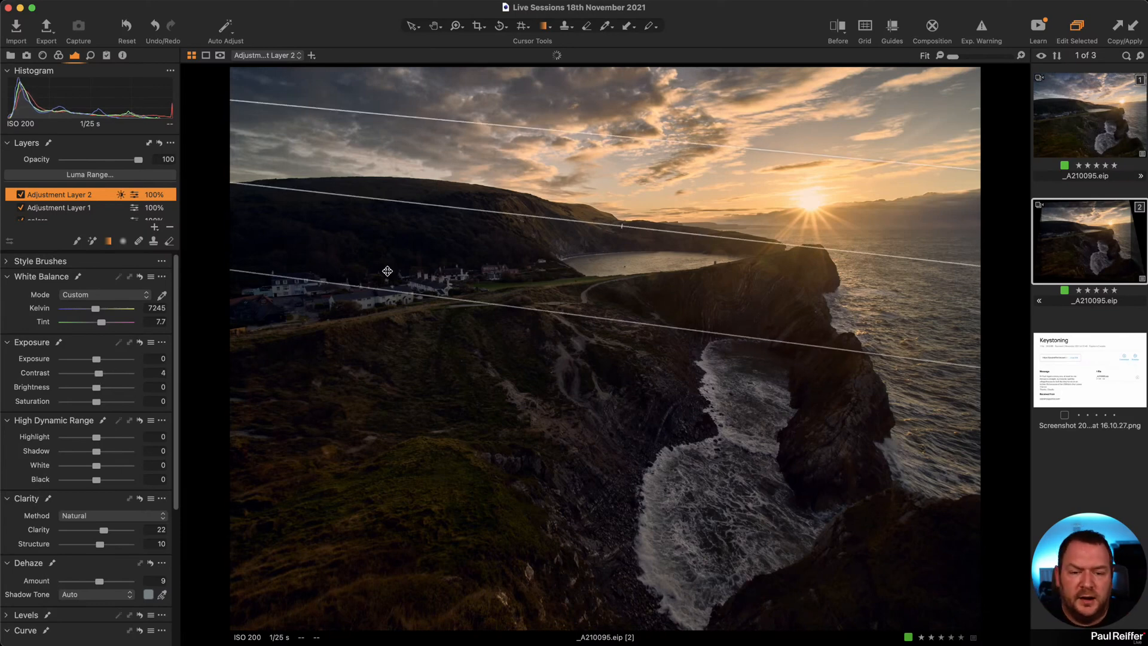
key(m)
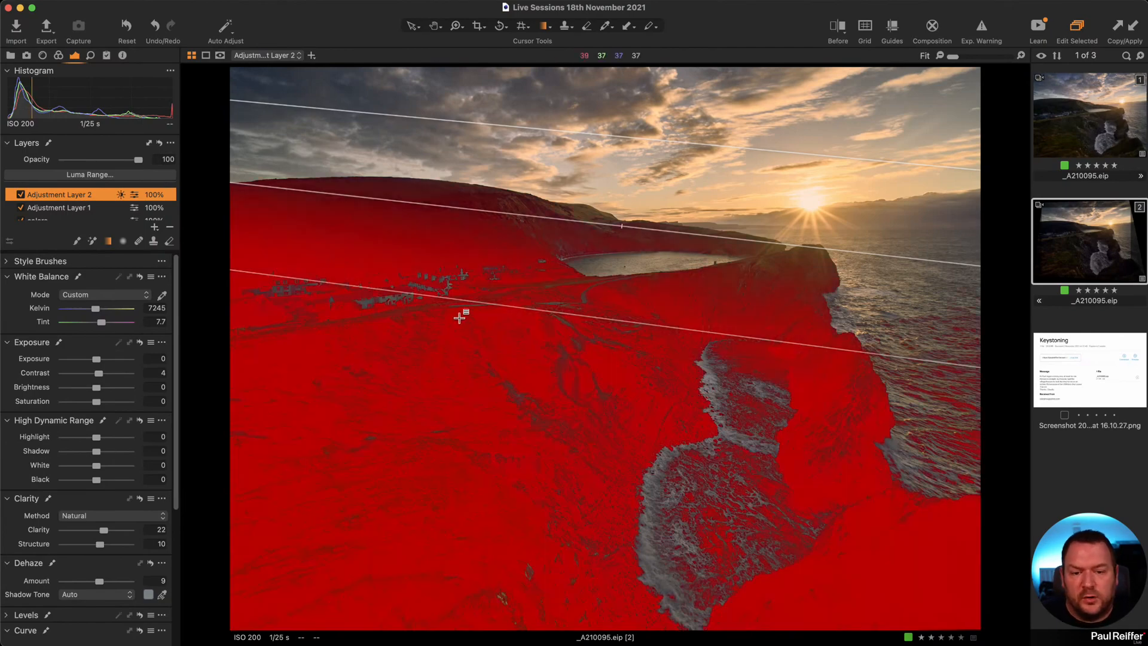
key(m)
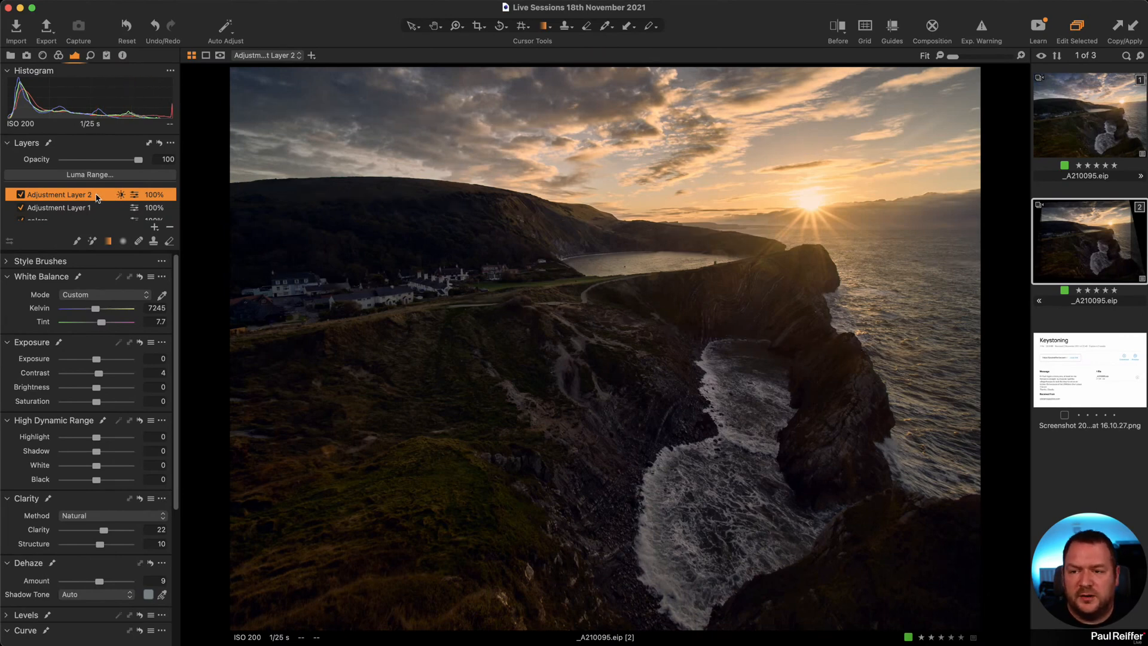
Add Adjustment Layer 3 with a near-horizontal linear gradient mask covering the sky and fading out around the horizon.
click(154, 228)
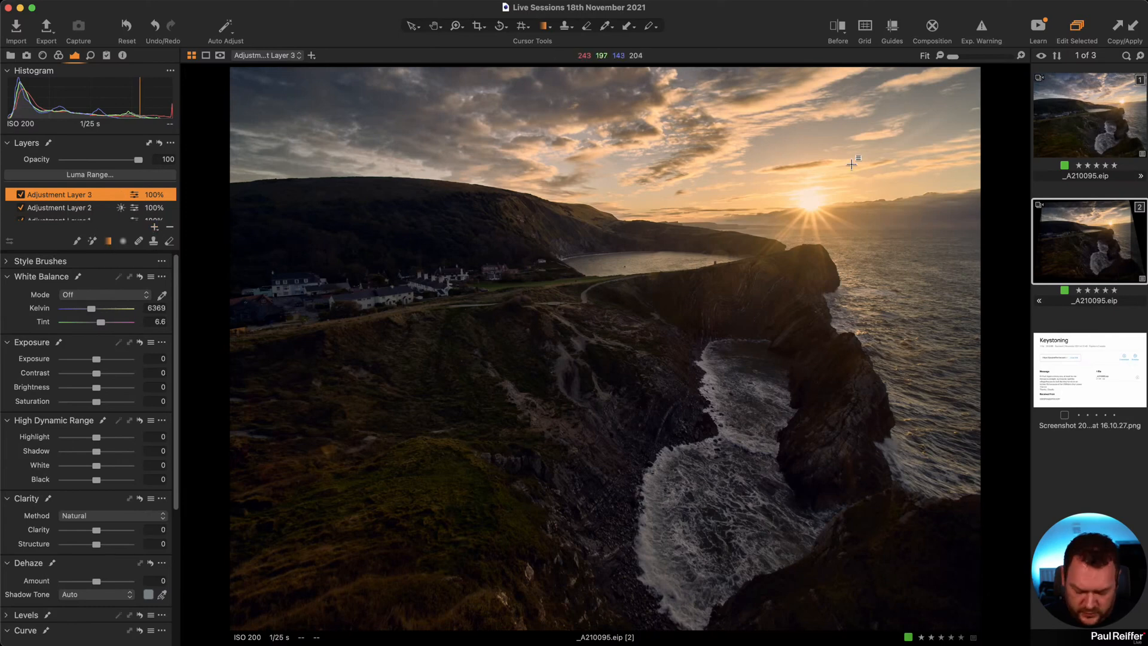
key(y)
key(y)
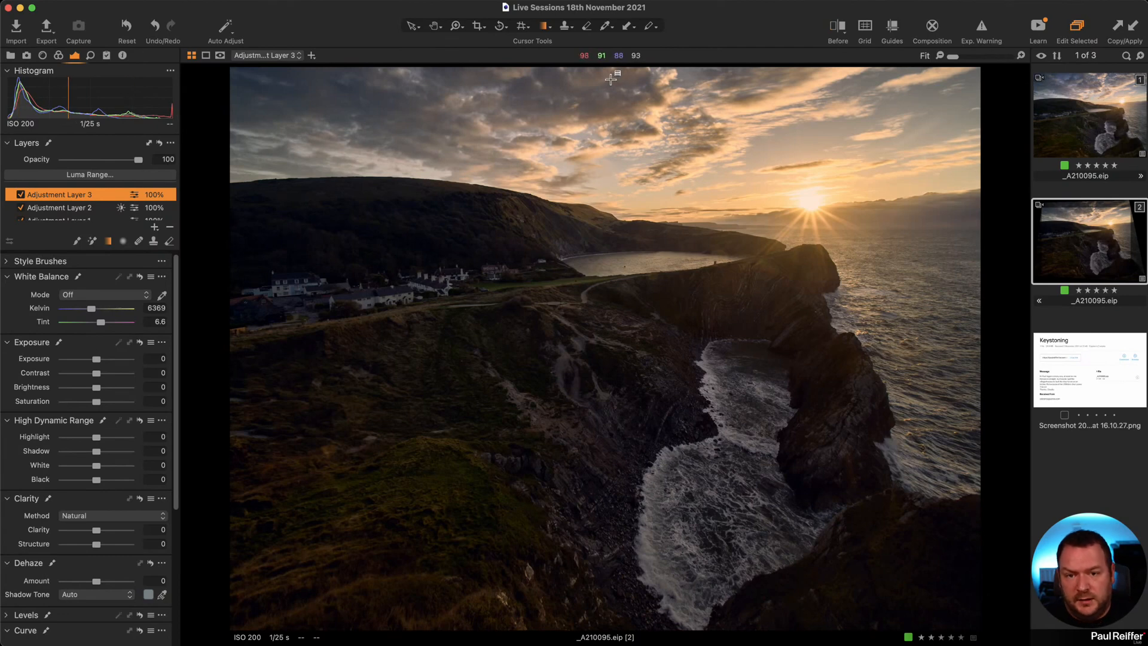
drag(611, 77, 613, 209)
drag(647, 125, 649, 151)
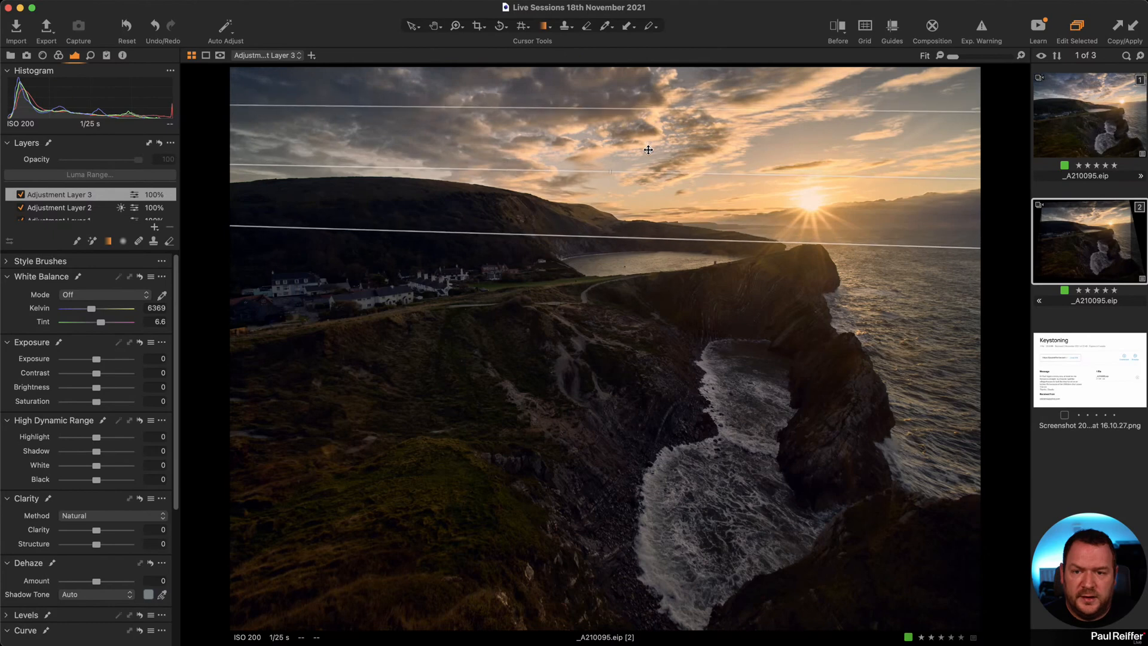
Adjust the blues on Adjustment Layer 3, set cyan to Saturation 29.3 and Lightness -5.9, and cool the white balance to Kelvin 6128.
click(55, 56)
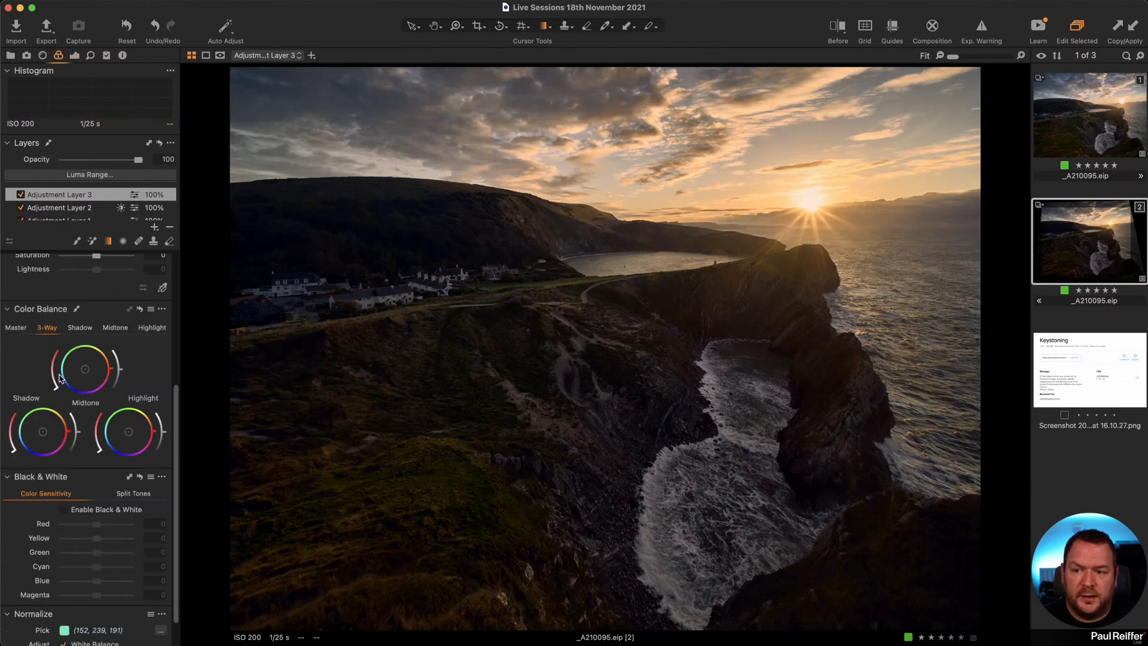
scroll(49, 305, up, 5)
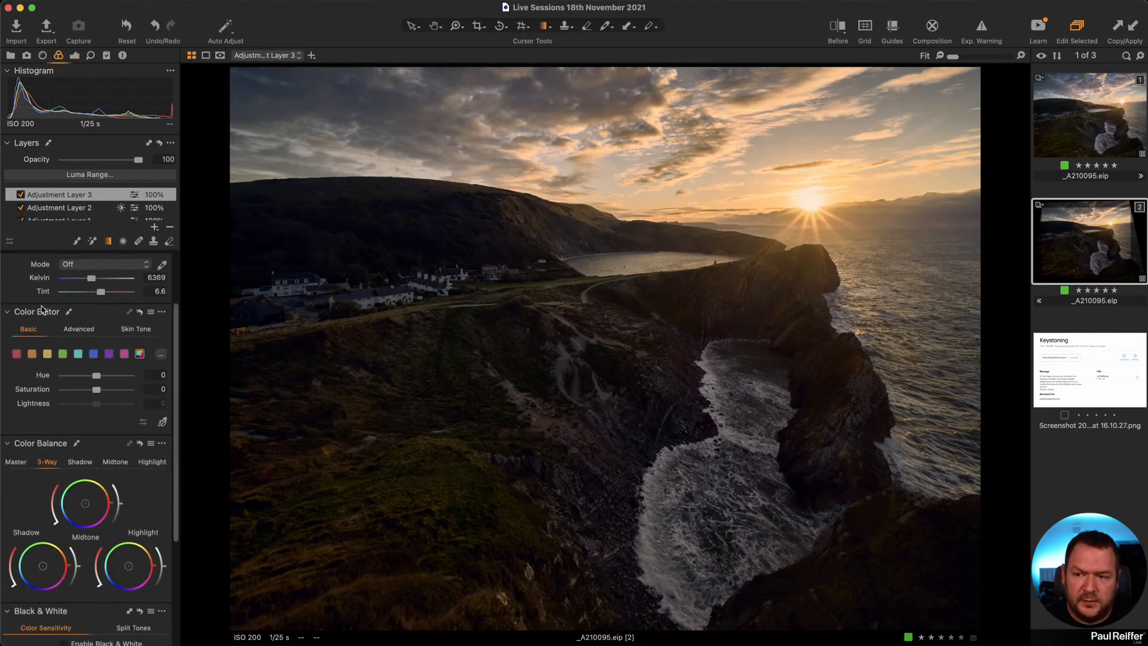
click(94, 353)
click(162, 422)
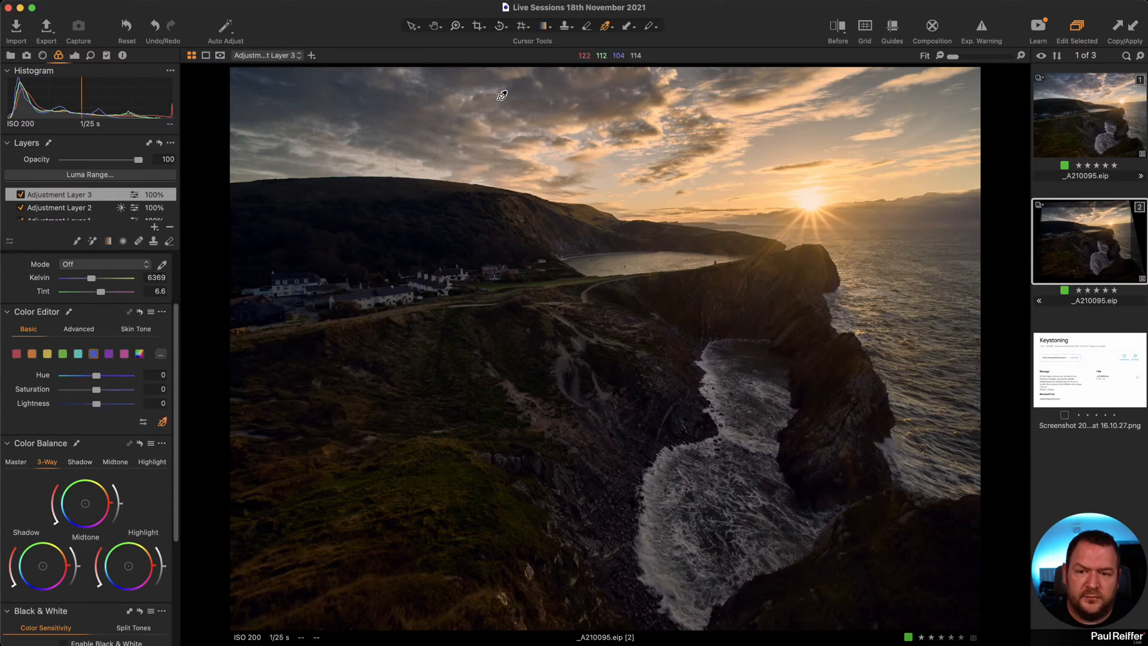
click(764, 149)
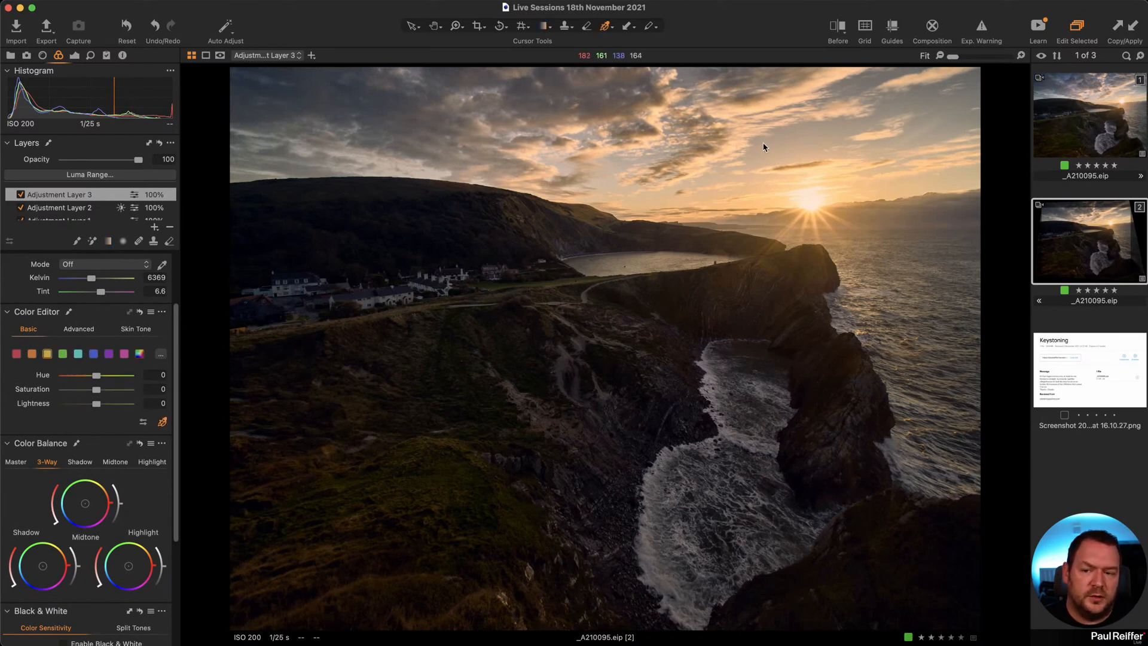
click(95, 355)
mouse_move(96, 390)
mouse_down()
mouse_move(81, 405)
mouse_move(111, 391)
mouse_move(90, 404)
mouse_up()
click(79, 354)
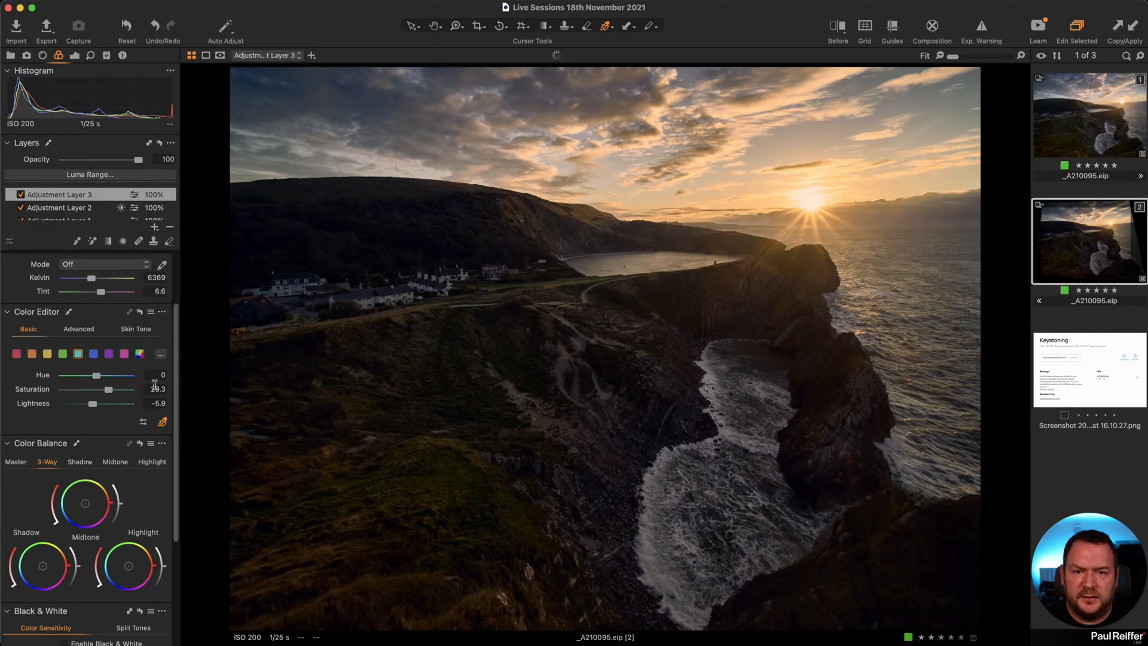
drag(92, 281, 89, 281)
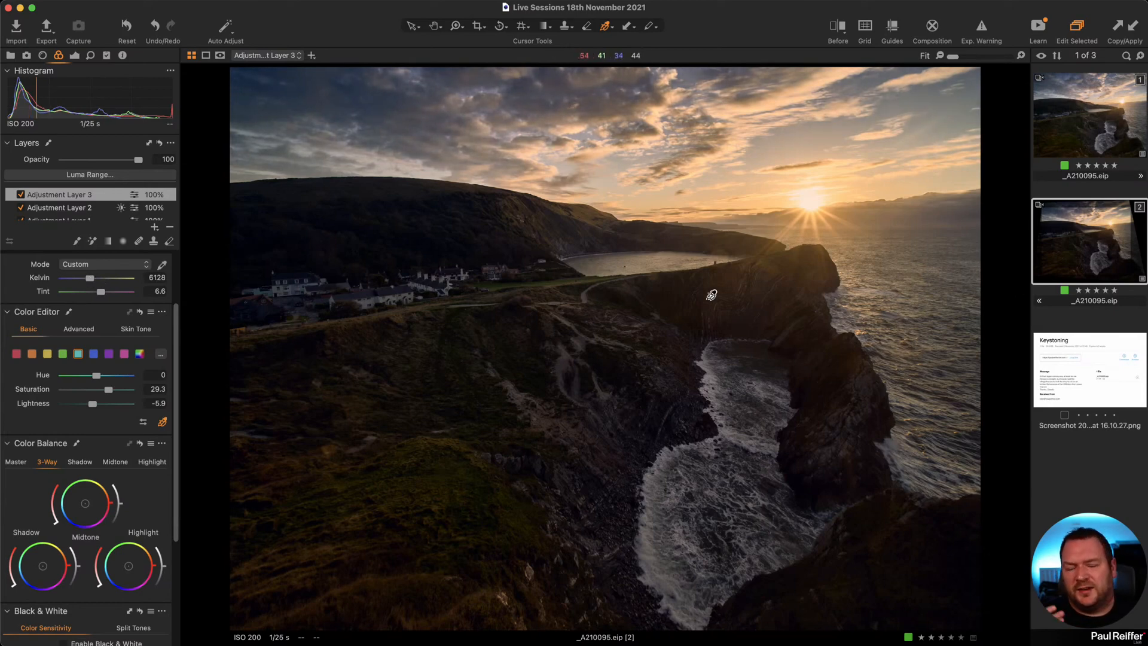
Compare the graded variant with the original _A210095.eip and look through the graded variant's layers.
click(1107, 134)
click(1096, 236)
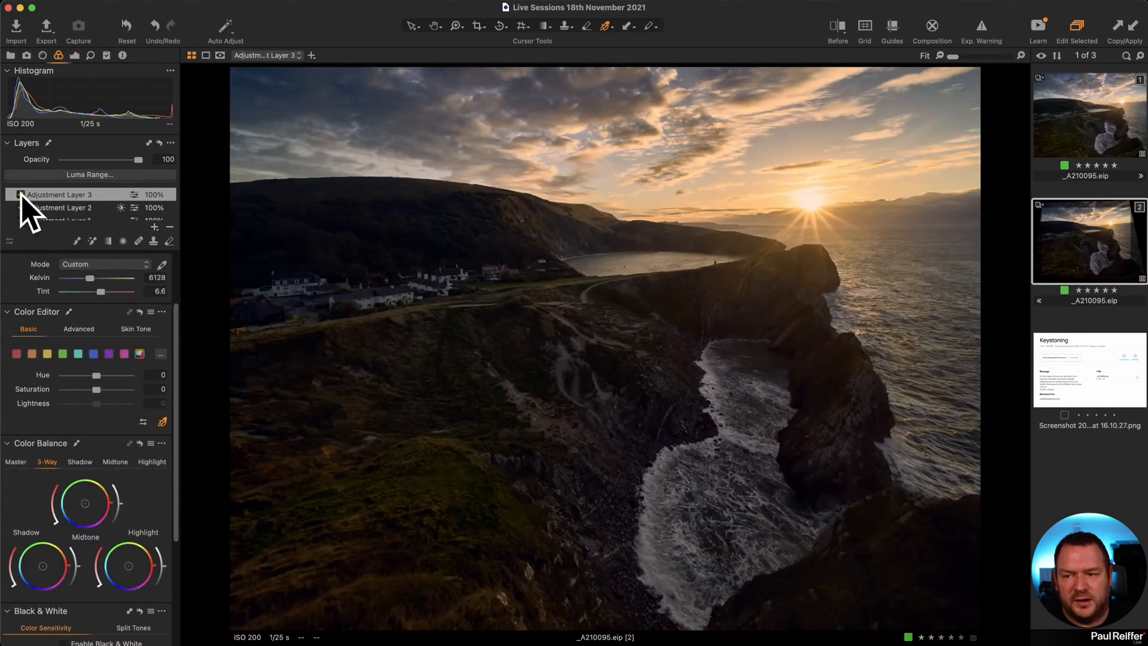
scroll(49, 203, down, 3)
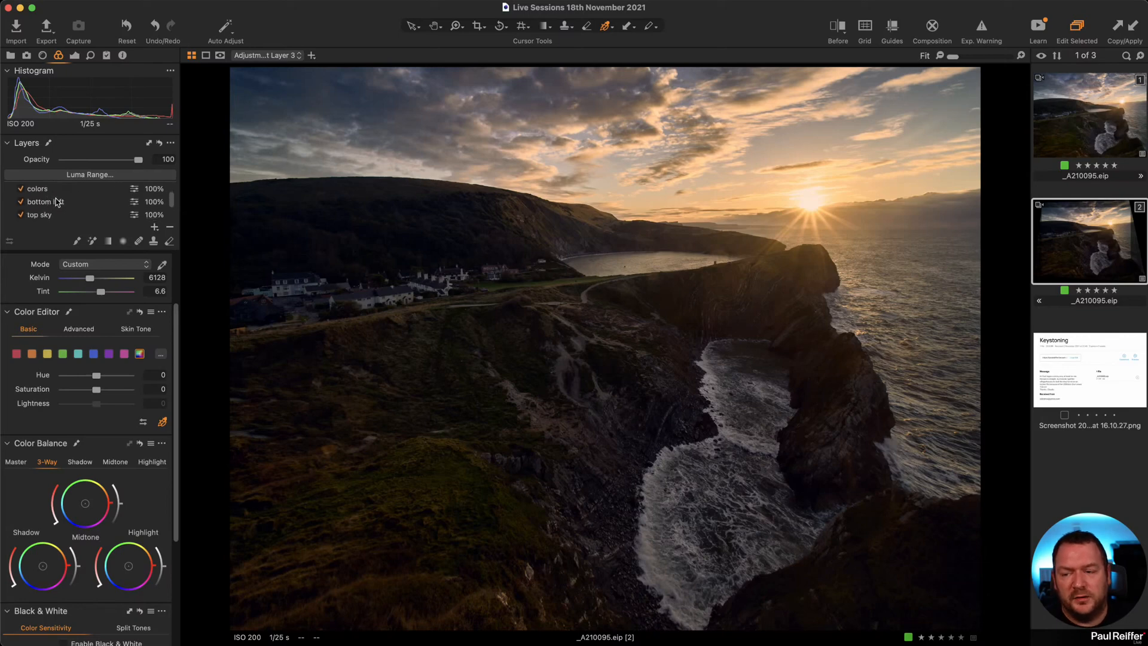
scroll(109, 211, up, 3)
Reduce the opacity of Adjustment Layer 2 to 58 and Adjustment Layer 1 to 62, and compare the result with the original variant.
click(96, 203)
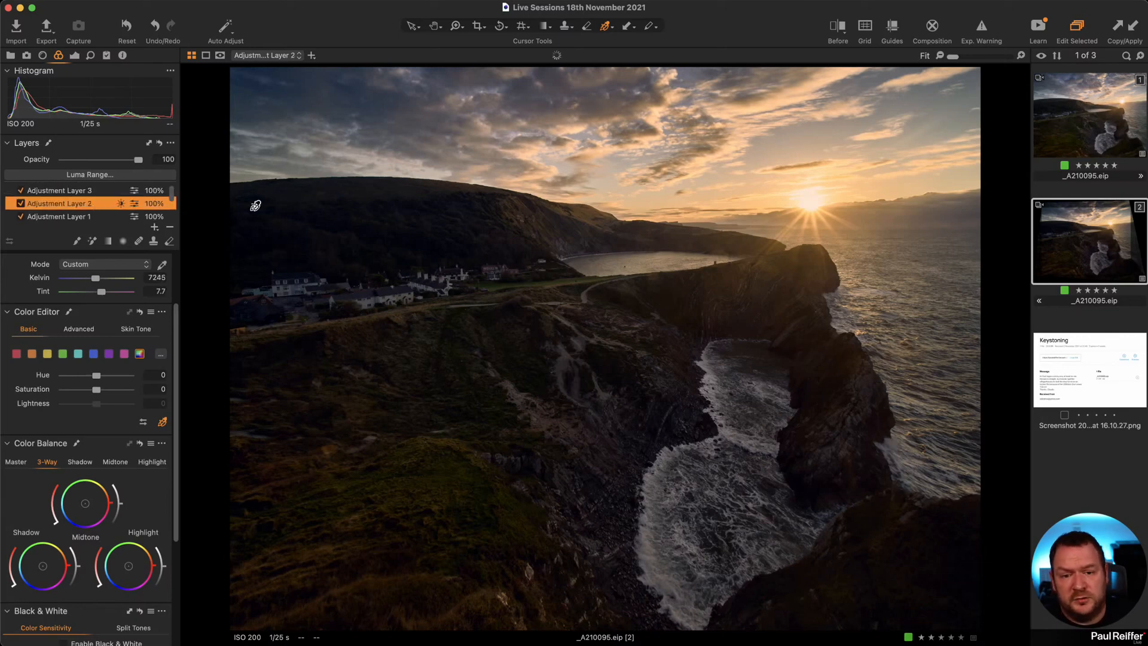
drag(138, 162, 114, 164)
click(60, 218)
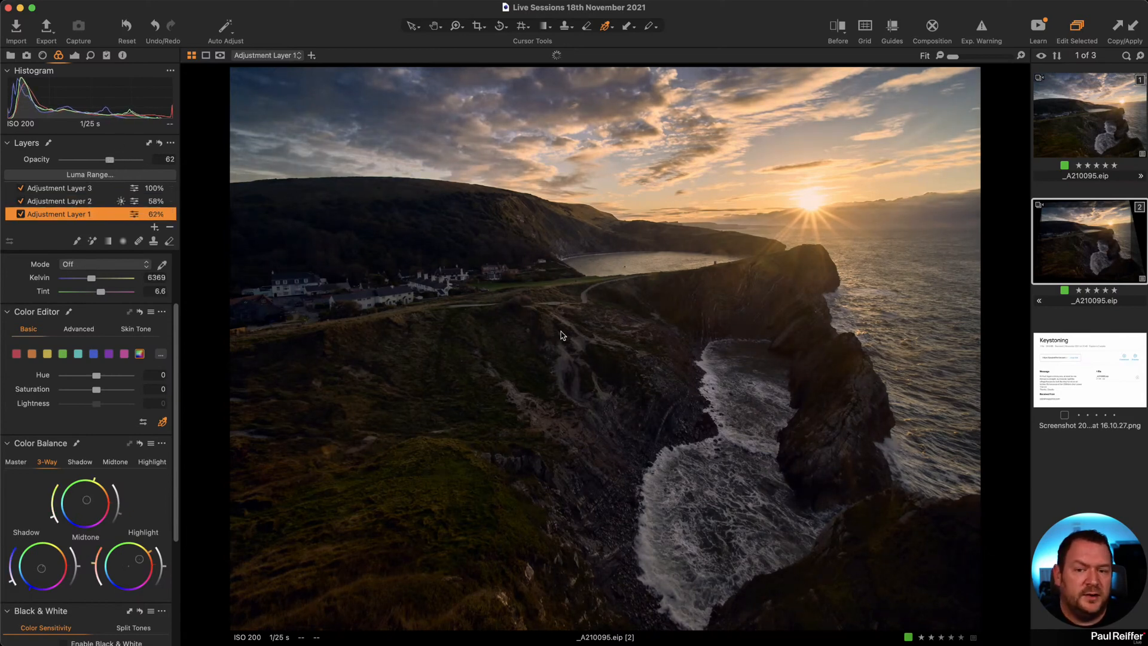
click(1074, 102)
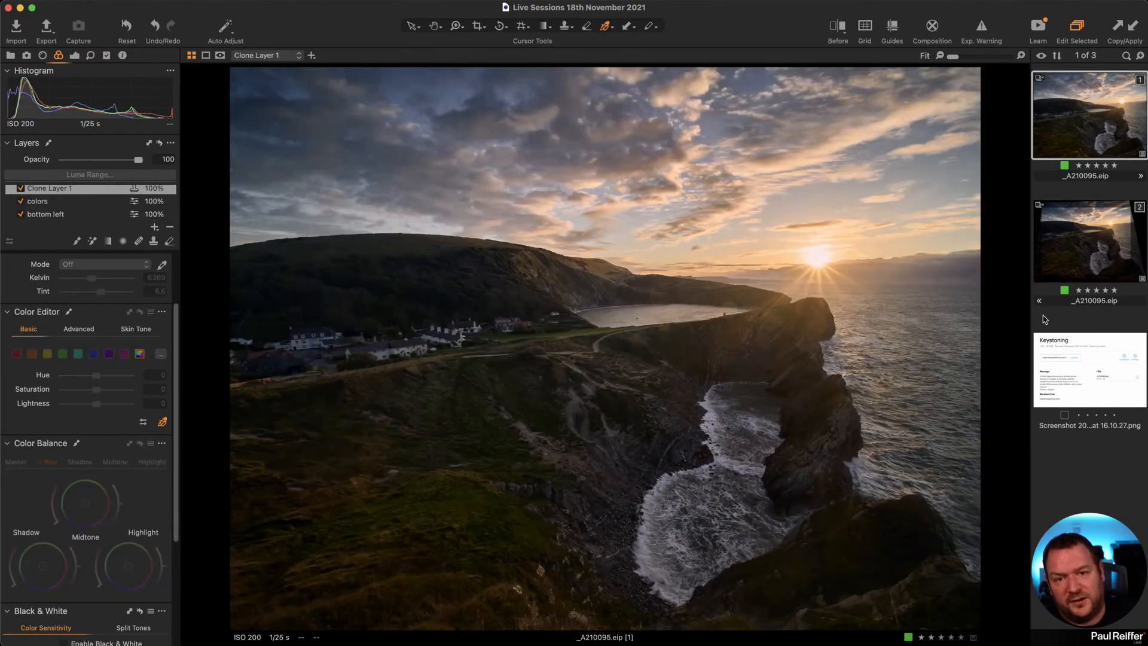
click(1101, 242)
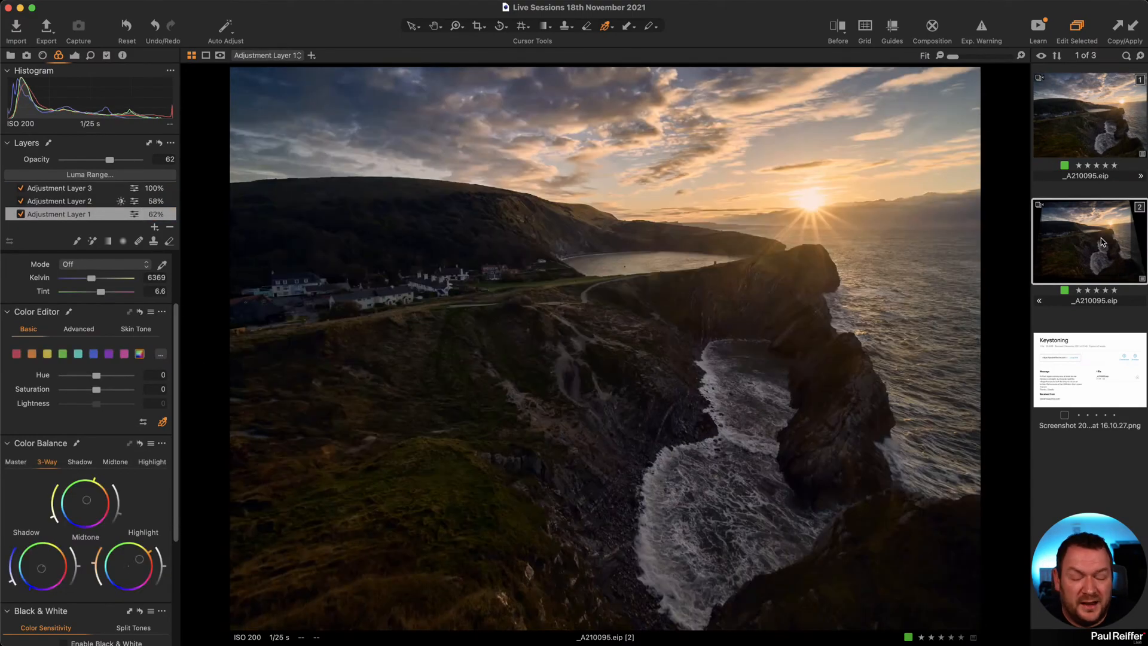
Clone the graded variant and apply a four-point keystone correction with the upper guide along the horizon and the lower guide across the cove.
click(477, 27)
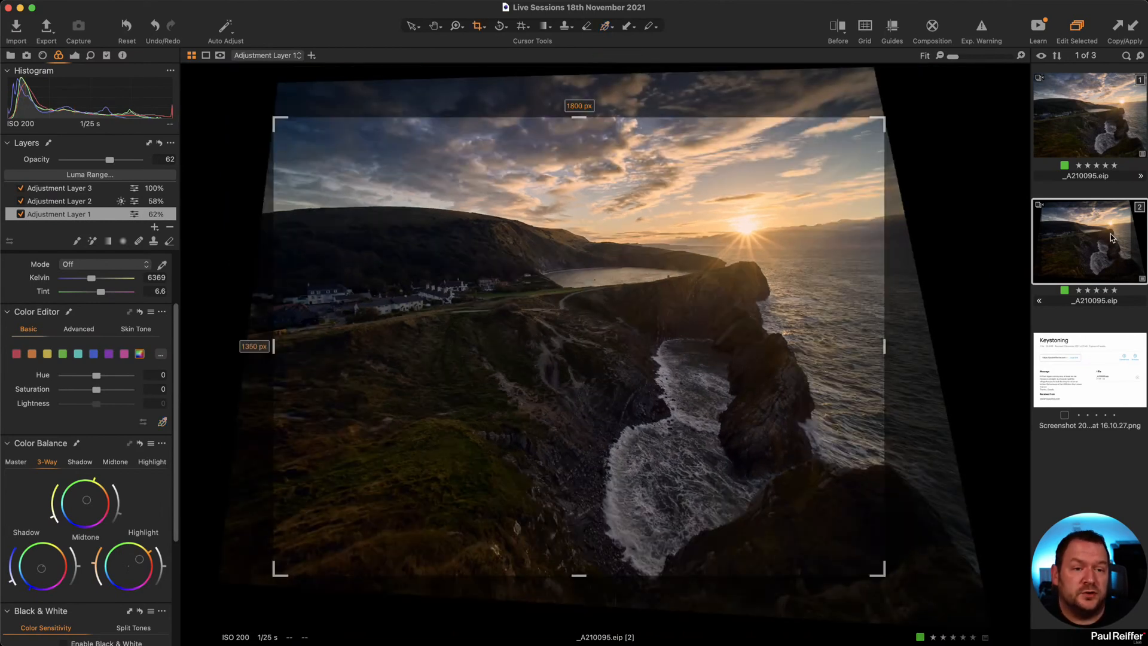
right_click(1087, 233)
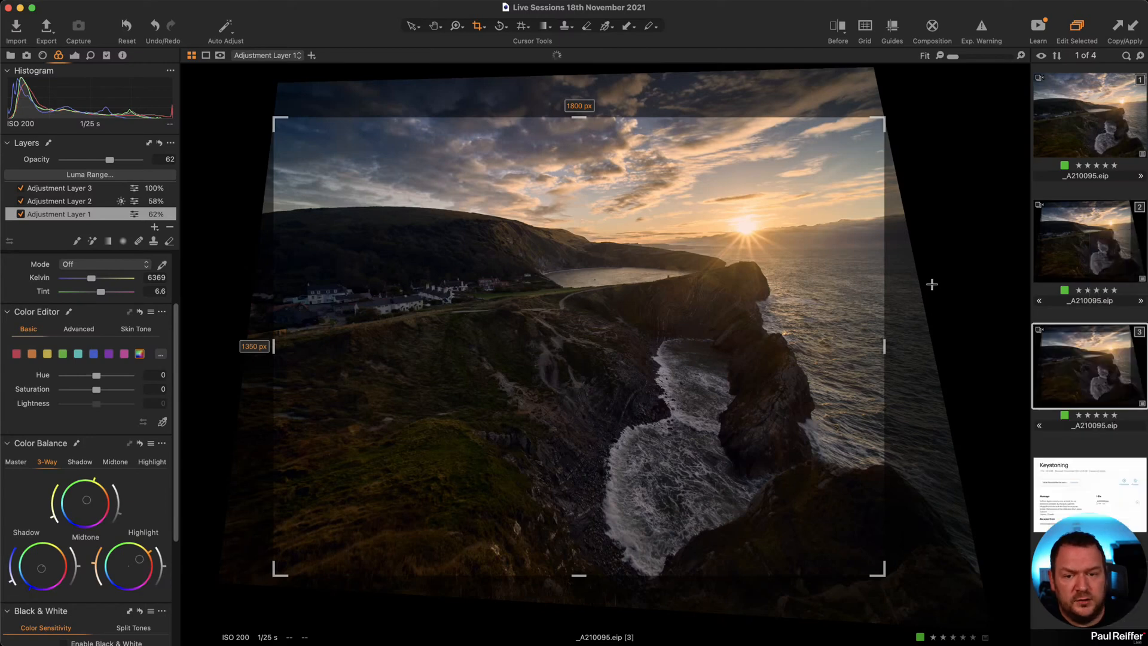
click(521, 26)
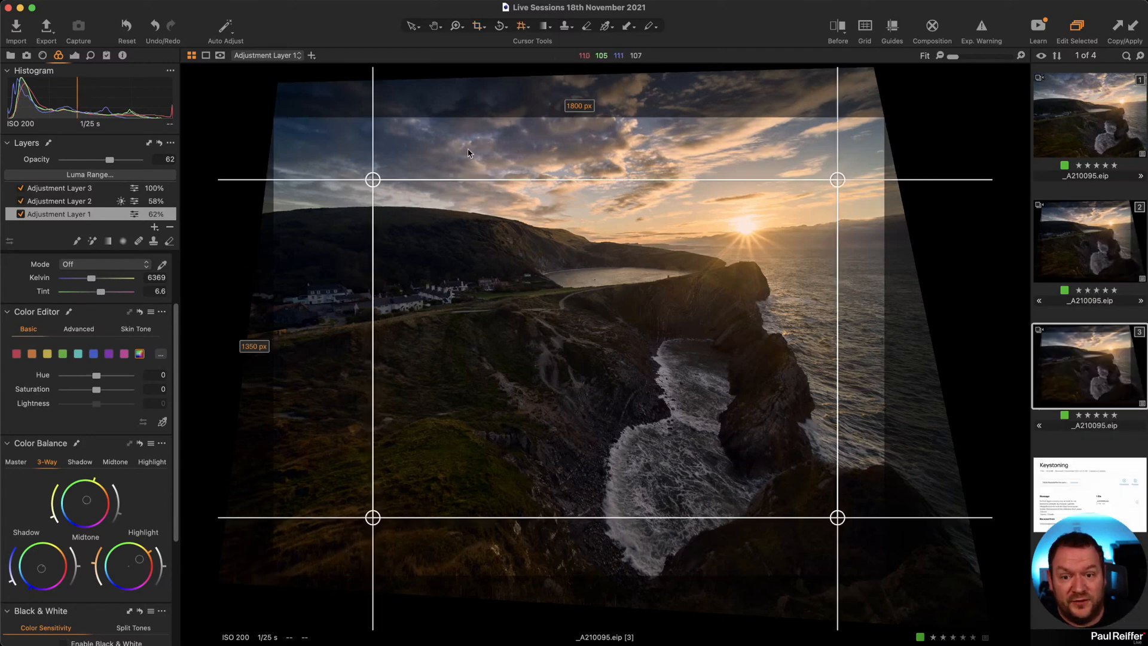
drag(374, 178, 379, 232)
drag(838, 179, 812, 249)
drag(380, 242, 305, 246)
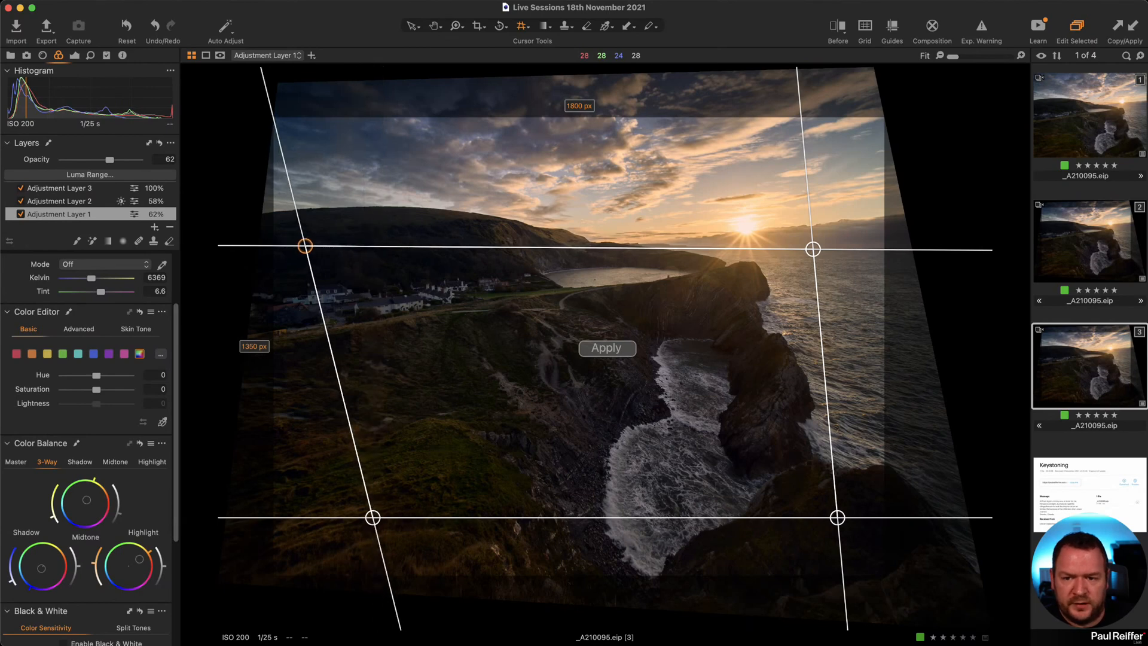
drag(812, 249, 845, 247)
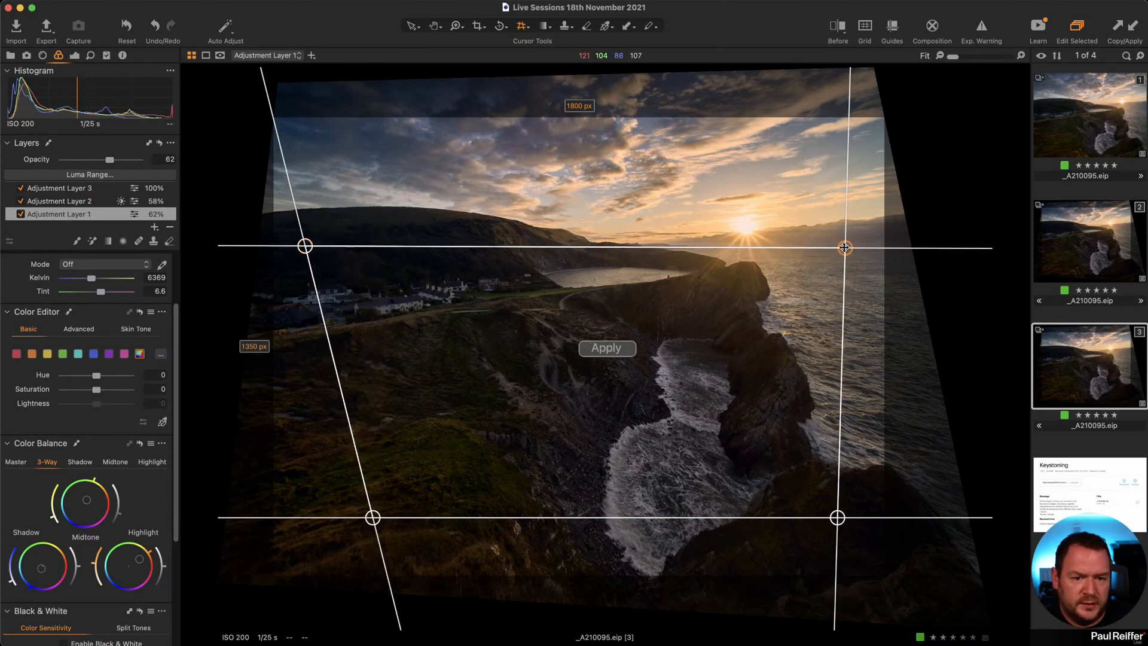
drag(372, 517, 324, 466)
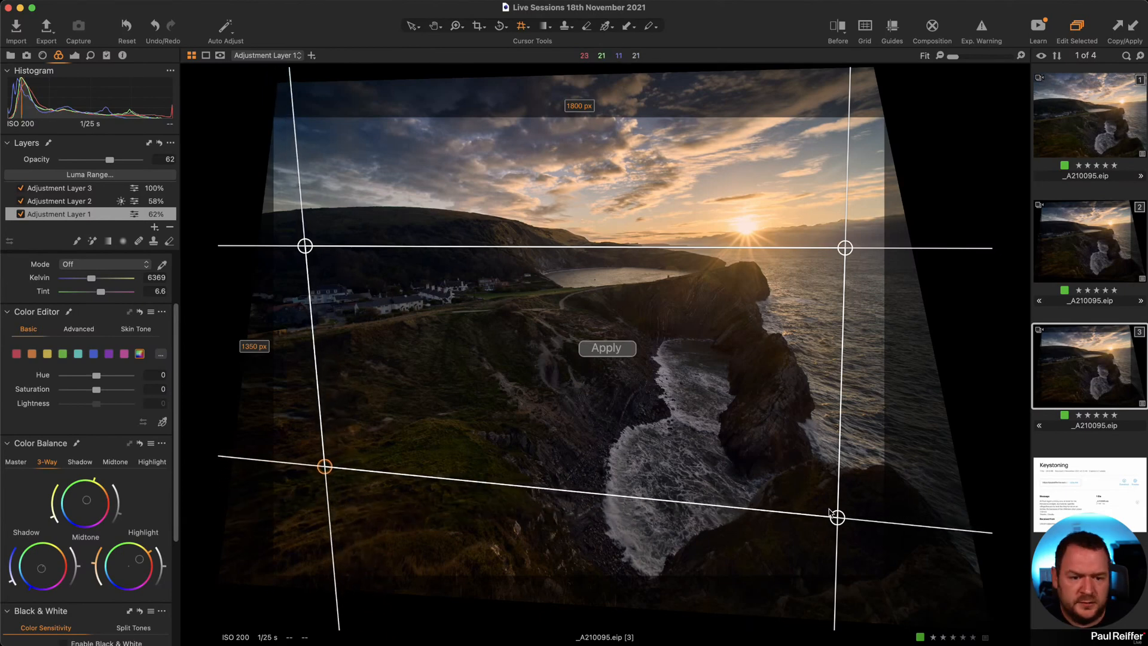
drag(838, 515, 821, 465)
click(620, 348)
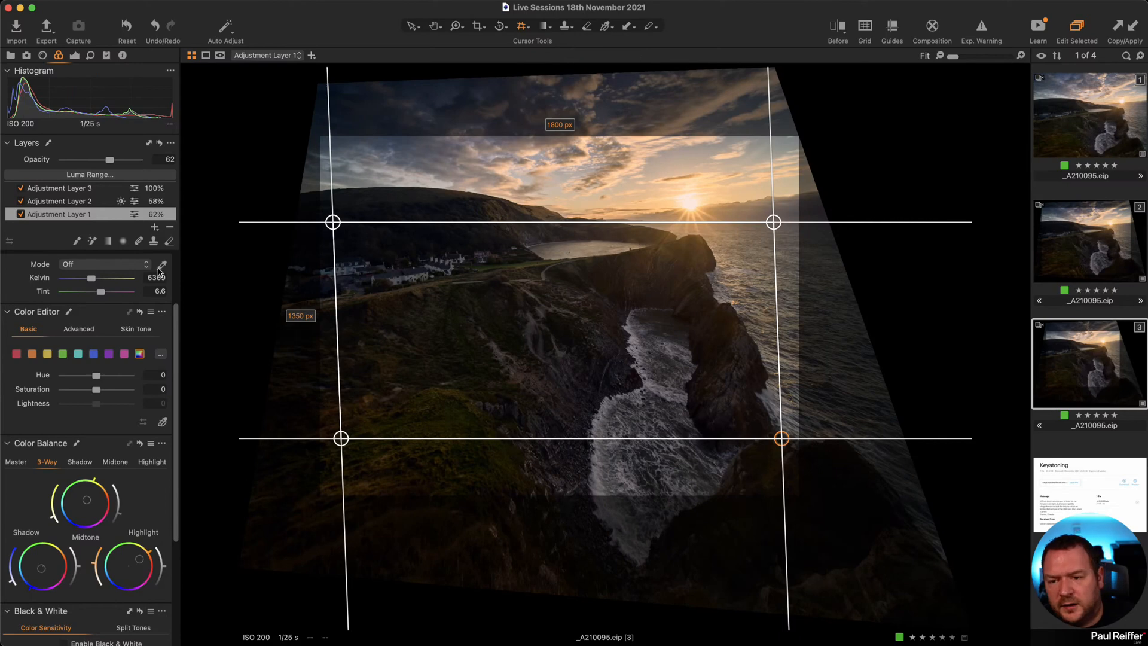
Show the Keystone values and reapply the correction with moved lower-left and upper-left points, reaching Vertical -74.7 and Horizontal -6.18.
click(42, 55)
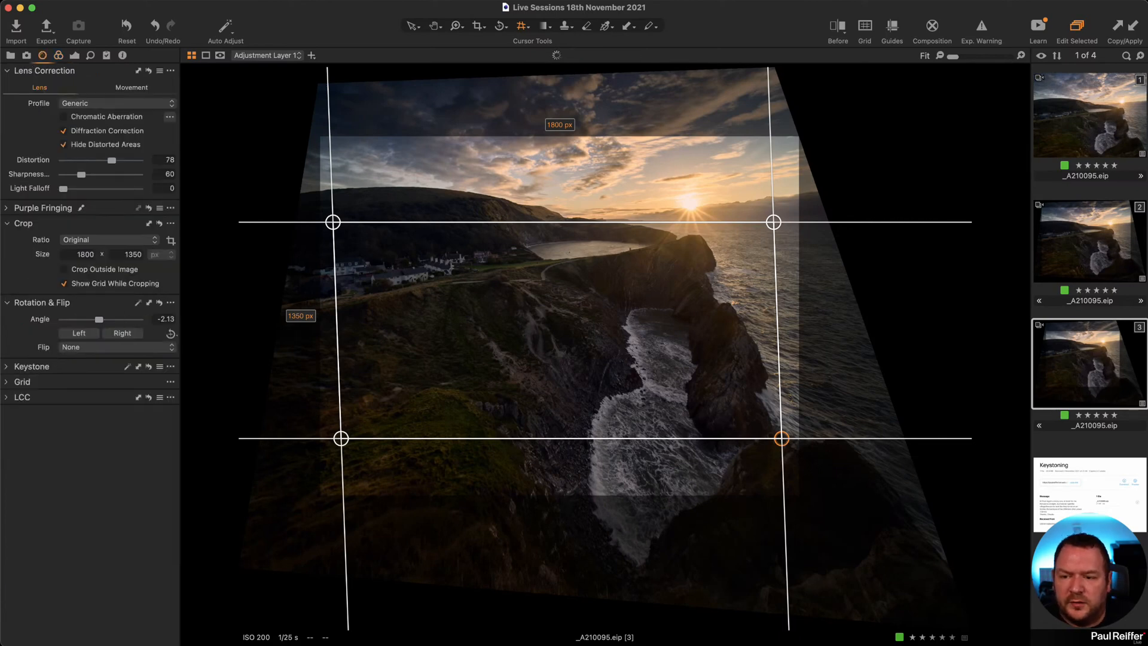
click(8, 366)
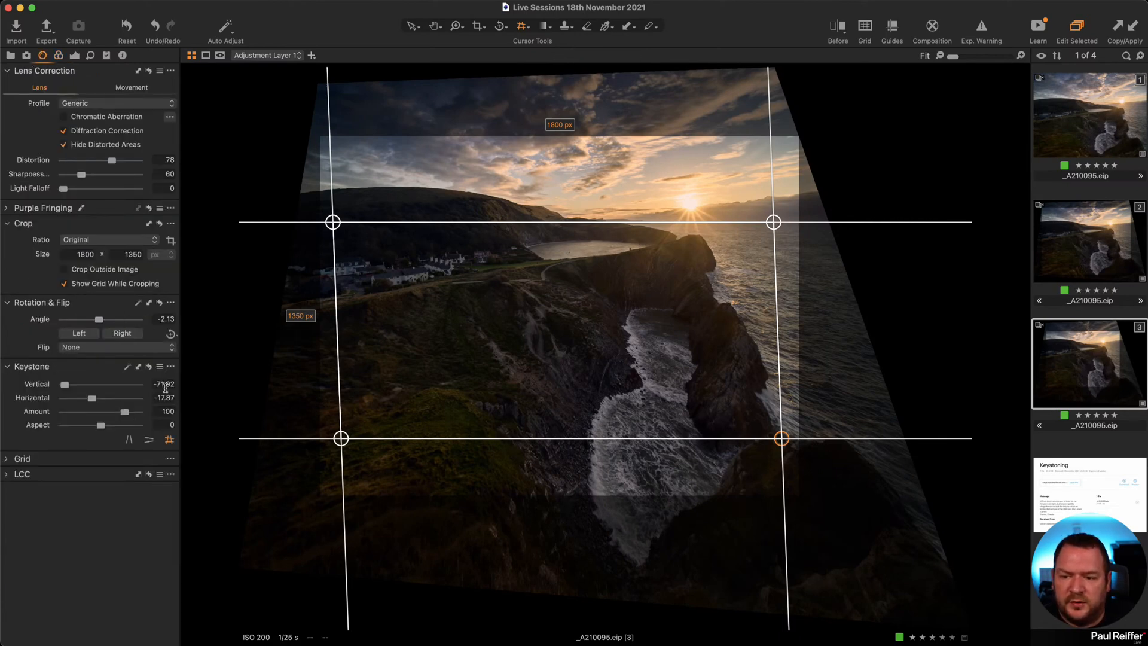
drag(340, 438, 348, 441)
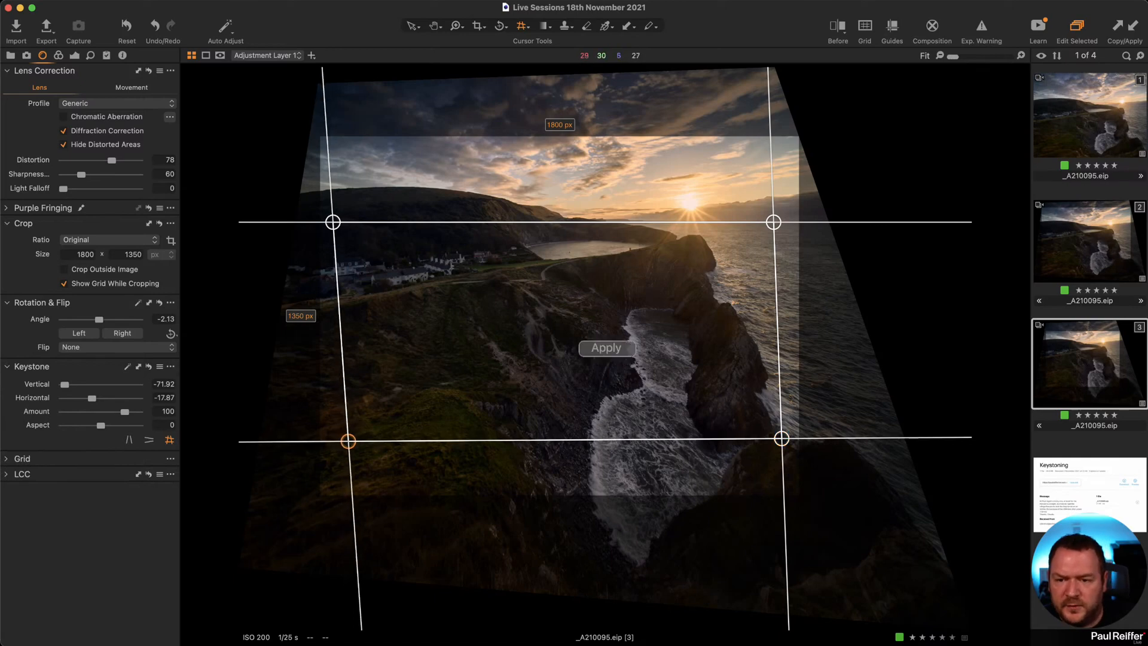
click(606, 347)
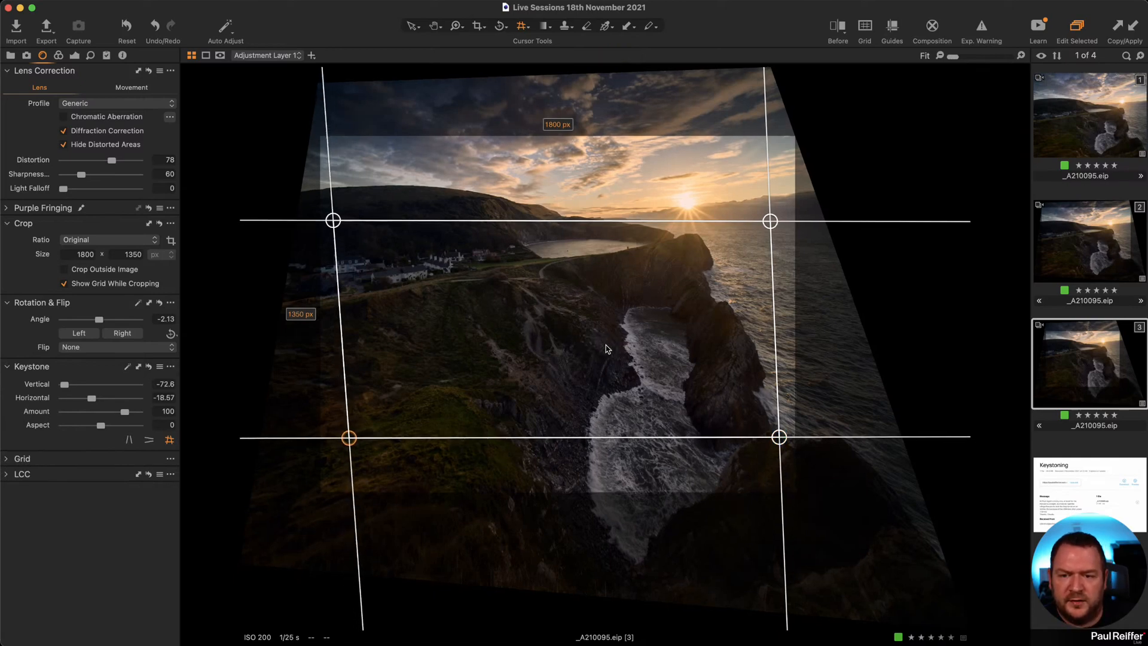
drag(333, 221, 337, 236)
click(597, 349)
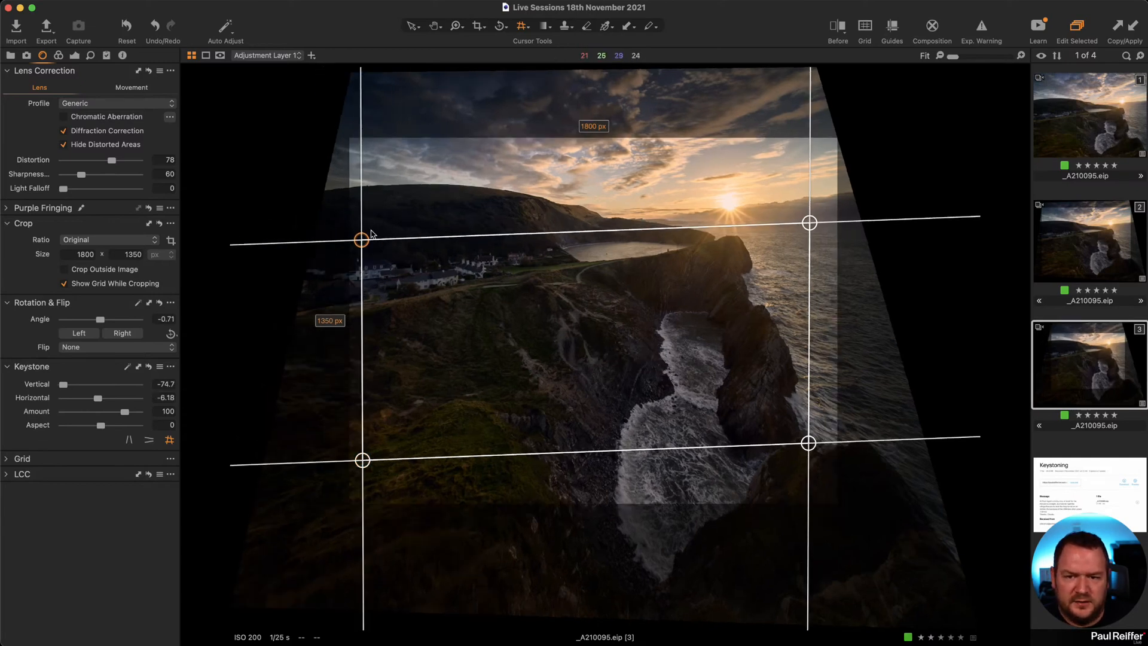
Reposition the upper-left keystone point and reapply the correction repeatedly until Vertical reaches -59.2 and Horizontal -45.9.
drag(361, 240, 362, 269)
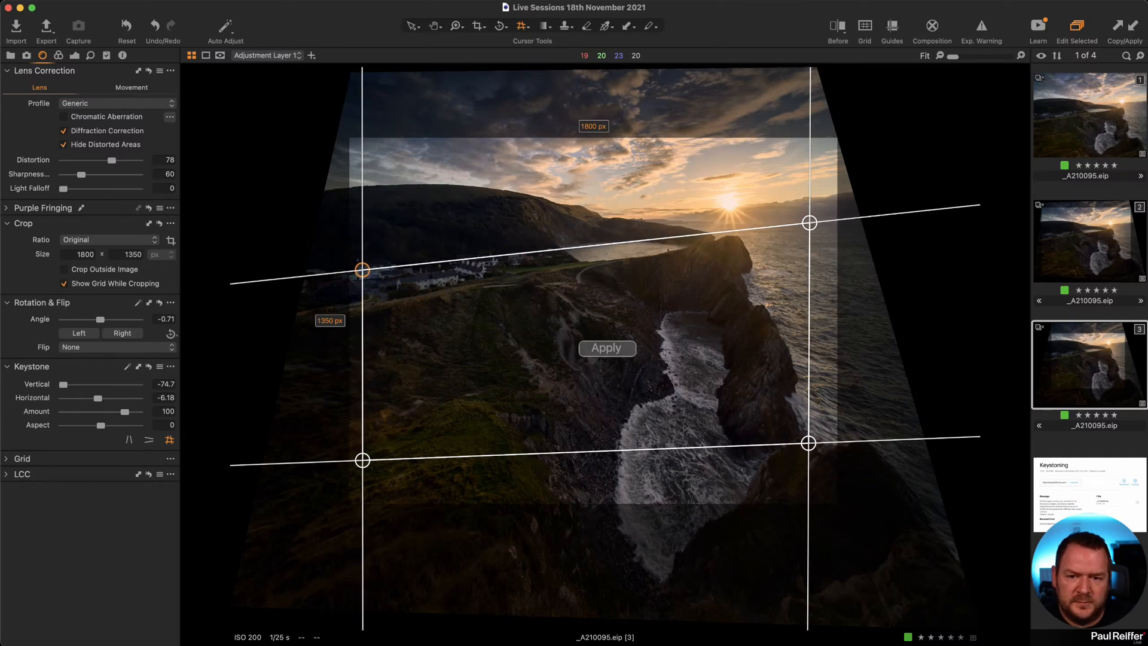
click(602, 348)
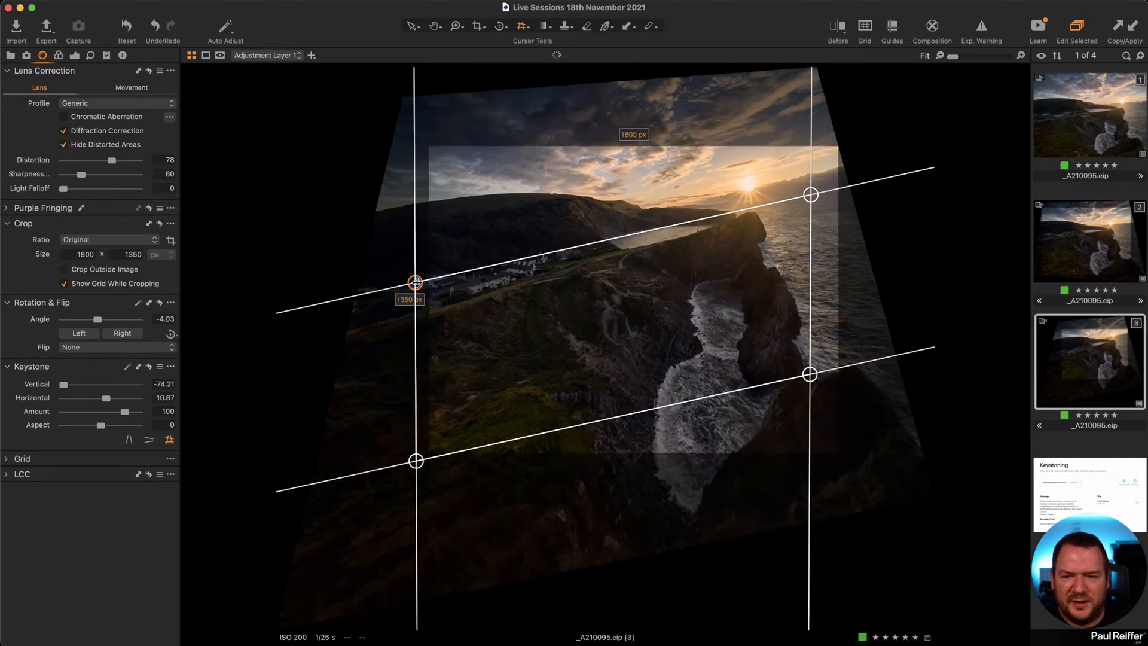
drag(415, 282, 412, 203)
click(598, 344)
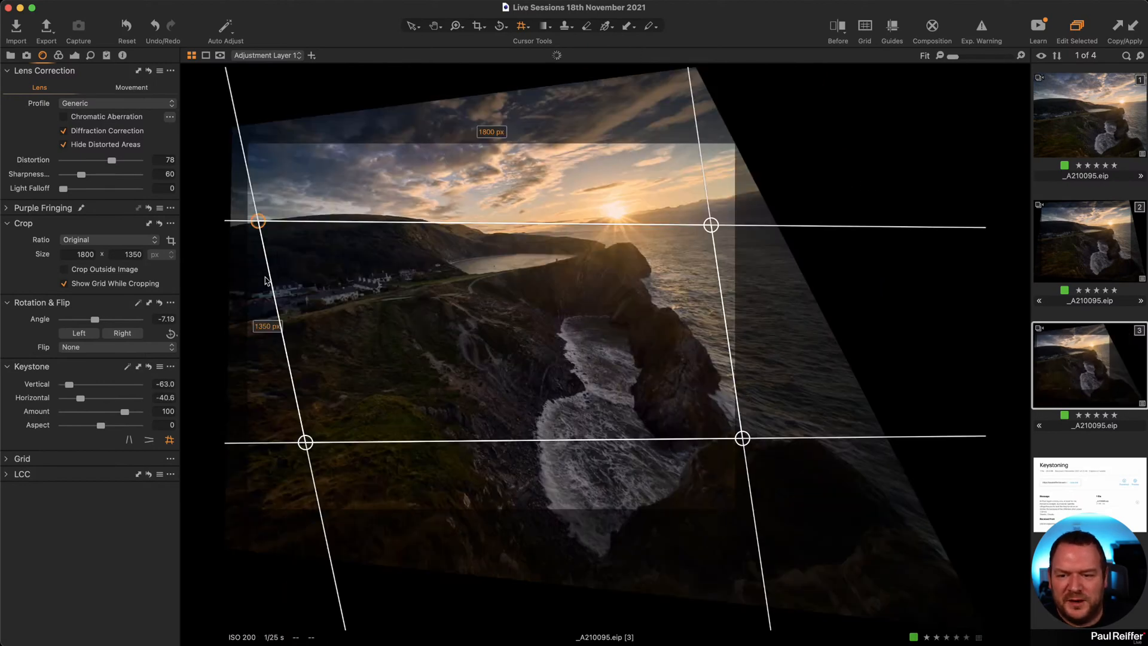
drag(258, 218, 269, 217)
click(610, 346)
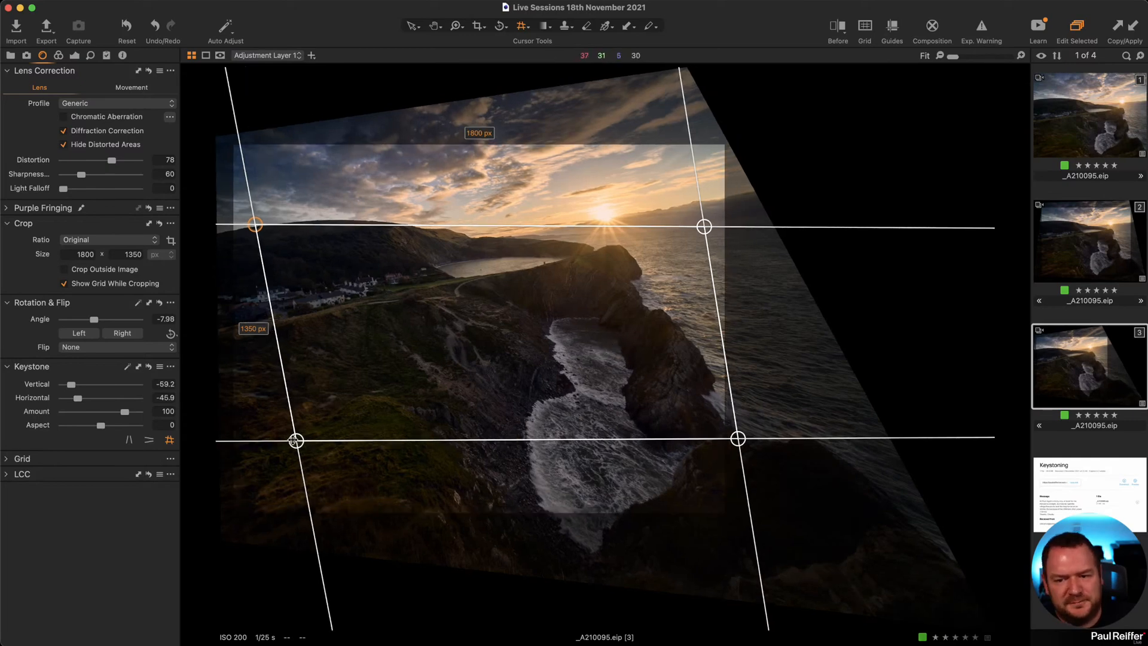
Move the lower-left keystone point outward and reapply the correction, reaching Vertical -49.4 and Horizontal -42.1.
drag(297, 441, 275, 435)
click(597, 350)
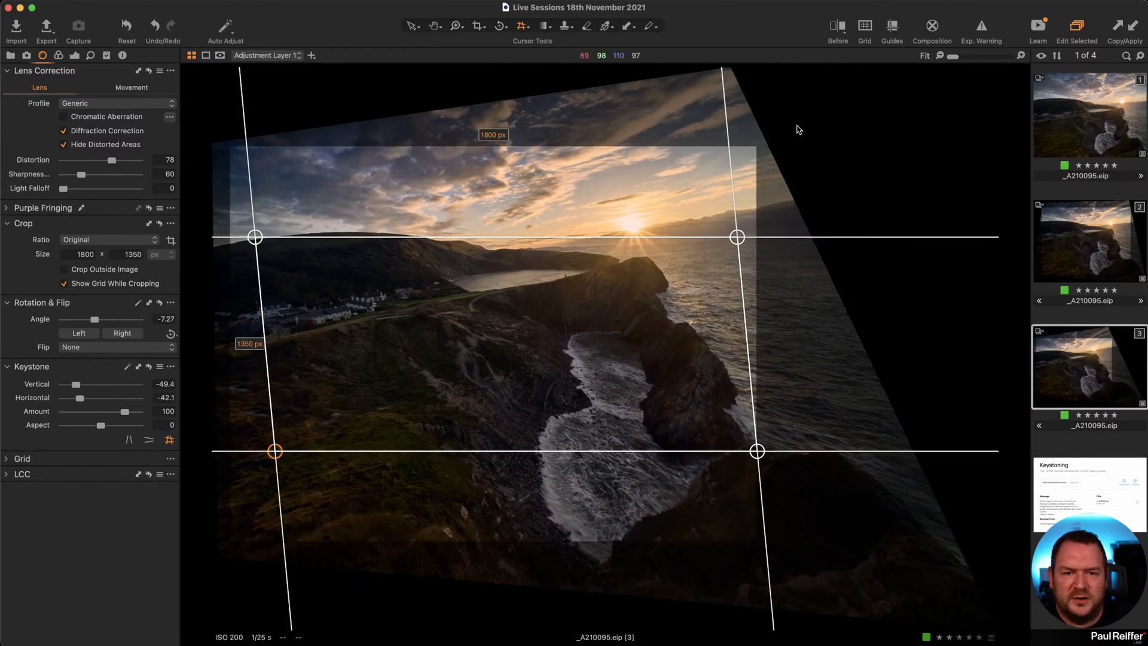
Switch to variant 2 of _A210095.eip, leave the keystone tool, and compare its perspective repeatedly with the uncorrected variant 1.
click(1096, 252)
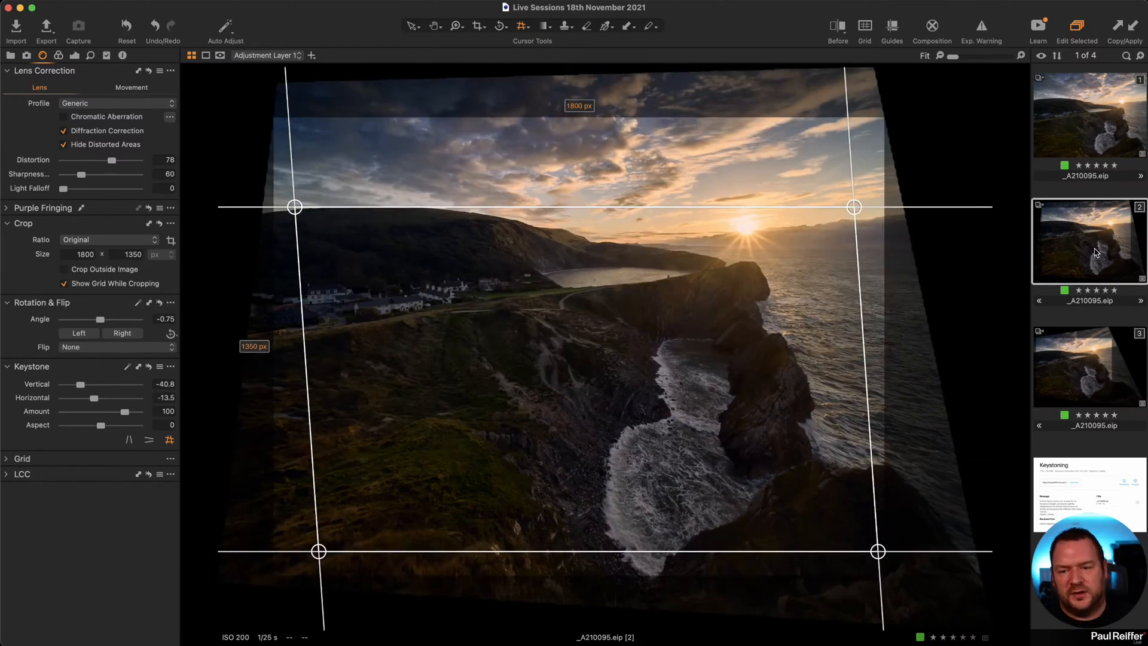
click(409, 25)
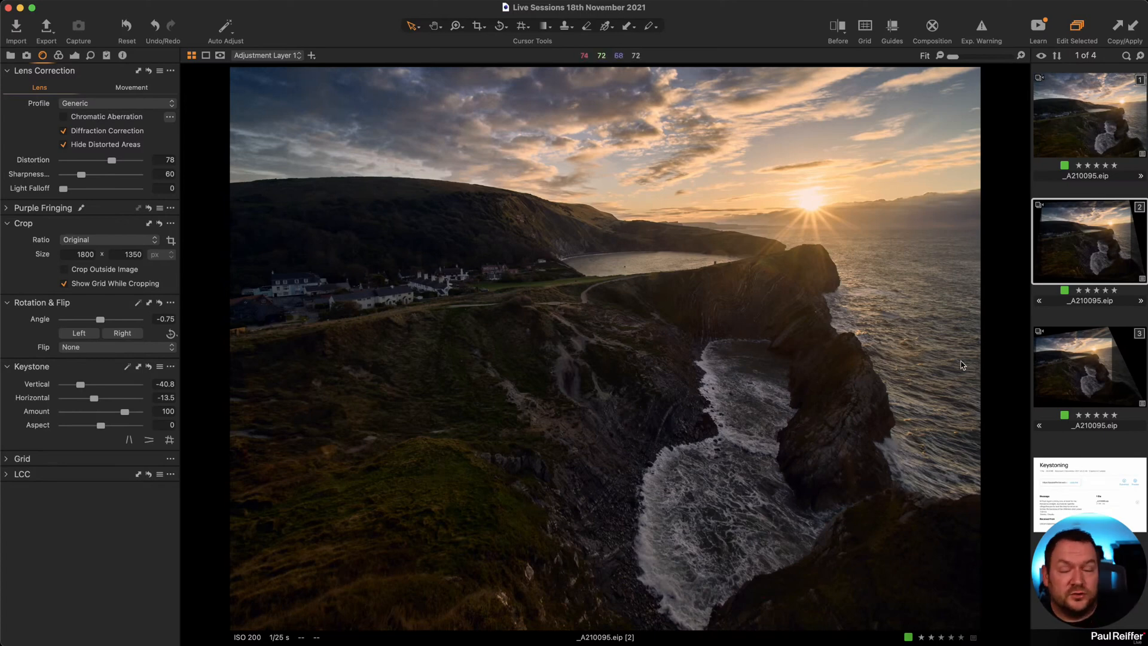
click(1089, 134)
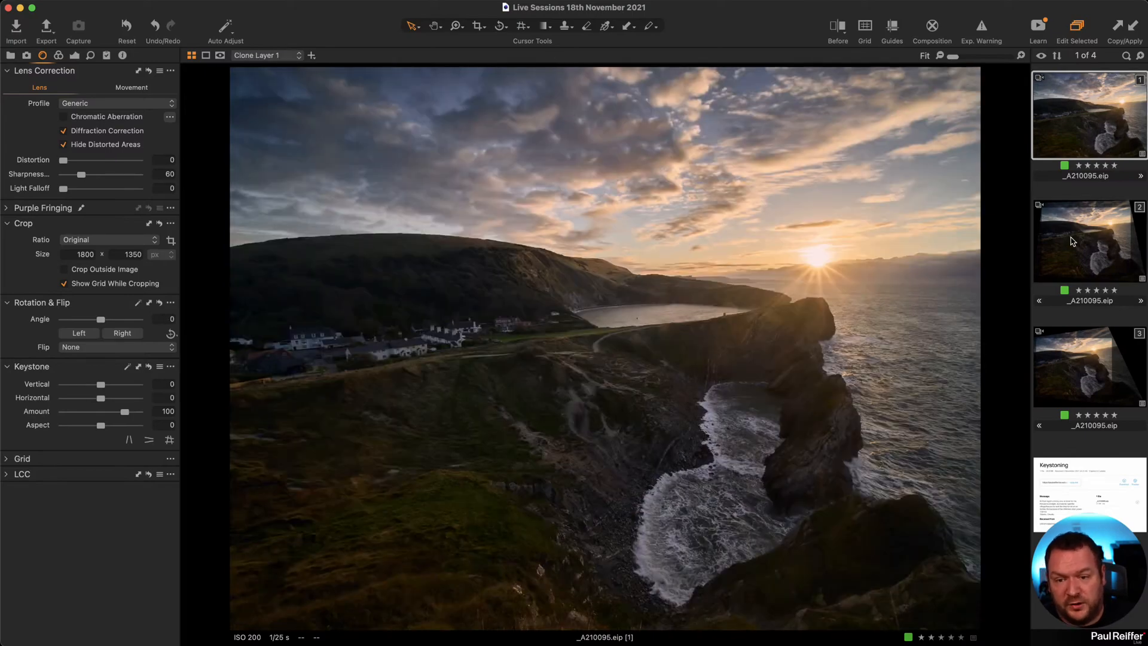
click(1100, 270)
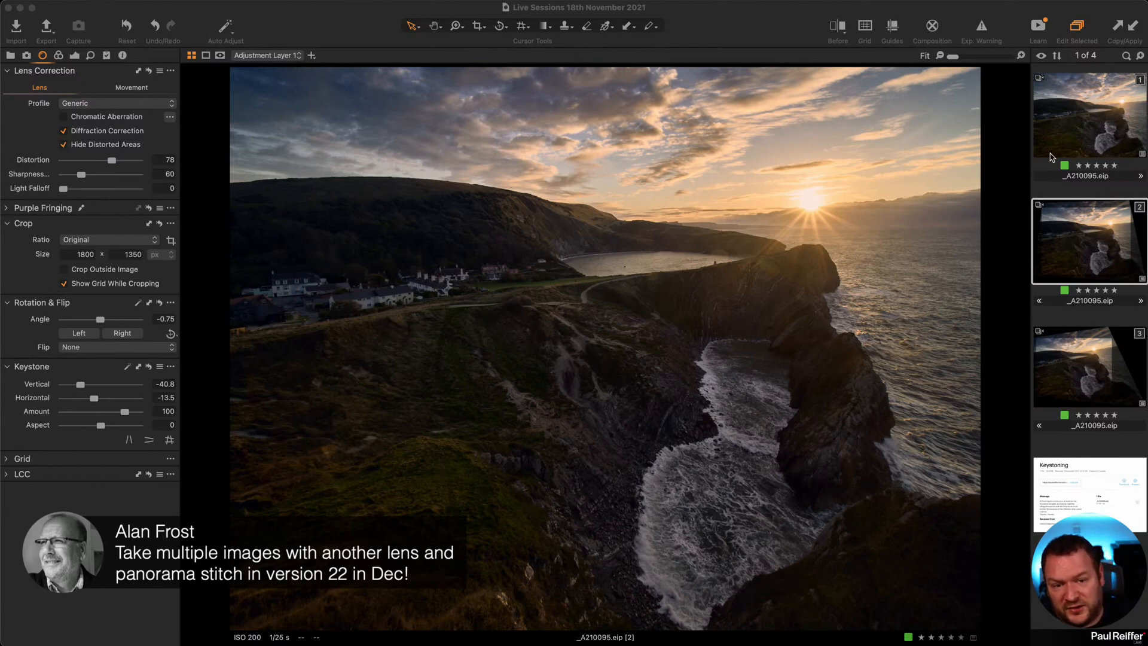
click(1073, 133)
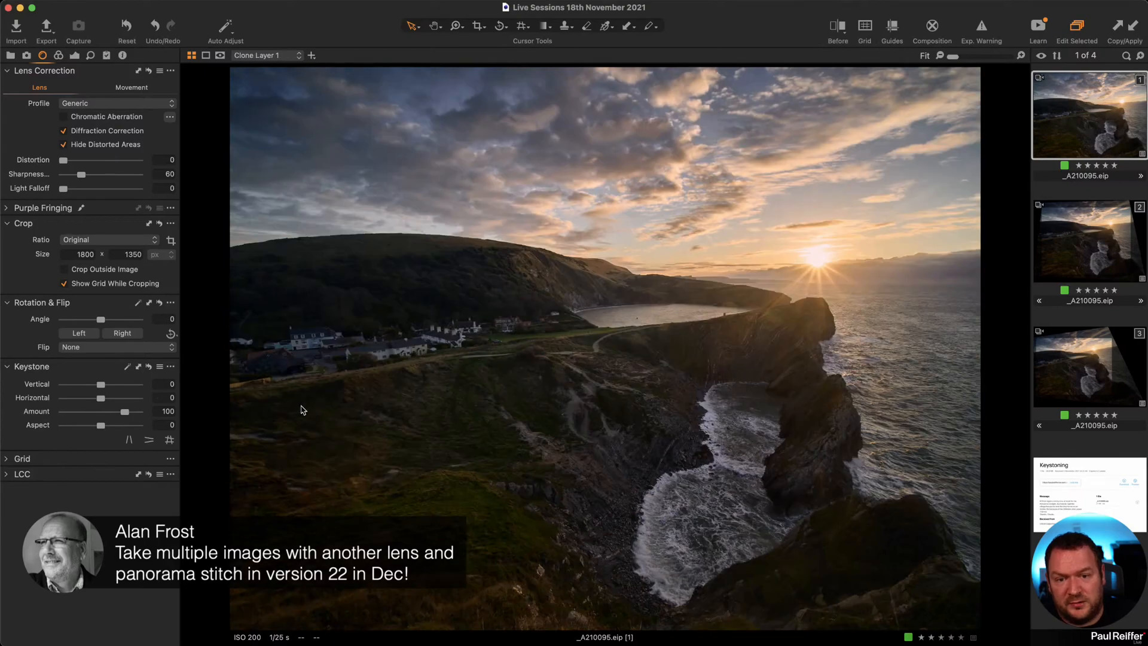
click(1068, 264)
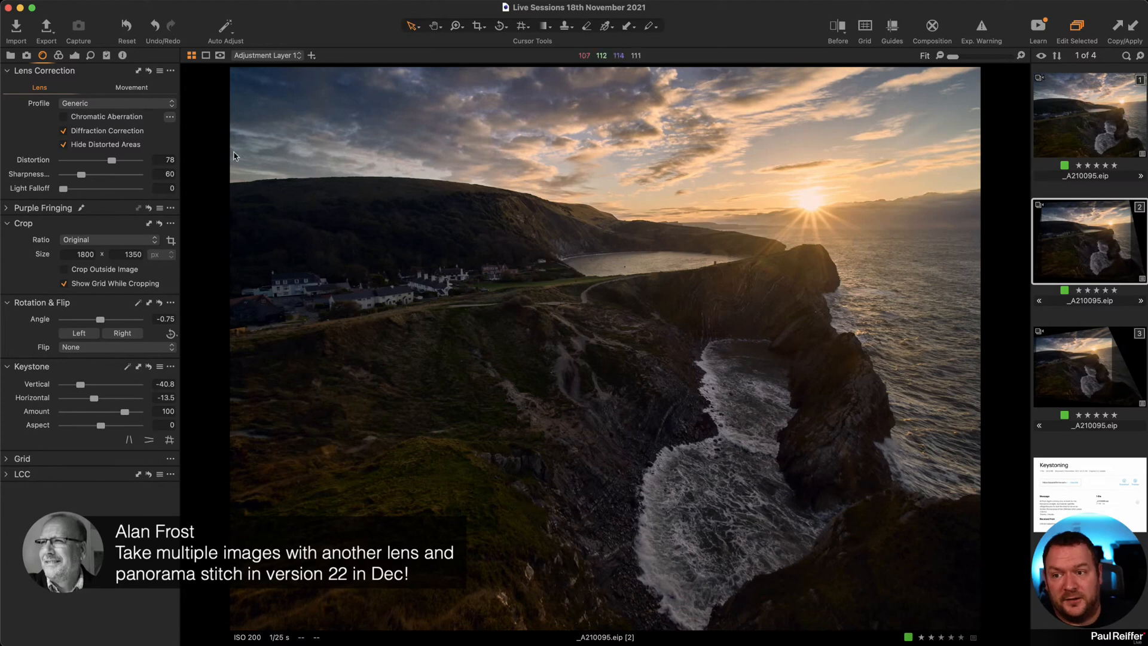
Open the collection containing the _DSF8419 beach photo and examine how its existing crop sits within the full frame.
click(12, 55)
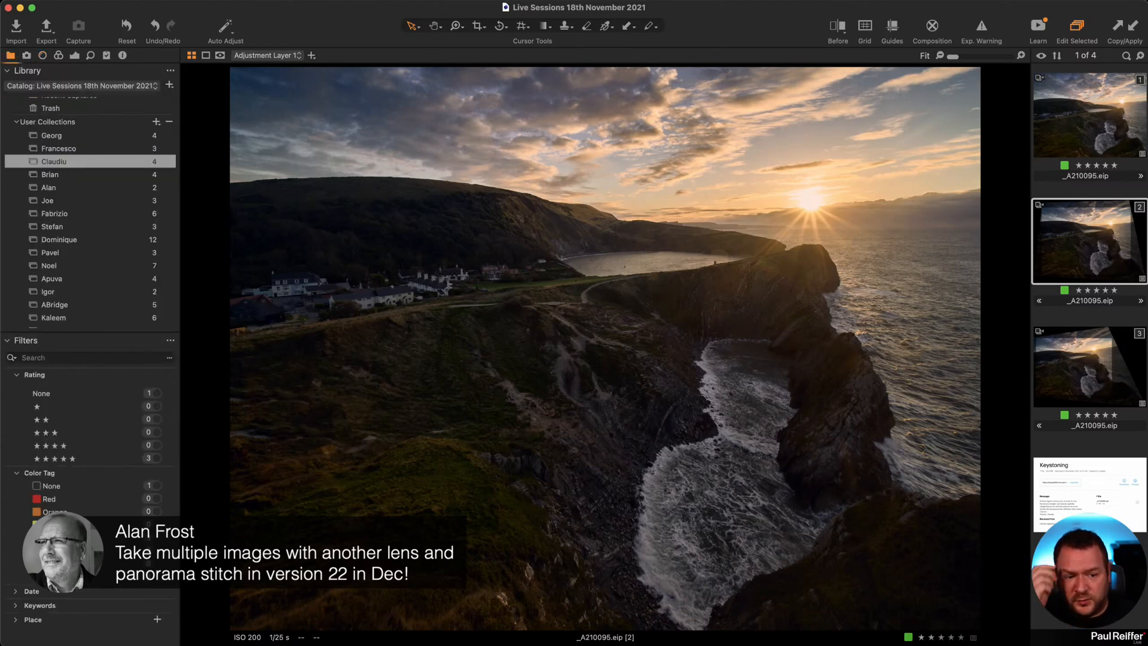
click(61, 188)
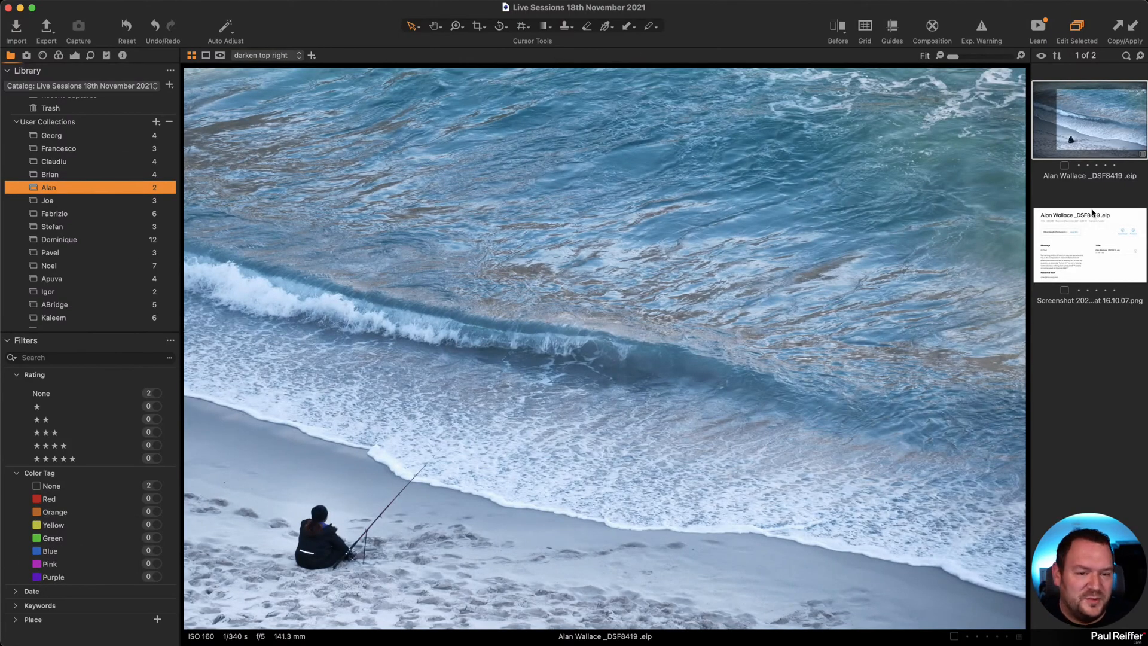
click(59, 55)
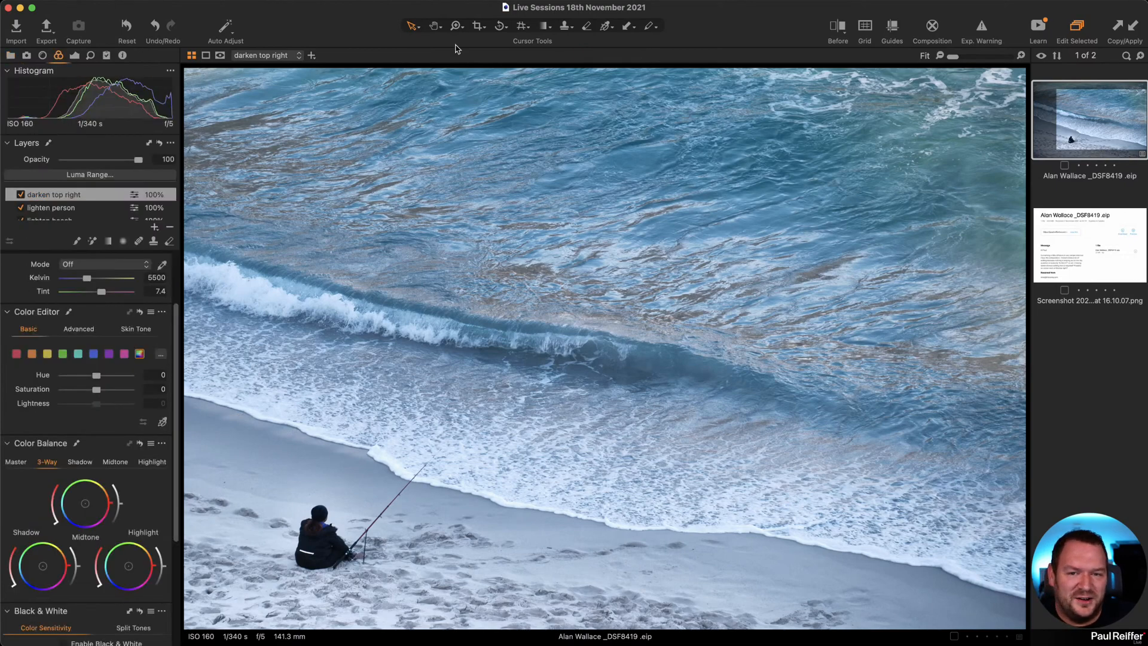
click(475, 27)
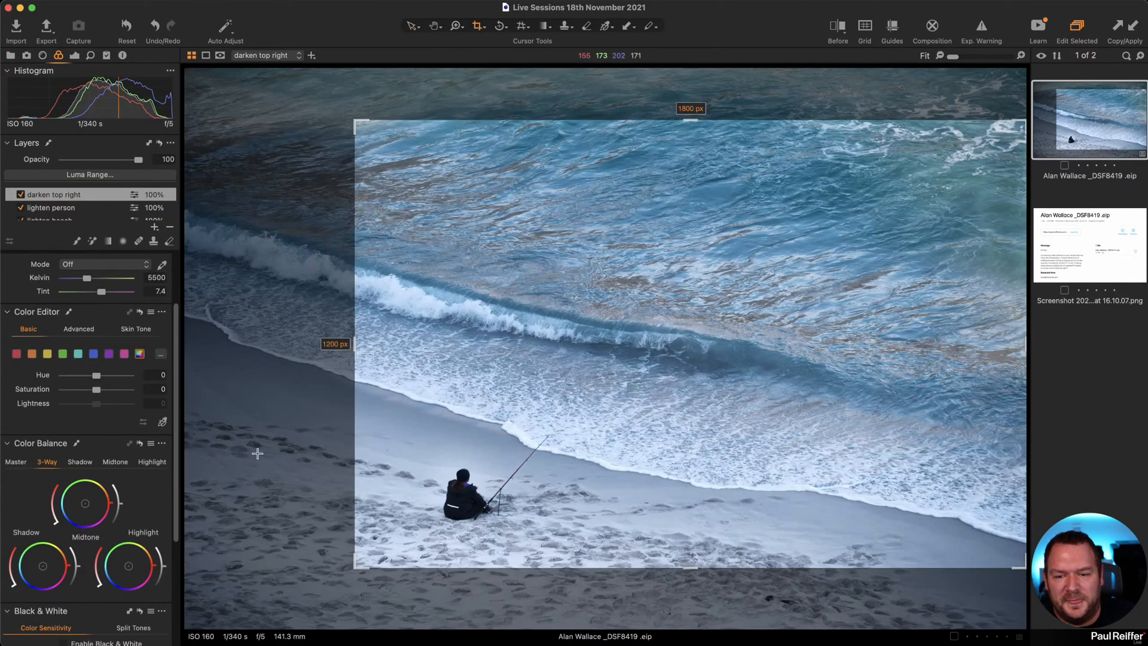
click(411, 28)
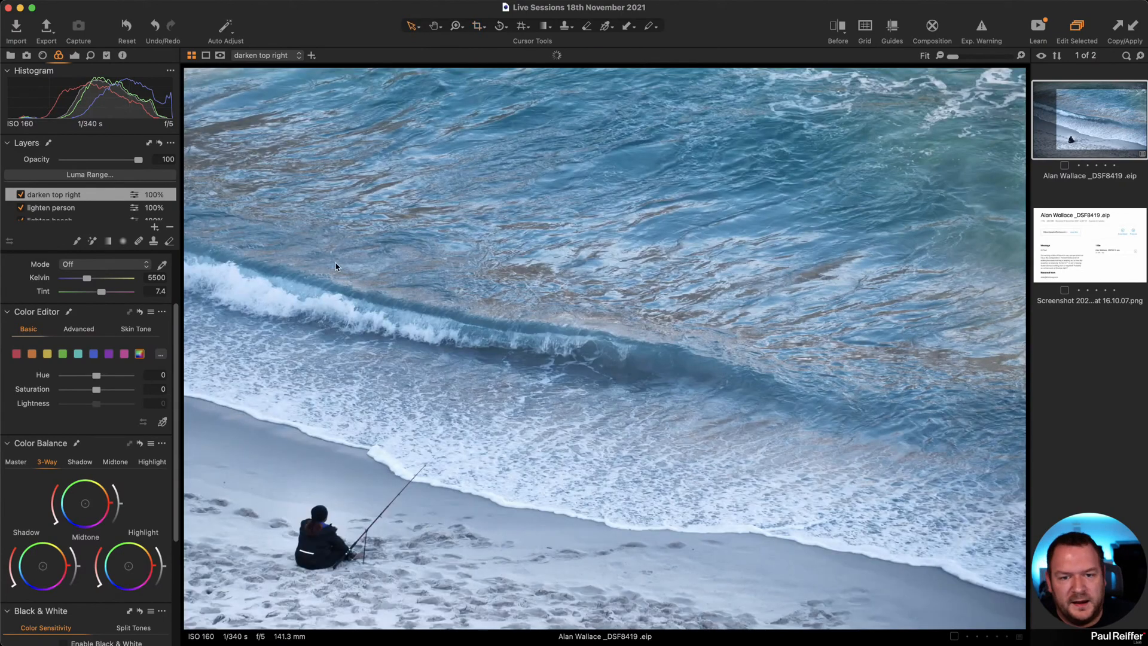
Compare the beach photo before and after its edits with the split slider, and inspect the area around the fisherman.
key(y)
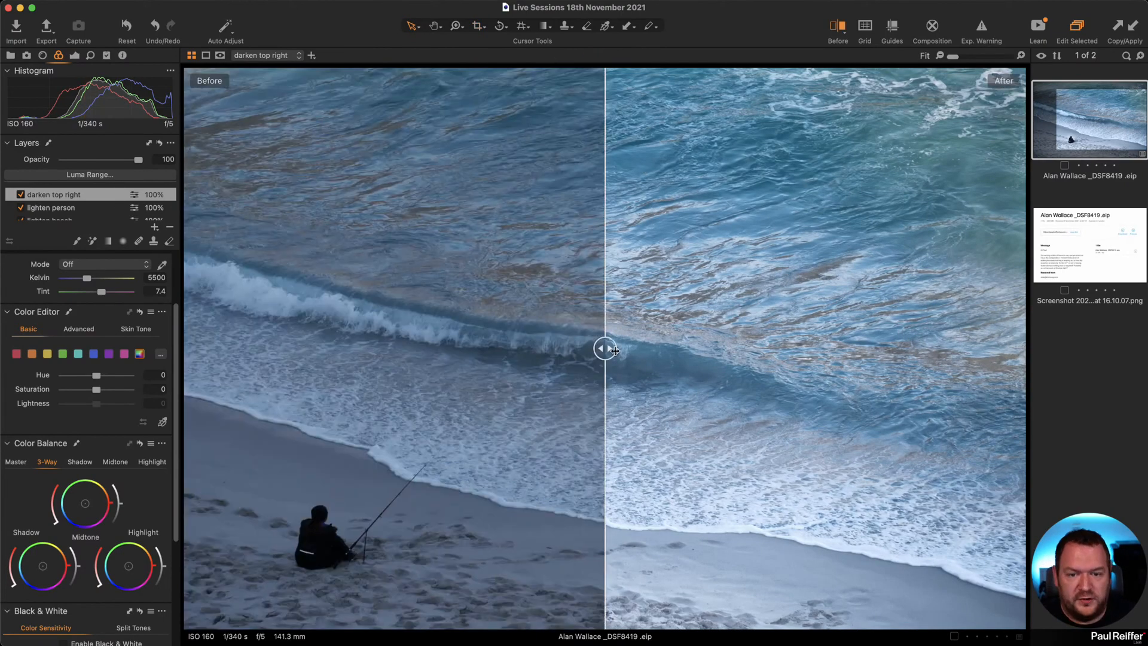
drag(605, 349, 414, 376)
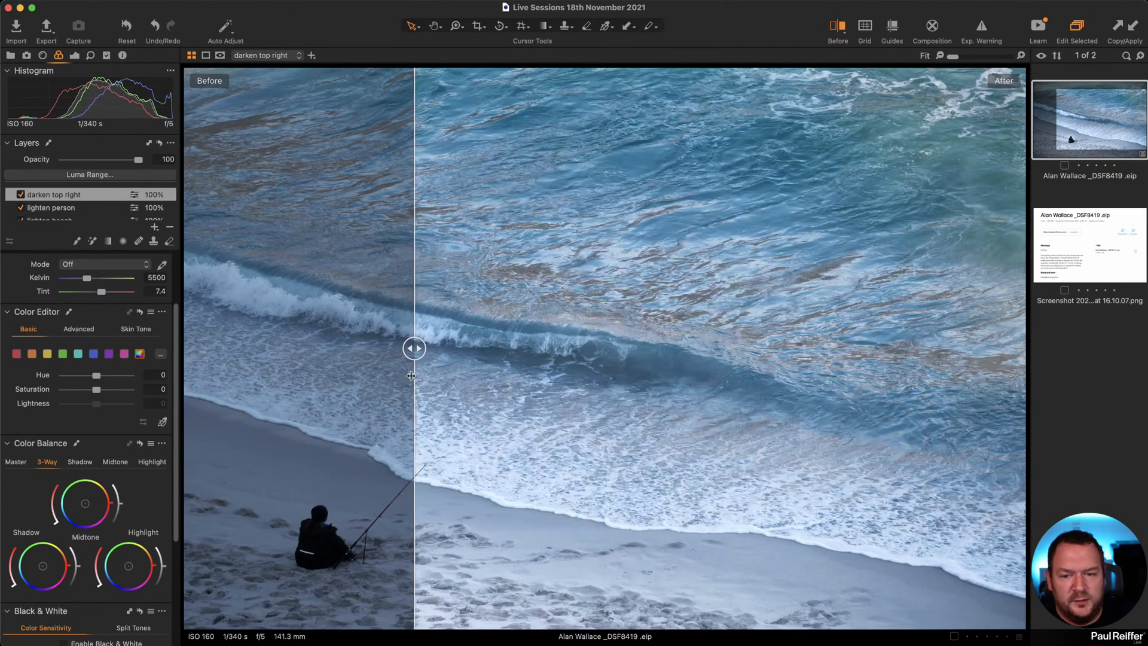
scroll(78, 215, down, 2)
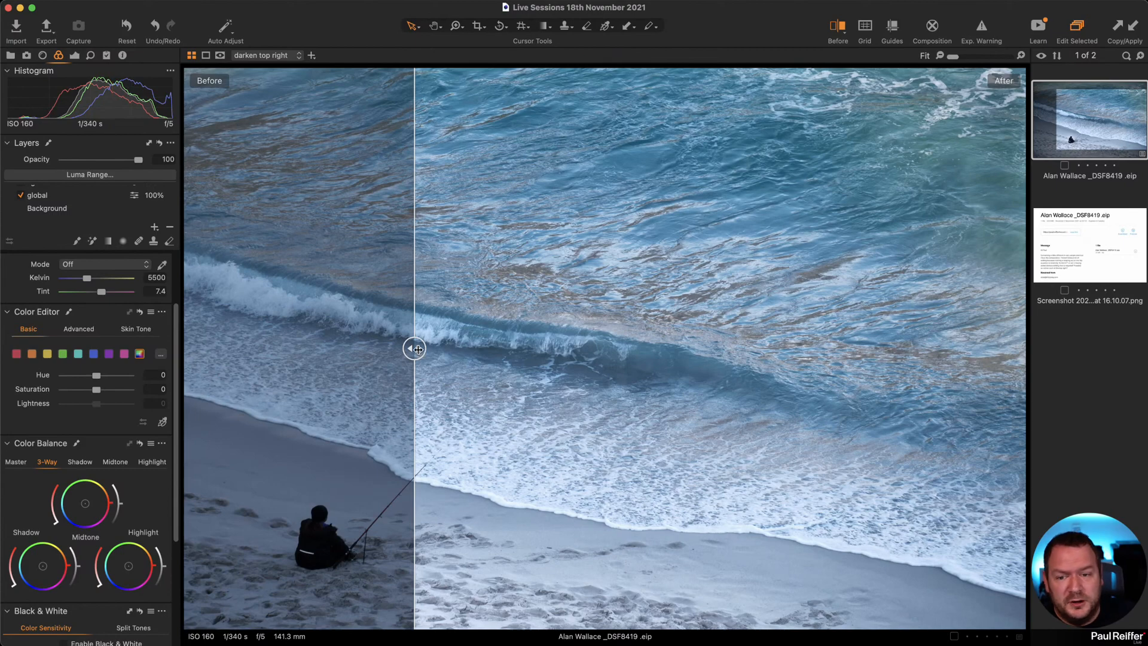
drag(414, 348, 186, 399)
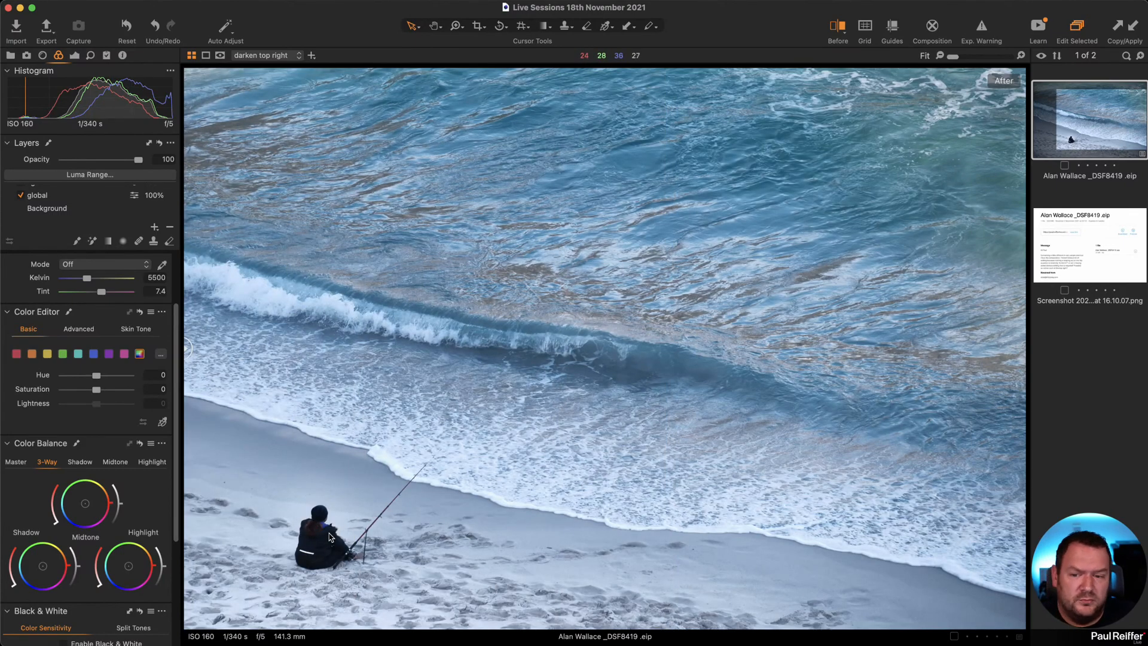
key(z)
drag(252, 424, 531, 597)
click(685, 373)
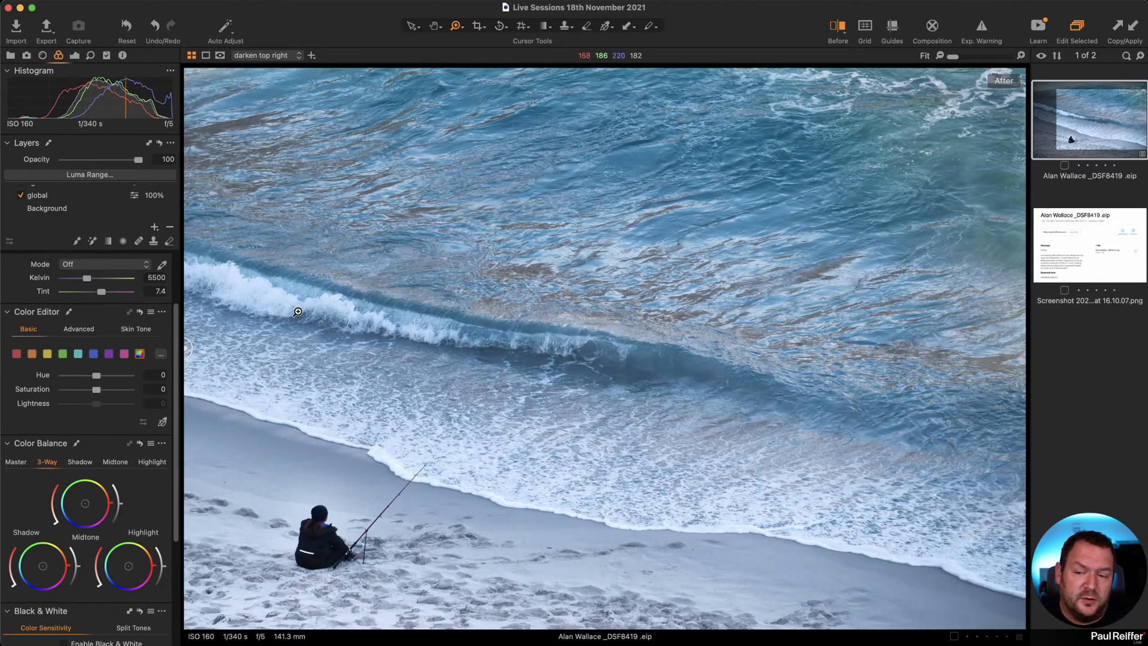
Enlarge the beach photo's crop from its lower-left corner to include more sand beside and below the fisherman.
click(478, 27)
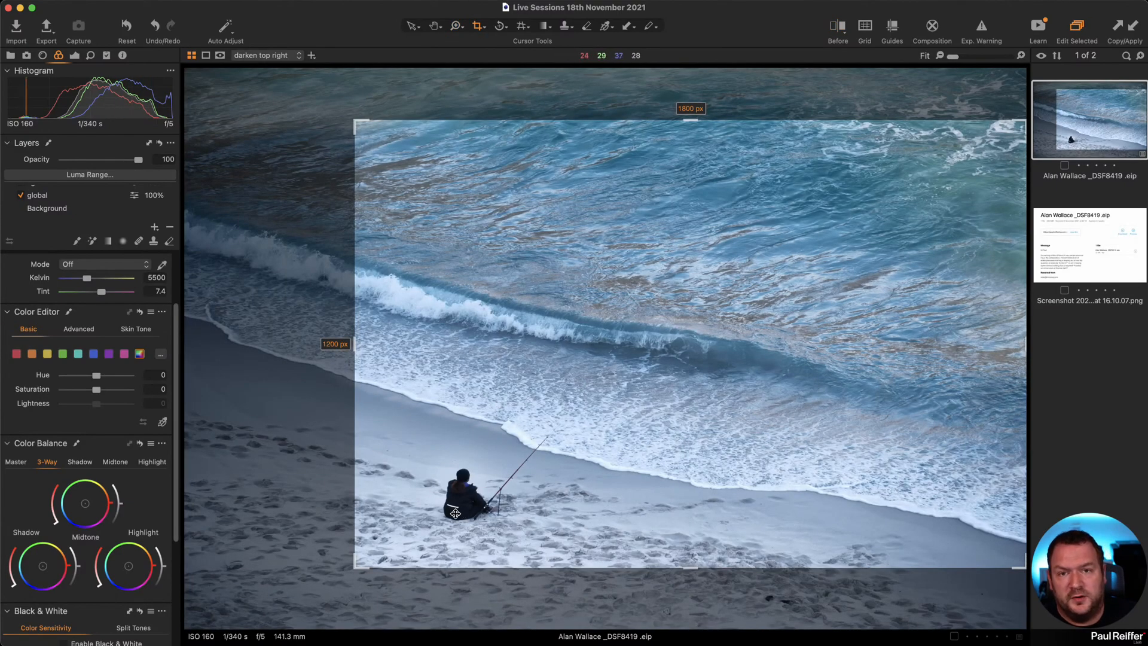
click(479, 27)
click(496, 77)
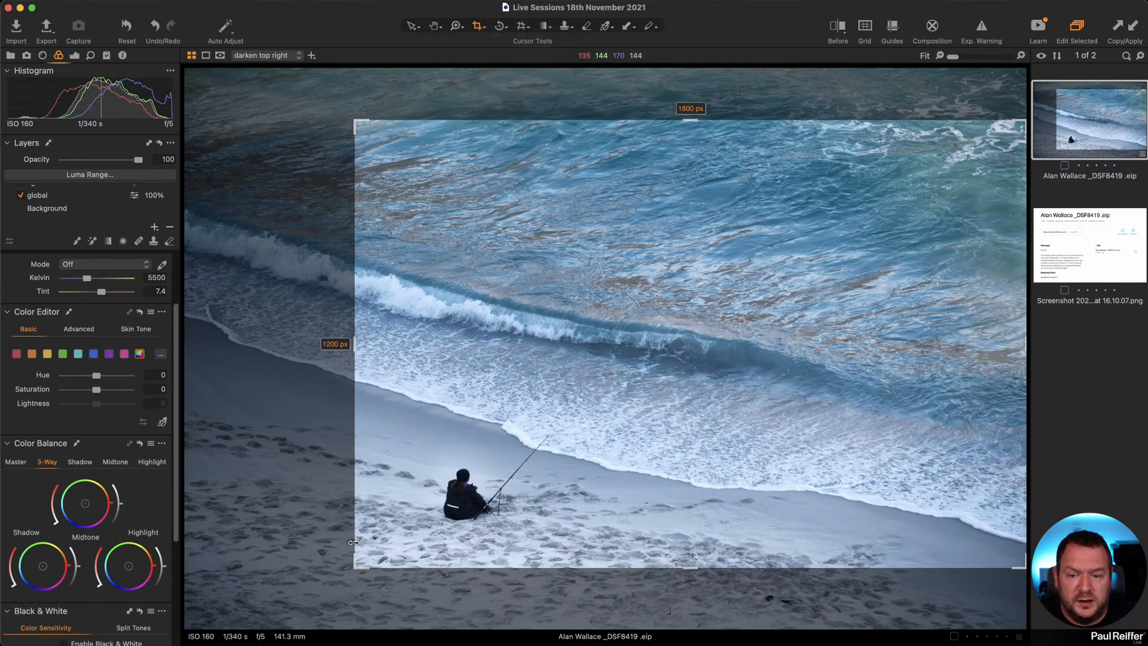
drag(356, 566, 313, 595)
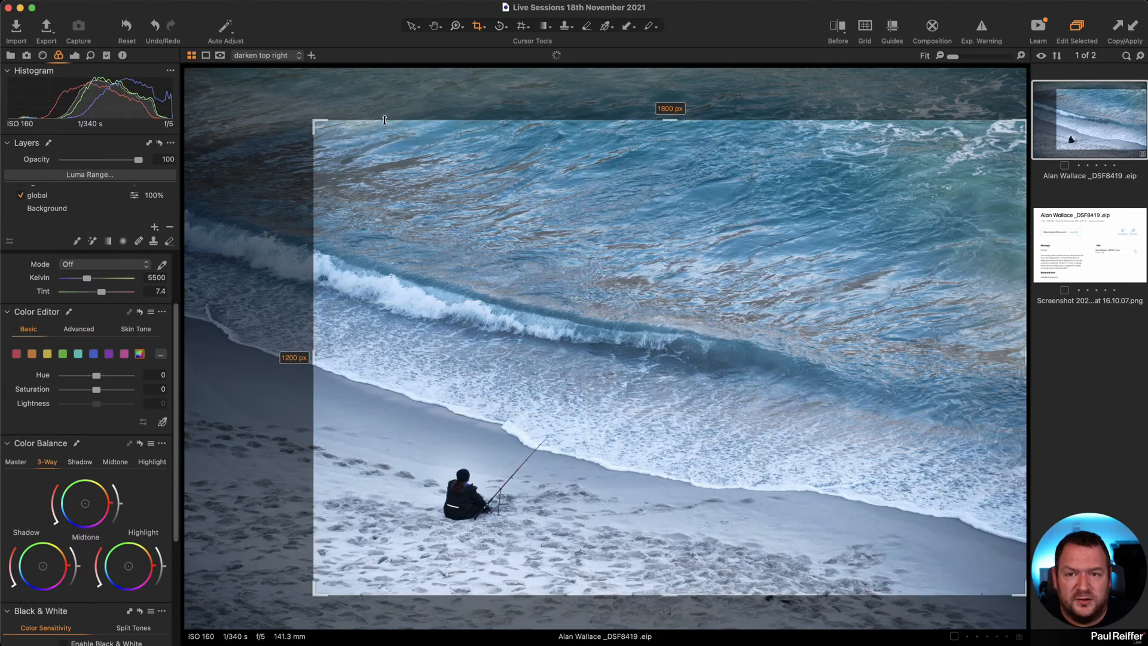
click(414, 27)
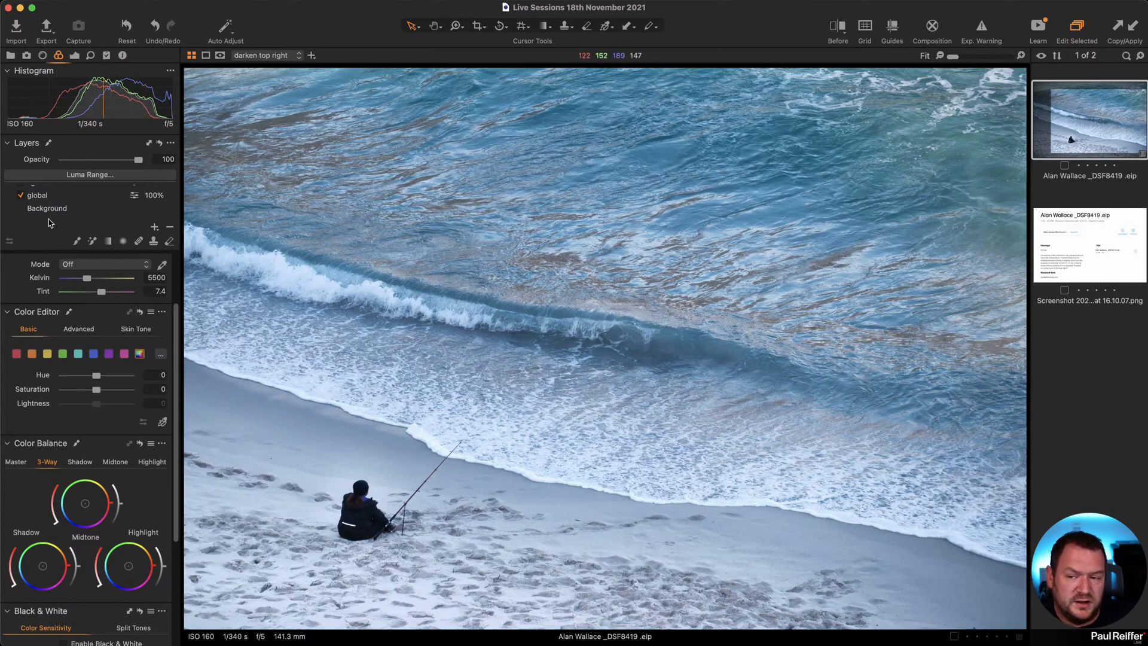
Set the beach photo's Keystone Aspect to -6.1.
click(43, 56)
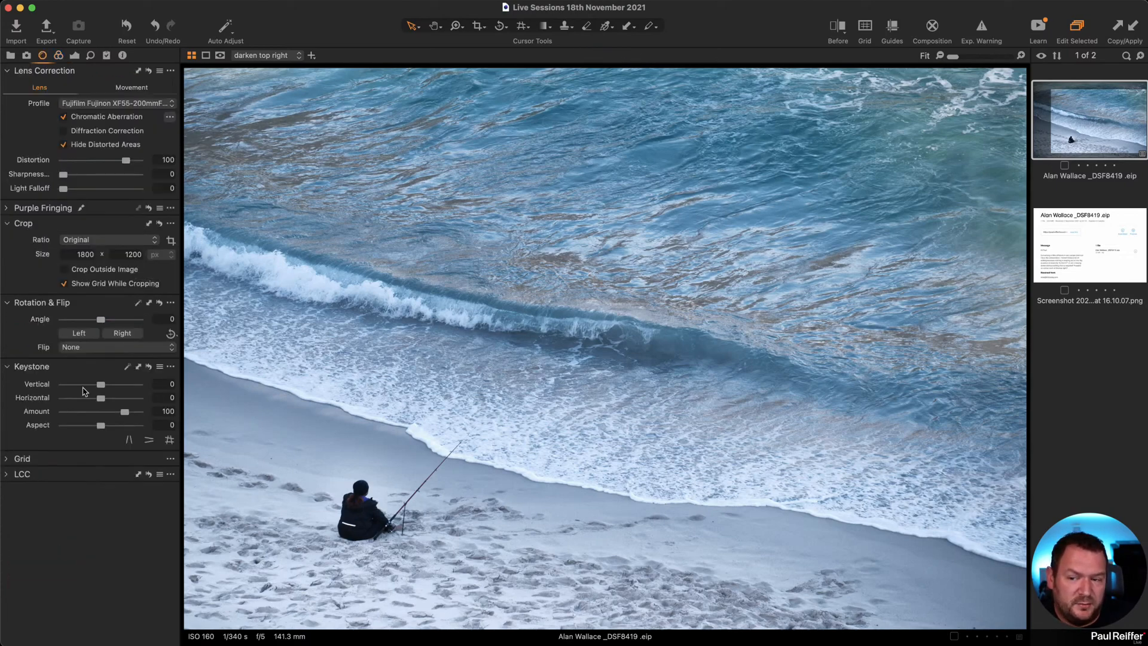
mouse_move(100, 427)
mouse_down()
mouse_move(143, 427)
mouse_move(91, 428)
mouse_up()
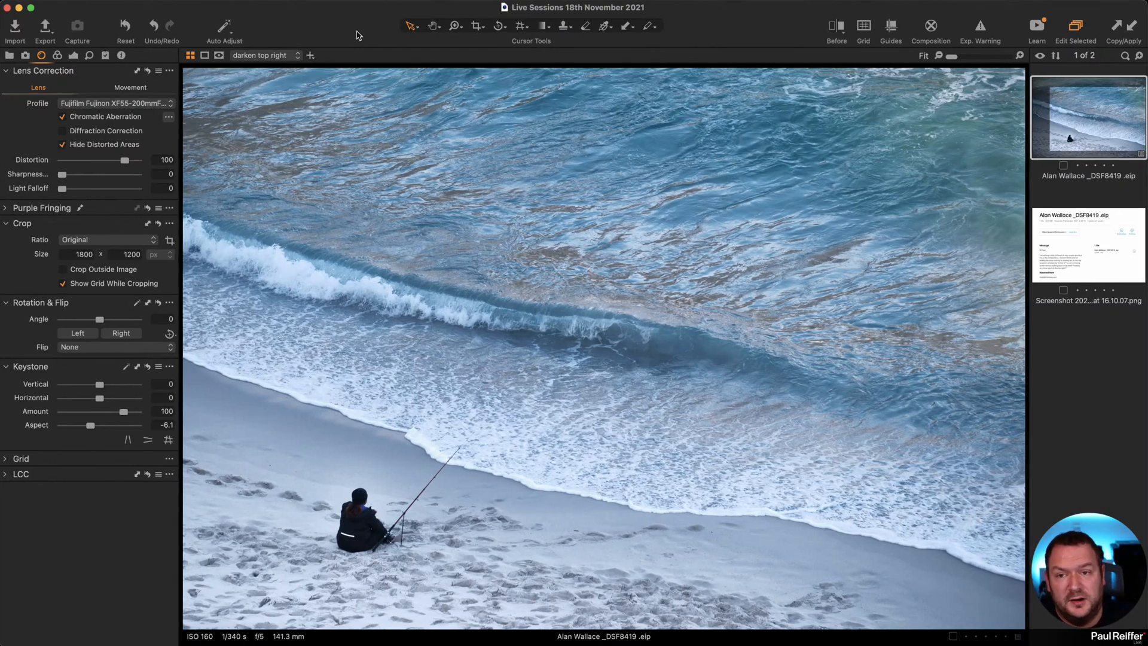
Review the exposure and clarity settings of the lighten person, lighten beach and global layers, toggling lighten person off and on.
click(72, 55)
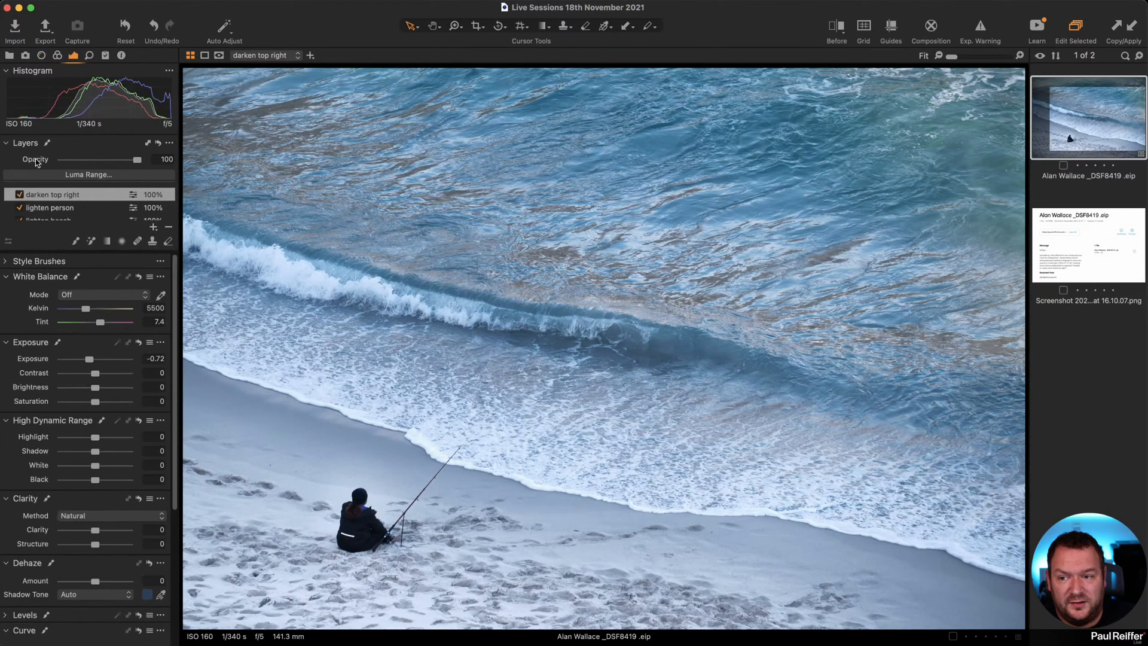
click(65, 209)
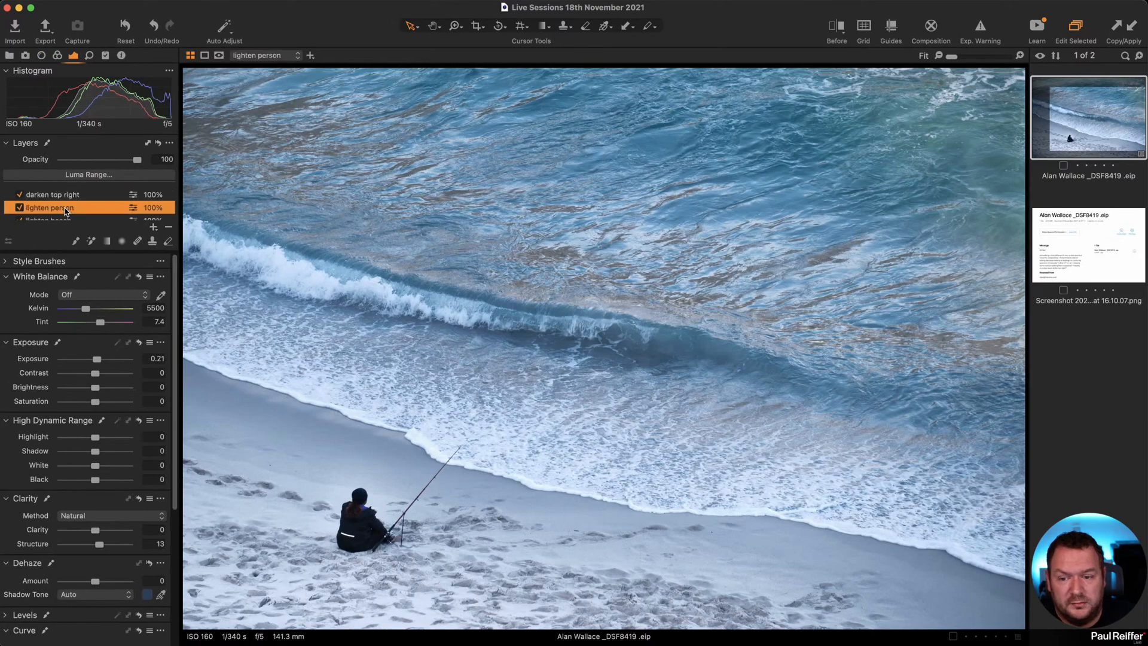
click(19, 208)
click(20, 208)
scroll(39, 212, down, 1)
scroll(39, 212, down, 2)
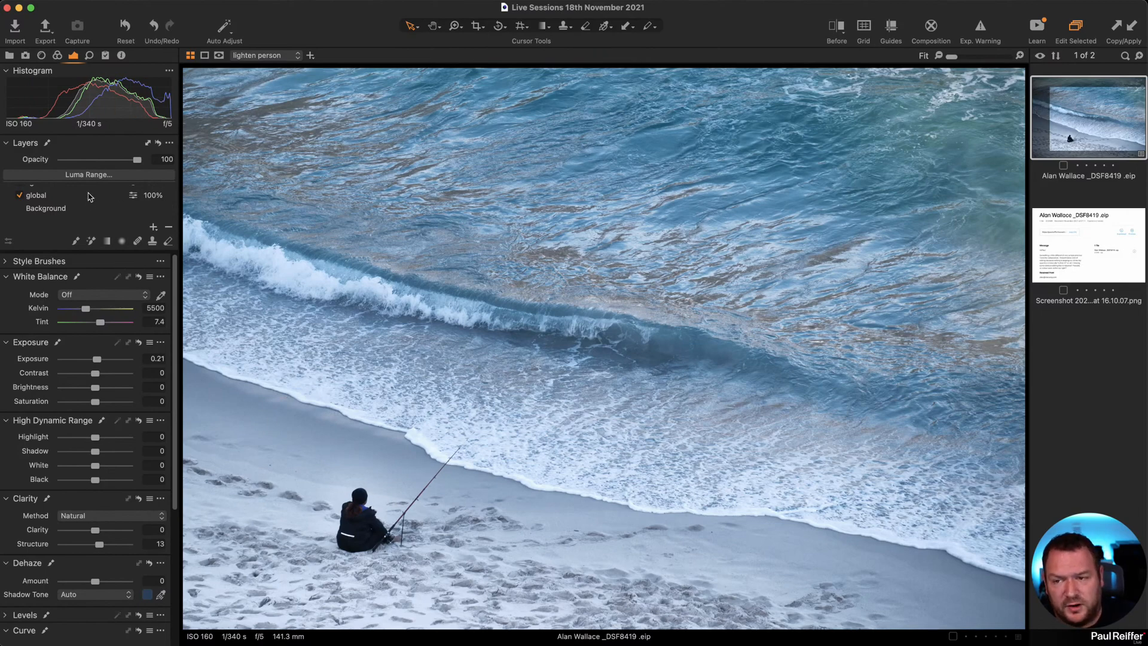
scroll(60, 203, up, 1)
click(67, 195)
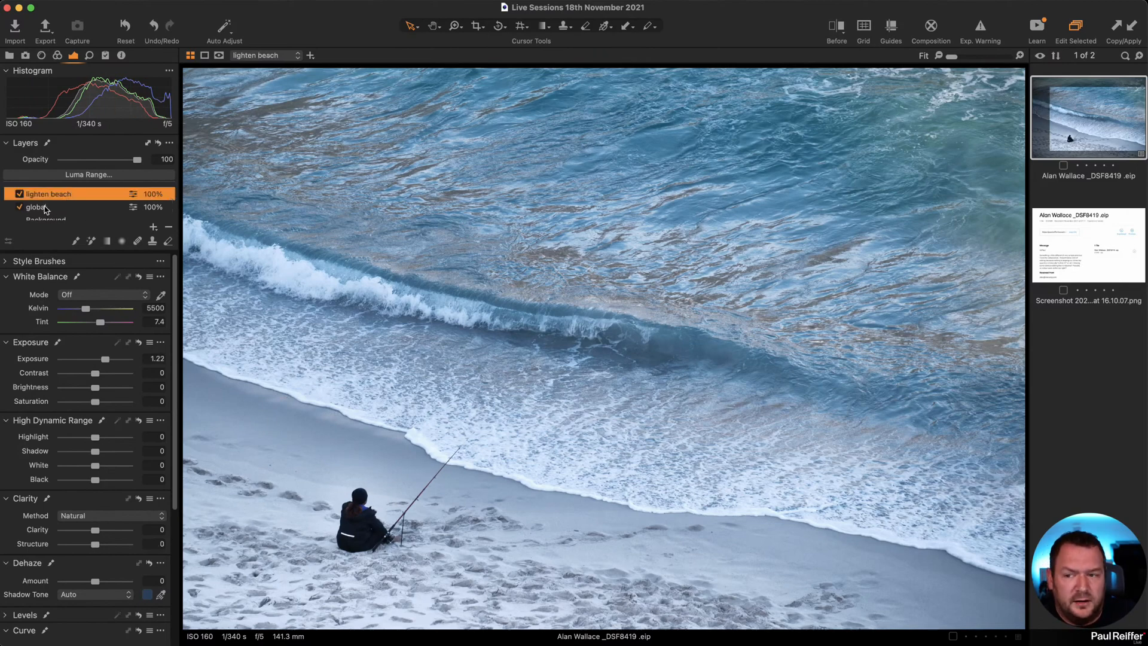
click(65, 207)
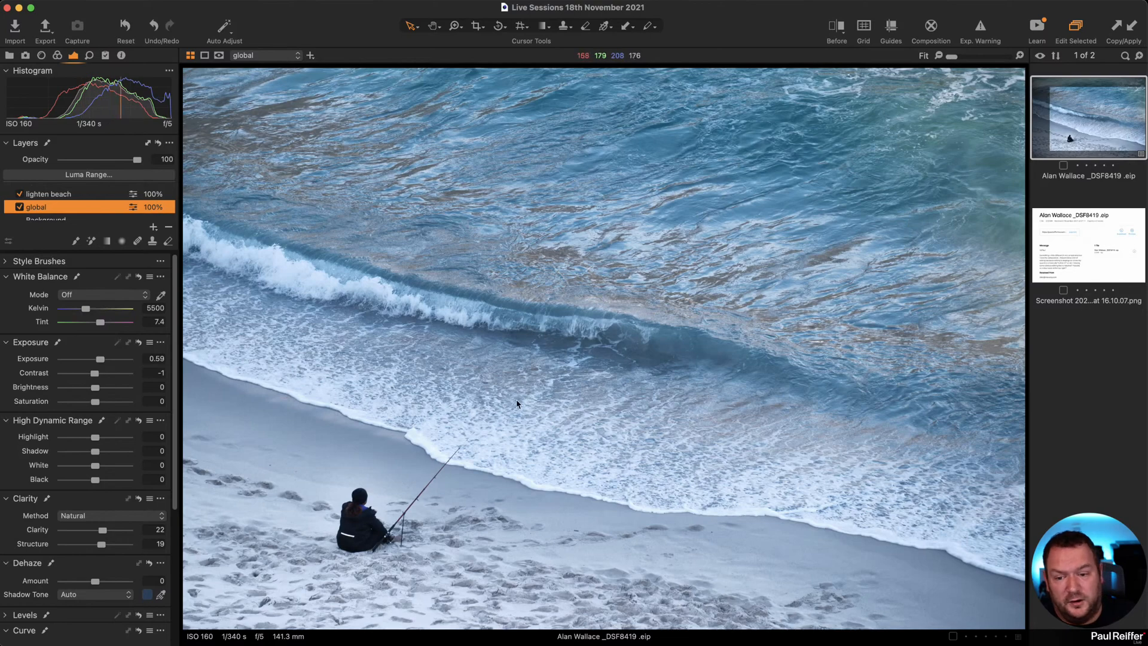
Refine the beach photo's crop by extending its lower-left corner, pulling in its upper-left corner and shifting the frame slightly.
click(476, 26)
drag(330, 572, 312, 593)
drag(452, 545, 451, 547)
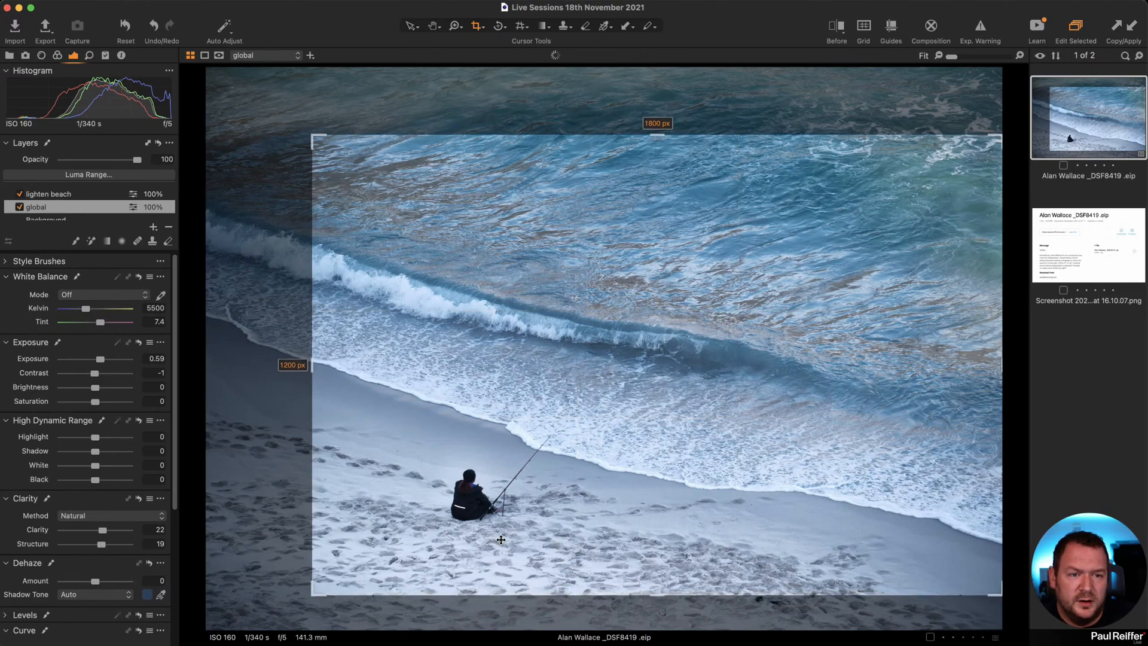
drag(317, 140, 365, 156)
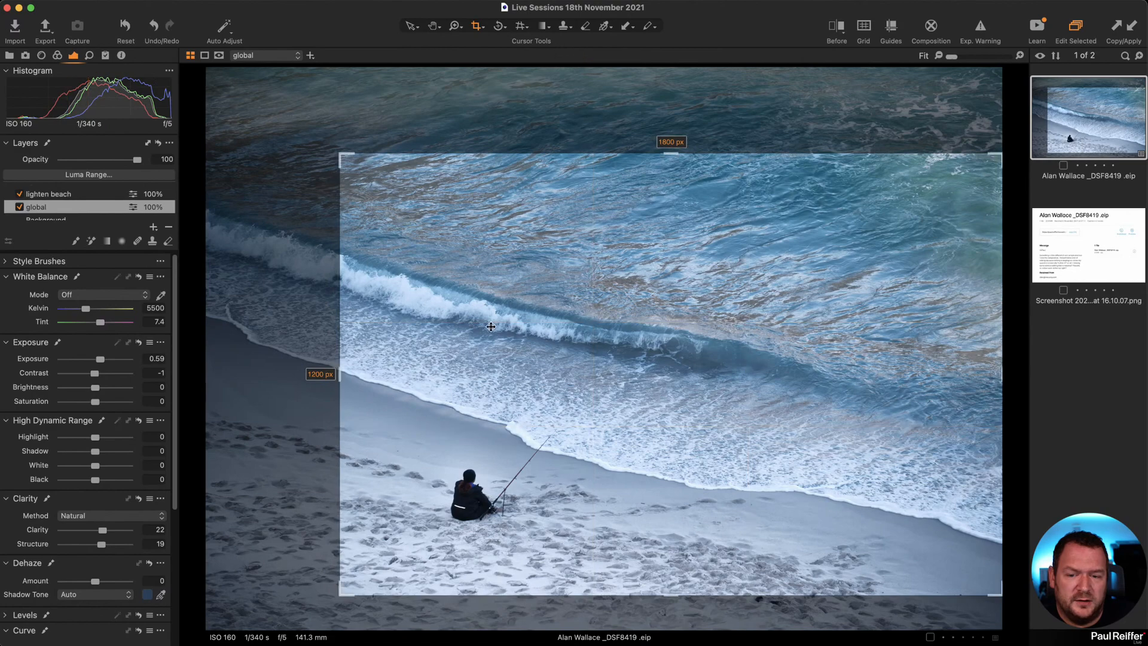
drag(495, 327, 495, 323)
key(v)
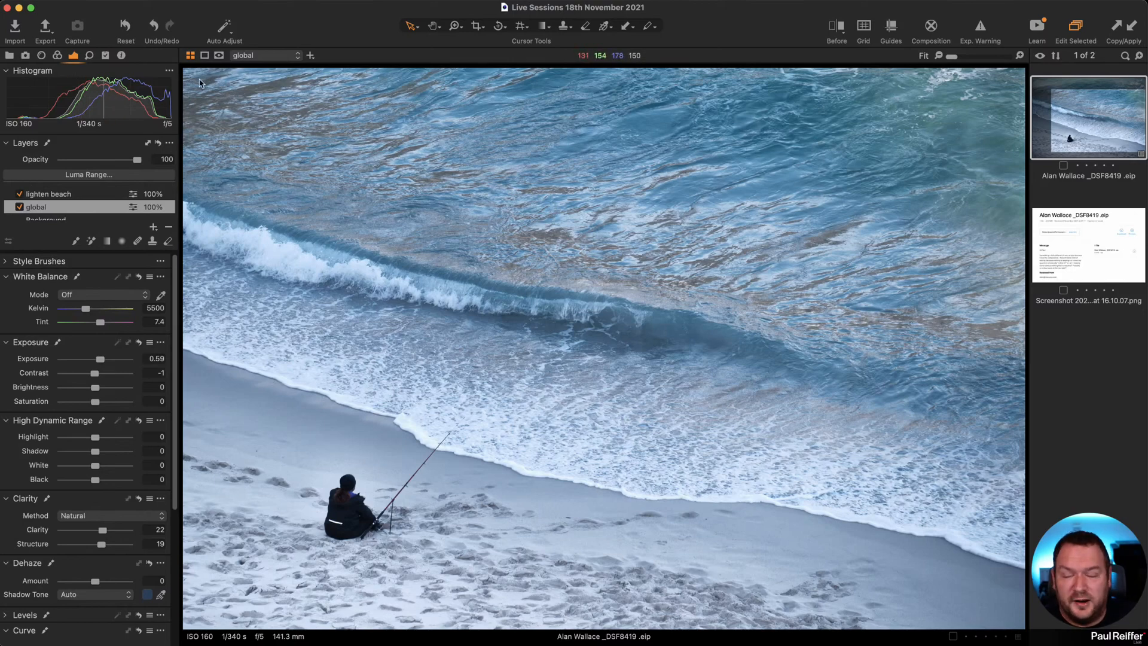
Reopen the collection with the _A210095.eip variants and compare variant 3 with variant 2.
click(9, 55)
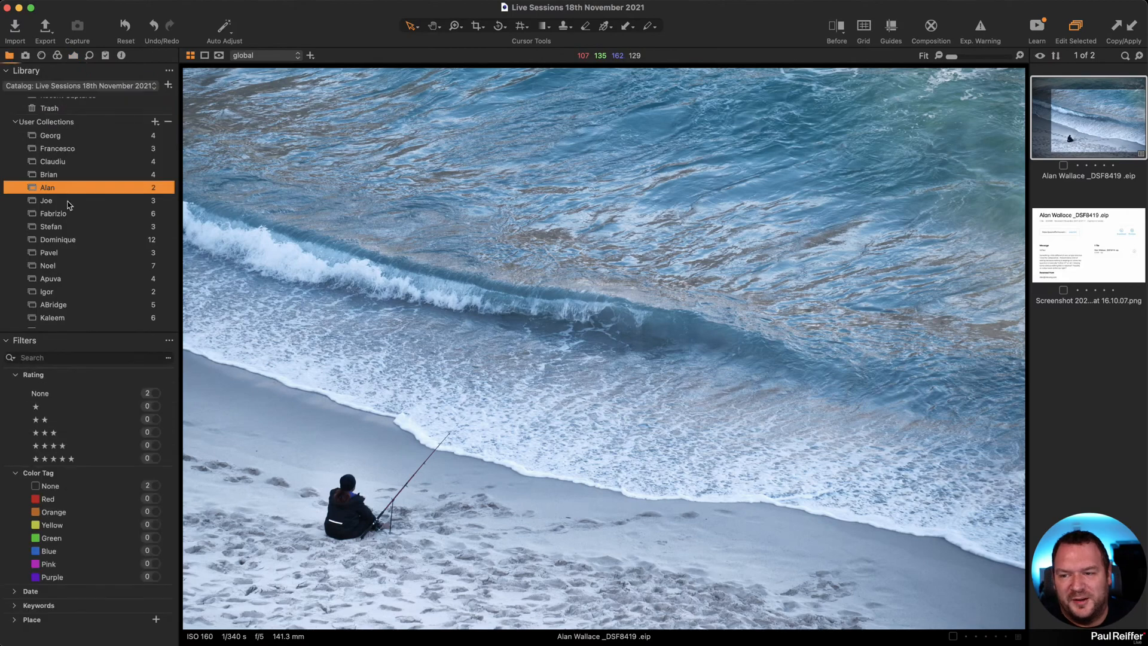
click(62, 163)
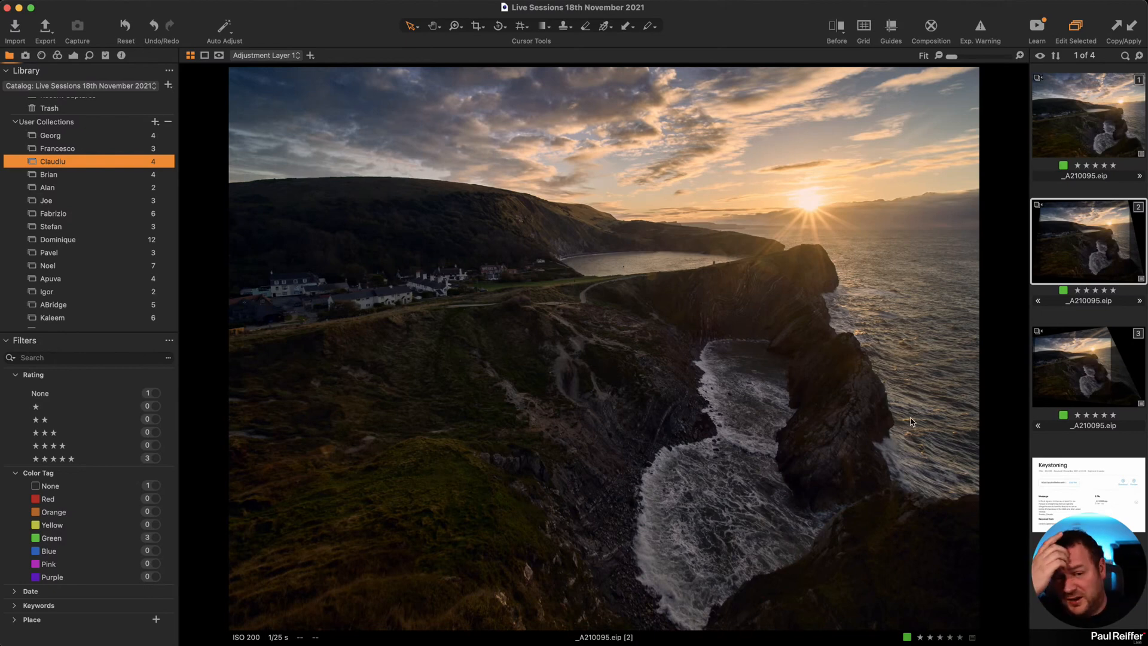
click(1080, 370)
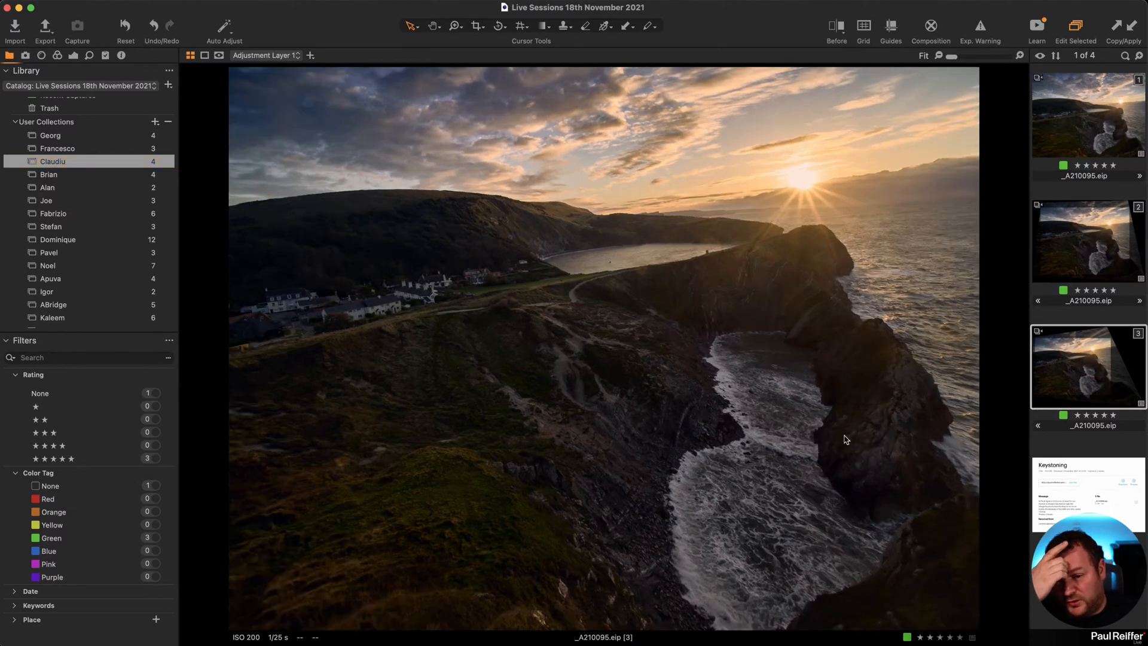
click(1080, 254)
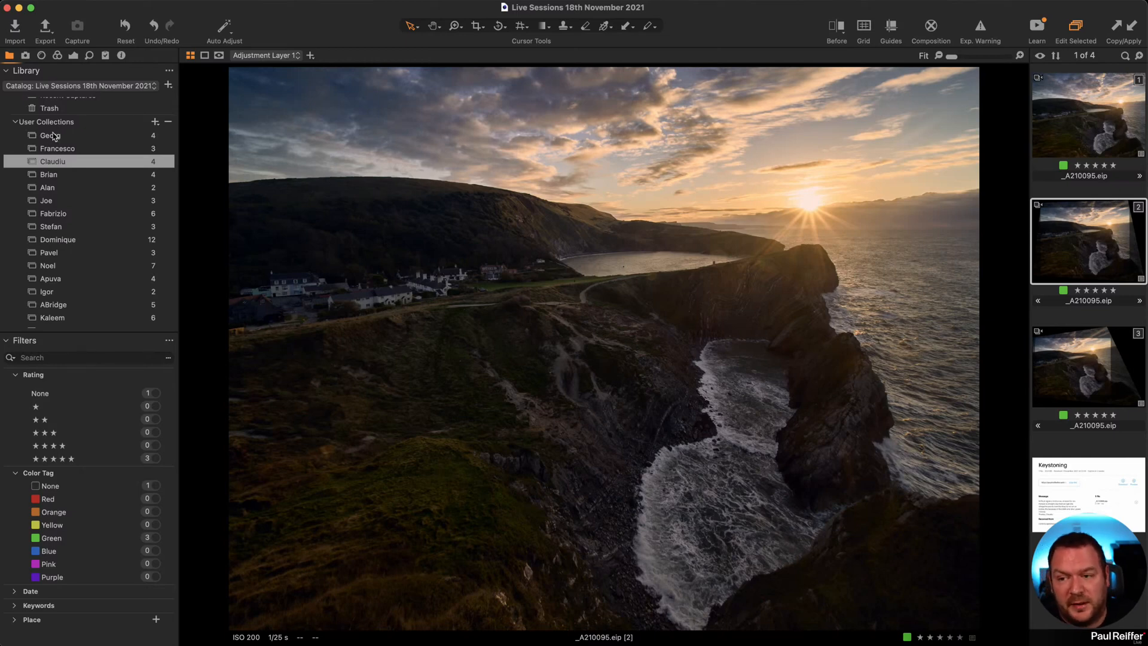
Open the collection with A51A7600.CR2 and try the Linear Response base curve on the cave photo before restoring Auto.
click(104, 153)
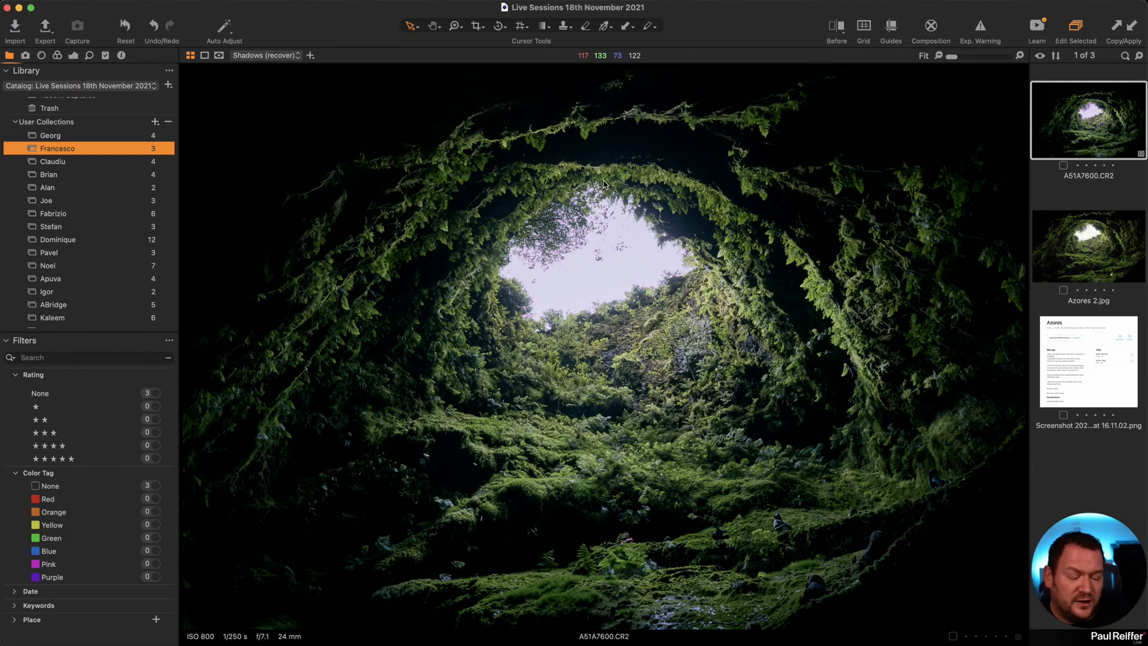
click(73, 55)
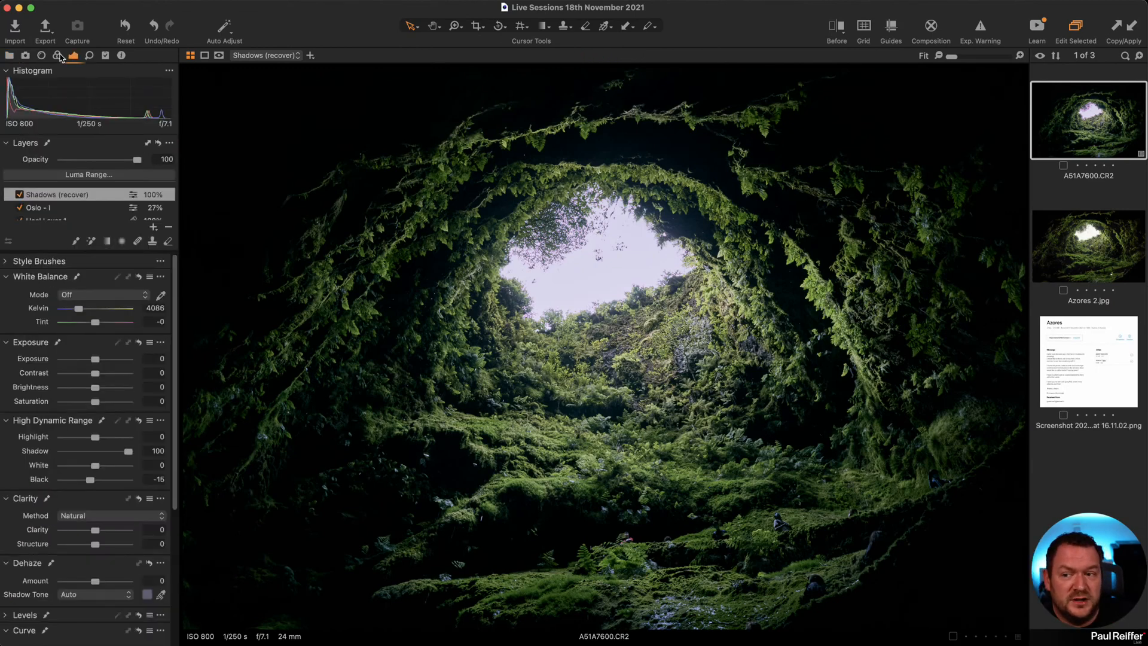
click(58, 55)
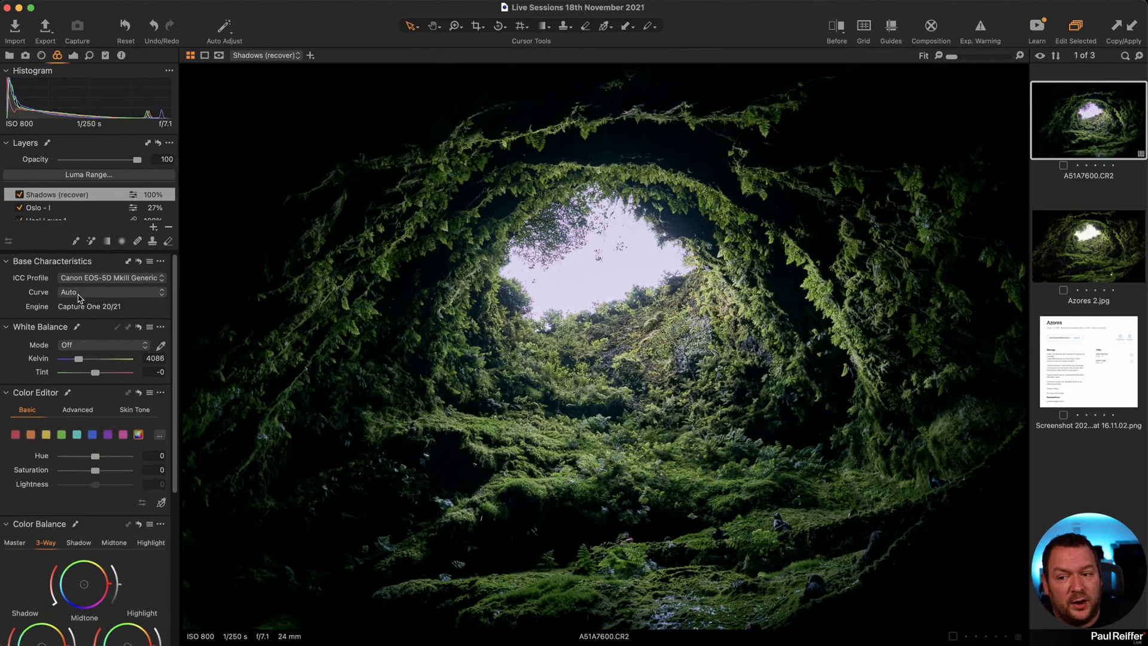
click(80, 292)
click(93, 345)
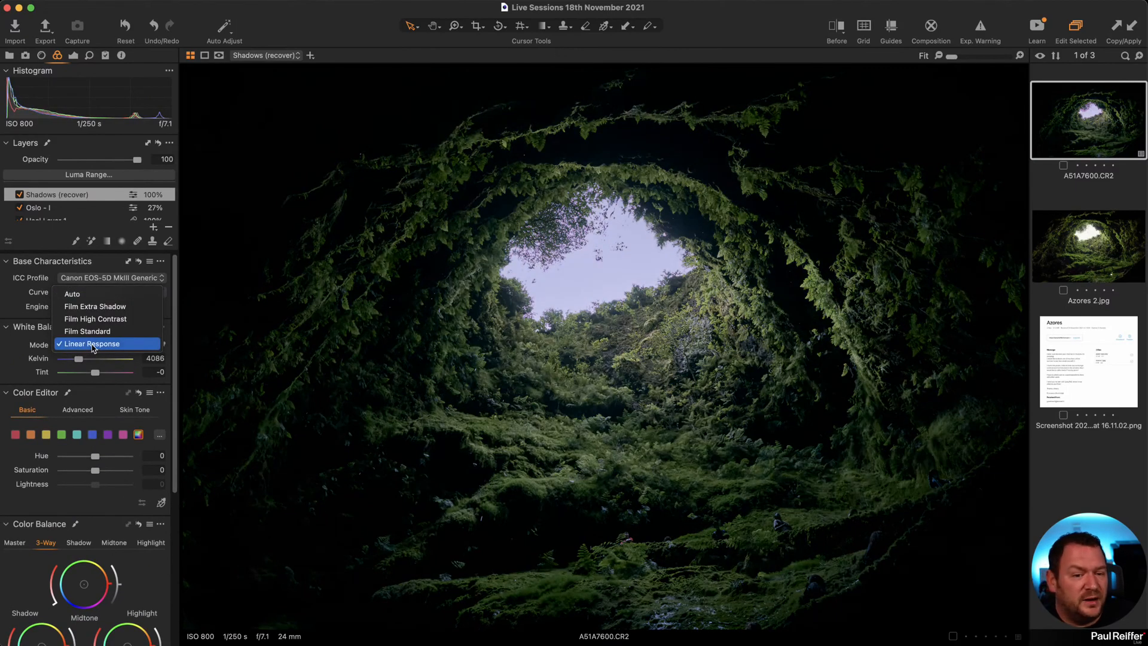
click(72, 294)
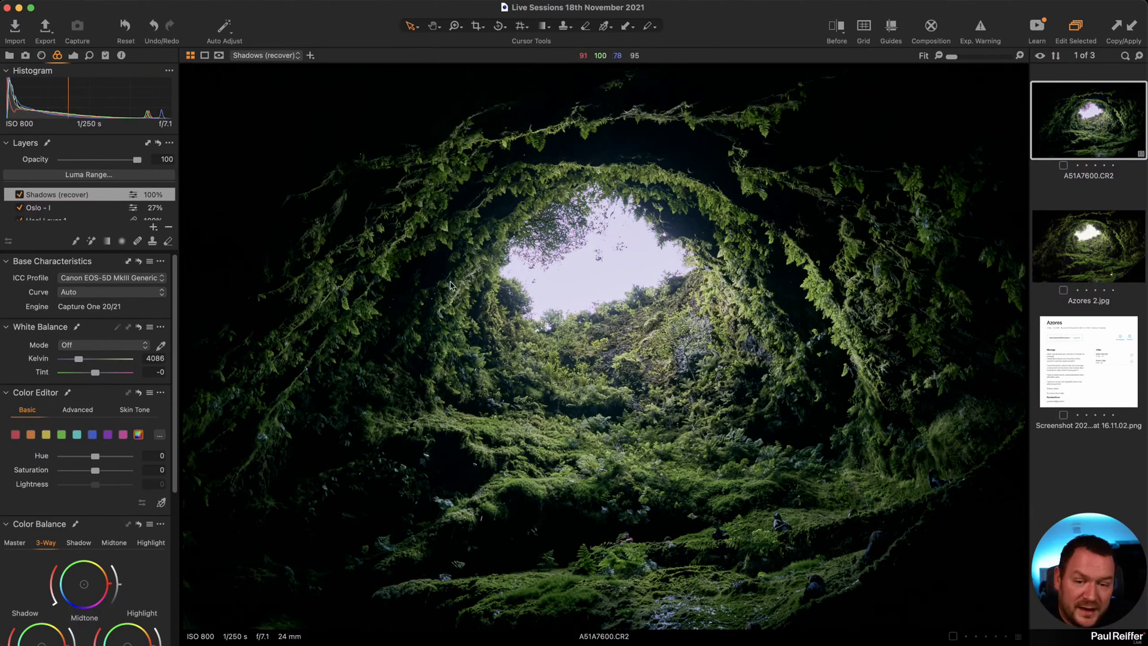
Open the collection with the Sababurg forest photos and compare Sababurg-2.eip with variant 2 of Sababurg-1.eip.
click(42, 56)
click(10, 55)
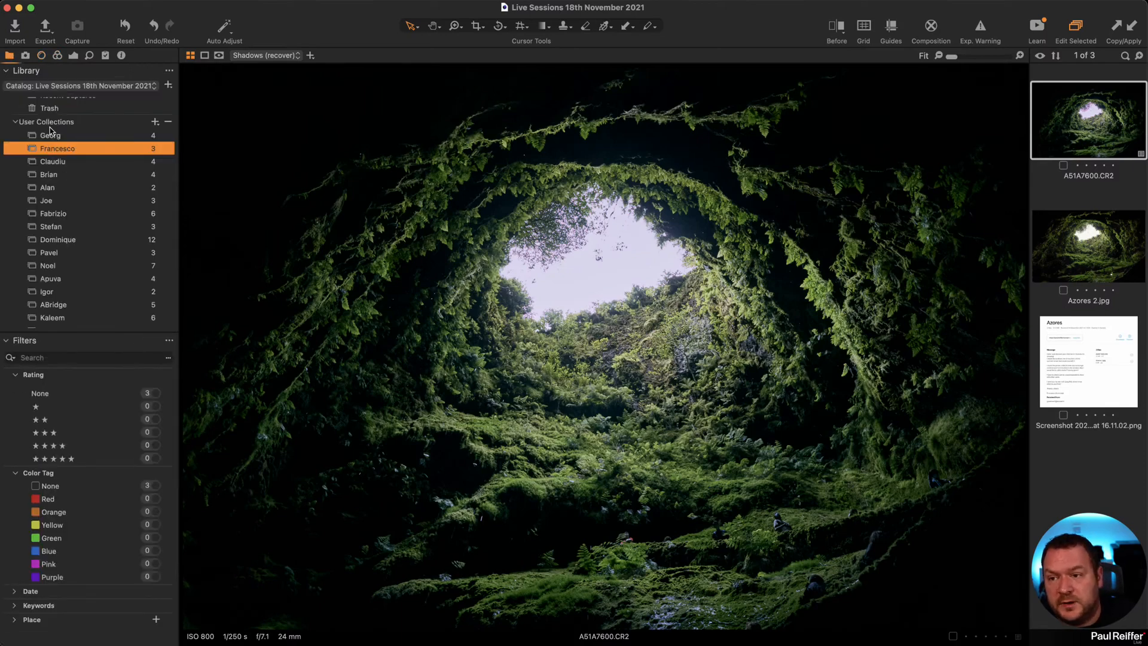
click(53, 136)
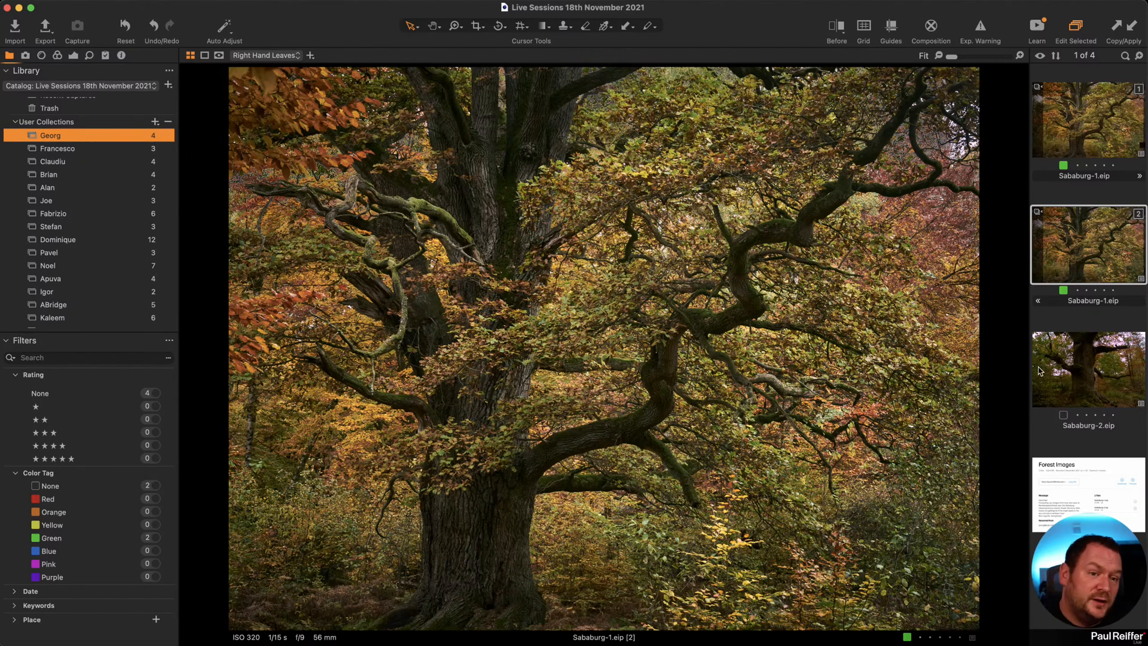
click(1073, 355)
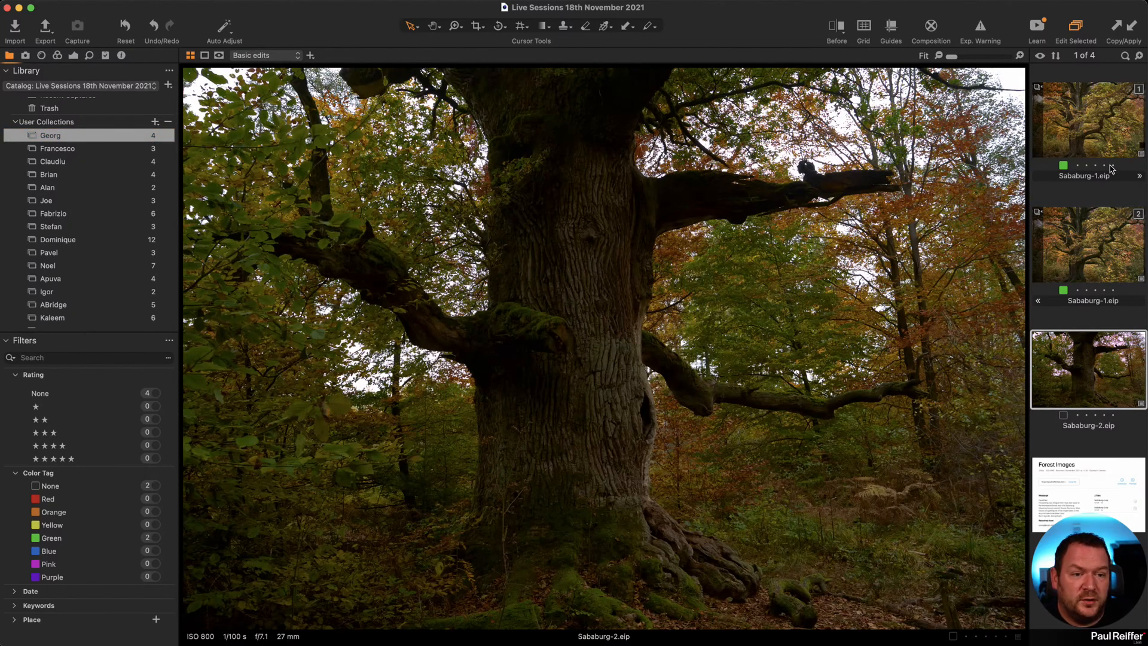
click(1070, 225)
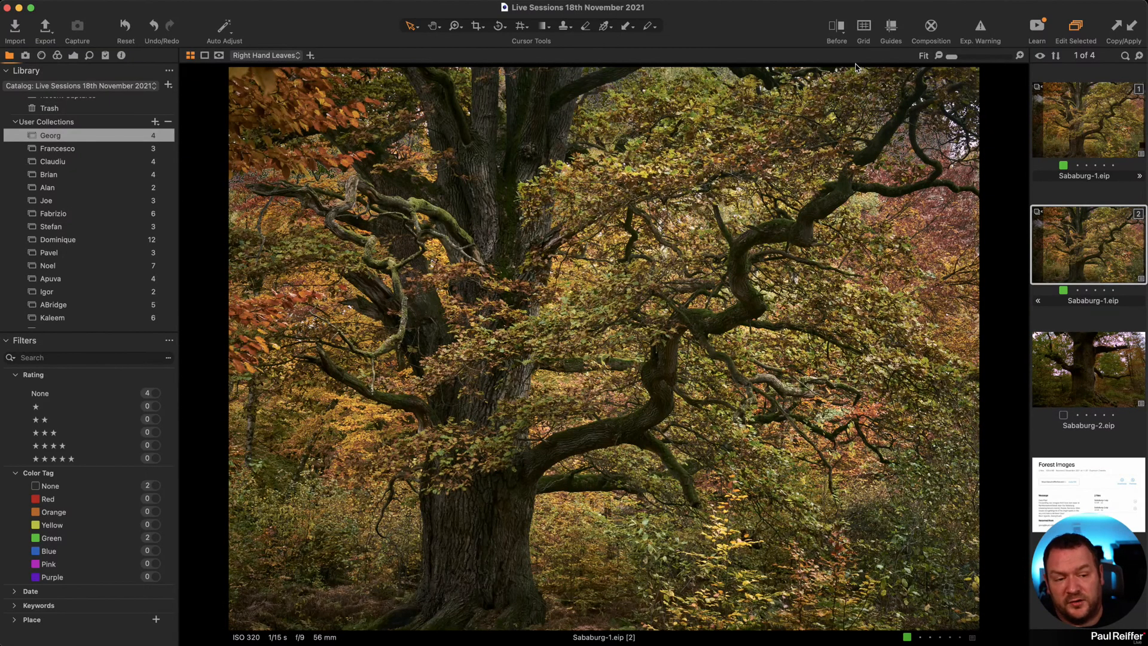